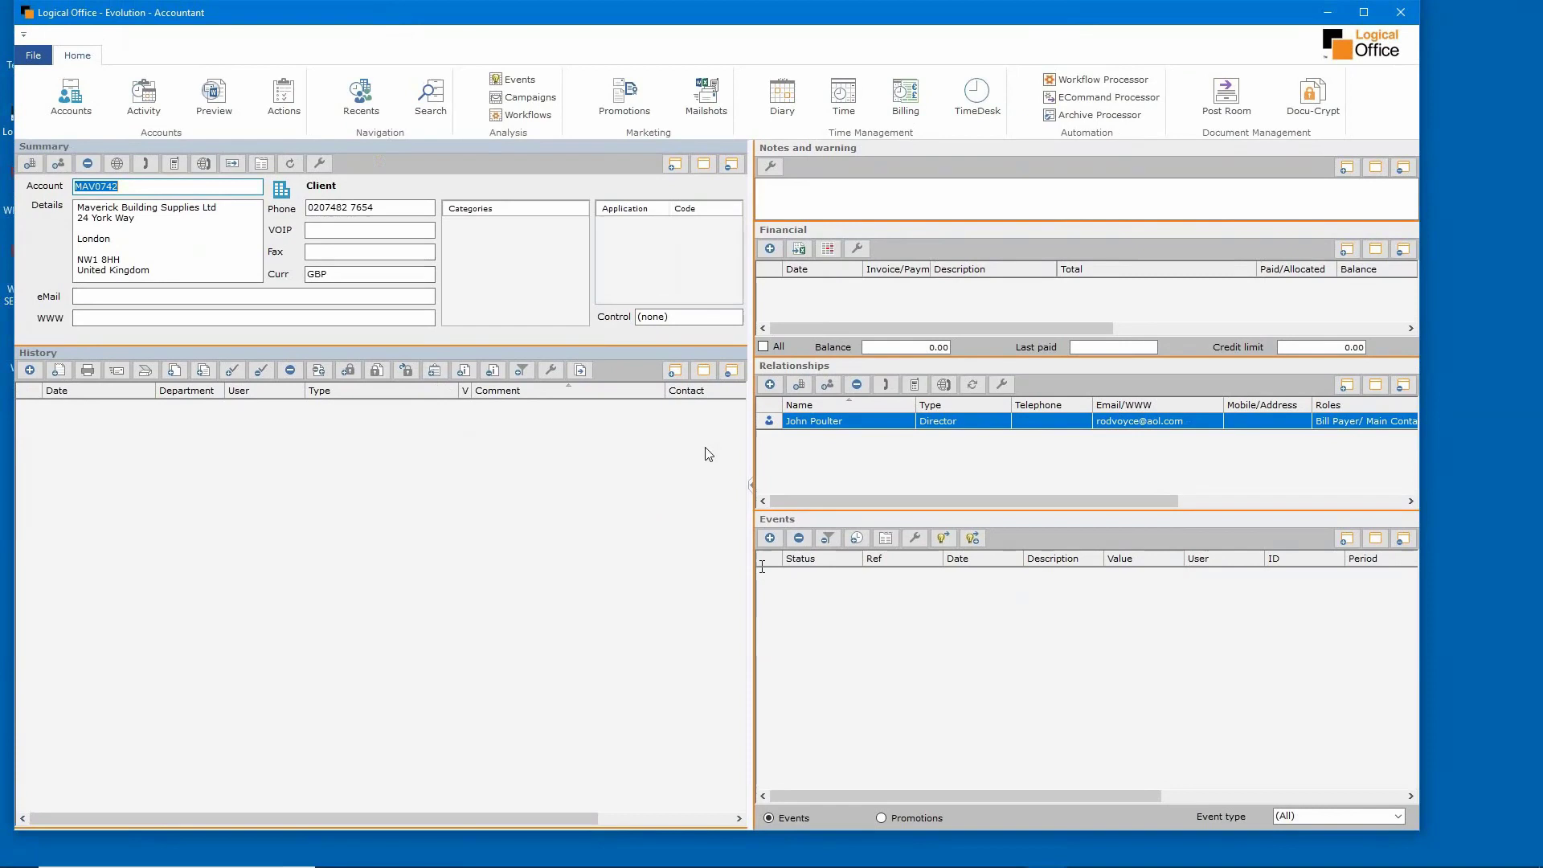
# - Create and save a communication for Maverick Building Supplies Ltd from the recently used New Client Acknowledgement template
pyautogui.click(30, 371)
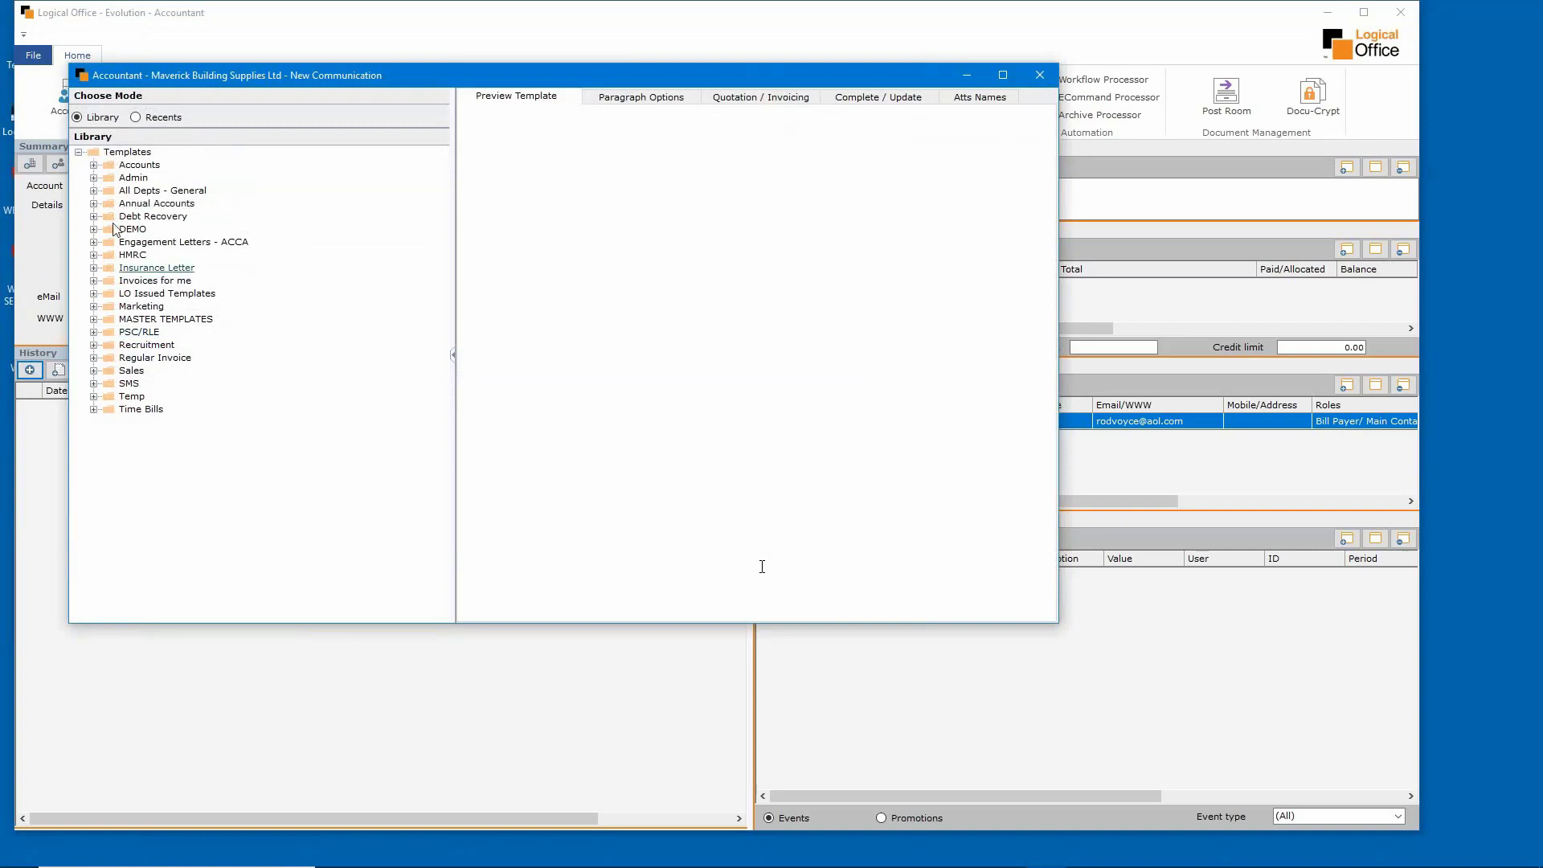
pyautogui.click(93, 178)
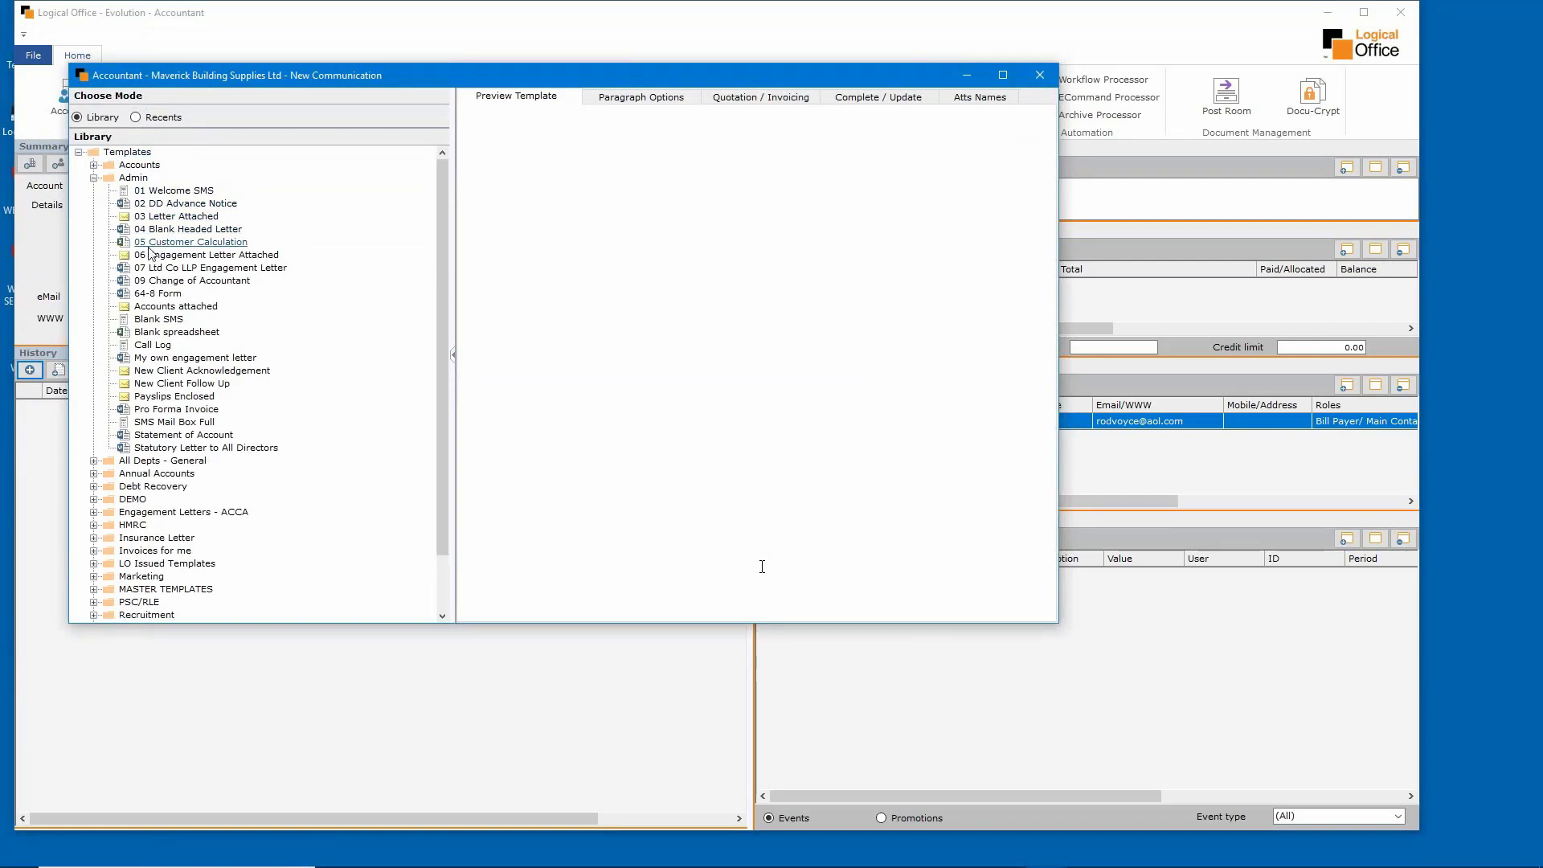
pyautogui.click(137, 118)
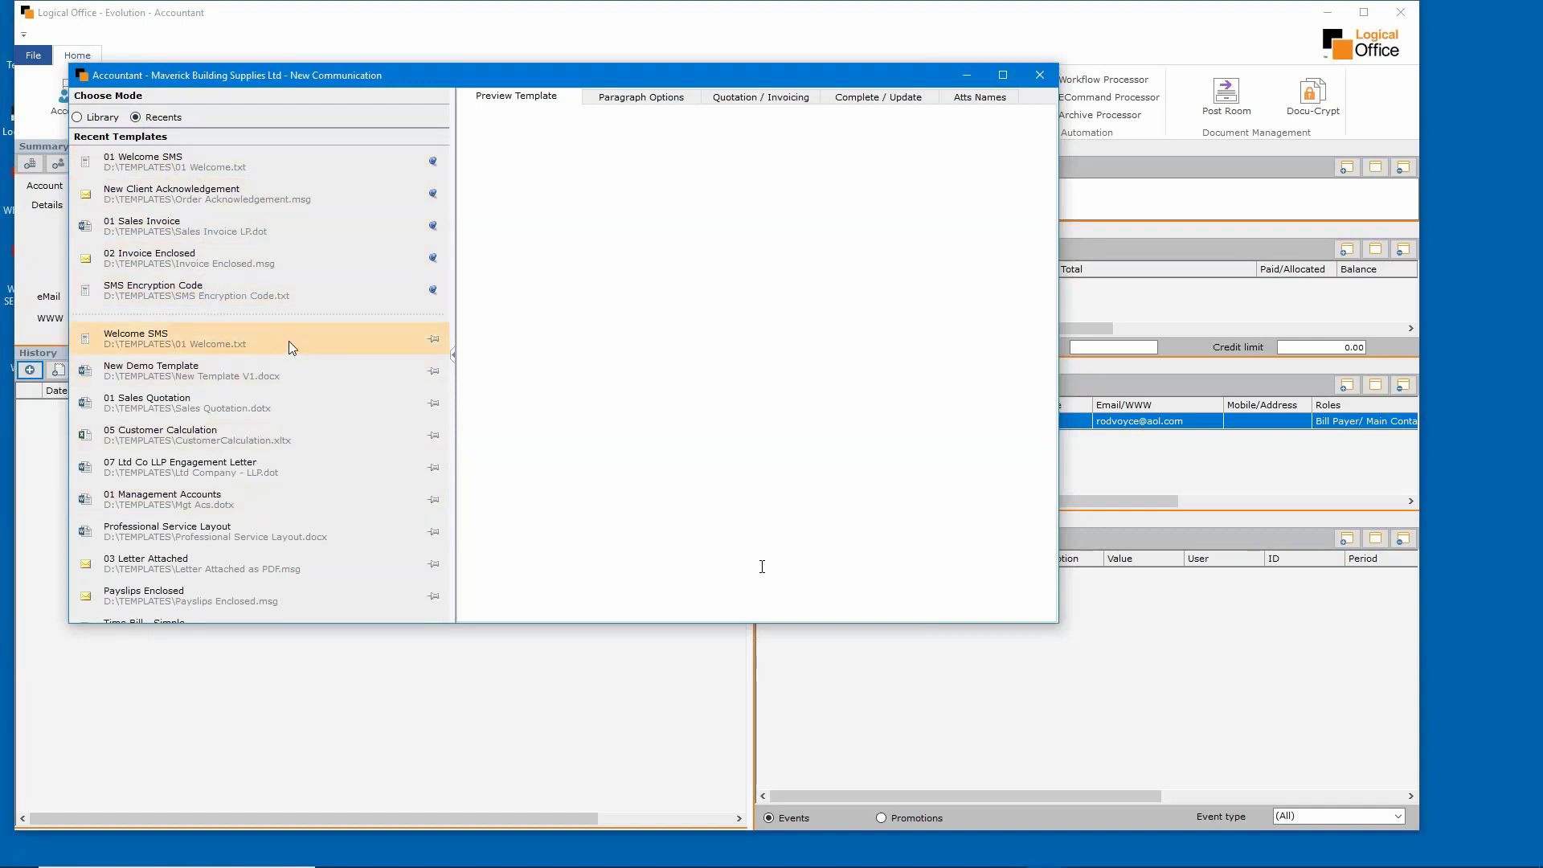
pyautogui.doubleClick(200, 190)
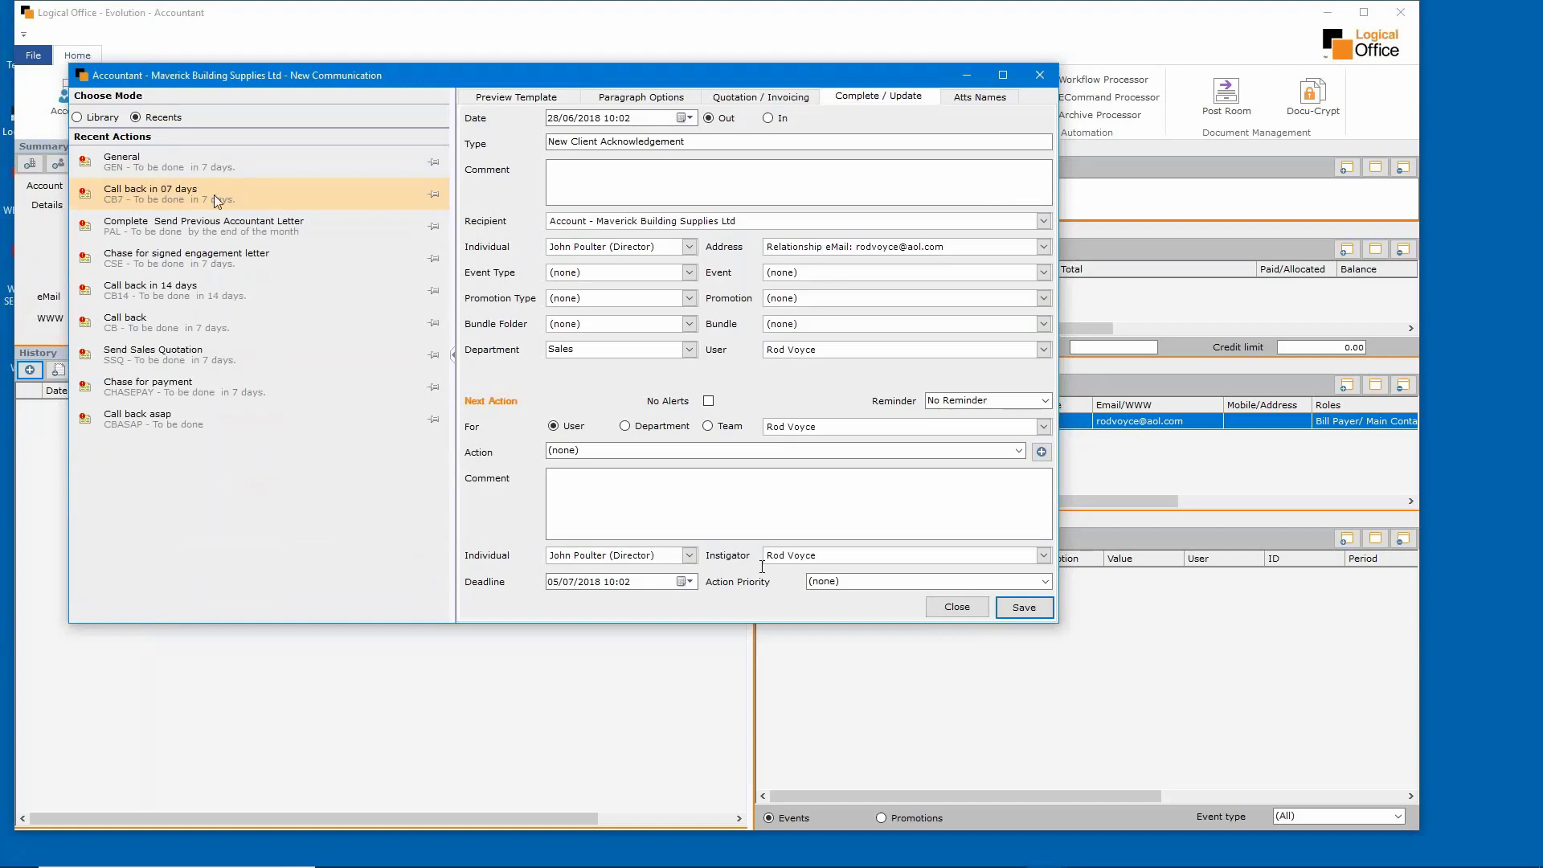
pyautogui.click(1017, 608)
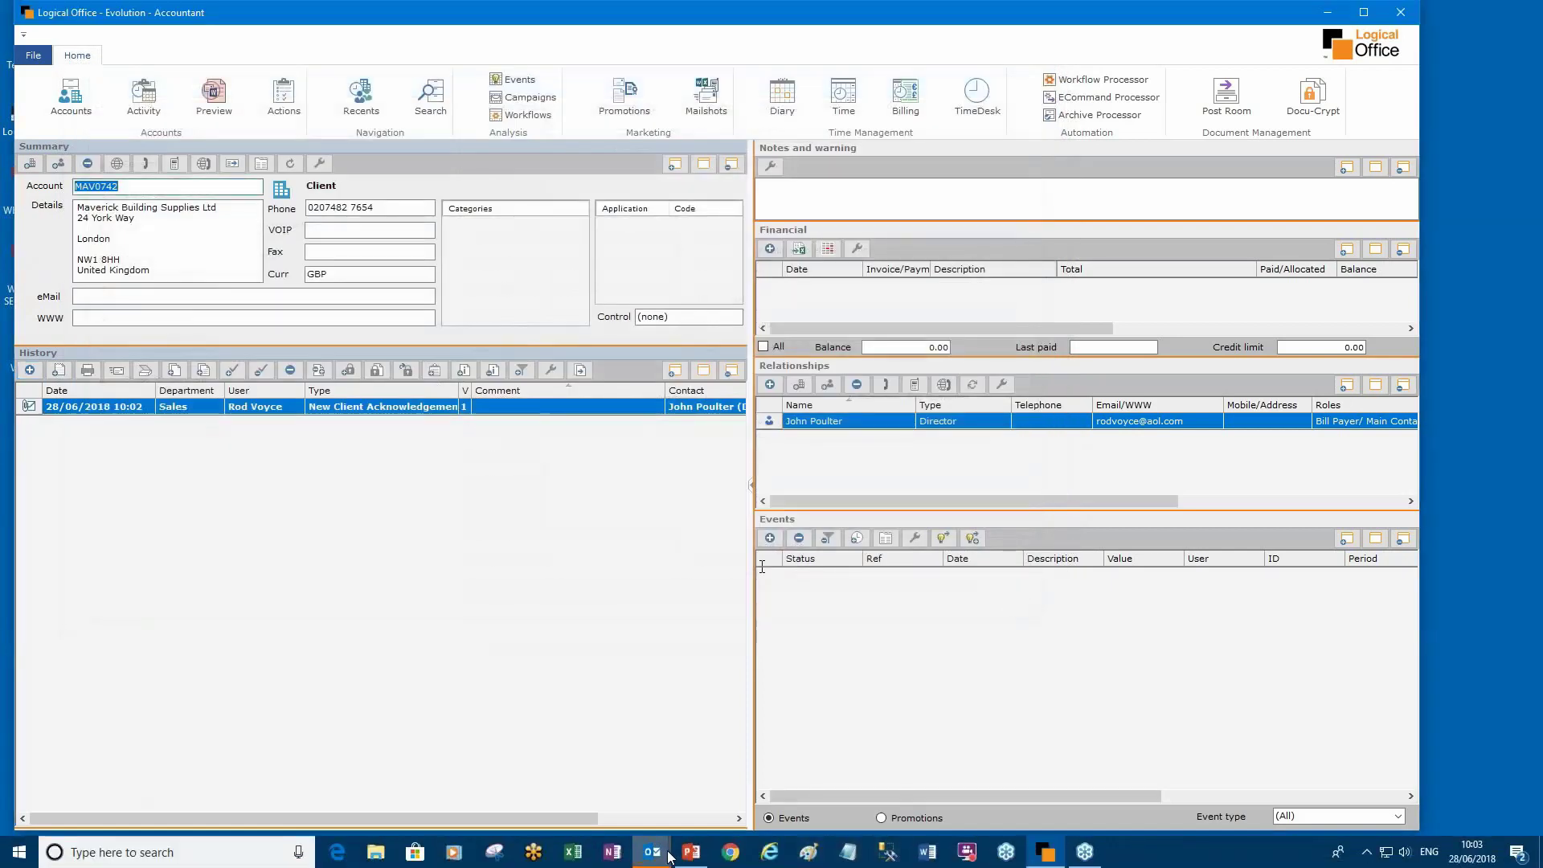
# - Switch to the generated Outlook message, review its merged salutation and subject line, and close it
pyautogui.moveTo(668, 859)
pyautogui.click(807, 805)
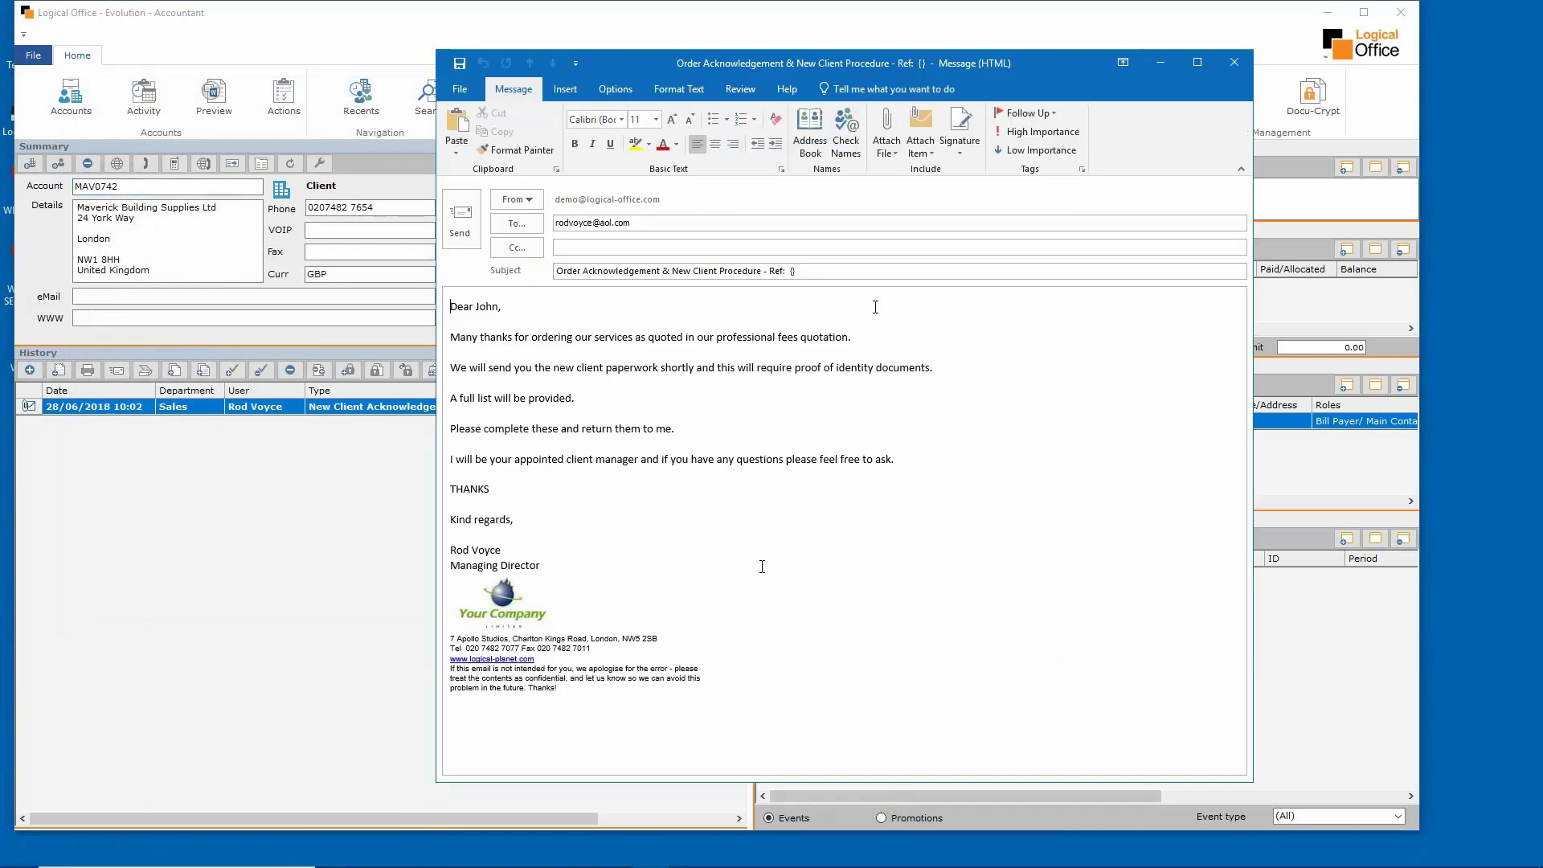
pyautogui.moveTo(540, 311); pyautogui.dragTo(451, 307)
pyautogui.click(793, 270)
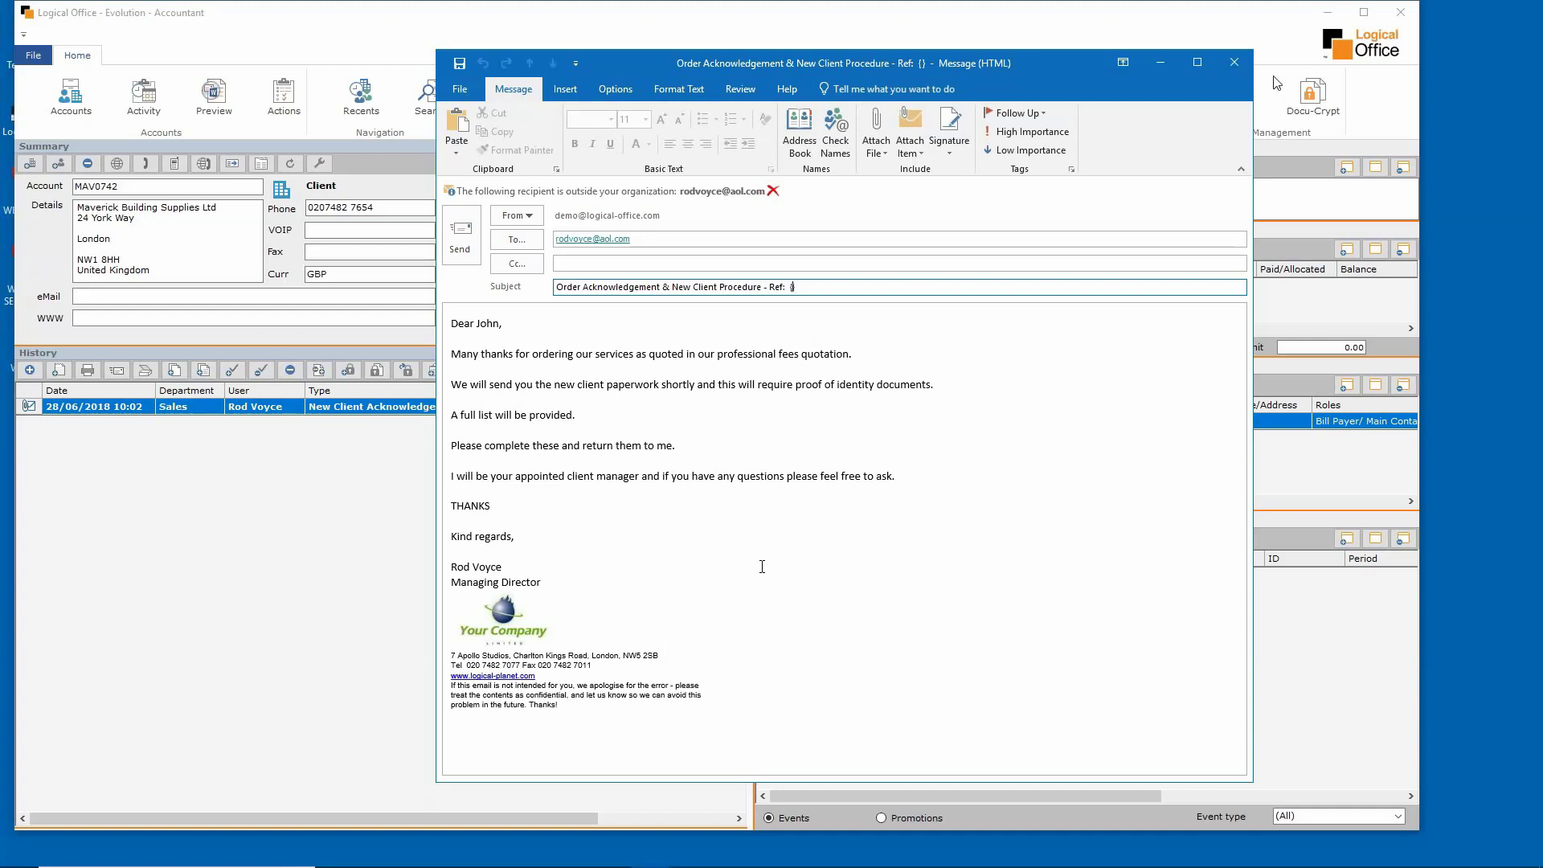
pyautogui.click(1235, 62)
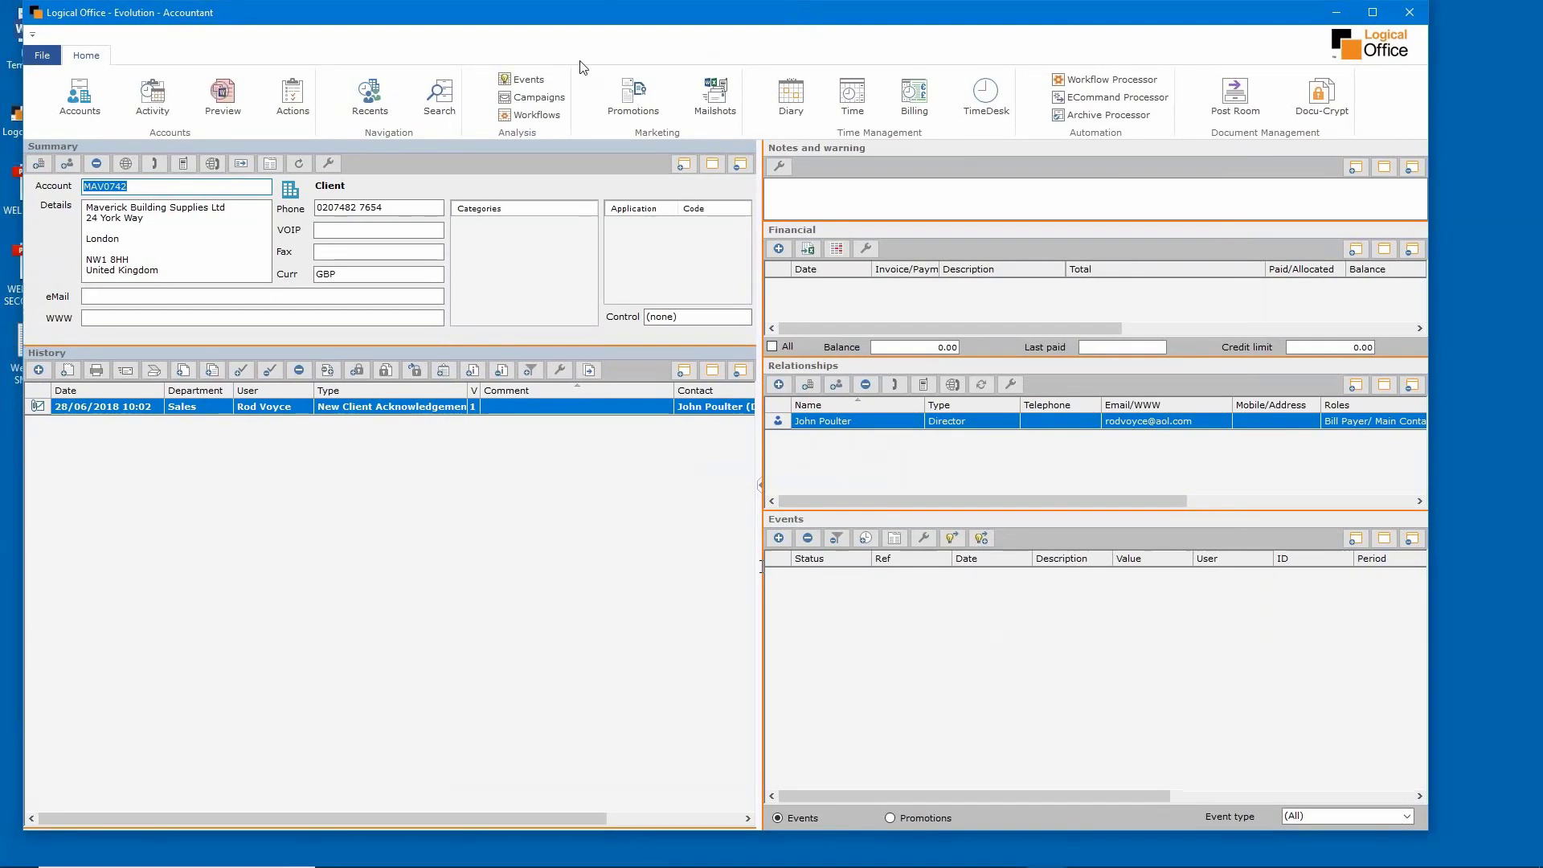
# - Create a top-level template folder named MASTERCLASS in the template library and save it
pyautogui.click(42, 55)
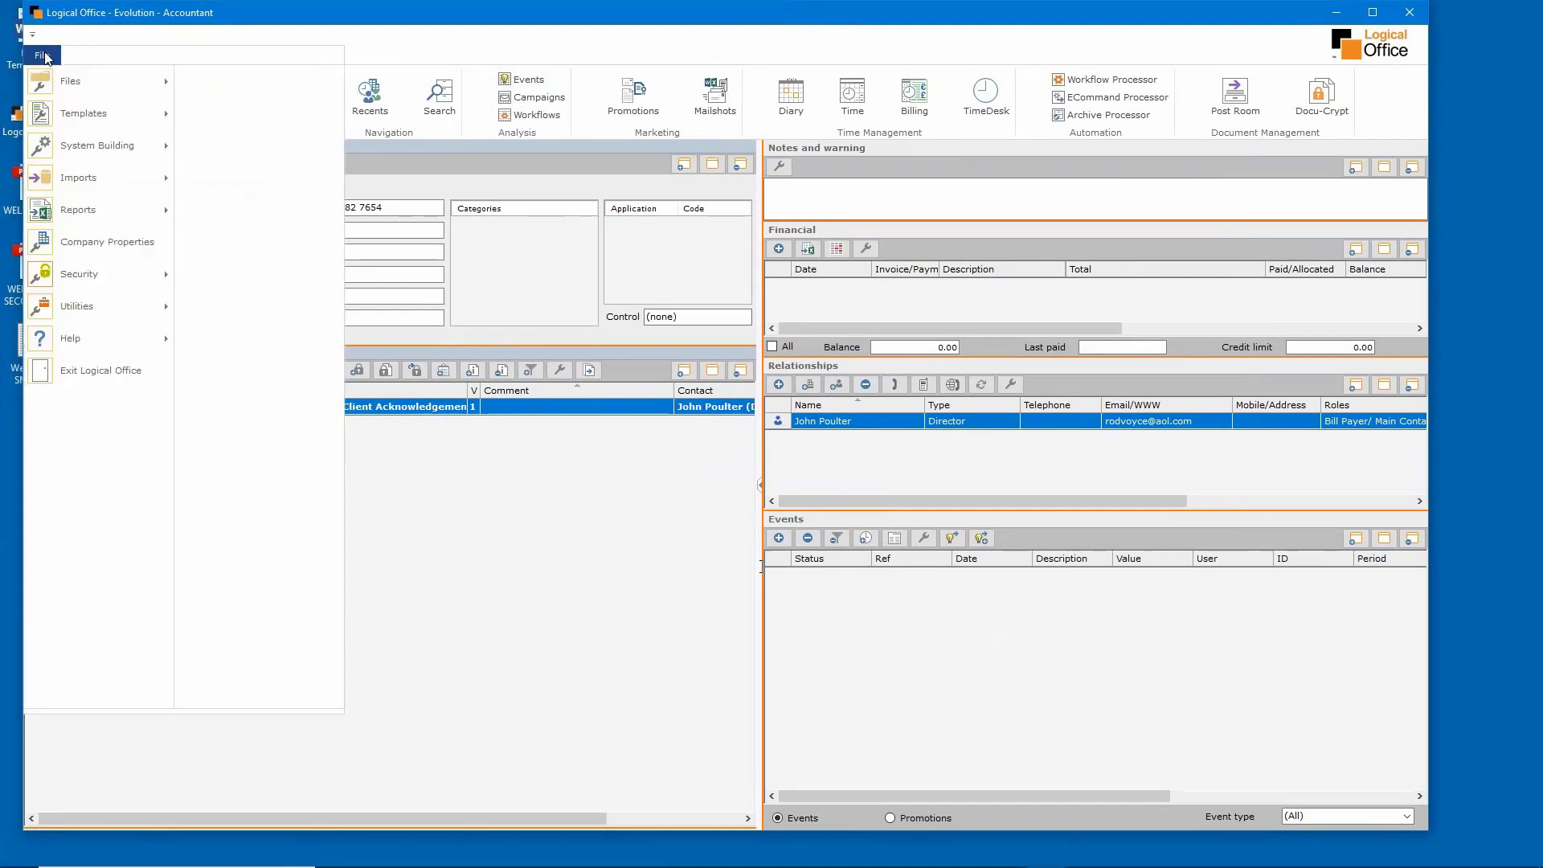
pyautogui.moveTo(69, 117)
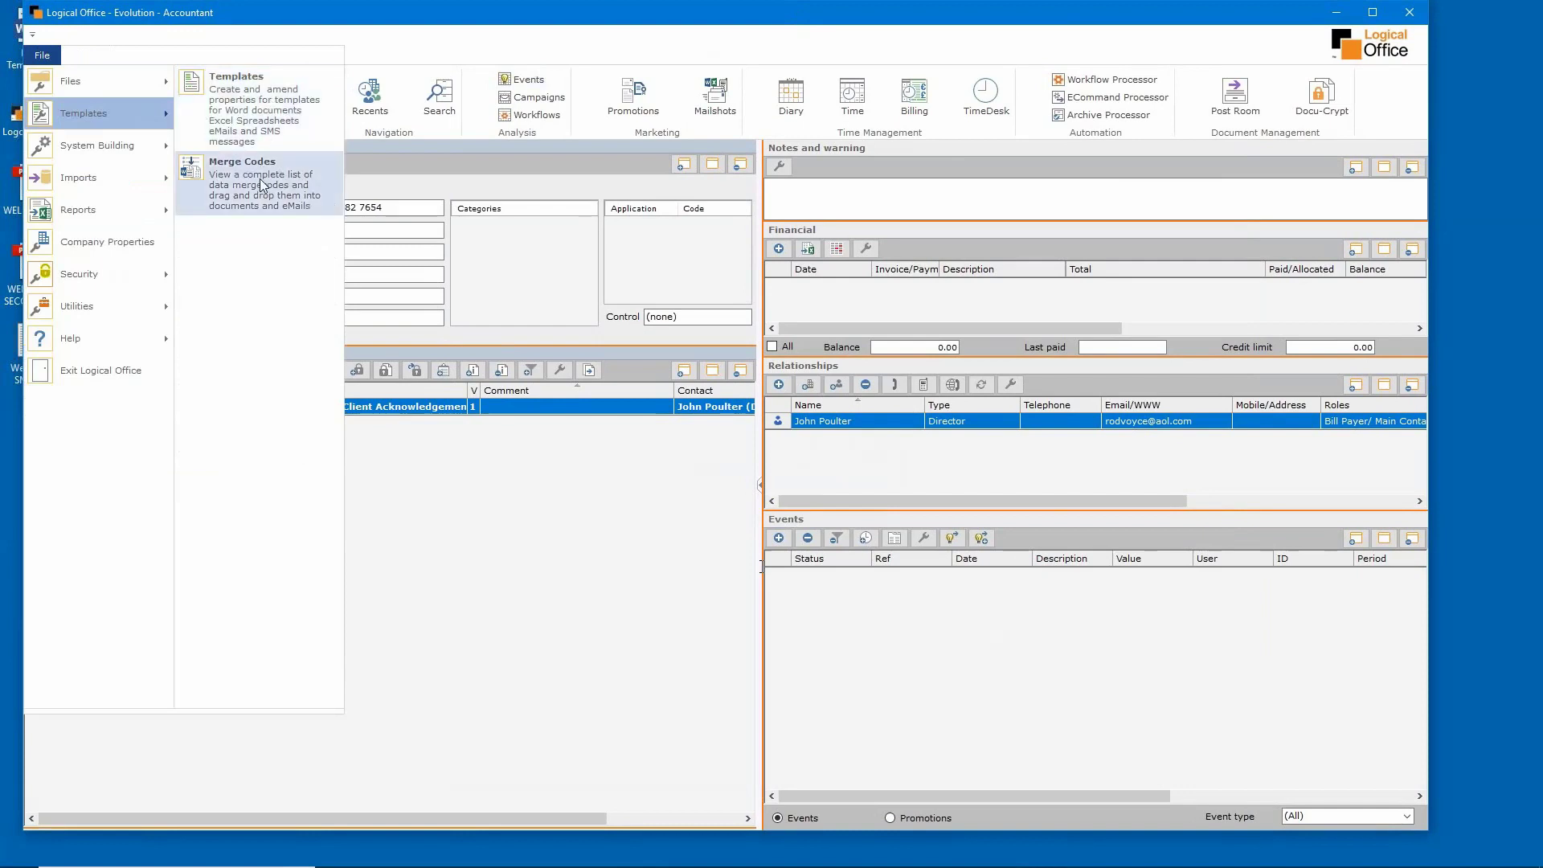
pyautogui.click(265, 99)
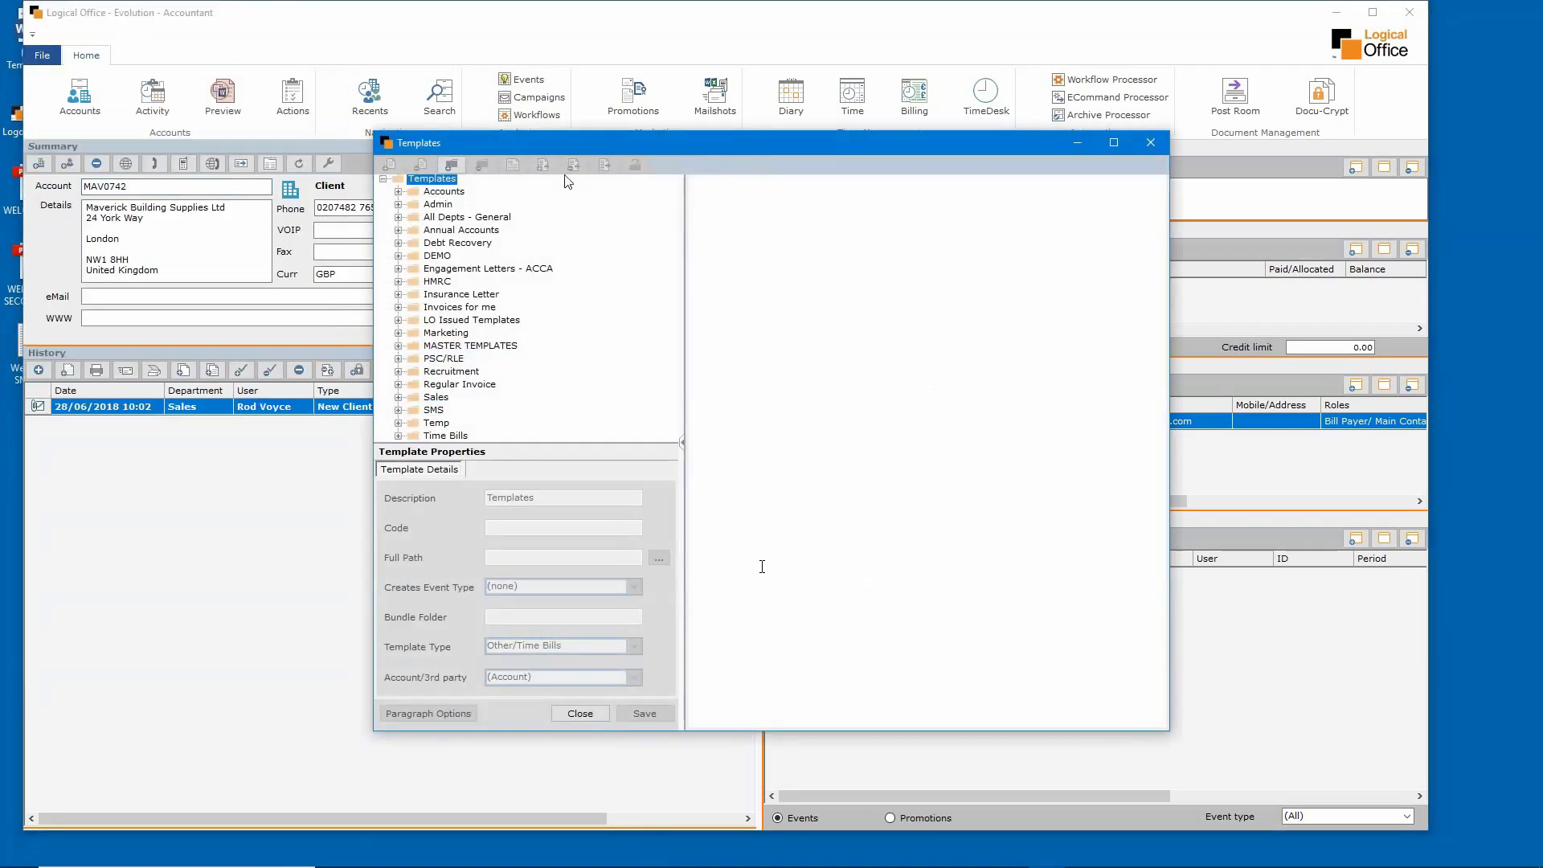
pyautogui.moveTo(648, 146); pyautogui.dragTo(654, 127)
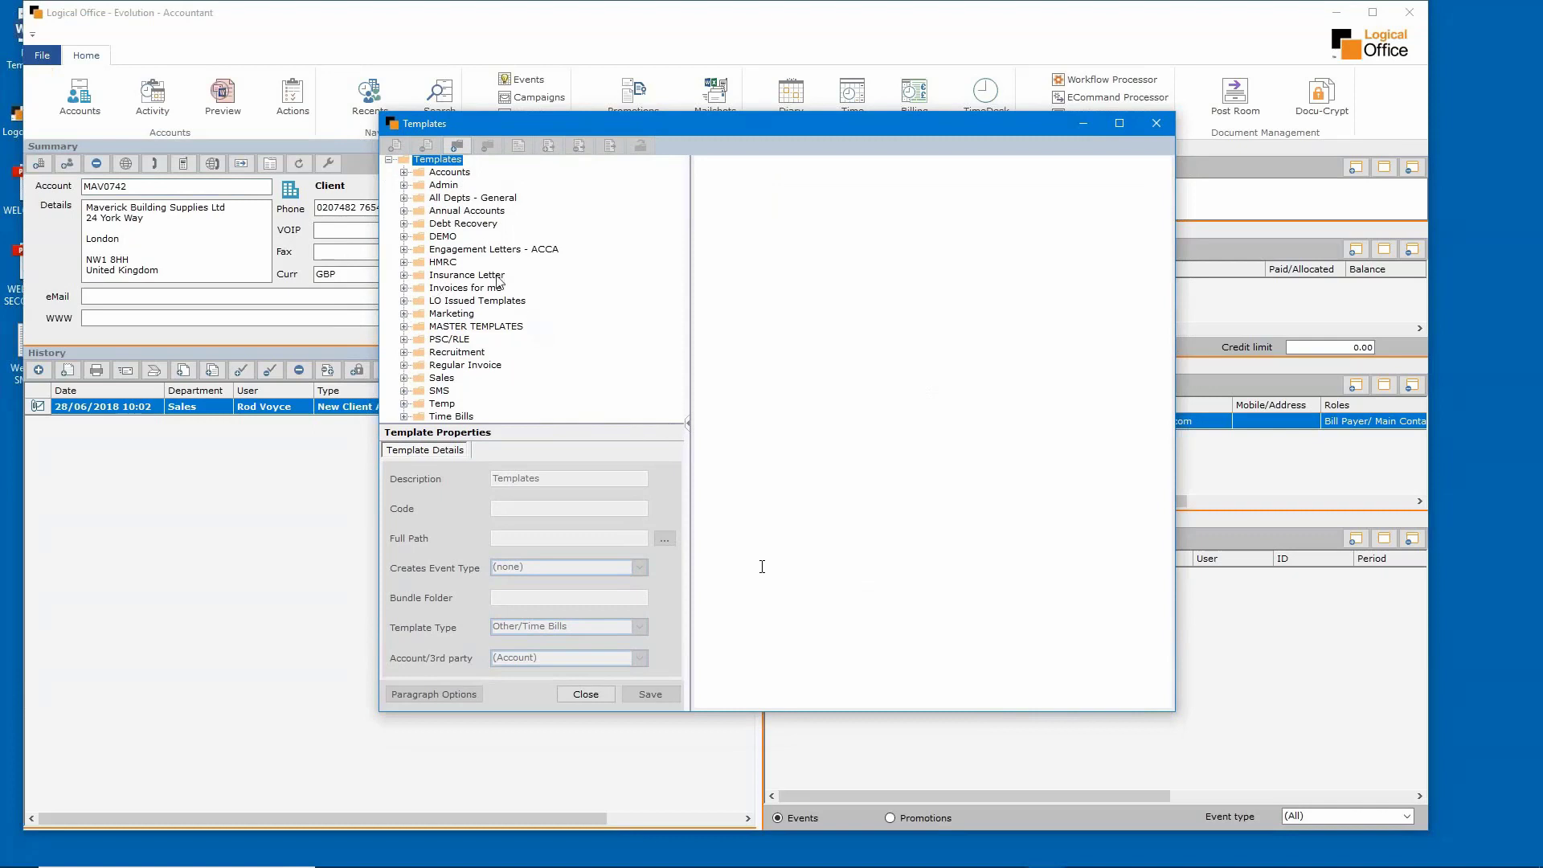
pyautogui.click(456, 146)
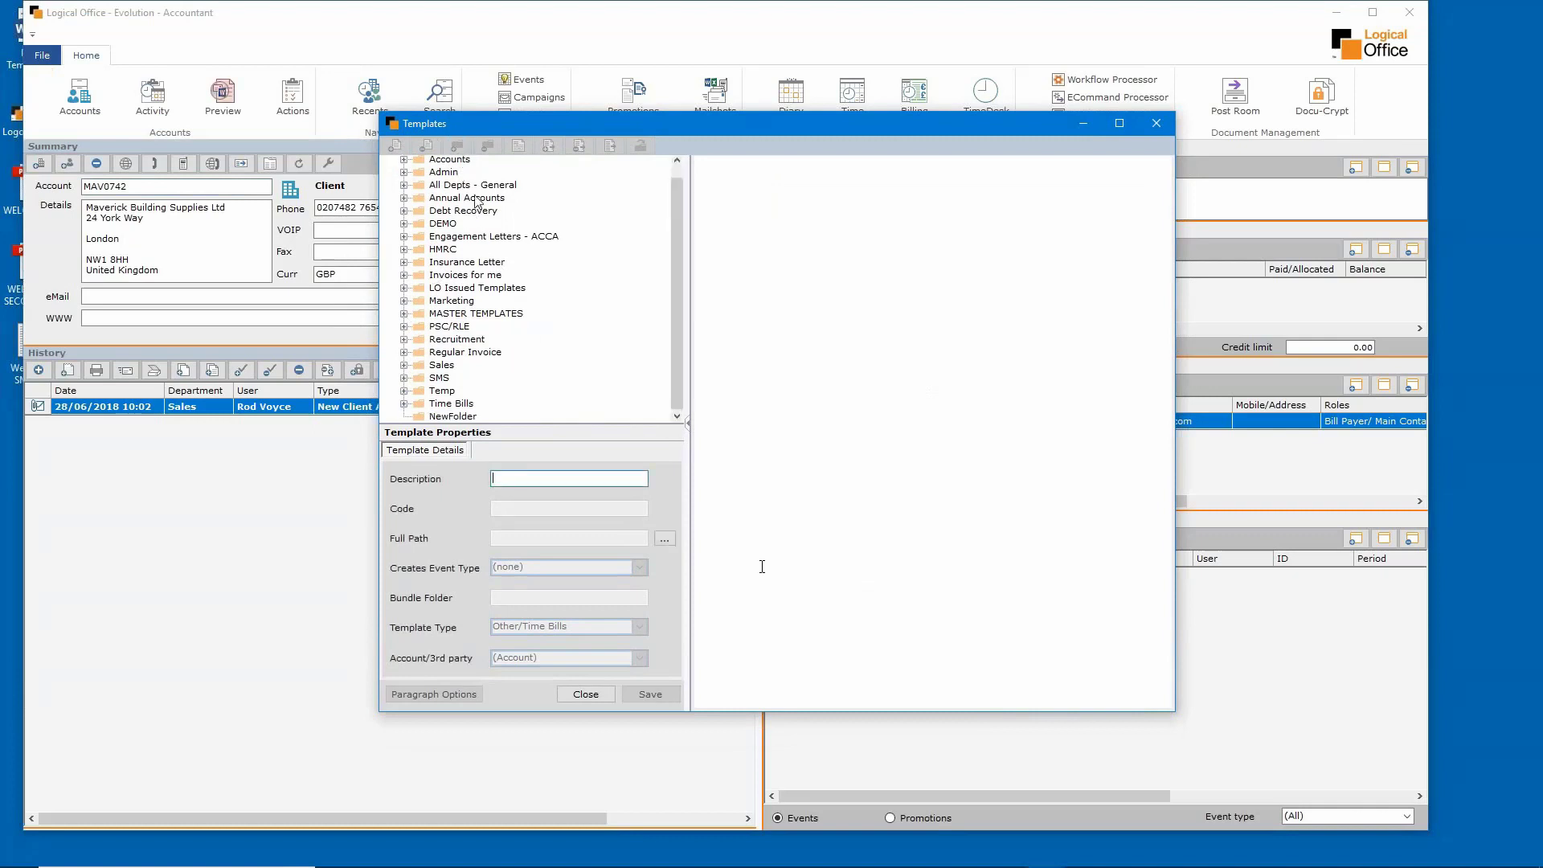
pyautogui.write('MASTERCLASS')
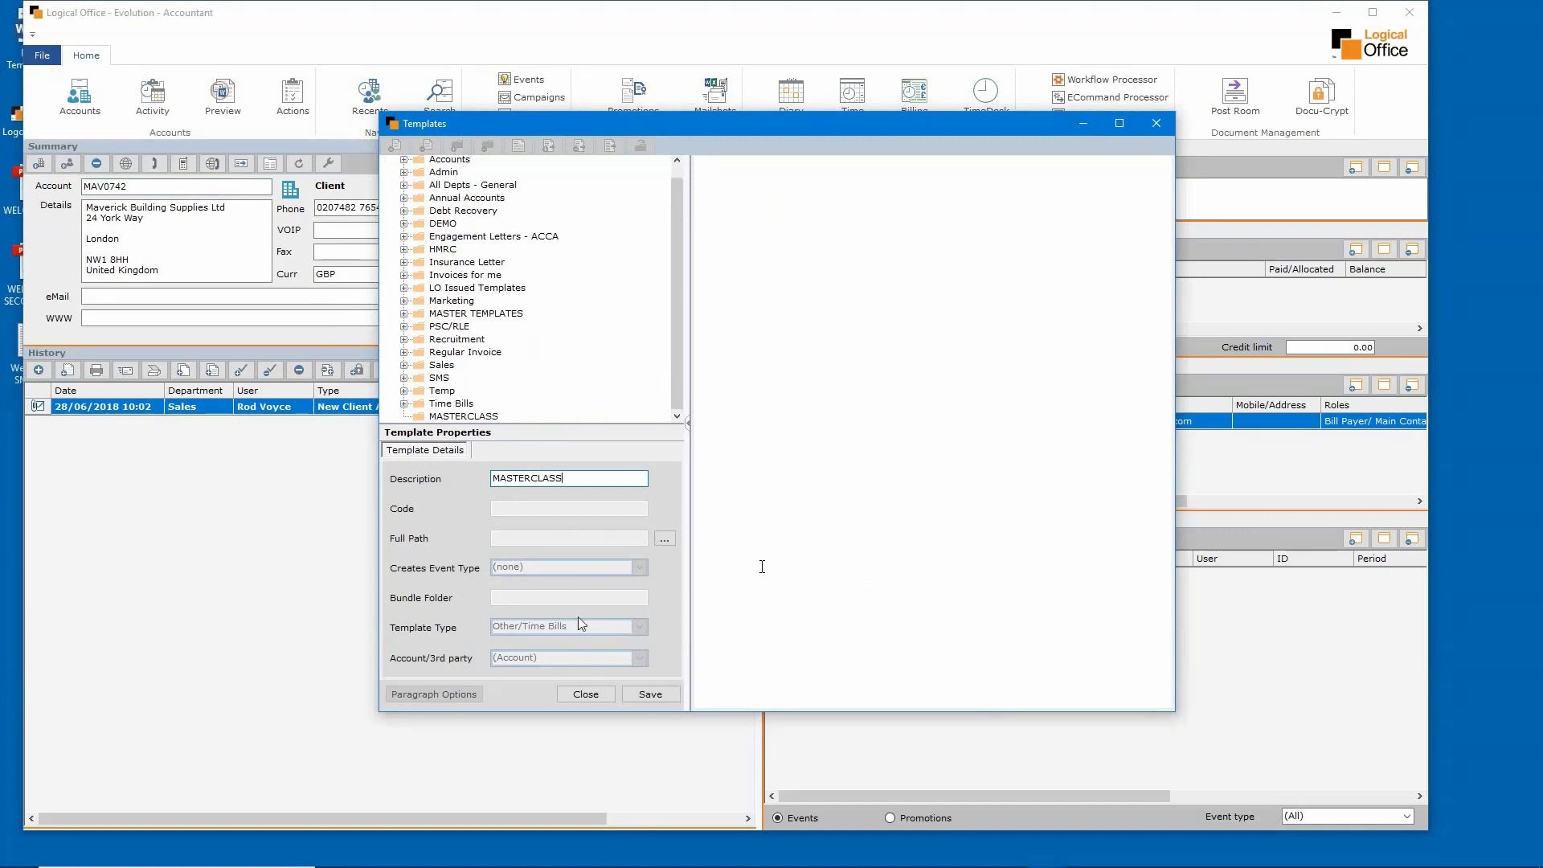
pyautogui.click(657, 695)
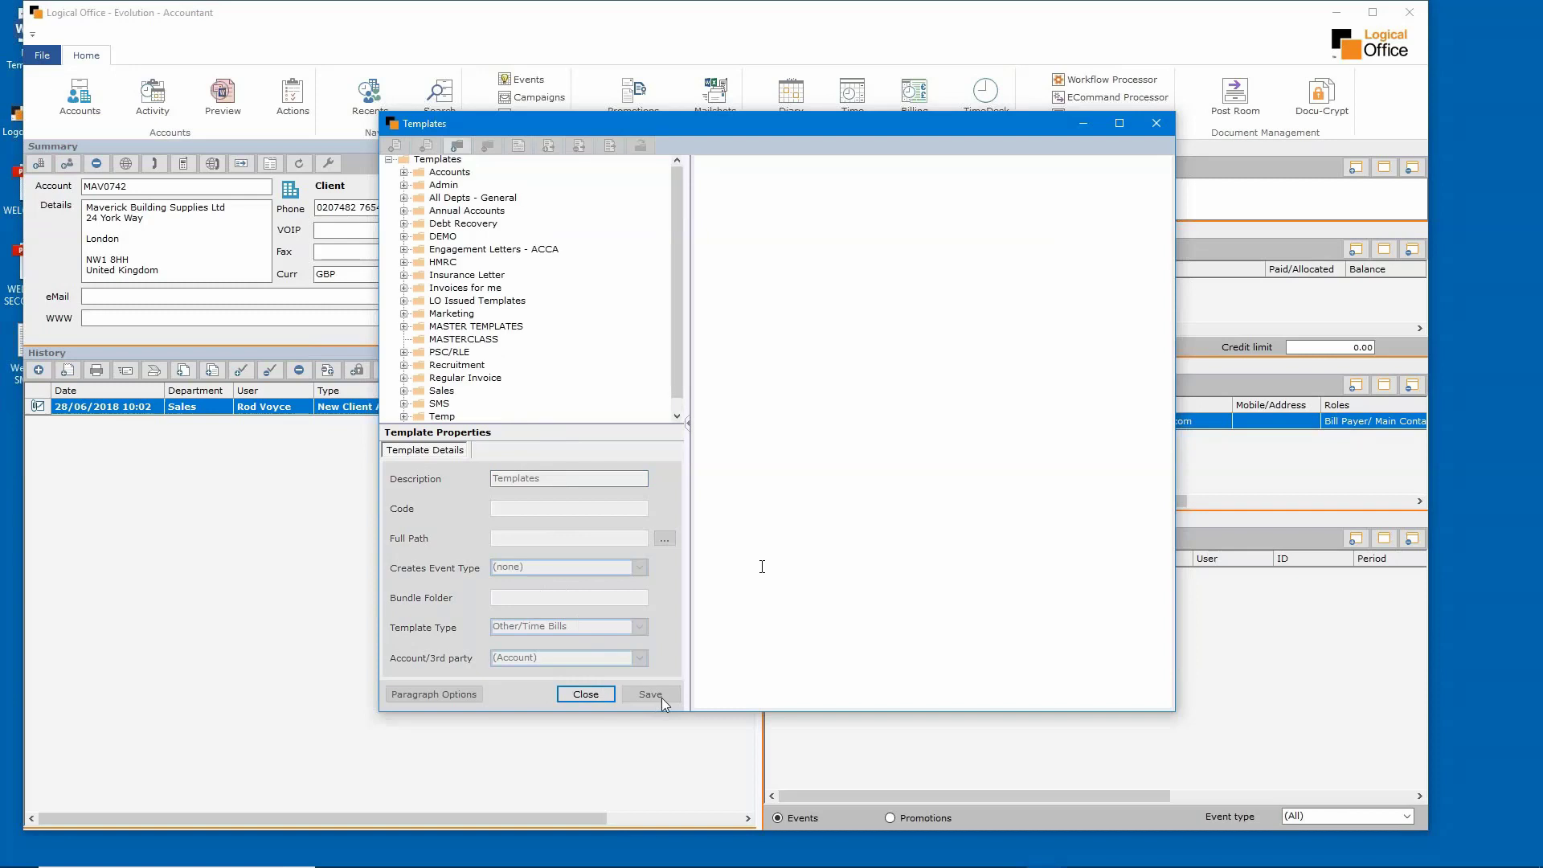
# - Look at the properties and preview of New Demo Template and Welcome SMS in the MASTER TEMPLATES folder
pyautogui.click(420, 340)
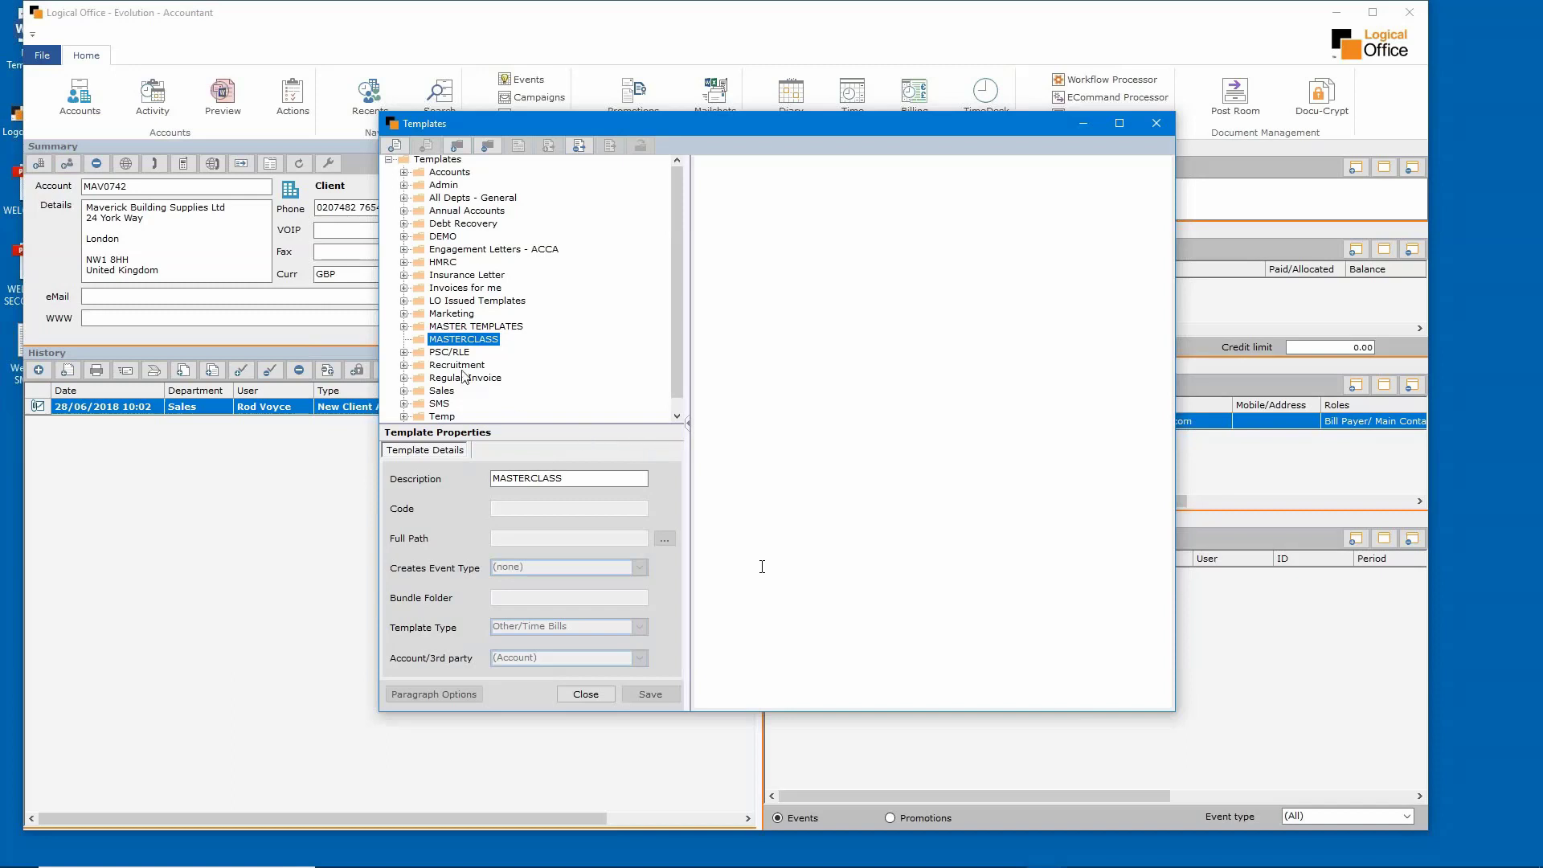
pyautogui.click(404, 327)
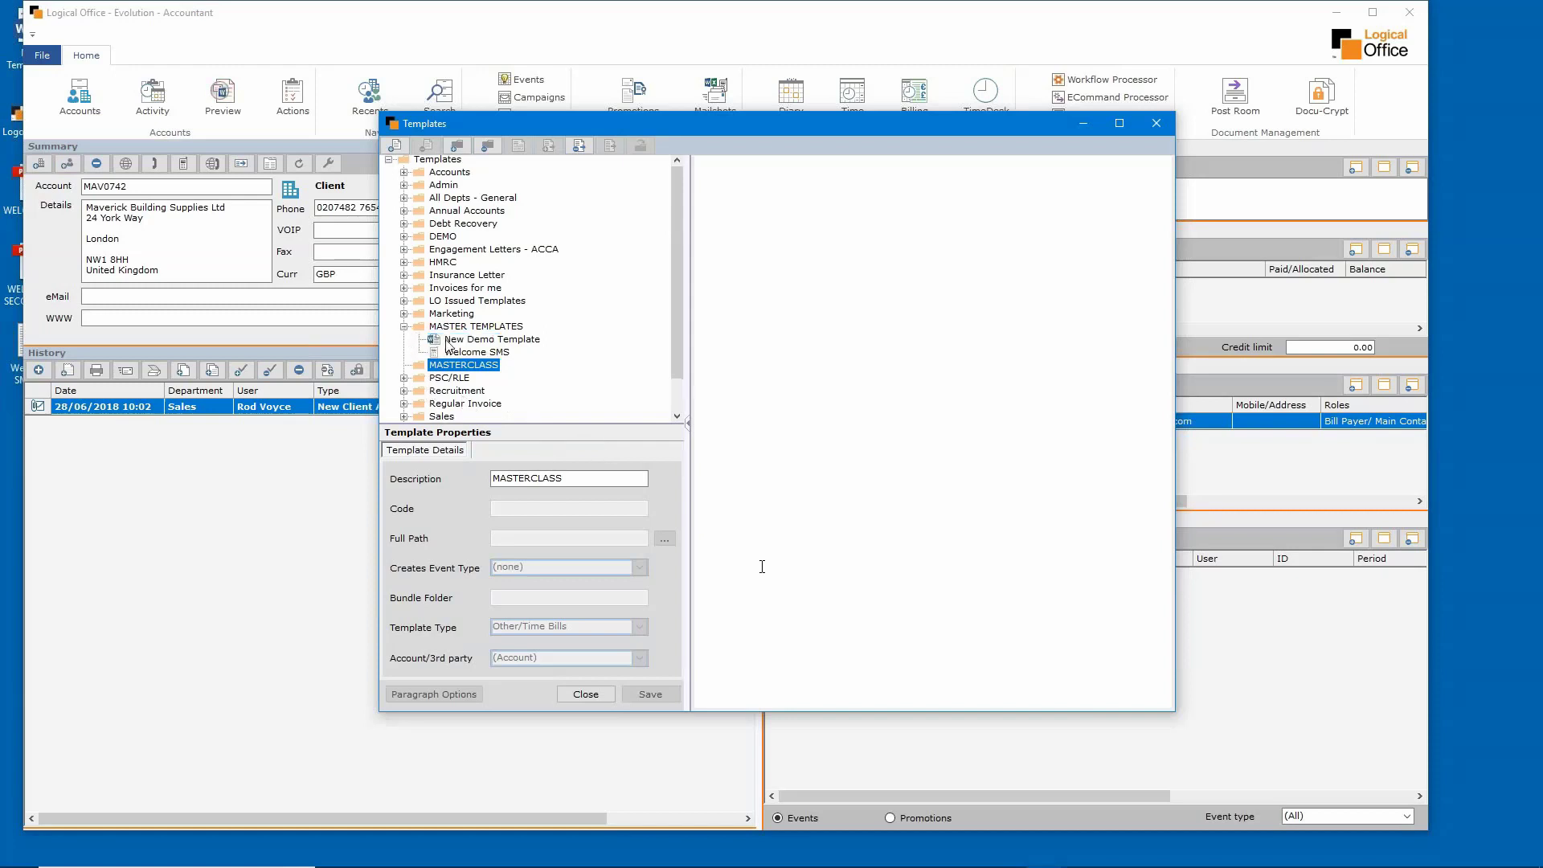
pyautogui.click(449, 341)
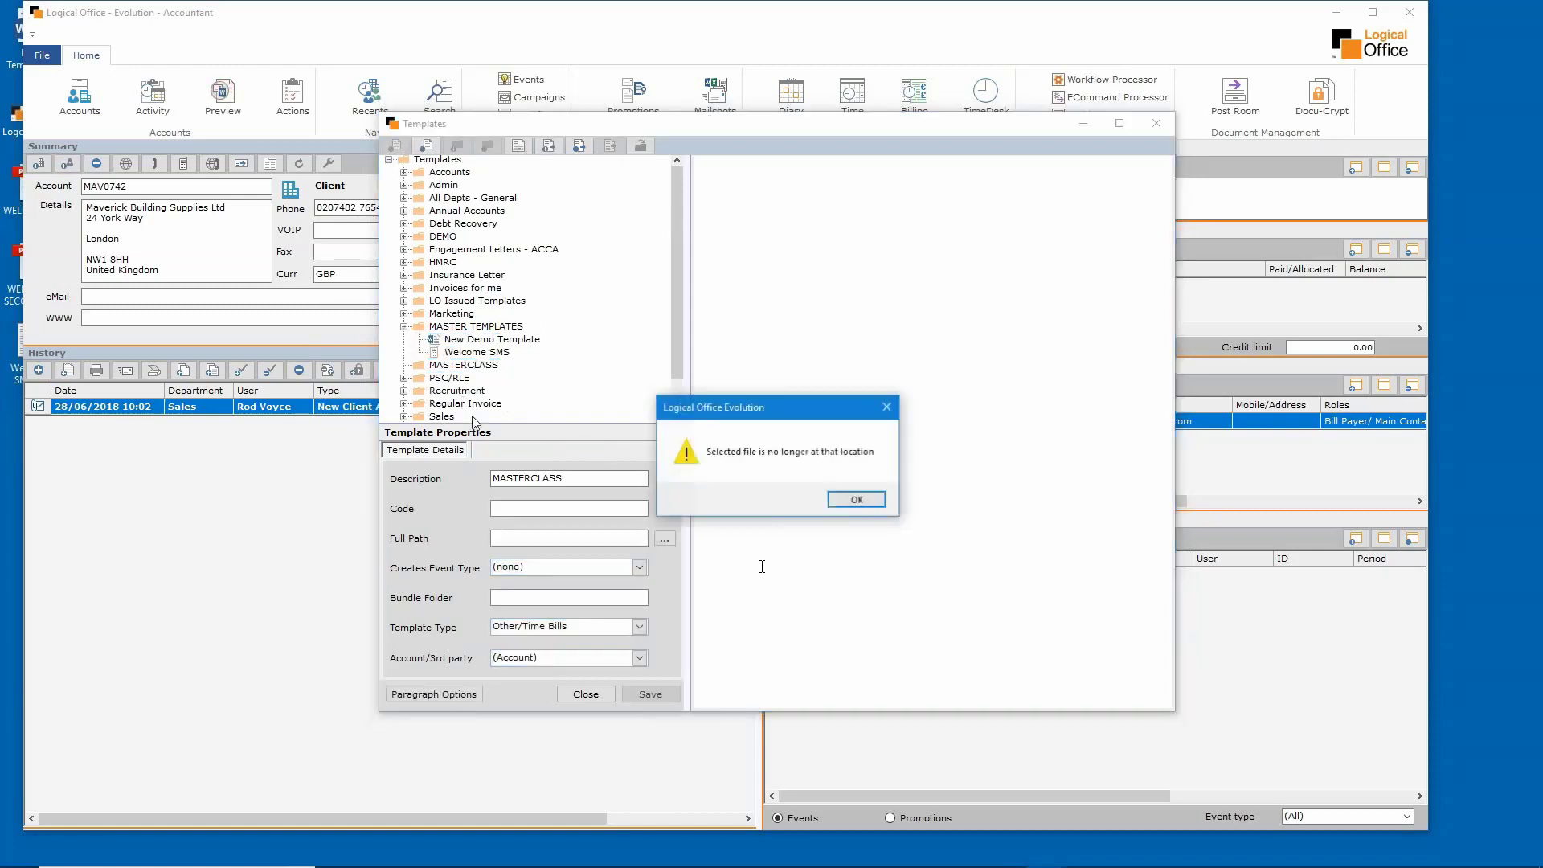
pyautogui.click(853, 499)
pyautogui.click(466, 354)
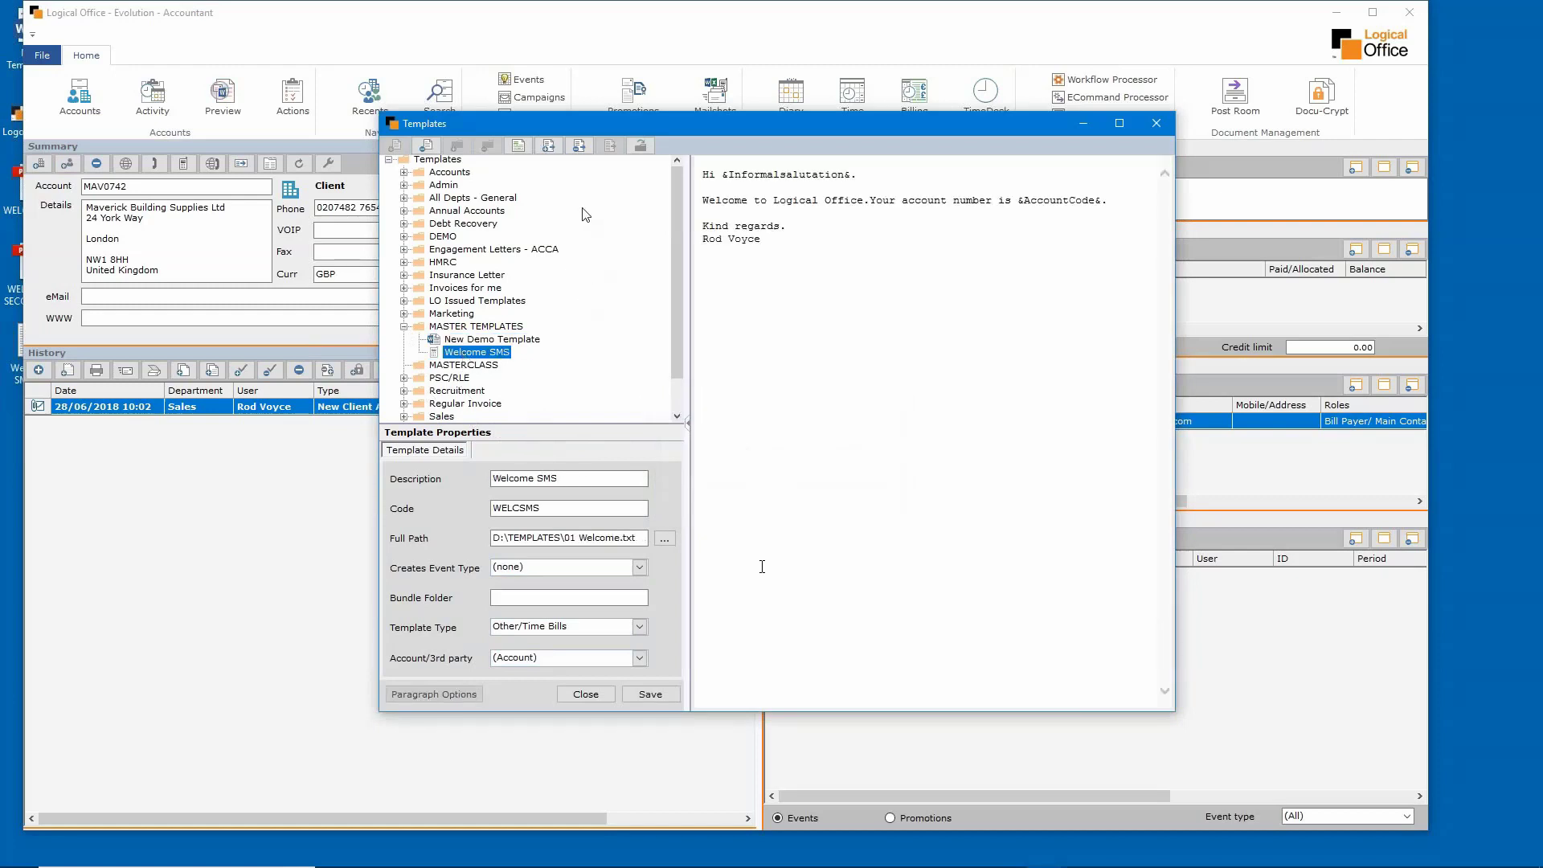
# - Open the D:\TEMPLATES folder that stores the template files and reposition its window for viewing
pyautogui.click(641, 146)
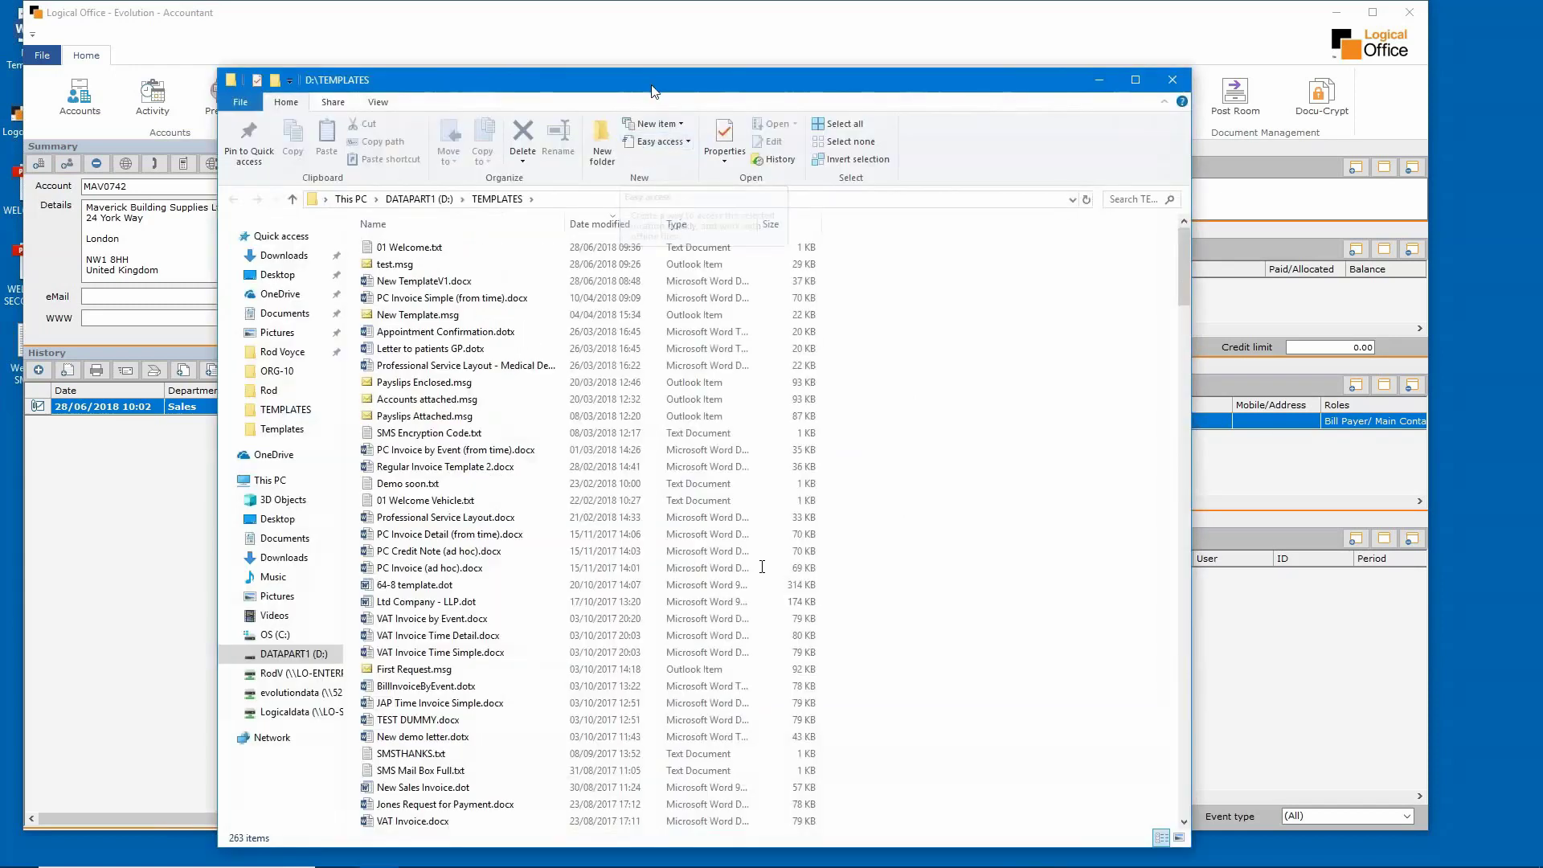
pyautogui.moveTo(644, 81); pyautogui.dragTo(737, 101)
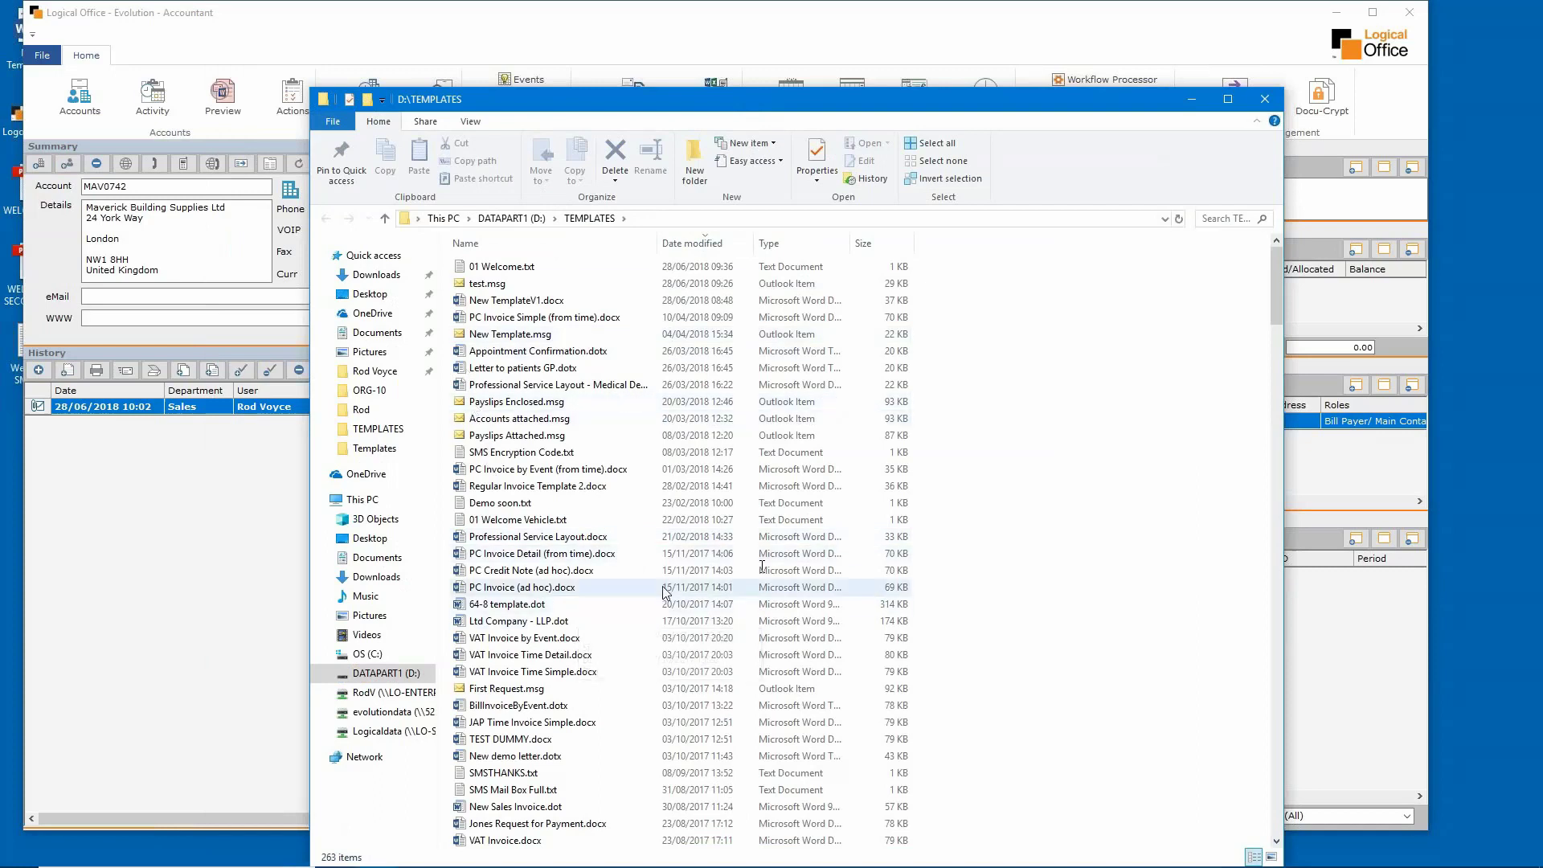
pyautogui.moveTo(1071, 107); pyautogui.dragTo(1069, 147)
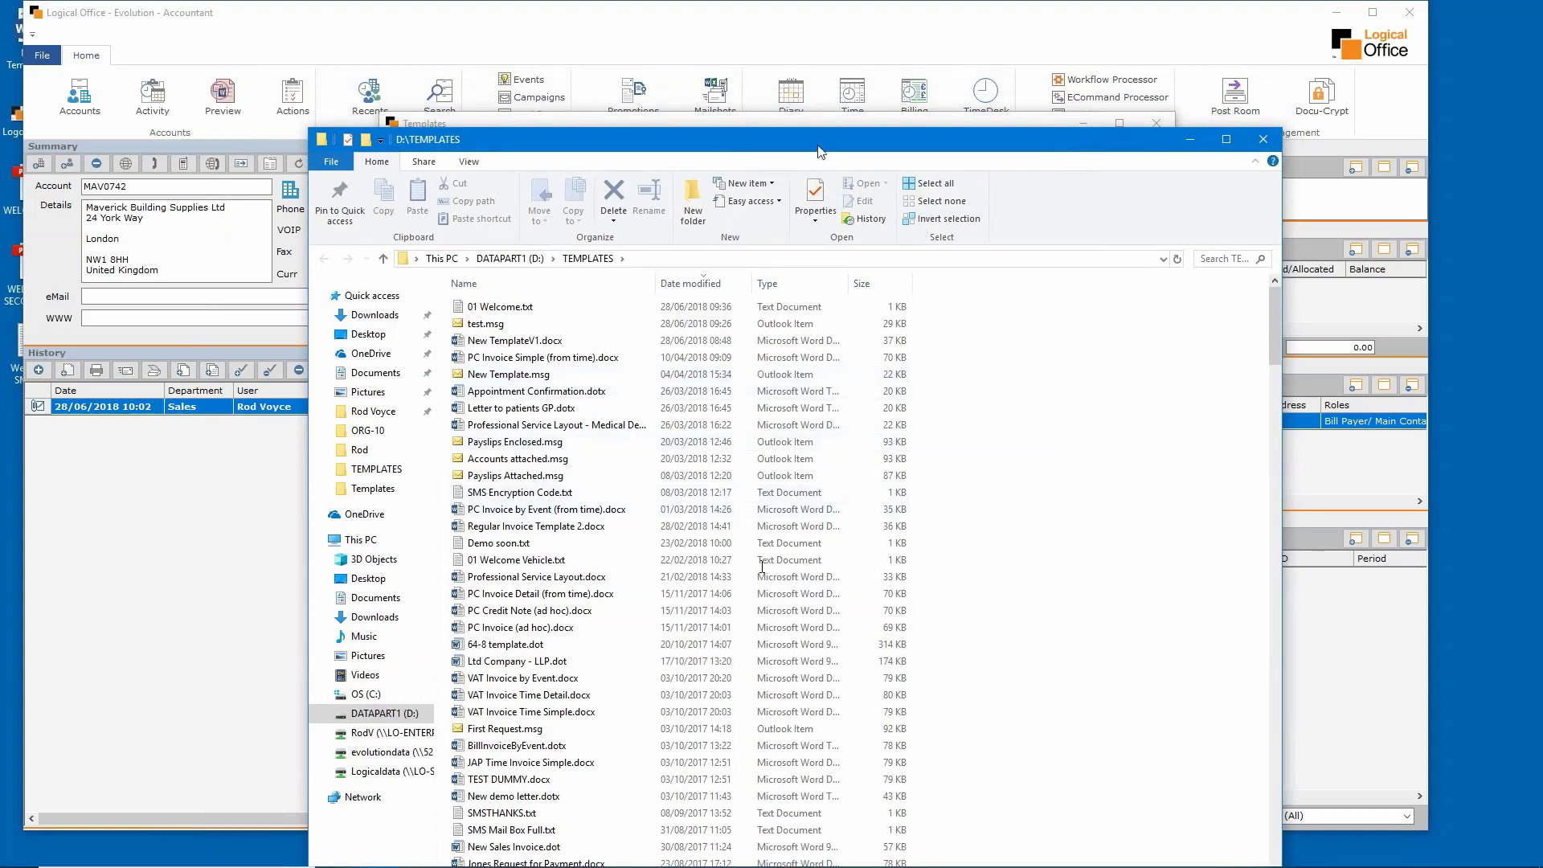
pyautogui.moveTo(819, 147); pyautogui.dragTo(824, 153)
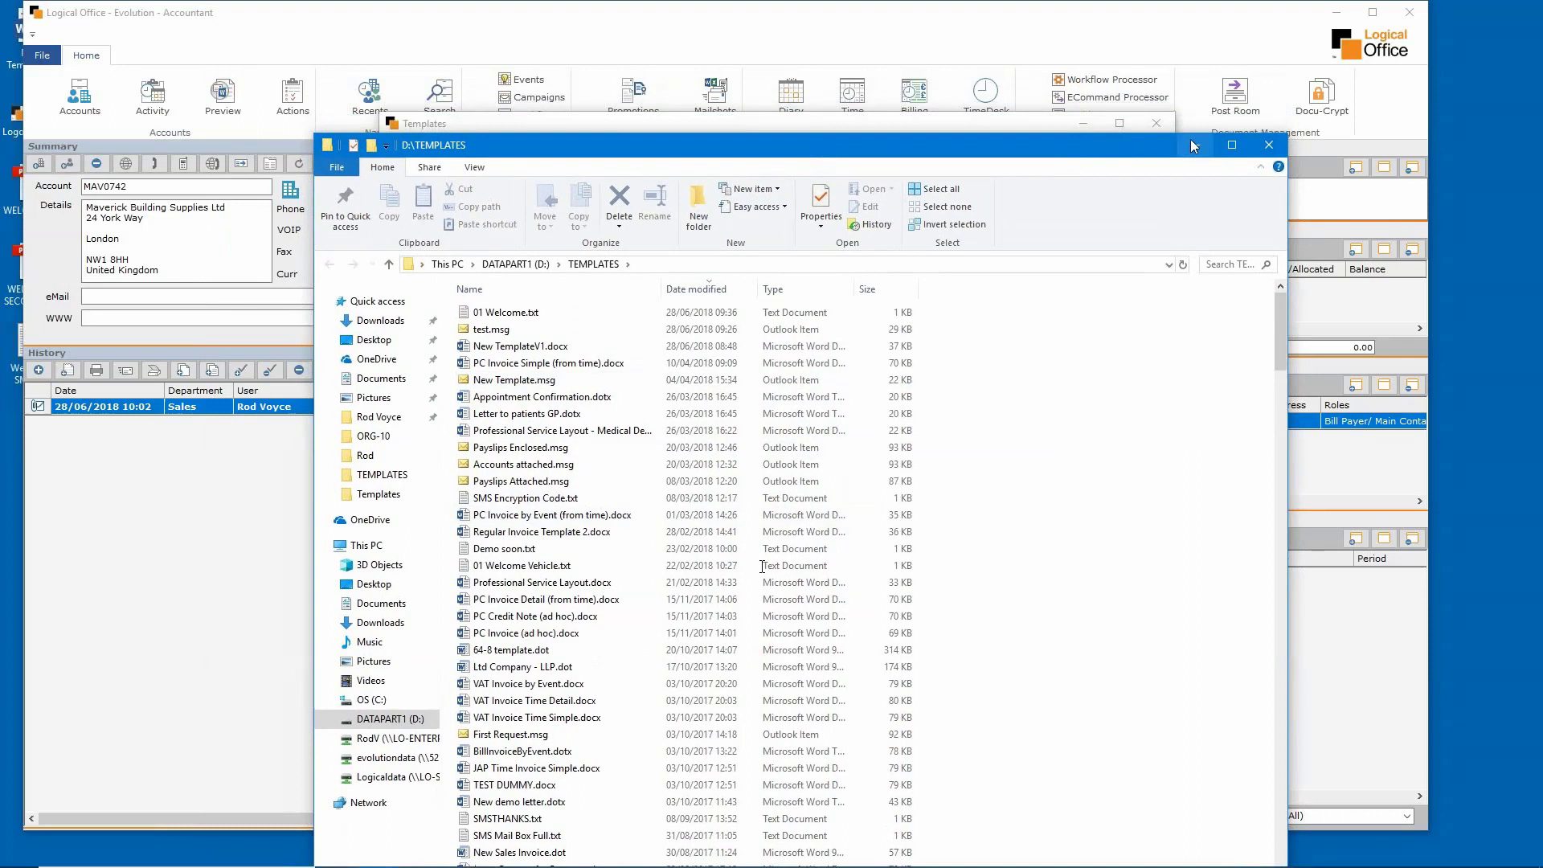
pyautogui.moveTo(1193, 144); pyautogui.dragTo(1191, 202)
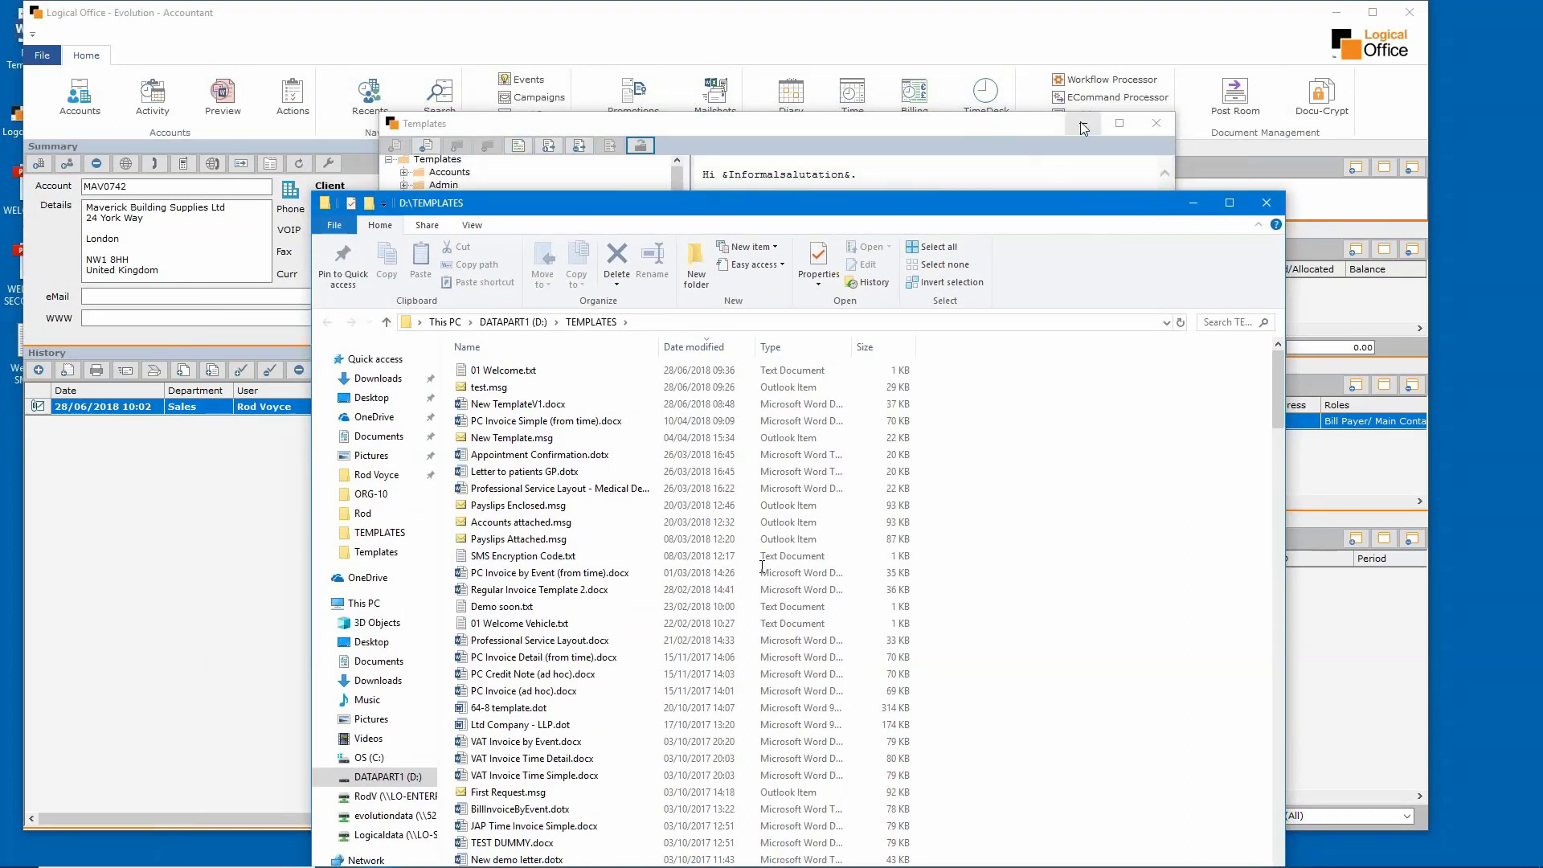
pyautogui.moveTo(938, 208); pyautogui.dragTo(933, 85)
# - Switch to Word, create a blank document, and move its window lower to expose Logical Office behind it
pyautogui.moveTo(936, 856)
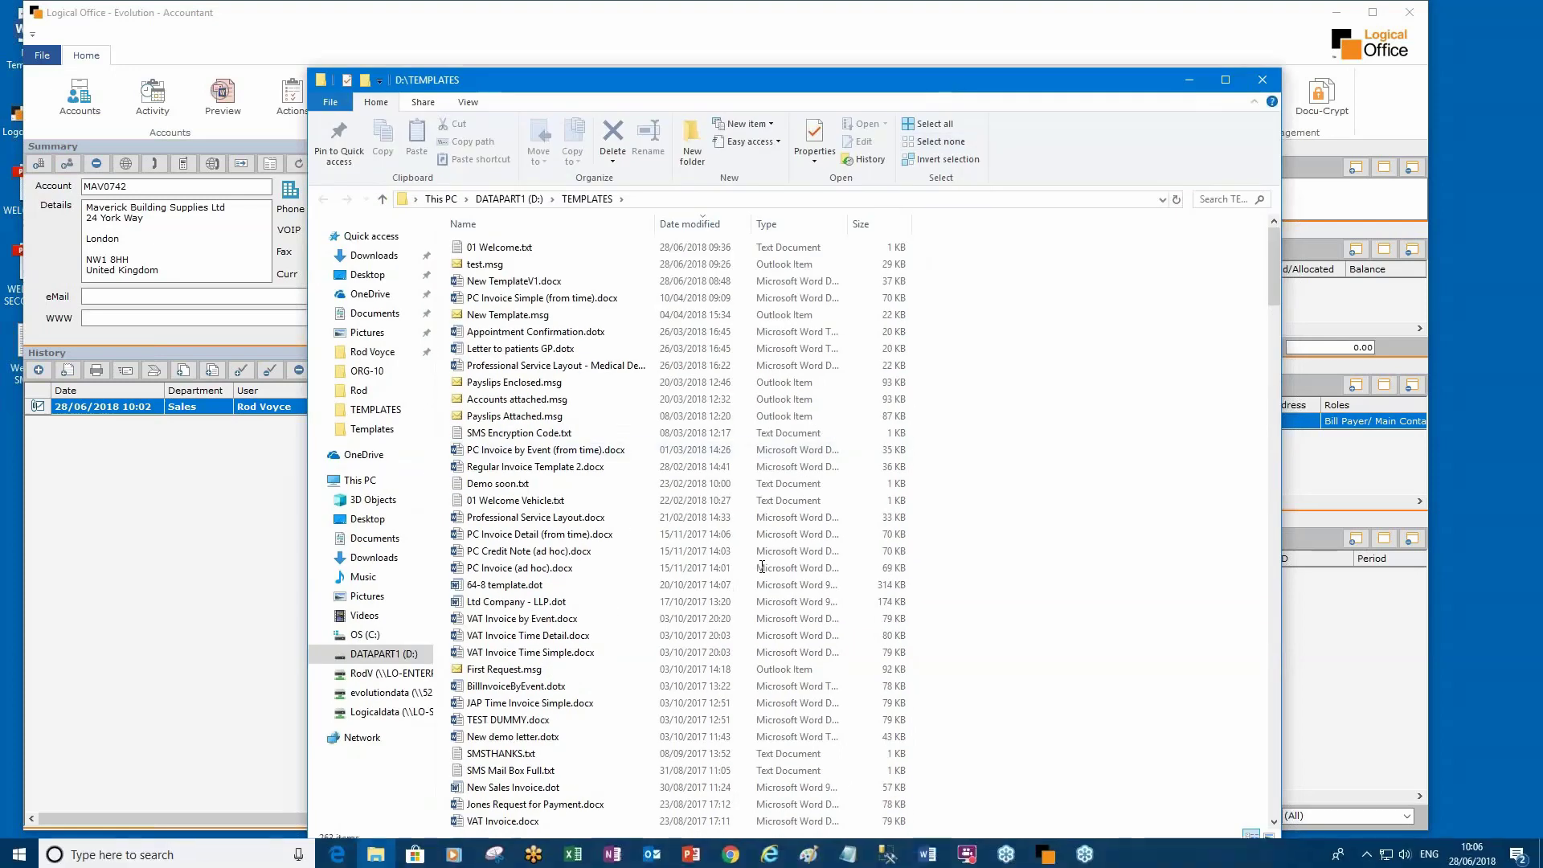
pyautogui.click(929, 851)
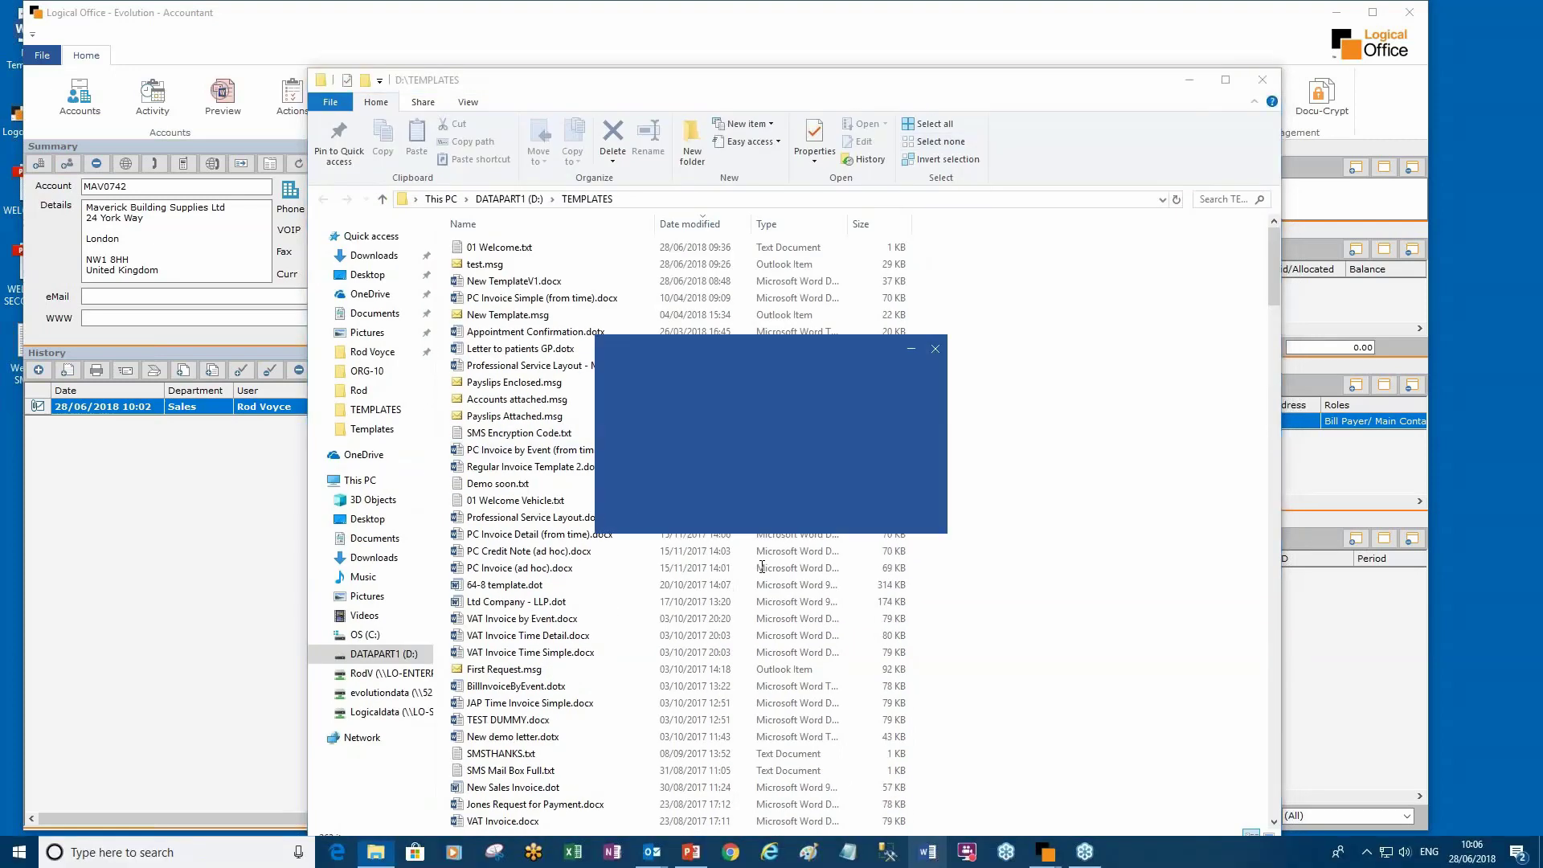
pyautogui.click(1038, 381)
pyautogui.moveTo(919, 127); pyautogui.dragTo(779, 170)
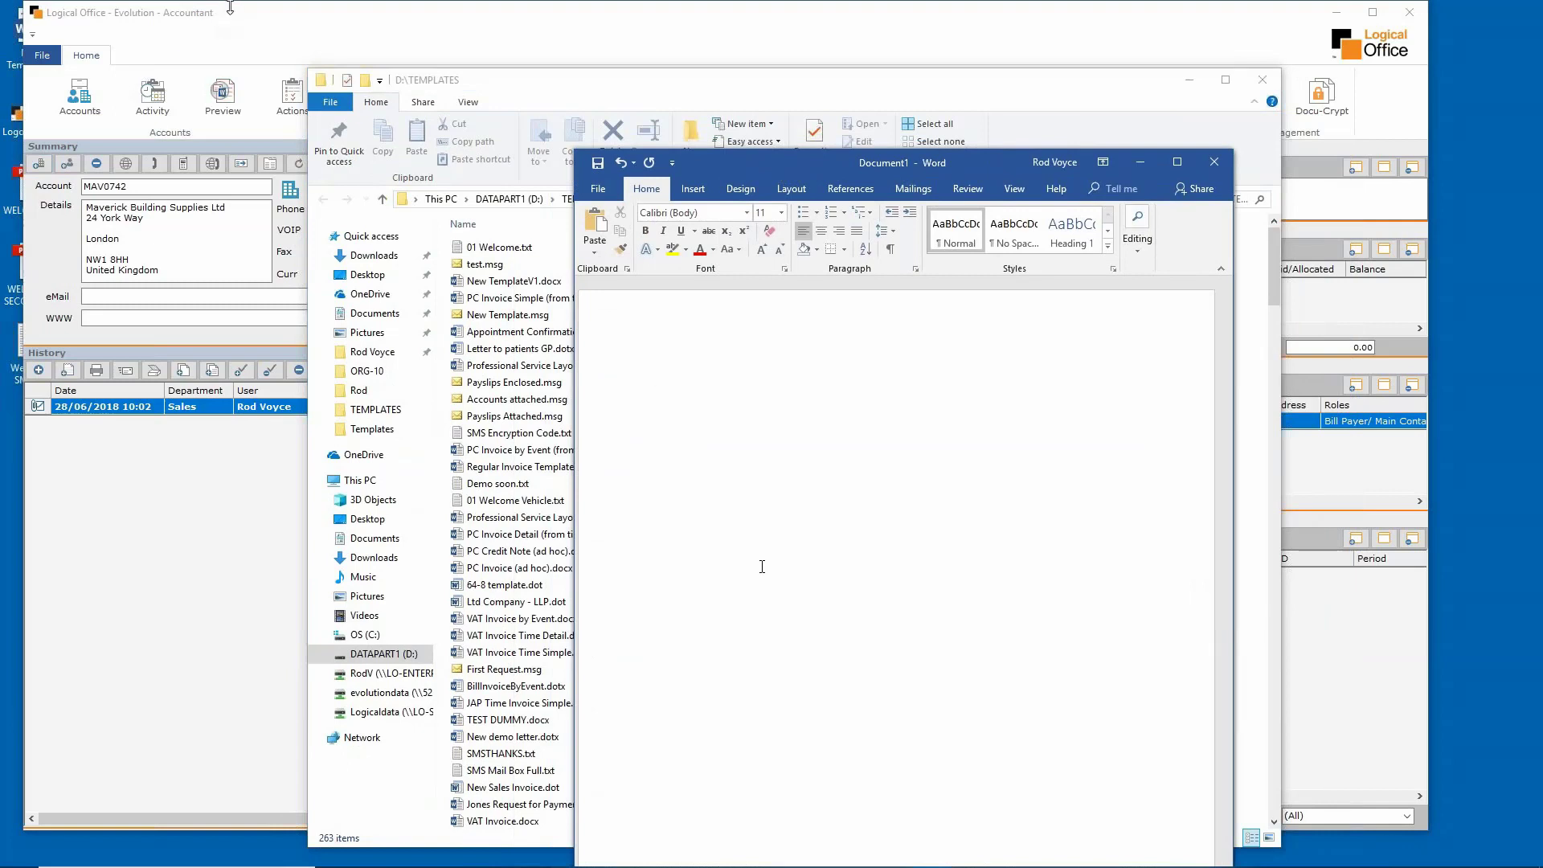
# - Return to Logical Office and open the list of merge codes for templates
pyautogui.click(297, 41)
pyautogui.click(42, 55)
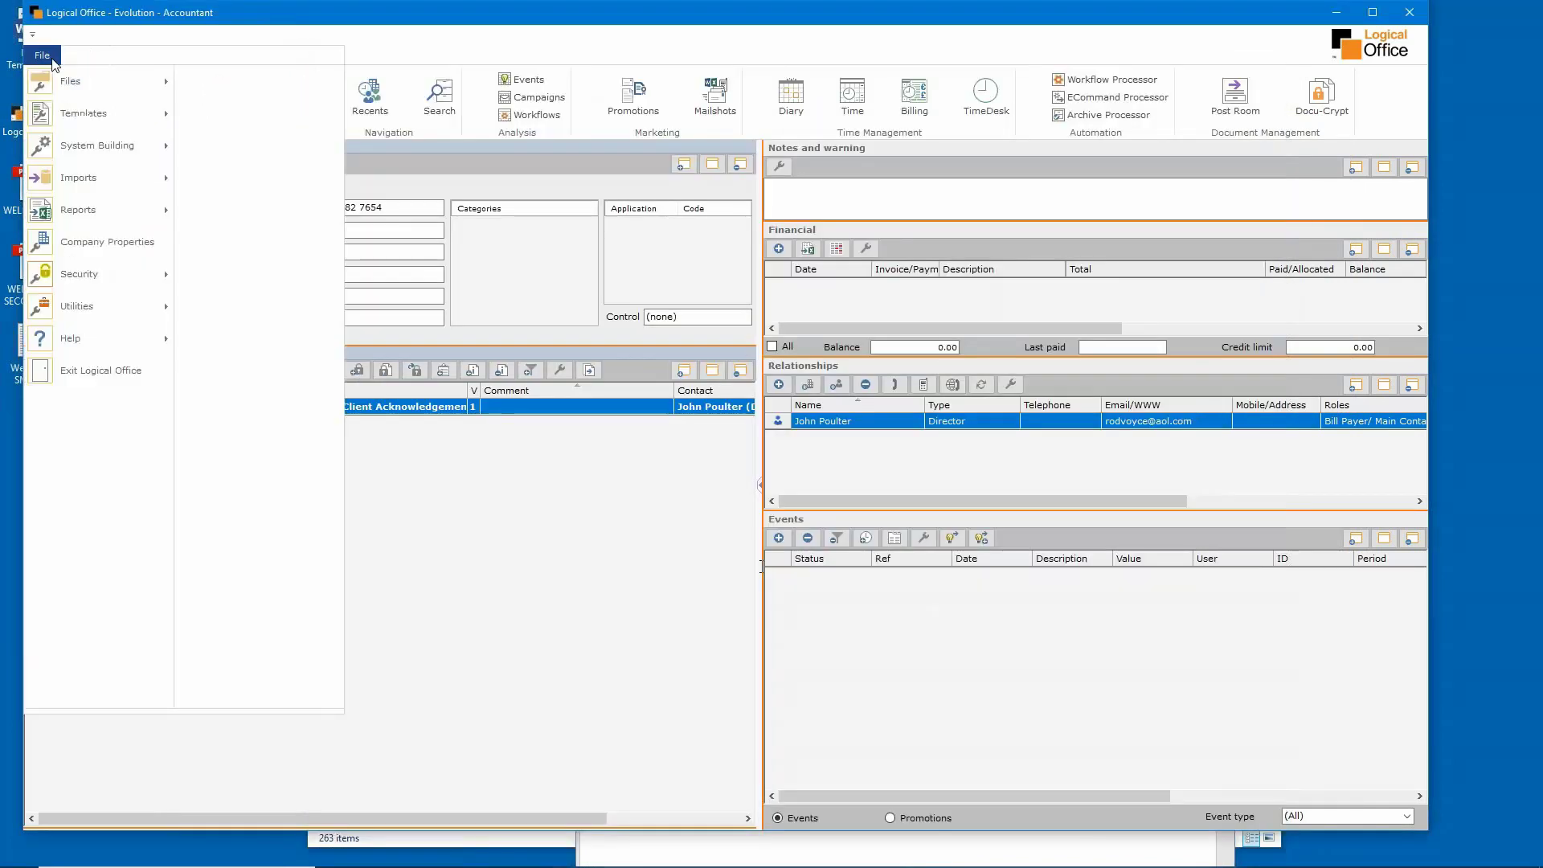
pyautogui.moveTo(67, 119)
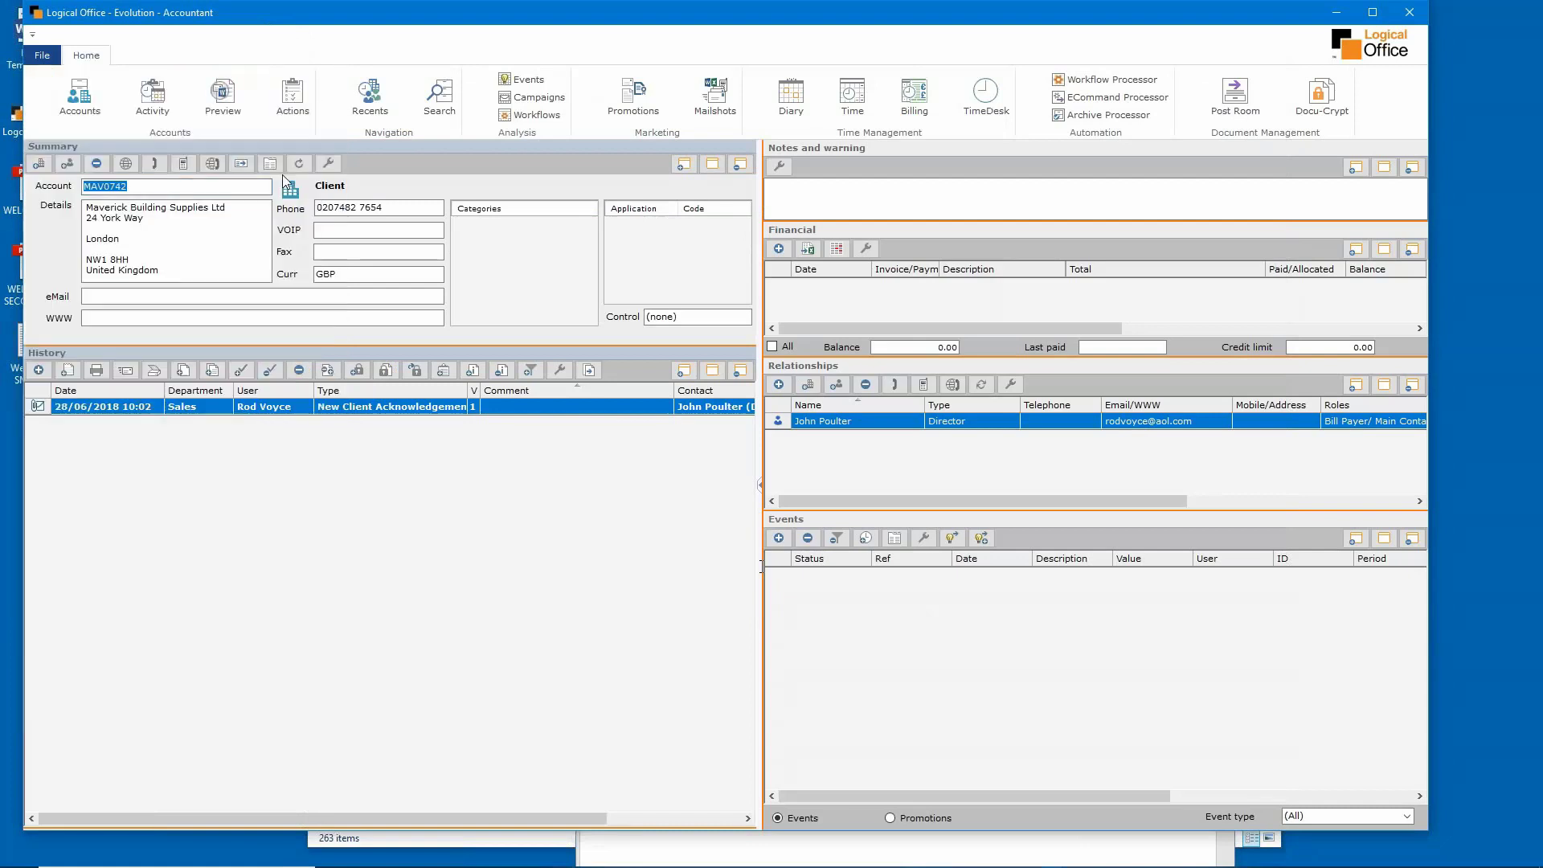
pyautogui.click(283, 176)
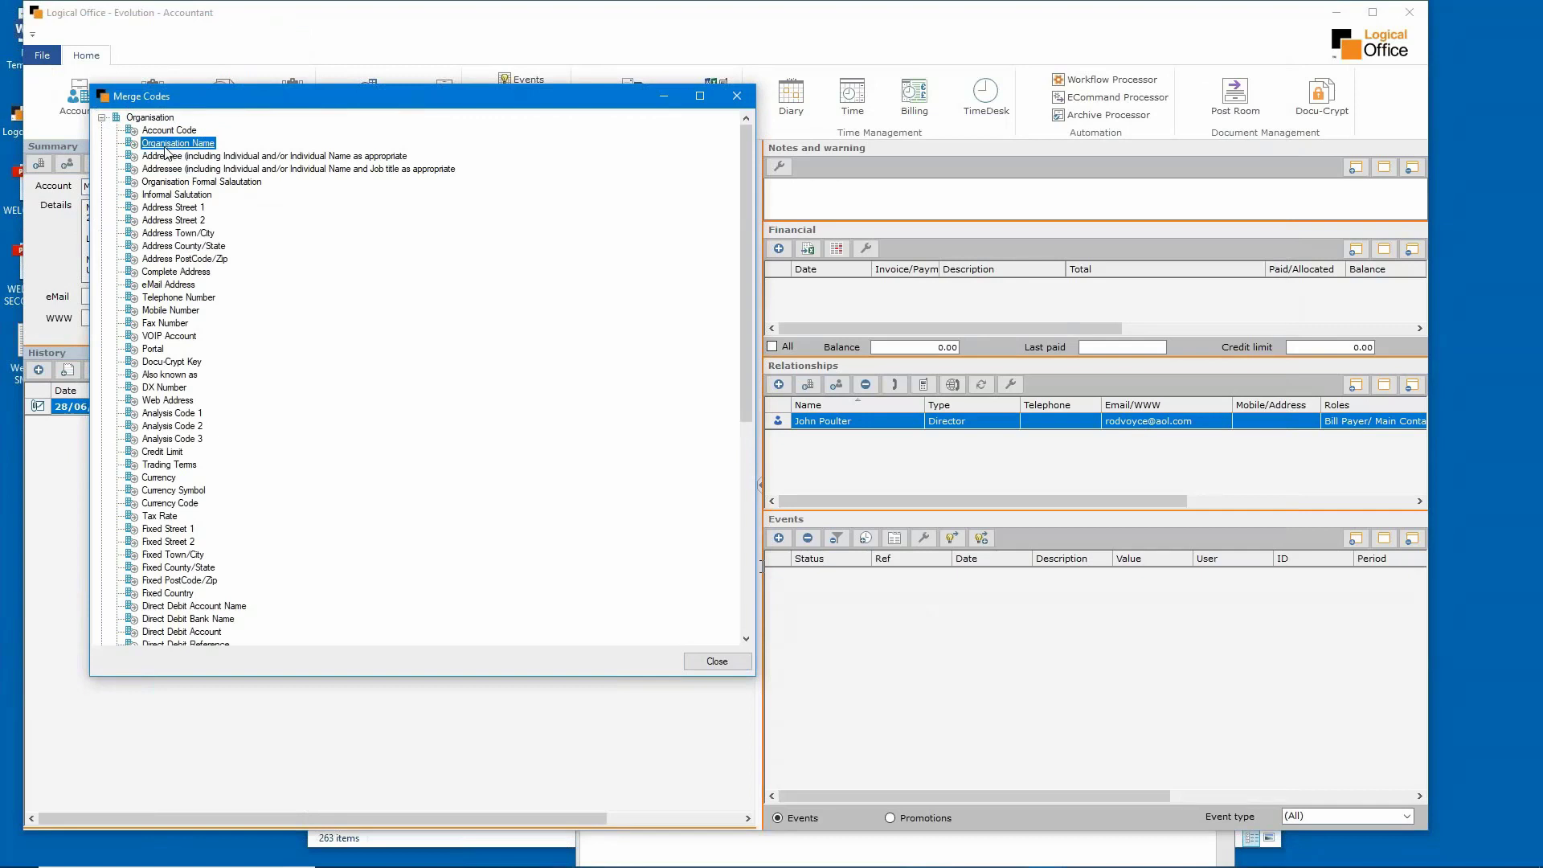
# - Insert the Organisation Name merge code (&Company&) into the blank Word document
pyautogui.moveTo(772, 863)
pyautogui.click(926, 852)
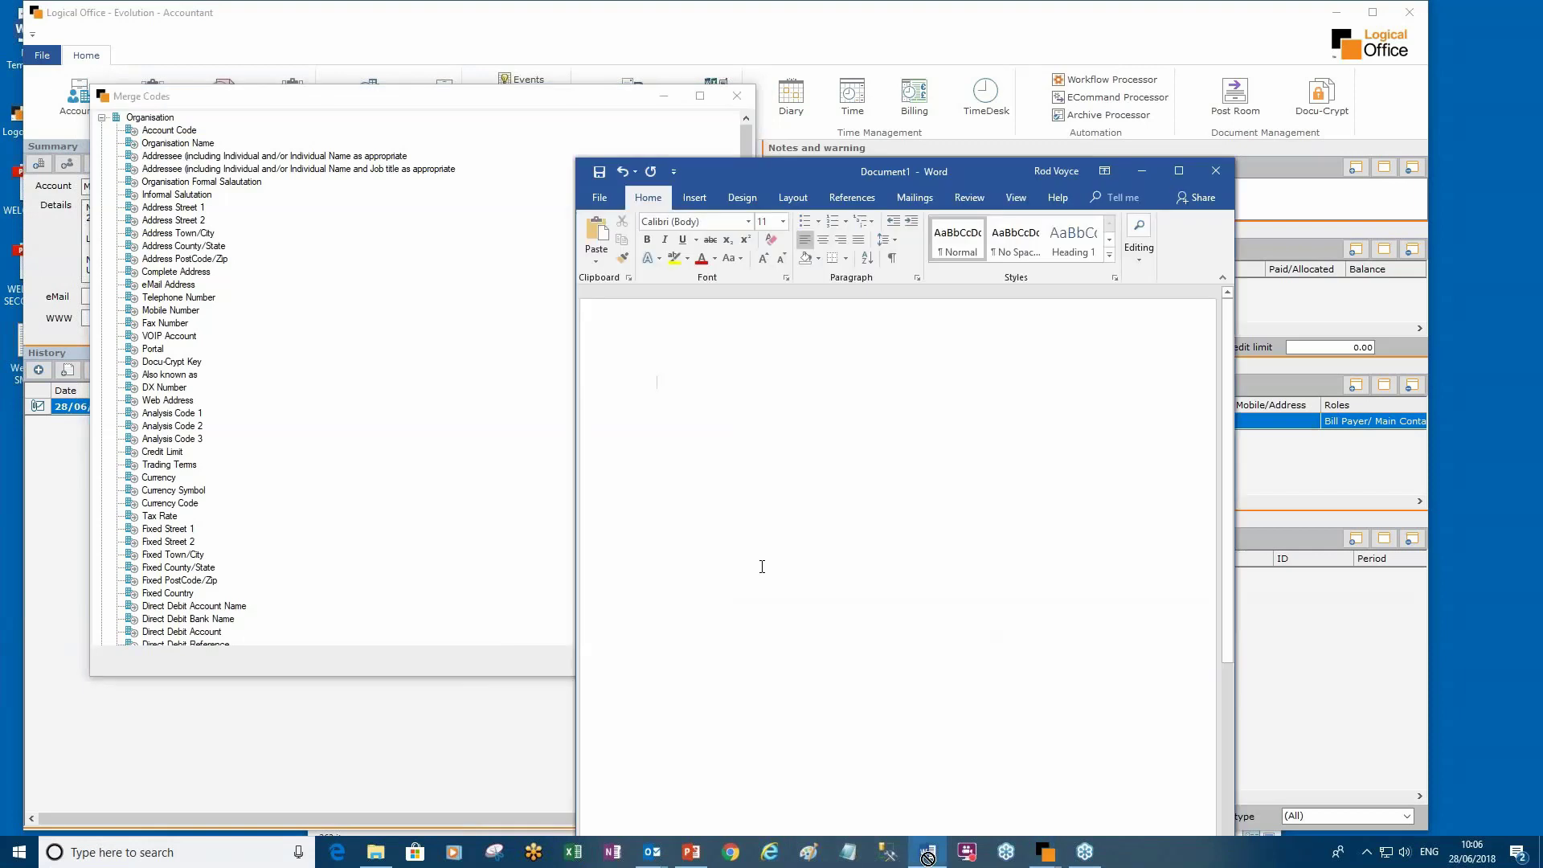
pyautogui.moveTo(777, 526); pyautogui.dragTo(667, 394)
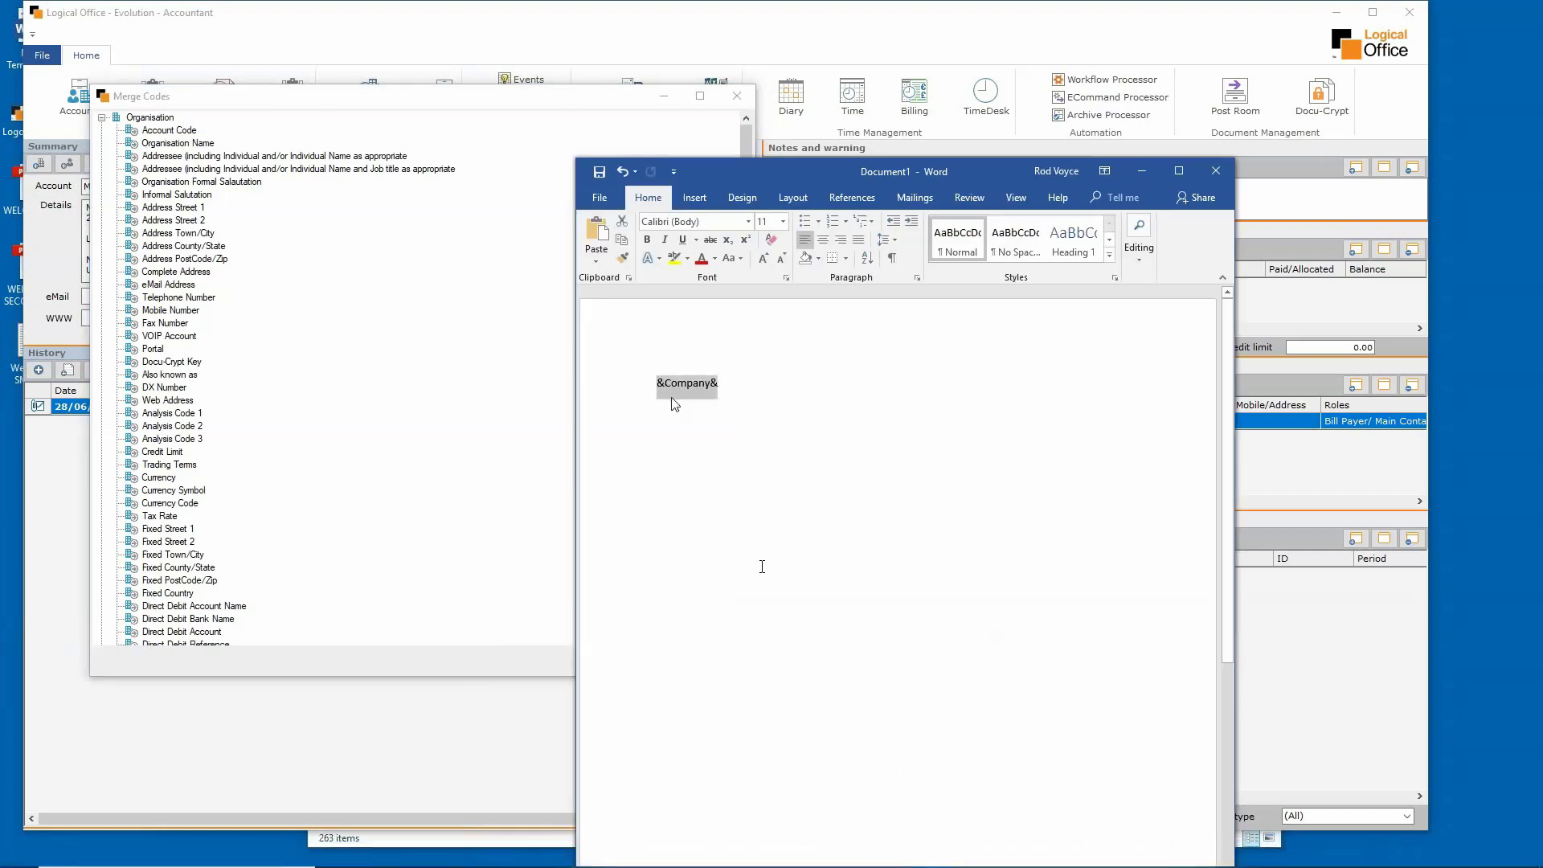
pyautogui.click(764, 455)
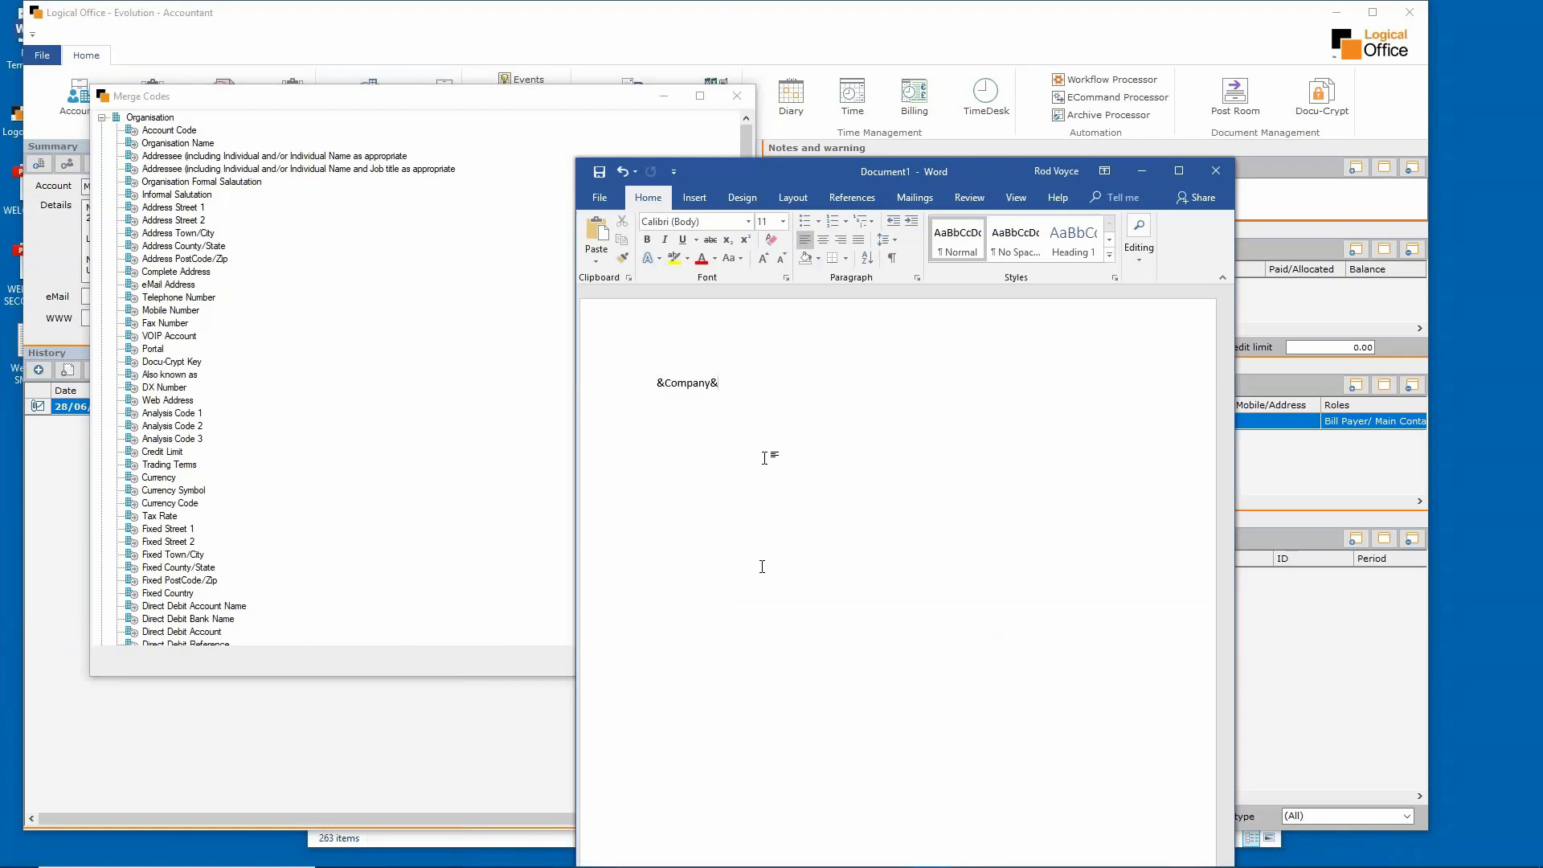
# - Add the Complete Address merge code (&Address&) on a new line below the company code
pyautogui.press('Return')
pyautogui.click(175, 272)
pyautogui.moveTo(175, 277); pyautogui.dragTo(883, 426)
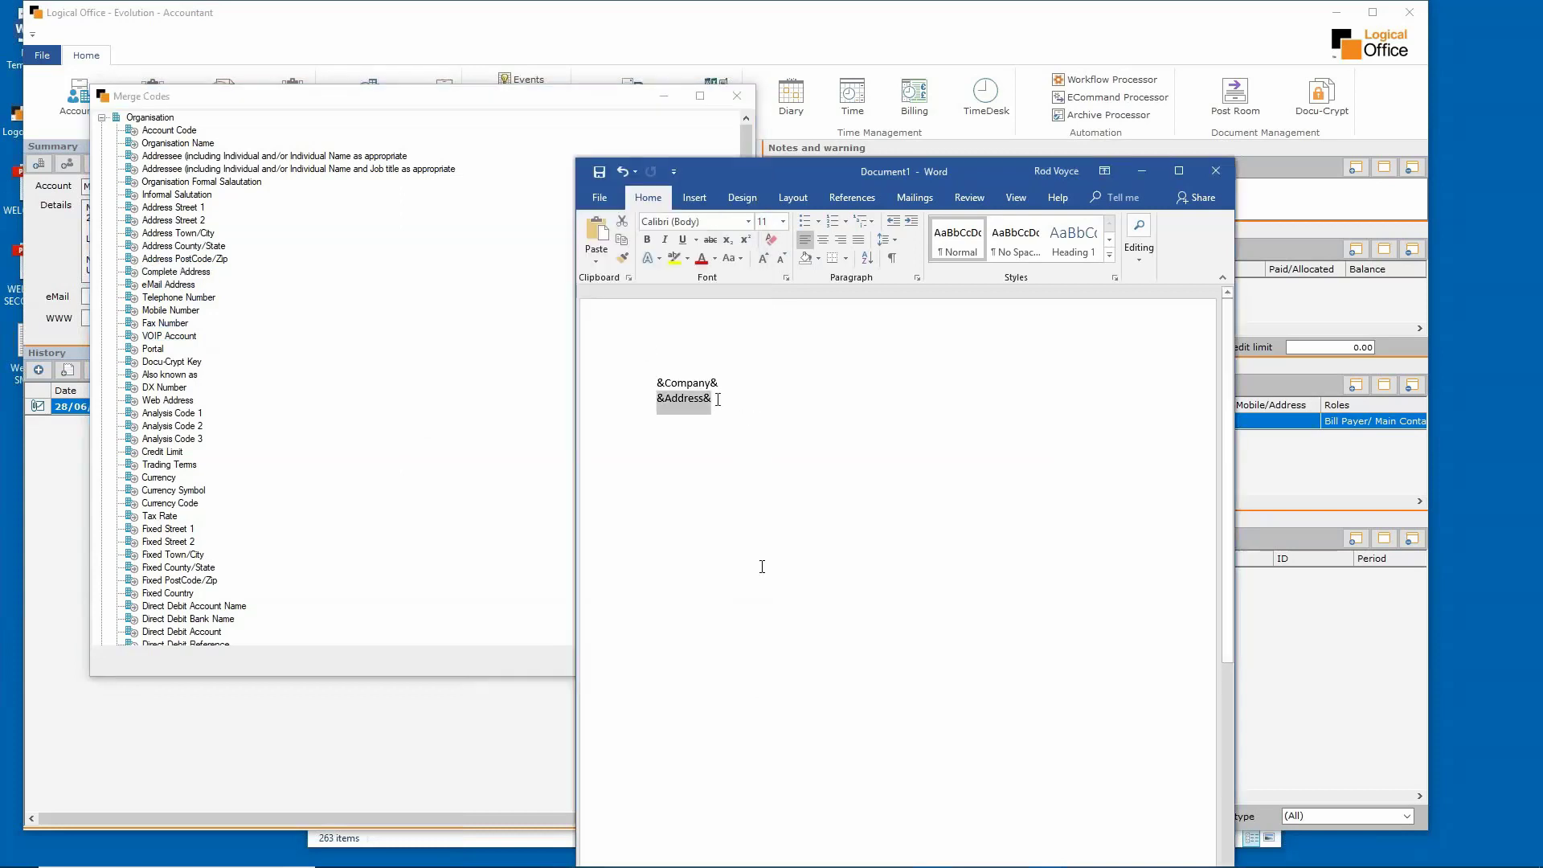
pyautogui.click(799, 566)
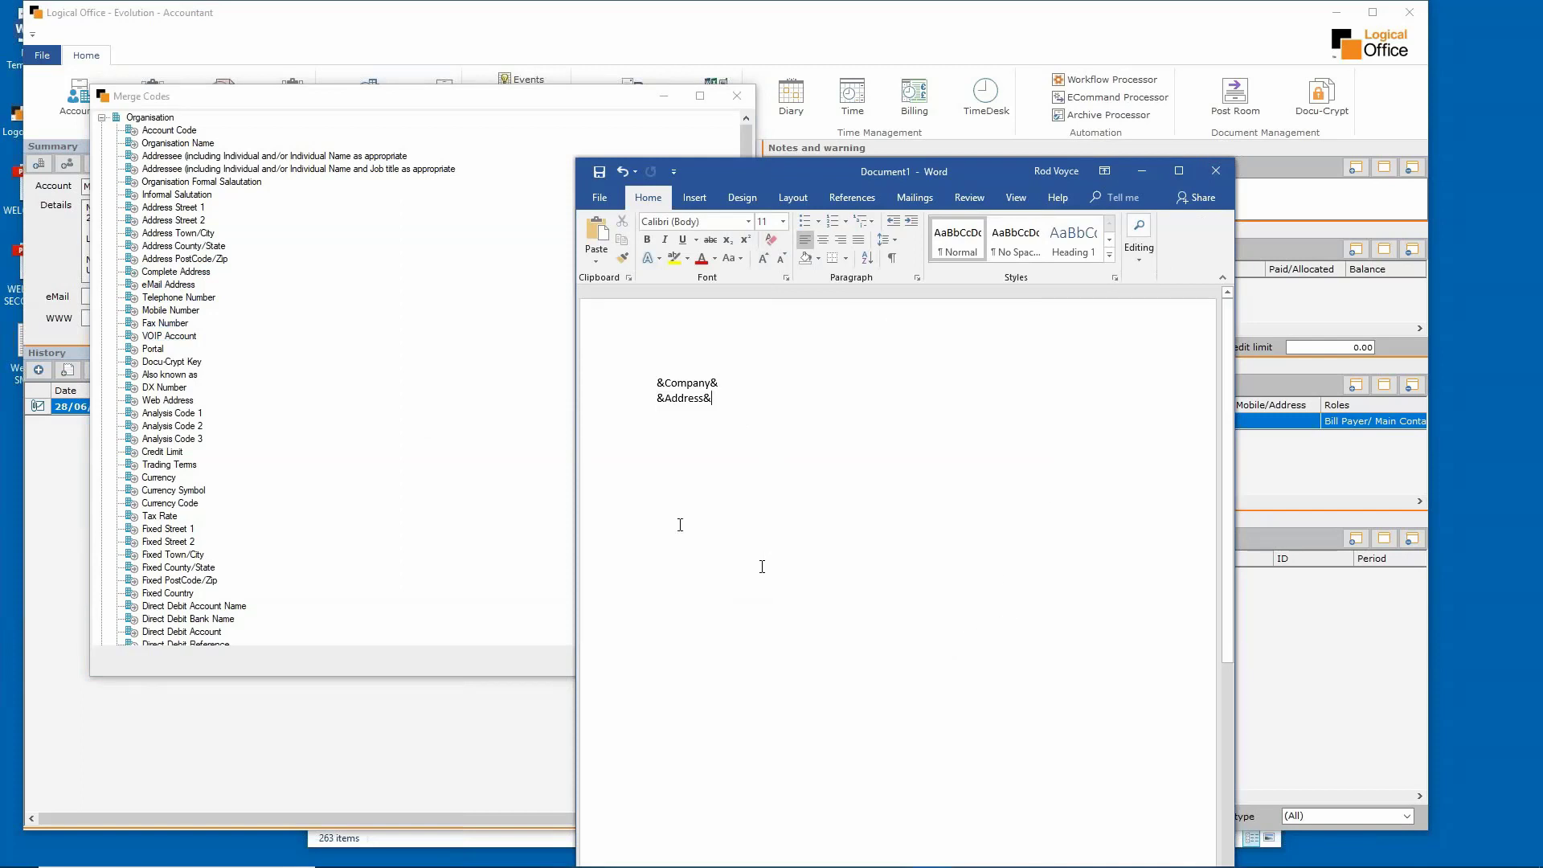
# - Open the Word document's header for editing and insert the Logical Office logo picture from the Desktop into it
pyautogui.moveTo(980, 171); pyautogui.dragTo(948, 120)
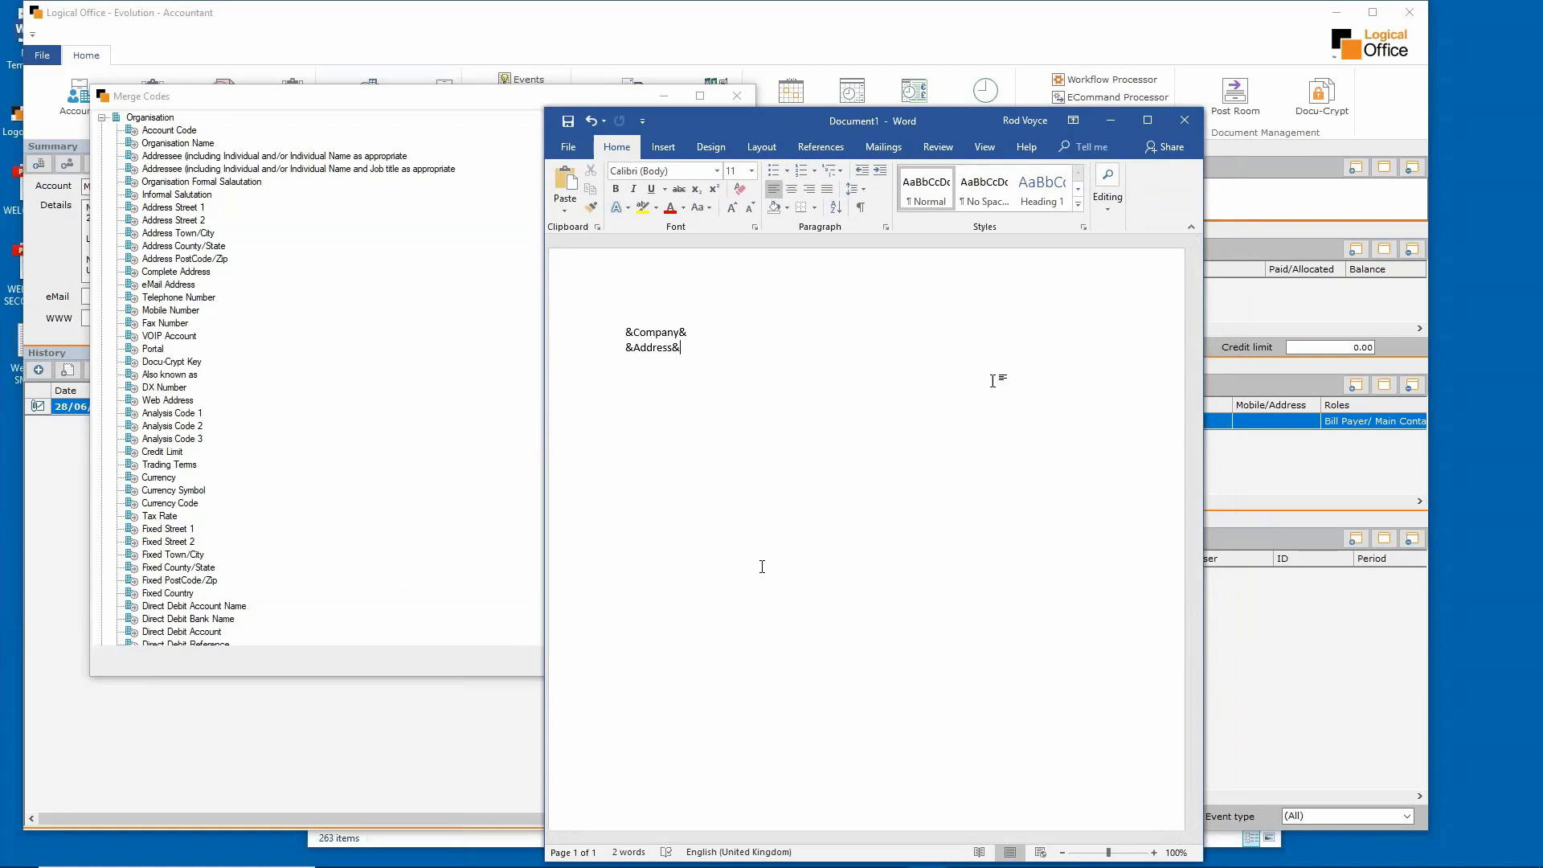
pyautogui.click(664, 148)
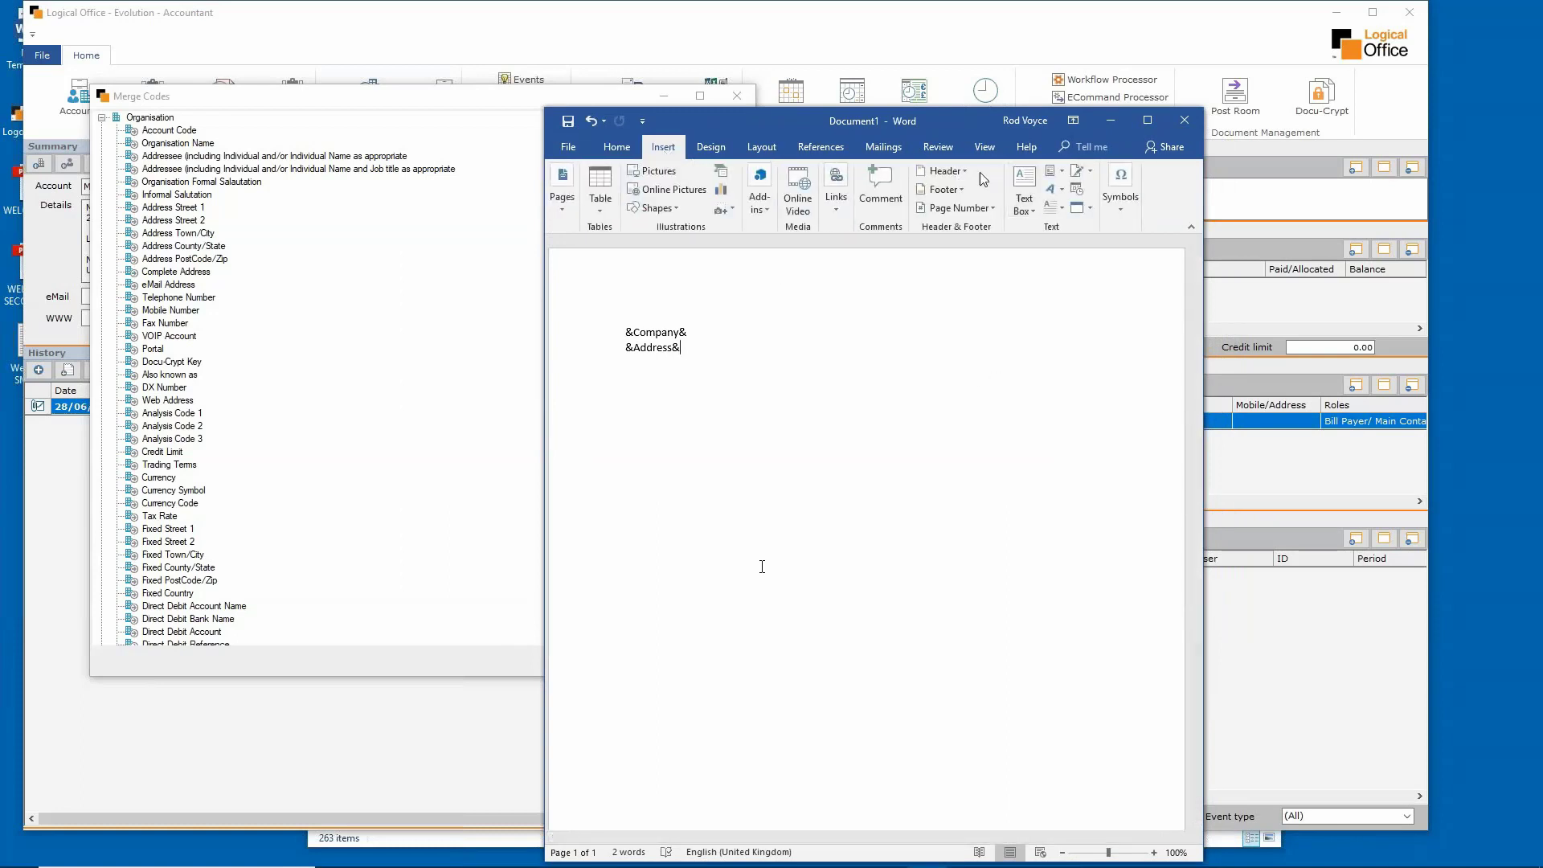
pyautogui.click(942, 170)
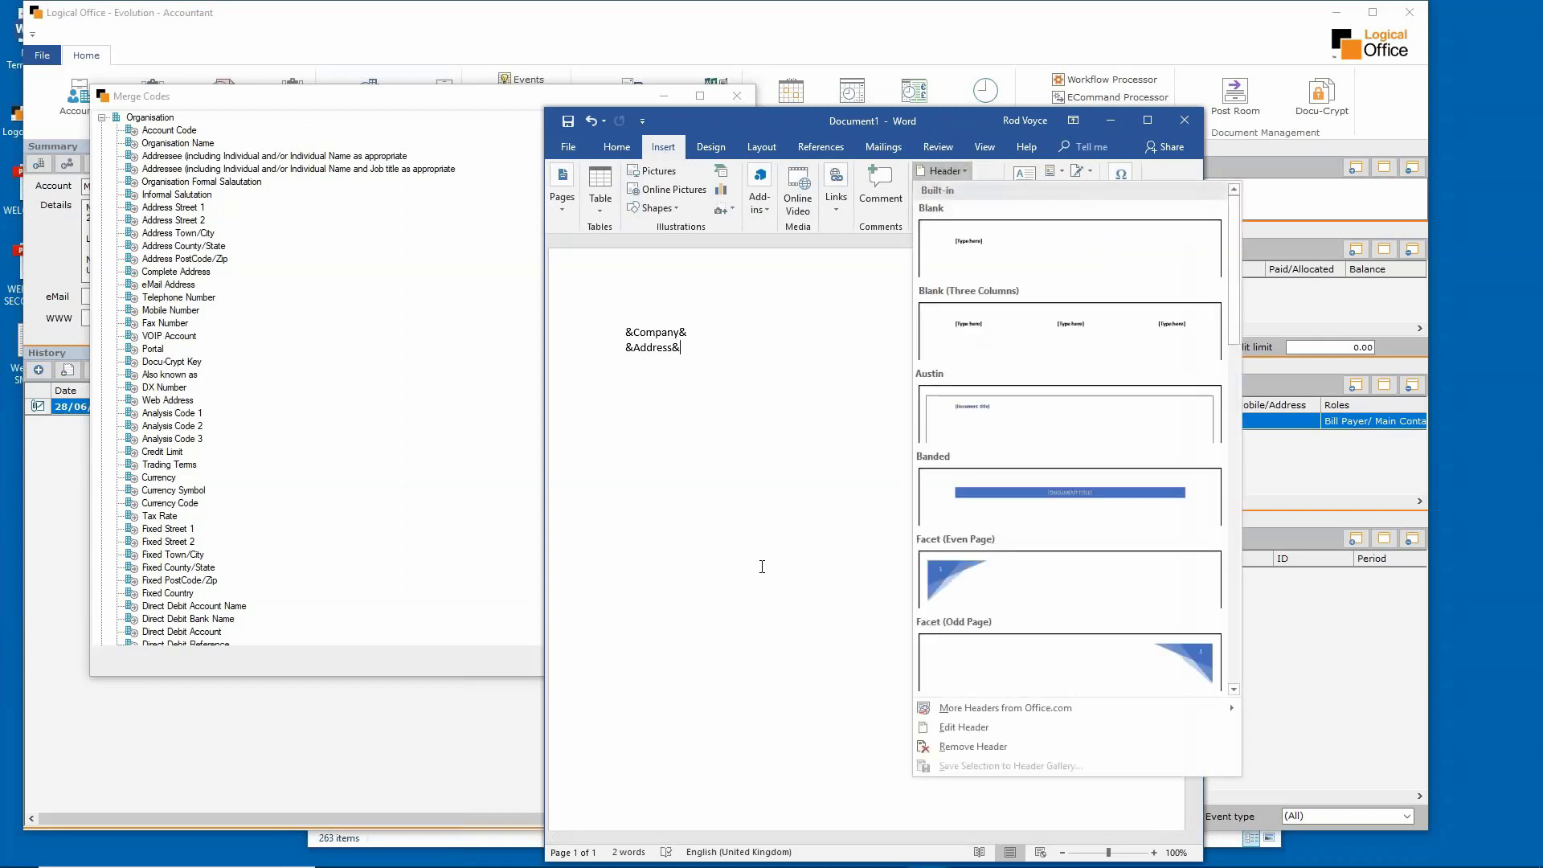
pyautogui.click(960, 728)
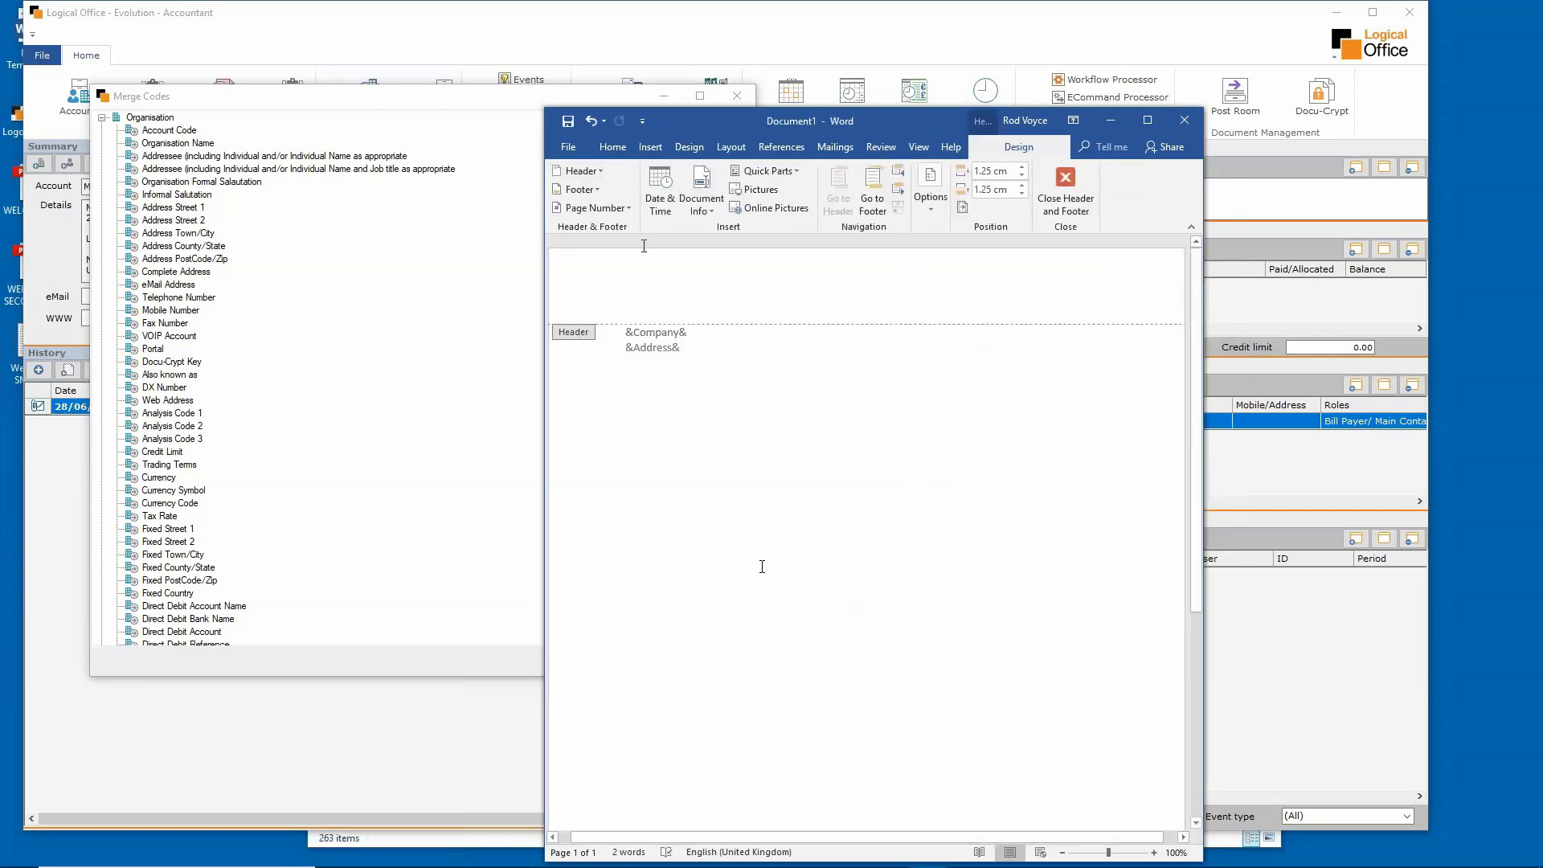
pyautogui.click(650, 146)
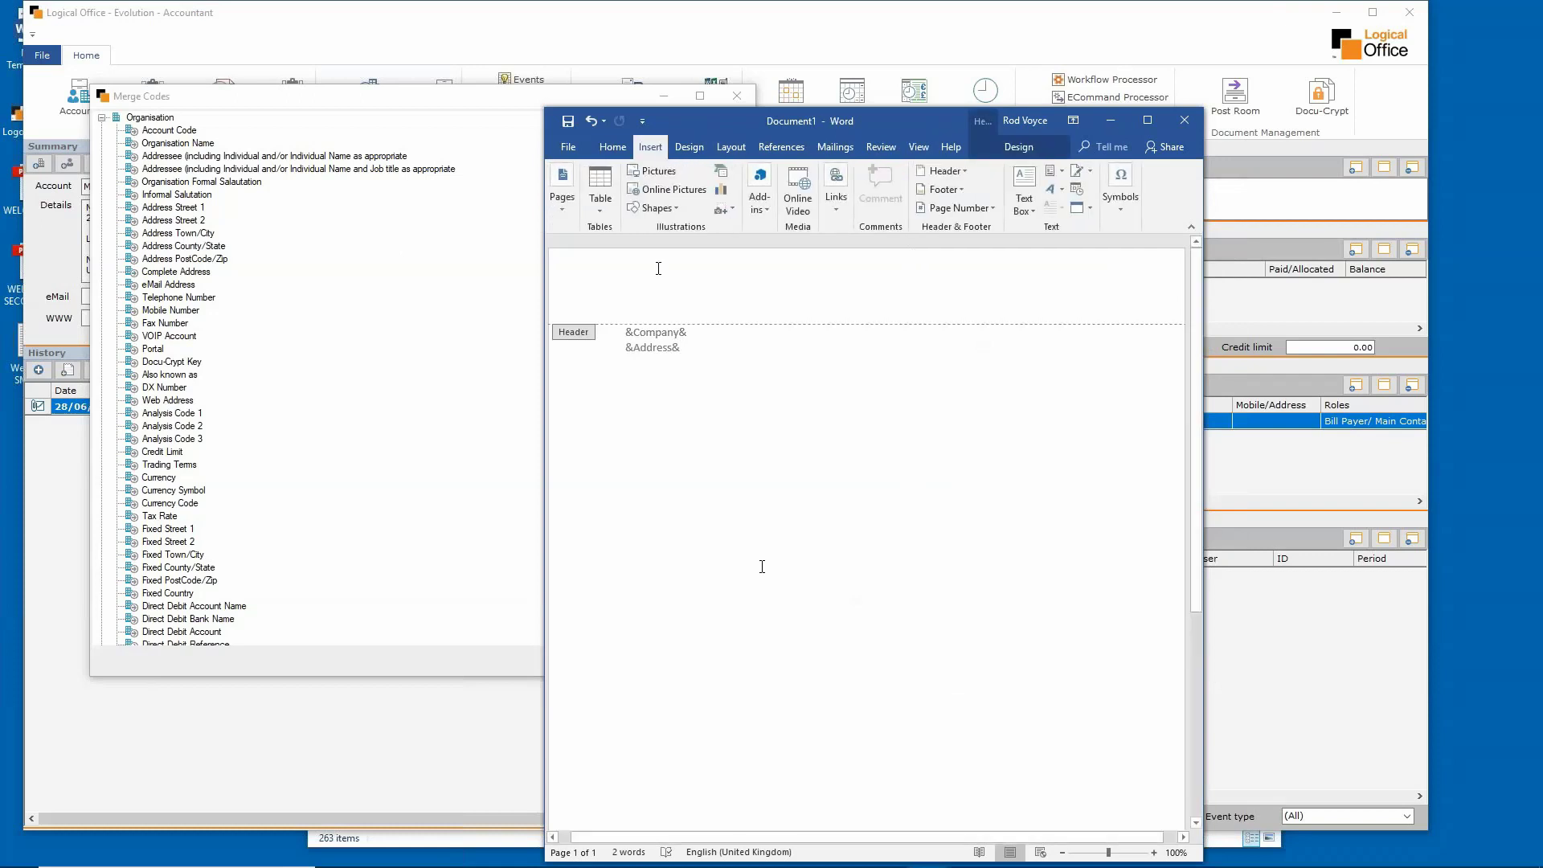
pyautogui.click(657, 177)
pyautogui.click(624, 244)
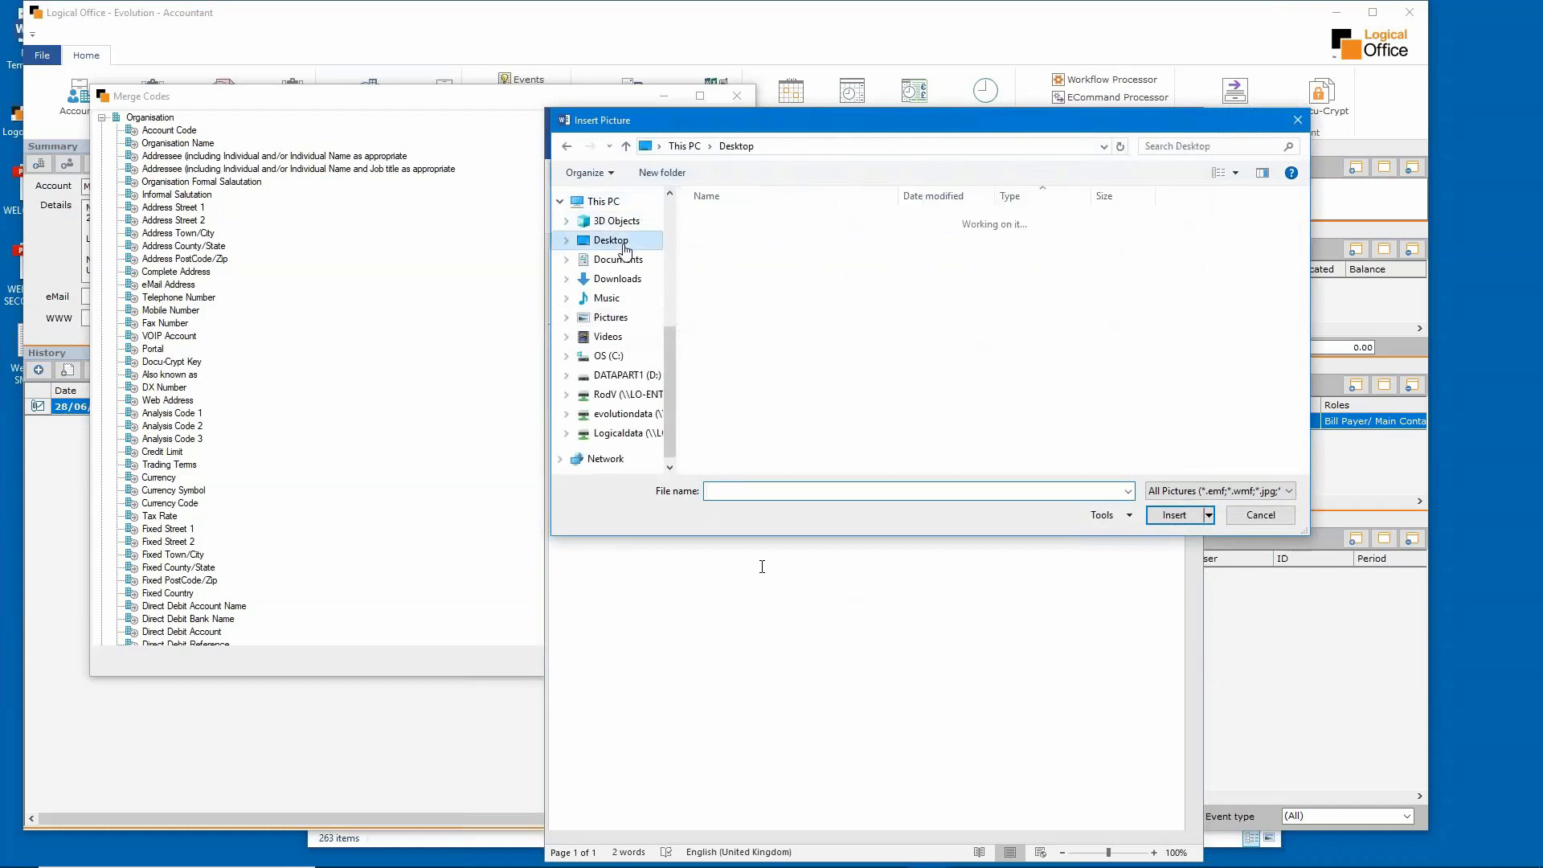
pyautogui.doubleClick(743, 253)
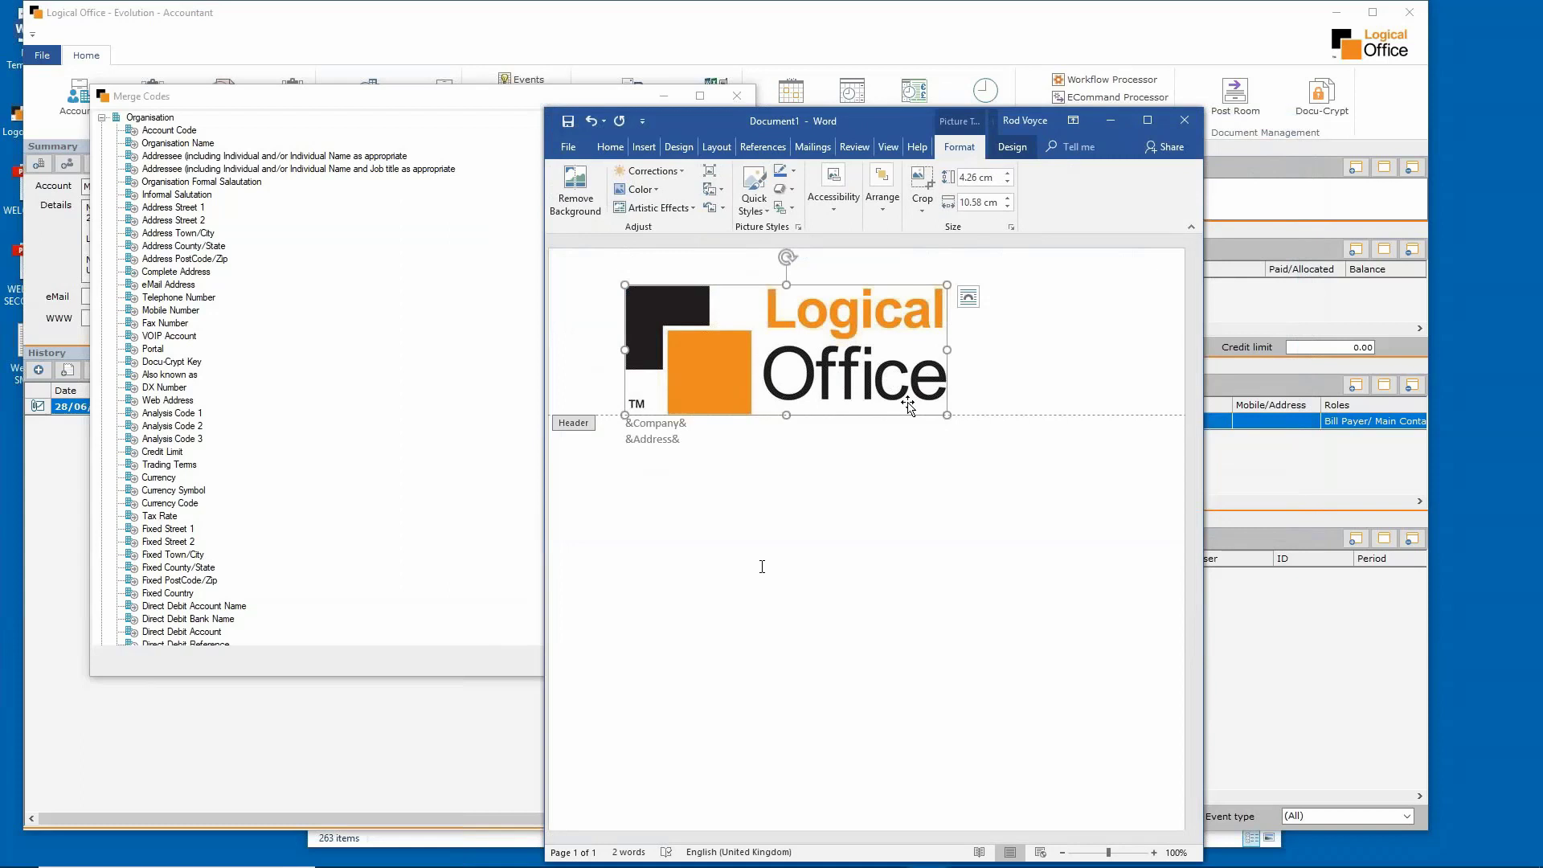
# - Shrink the header logo to about 1.83 × 4.54 cm, wrap it behind text, and move it to the page's upper-right corner
pyautogui.moveTo(947, 415); pyautogui.dragTo(776, 346)
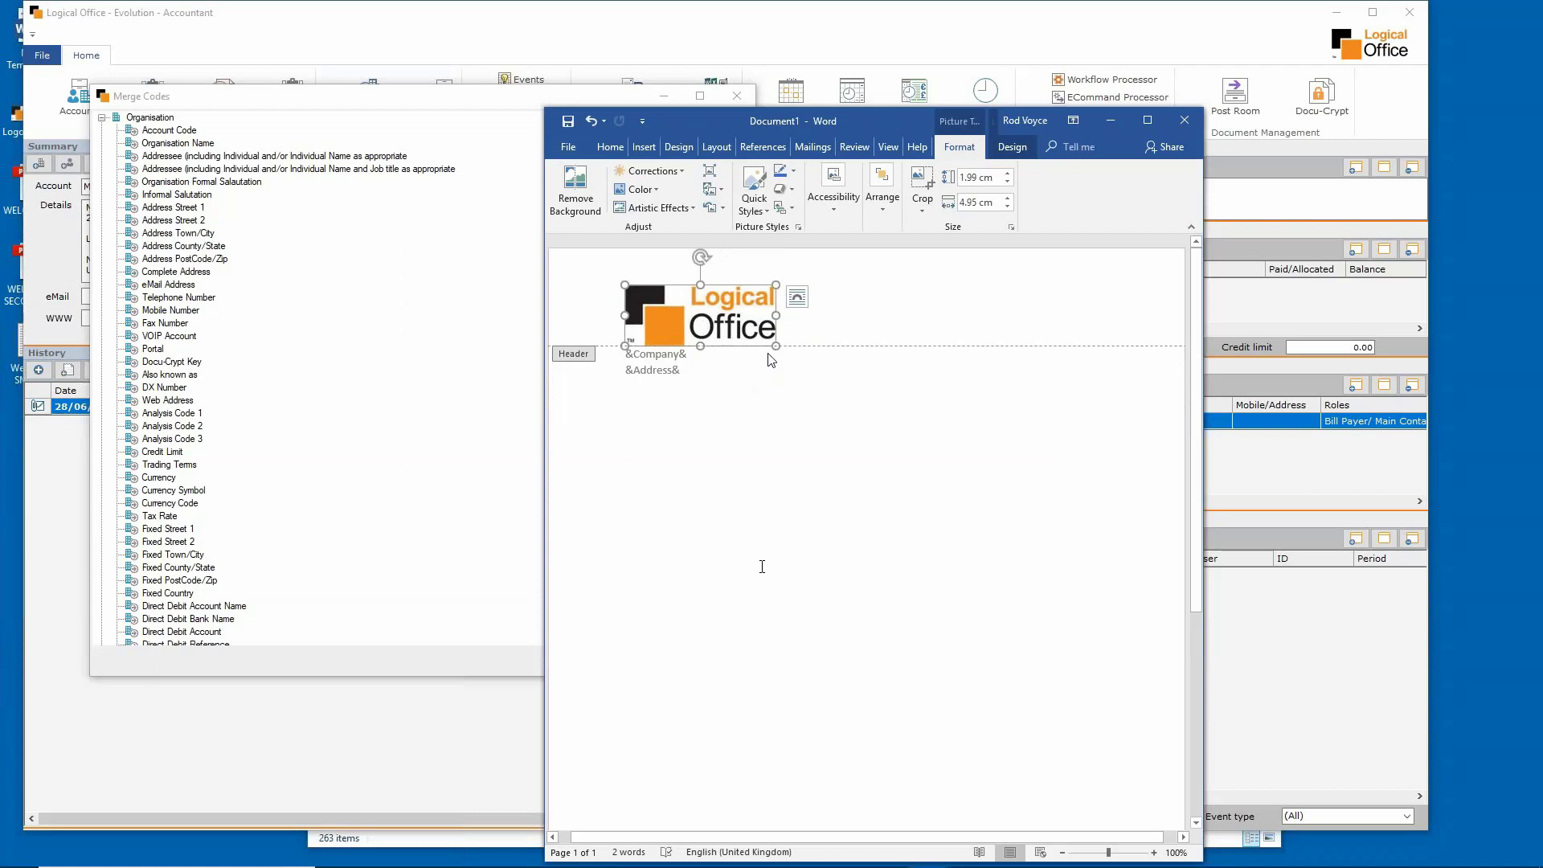
pyautogui.moveTo(766, 346); pyautogui.dragTo(753, 340)
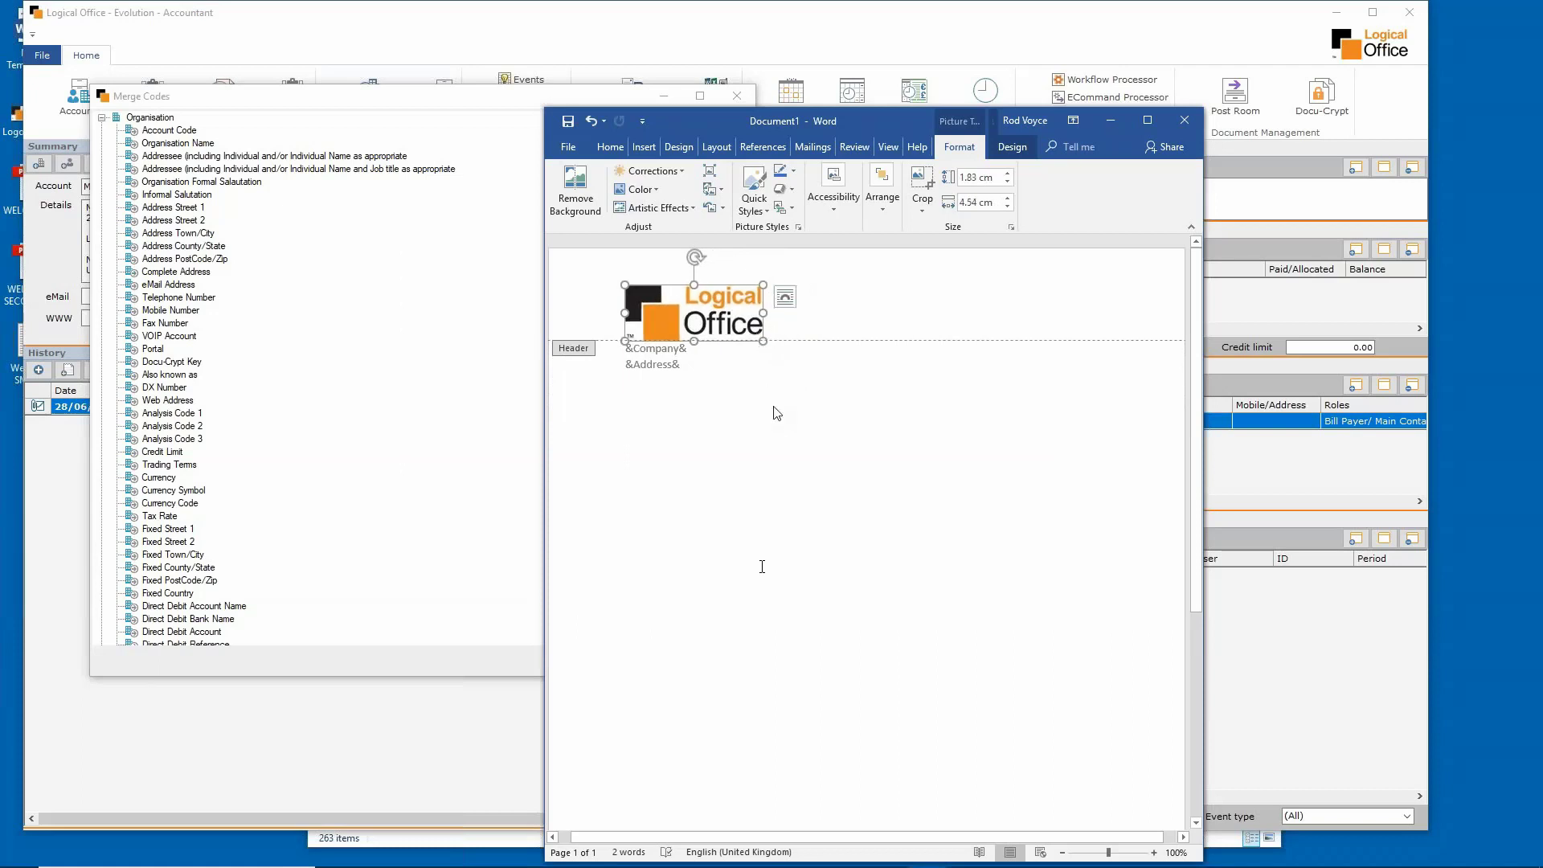
pyautogui.rightClick(731, 323)
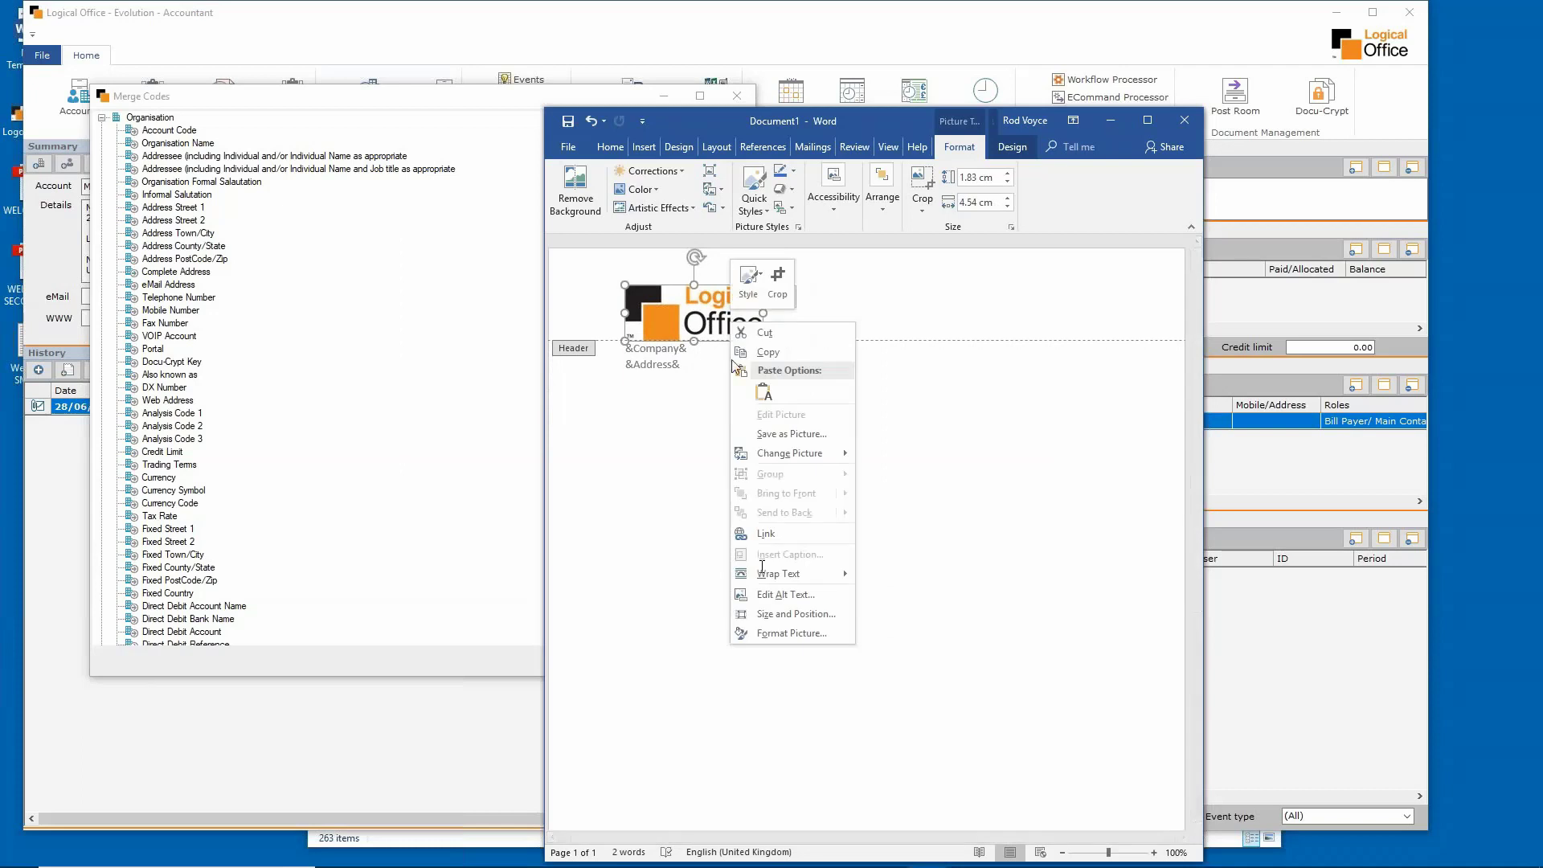
pyautogui.moveTo(778, 584)
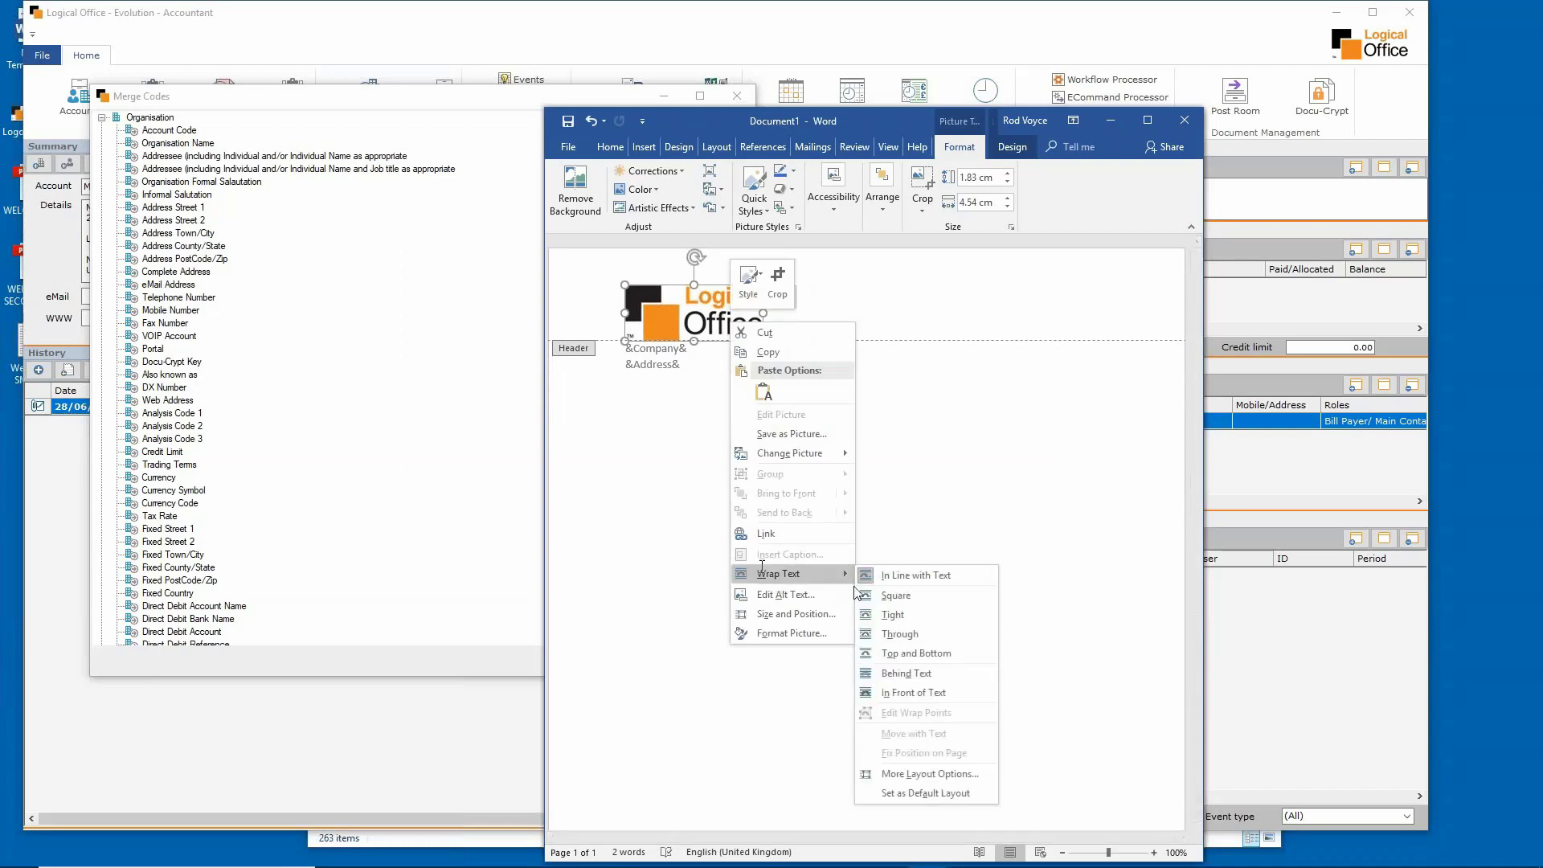
pyautogui.click(920, 671)
pyautogui.moveTo(735, 310); pyautogui.dragTo(1082, 299)
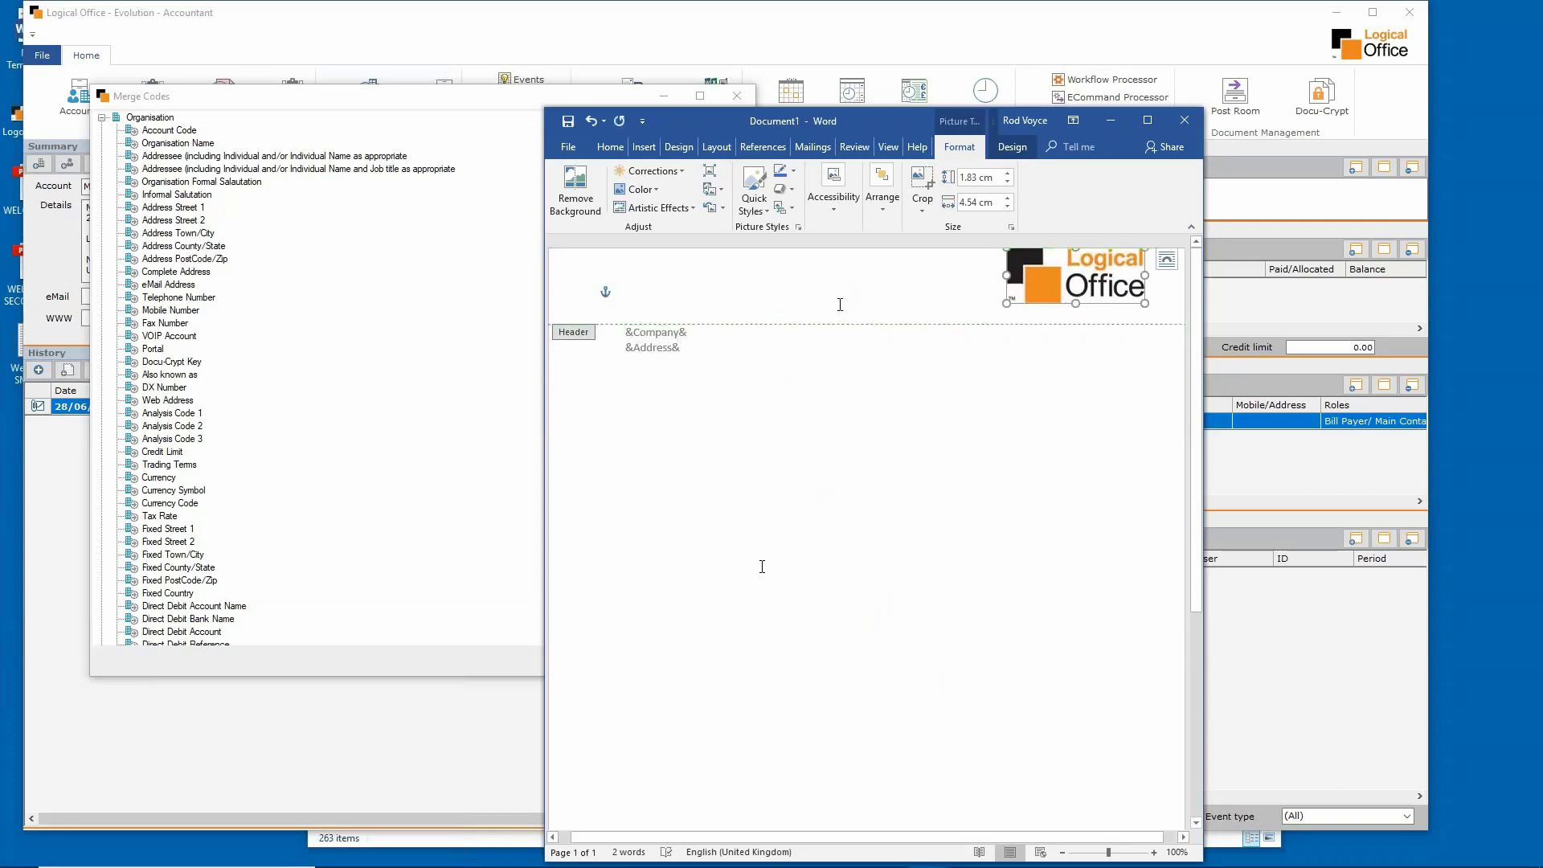
# - Close the Word document without saving it and close the merge codes list
pyautogui.click(1186, 124)
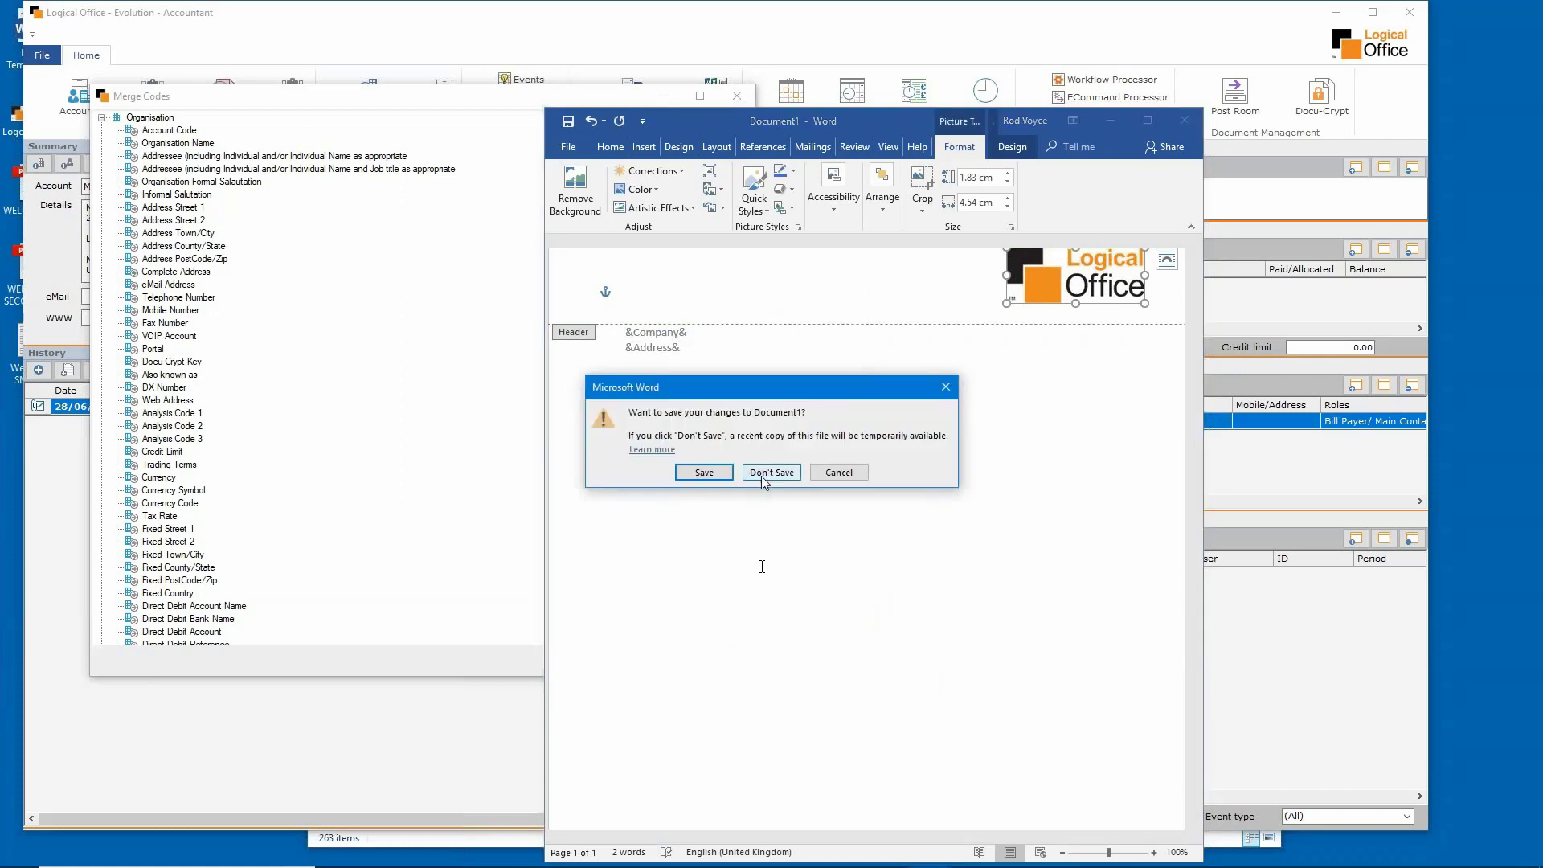
pyautogui.click(767, 474)
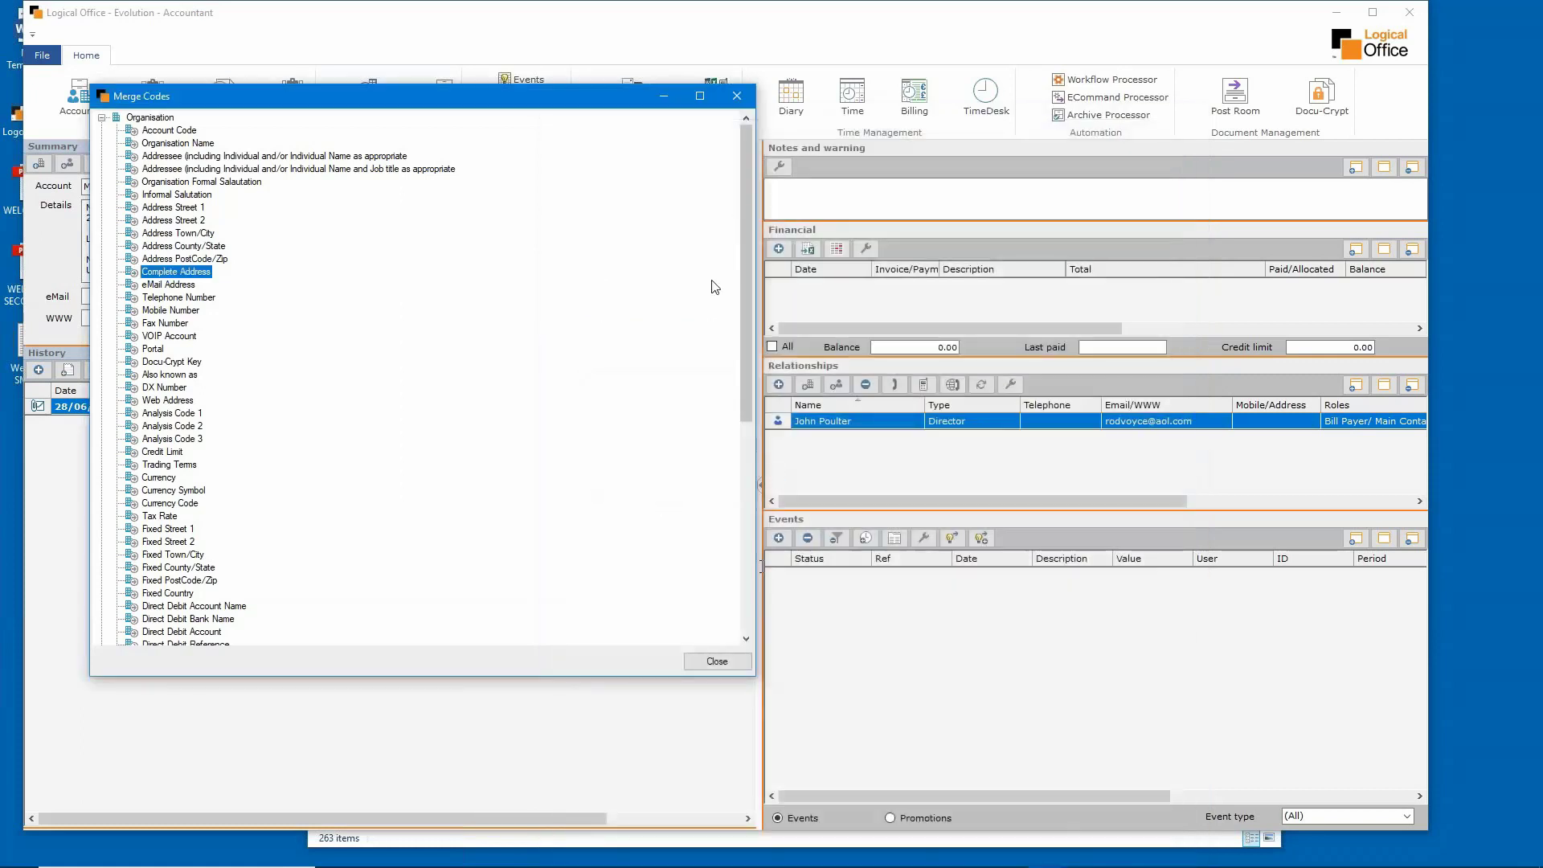
pyautogui.click(733, 97)
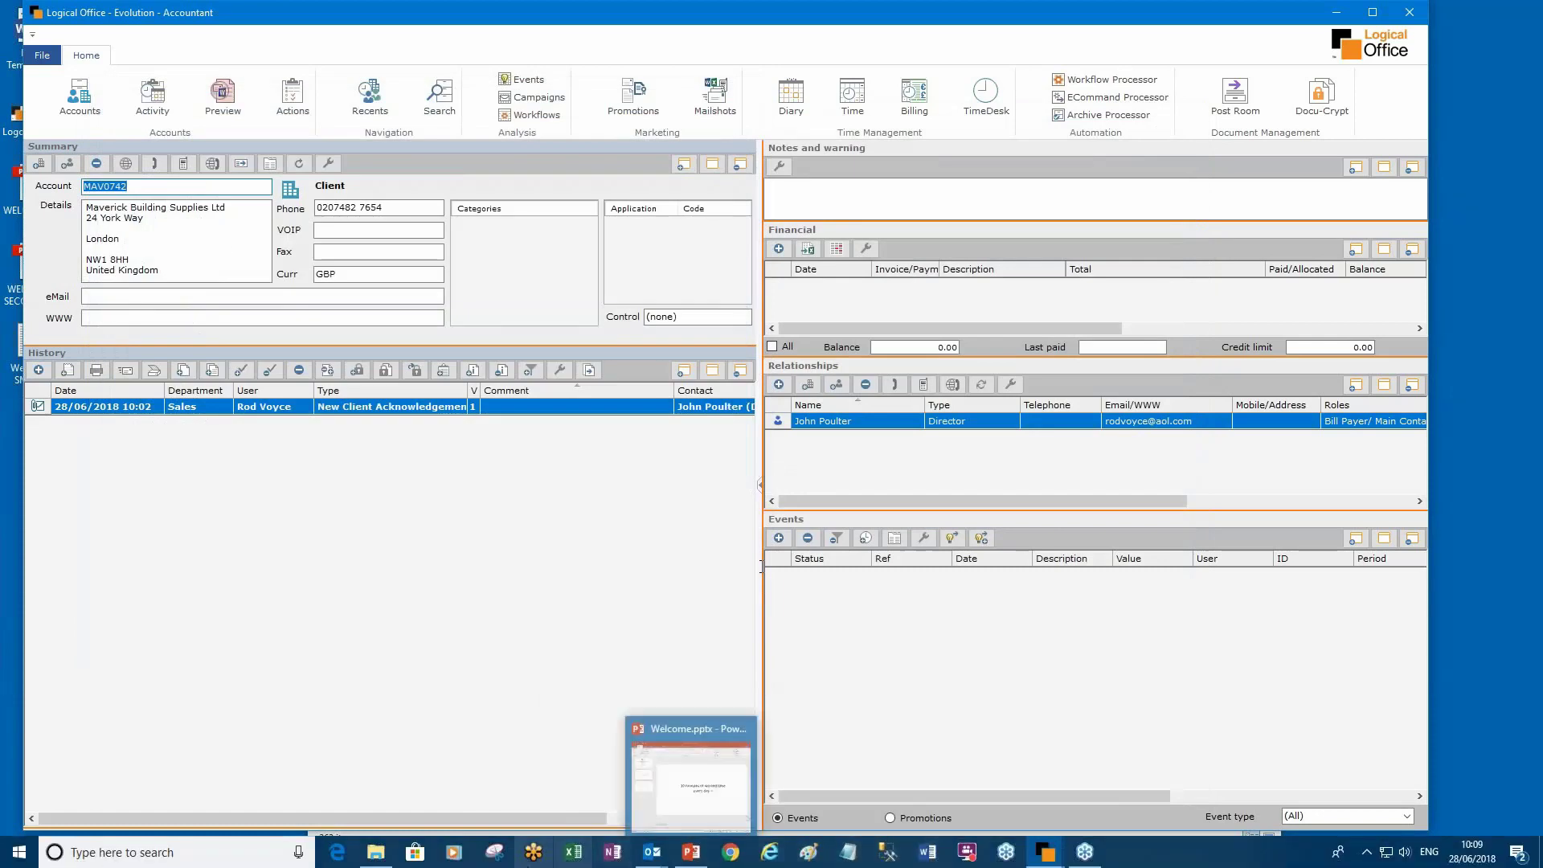
# - Open New TemplateV1.docx from D:\TEMPLATES, review its body text and author merge codes, and close it
pyautogui.click(383, 861)
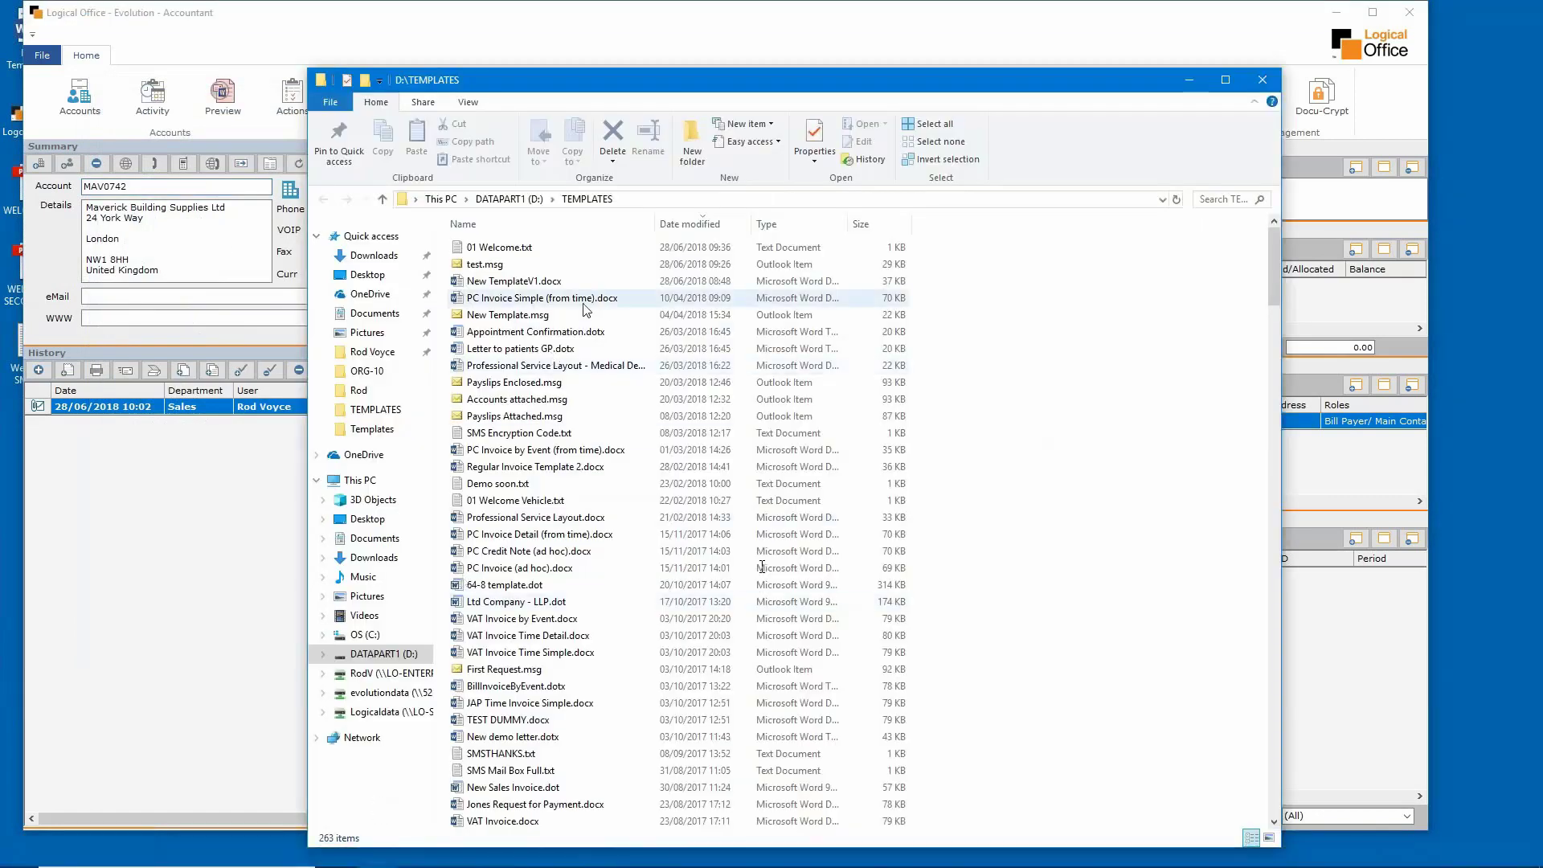
pyautogui.doubleClick(535, 283)
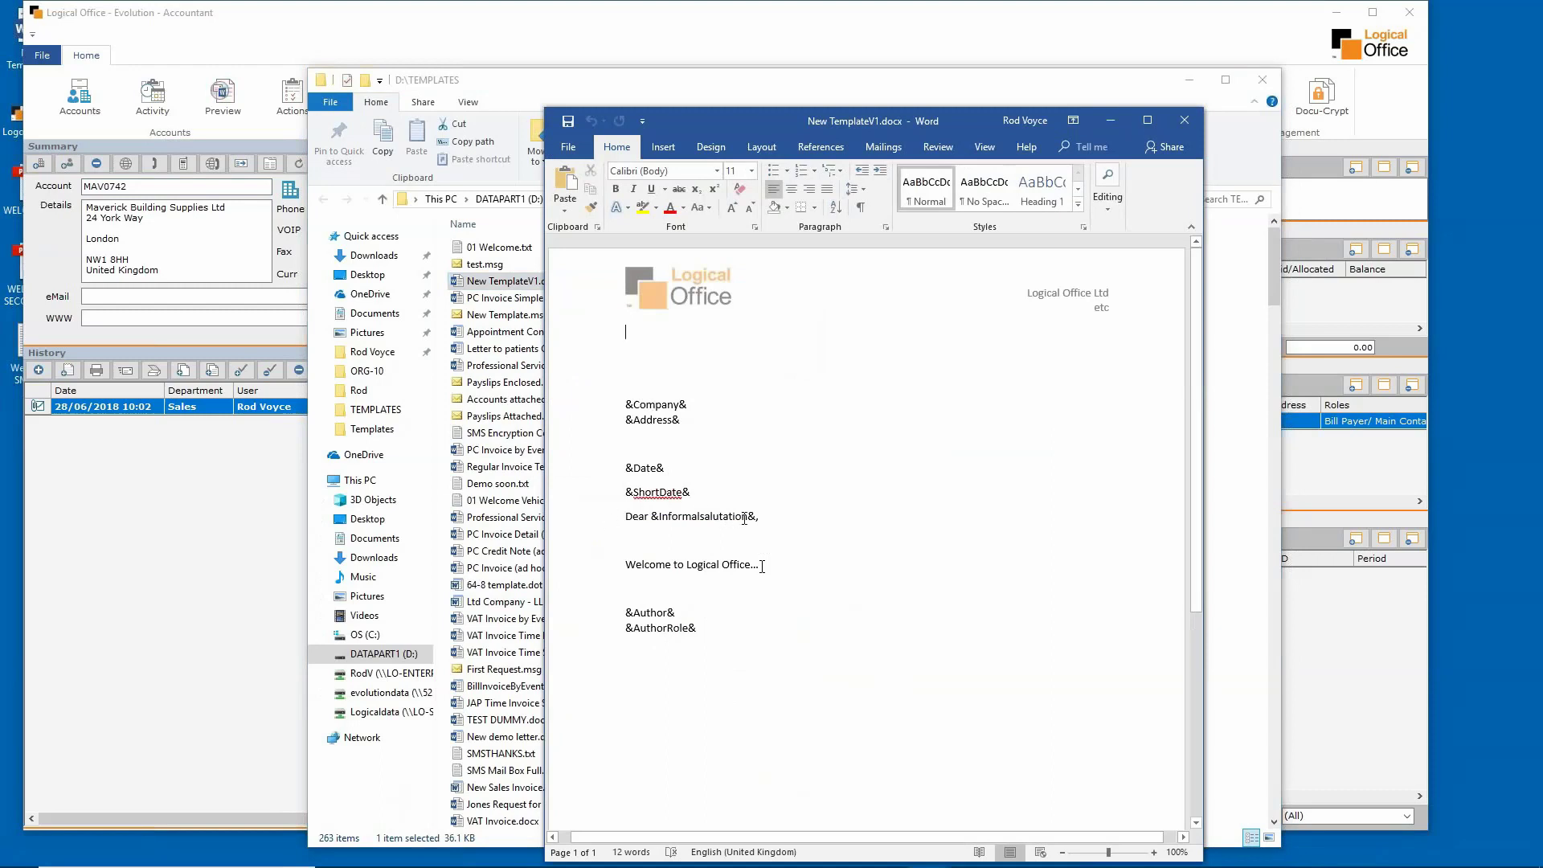
pyautogui.moveTo(764, 565); pyautogui.dragTo(623, 565)
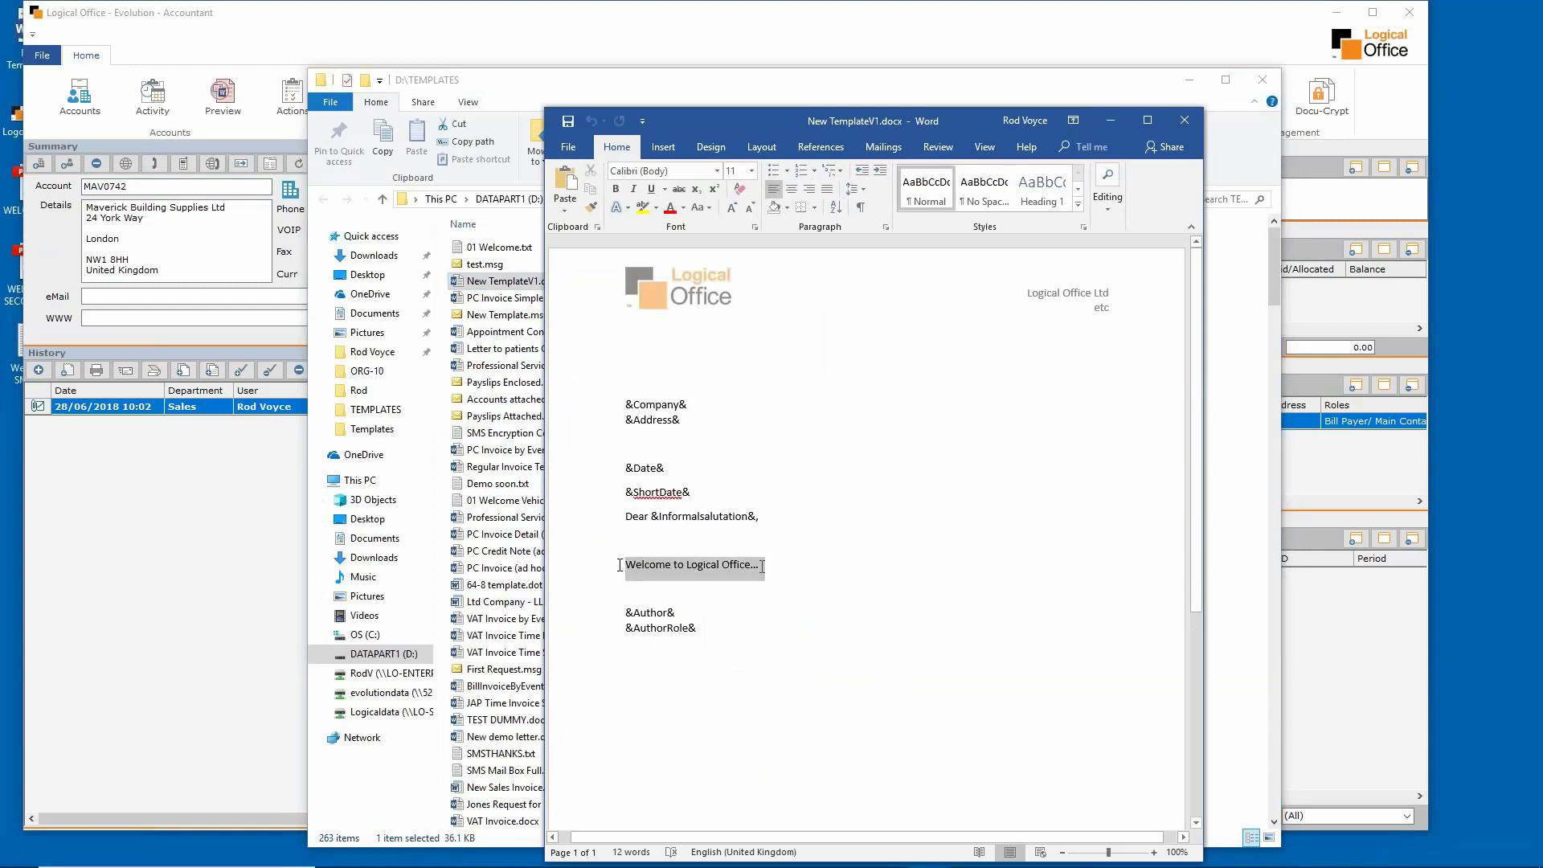
pyautogui.moveTo(706, 628); pyautogui.dragTo(625, 612)
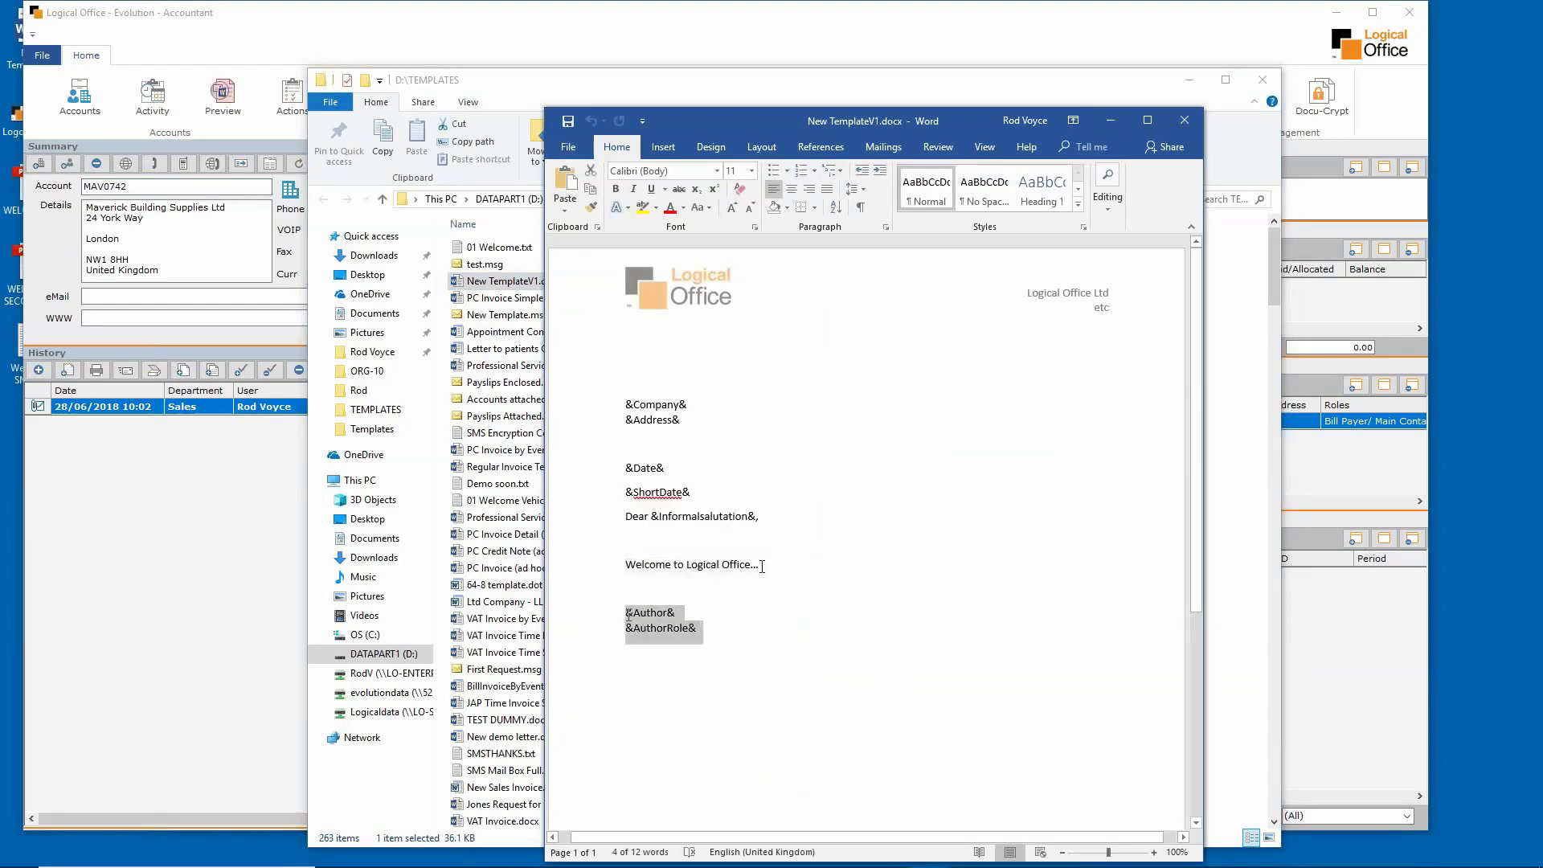
pyautogui.click(720, 630)
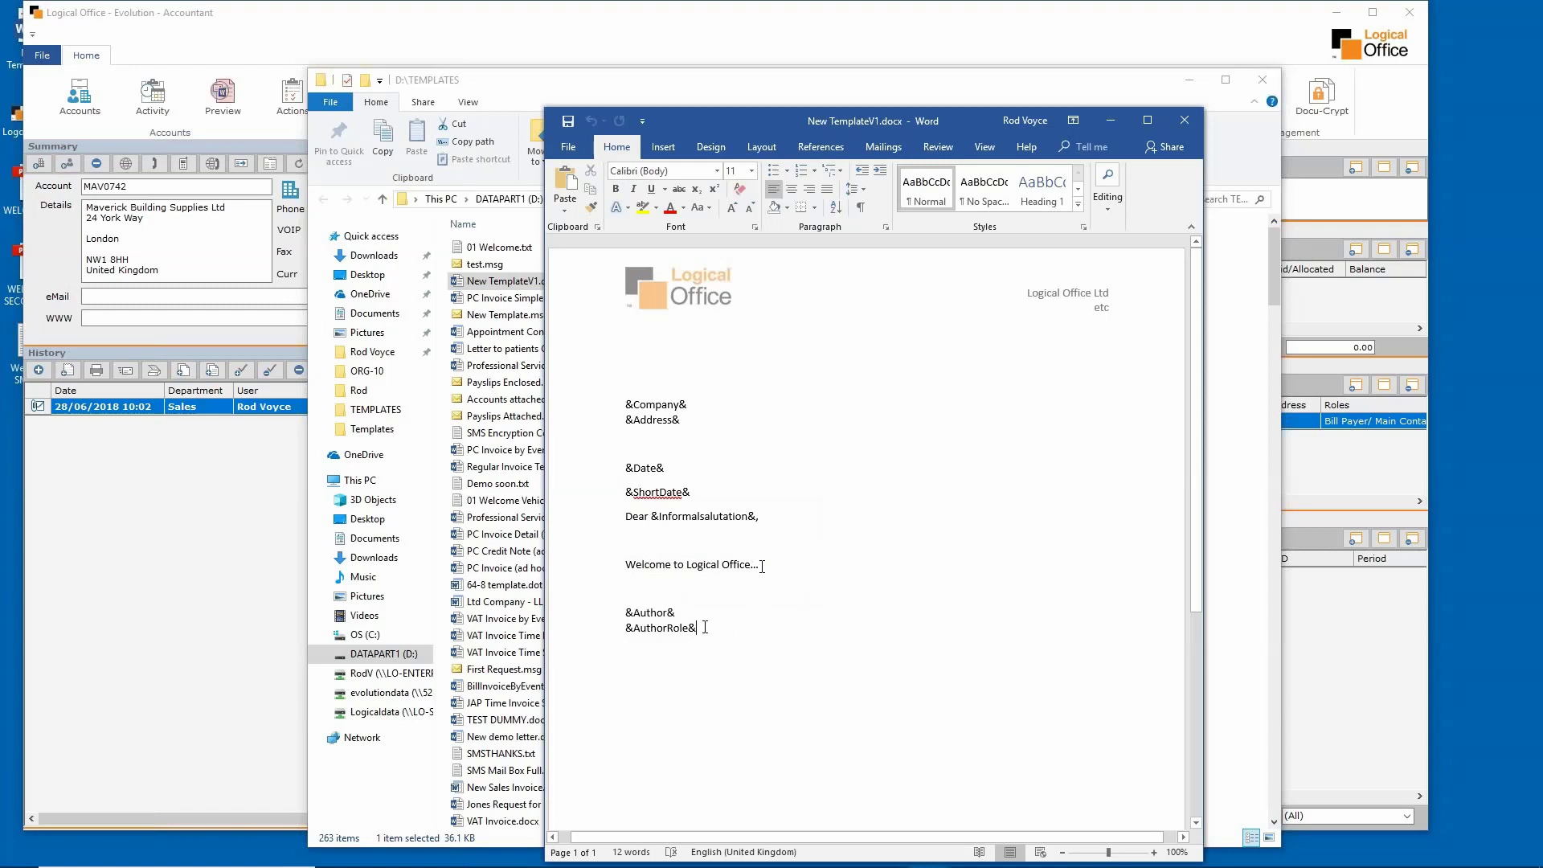
pyautogui.moveTo(708, 628); pyautogui.dragTo(625, 614)
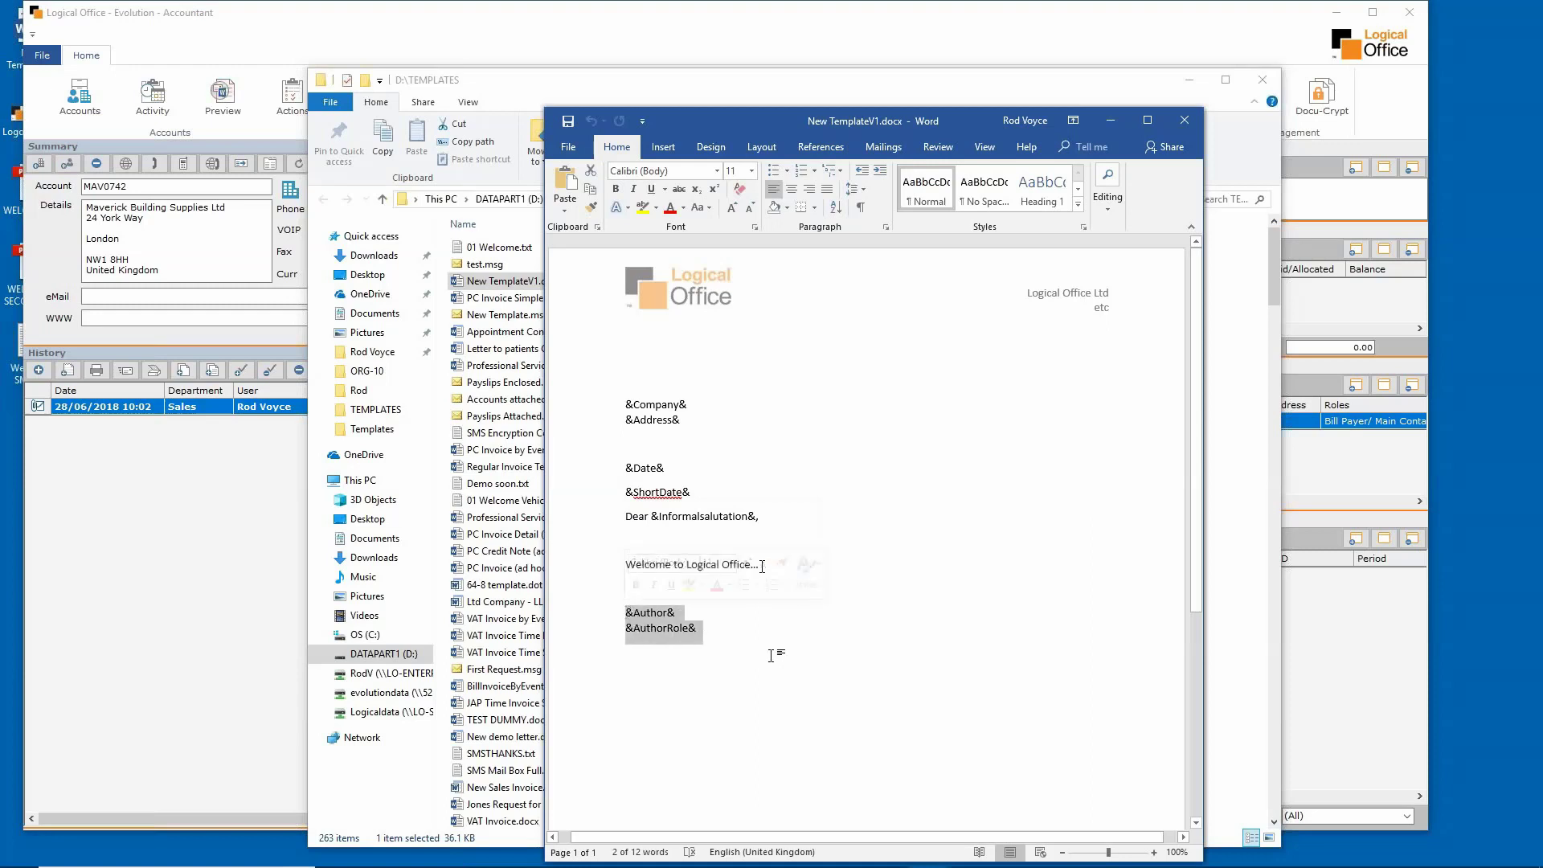
pyautogui.click(1188, 121)
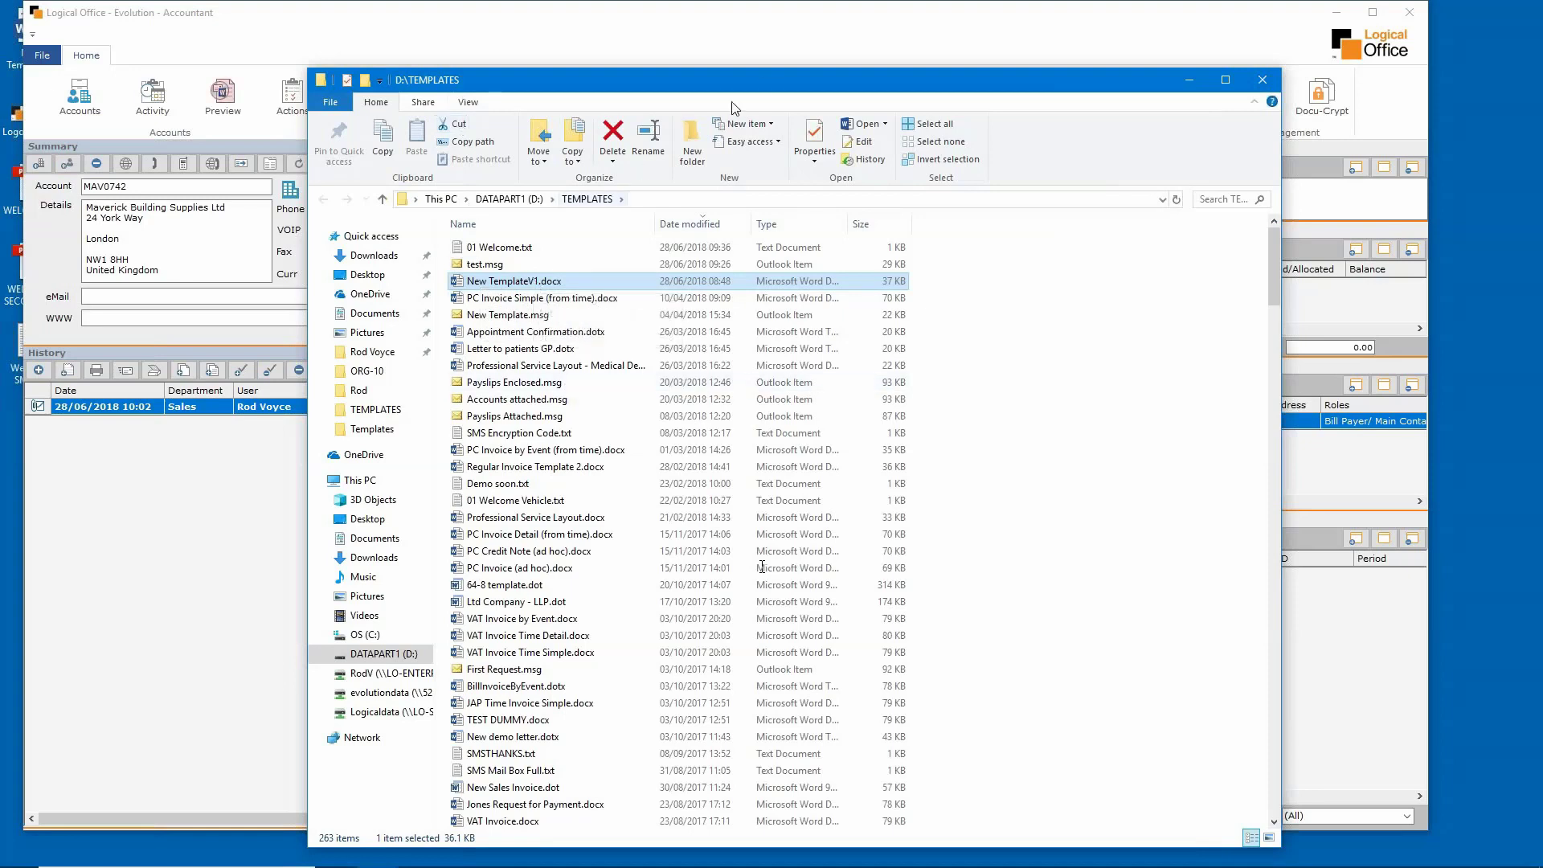
# - Move the TEMPLATES folder window aside and open the Logical Office template manager at the MASTERCLASS folder
pyautogui.moveTo(765, 79); pyautogui.dragTo(818, 79)
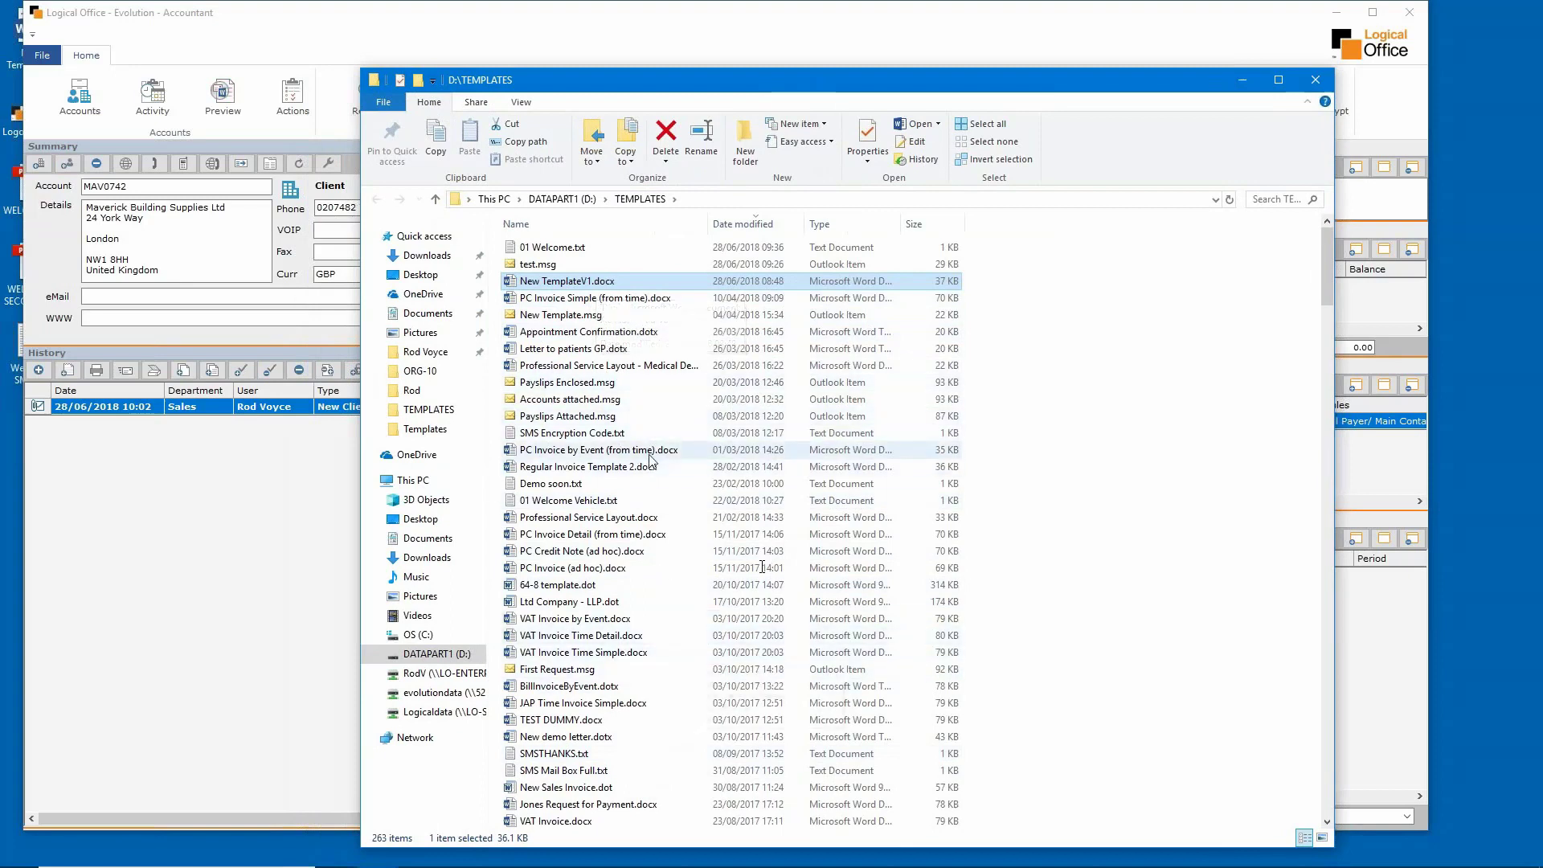
pyautogui.moveTo(706, 81); pyautogui.dragTo(887, 129)
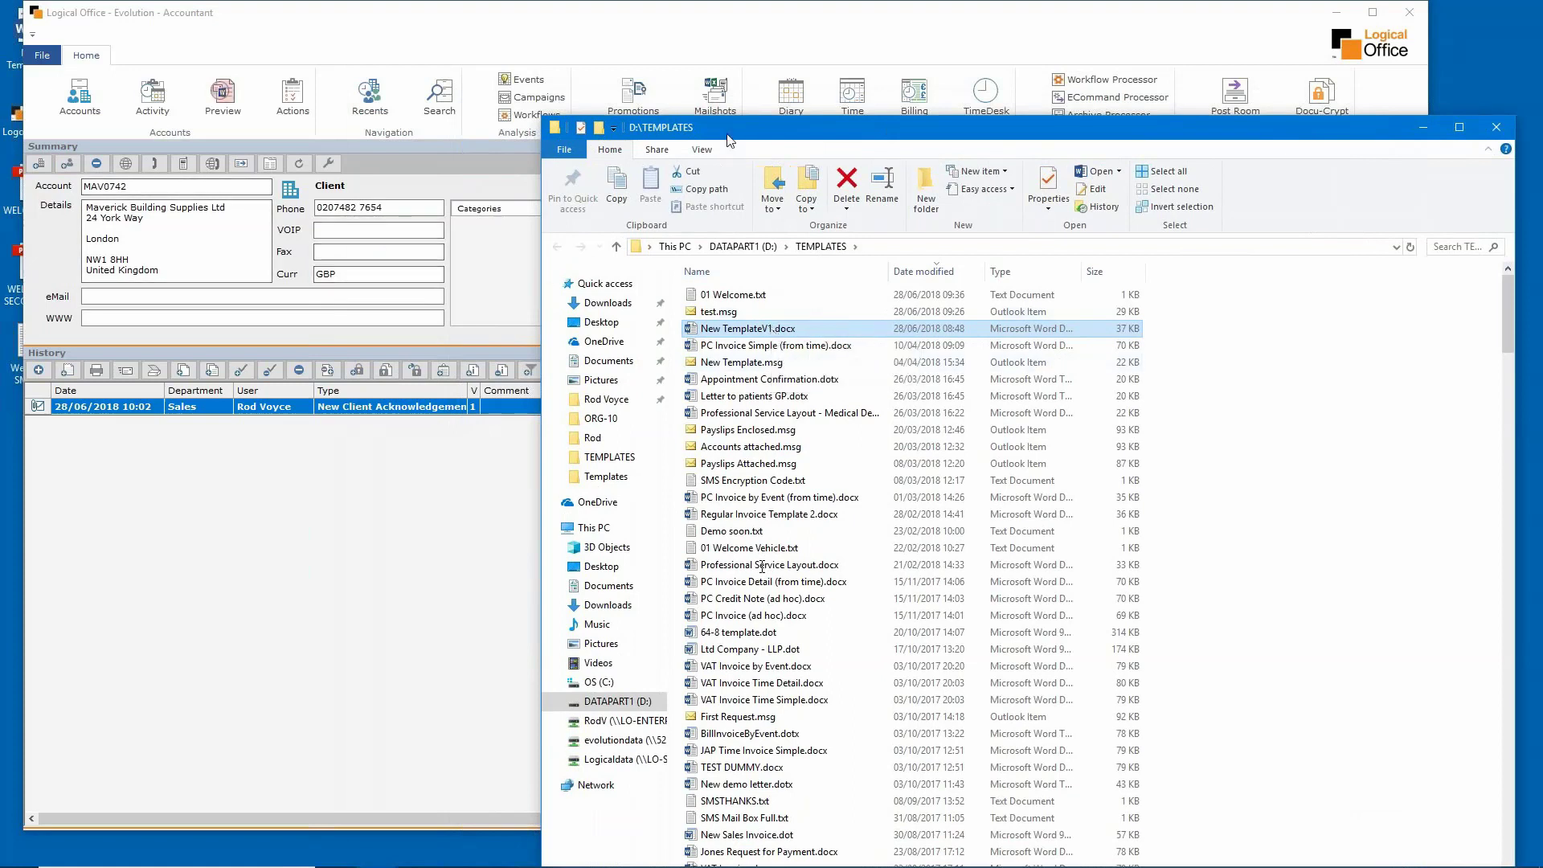
pyautogui.moveTo(729, 141); pyautogui.dragTo(770, 142)
pyautogui.click(45, 63)
pyautogui.click(43, 60)
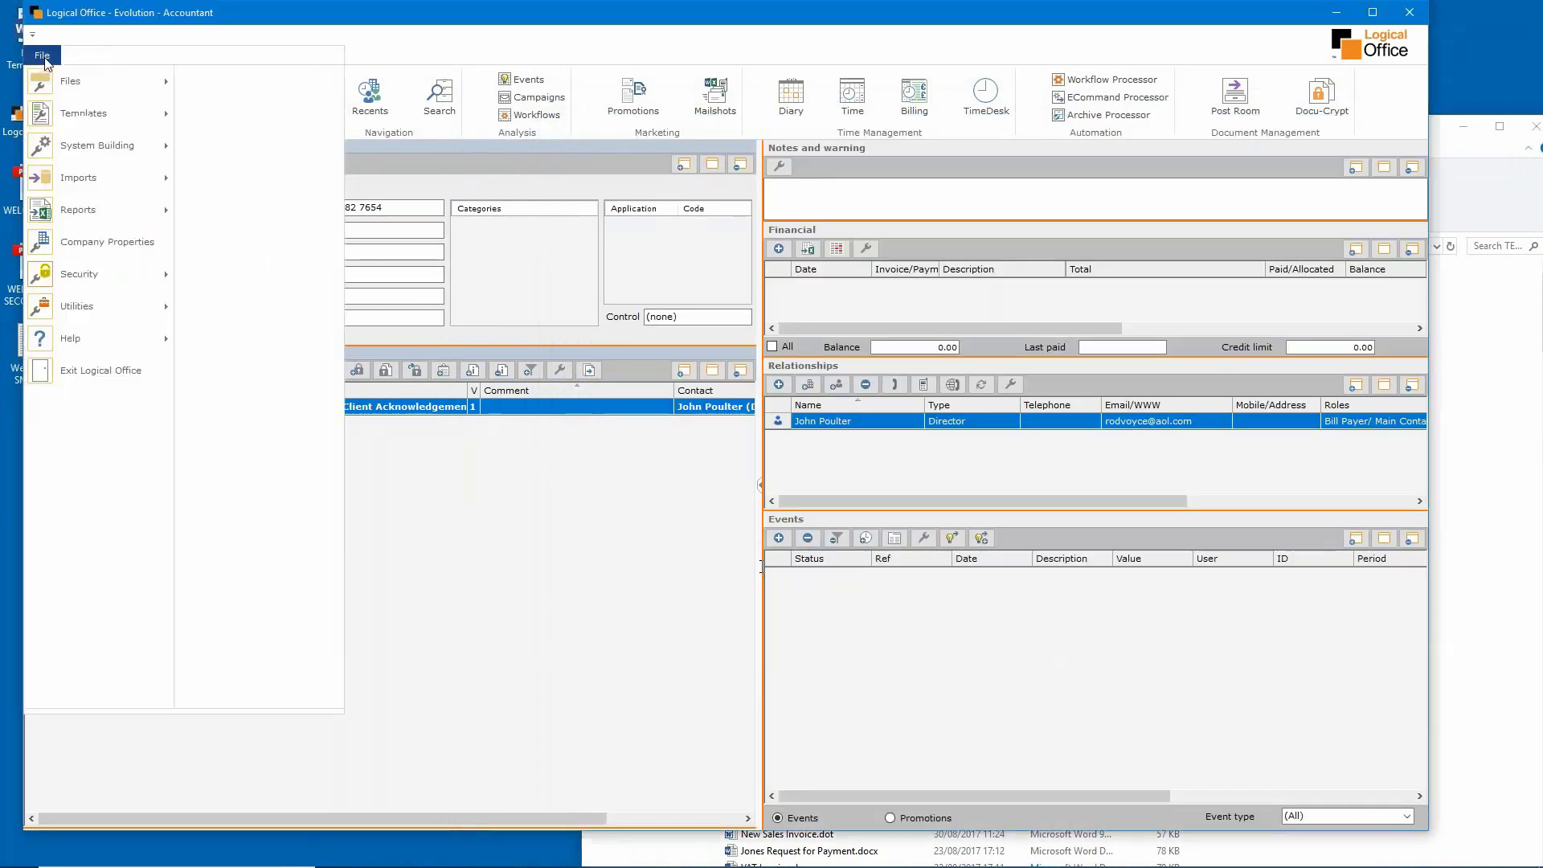
pyautogui.moveTo(63, 113)
pyautogui.click(229, 88)
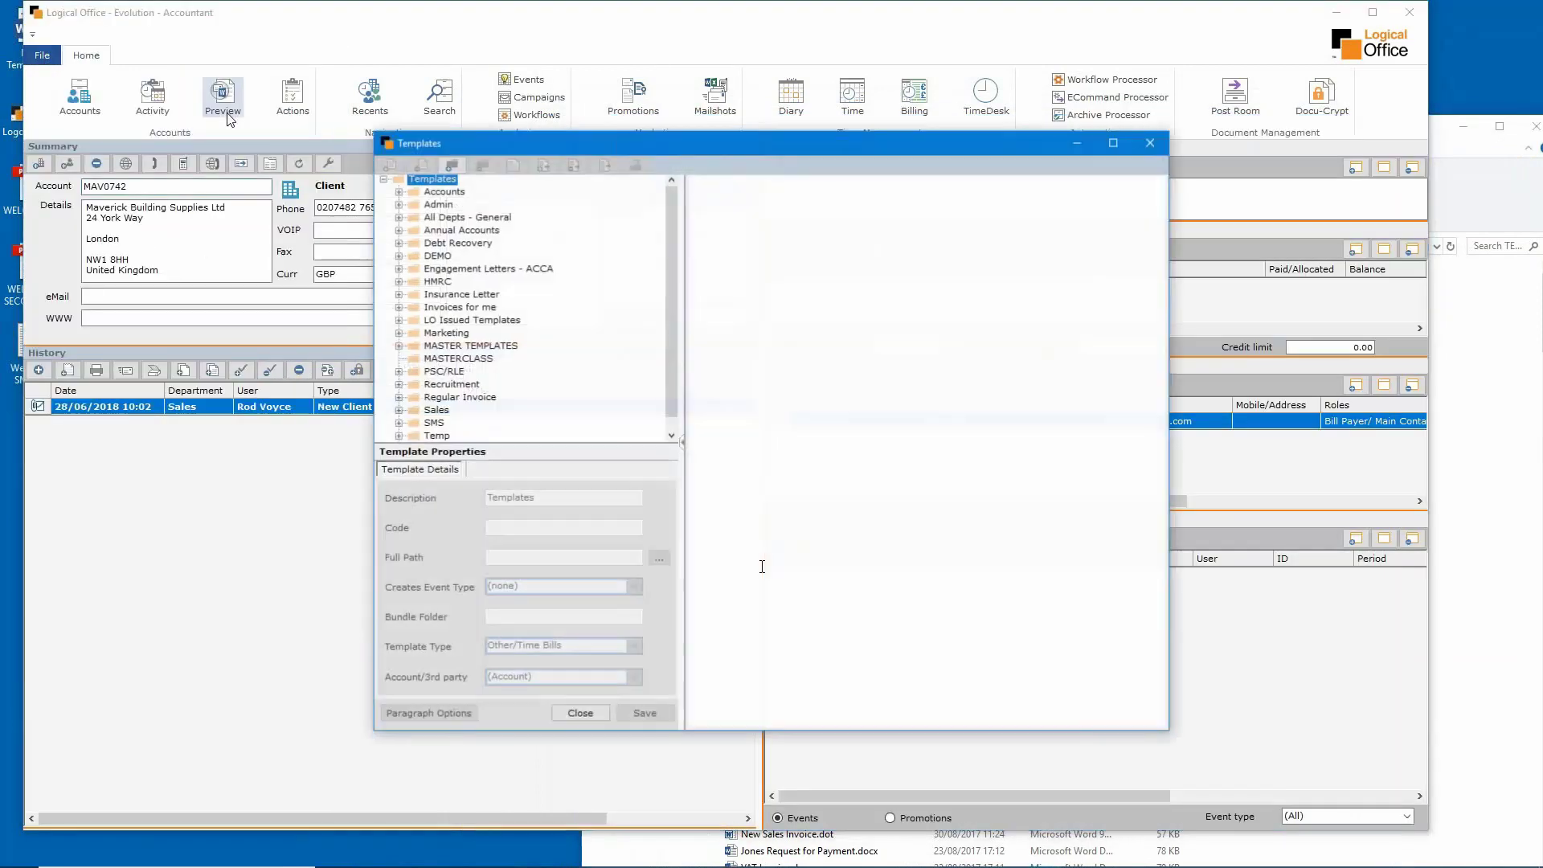
pyautogui.click(416, 362)
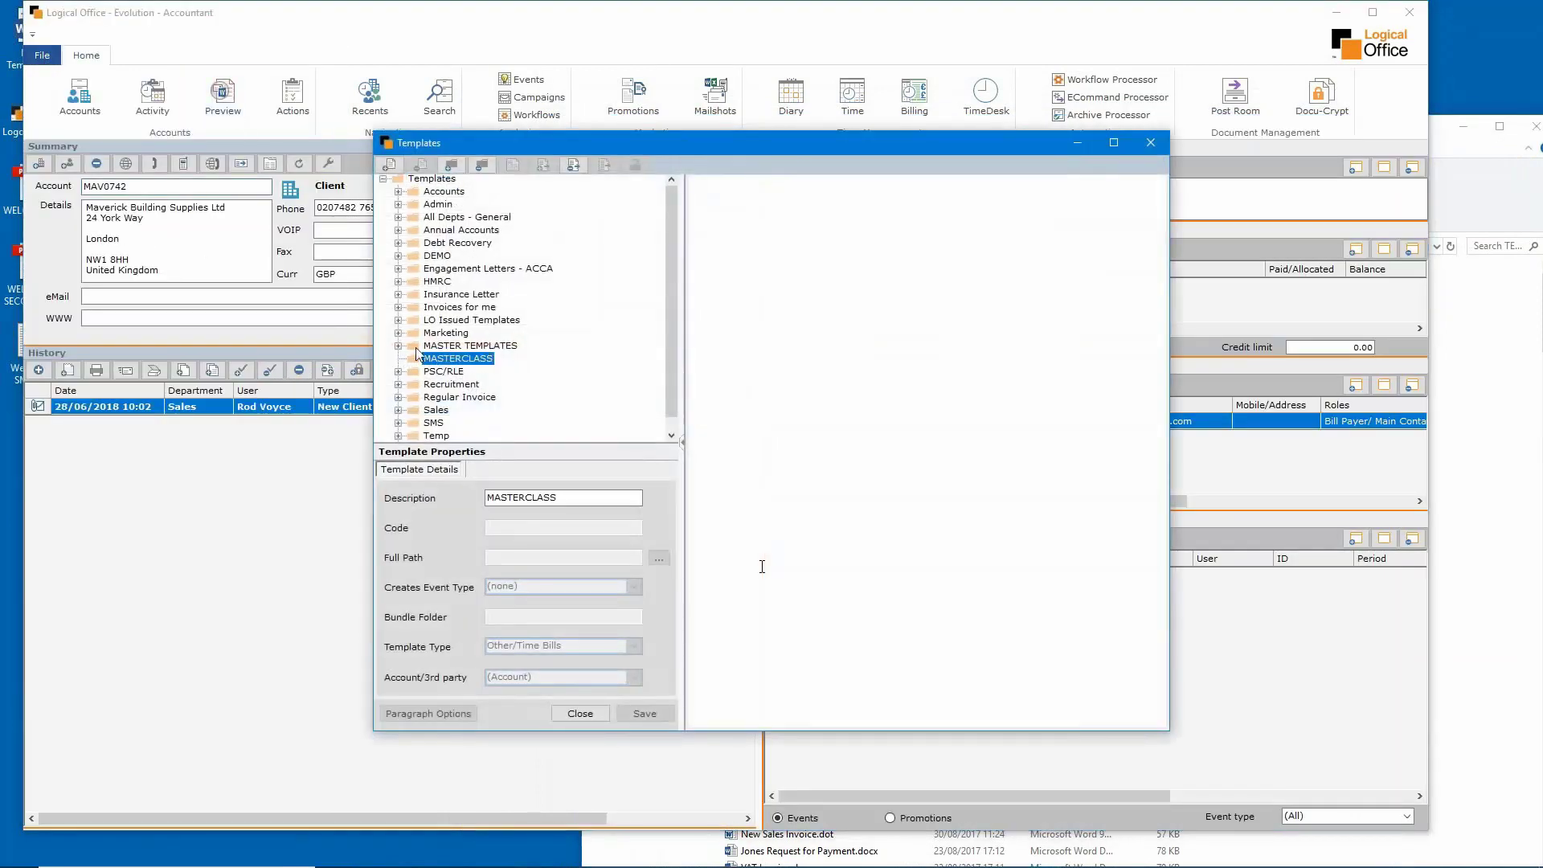
# - Add a new template under MASTERCLASS with the description New Client Welcome 1 and the code NEWCL1
pyautogui.click(388, 169)
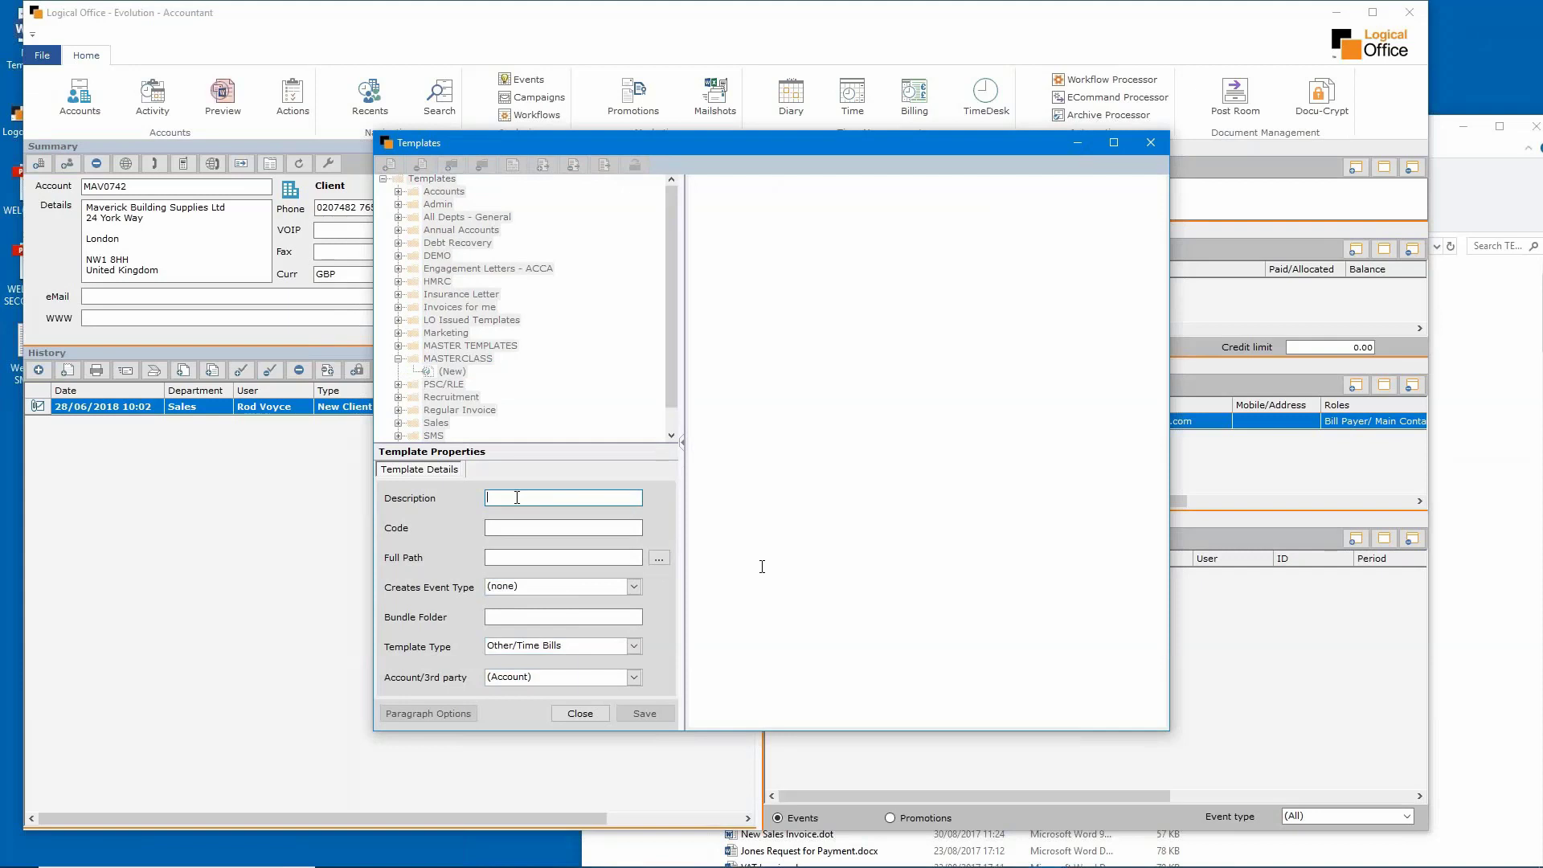
pyautogui.write('New Client Welcome 1')
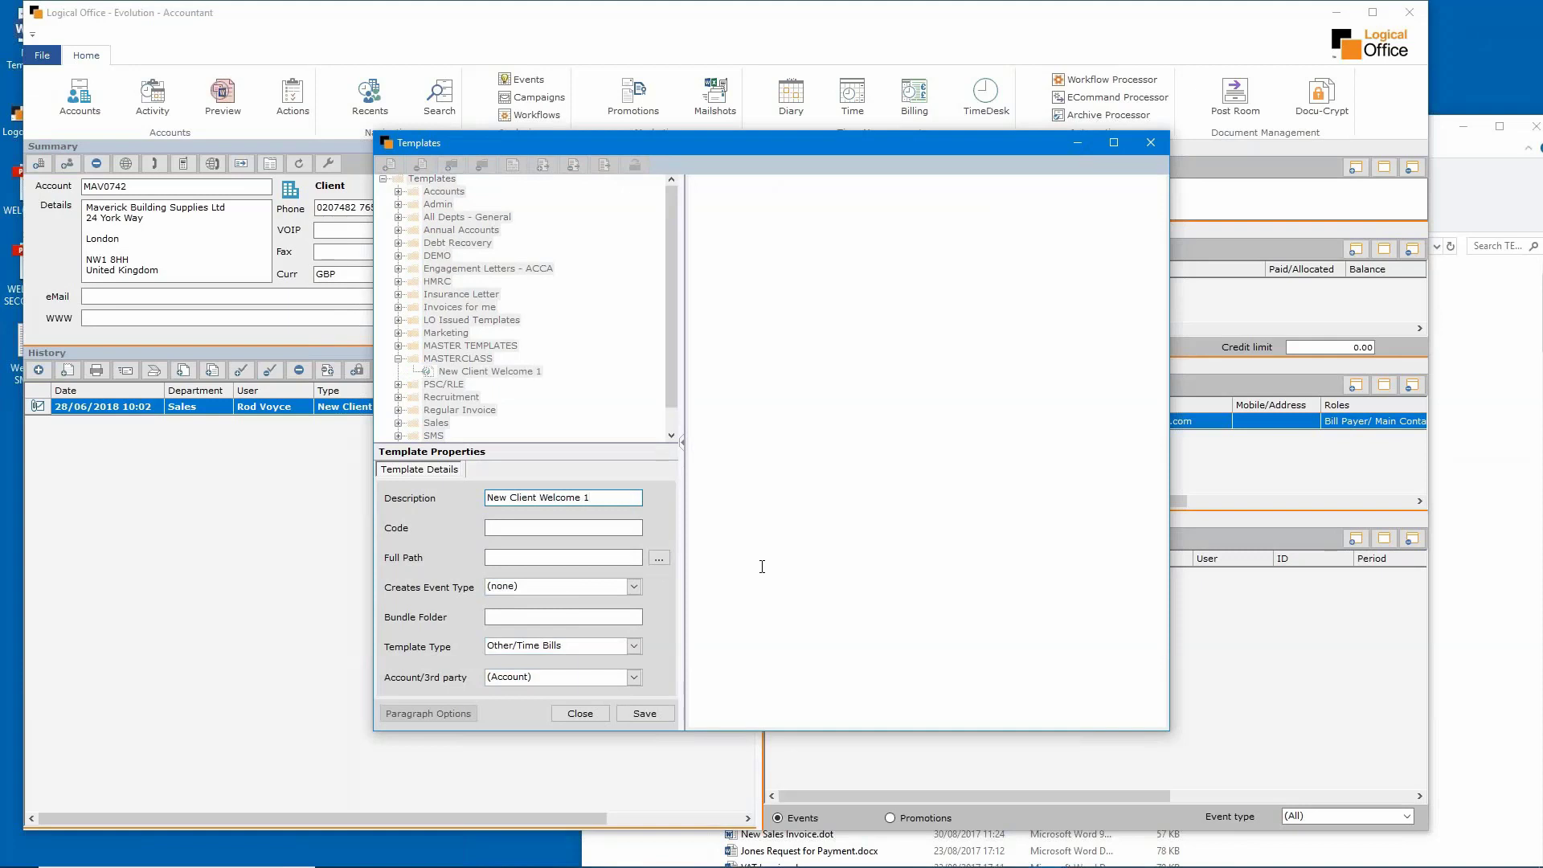
pyautogui.press('Tab')
pyautogui.write('NEWCL1')
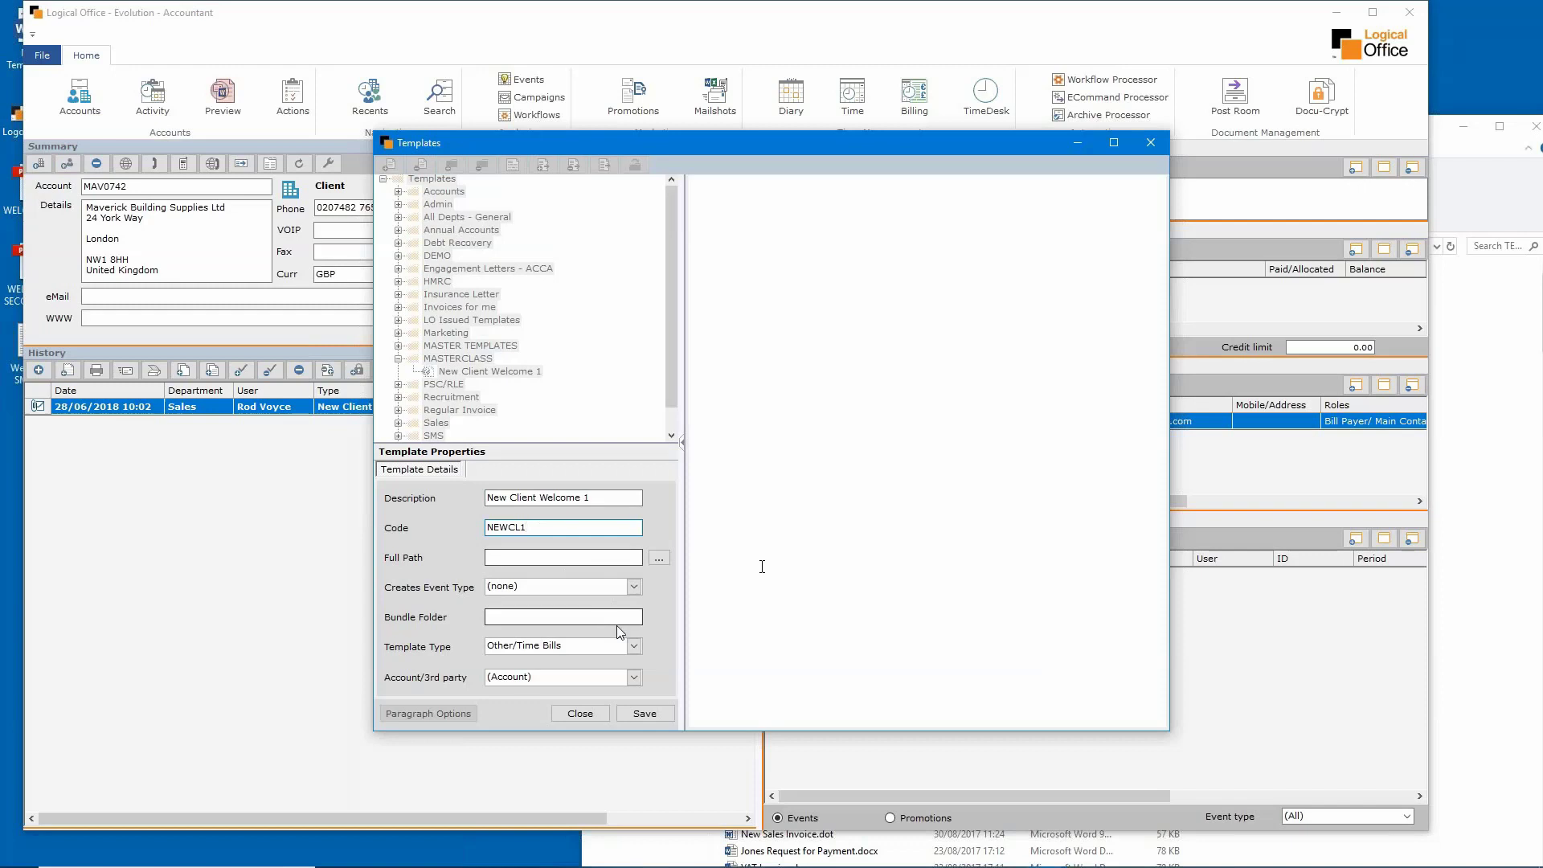
# - Link New TemplateV1.docx from the D:\TEMPLATES folder window as the new template's full path and save the template
pyautogui.click(658, 558)
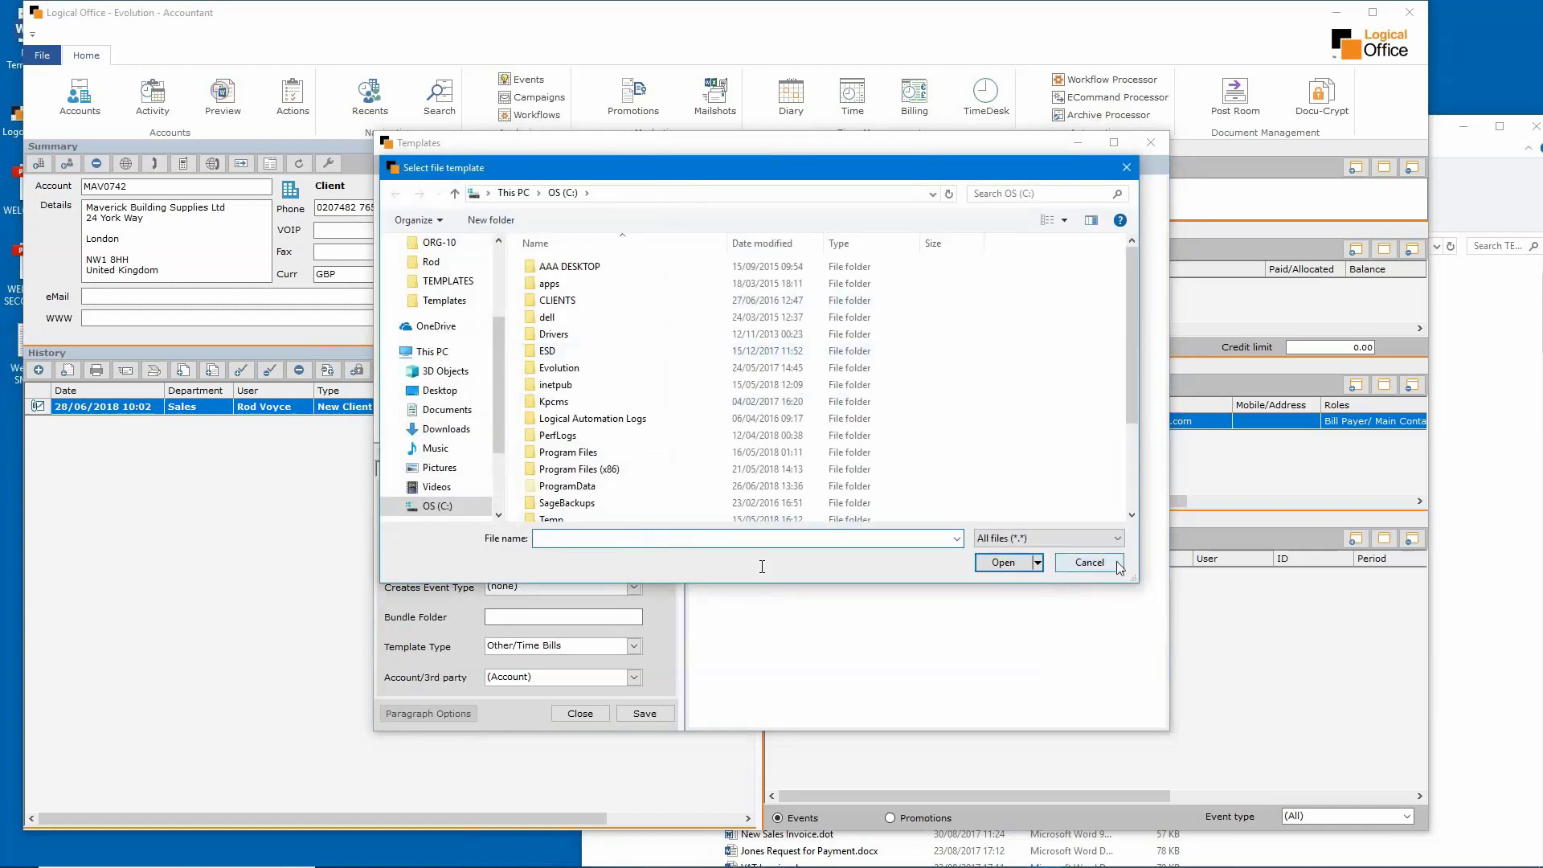
pyautogui.click(1089, 562)
pyautogui.moveTo(472, 863)
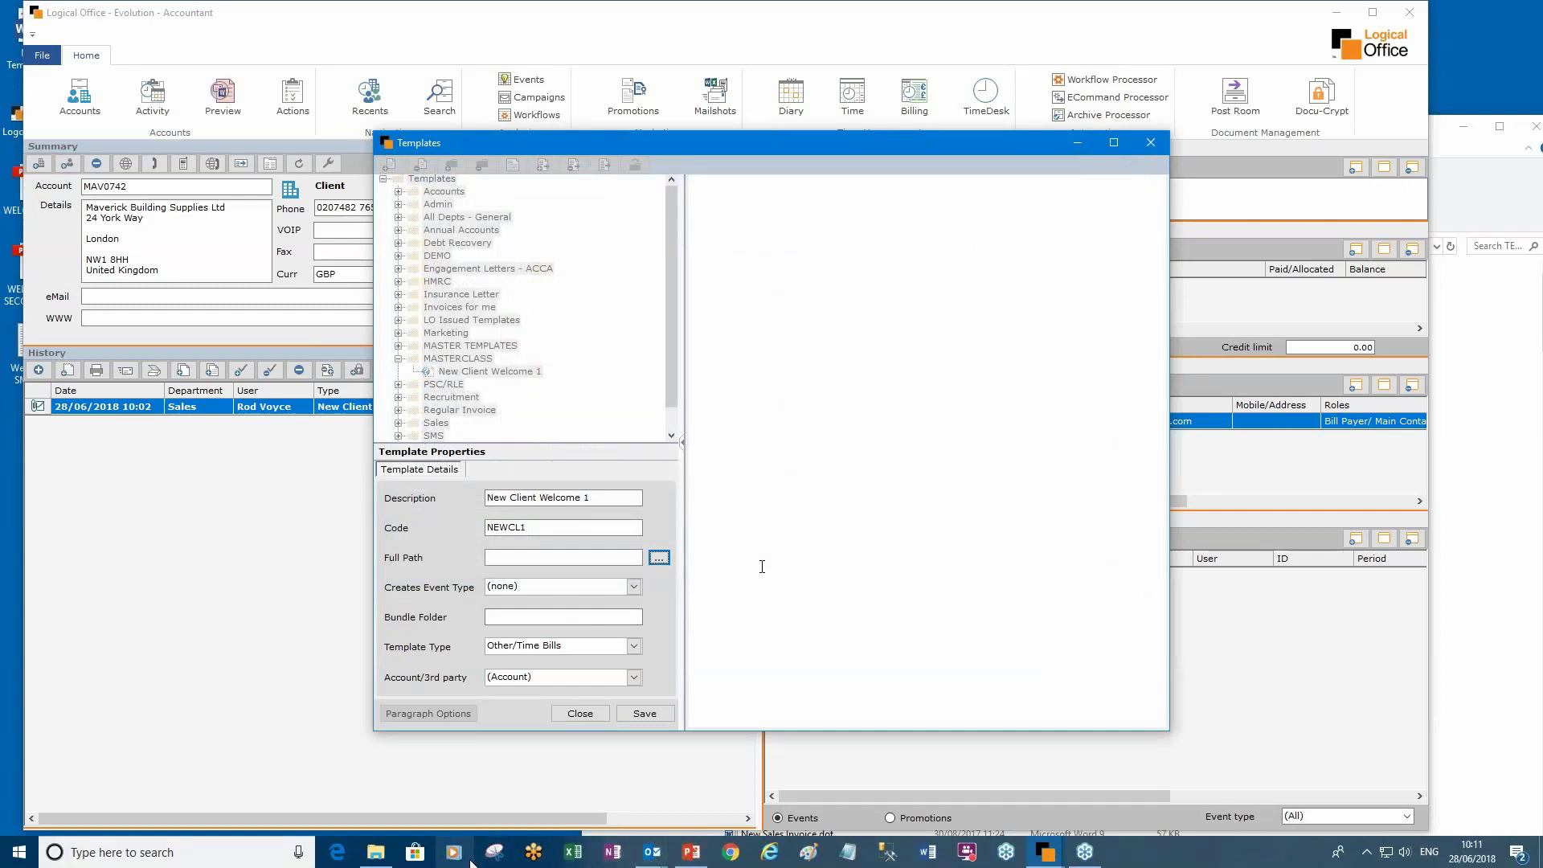
pyautogui.moveTo(391, 852)
pyautogui.click(394, 807)
pyautogui.moveTo(748, 334); pyautogui.dragTo(506, 557)
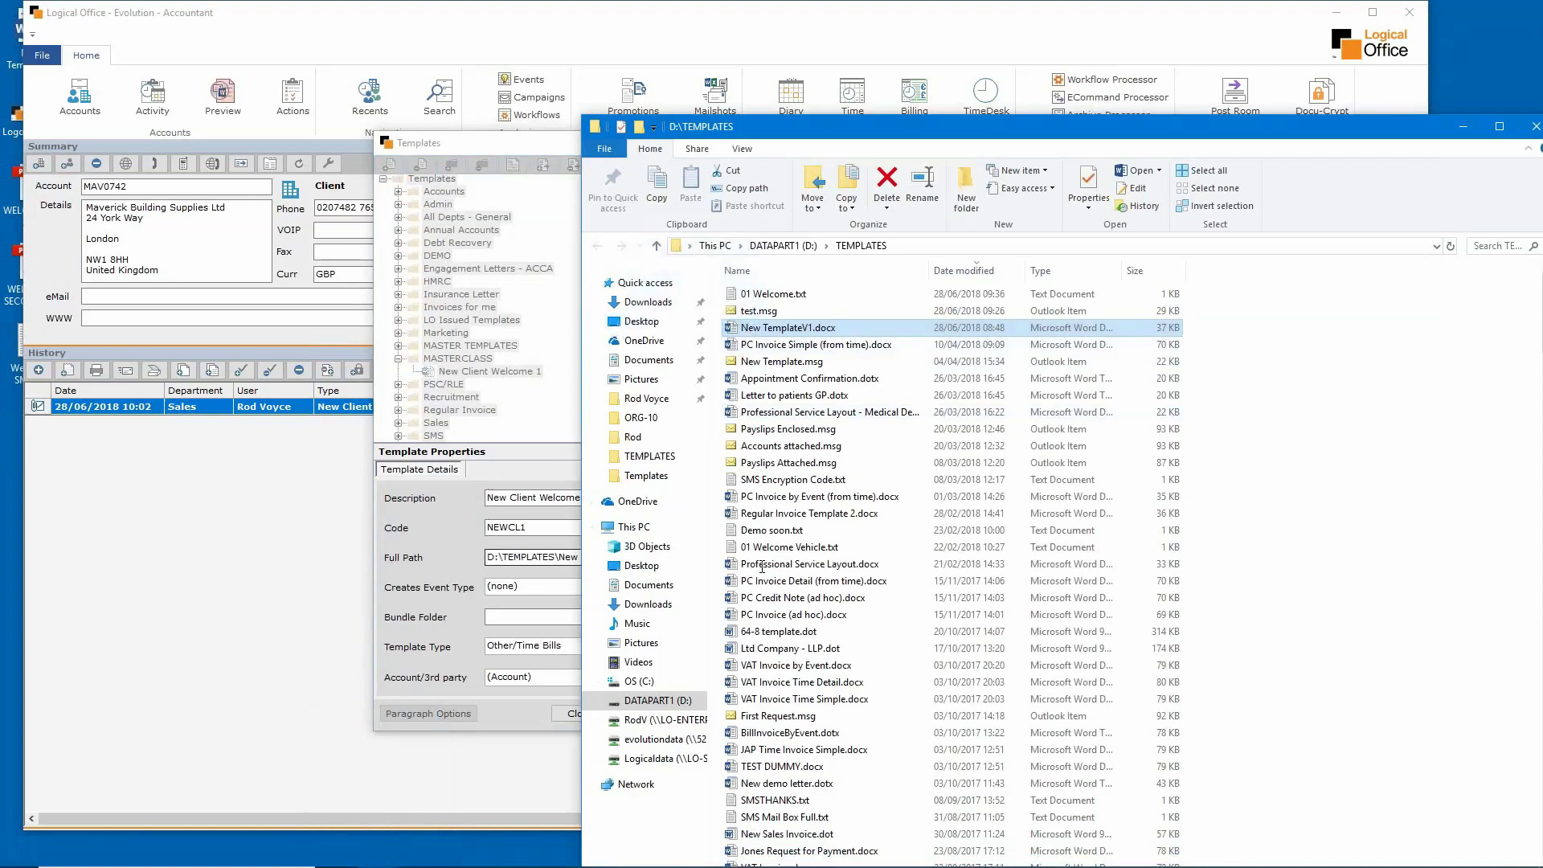
pyautogui.moveTo(543, 143); pyautogui.dragTo(436, 87)
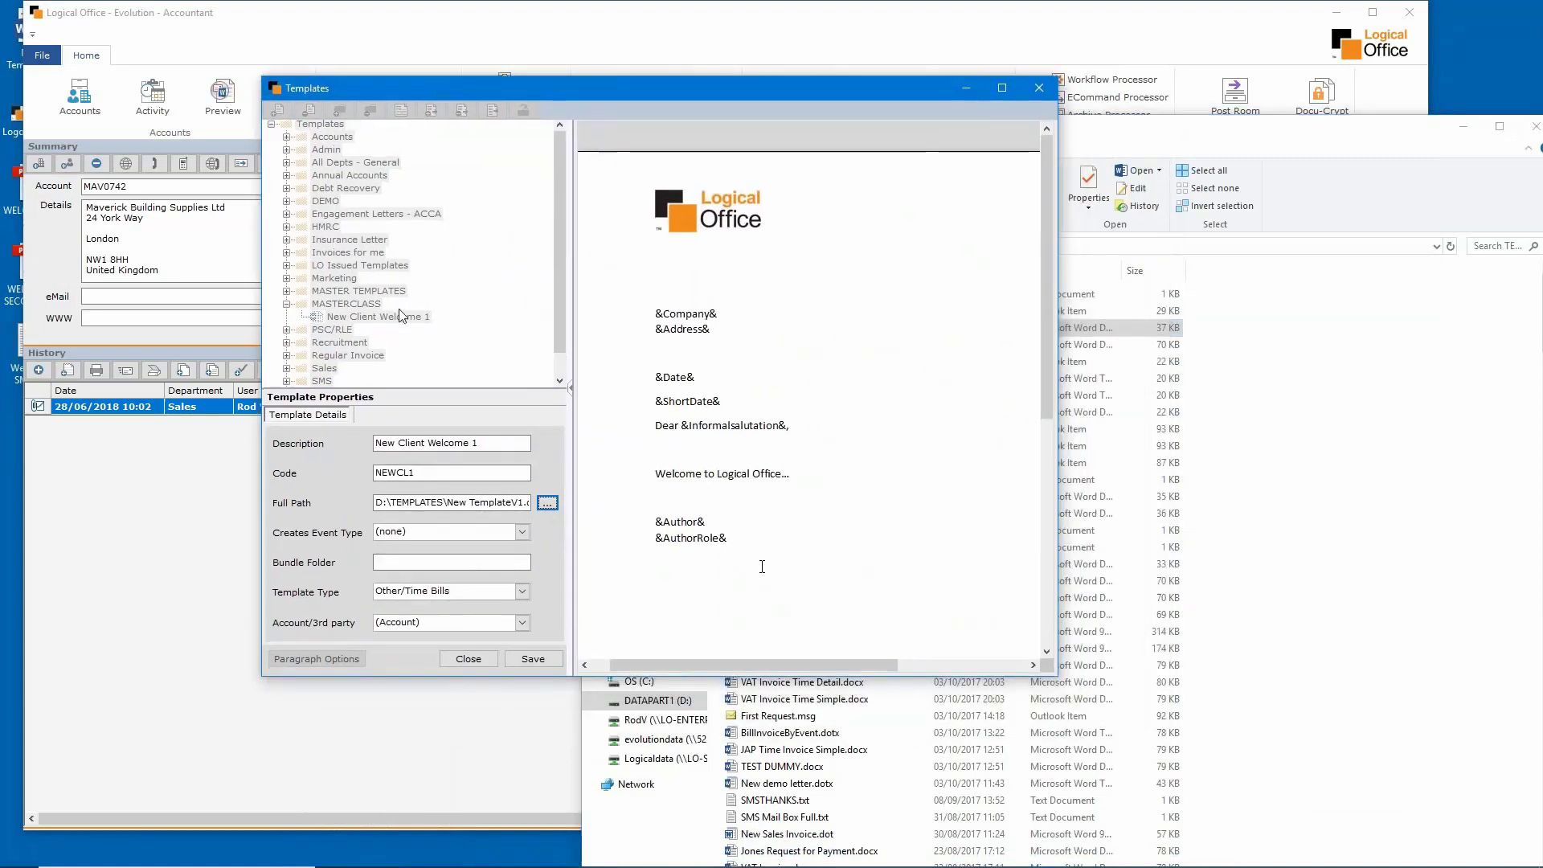
pyautogui.click(531, 657)
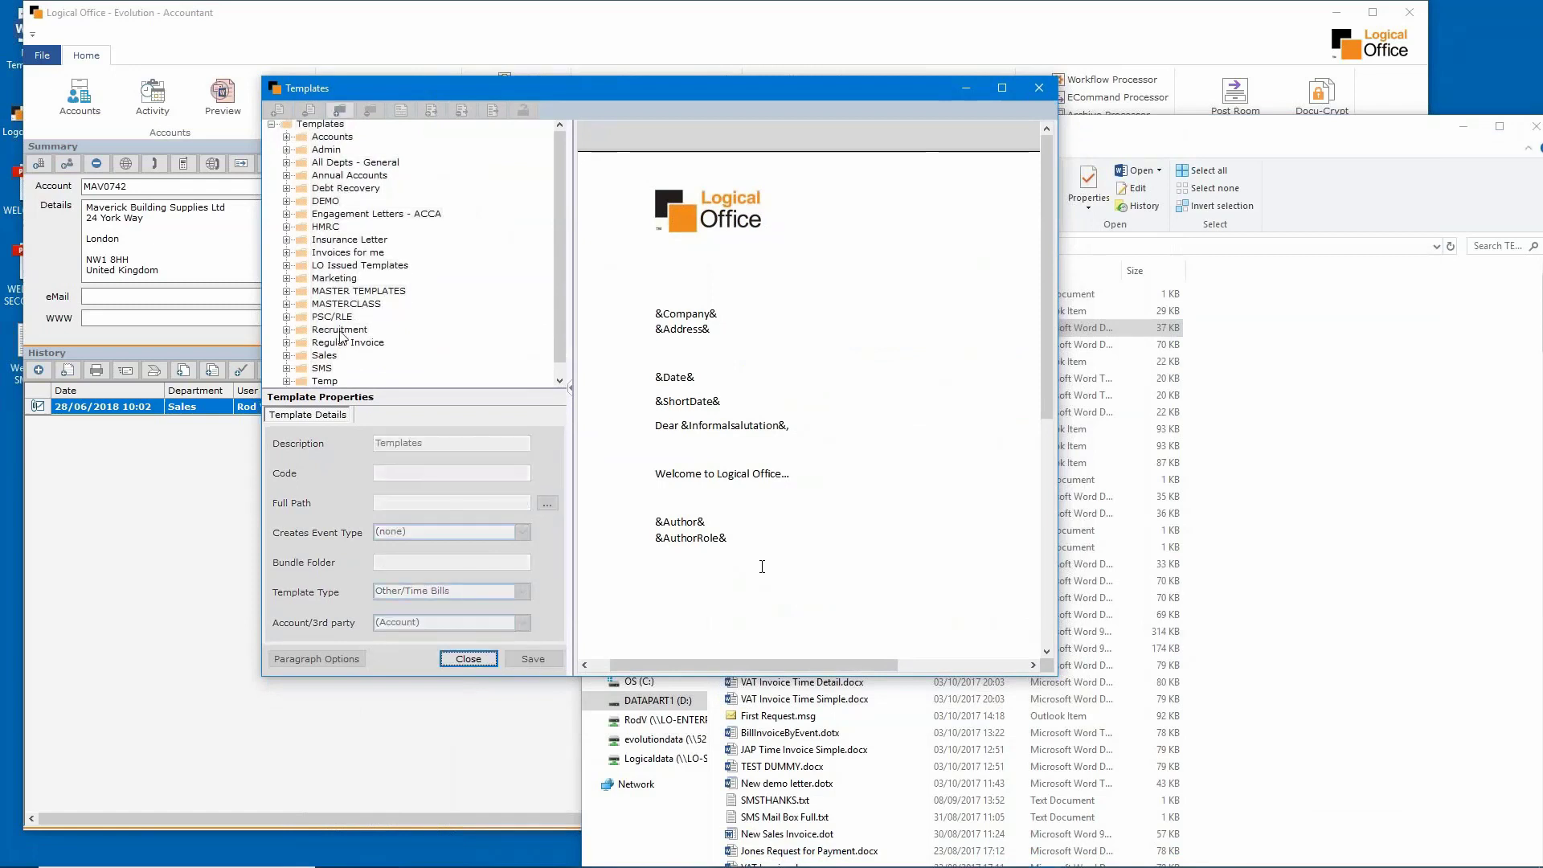
# - Check the New Client Welcome 1 template's details and preview under MASTERCLASS, and close the template manager
pyautogui.click(287, 304)
pyautogui.click(323, 321)
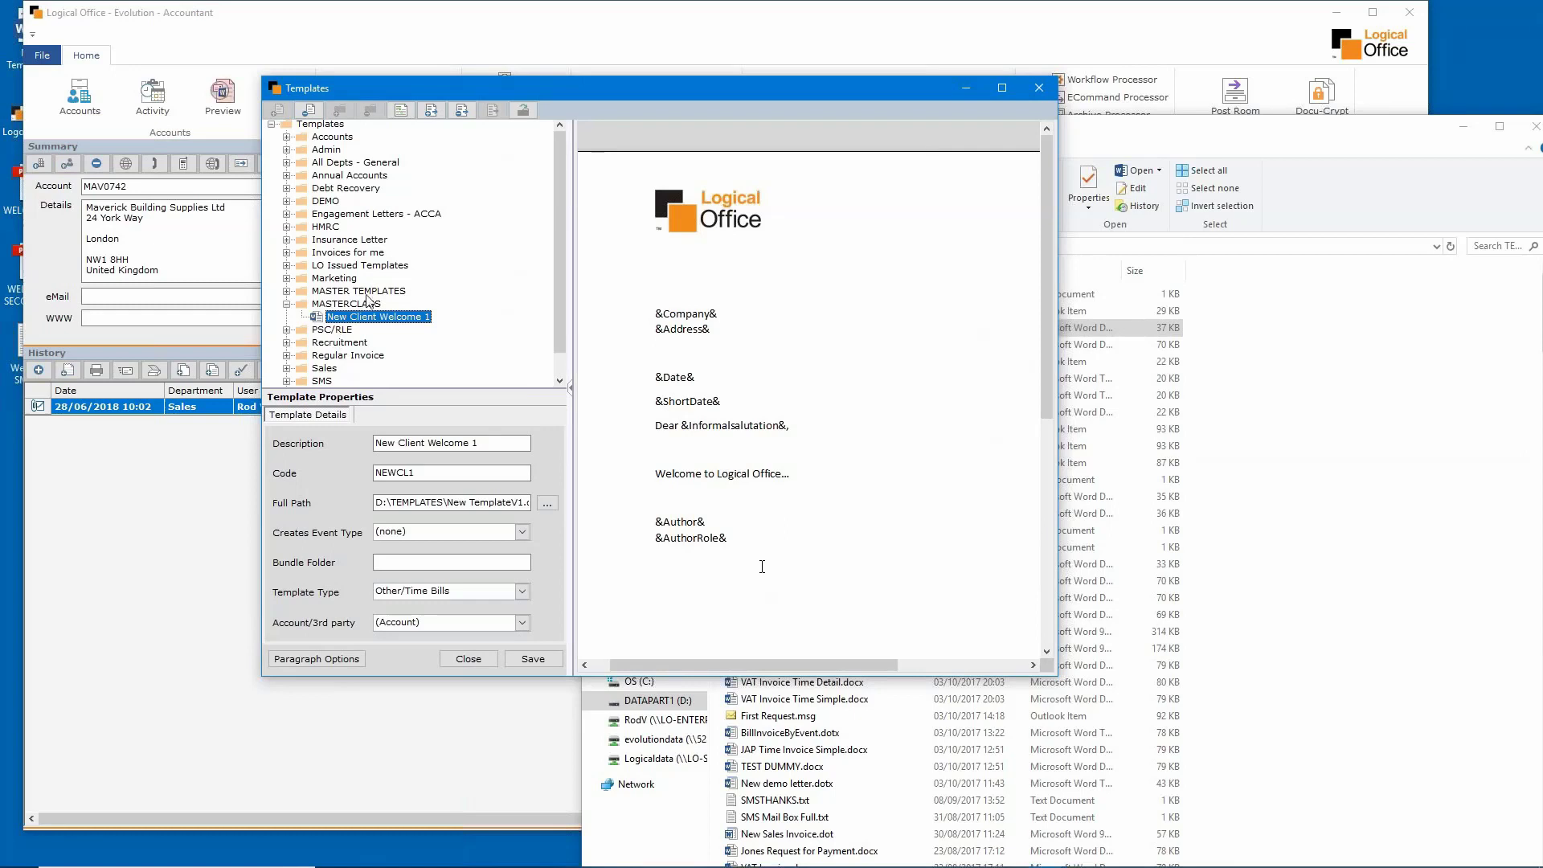
pyautogui.click(1039, 87)
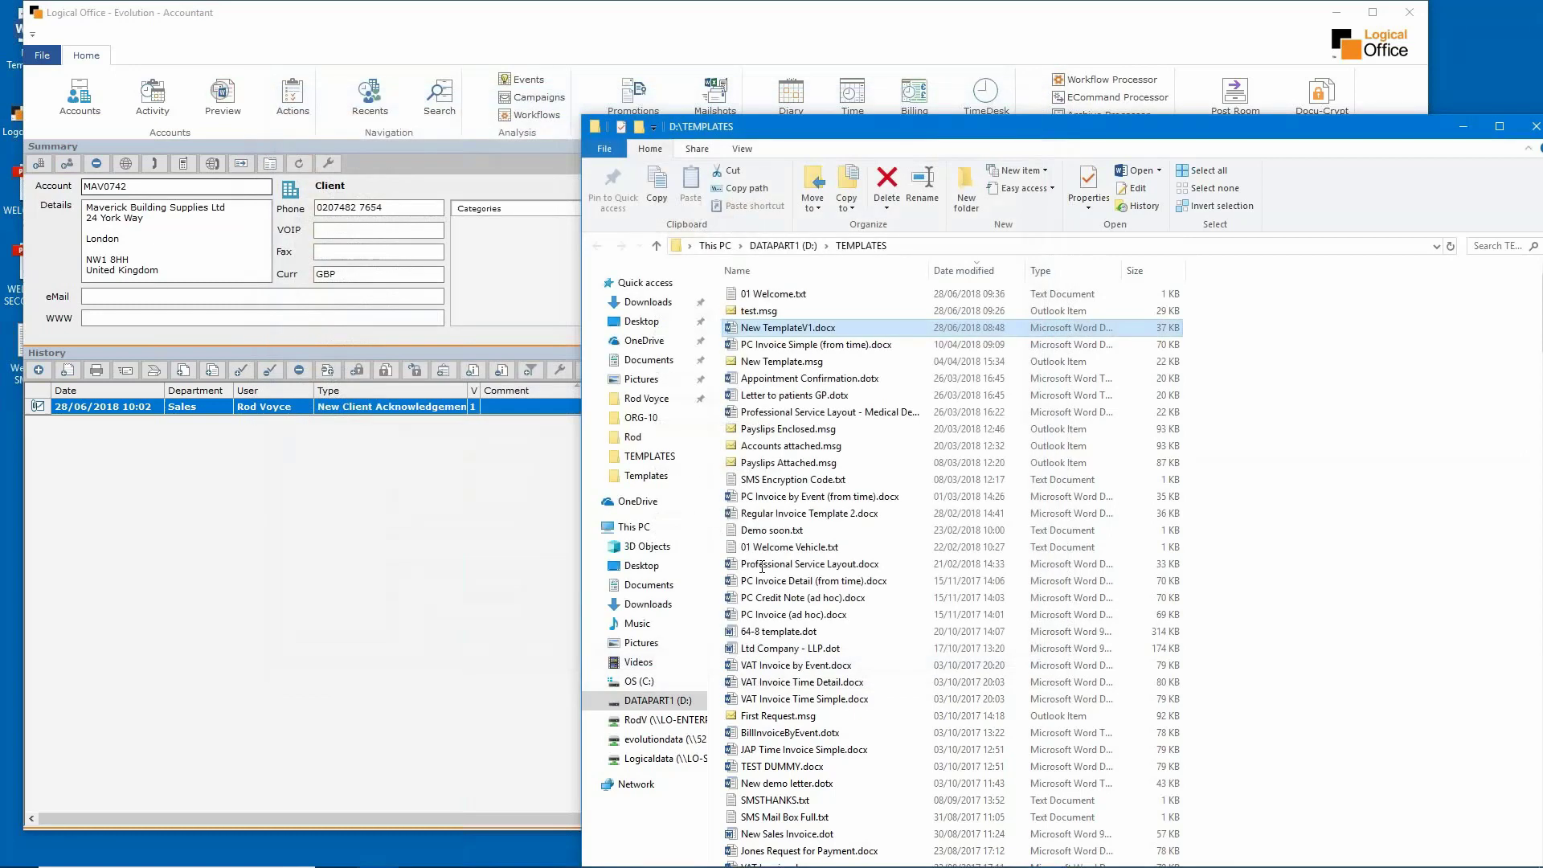
# - Create and save a new communication for Maverick Building Supplies Ltd from the library template New Client Welcome 1 in the MASTERCLASS folder
pyautogui.click(38, 370)
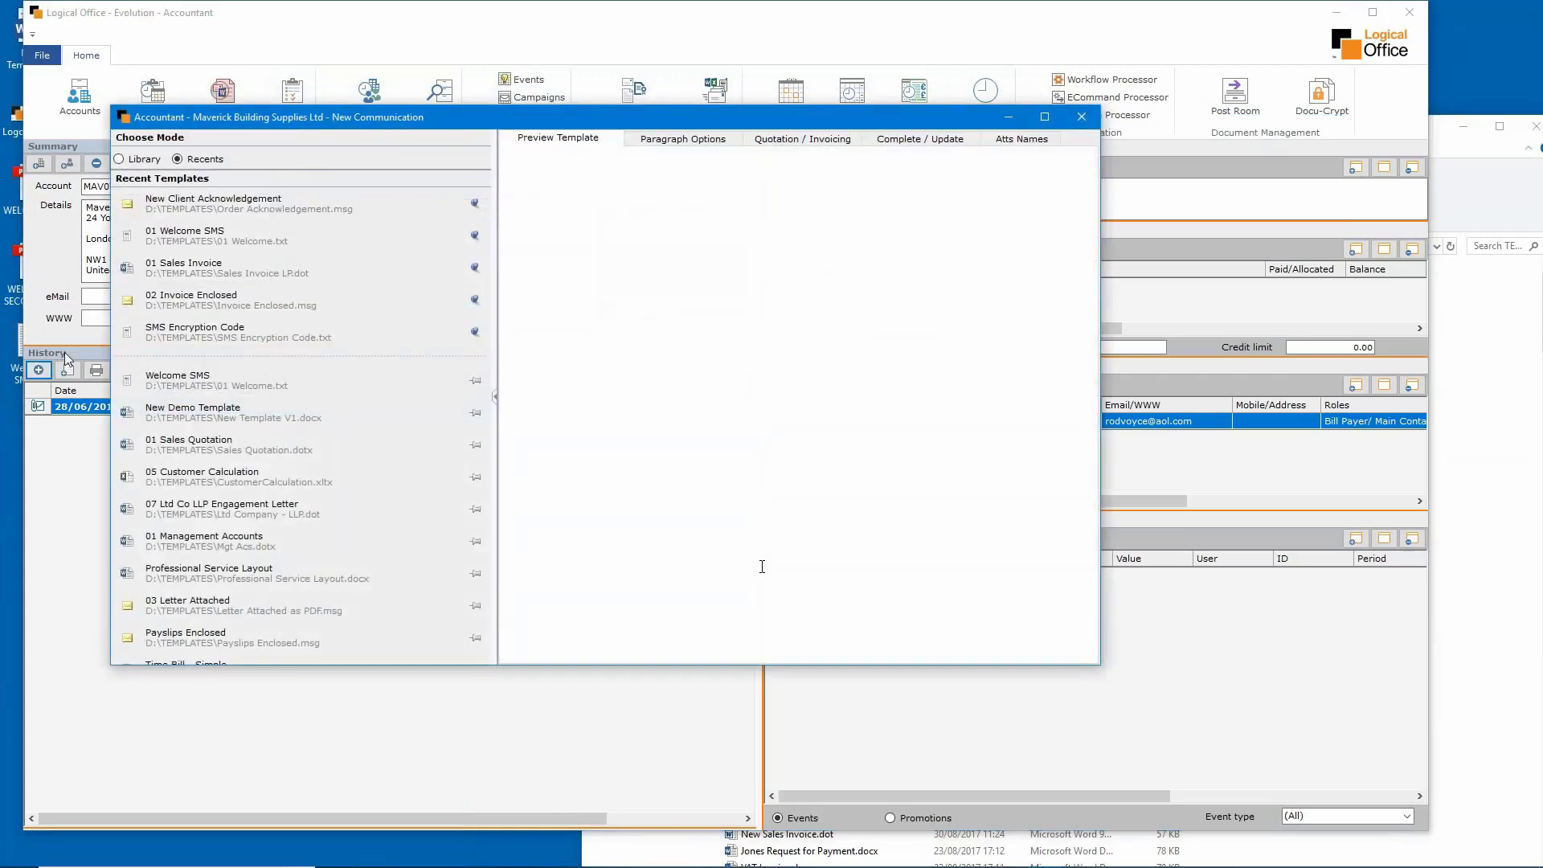
pyautogui.click(120, 160)
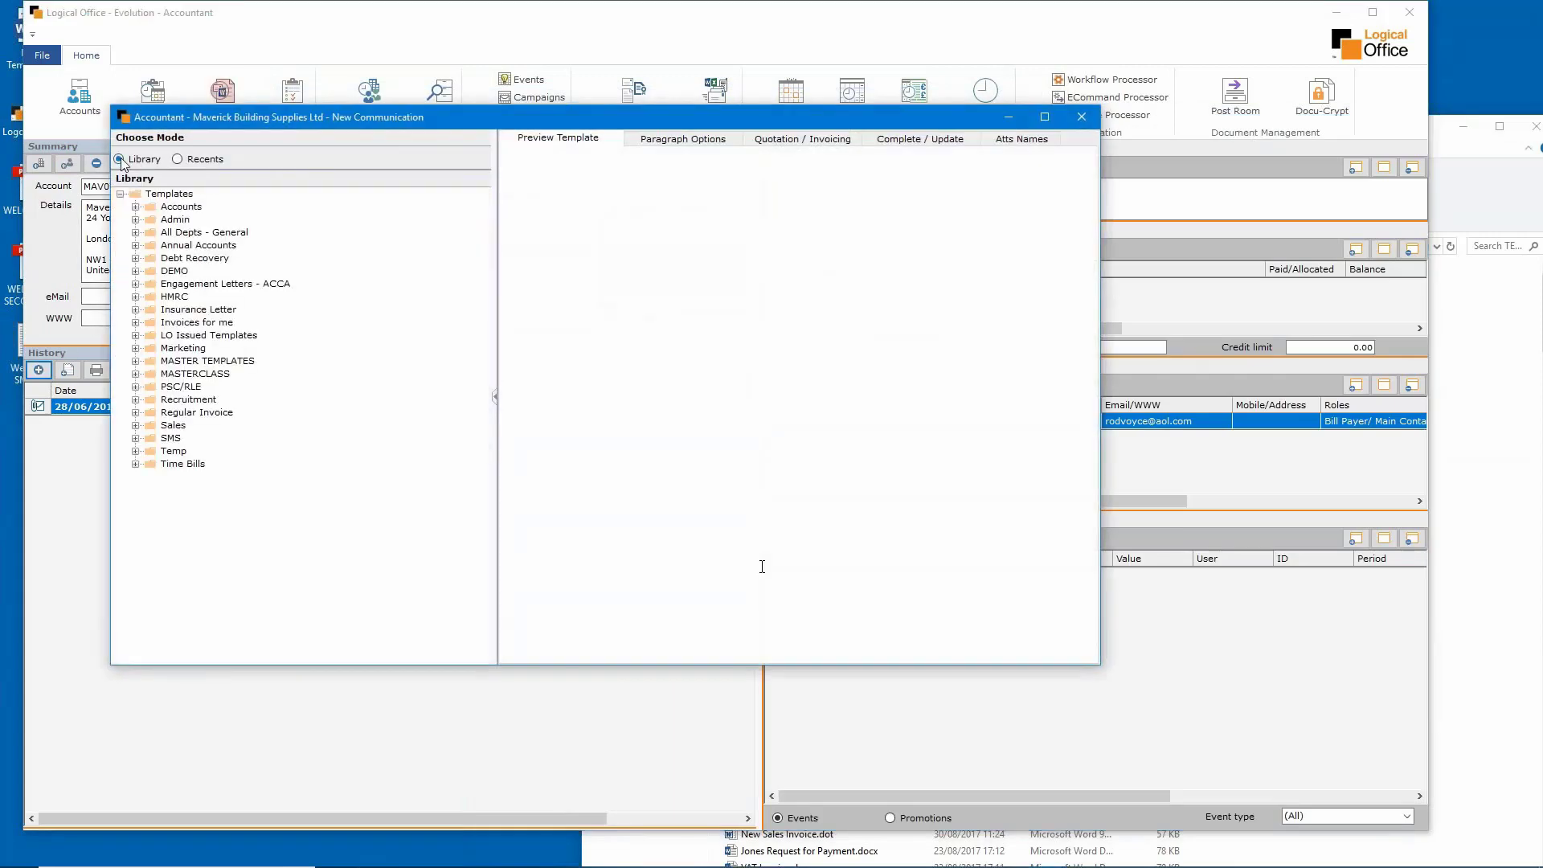
pyautogui.click(135, 374)
pyautogui.click(197, 387)
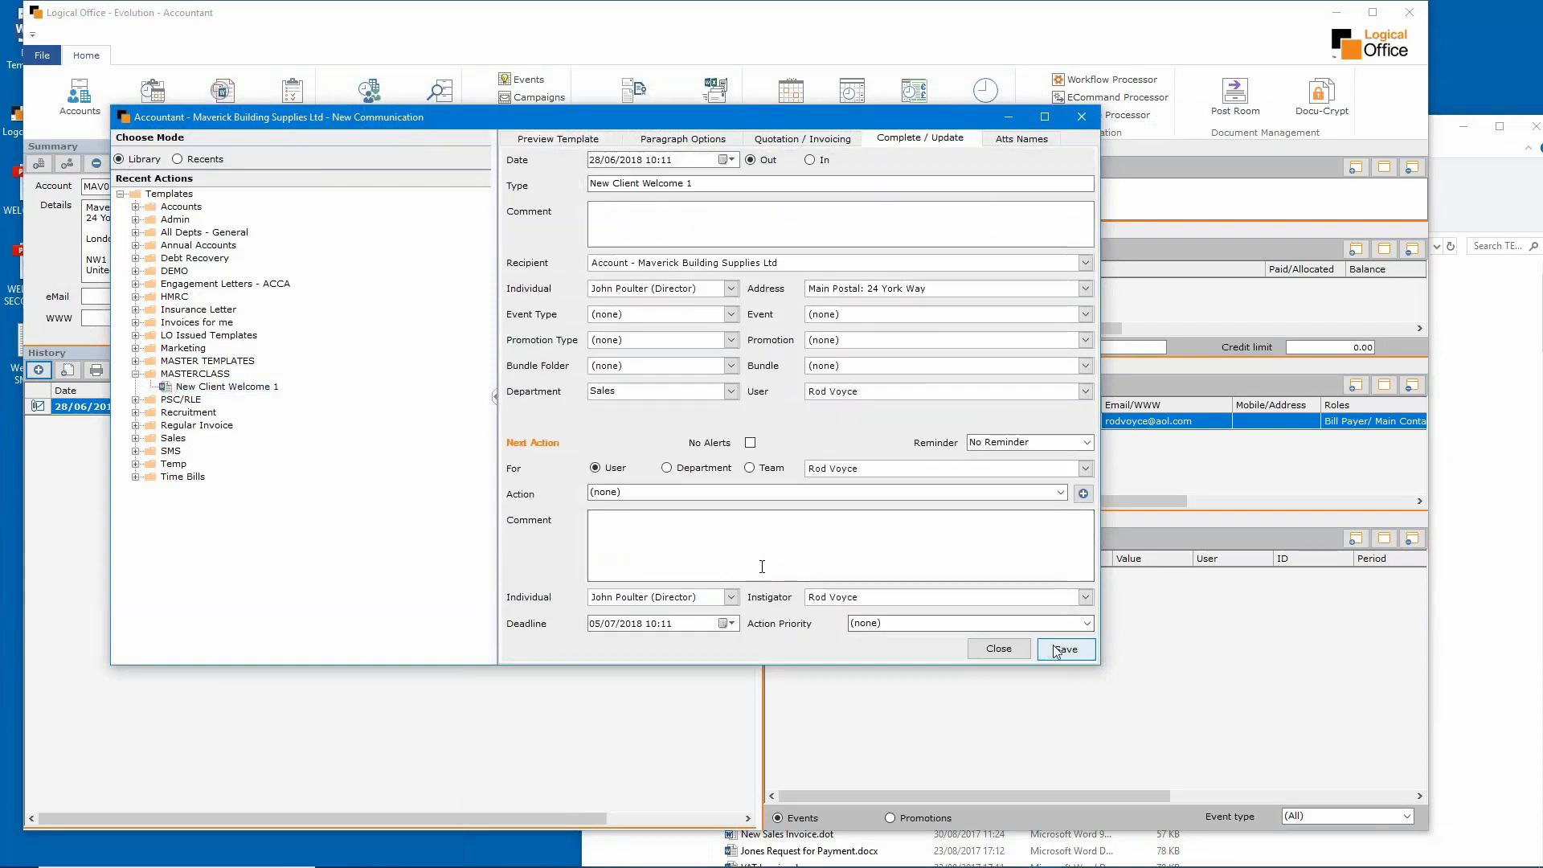
pyautogui.moveTo(947, 865)
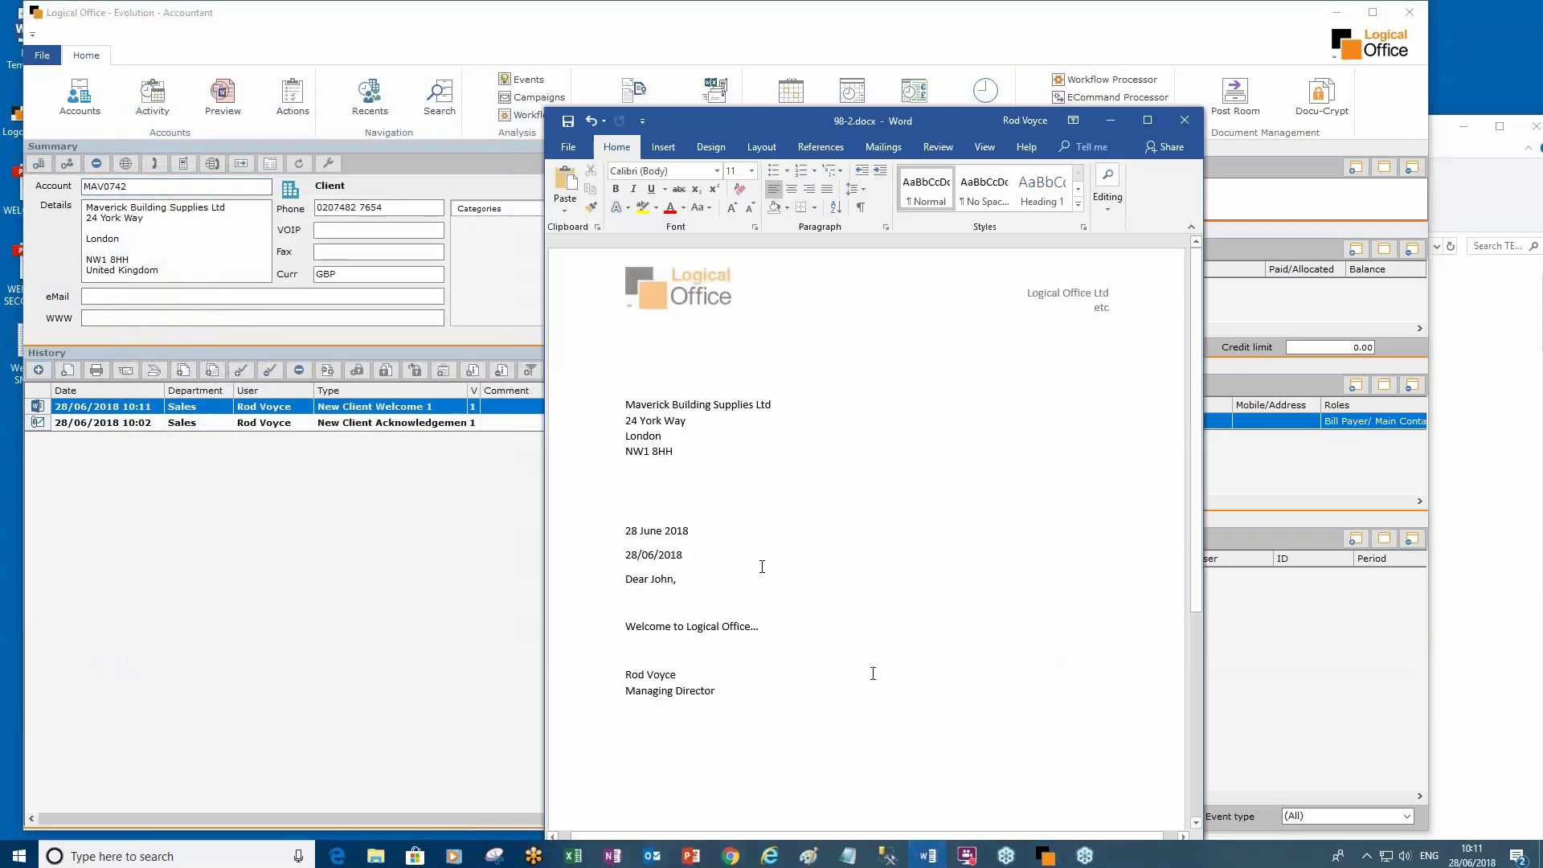
# - Review the merged address, dates and body text in the generated welcome letter, and close the document
pyautogui.moveTo(768, 627); pyautogui.dragTo(624, 628)
pyautogui.moveTo(688, 555); pyautogui.dragTo(624, 534)
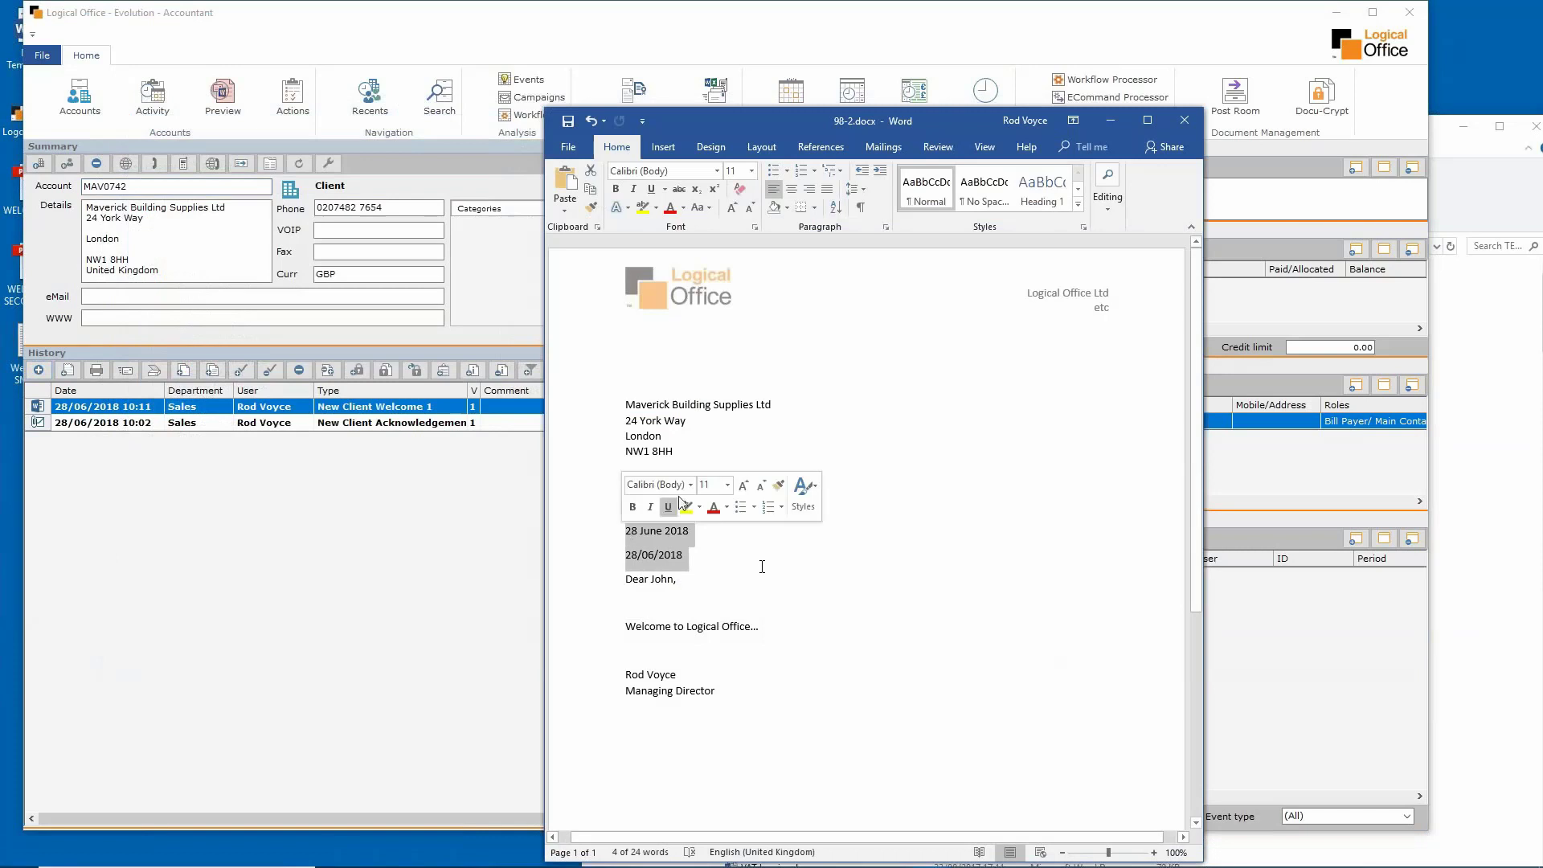
pyautogui.click(768, 437)
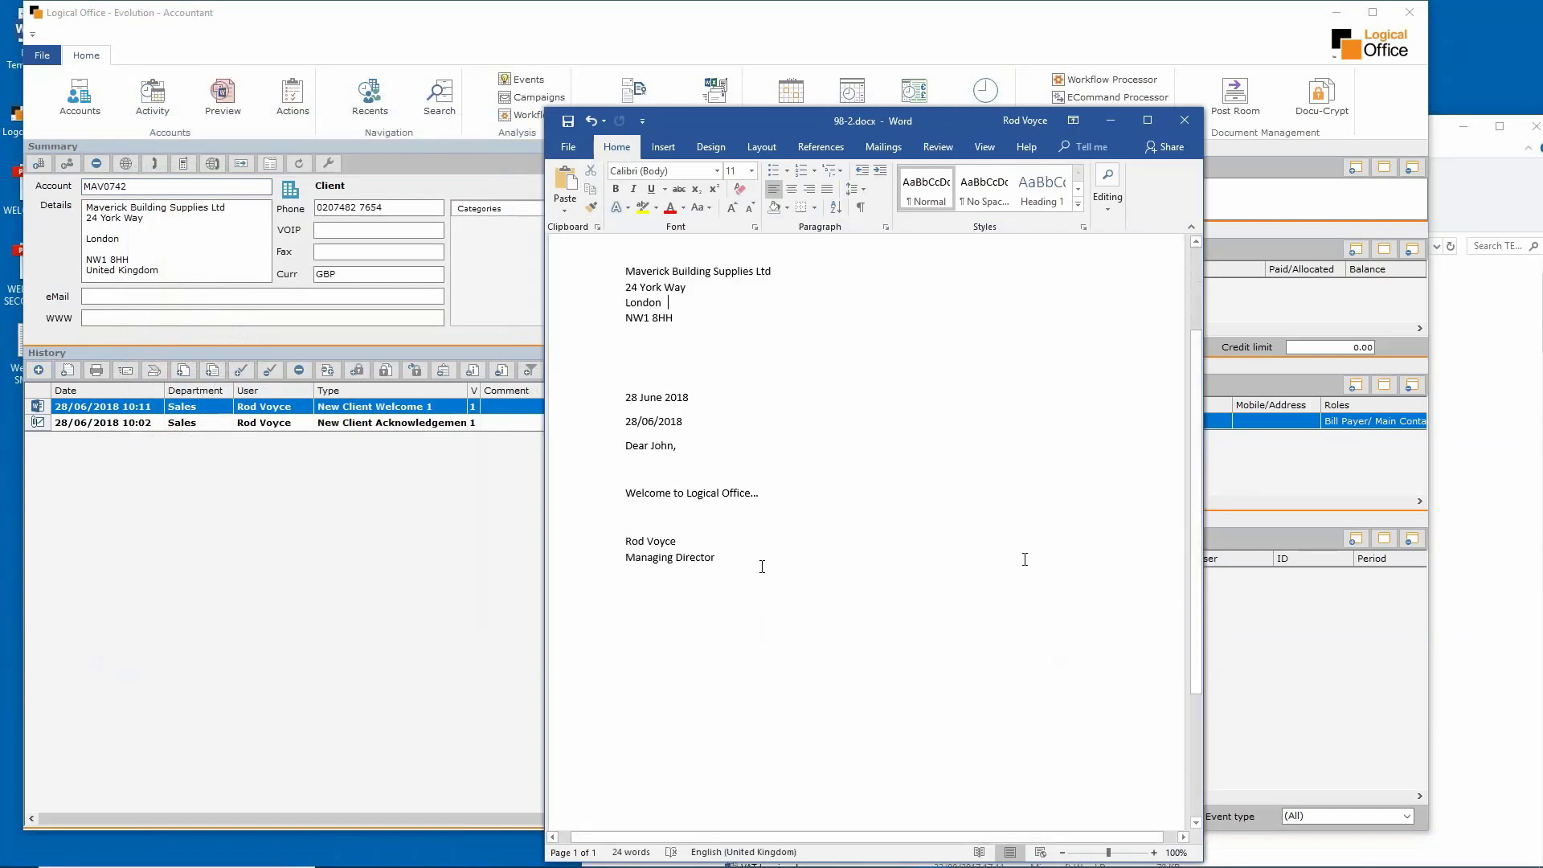
pyautogui.click(1186, 122)
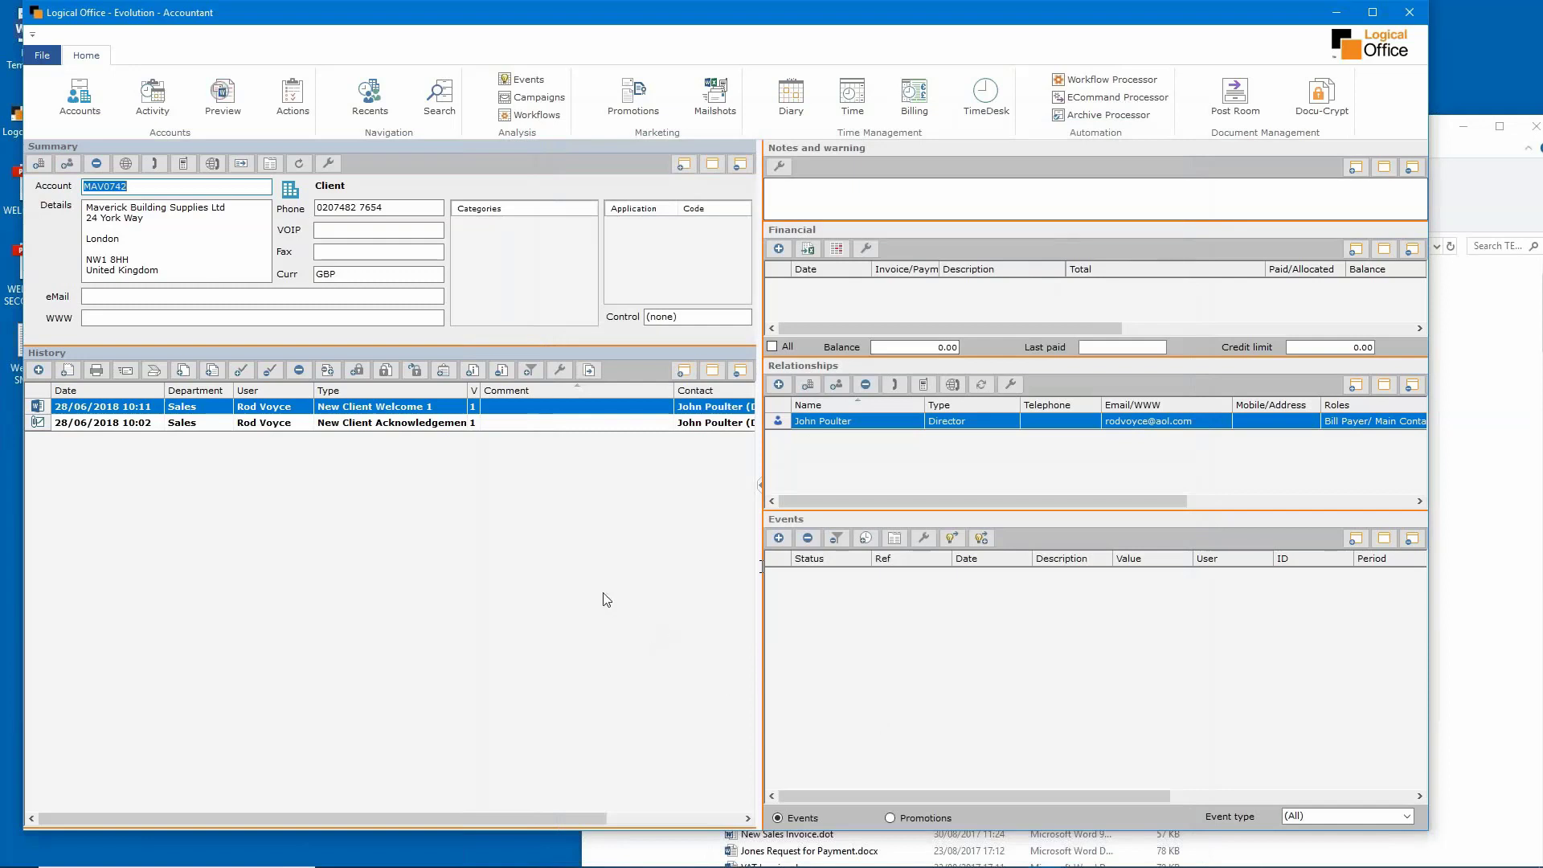
# - Open New Client Welcome 1's Word document for editing from the template manager, look it over, and close both the document and the manager
pyautogui.click(46, 57)
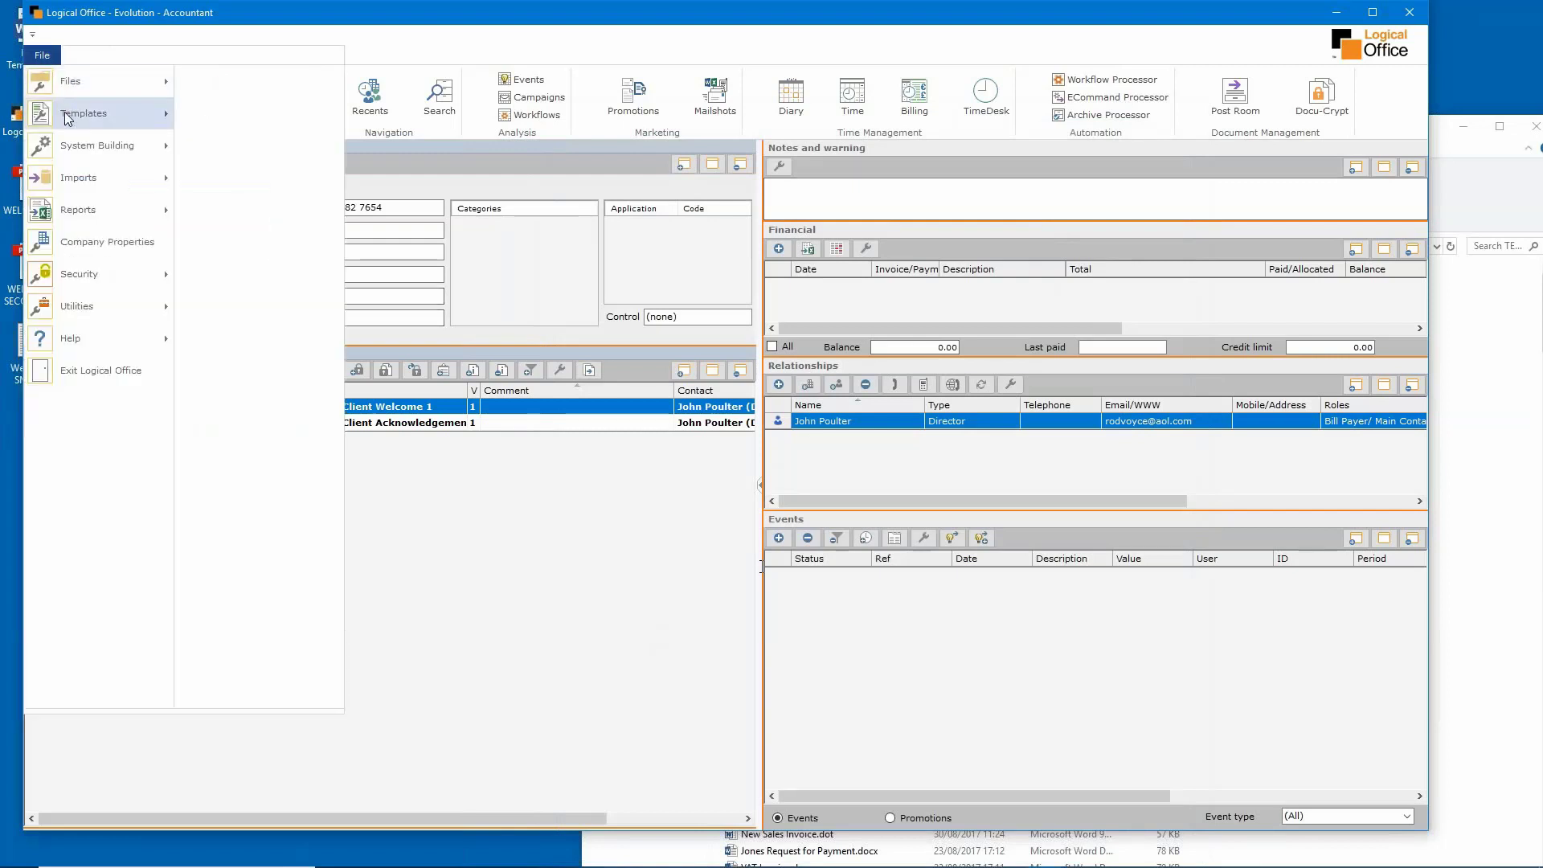
pyautogui.moveTo(84, 113)
pyautogui.click(240, 146)
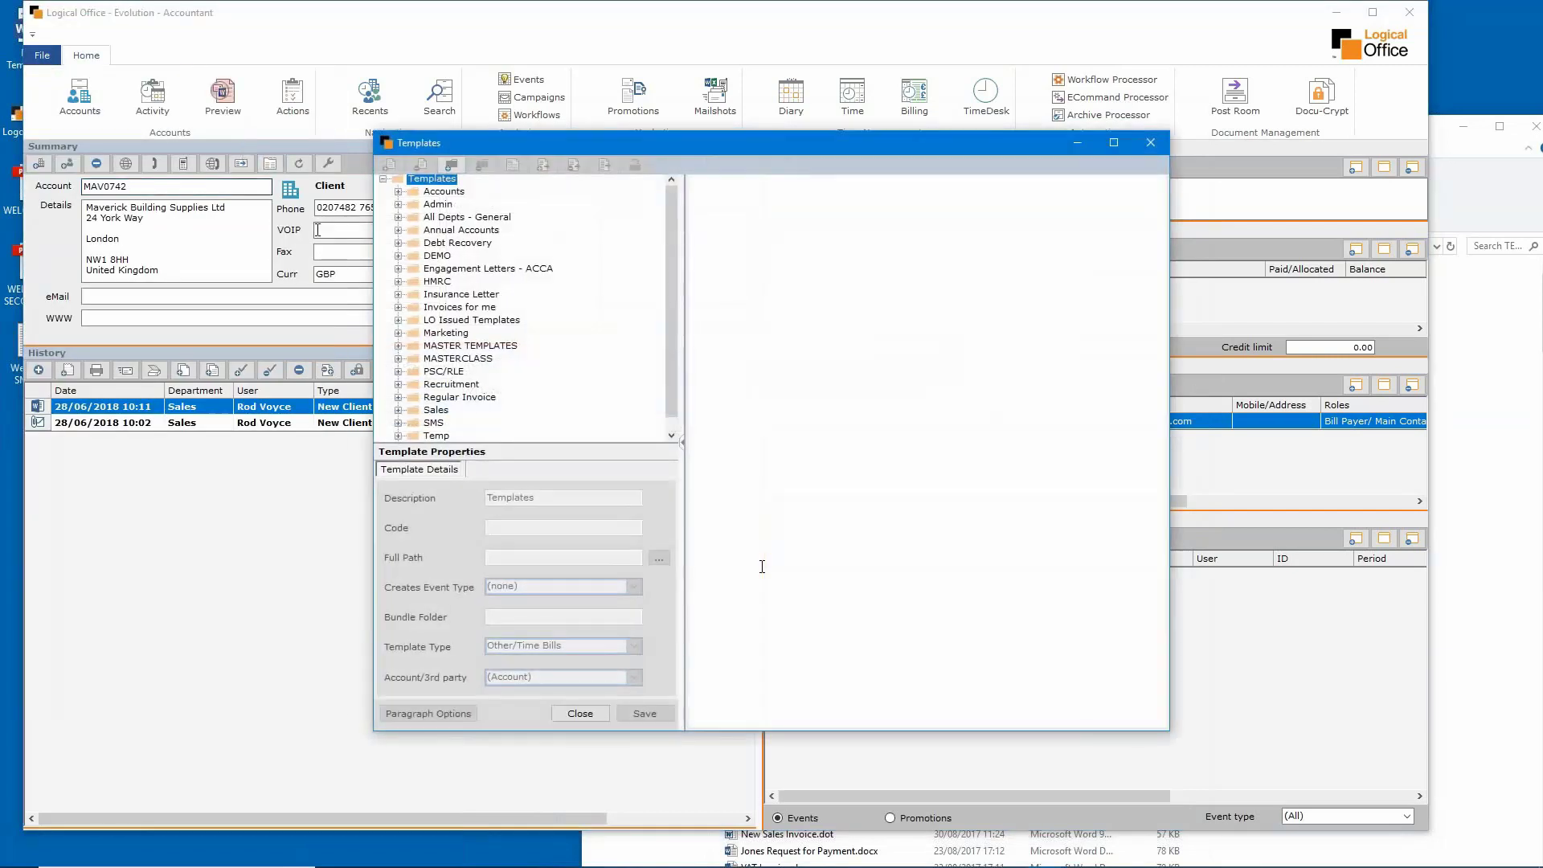
pyautogui.click(398, 359)
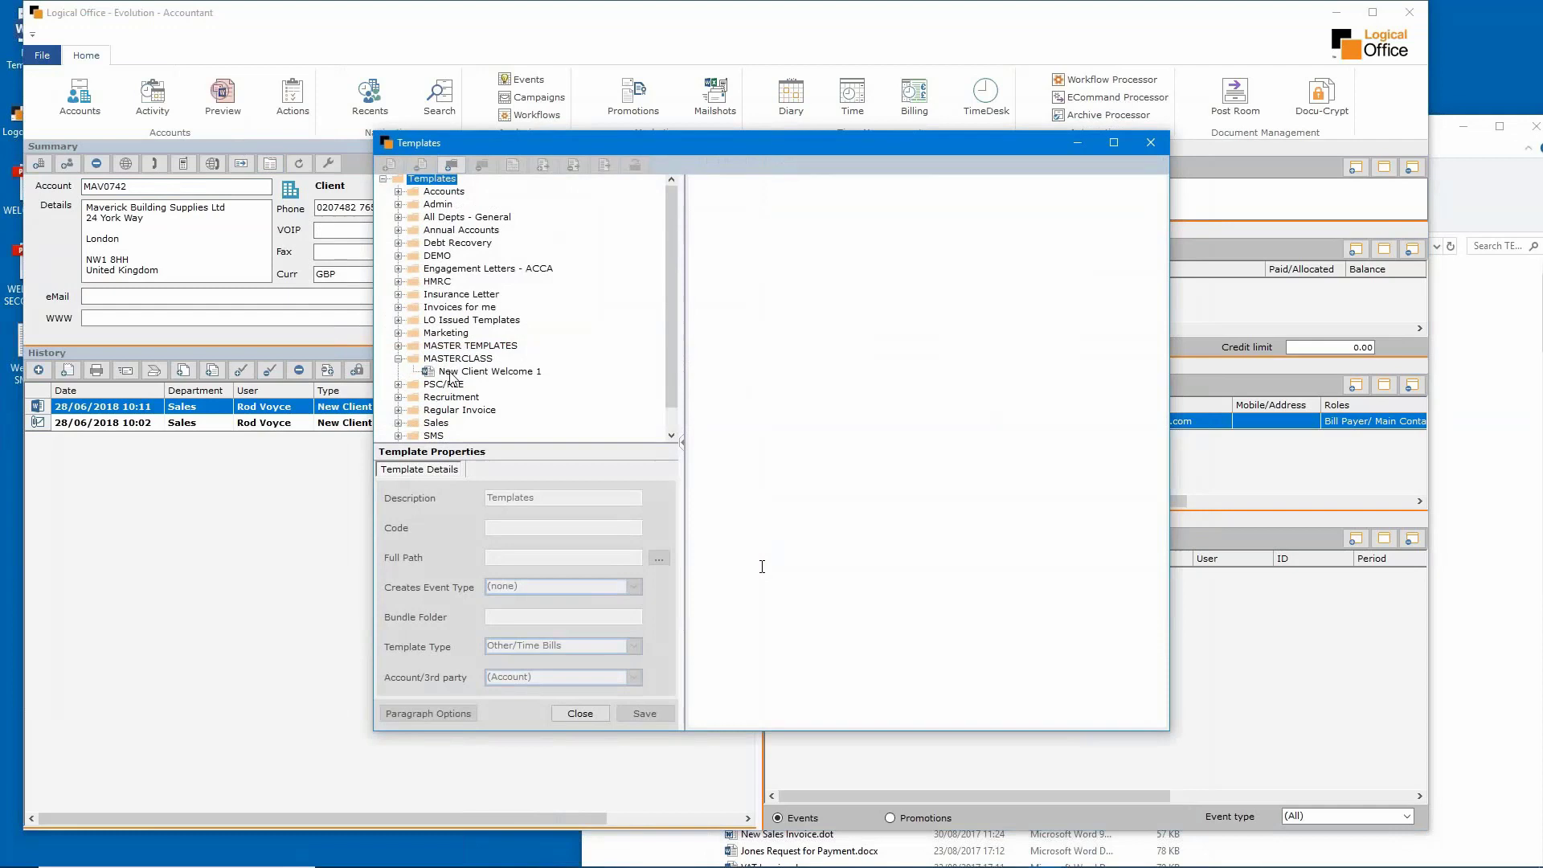
pyautogui.click(451, 373)
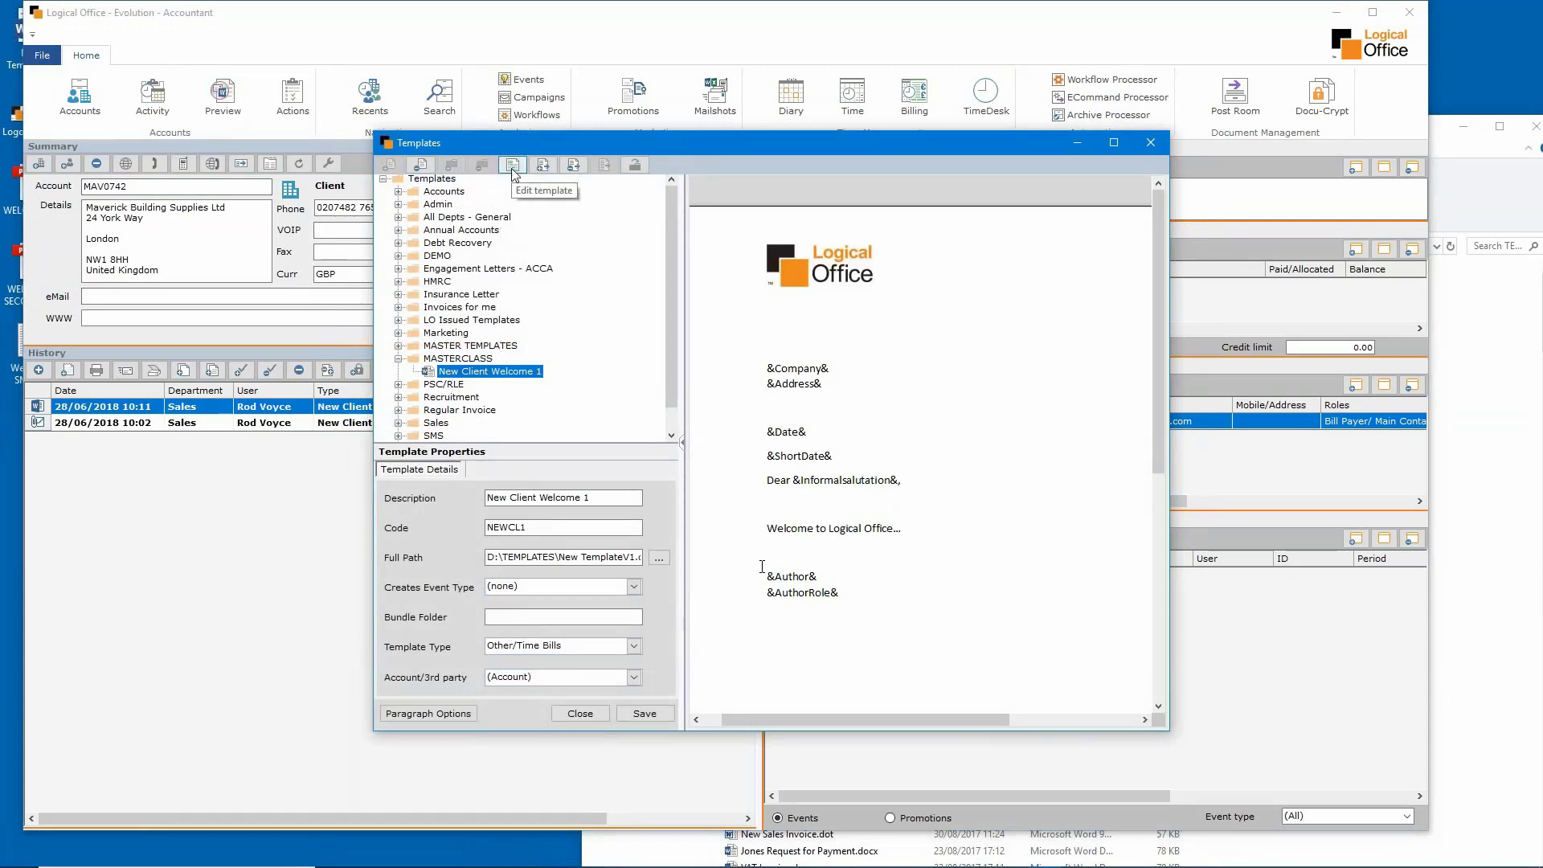
pyautogui.doubleClick(432, 374)
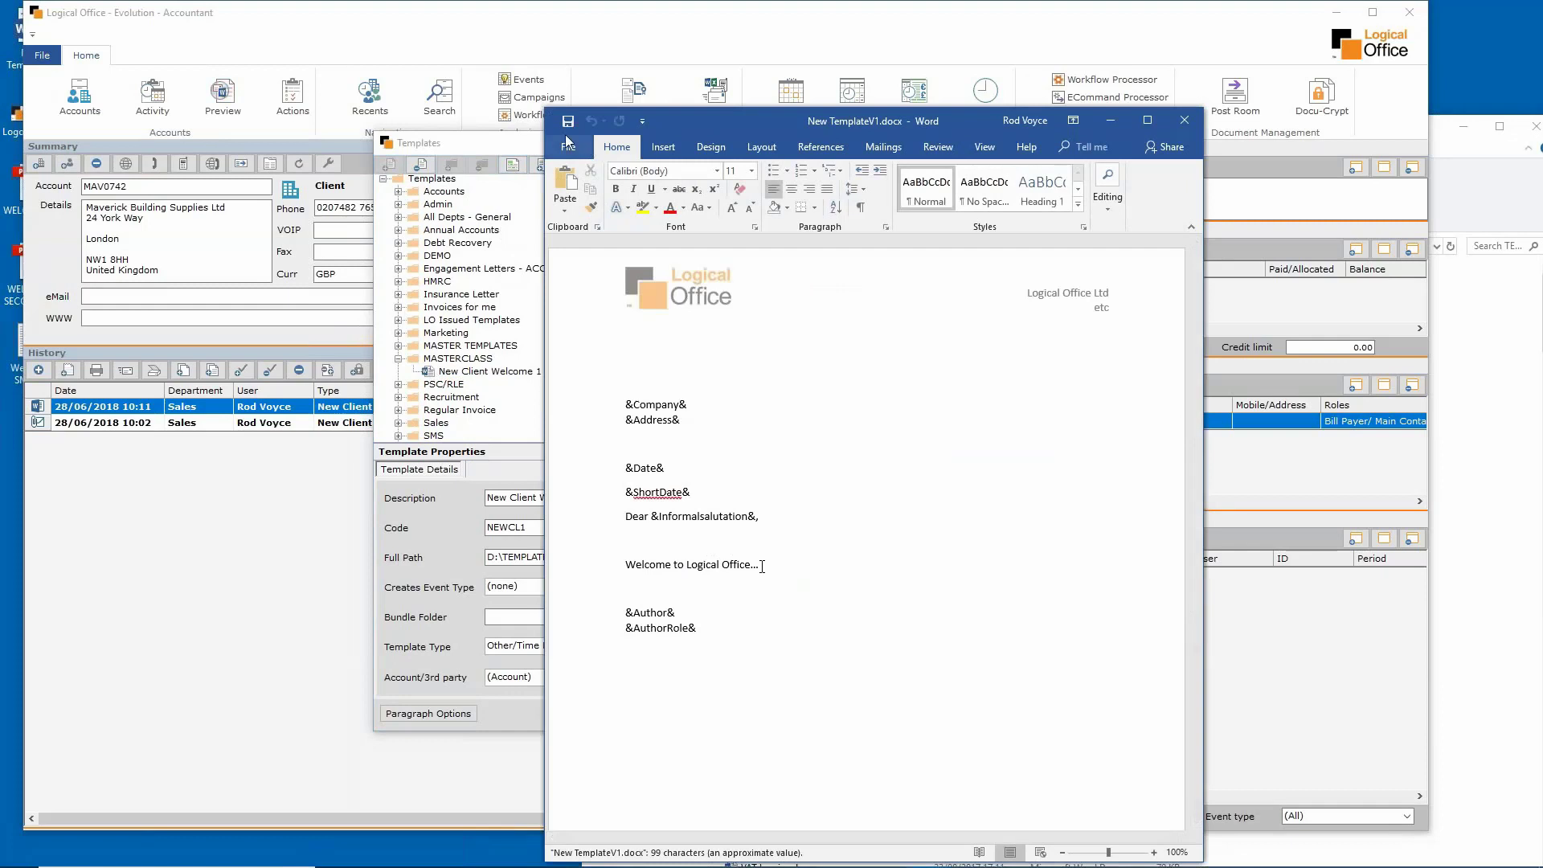
pyautogui.click(1195, 119)
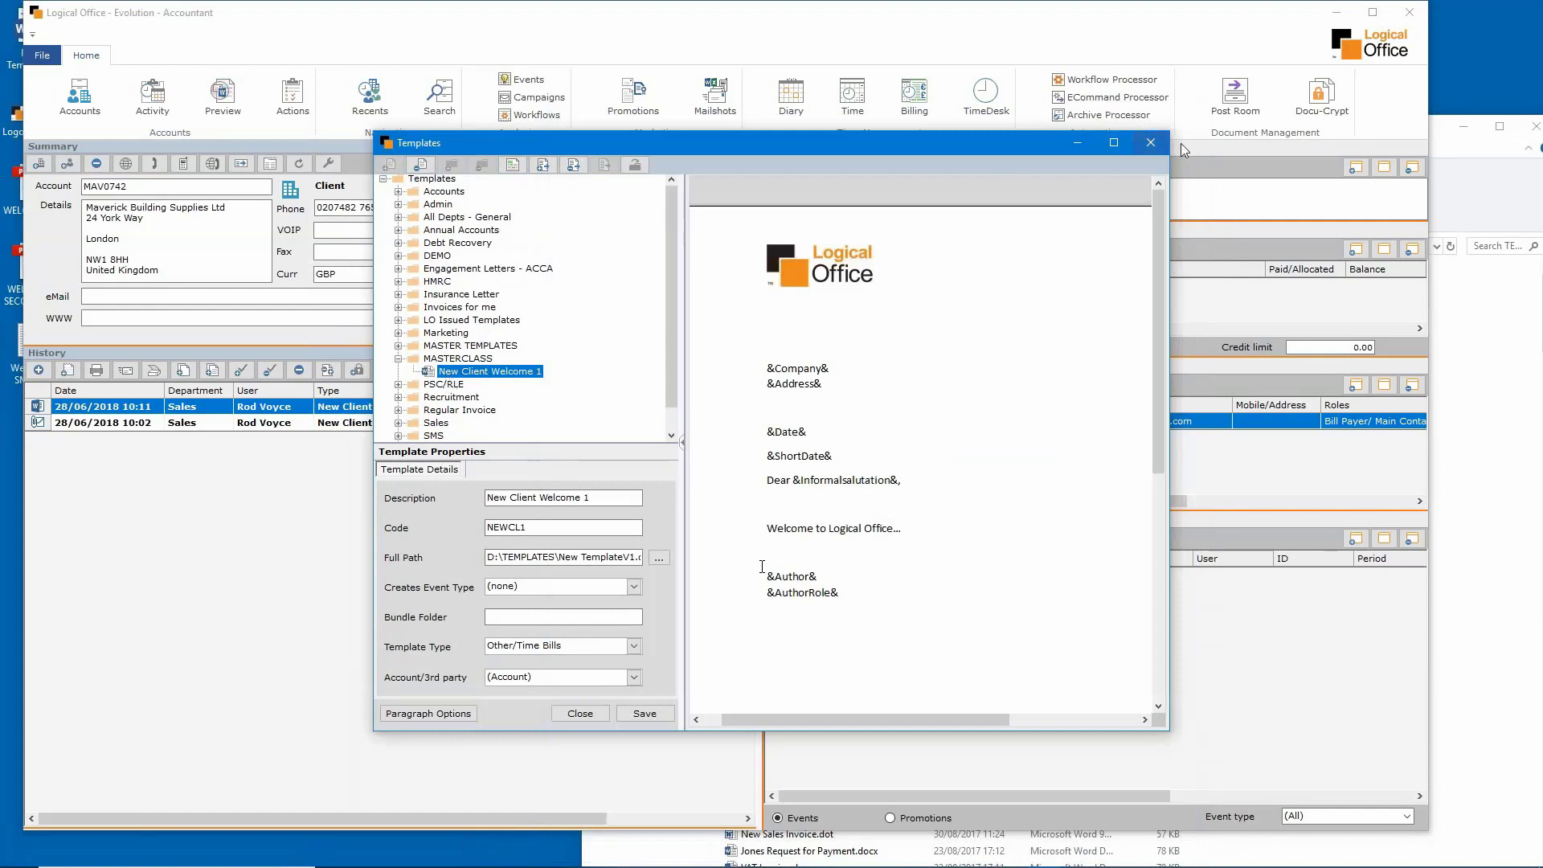
pyautogui.click(1154, 144)
# - Switch to Outlook and start a new email with the subject Welcome to Logical Office and the greeting Dear
pyautogui.moveTo(691, 852)
pyautogui.click(755, 802)
pyautogui.moveTo(708, 188); pyautogui.dragTo(744, 162)
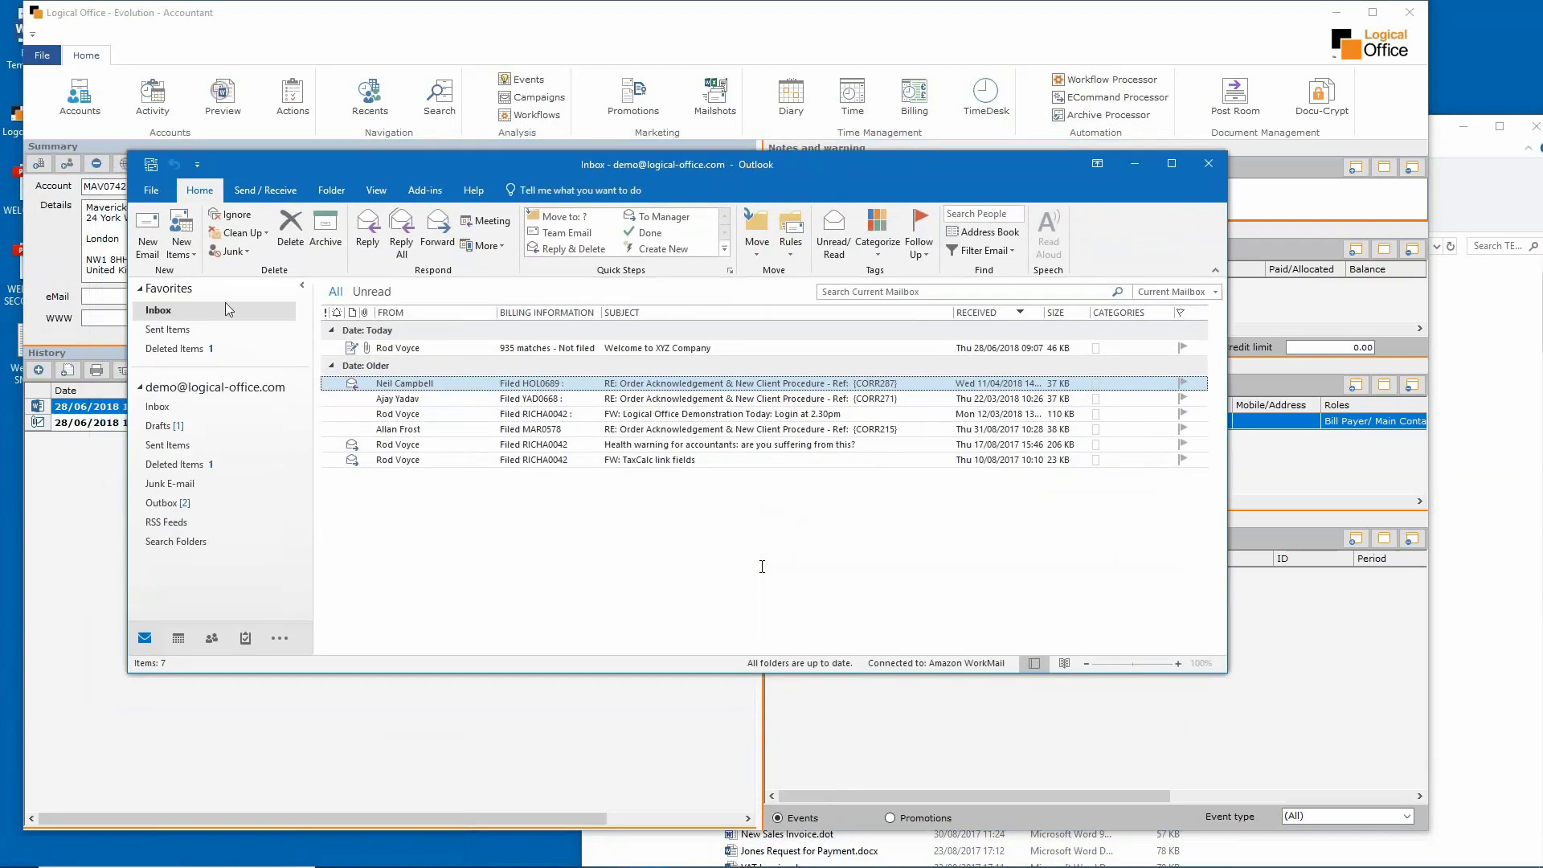
pyautogui.click(148, 233)
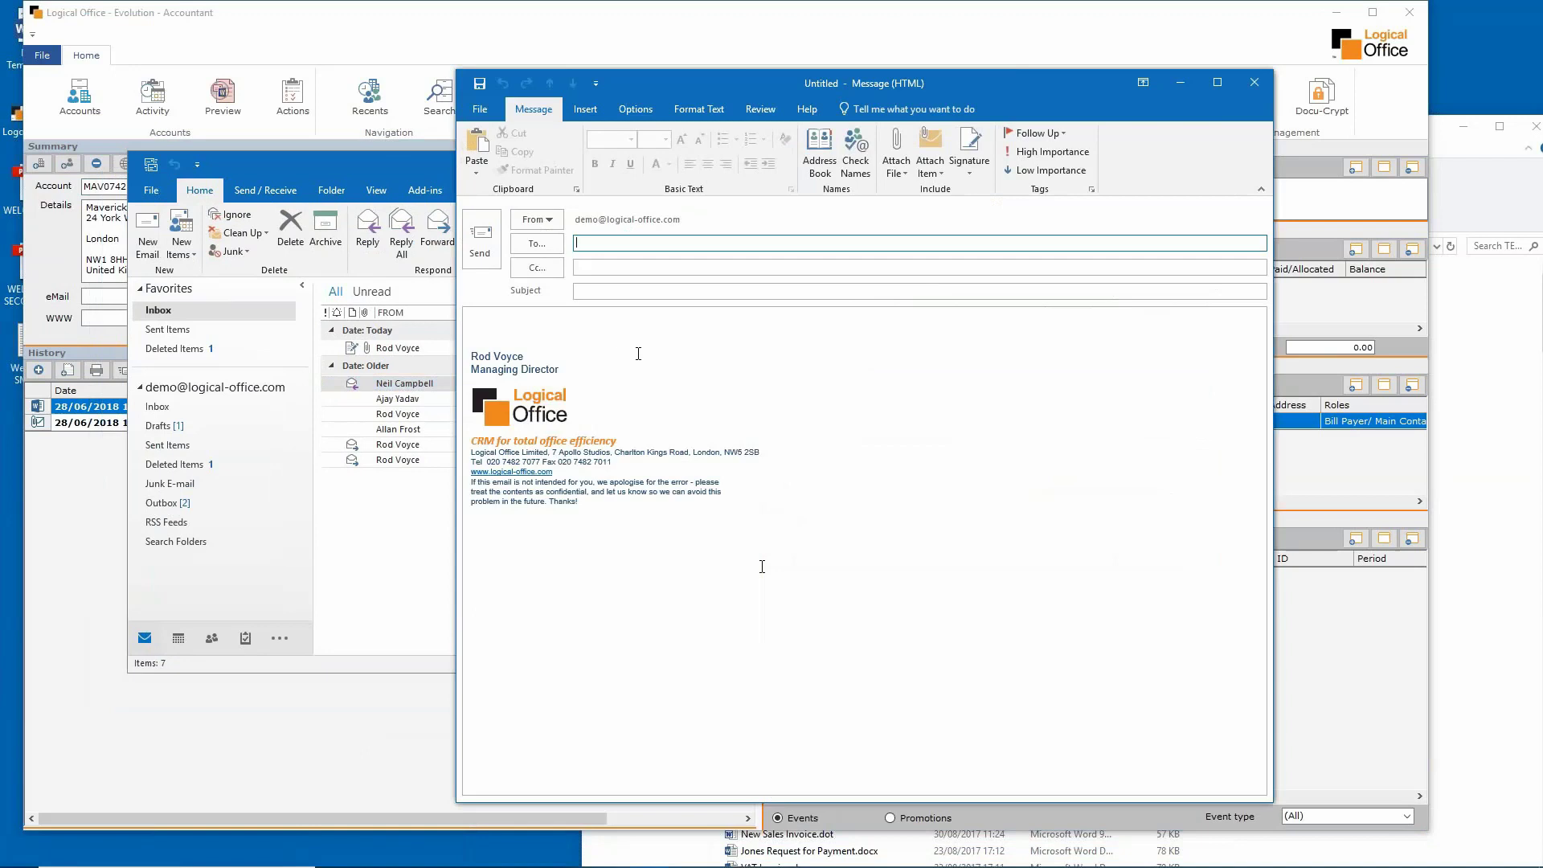
pyautogui.click(591, 293)
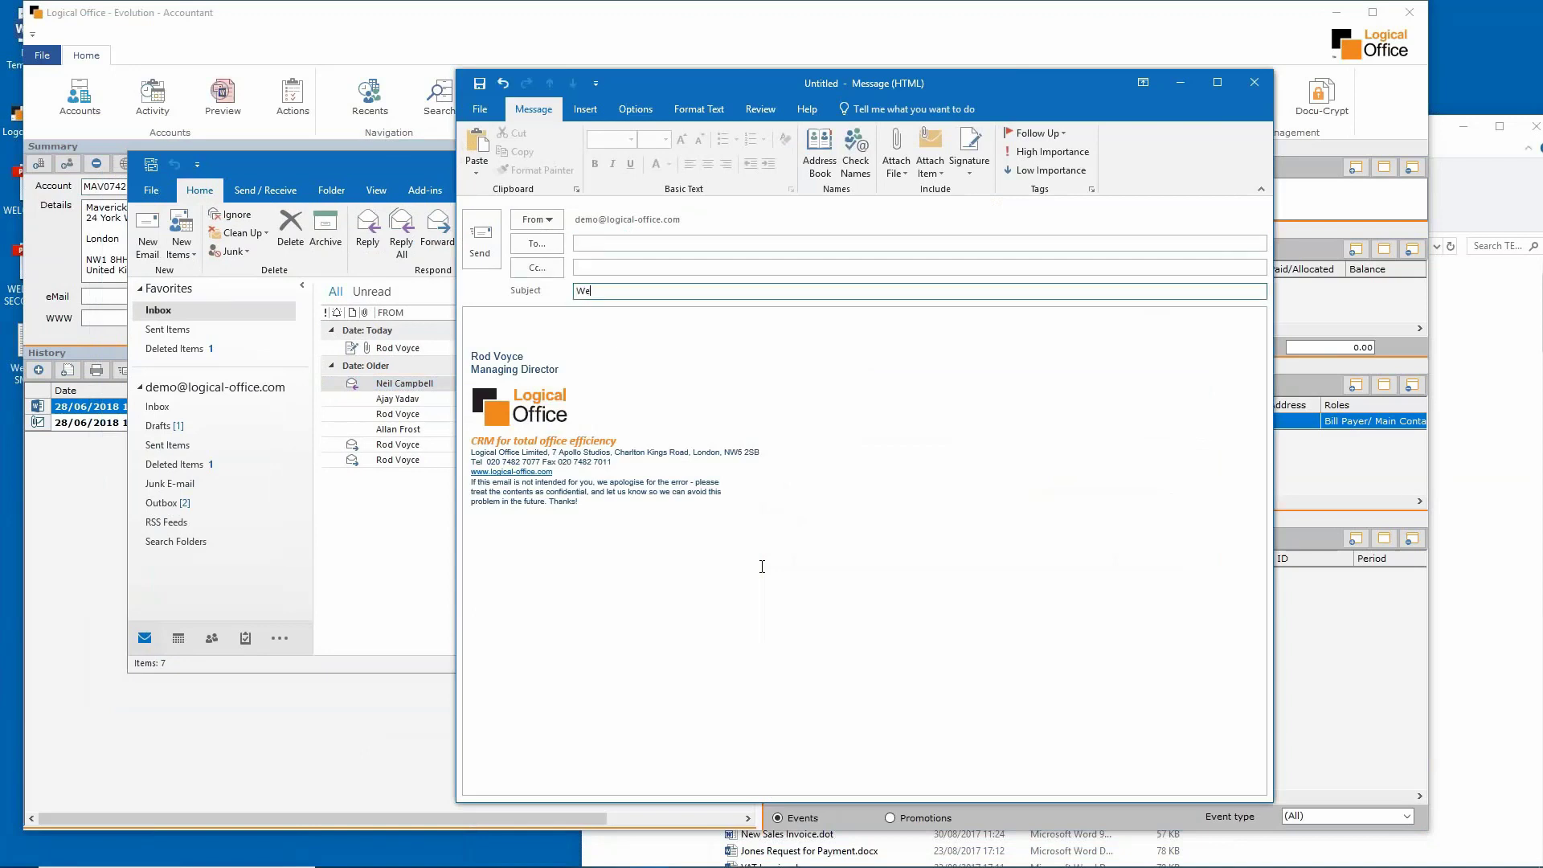
pyautogui.write('Wecl')
pyautogui.press('BackSpace')
pyautogui.write('top')
pyautogui.write('Logical')
pyautogui.write(' Office')
pyautogui.press('Tab')
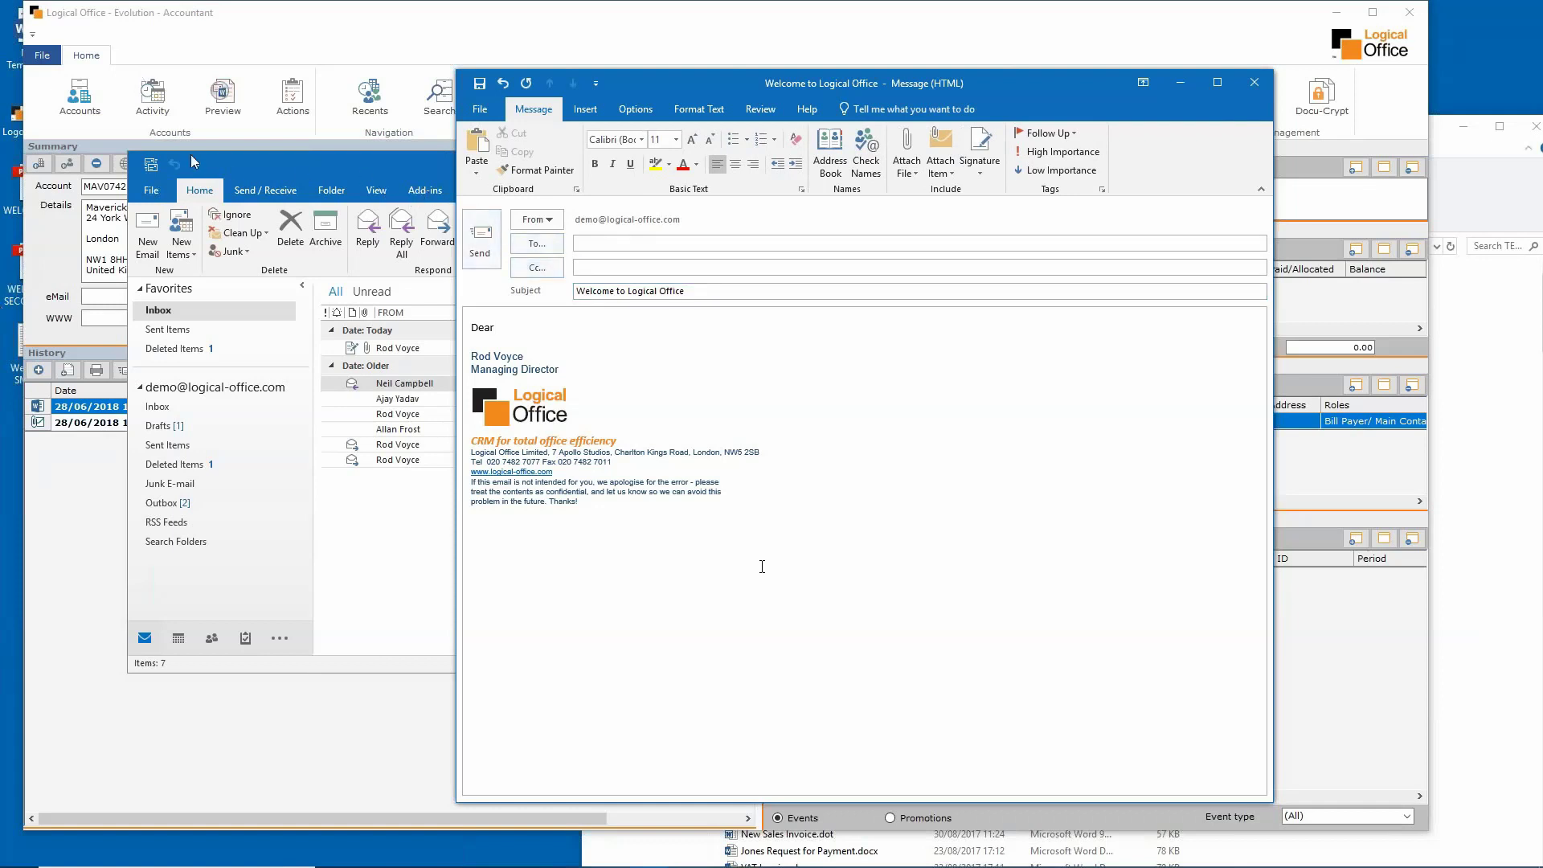
# - Open Logical Office's Merge Codes list and insert the Individual's Informal Salutation code after Dear in the email body
pyautogui.click(47, 55)
pyautogui.moveTo(78, 117)
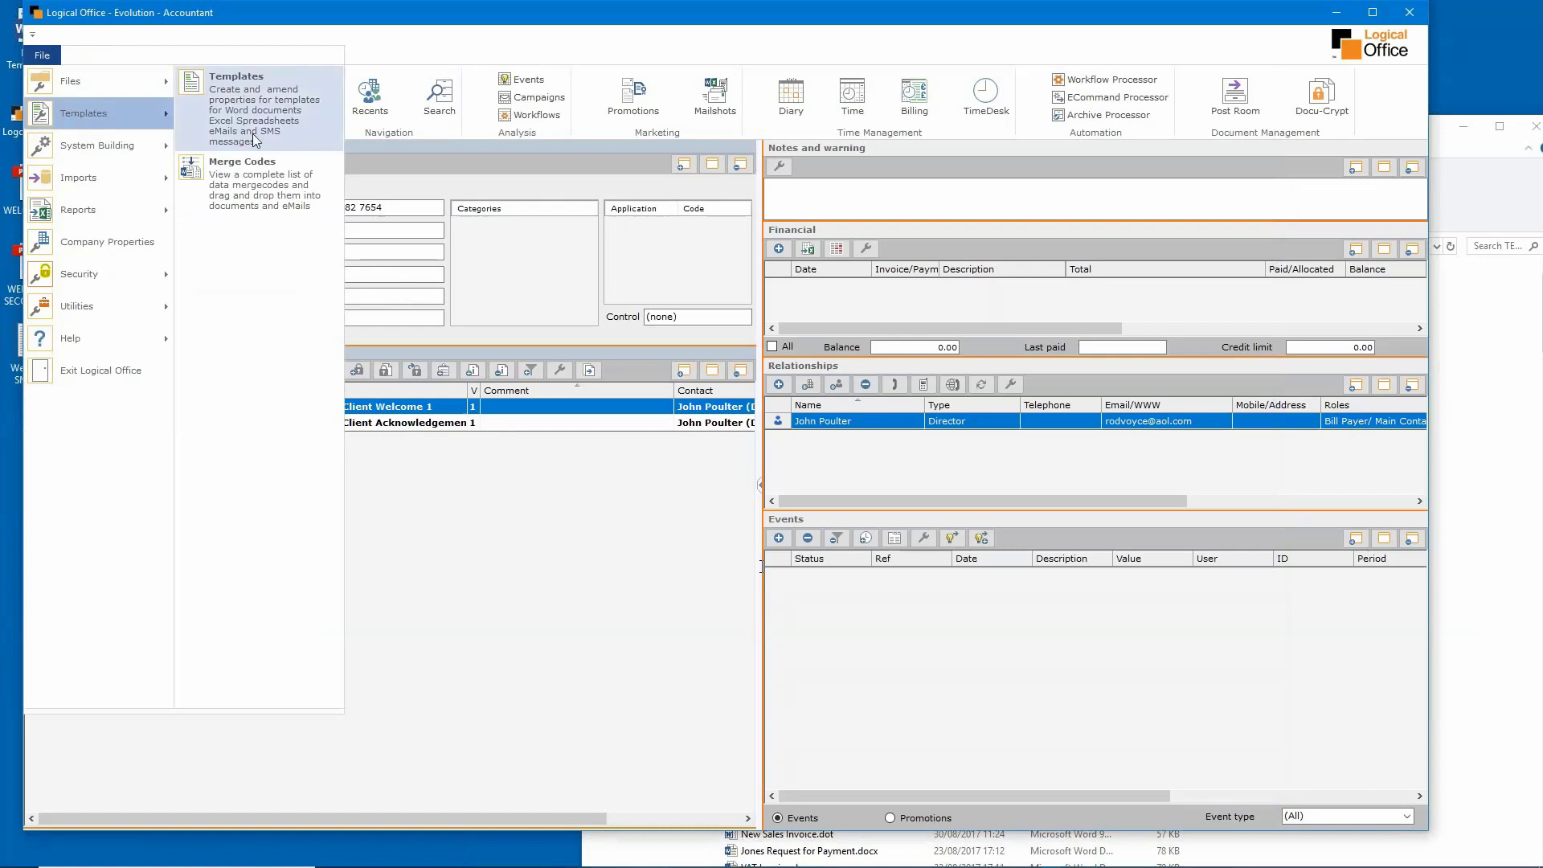
pyautogui.click(241, 183)
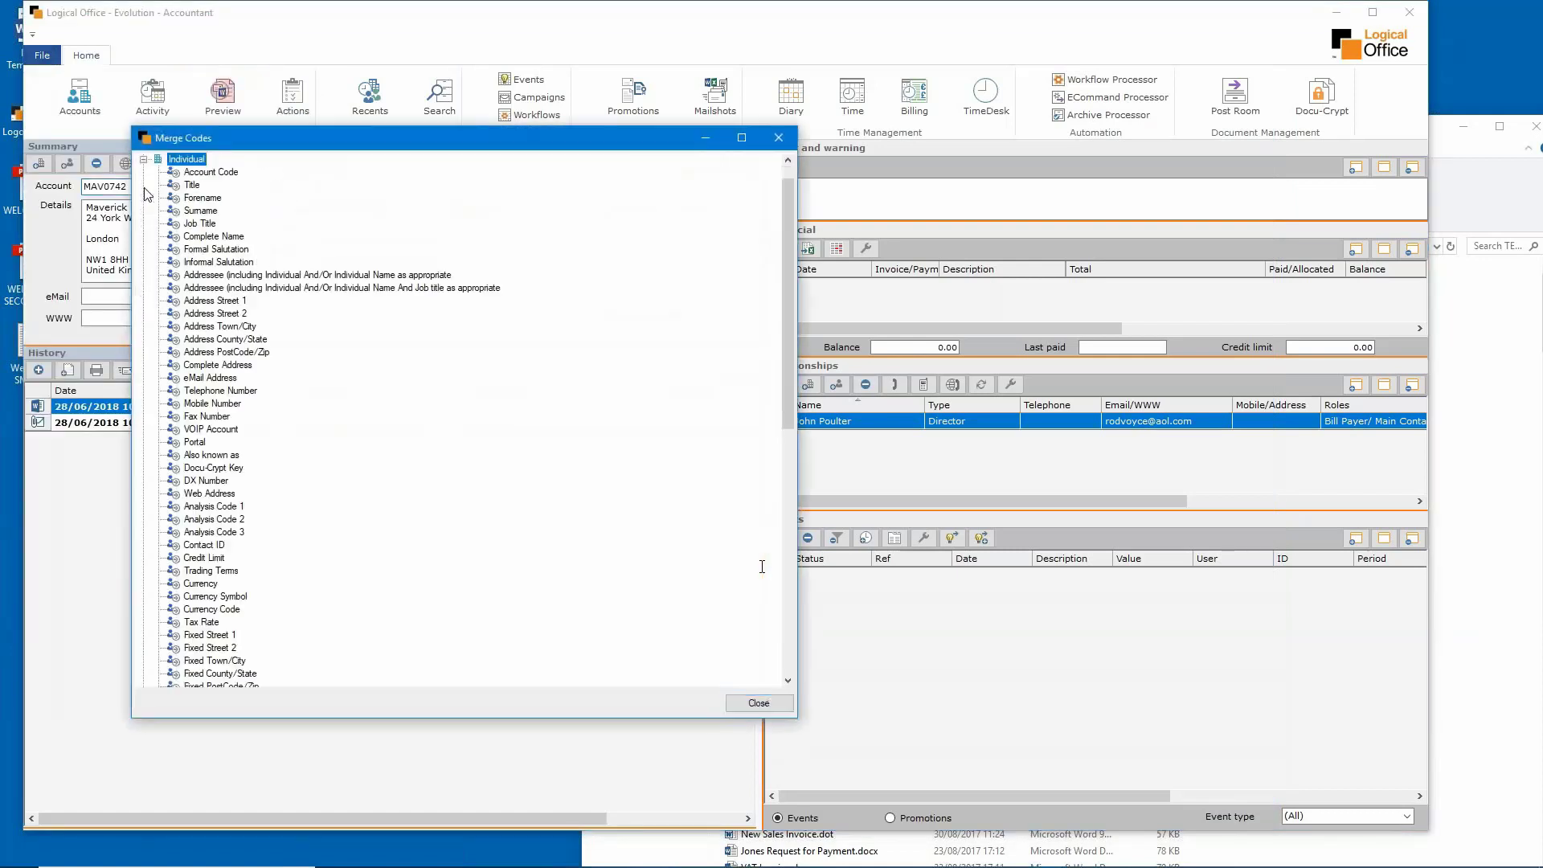
pyautogui.click(228, 264)
pyautogui.moveTo(228, 265); pyautogui.dragTo(498, 330)
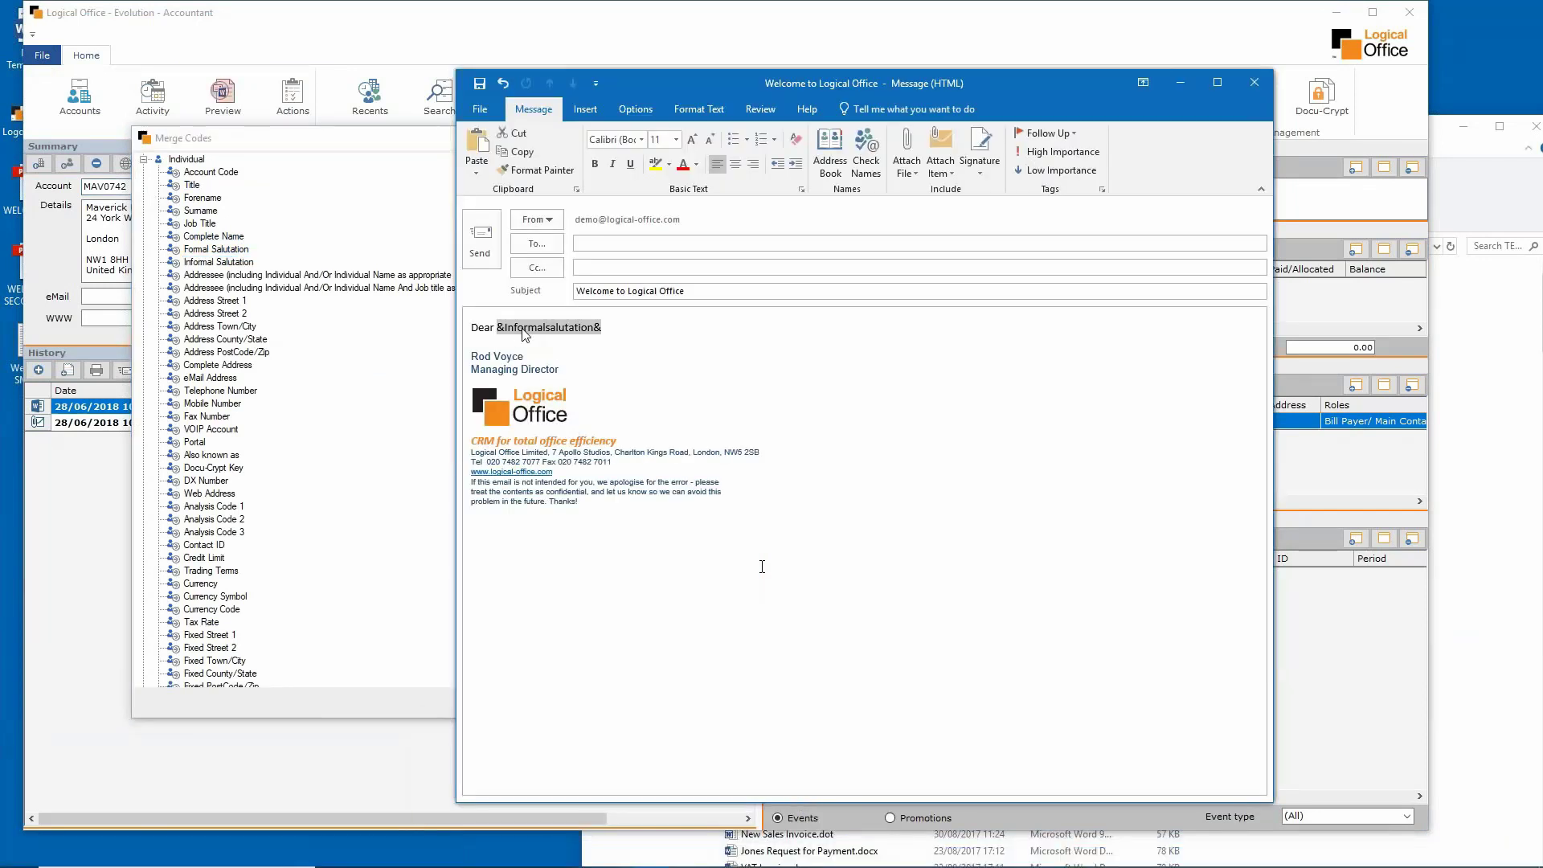
# - Add a comma after the salutation code and the line "Thanks for ordering our system." below a blank line
pyautogui.press('End')
pyautogui.write(',')
pyautogui.press('Return')
pyautogui.press('Return')
pyautogui.write('Thanks for ordering our system.')
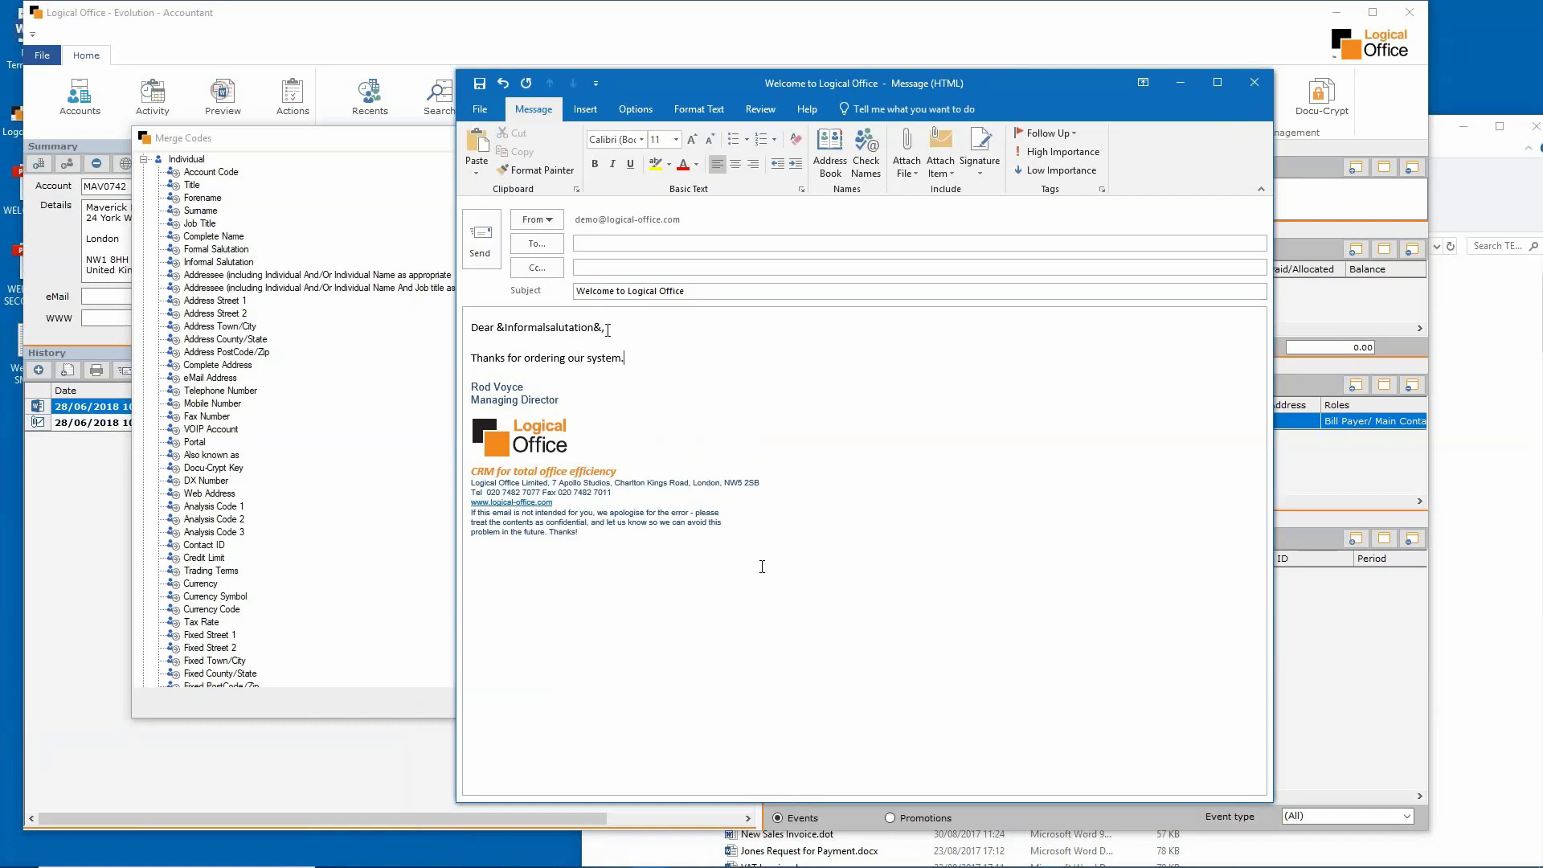
# - Try the spell checker's Ignore All option on the test word Dshsdwdh below the greeting, and undo the test line
pyautogui.moveTo(597, 328); pyautogui.dragTo(497, 328)
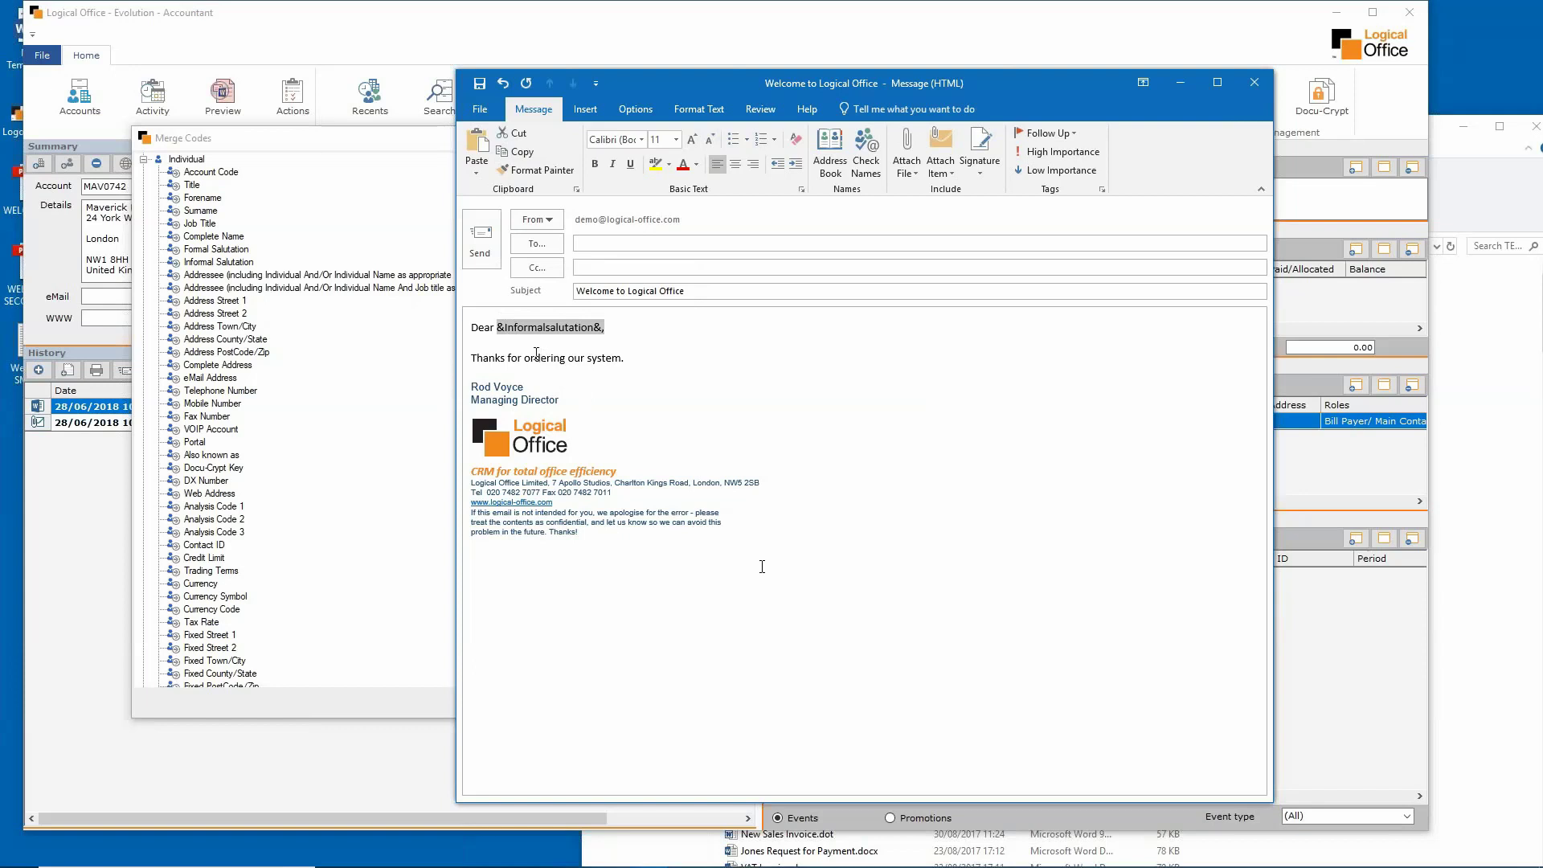
pyautogui.press('Right')
pyautogui.press('Return')
pyautogui.write('dshsdwdh')
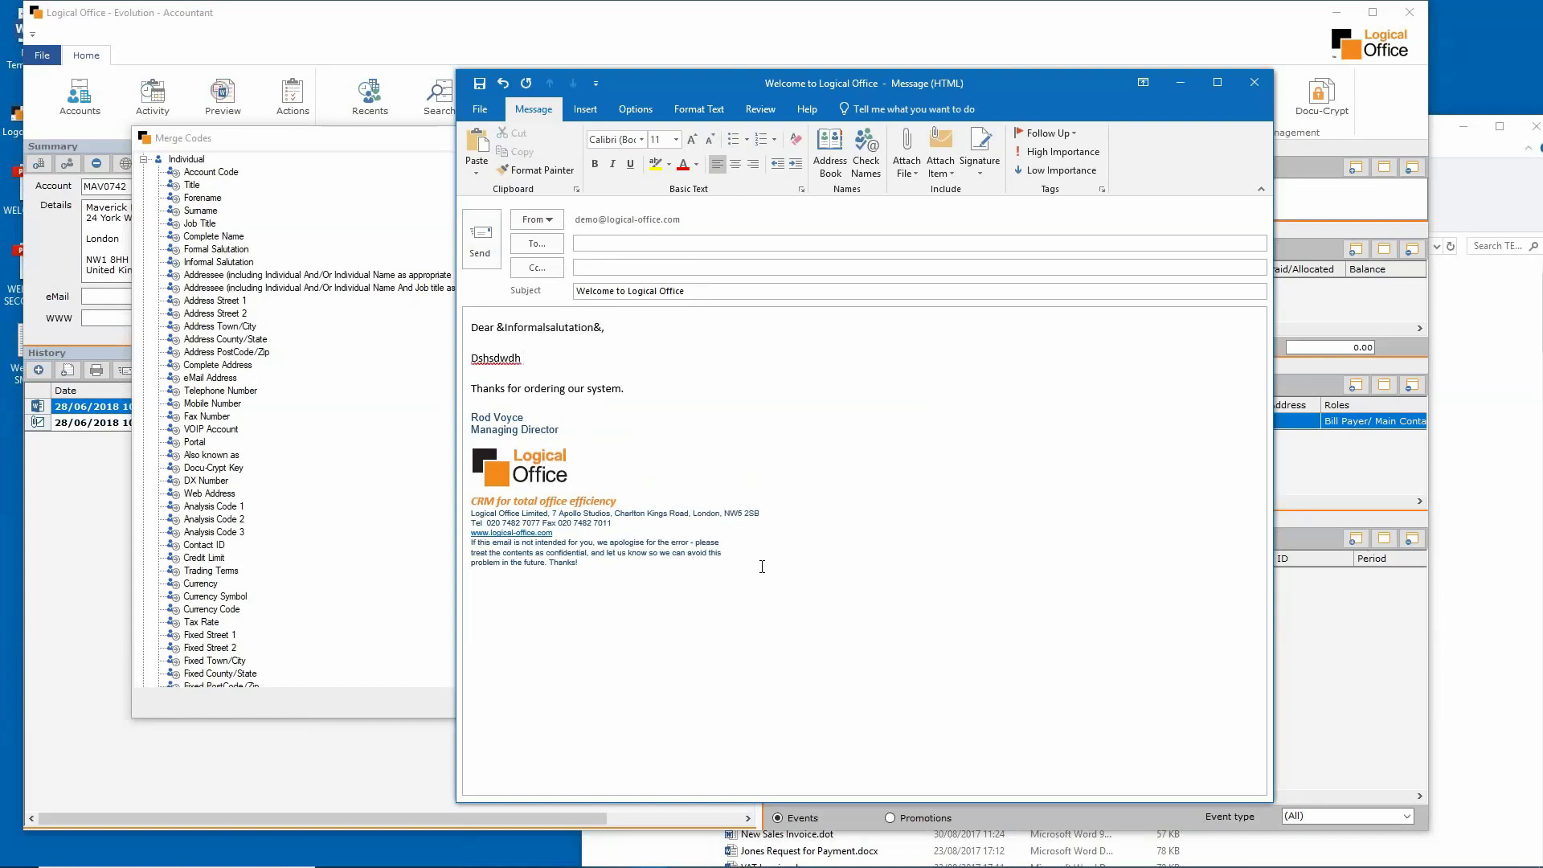
pyautogui.rightClick(496, 360)
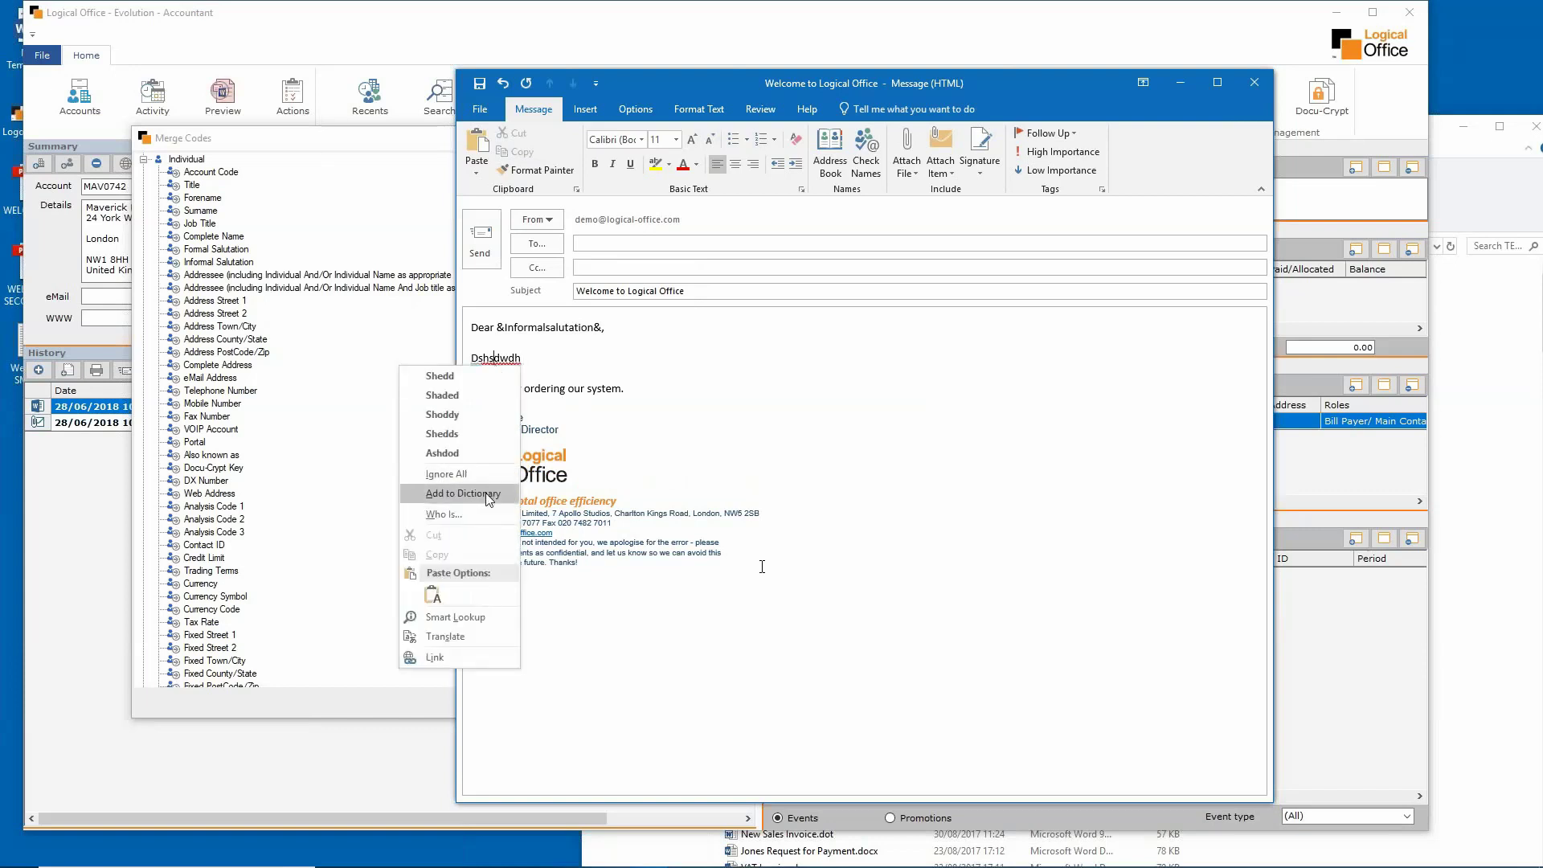
pyautogui.click(450, 473)
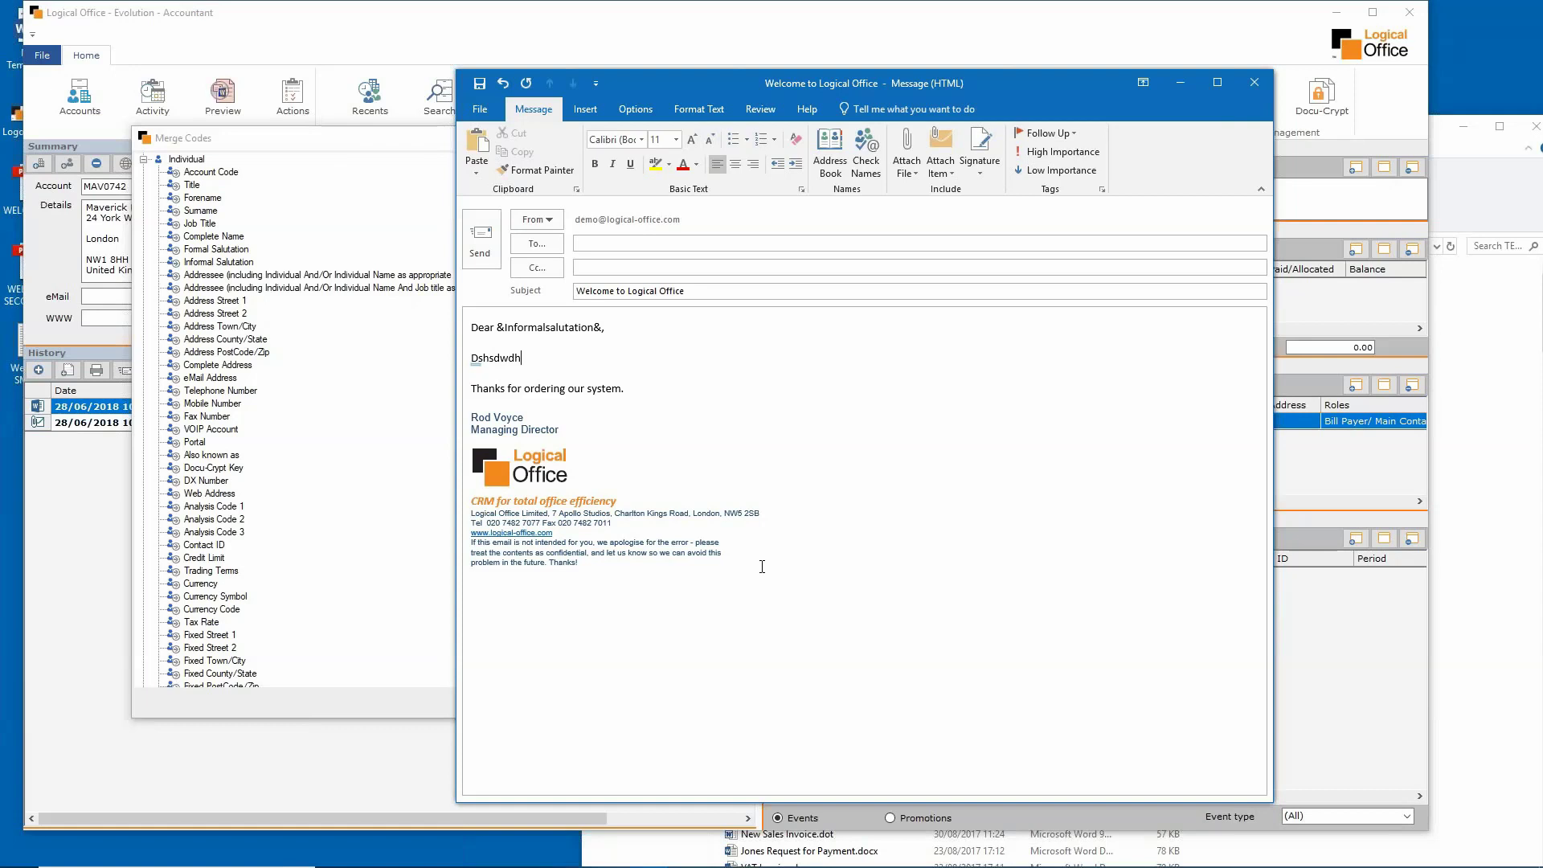
pyautogui.hotkey('ctrl', 'z')
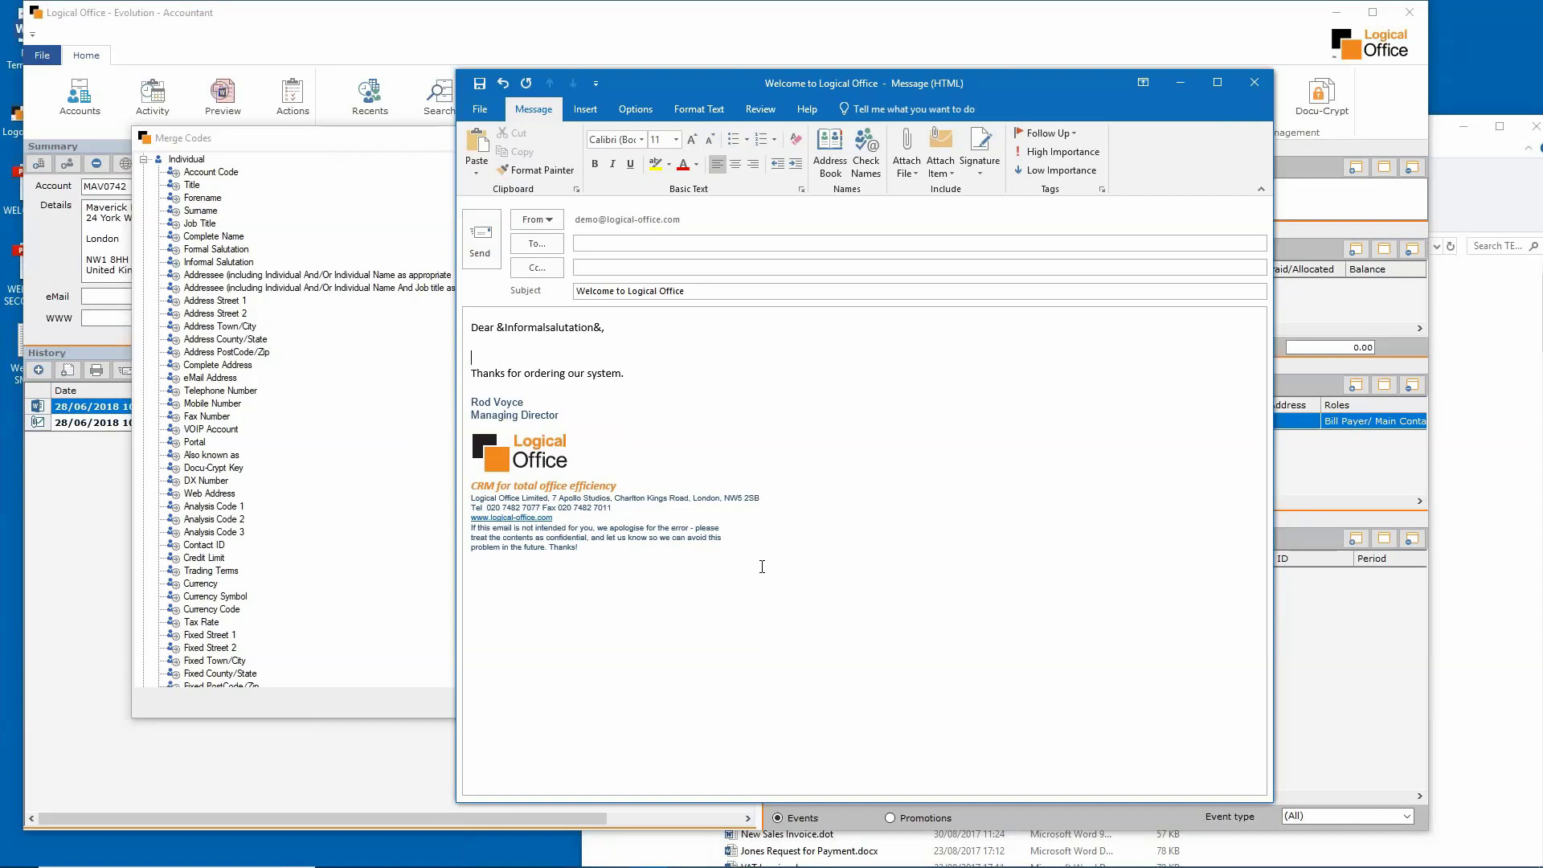
pyautogui.hotkey('ctrl', 'z')
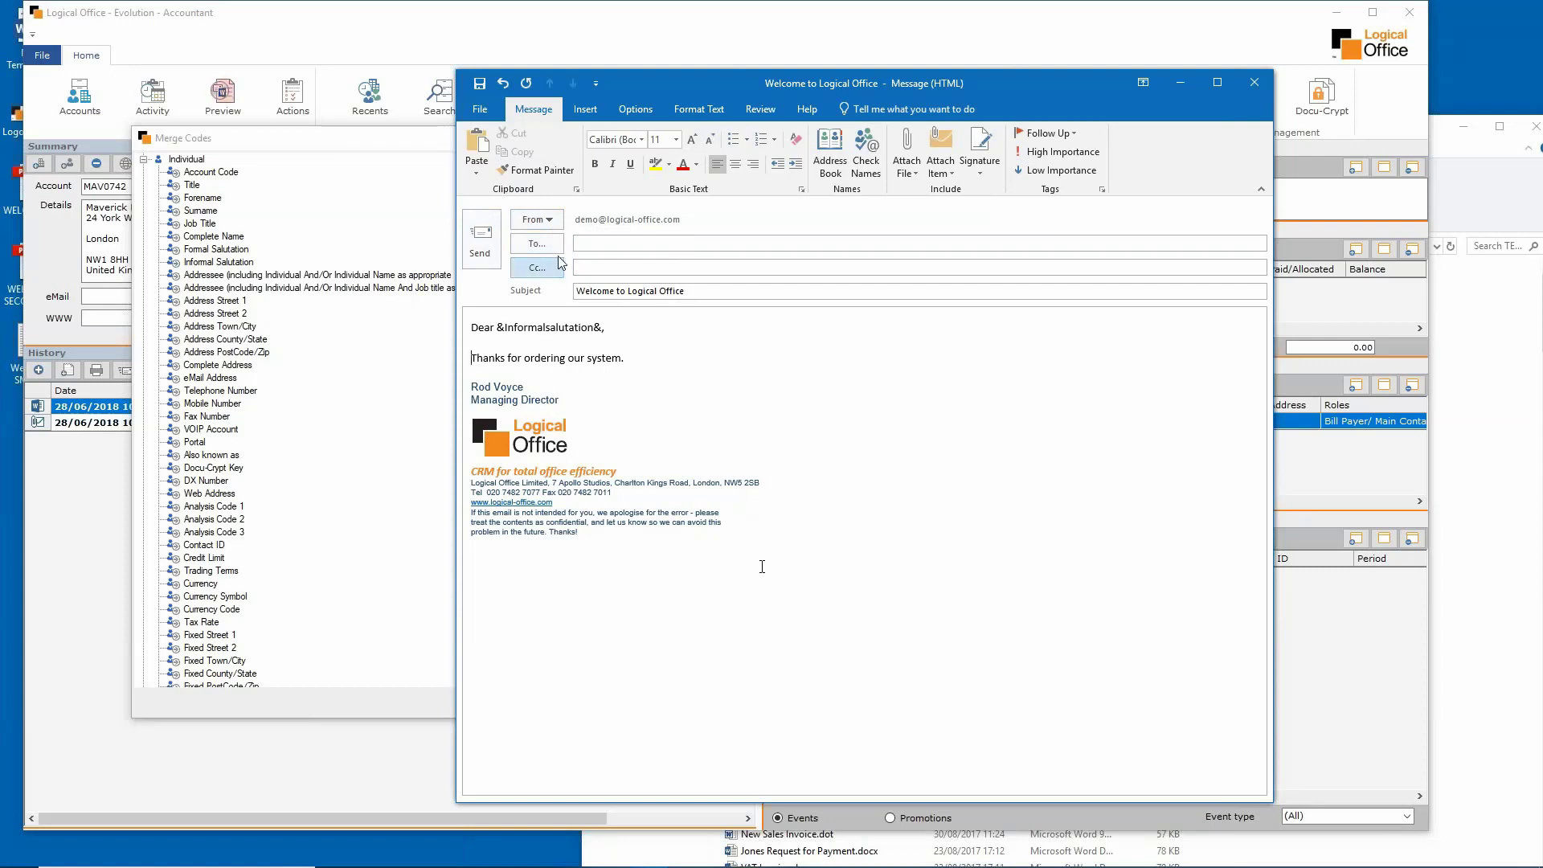
# - Examine the sender accounts available for the email, keeping the demo account, and highlight the disclaimer text in the signature
pyautogui.click(549, 220)
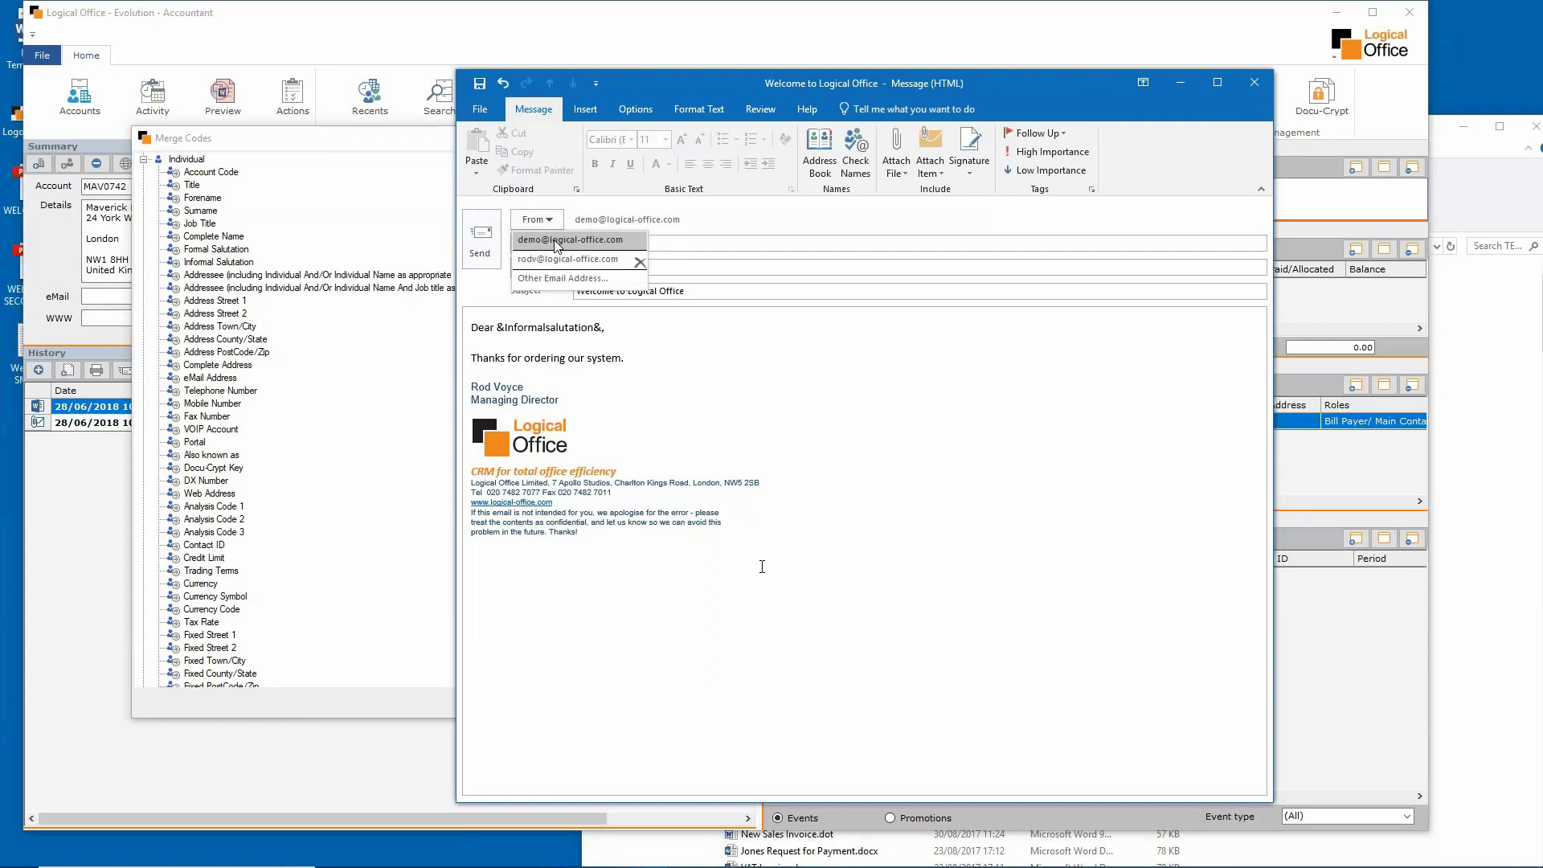
pyautogui.click(555, 241)
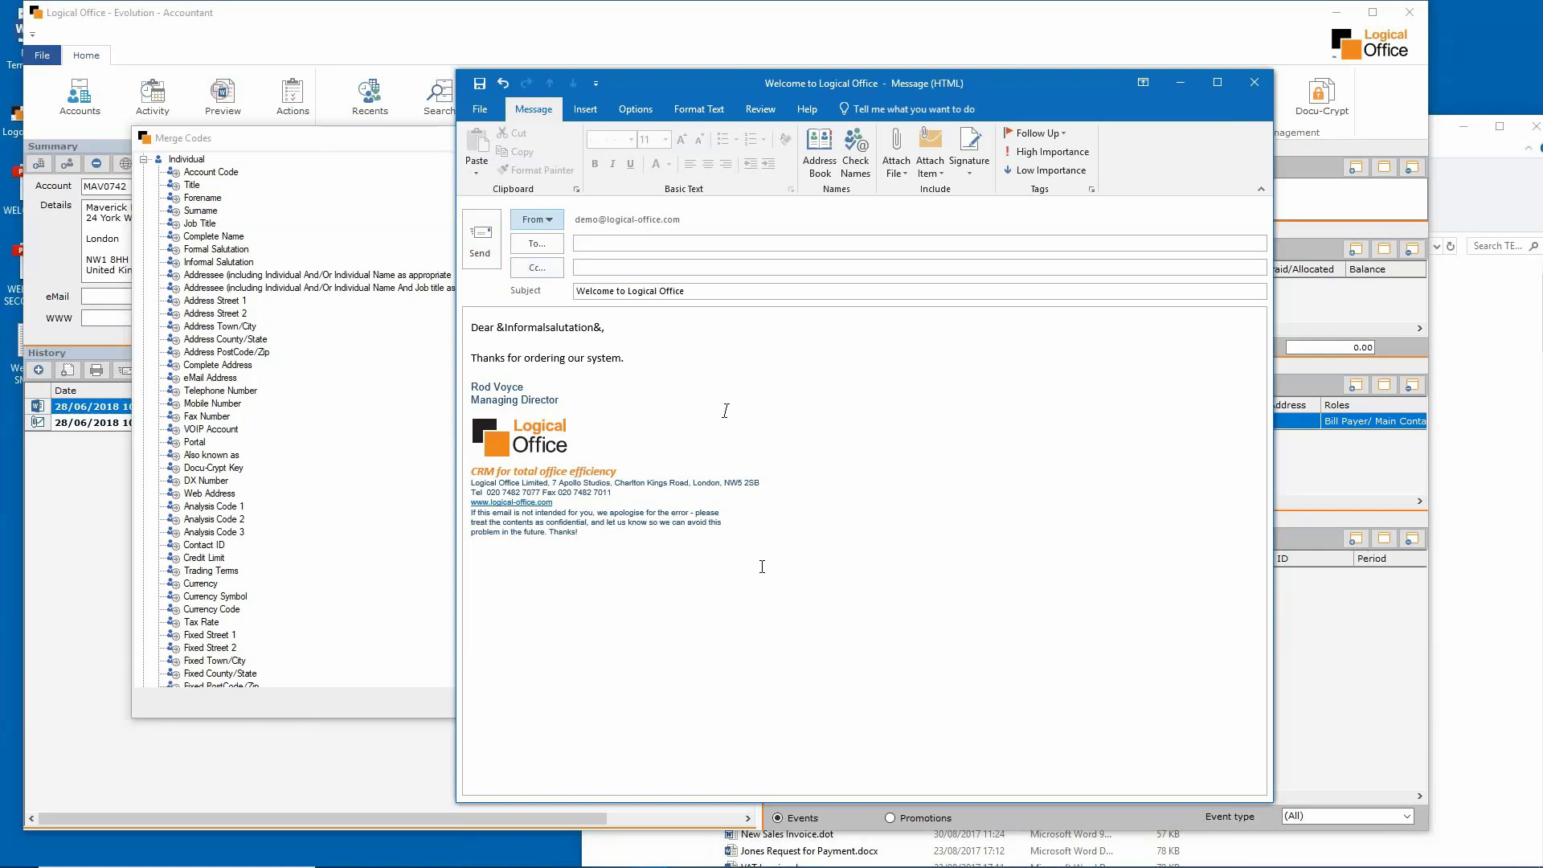
pyautogui.click(553, 221)
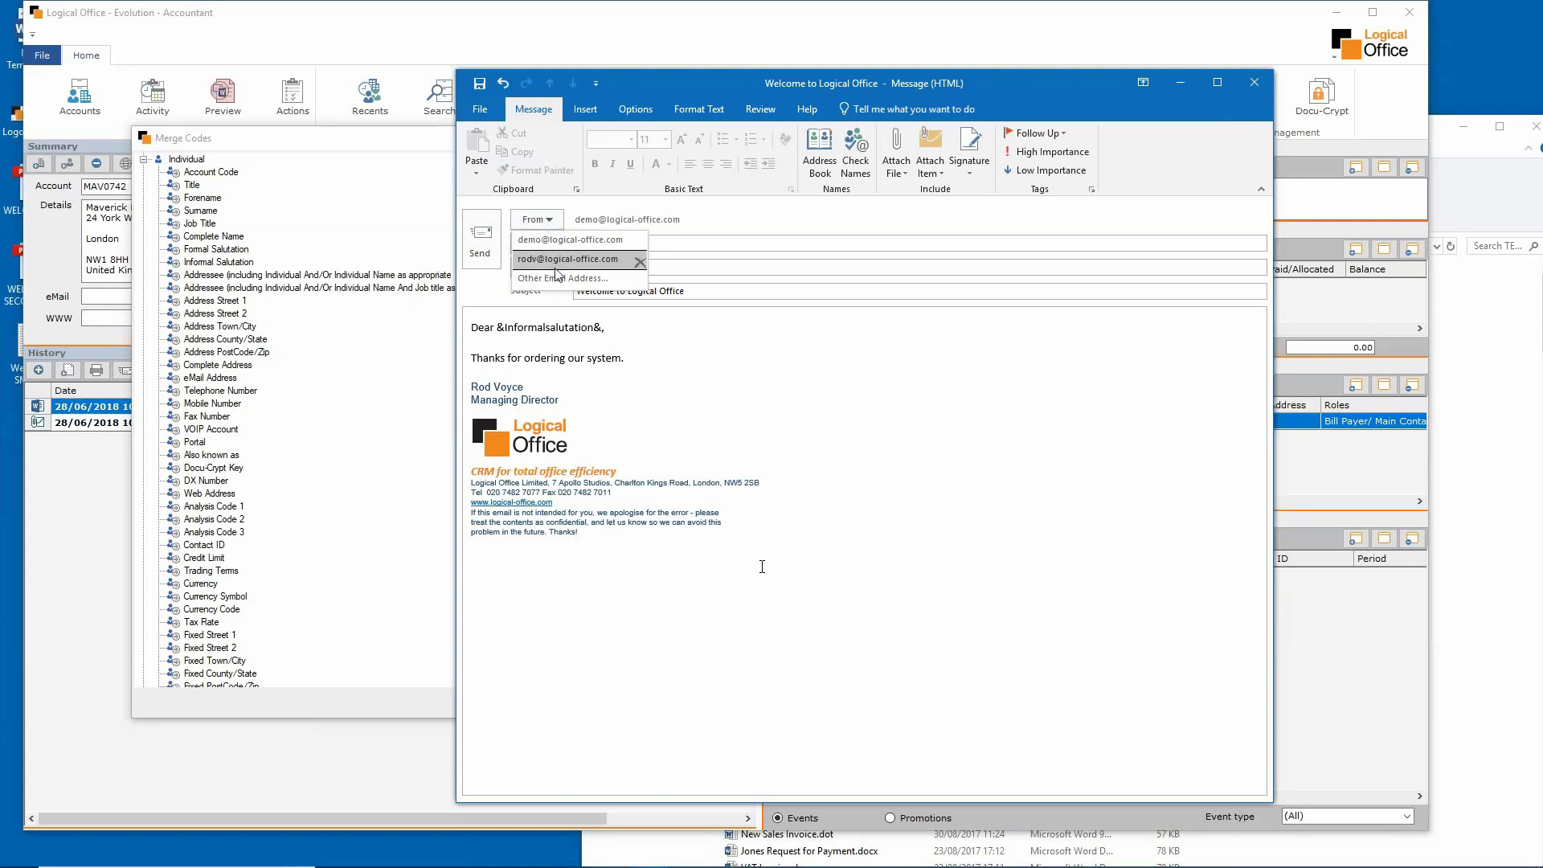
pyautogui.click(557, 246)
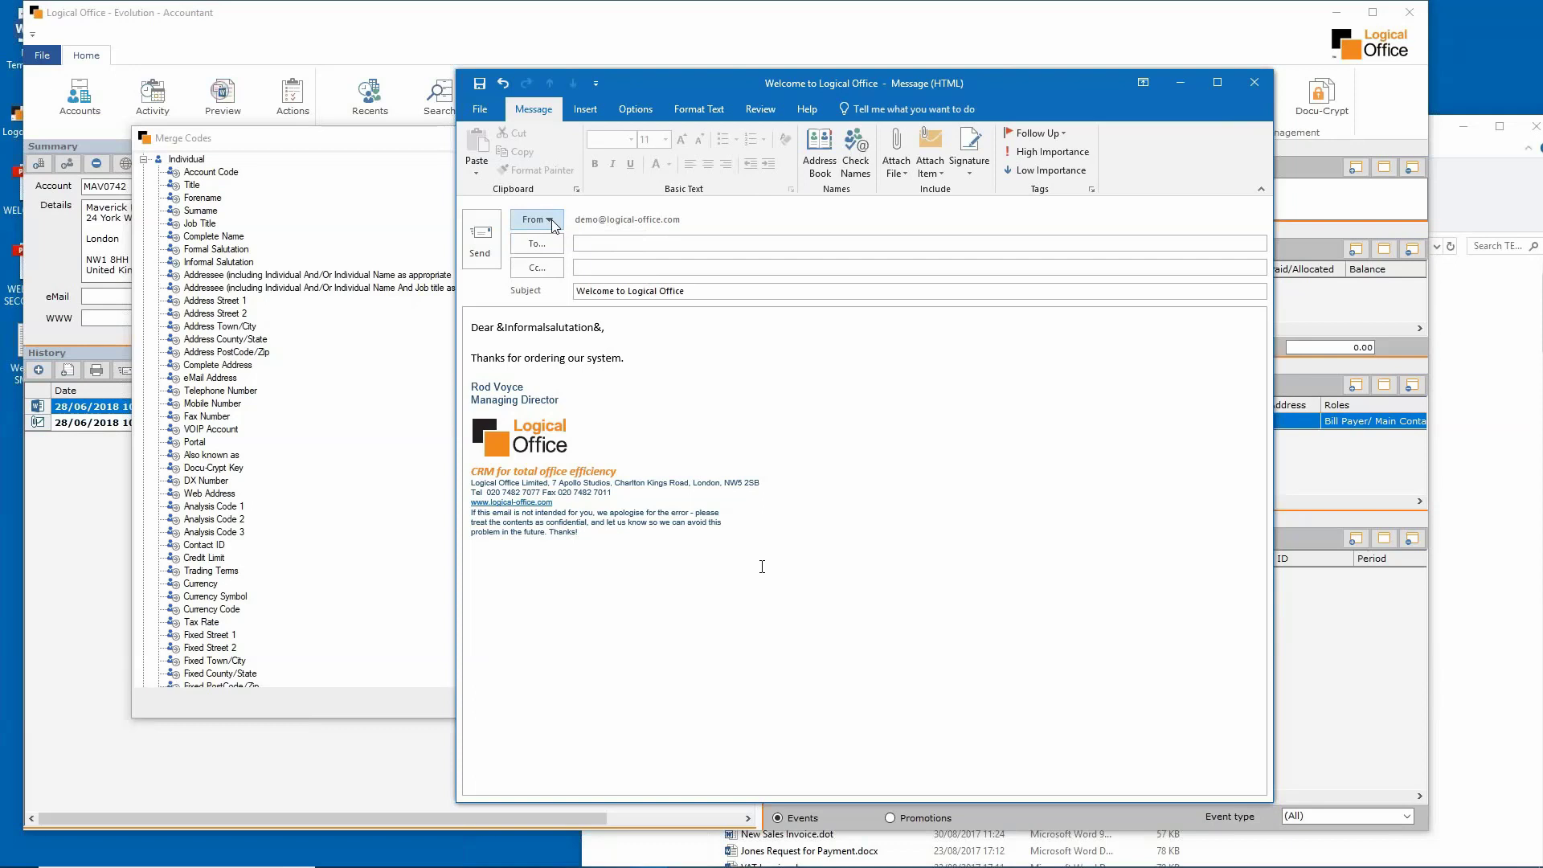
pyautogui.moveTo(521, 513); pyautogui.dragTo(699, 539)
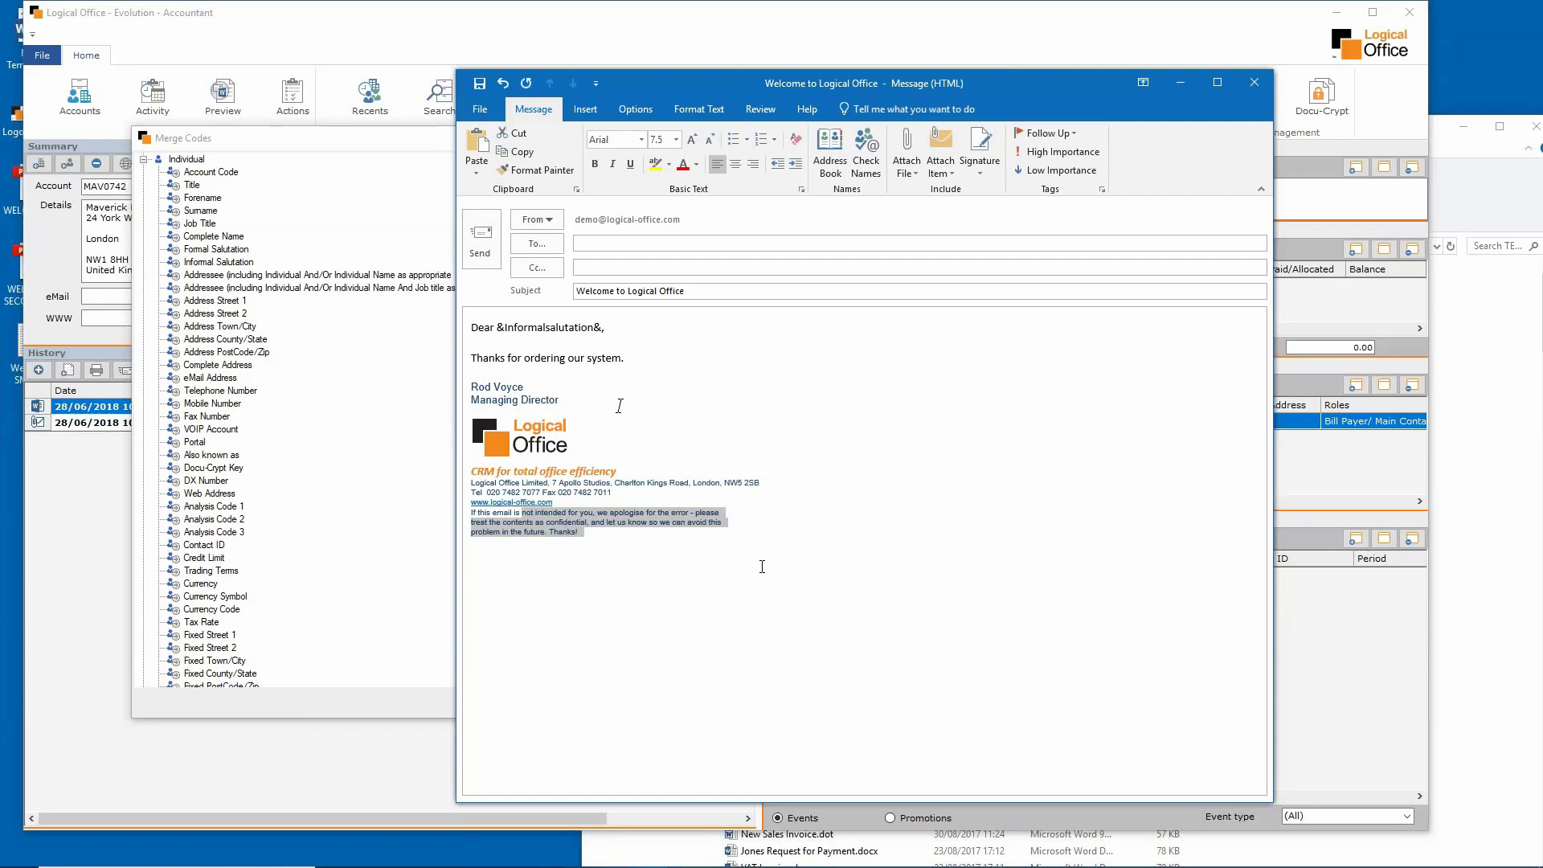
pyautogui.moveTo(809, 866)
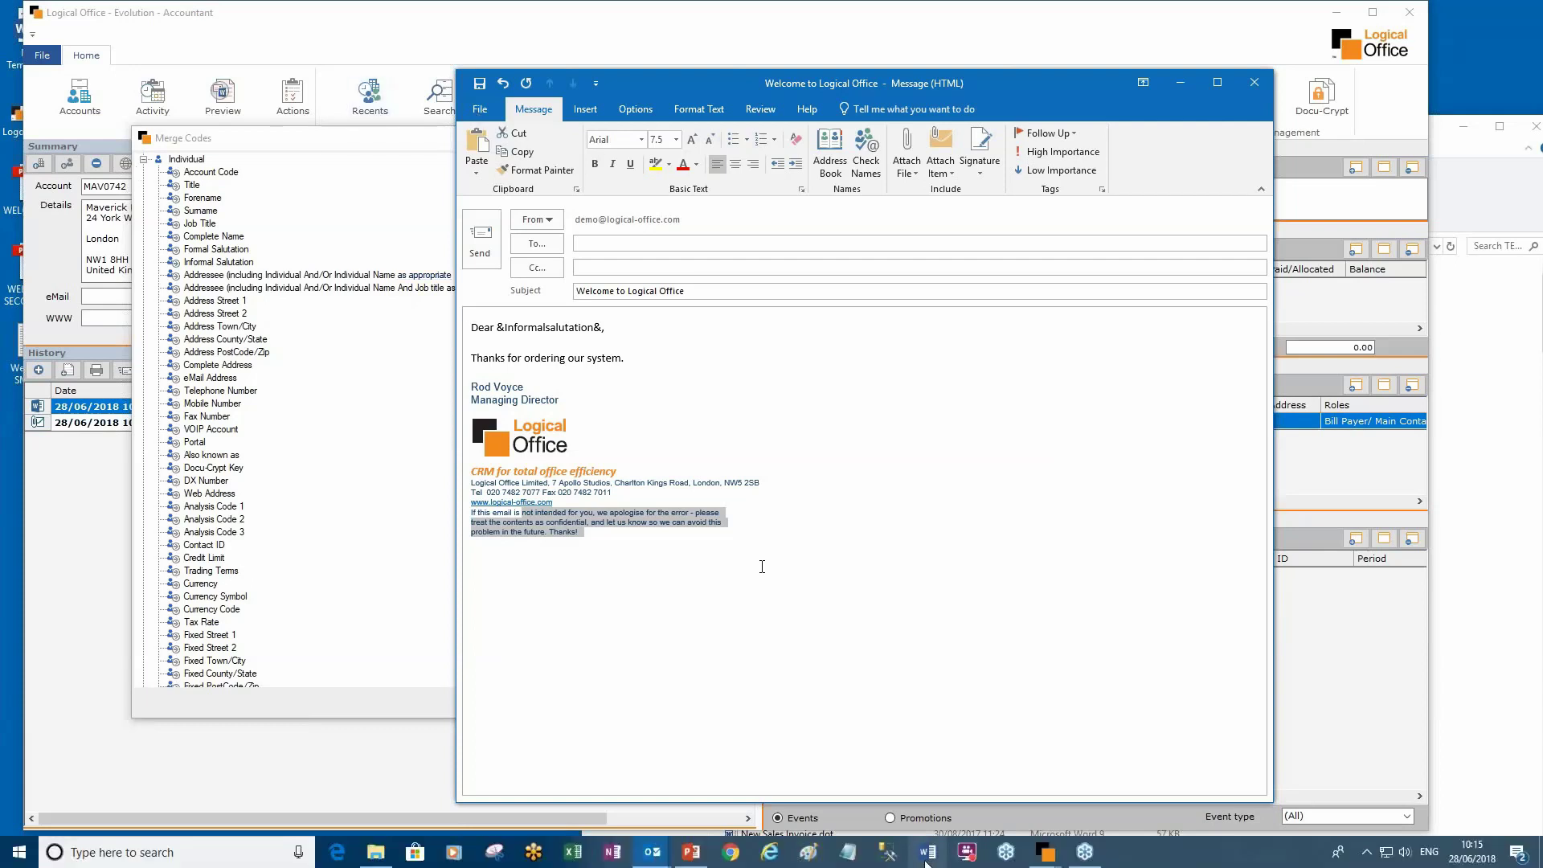
# - Open the signature settings in Outlook's mail options and look at the prompt for naming a new signature, then cancel it
pyautogui.moveTo(647, 860)
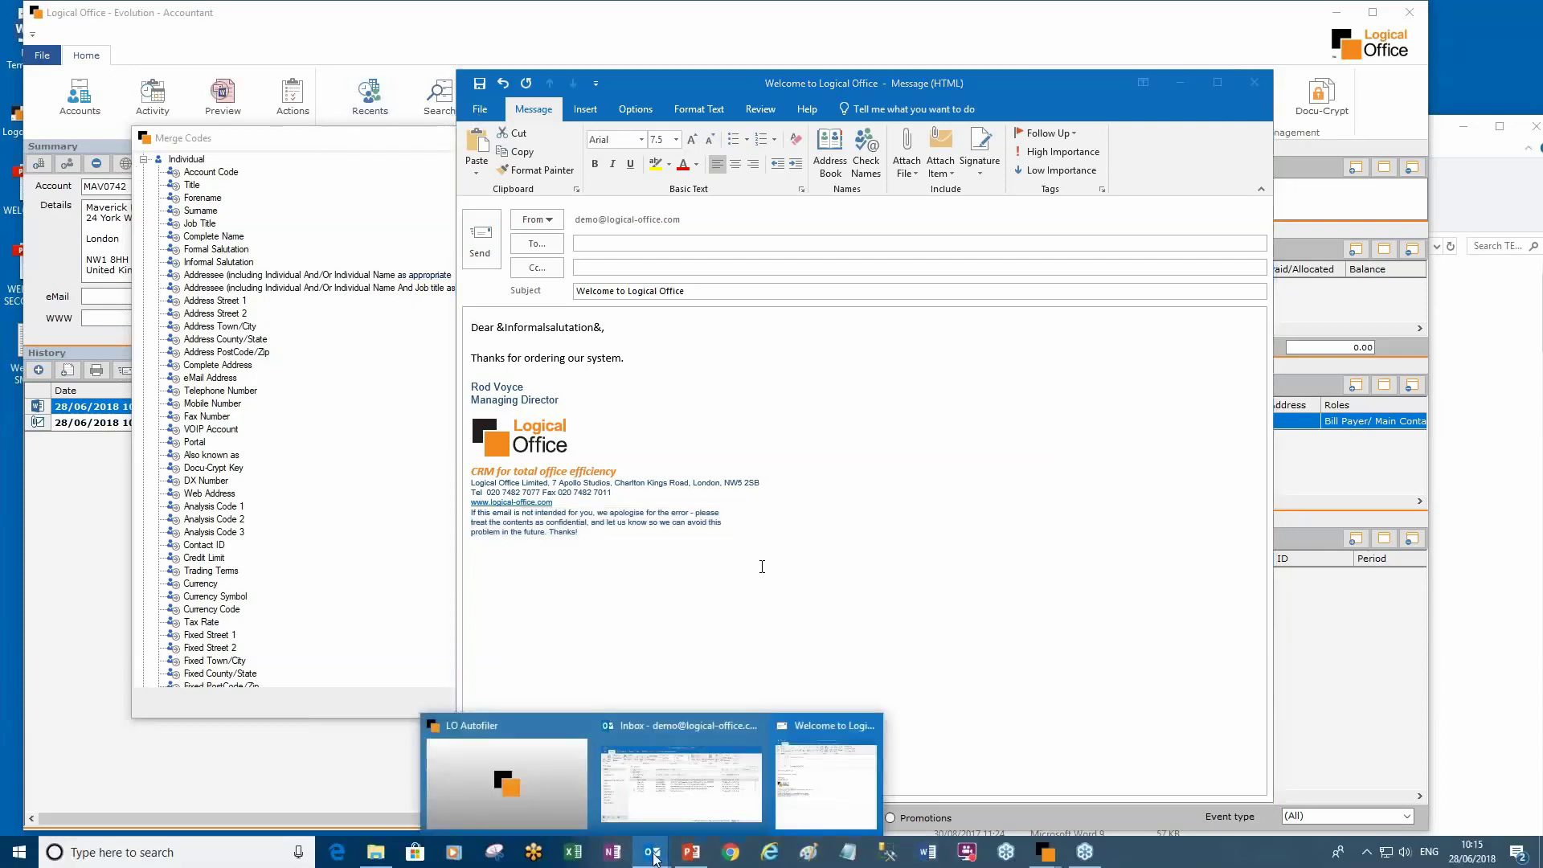
pyautogui.click(682, 775)
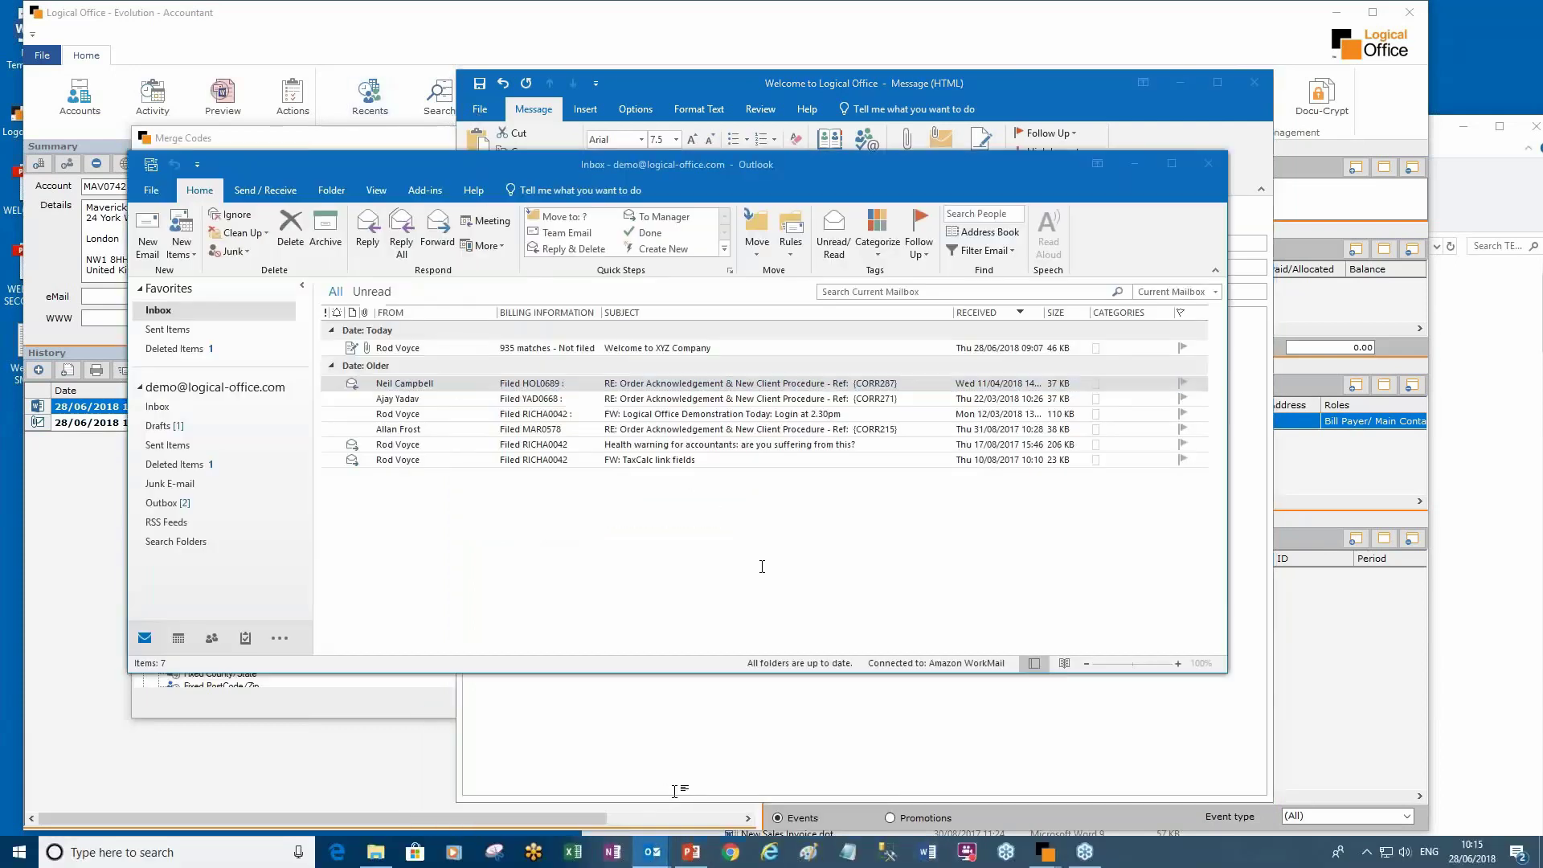
pyautogui.click(151, 189)
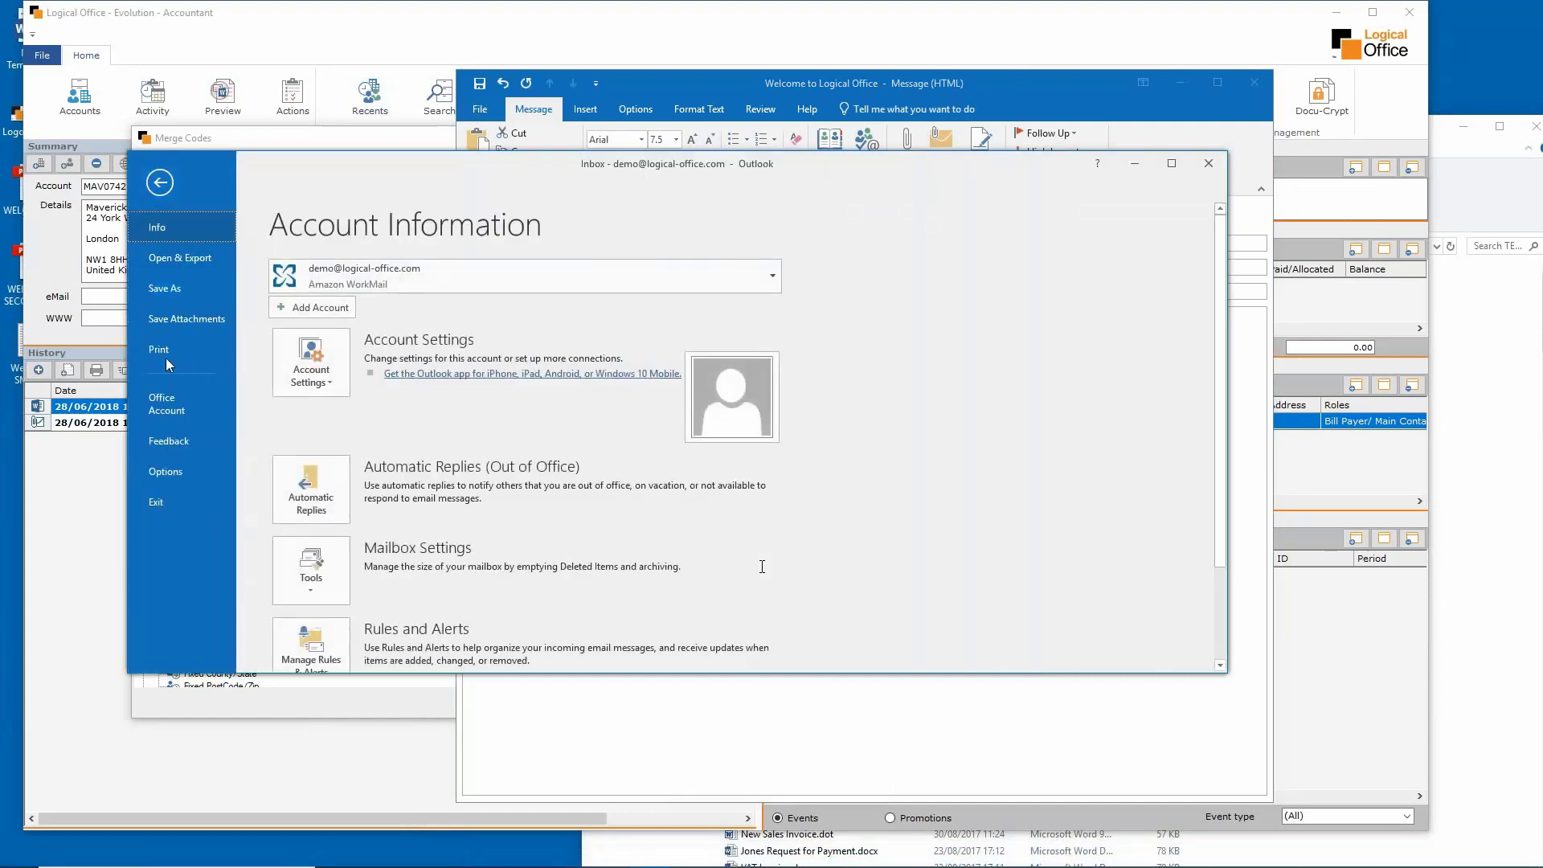
pyautogui.click(182, 469)
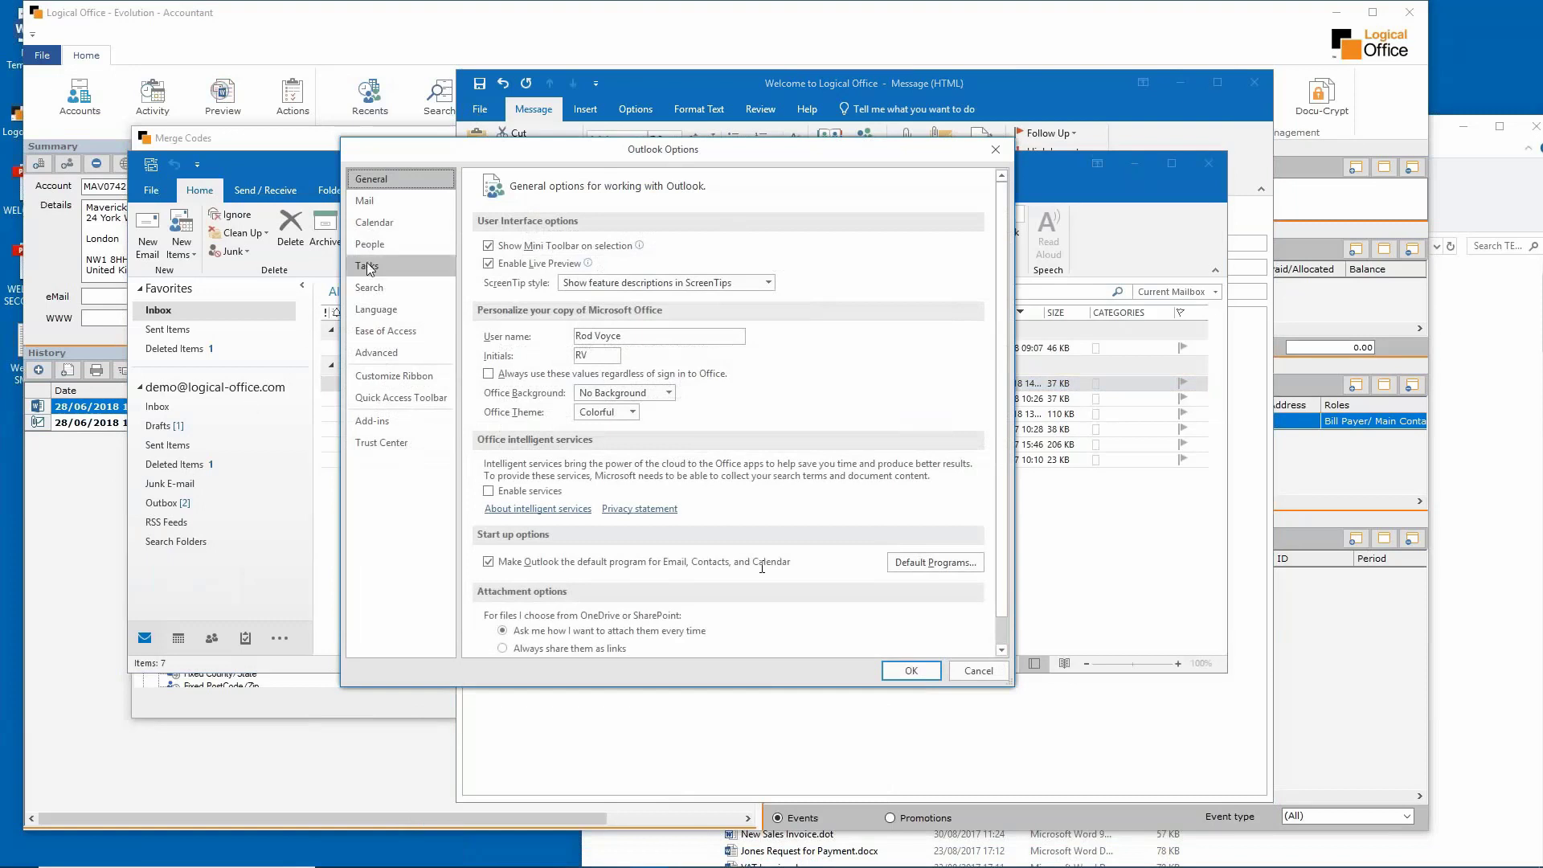
pyautogui.click(377, 199)
pyautogui.click(947, 364)
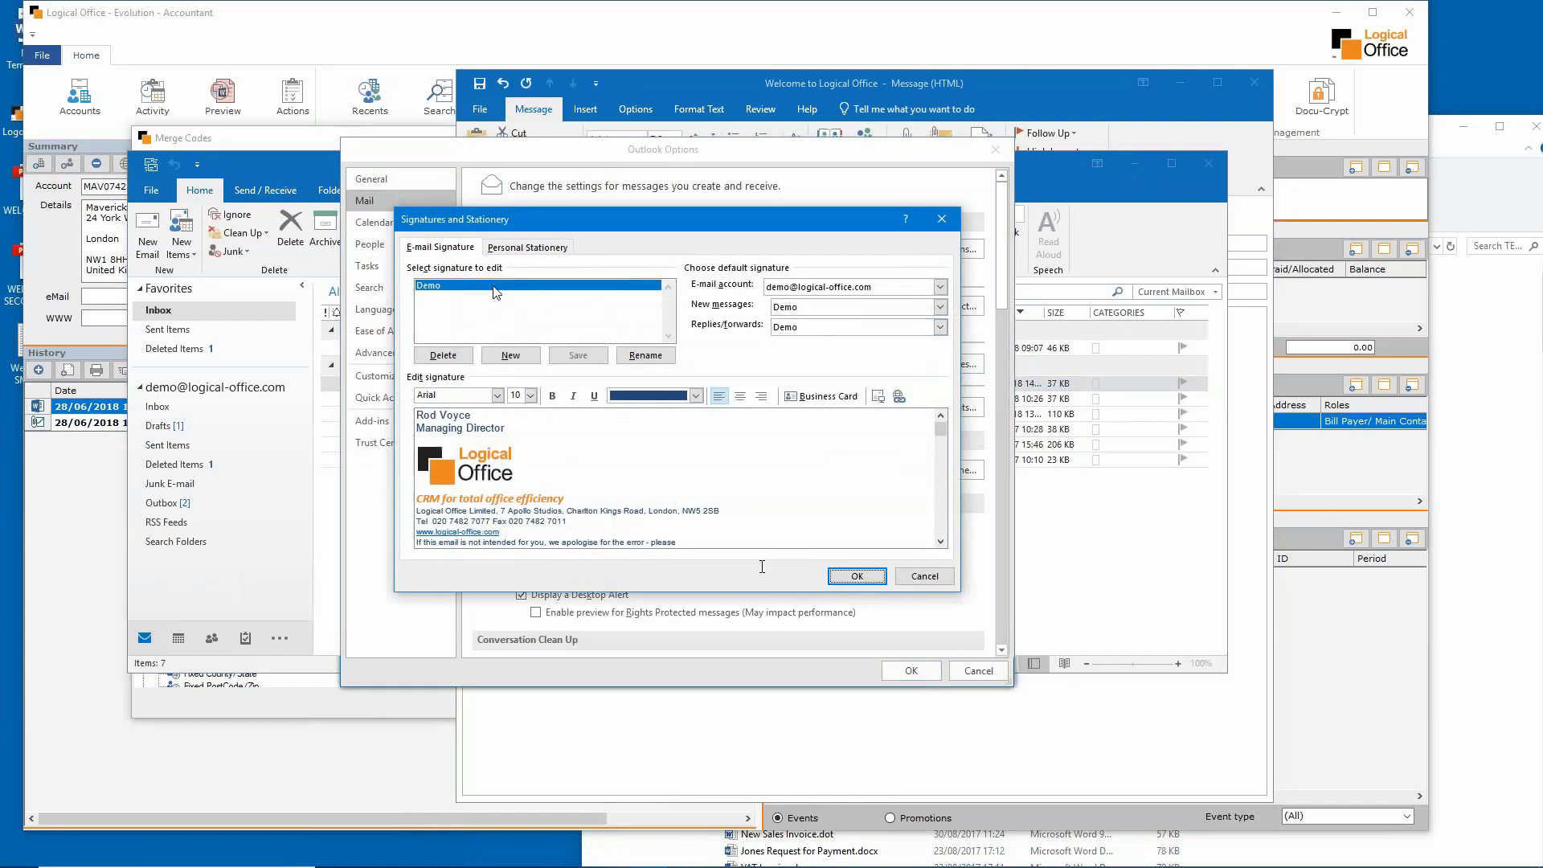
pyautogui.click(508, 356)
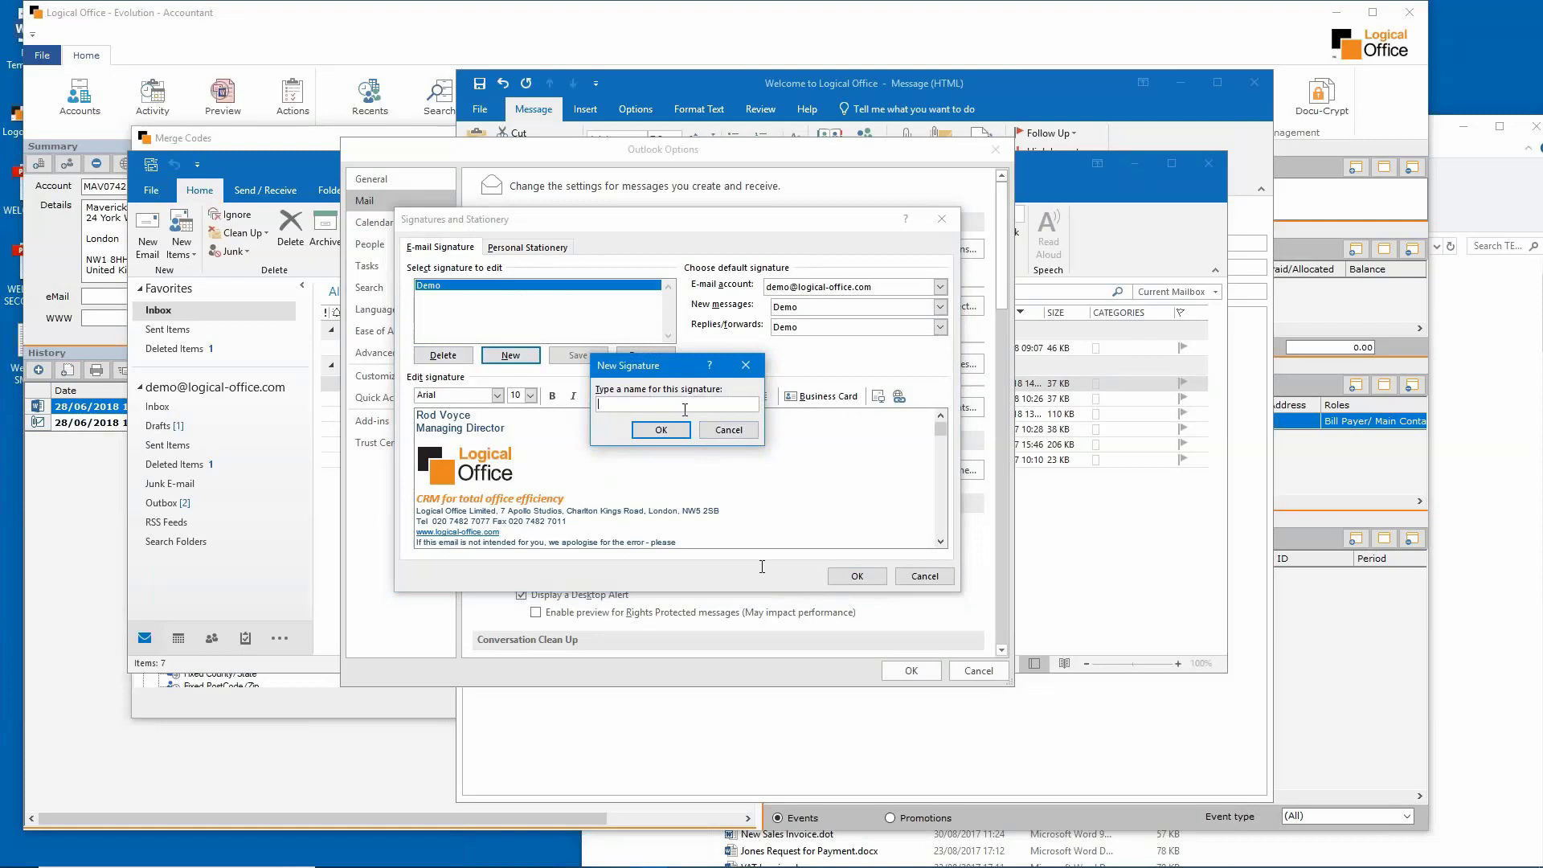
pyautogui.click(722, 430)
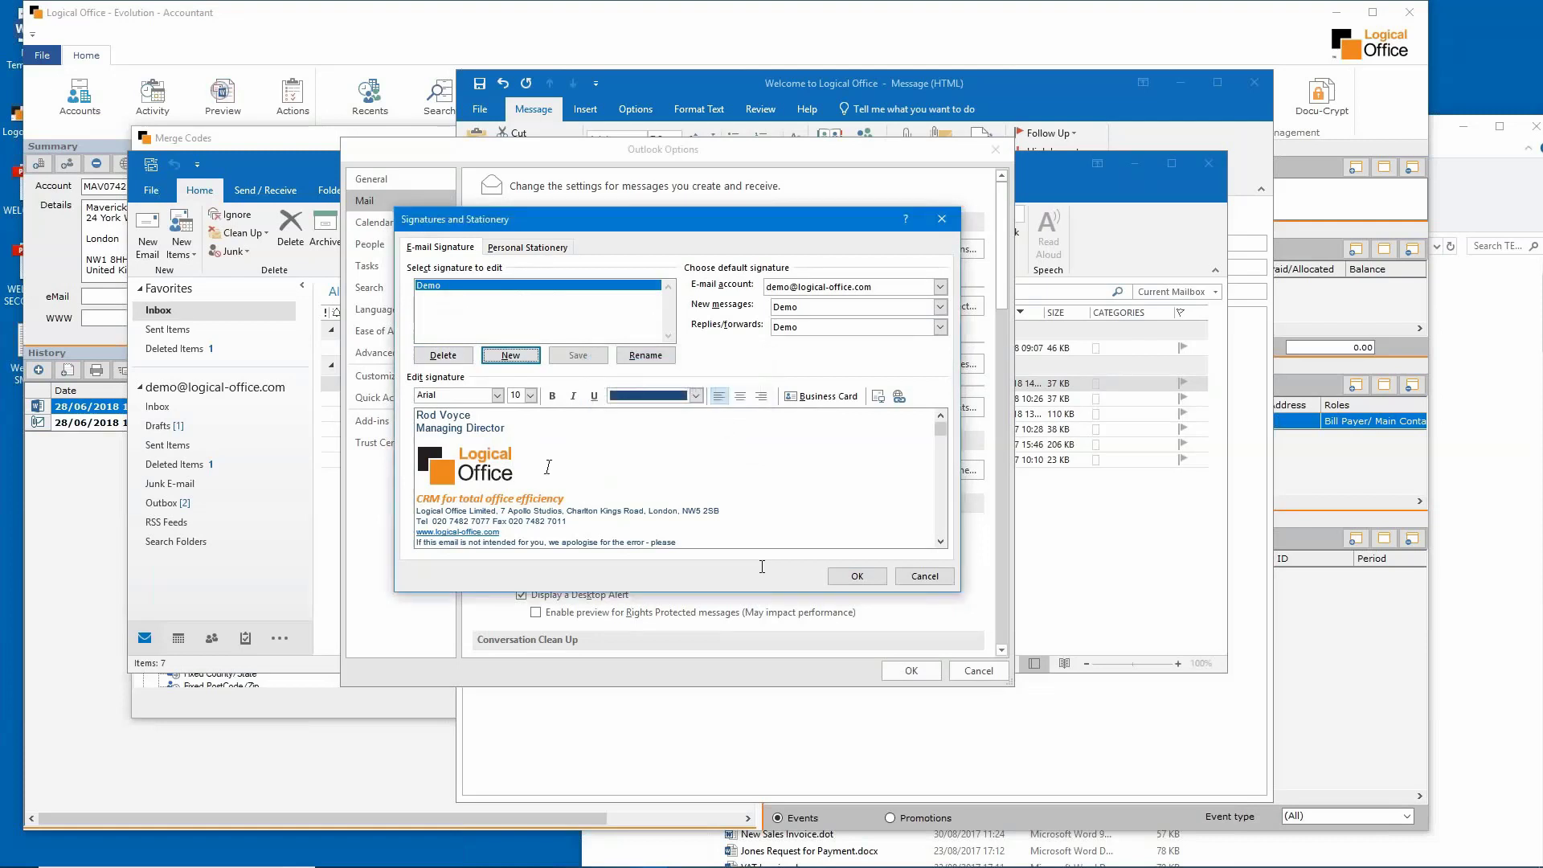
# - Highlight the Demo signature's content, close the options, and check the automatic signature on a blank new email
pyautogui.moveTo(688, 543)
pyautogui.mouseDown()
pyautogui.moveTo(415, 438)
pyautogui.moveTo(415, 413)
pyautogui.mouseUp()
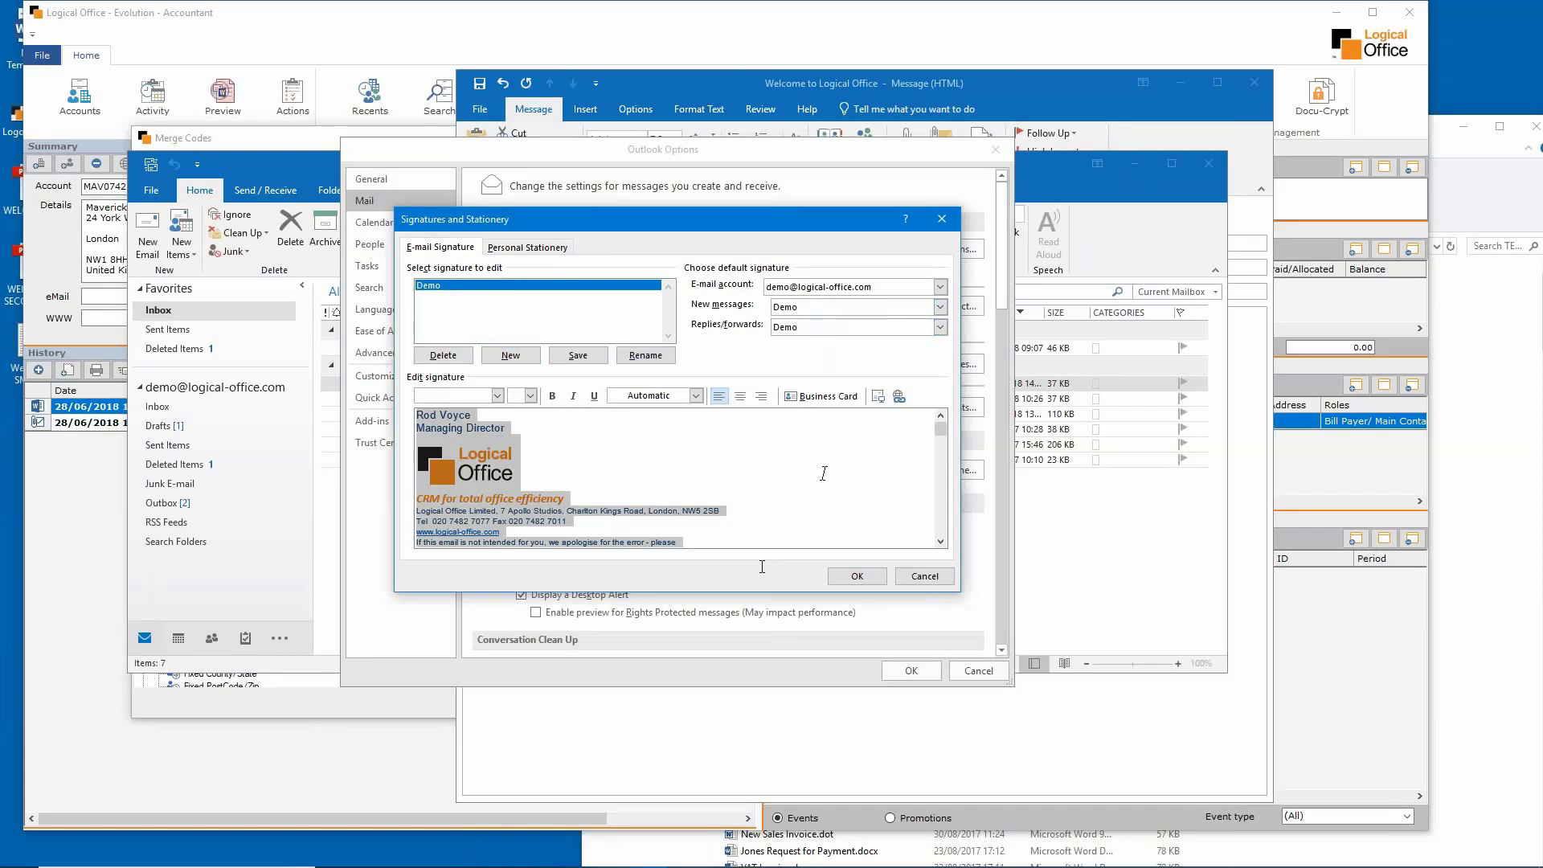
pyautogui.click(857, 576)
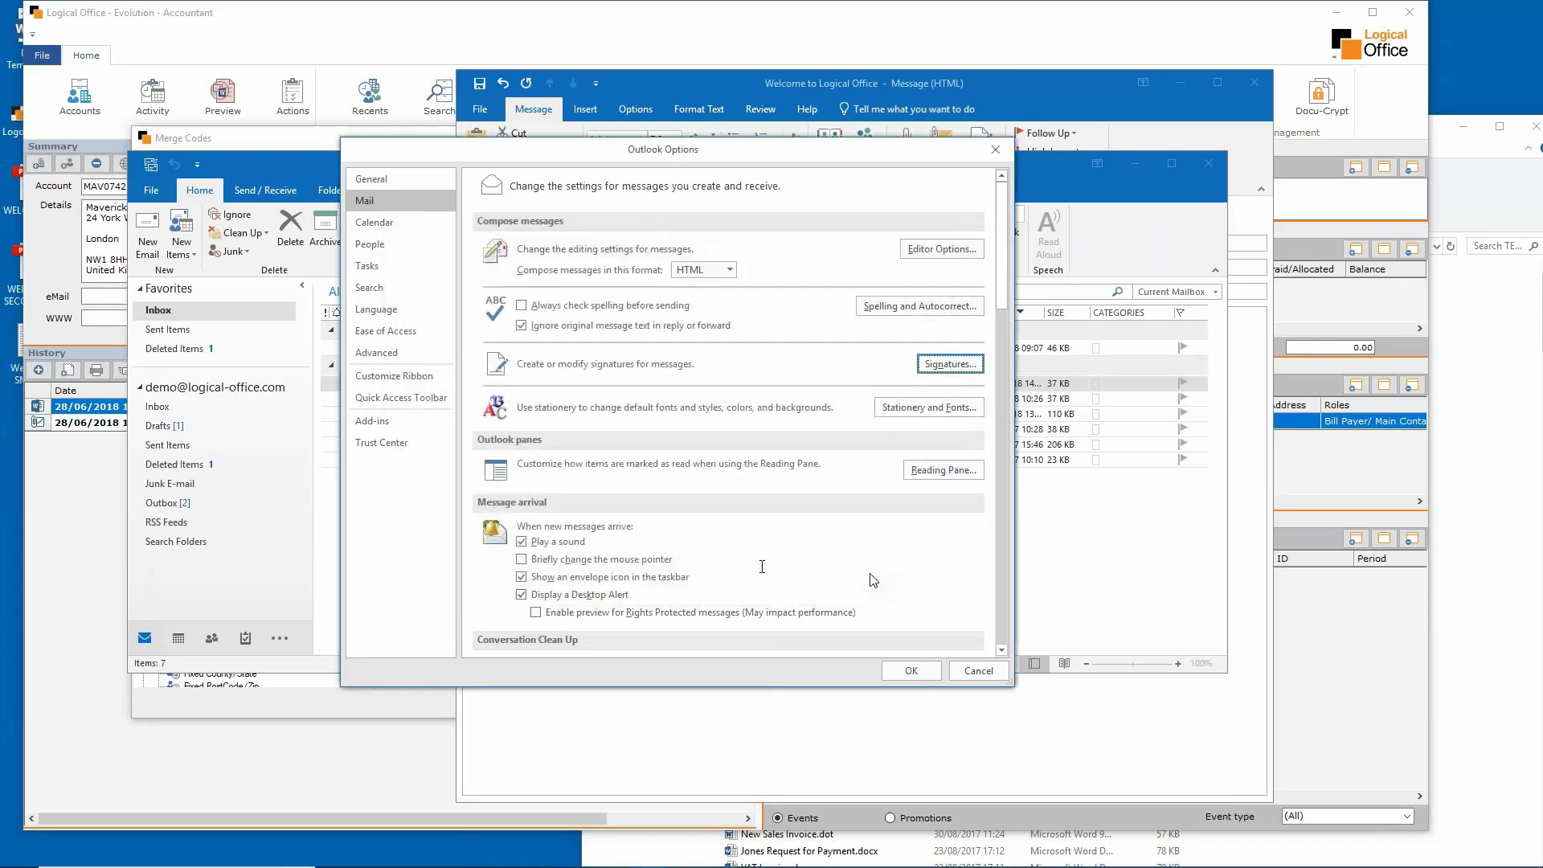
pyautogui.click(912, 671)
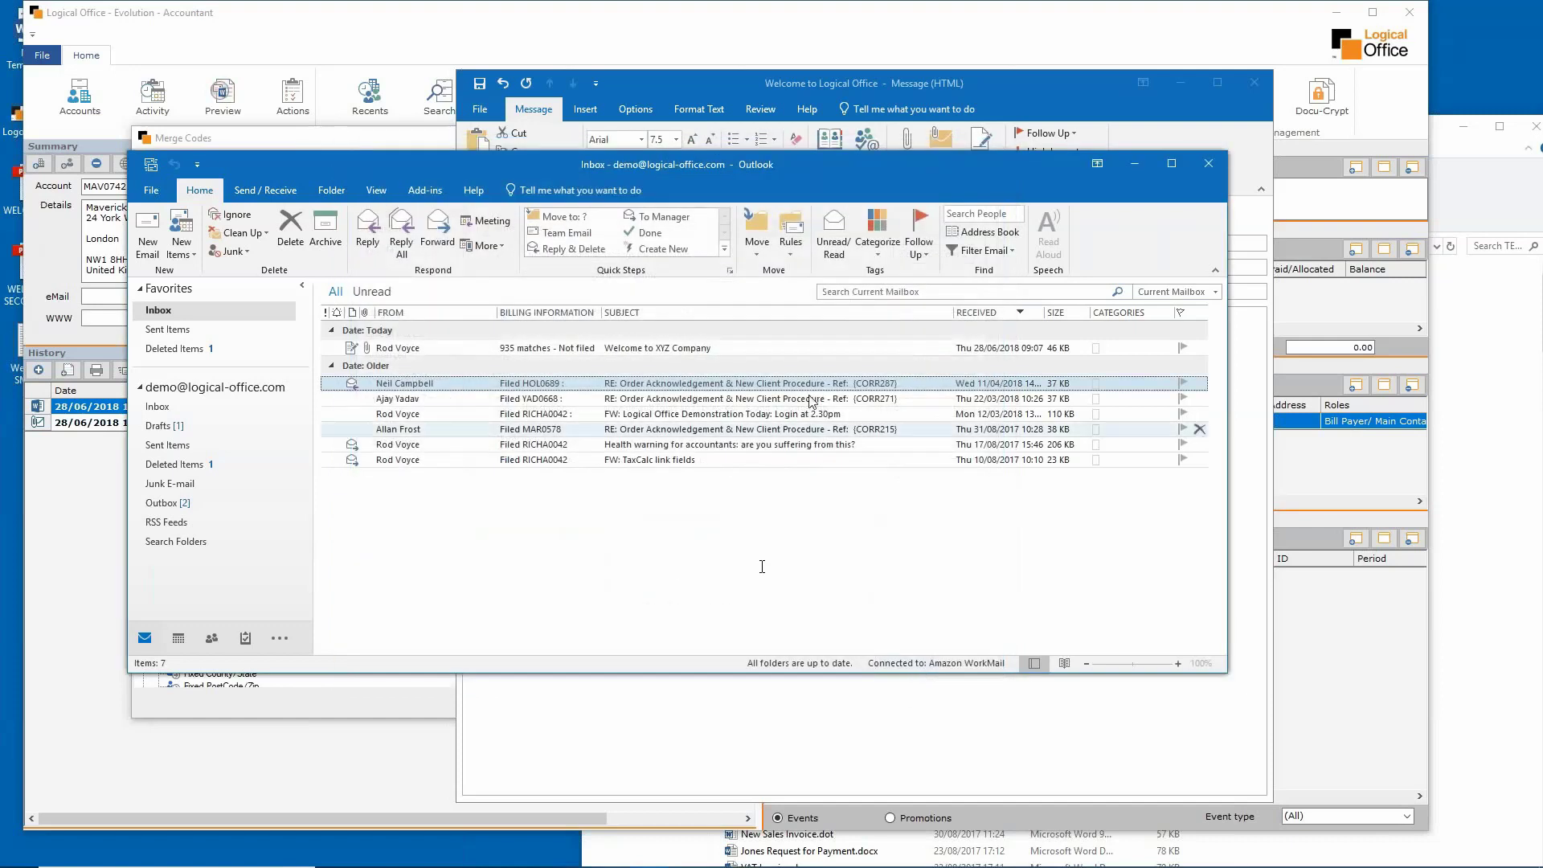
pyautogui.click(147, 229)
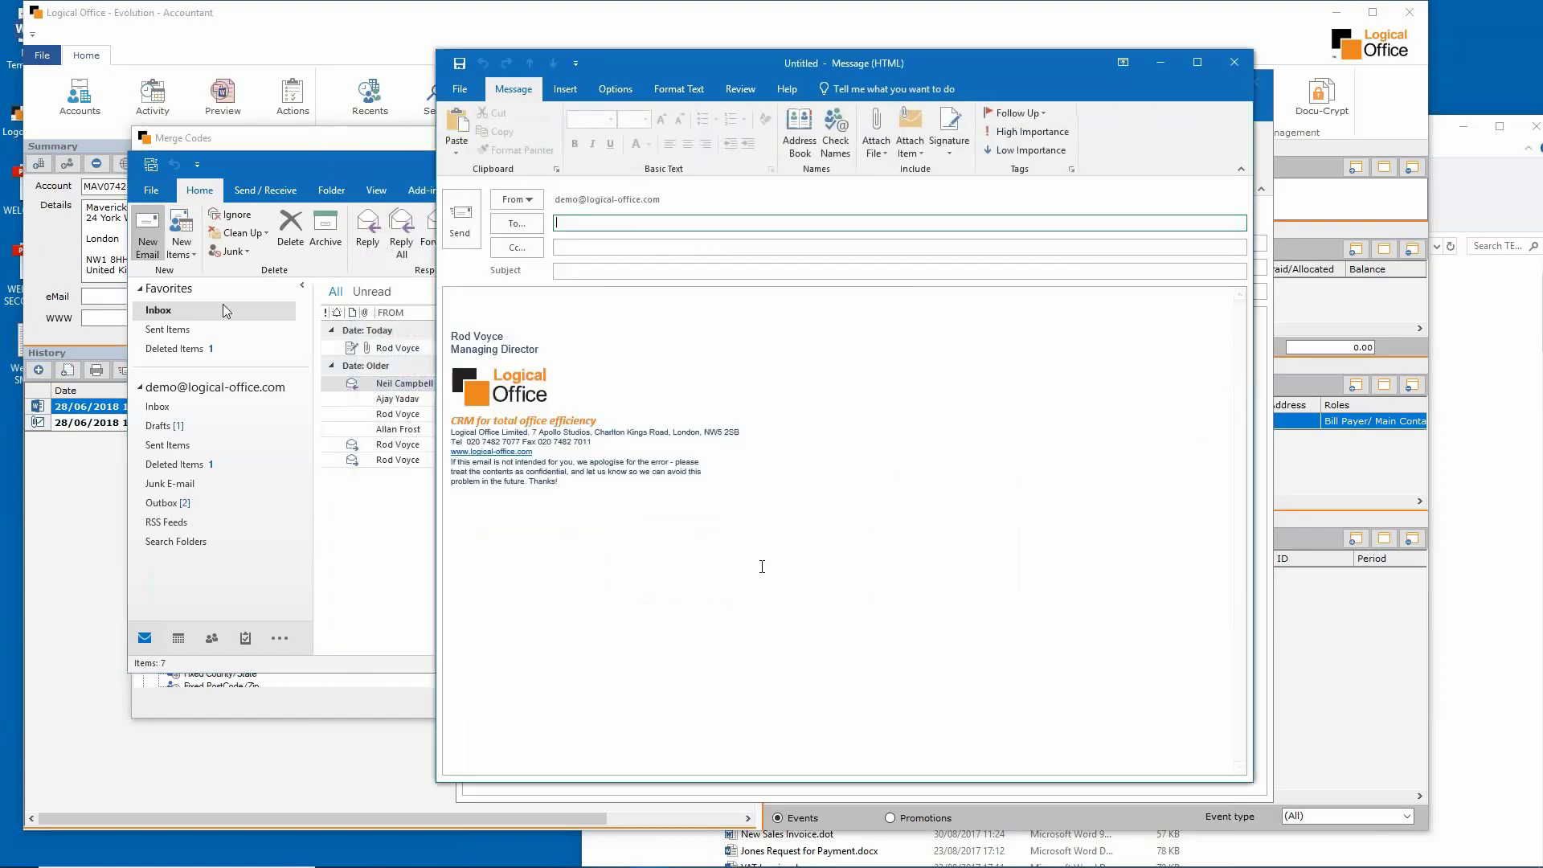
pyautogui.click(1234, 62)
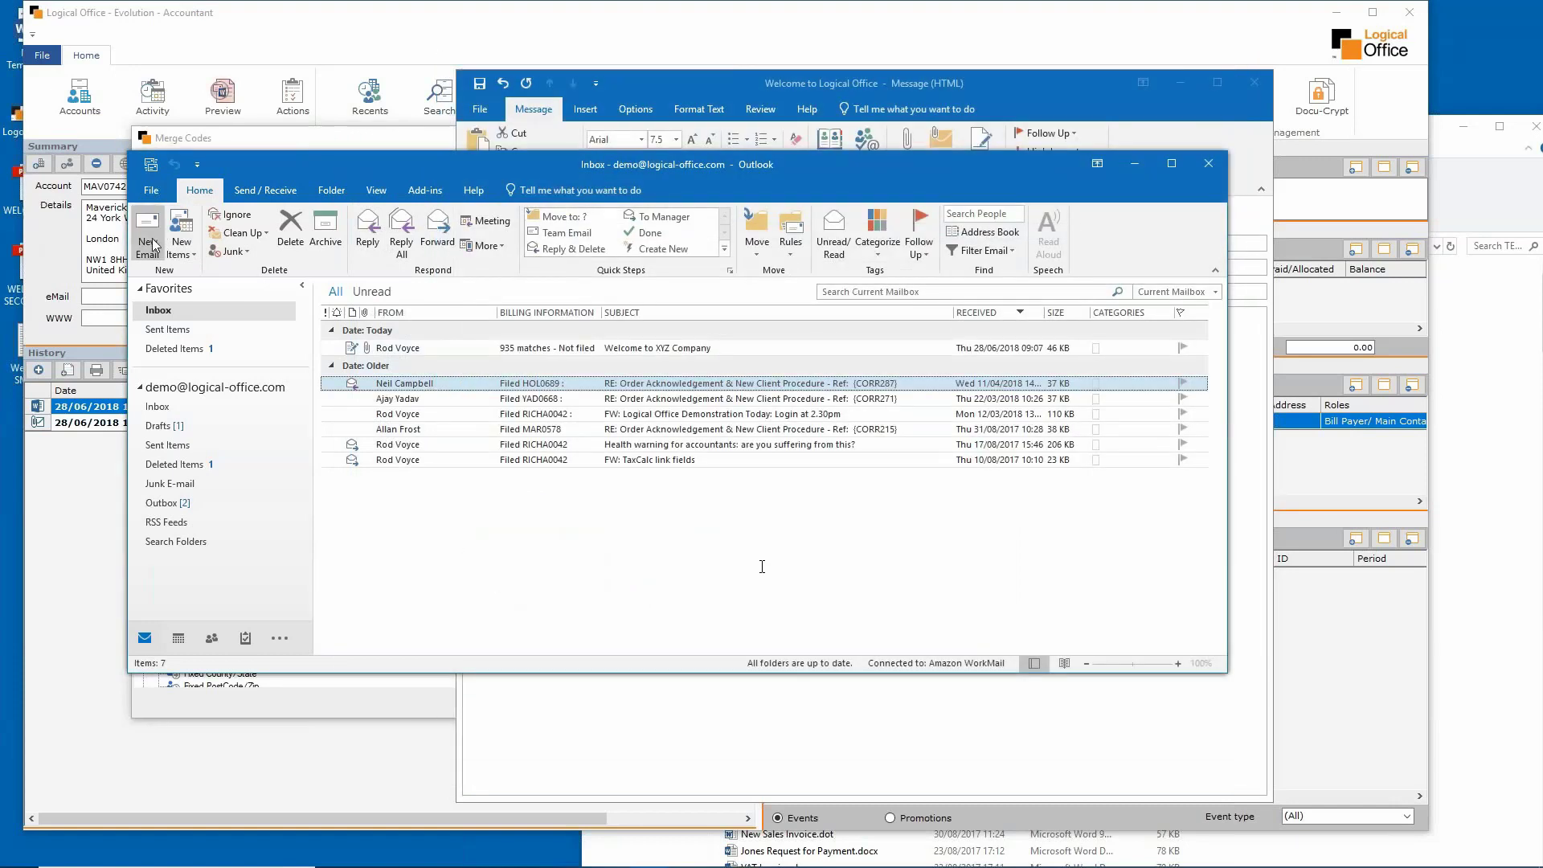
# - Show the Drafts folder, change the template email's subject to "Welcome to Logical Office V2", and save and close it as a draft
pyautogui.click(165, 426)
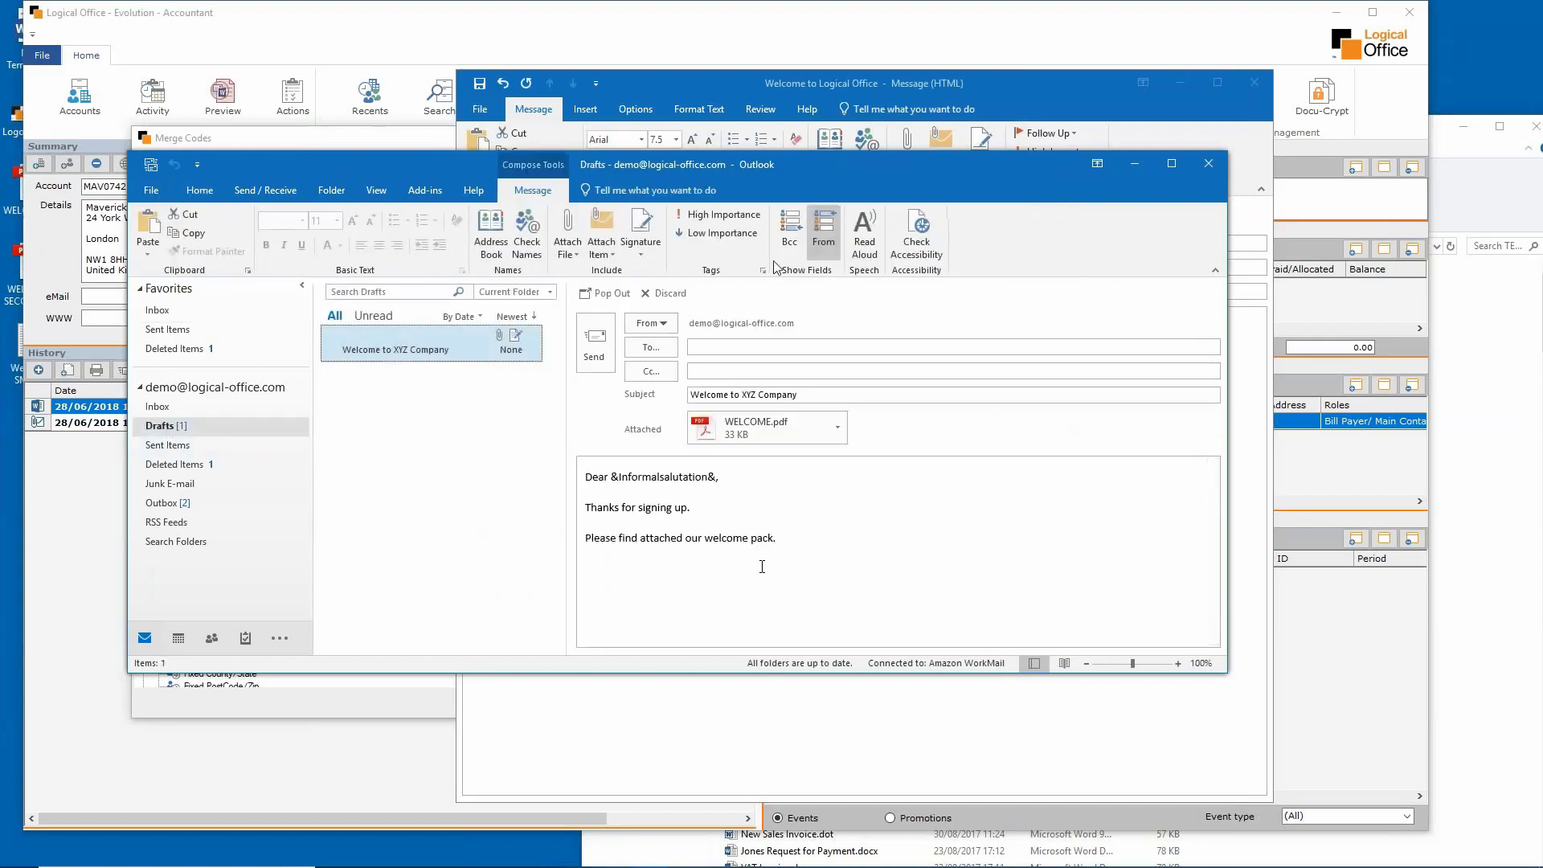
pyautogui.moveTo(826, 167); pyautogui.dragTo(836, 351)
pyautogui.moveTo(935, 84); pyautogui.dragTo(900, 54)
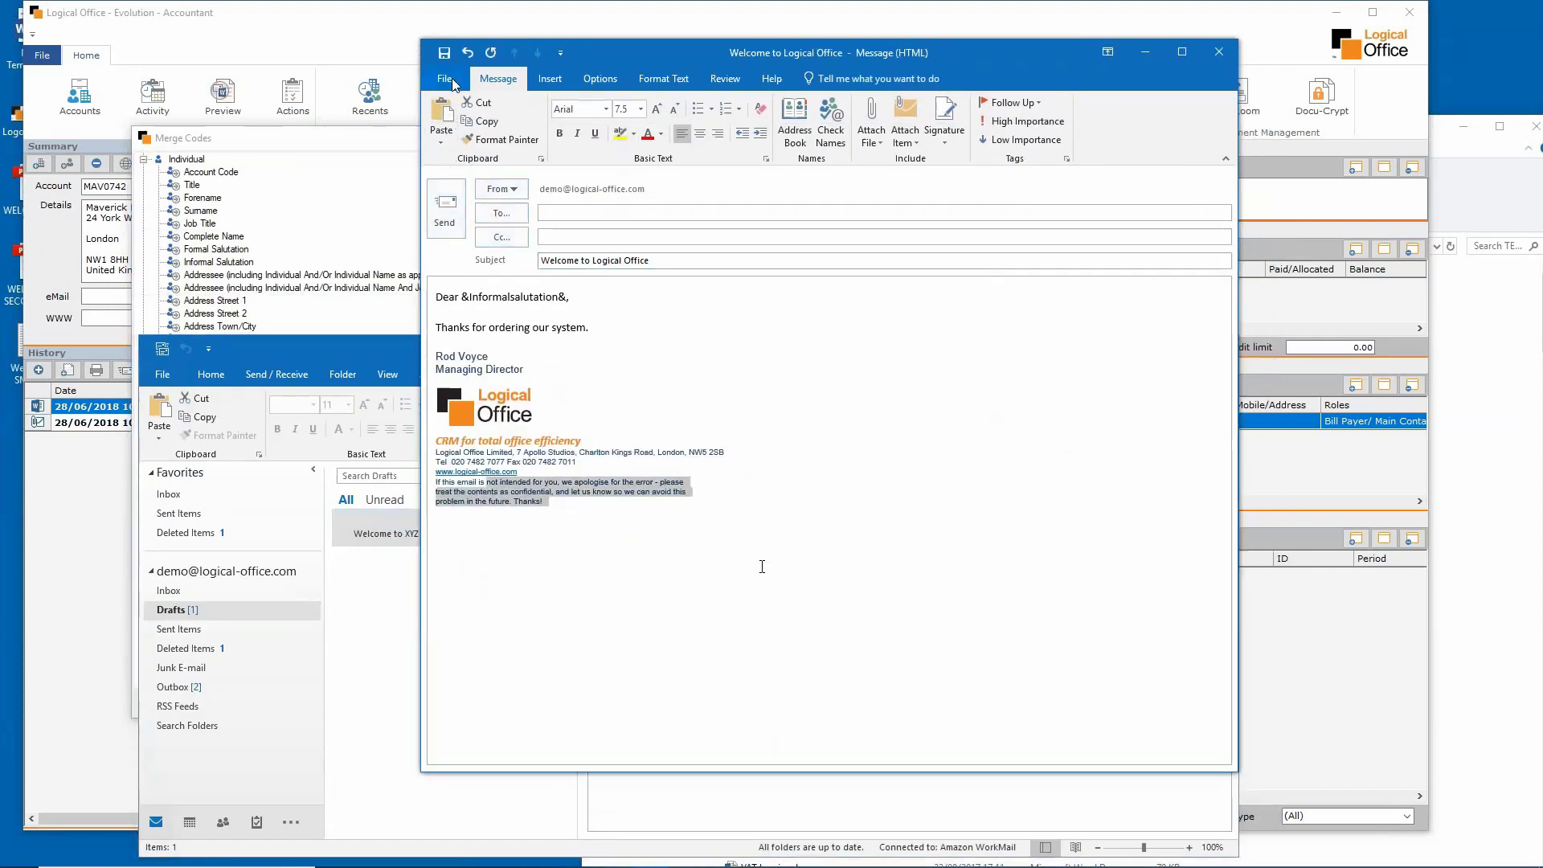
pyautogui.click(674, 259)
pyautogui.write('V2')
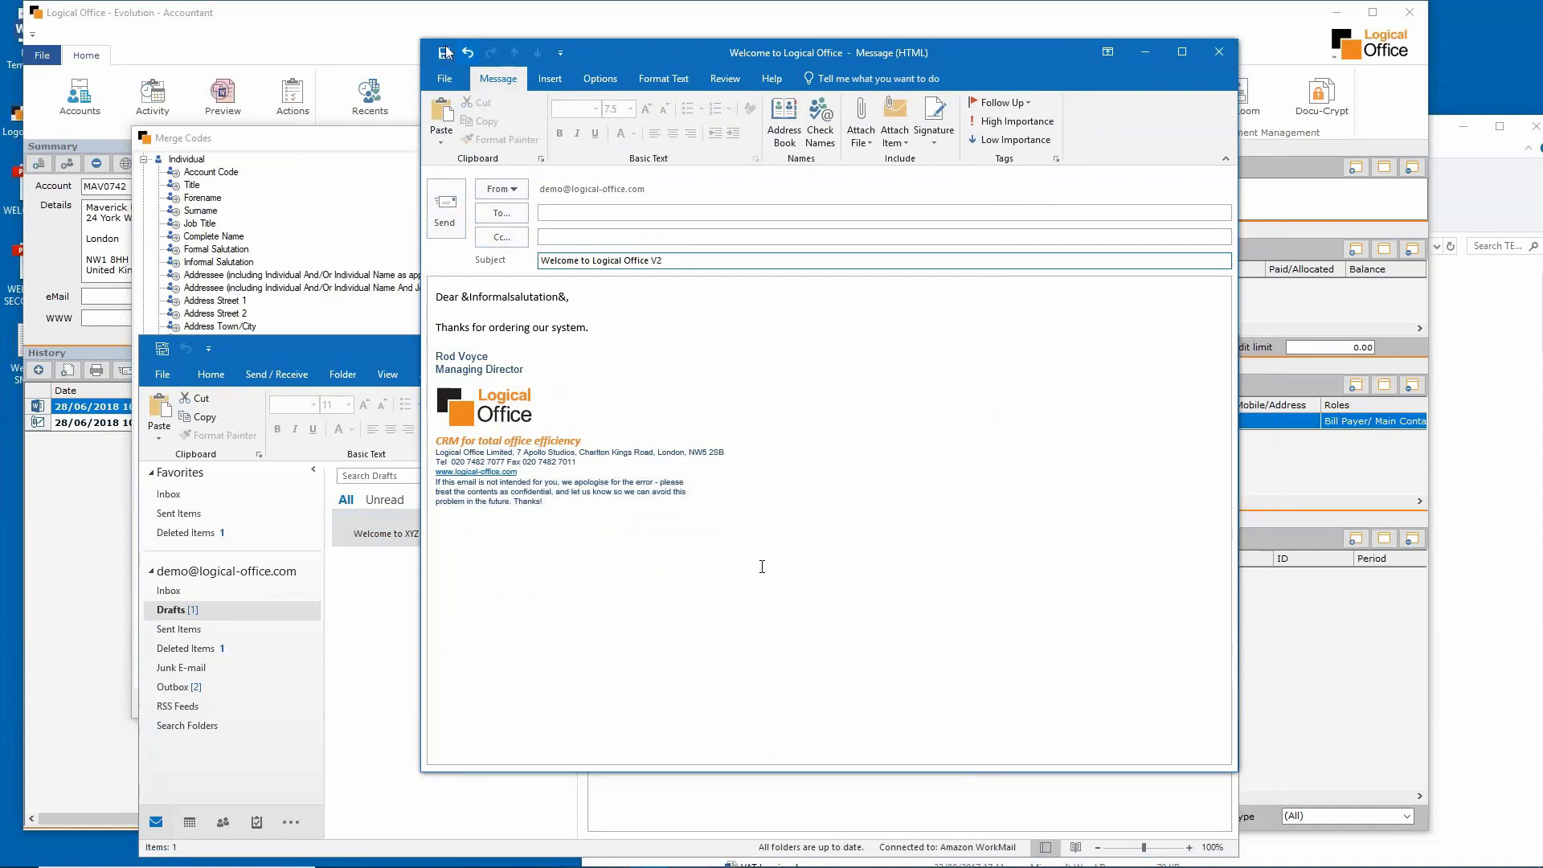
pyautogui.click(443, 53)
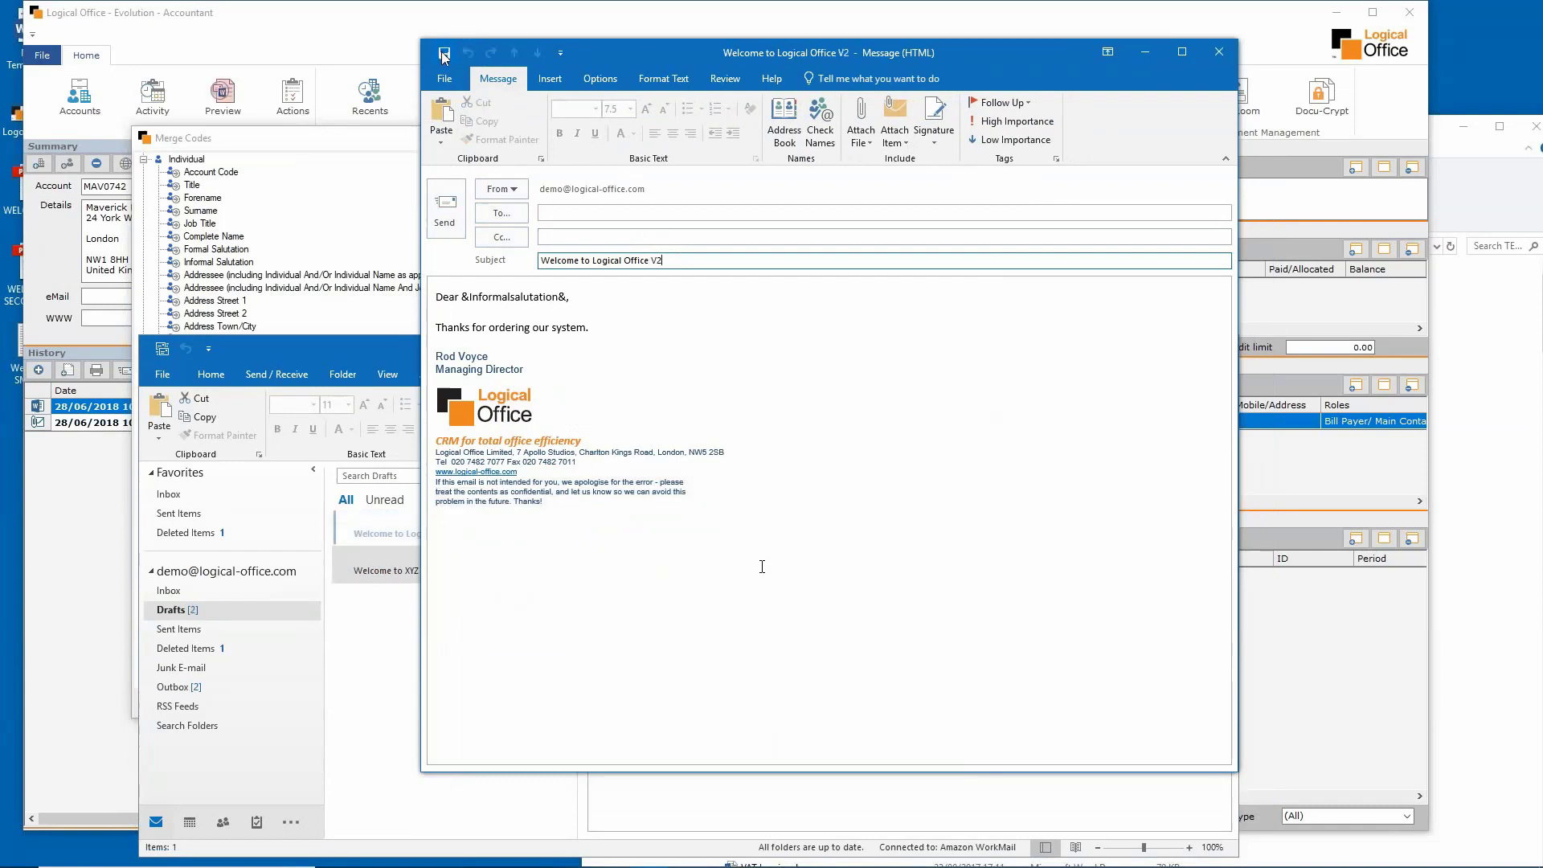
pyautogui.click(1219, 53)
# - Copy the Welcome to Logical Office V2 draft into the D:\TEMPLATES folder and sort the files by date modified, newest first
pyautogui.moveTo(763, 348); pyautogui.dragTo(803, 131)
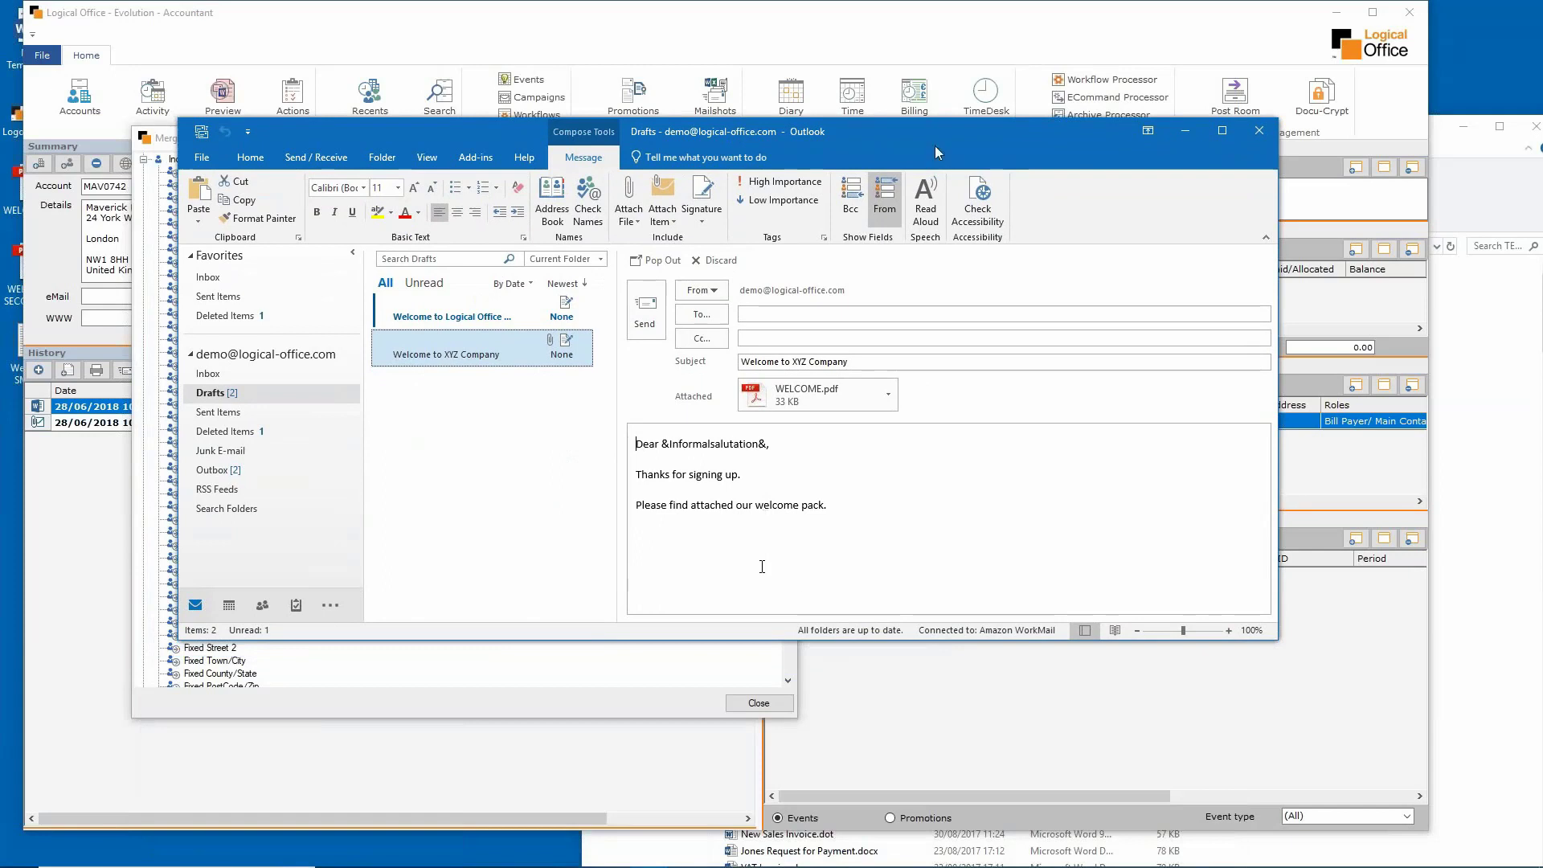
pyautogui.moveTo(937, 124); pyautogui.dragTo(1004, 117)
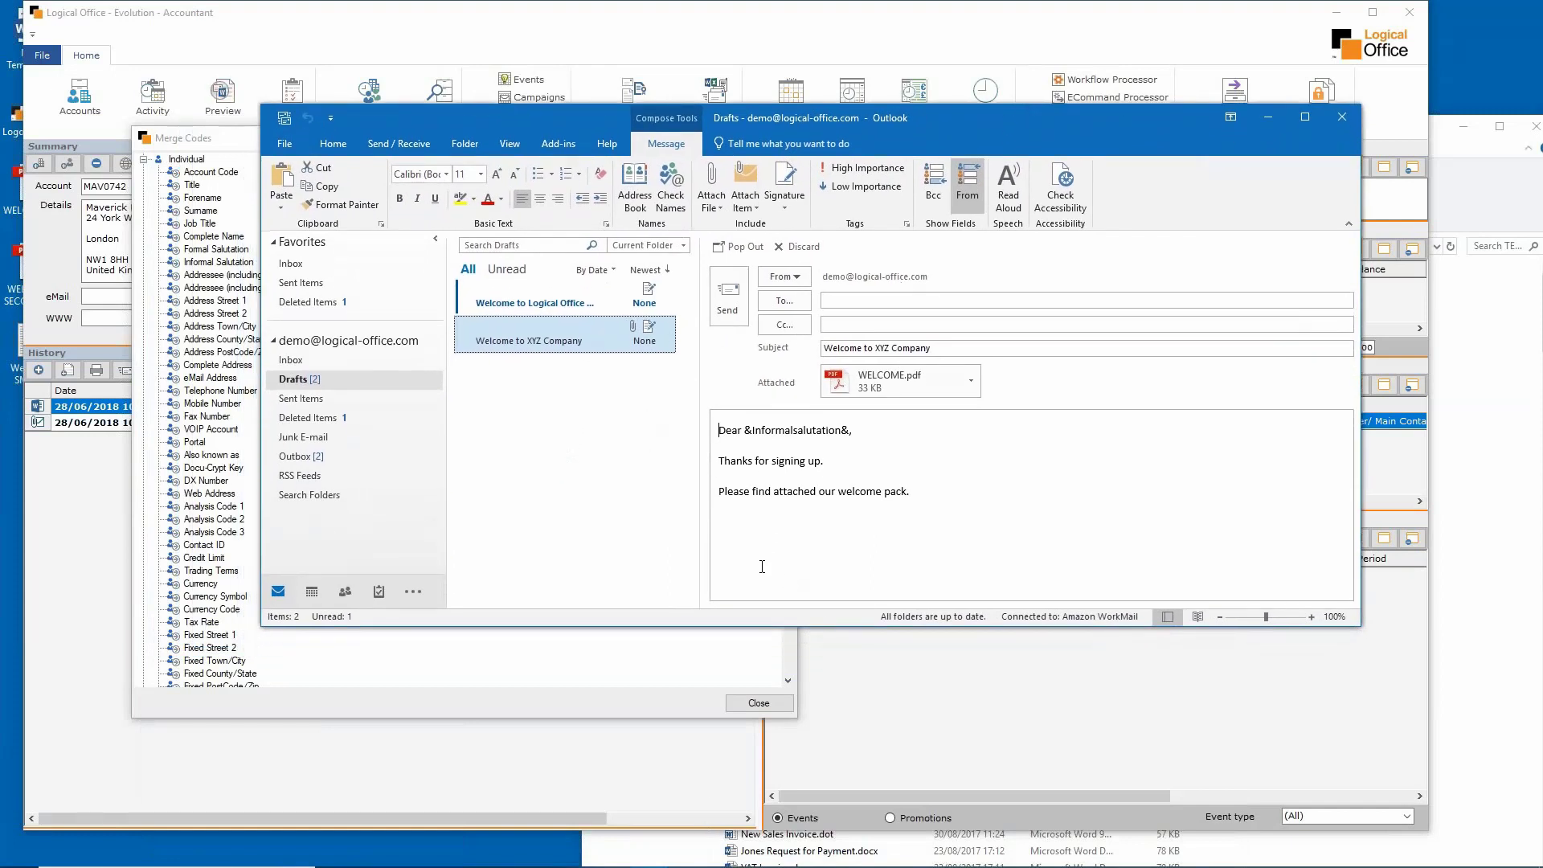
pyautogui.moveTo(597, 861)
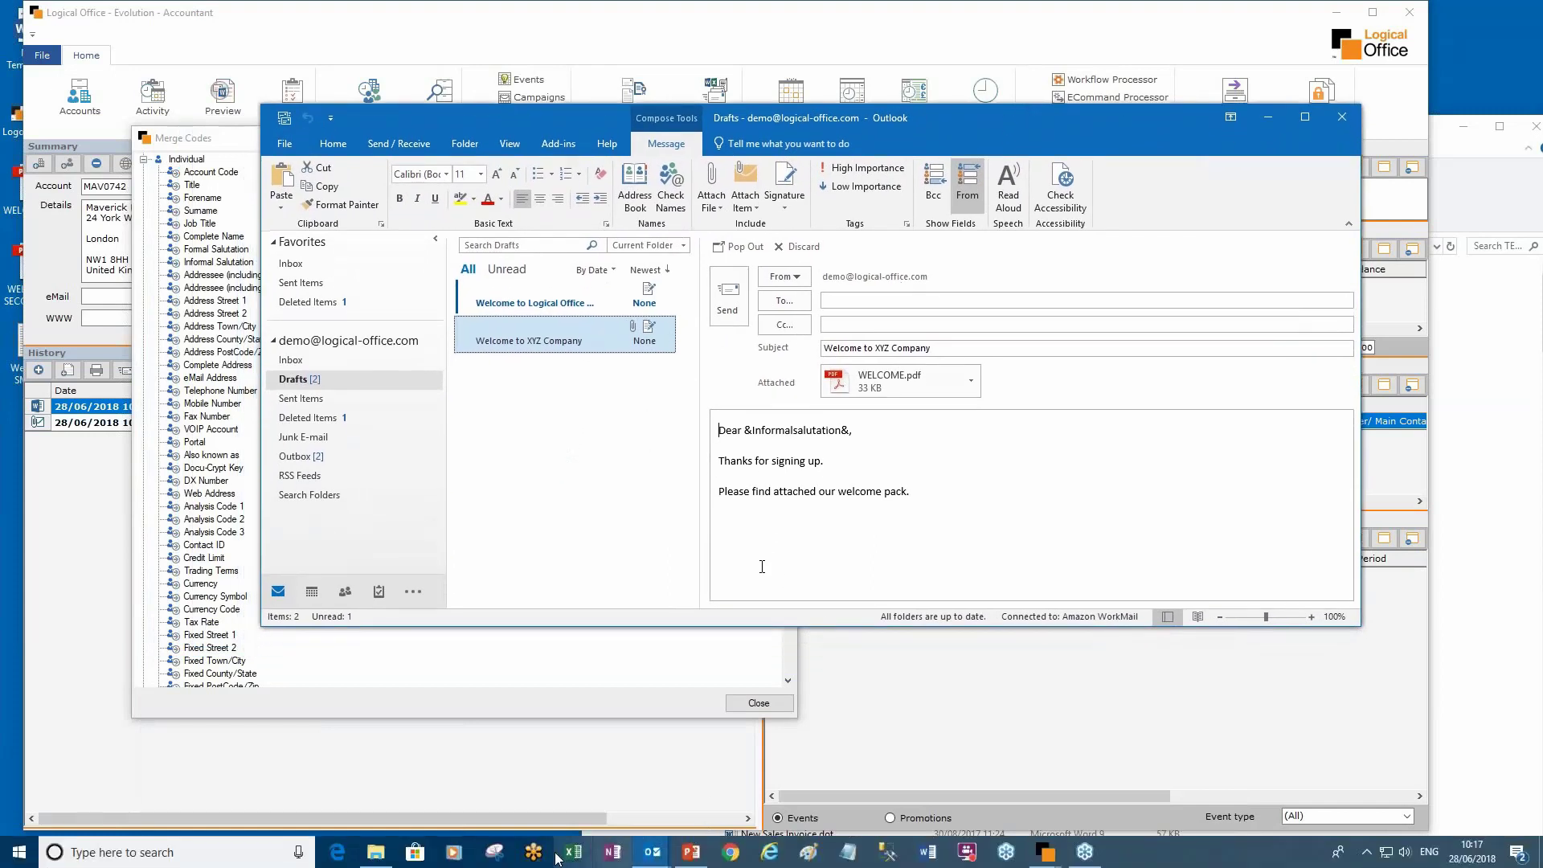
pyautogui.click(374, 856)
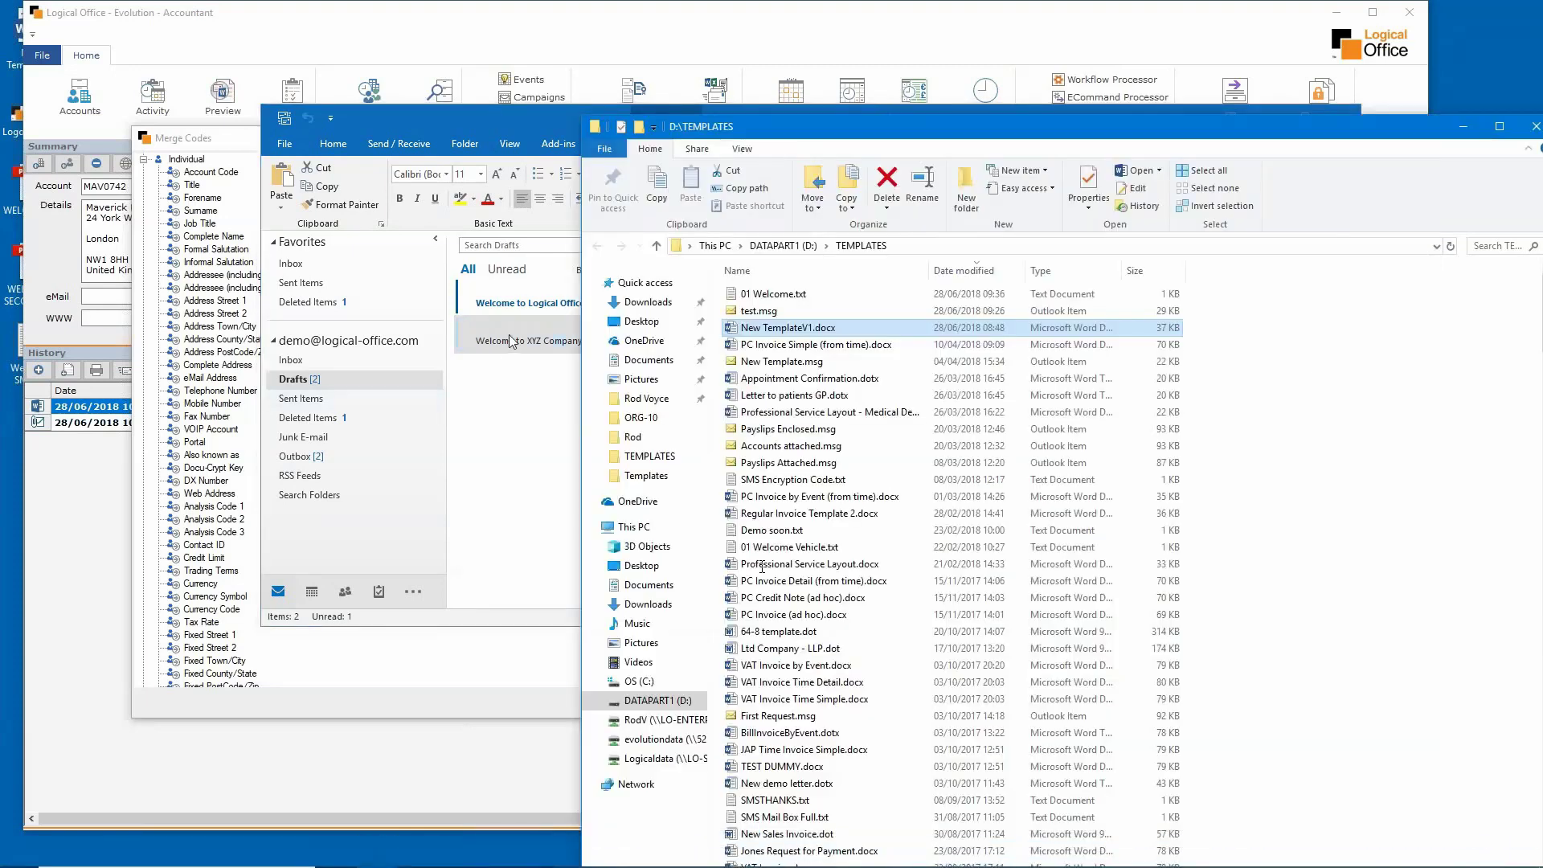
pyautogui.moveTo(527, 303); pyautogui.dragTo(1286, 711)
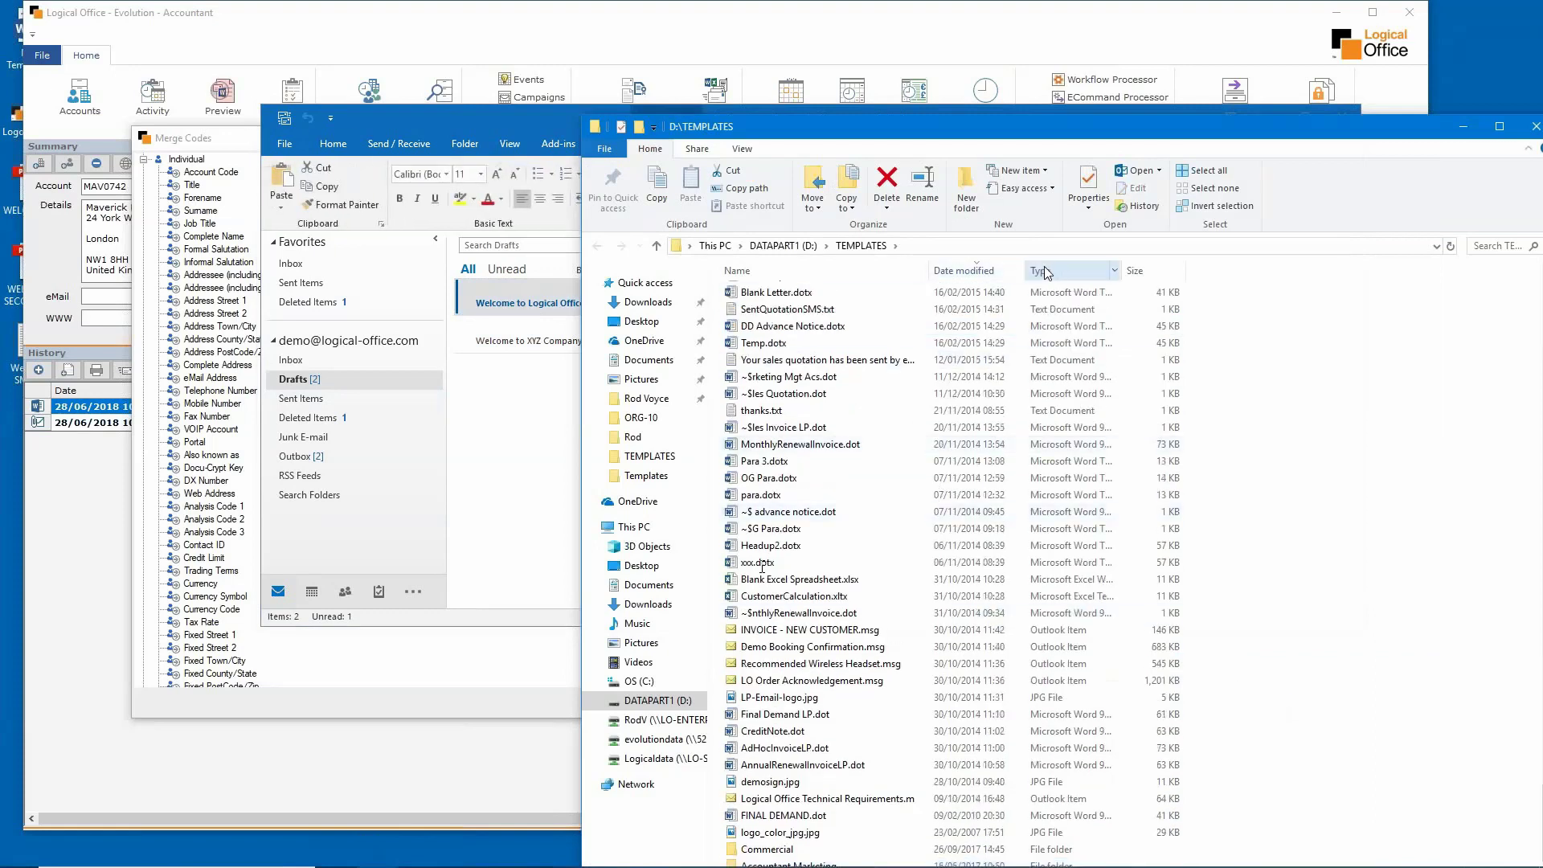
pyautogui.click(988, 271)
pyautogui.click(1000, 272)
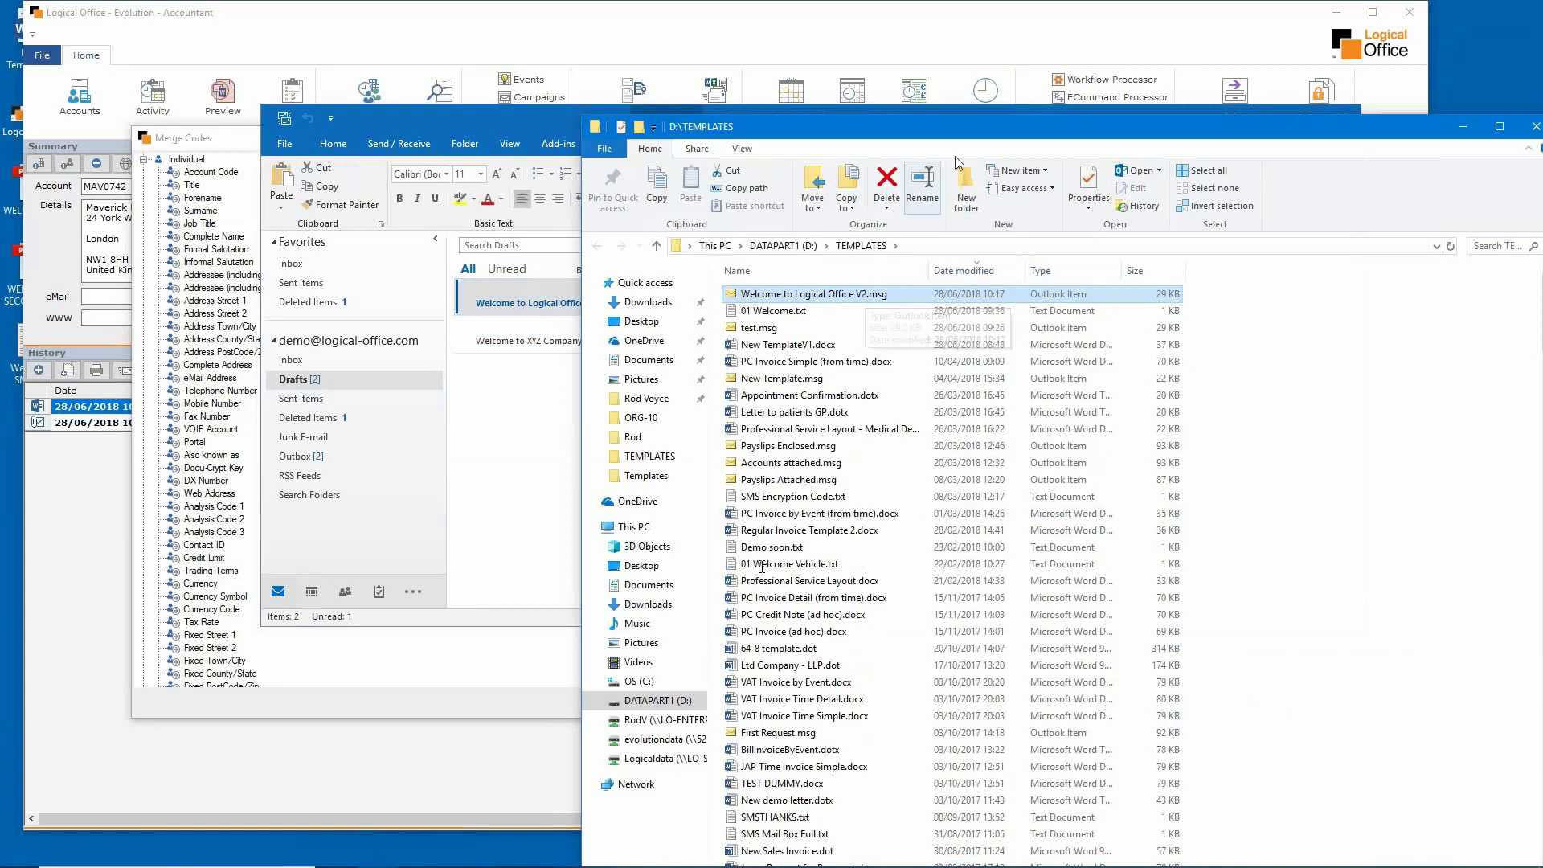
pyautogui.moveTo(989, 126); pyautogui.dragTo(883, 148)
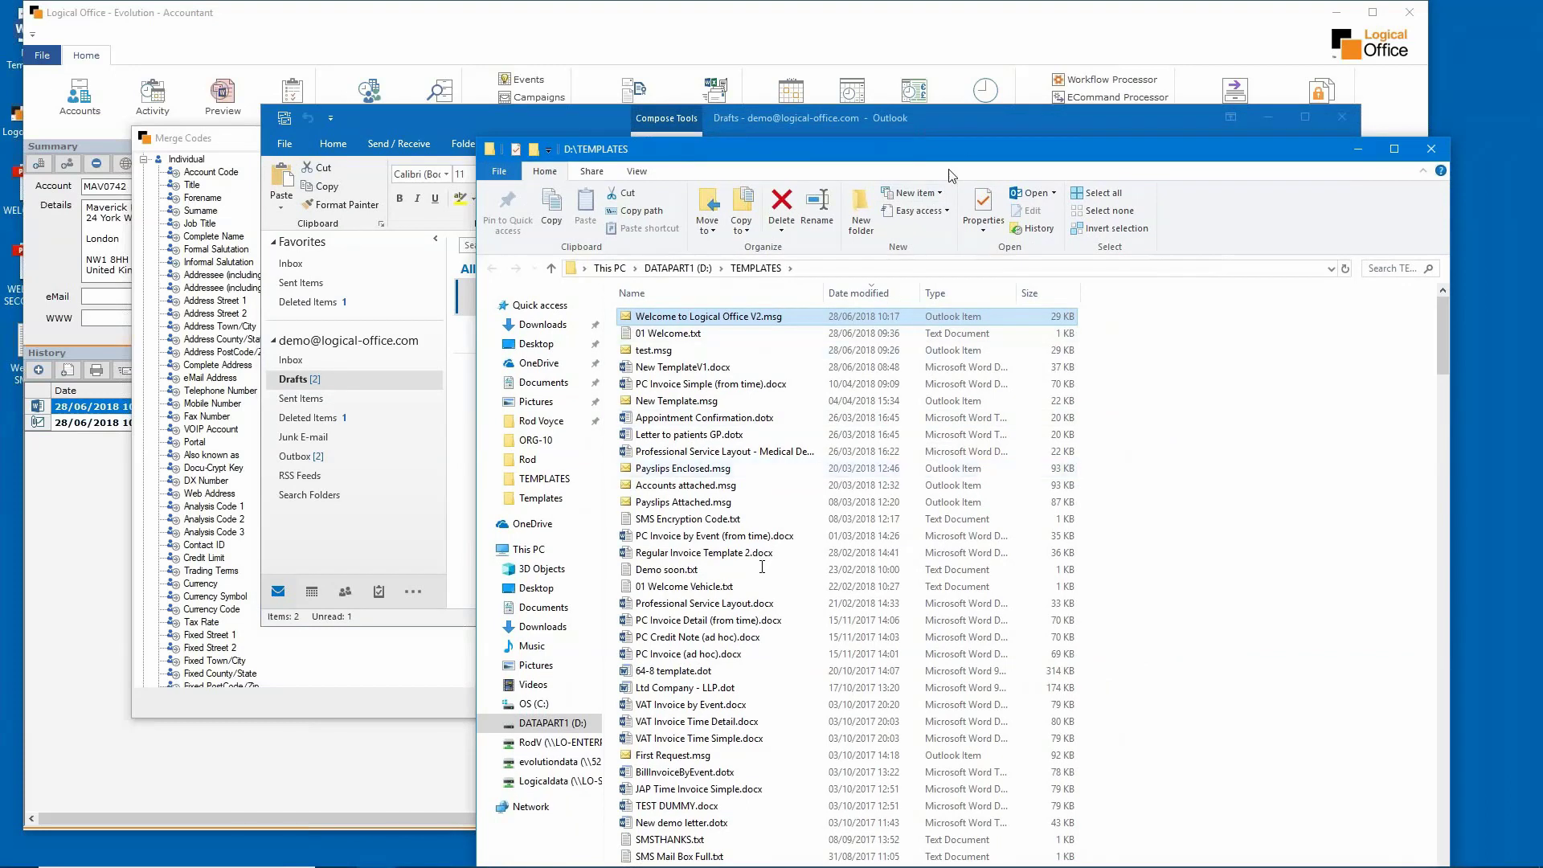
pyautogui.moveTo(944, 159); pyautogui.dragTo(751, 192)
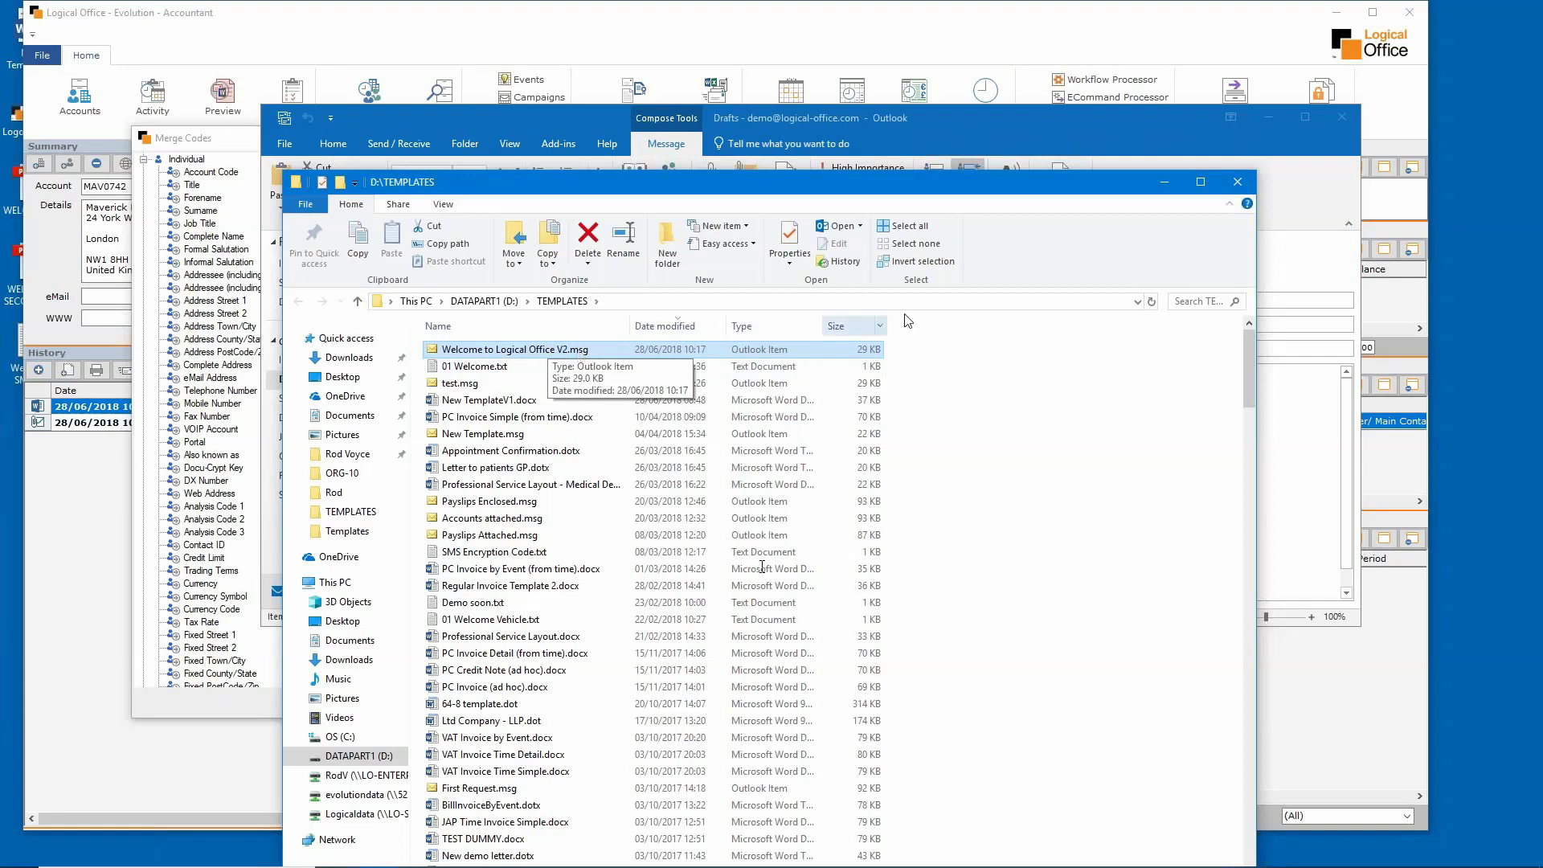
# - Close the TEMPLATES folder window and the Merge Codes list, and minimise Outlook
pyautogui.click(1234, 185)
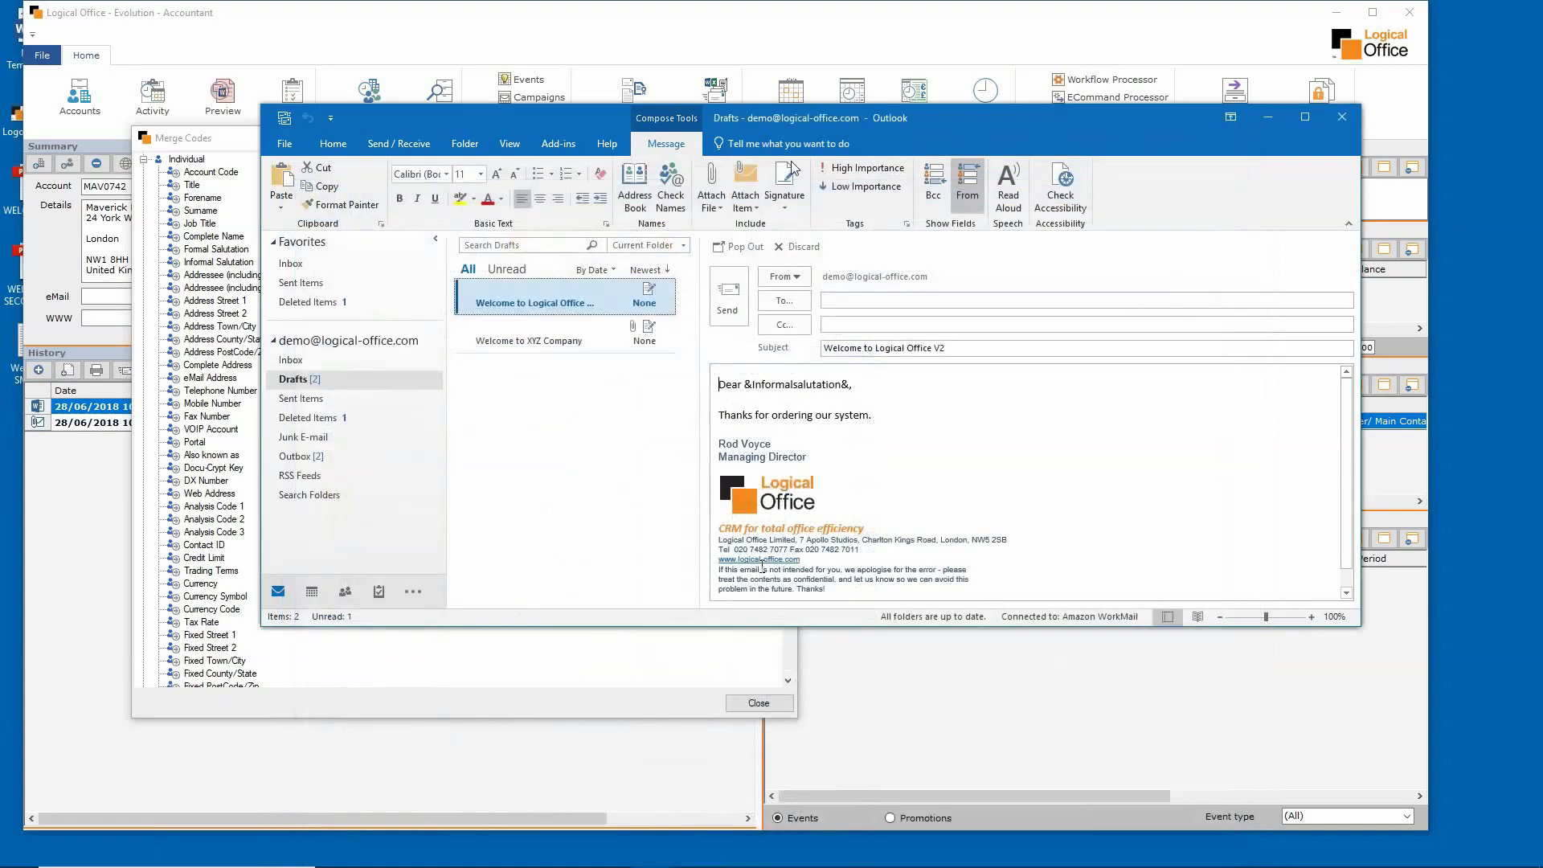
pyautogui.moveTo(940, 113); pyautogui.dragTo(818, 171)
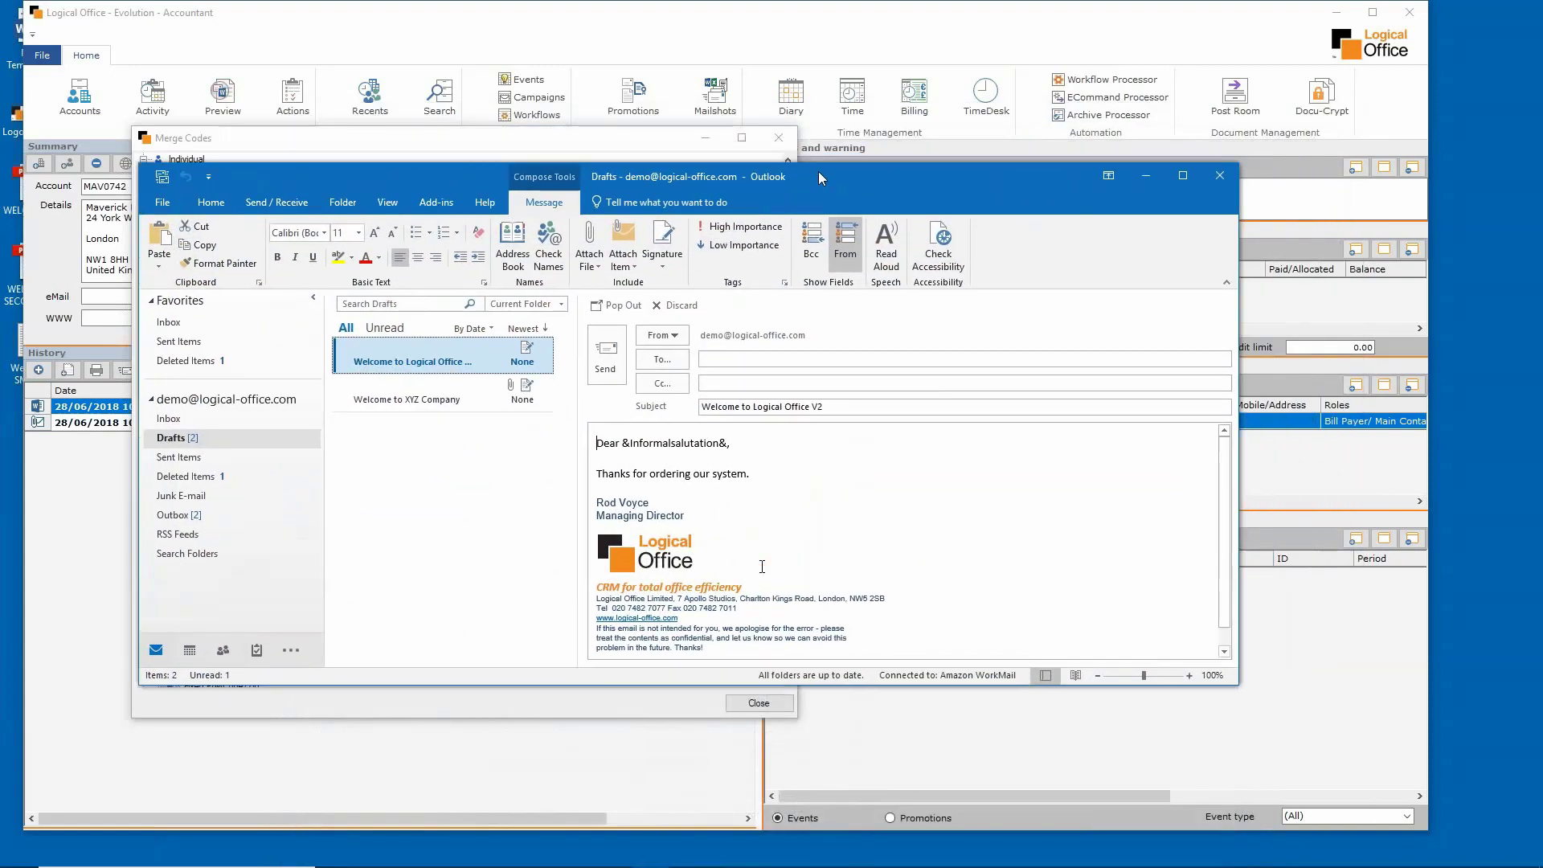
pyautogui.click(1144, 176)
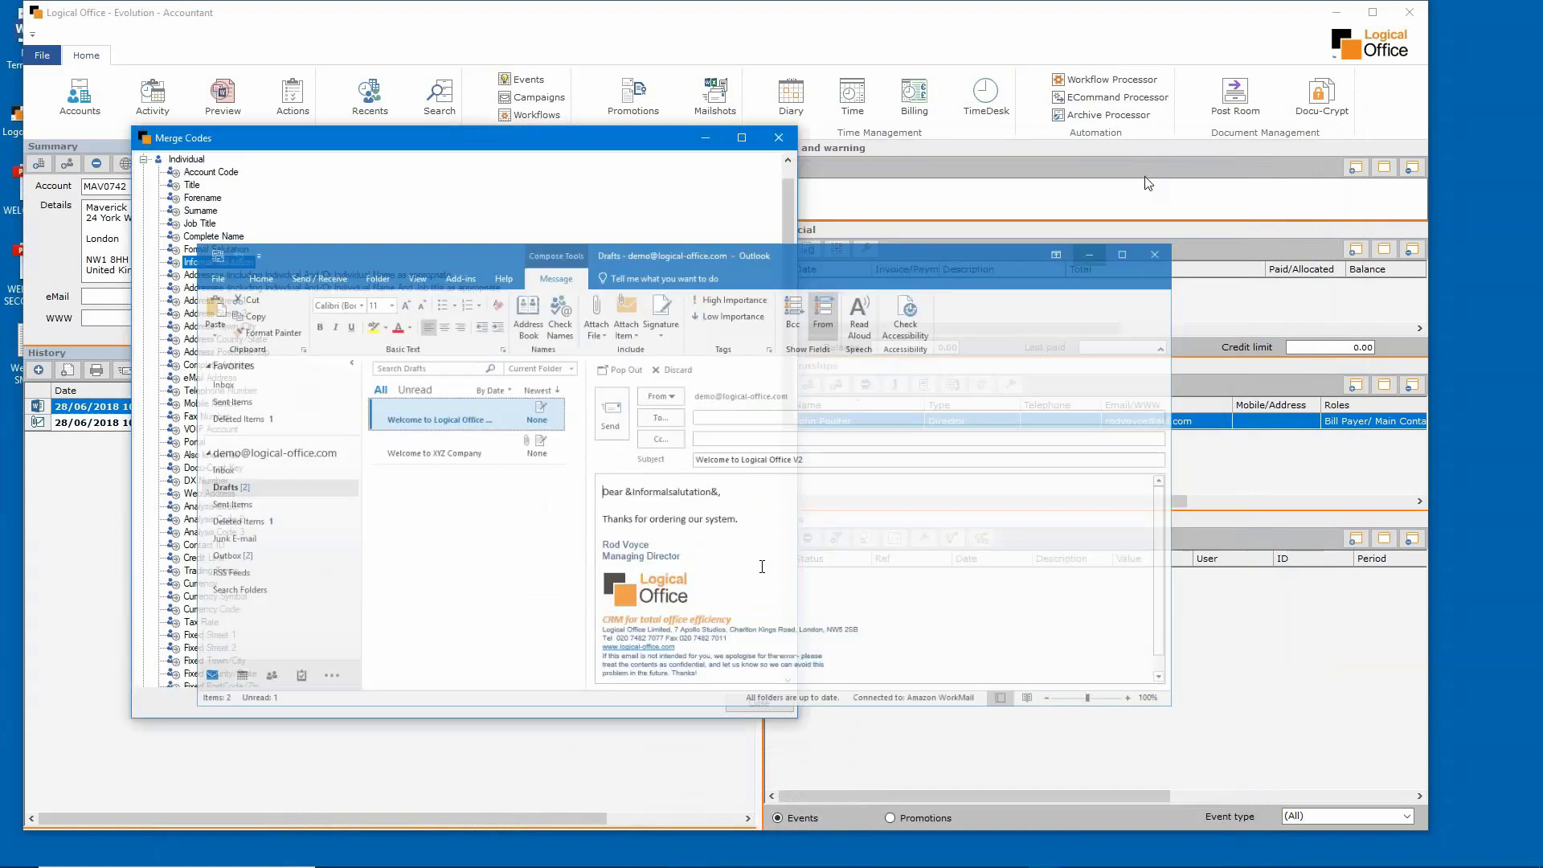
pyautogui.click(778, 137)
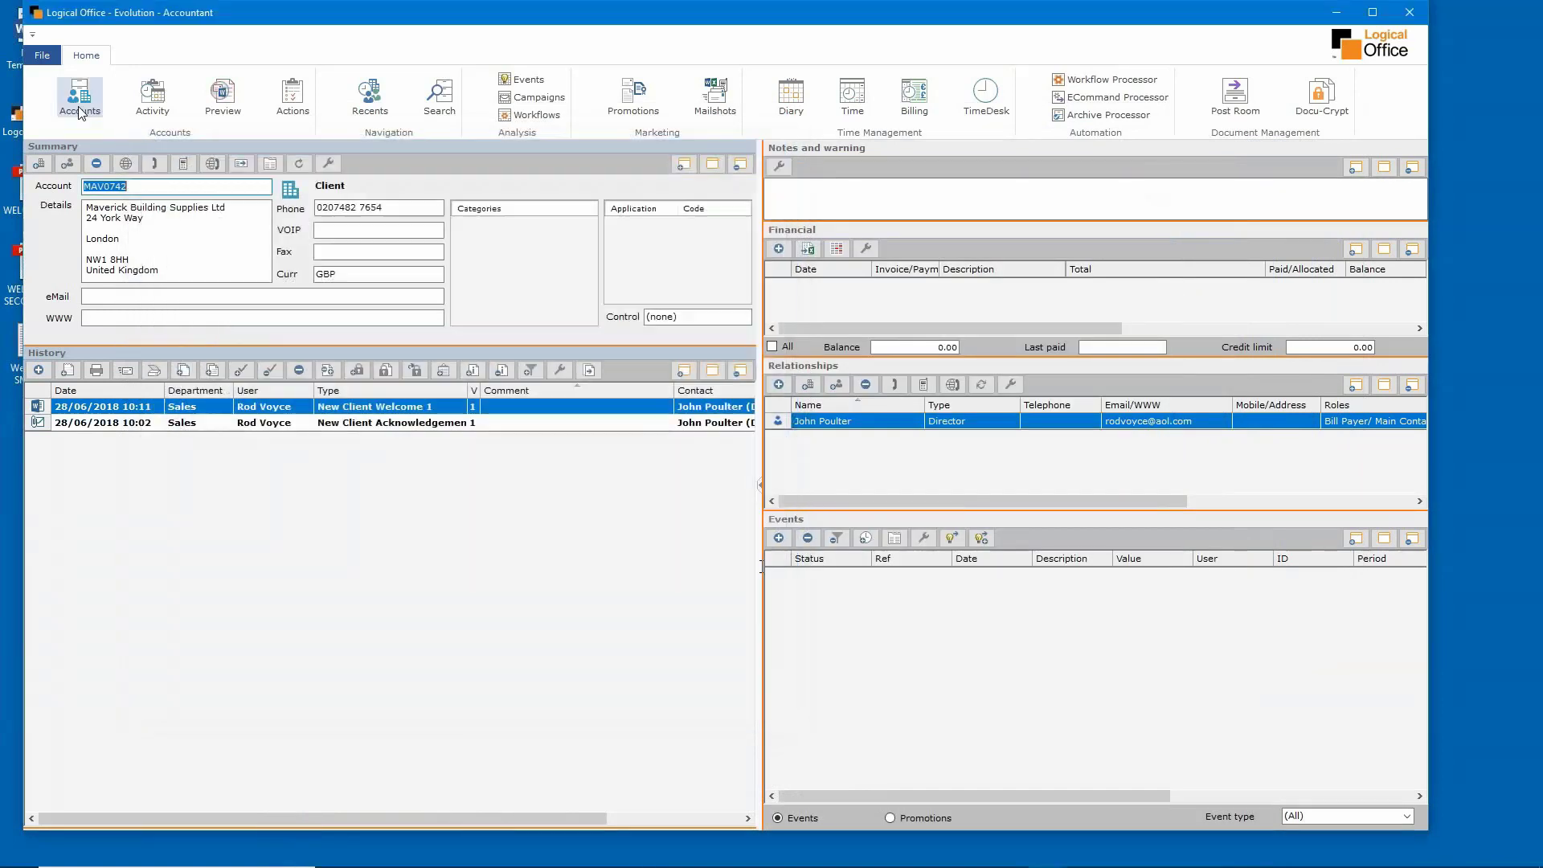
# - Open Logical Office's template manager and expand the MASTERCLASS folder to preview the New Client Welcome 1 template
pyautogui.click(35, 60)
pyautogui.moveTo(80, 114)
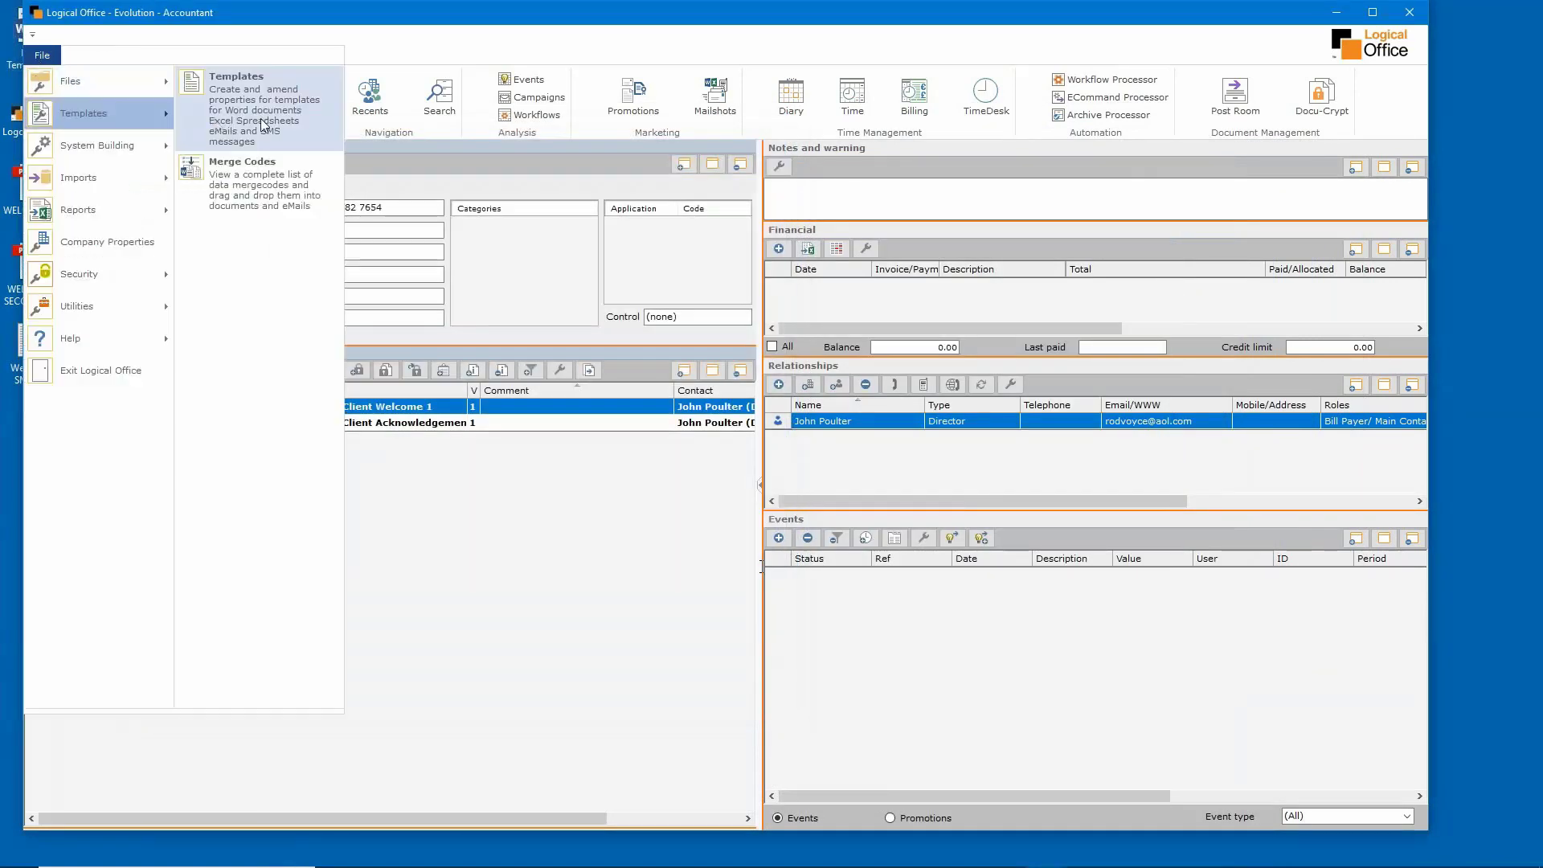
pyautogui.click(241, 76)
pyautogui.click(398, 359)
pyautogui.click(432, 374)
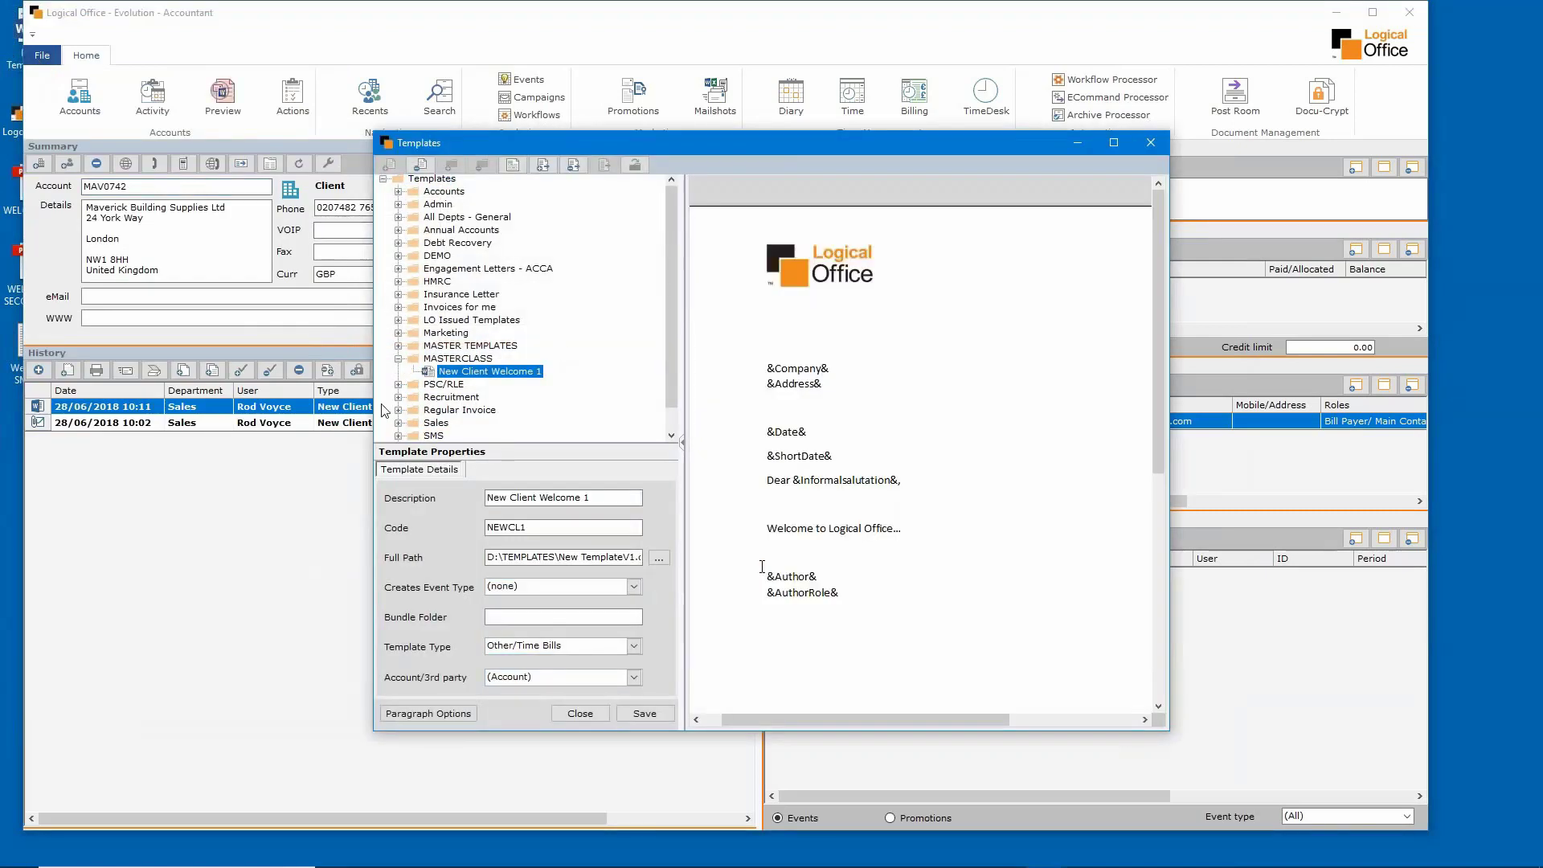
# - Add a new template to the MASTERCLASS folder with the description "New Welcome Email V2" and enter a code for it
pyautogui.click(421, 362)
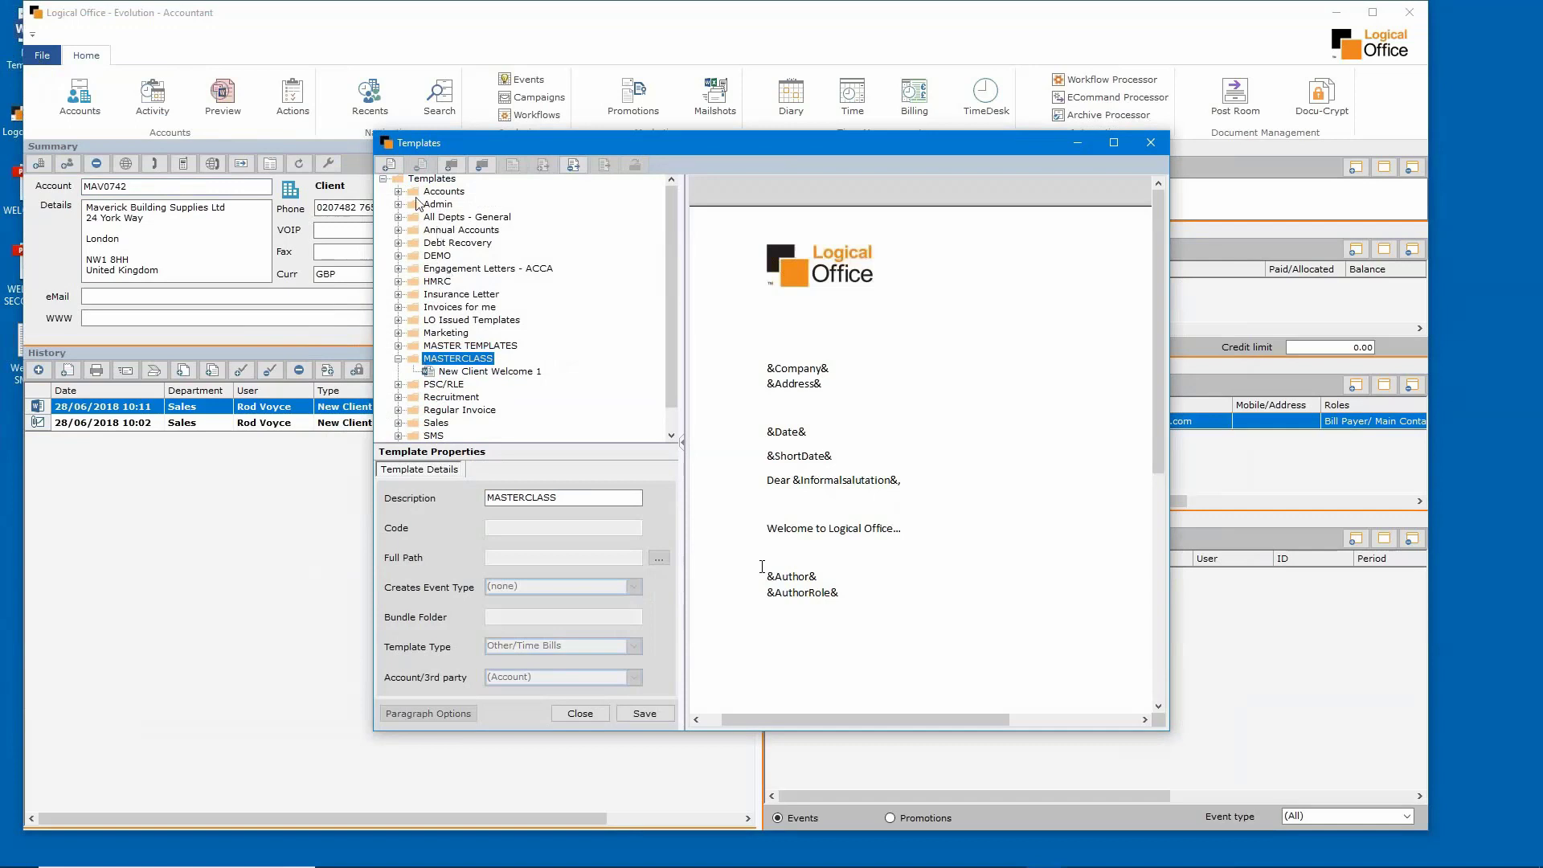
pyautogui.click(391, 169)
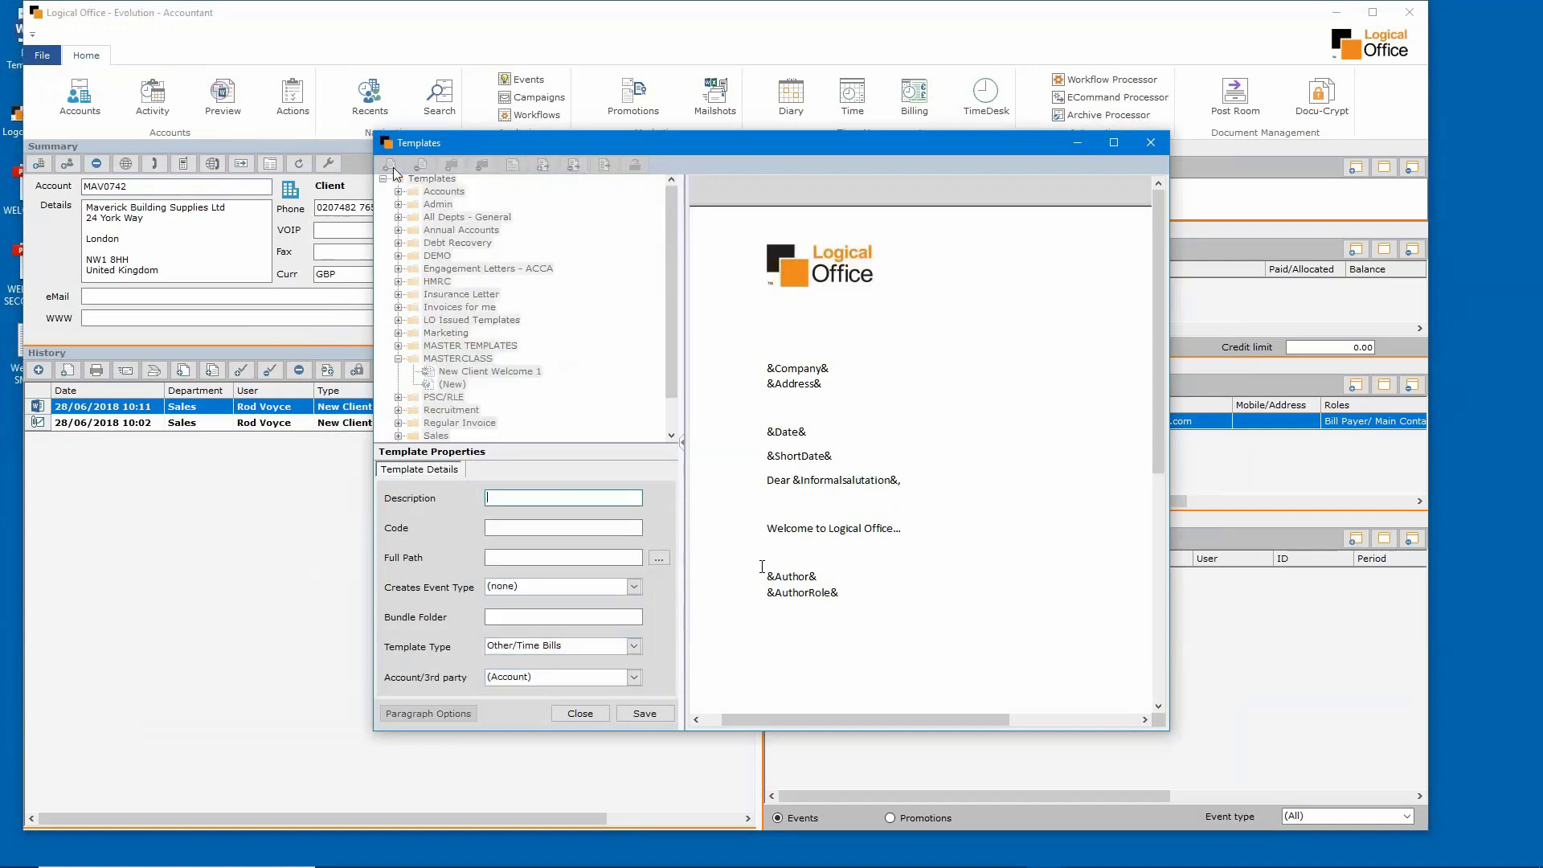
pyautogui.write('New Weclcome ')
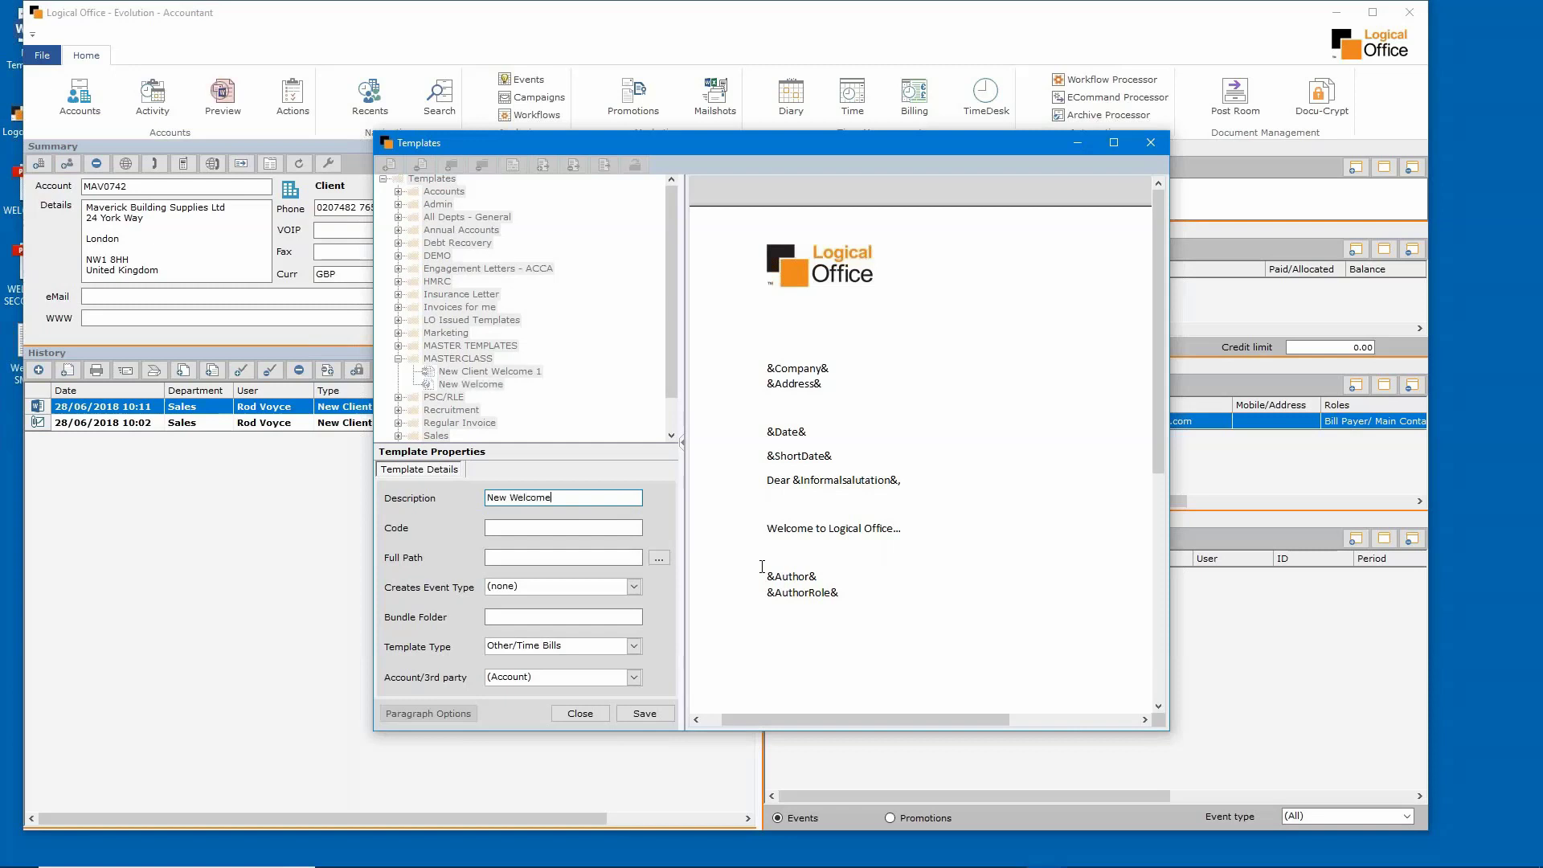
pyautogui.write('Emails V2')
pyautogui.click(572, 527)
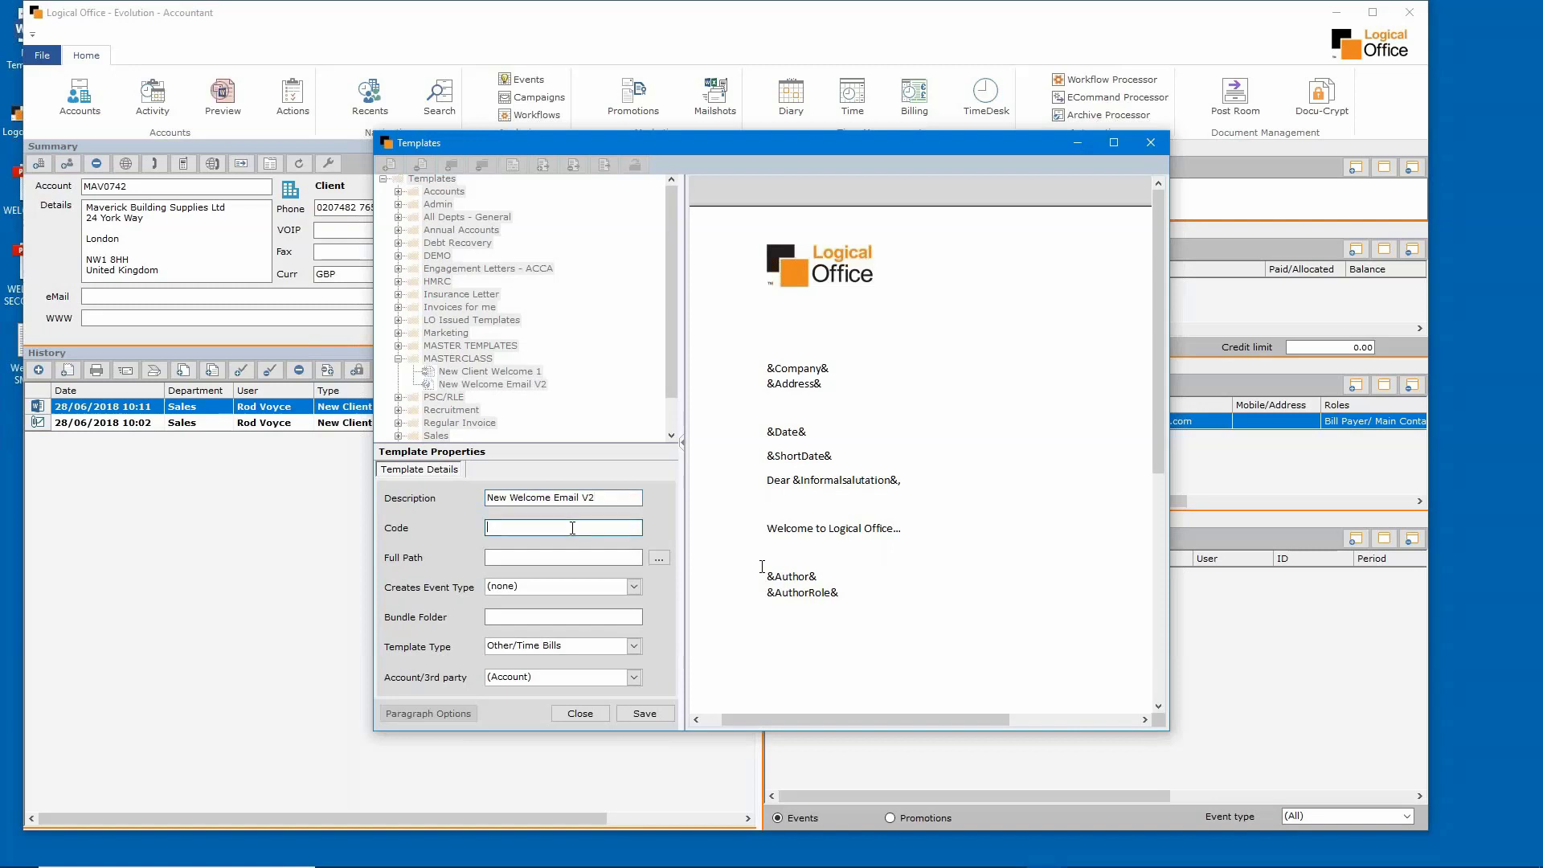
pyautogui.write('EWV2EMAI')
pyautogui.press('BackSpace')
# - Link Welcome to Logical Office V2.msg from D:\TEMPLATES as the file for the New Welcome Email V2 template, save it and close the template manager
pyautogui.moveTo(613, 856)
pyautogui.click(366, 857)
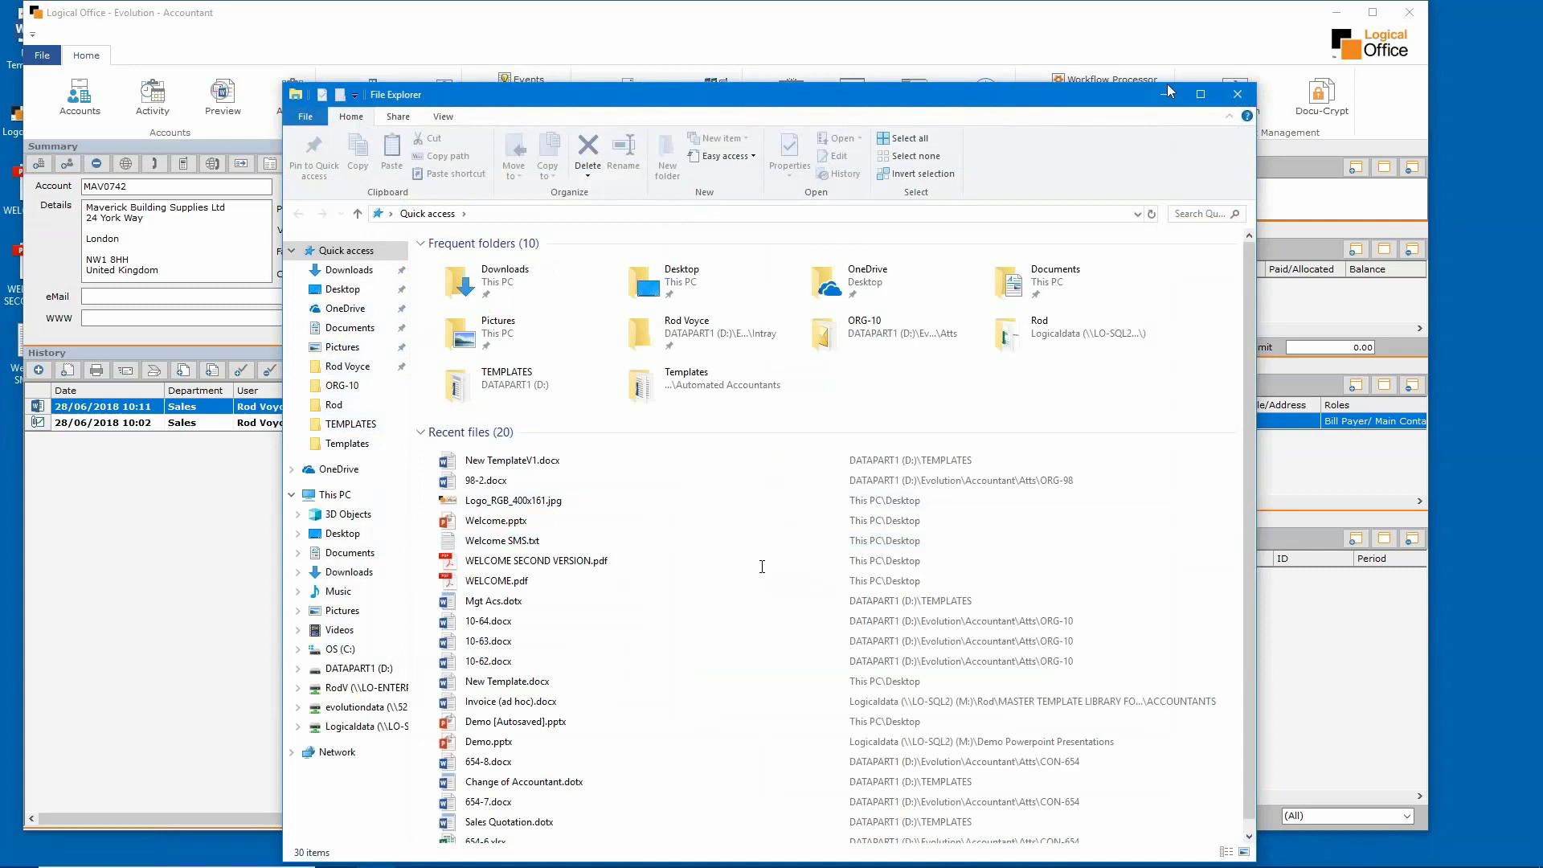
pyautogui.click(1238, 94)
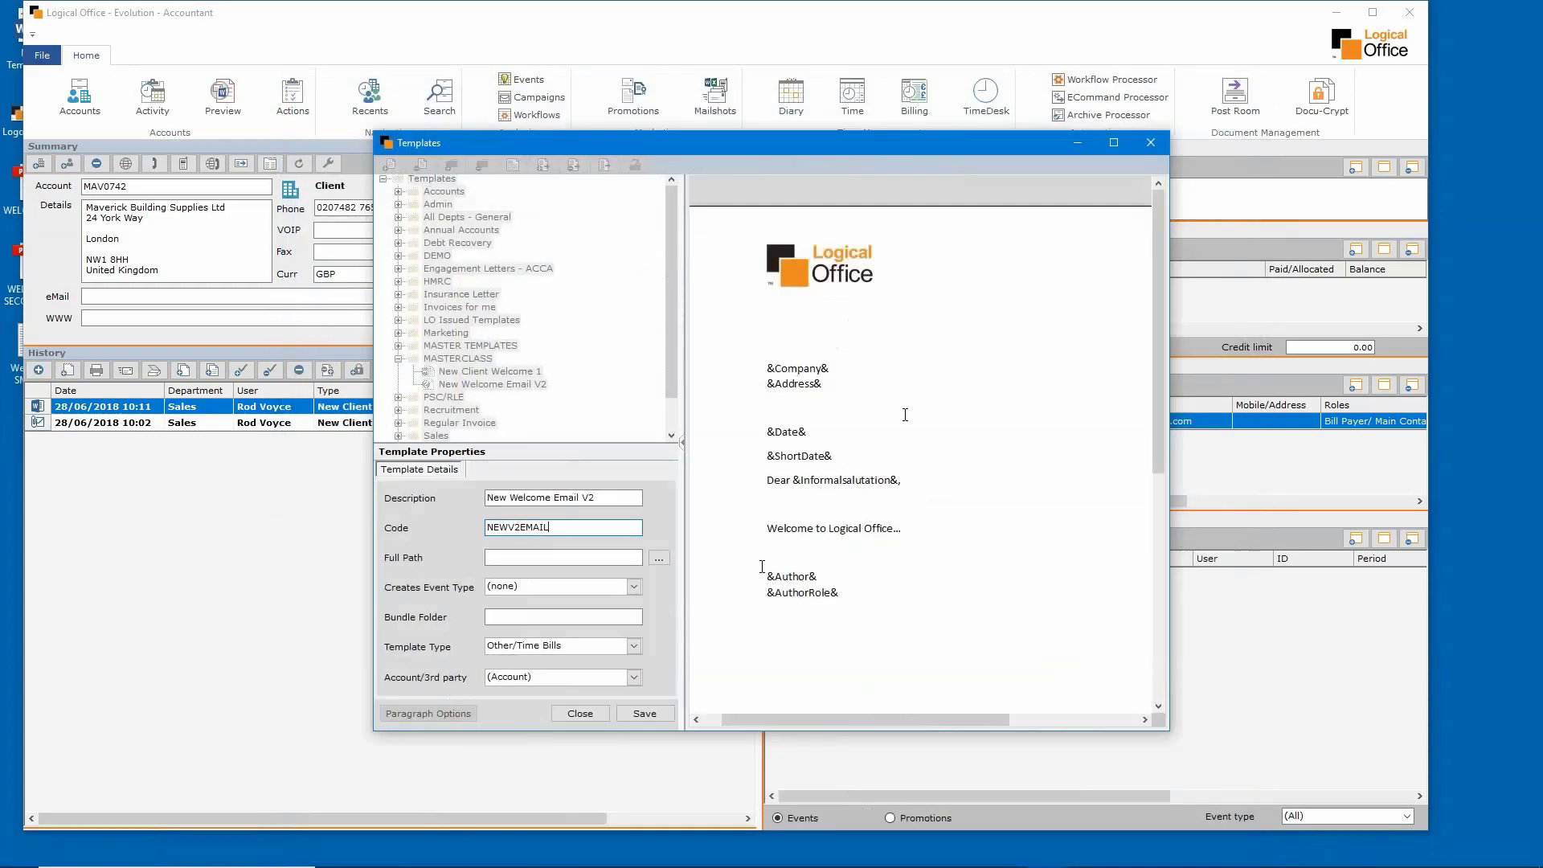
pyautogui.moveTo(724, 864)
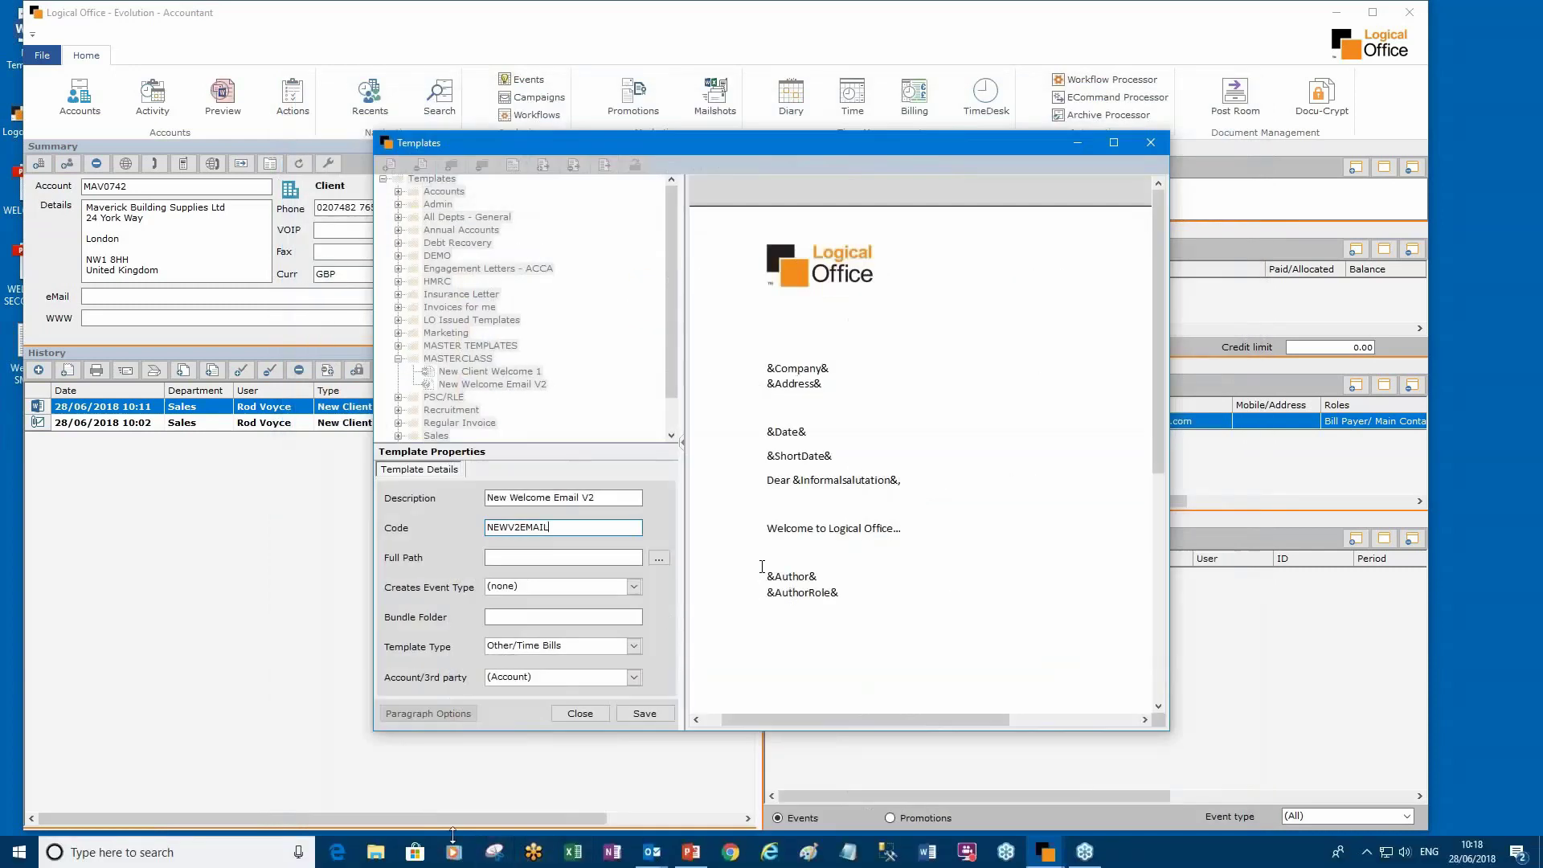
pyautogui.click(406, 850)
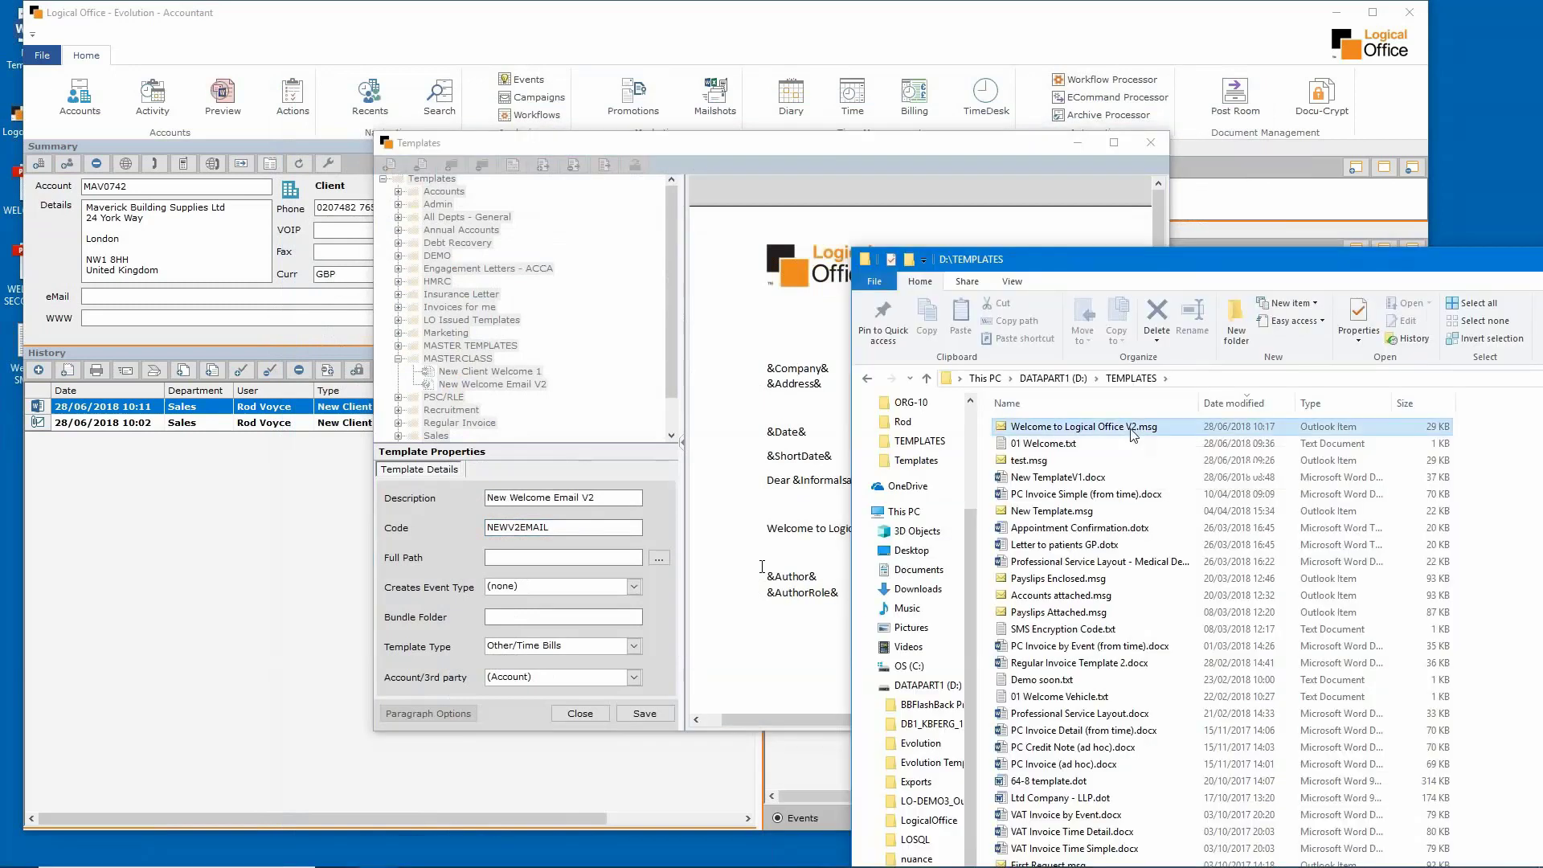
pyautogui.moveTo(519, 509); pyautogui.dragTo(511, 562)
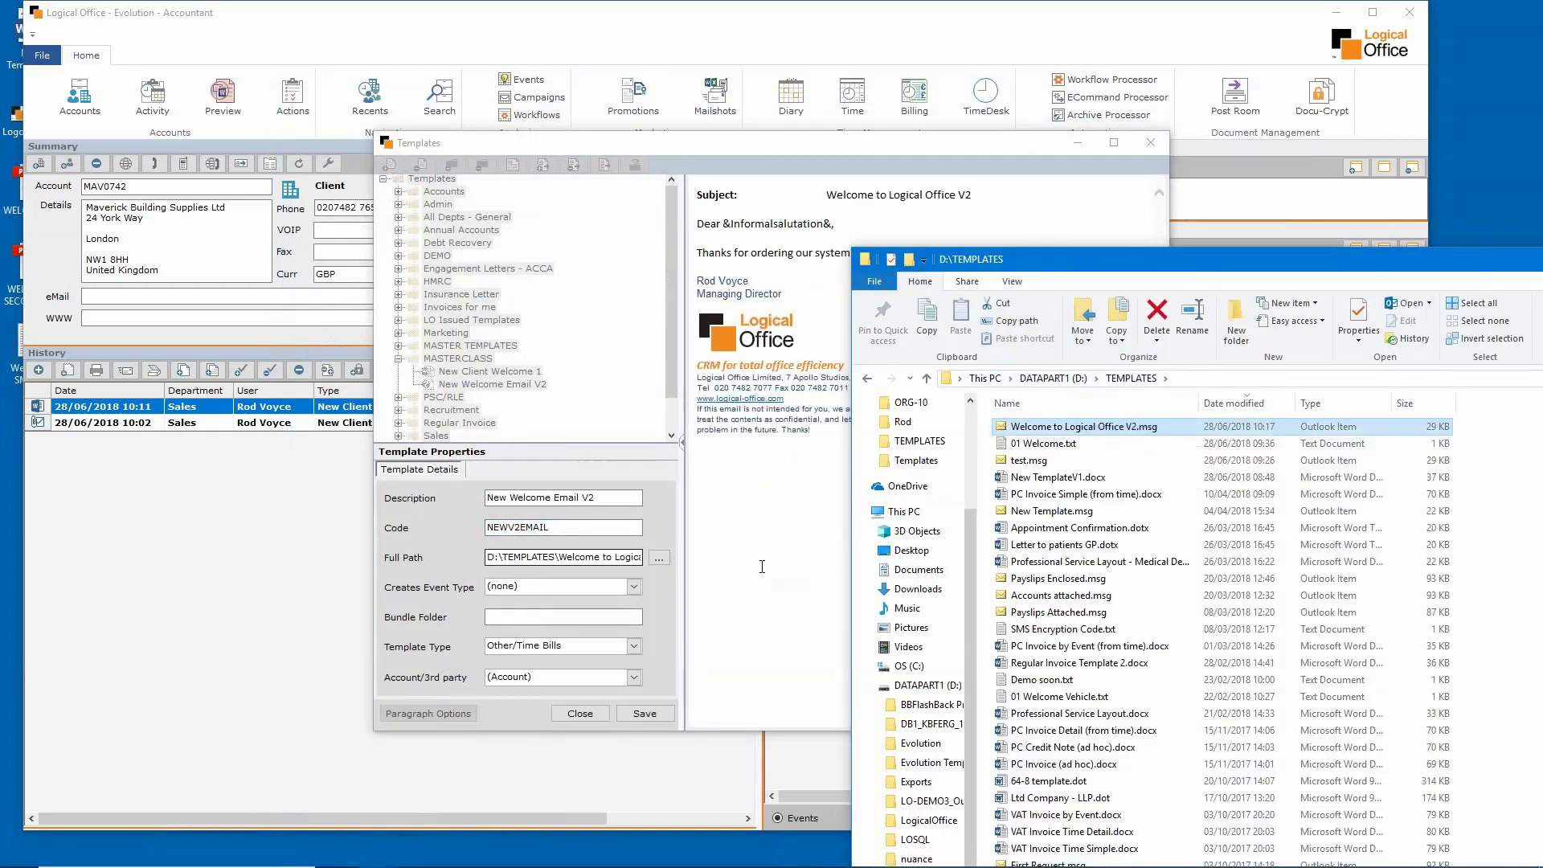
pyautogui.click(644, 714)
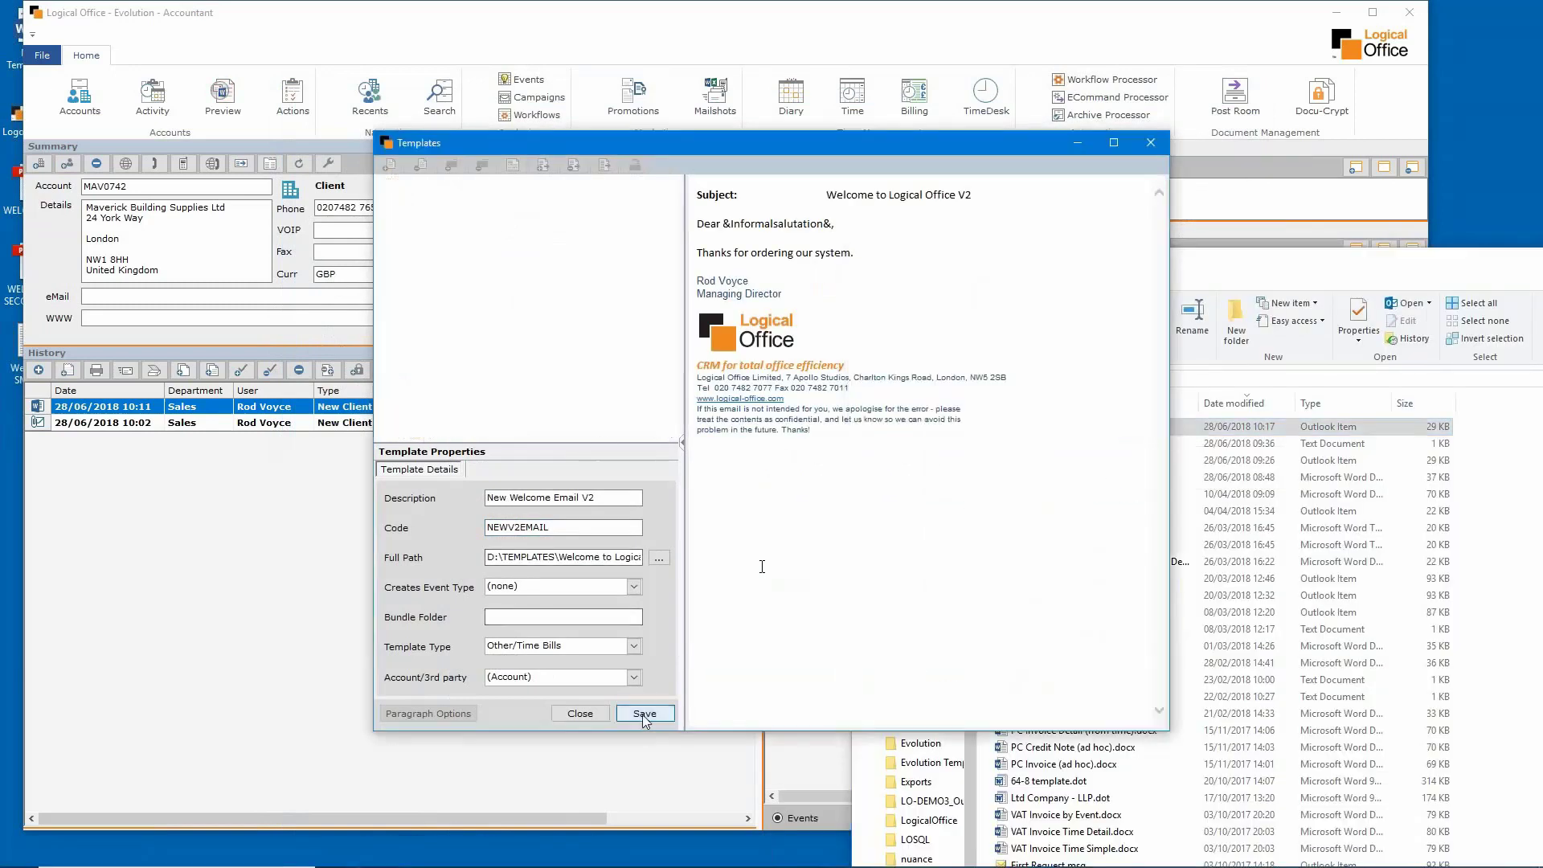
pyautogui.click(1151, 142)
# - Reposition the D:\TEMPLATES folder window and view the contents of 01 Welcome.txt, closing it after reading
pyautogui.moveTo(1147, 261); pyautogui.dragTo(546, 268)
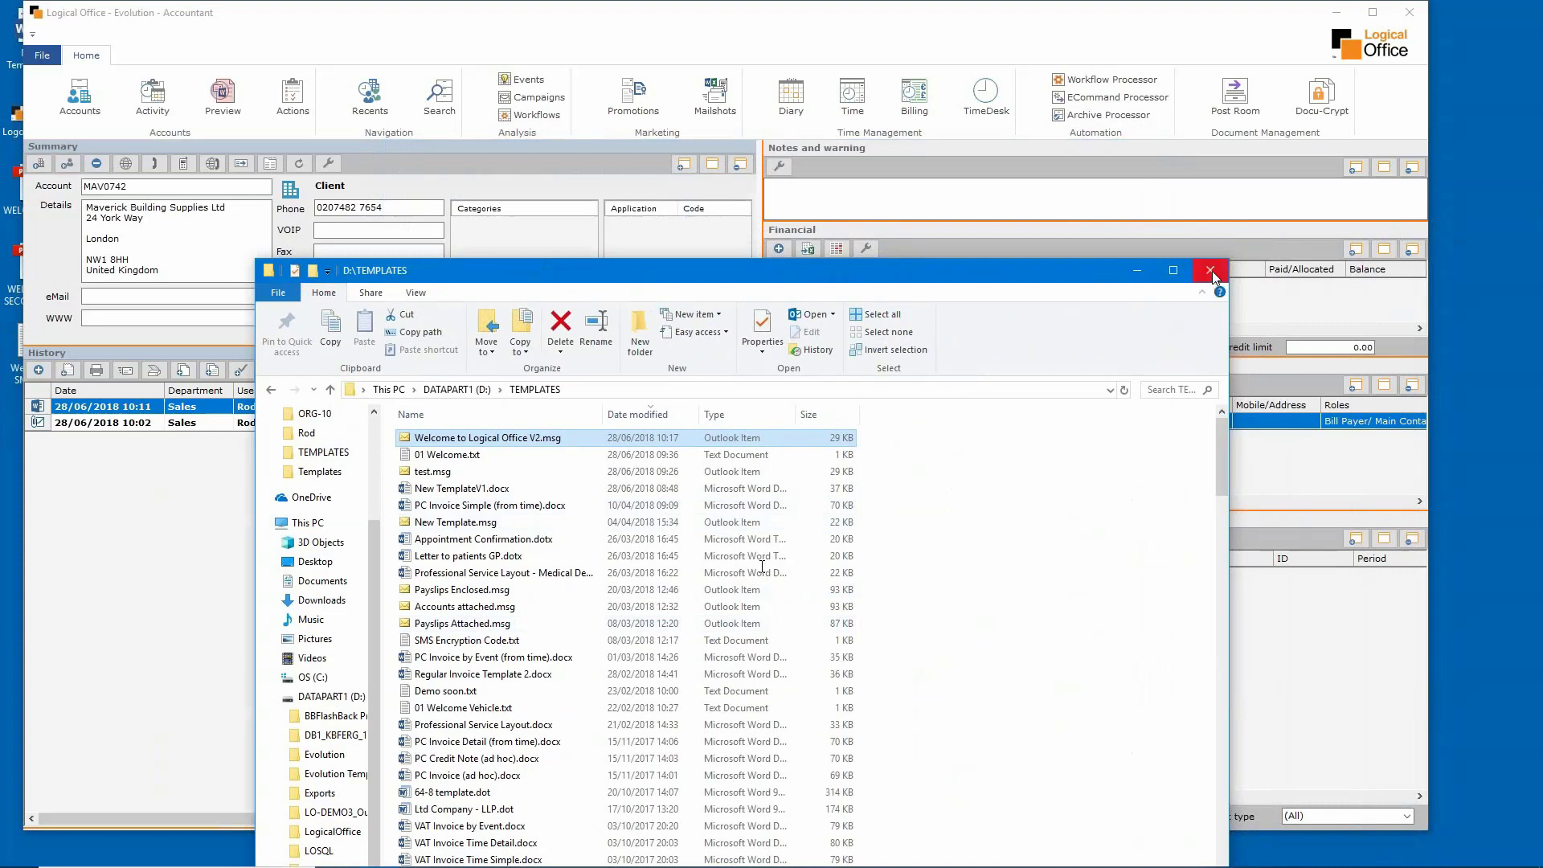
pyautogui.moveTo(991, 279); pyautogui.dragTo(1015, 136)
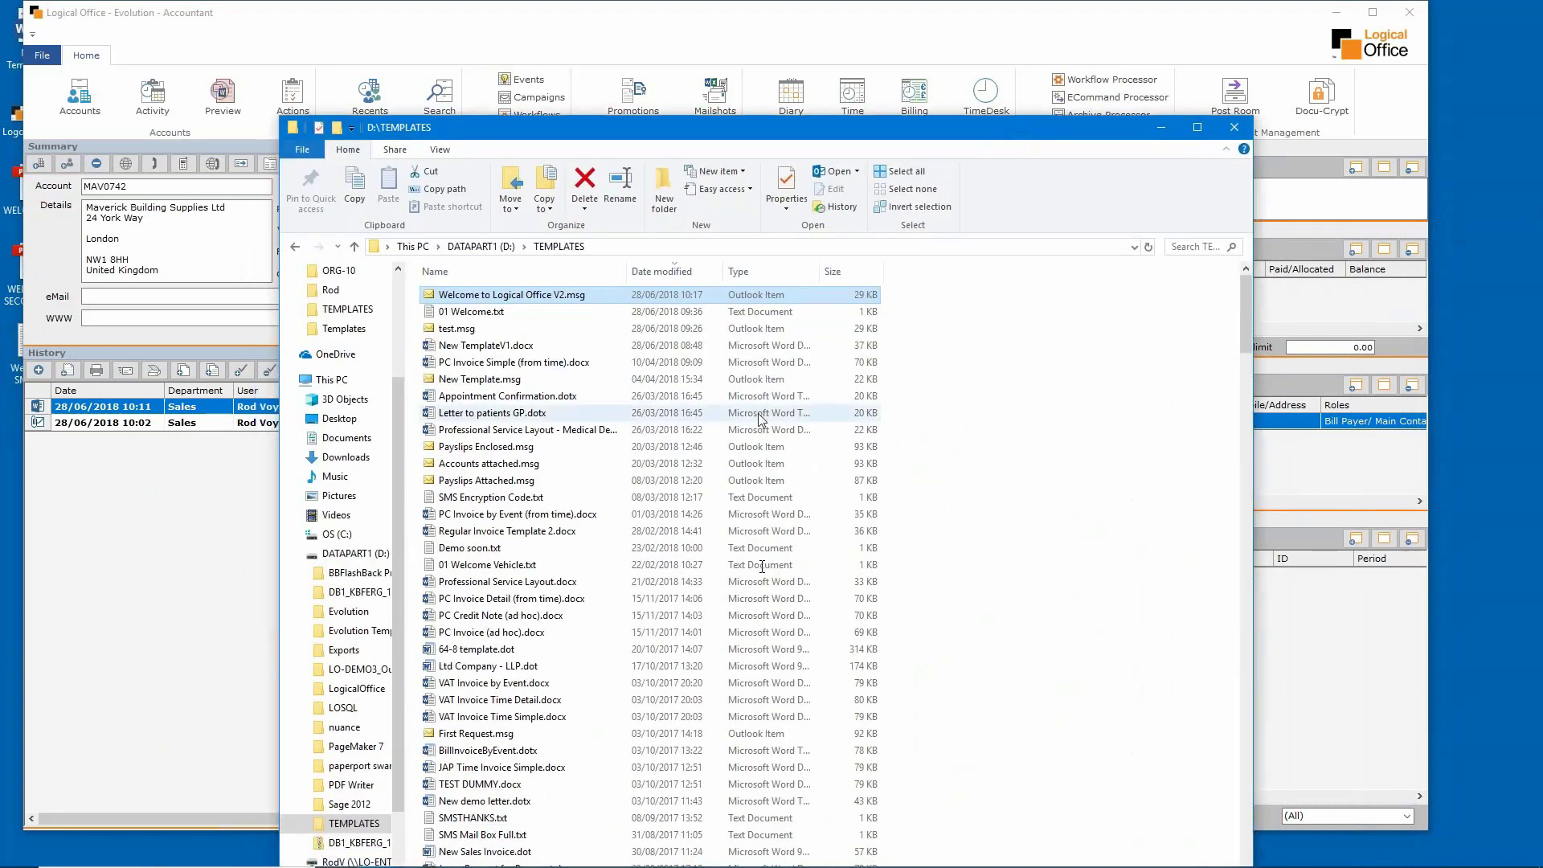
pyautogui.doubleClick(476, 312)
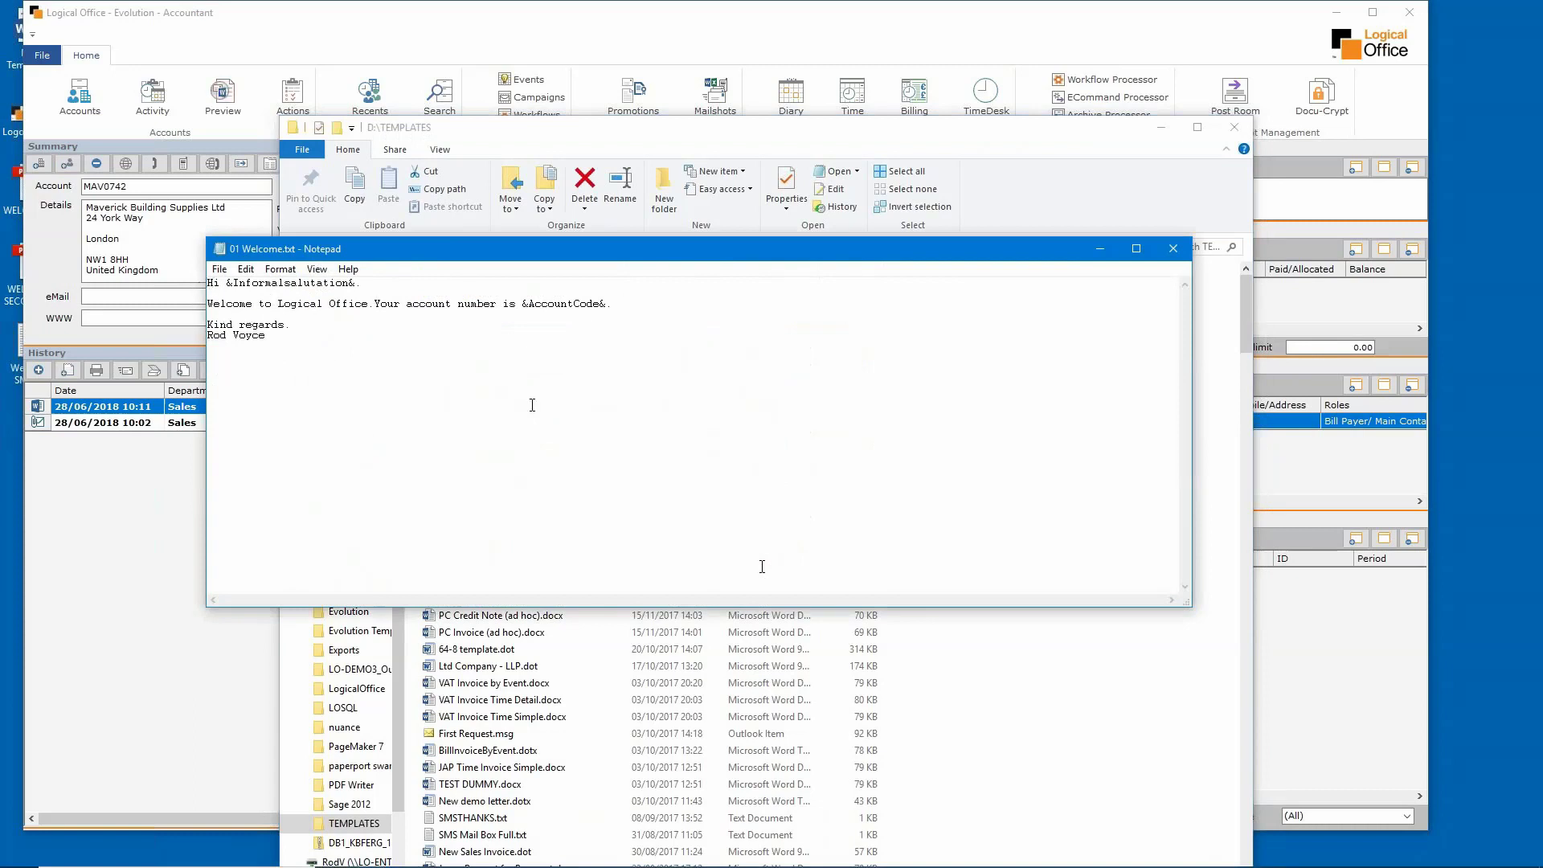
pyautogui.click(1173, 248)
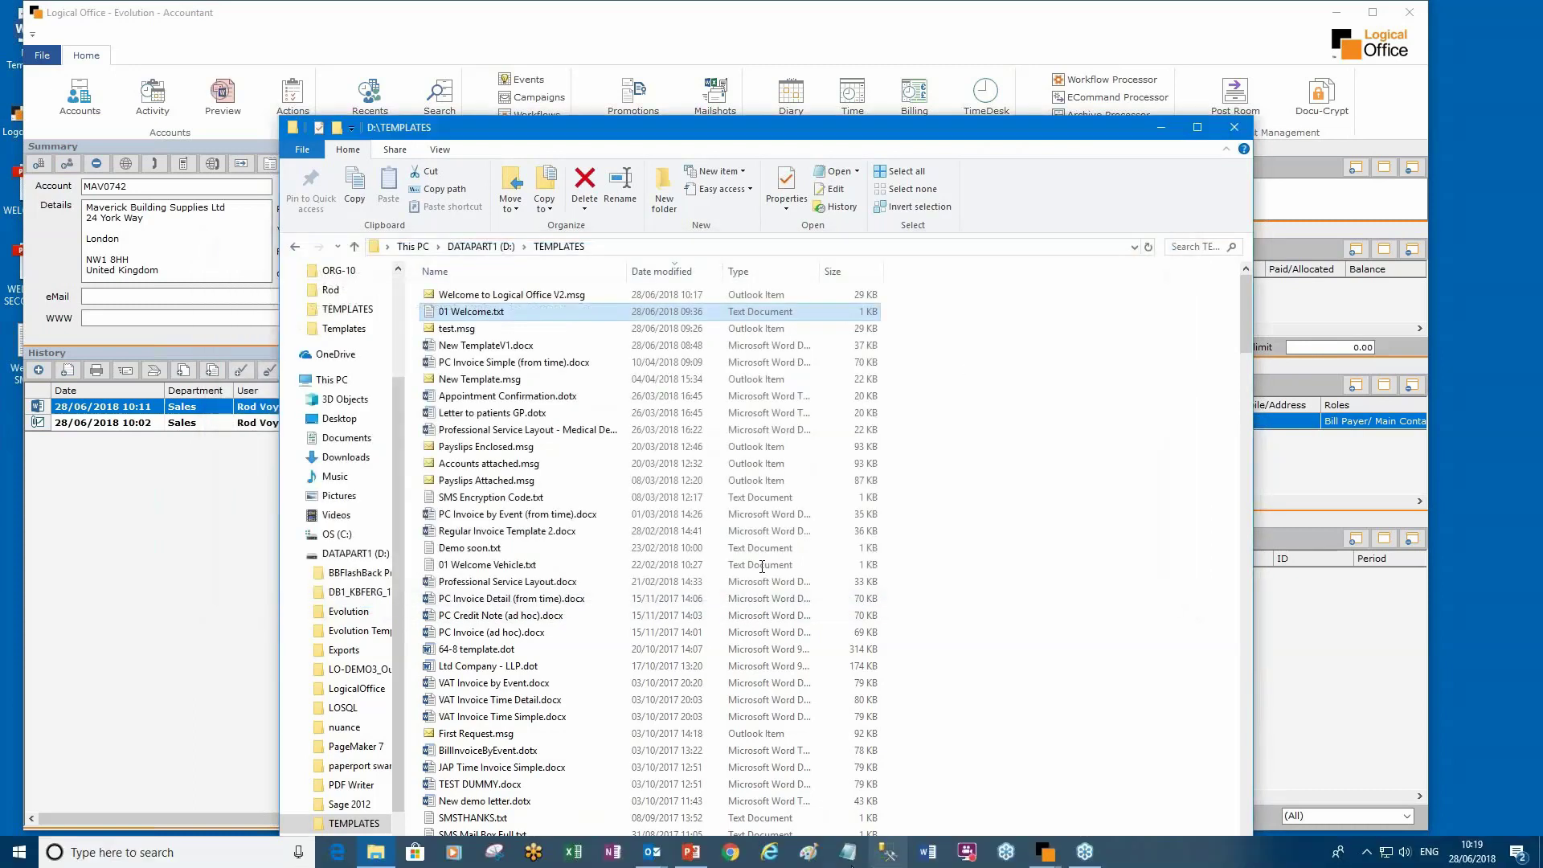
# - Write the greeting "Dear &Informalsalutation&," in a blank Notepad document and discard it without saving
pyautogui.click(848, 850)
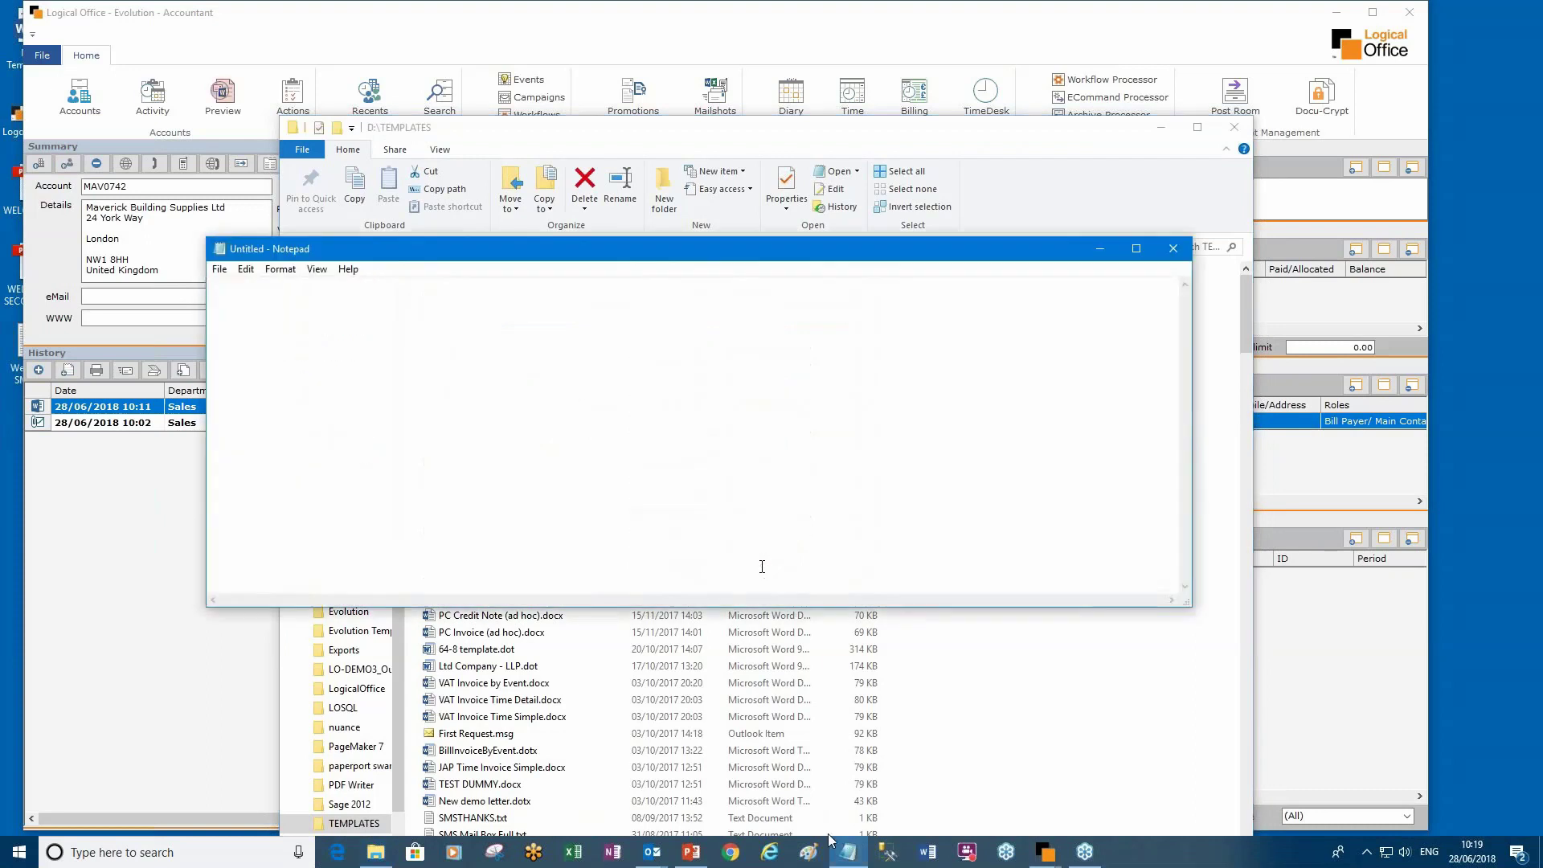
pyautogui.write('Dear &Informalsalutation&,')
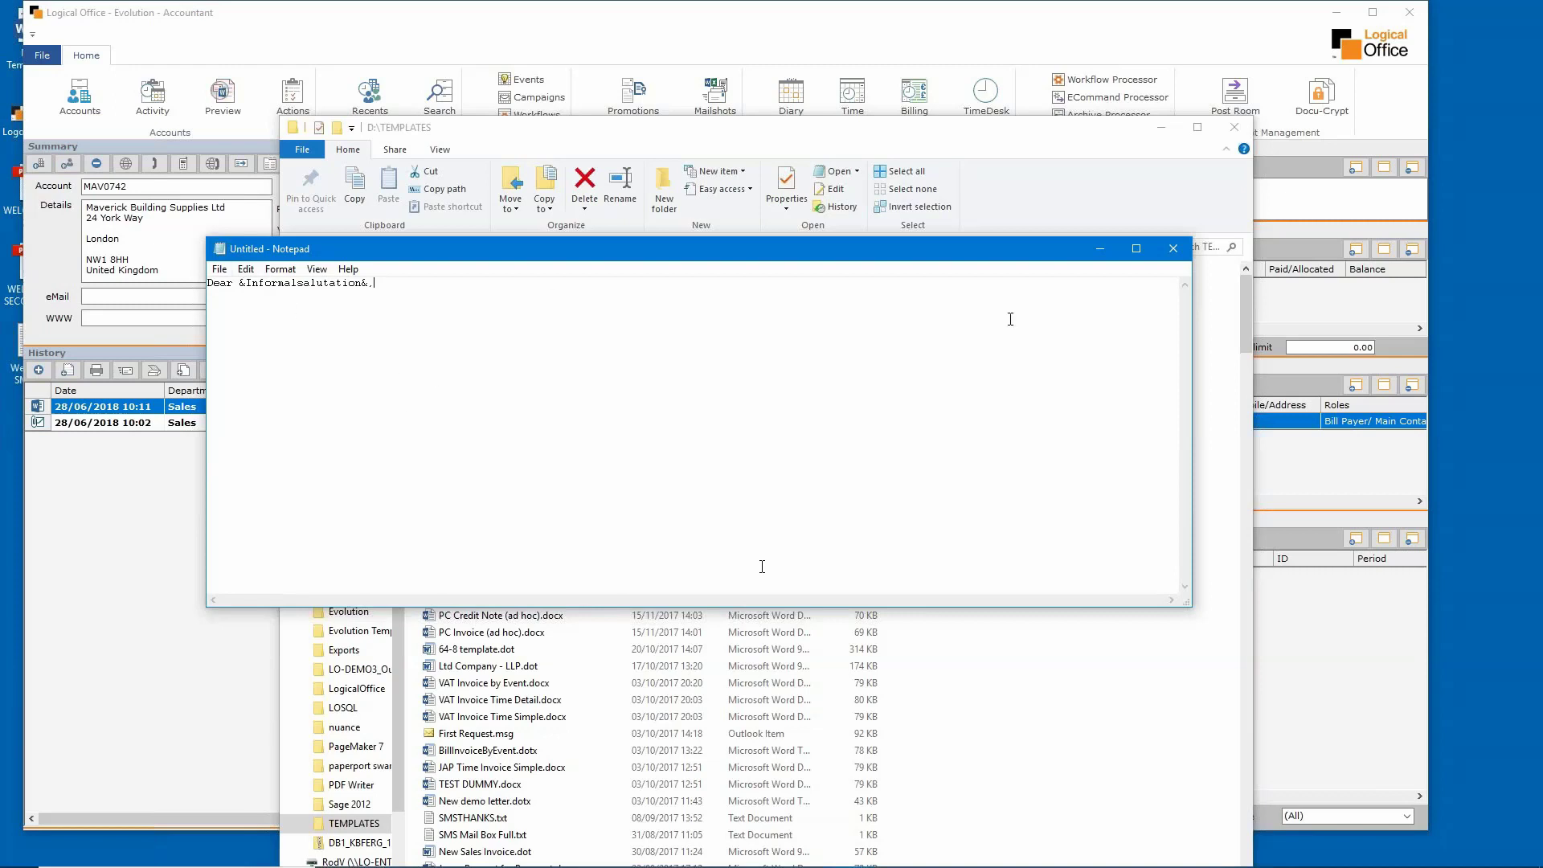
pyautogui.click(1159, 255)
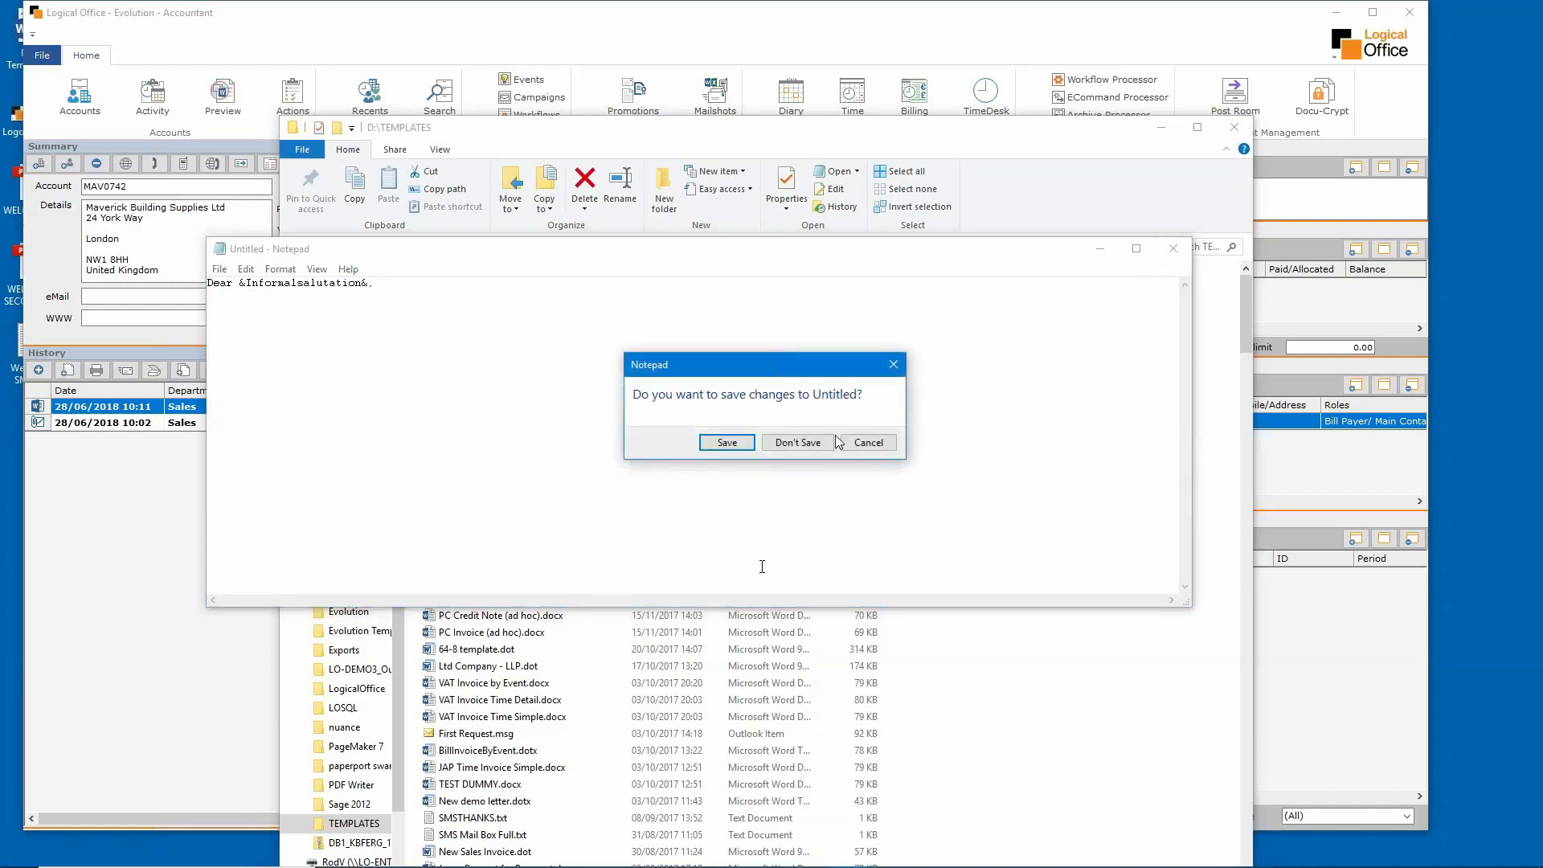
pyautogui.click(798, 442)
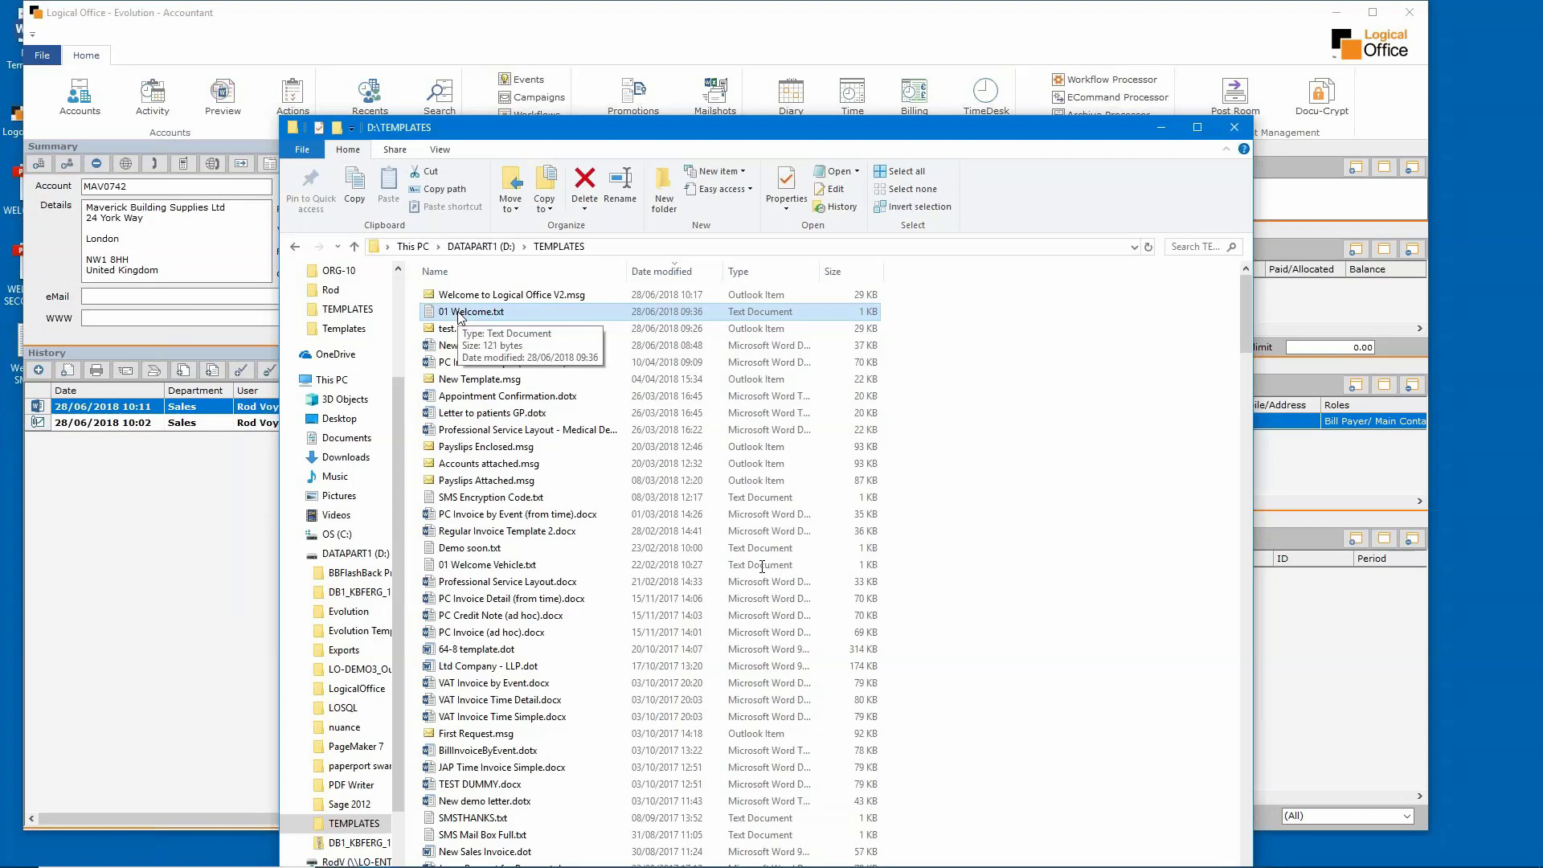
# - Reopen Logical Office's template manager and delete the New Demo Template entry from the MASTER TEMPLATES folder
pyautogui.click(41, 55)
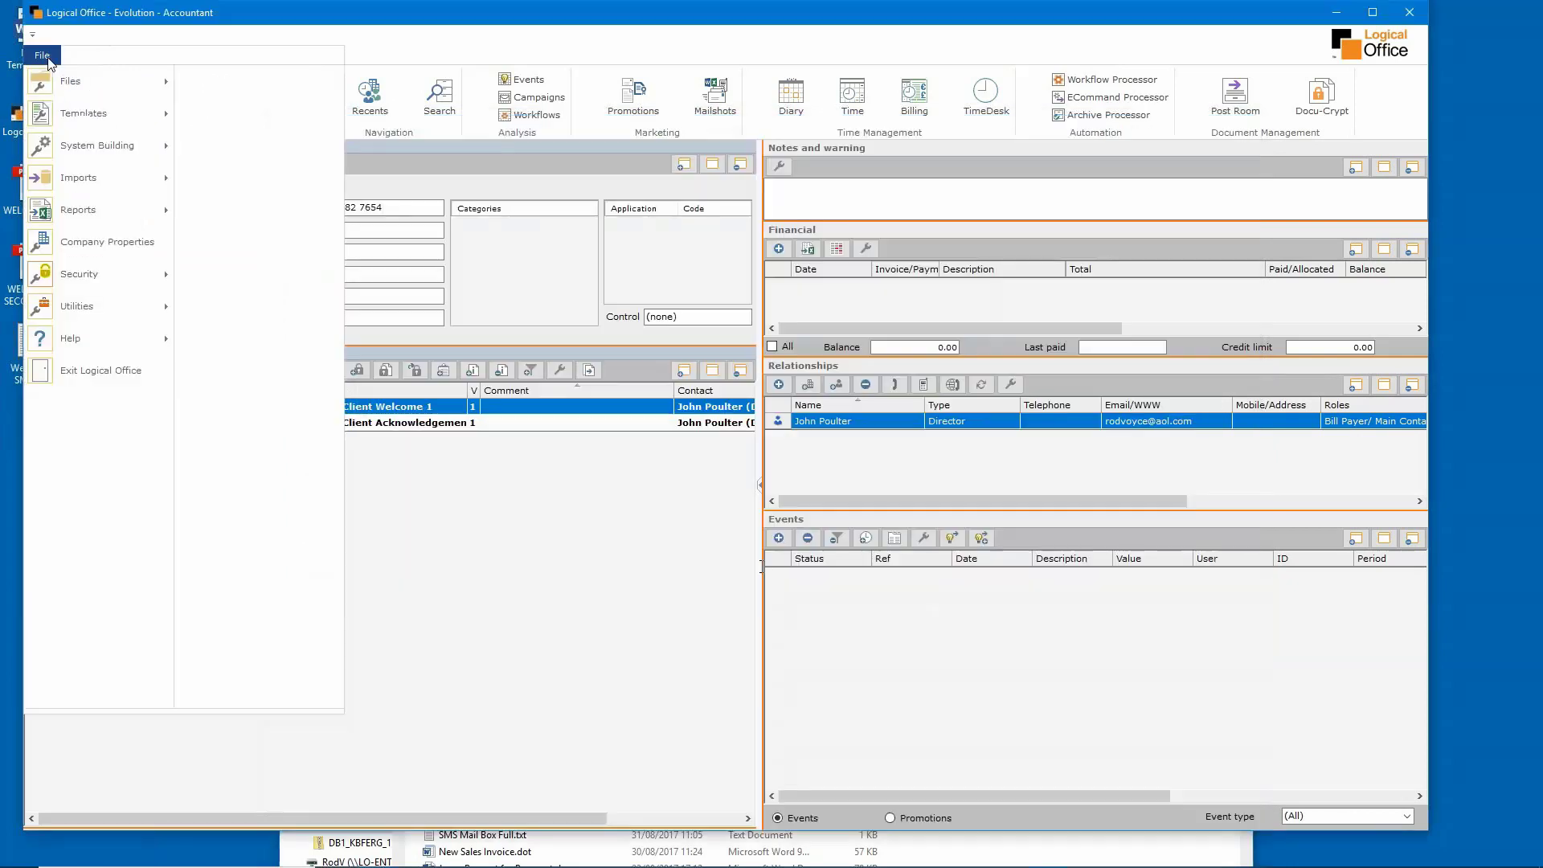
pyautogui.moveTo(89, 110)
pyautogui.click(250, 141)
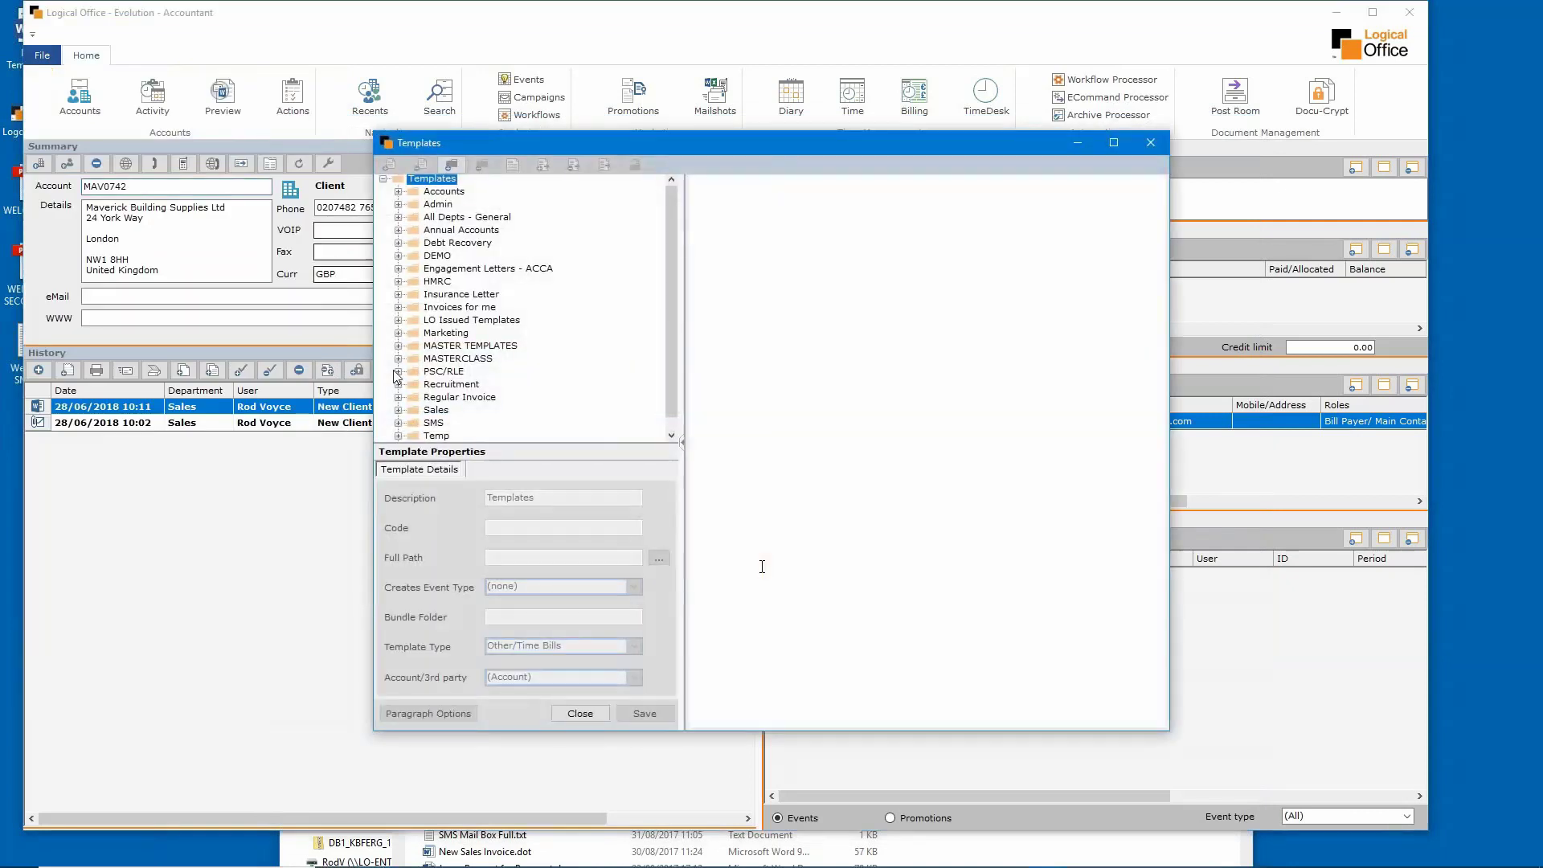
pyautogui.click(399, 359)
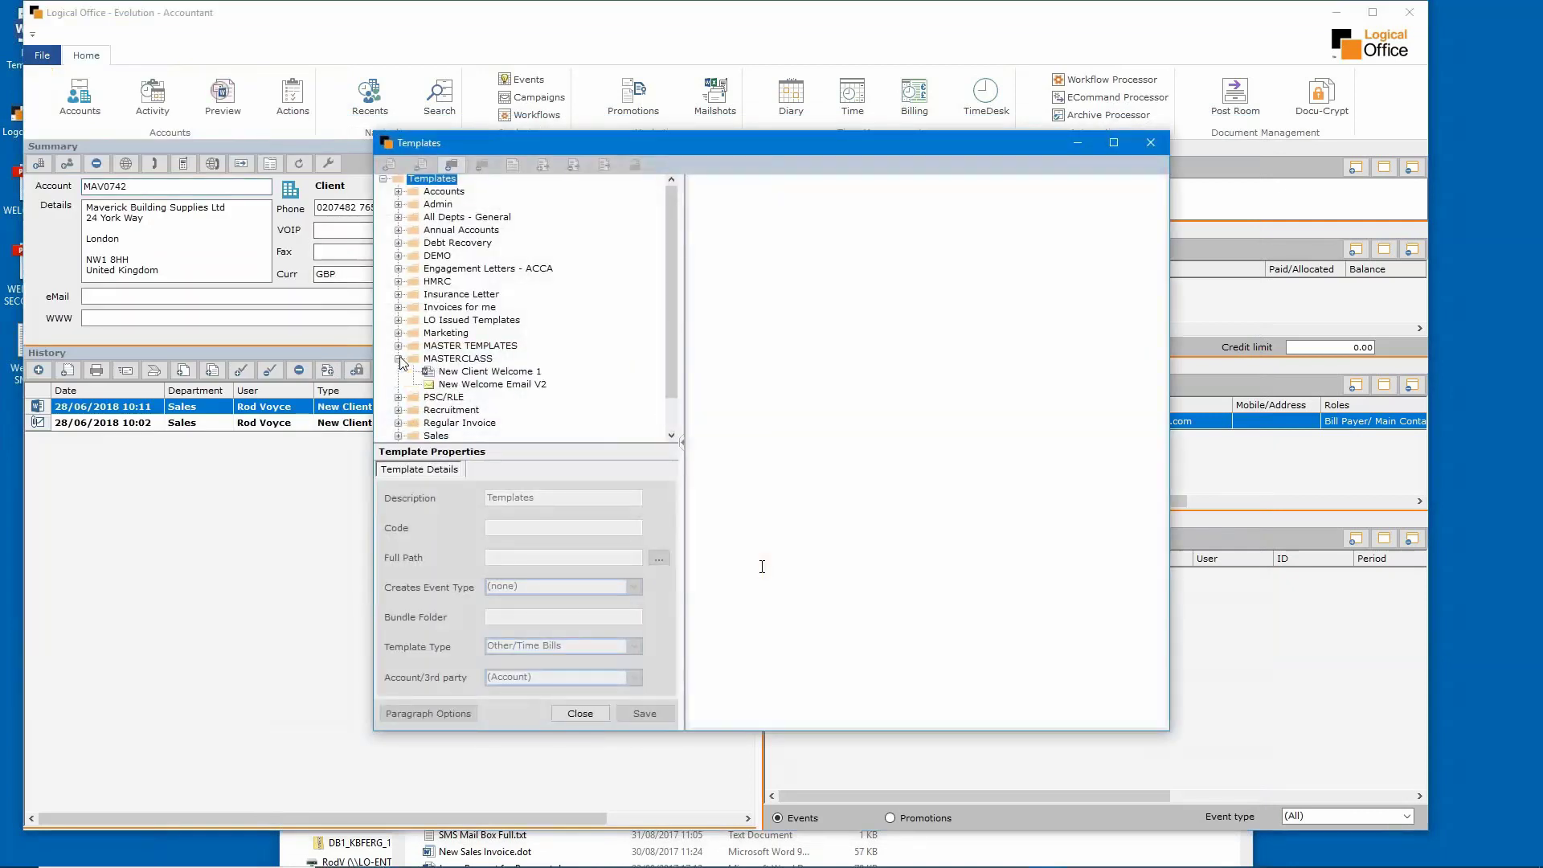
pyautogui.click(398, 345)
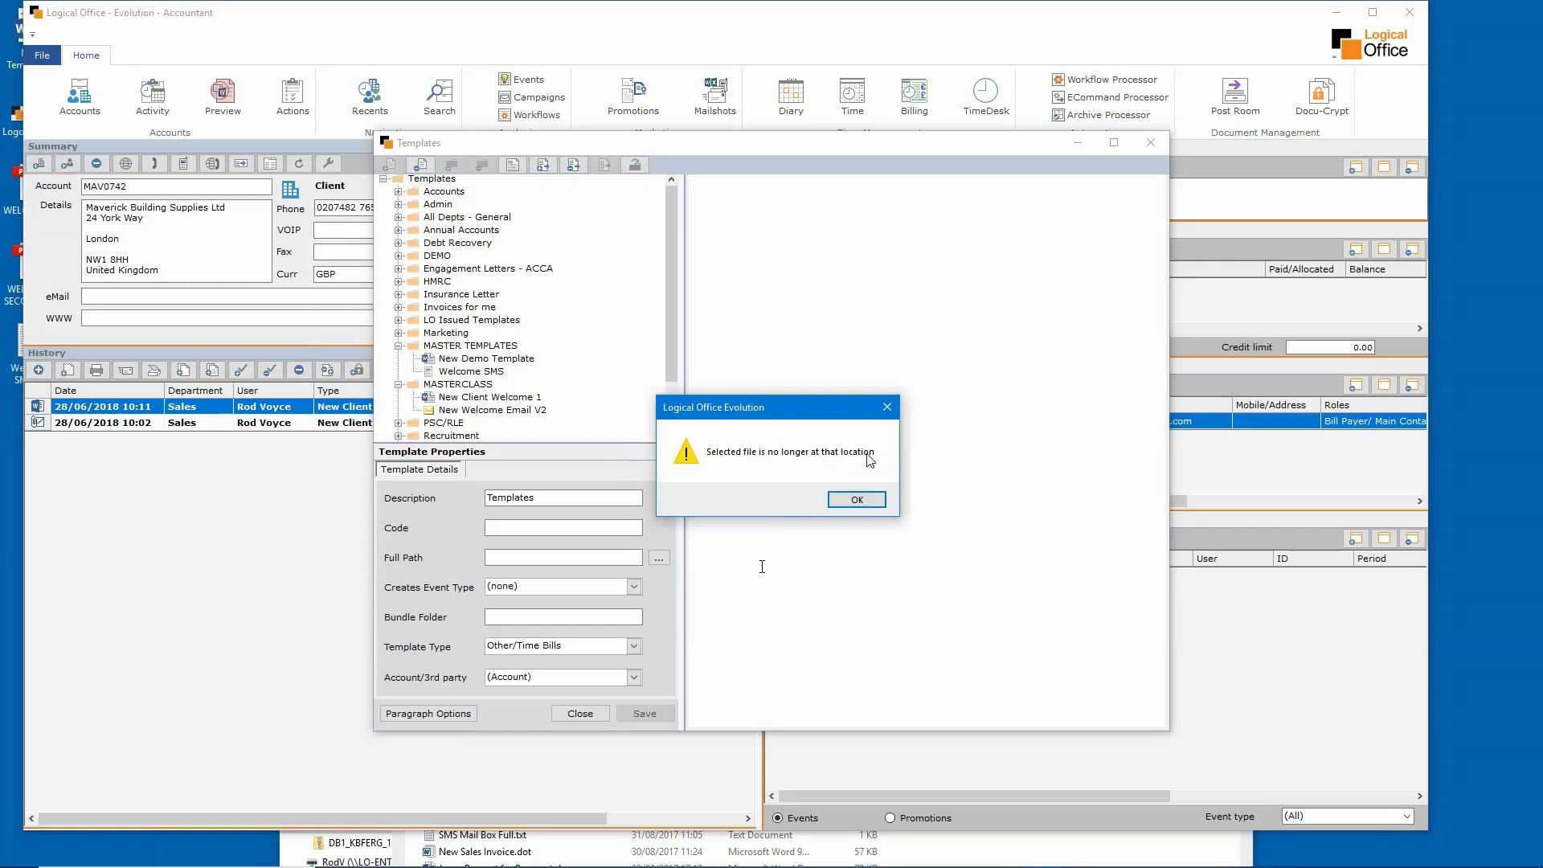
pyautogui.click(853, 499)
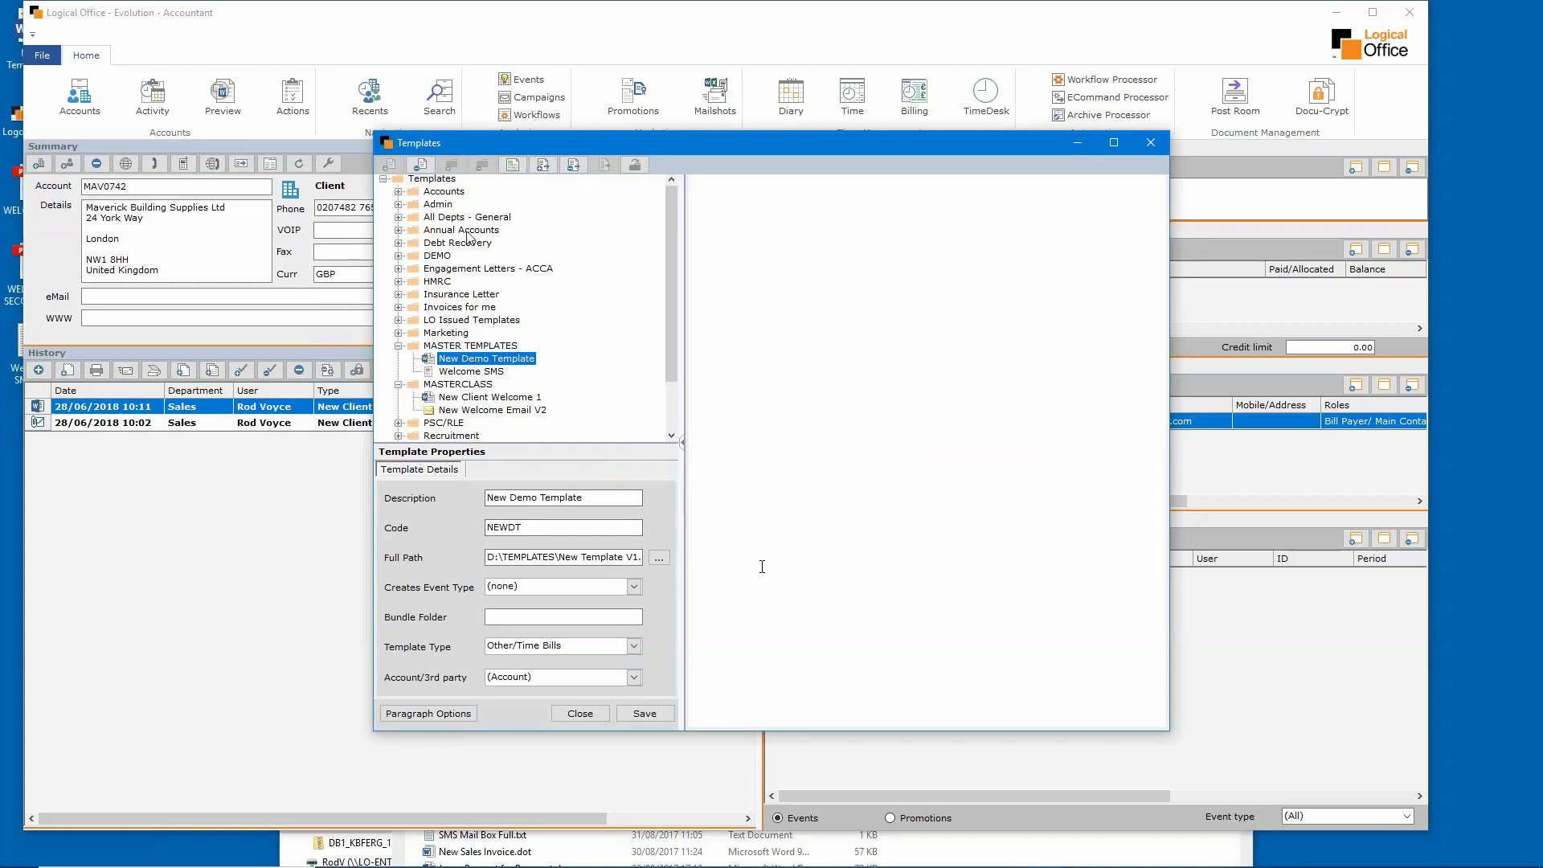
pyautogui.click(421, 165)
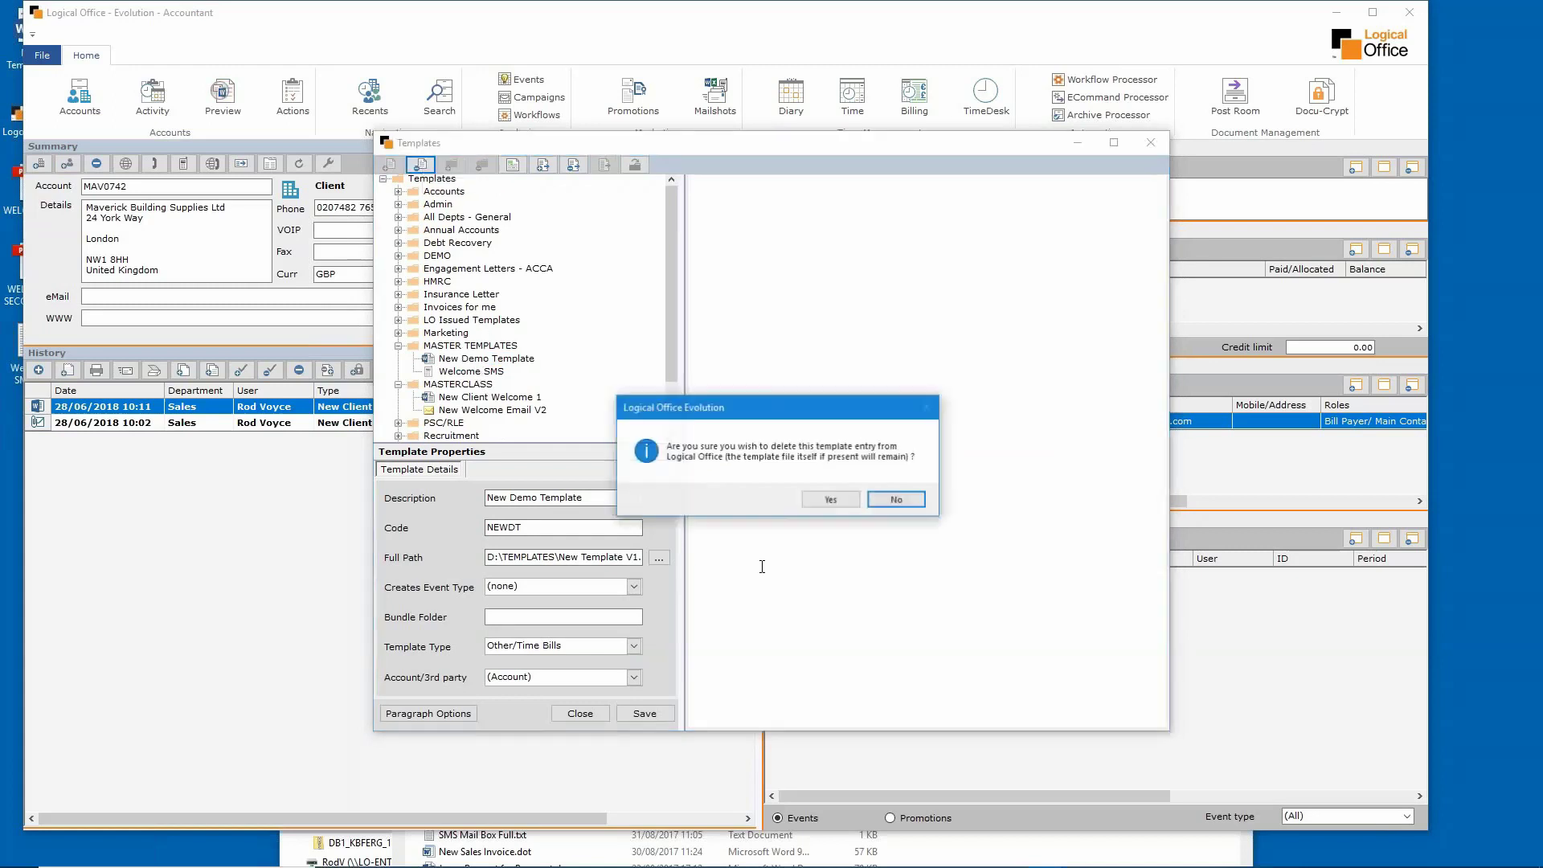
pyautogui.click(831, 500)
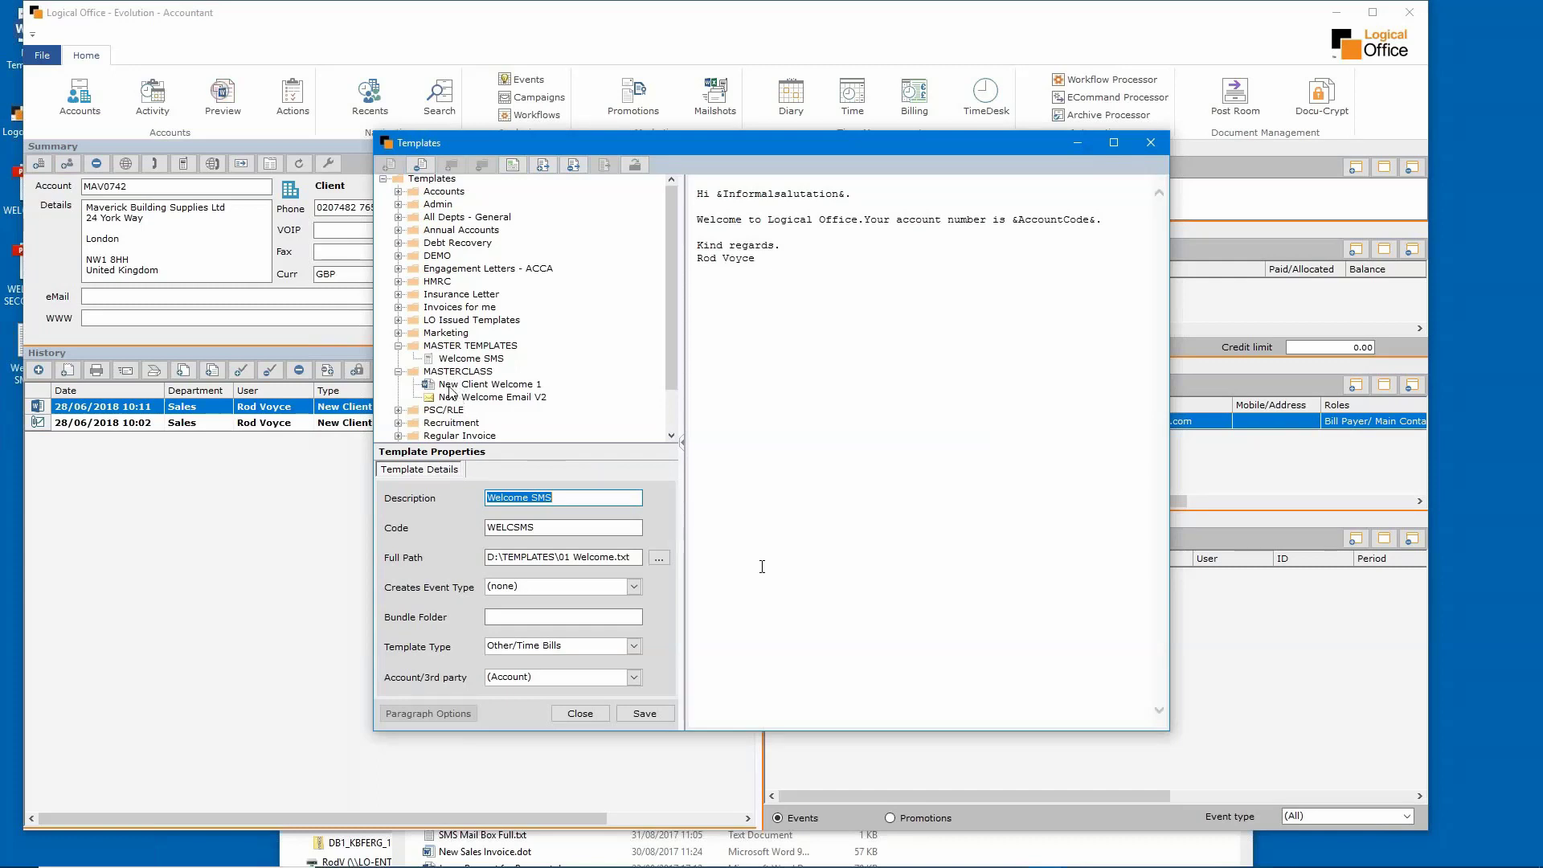
# - Copy the New Client Welcome 1 template and paste the copy into the MASTERCLASS folder
pyautogui.click(455, 386)
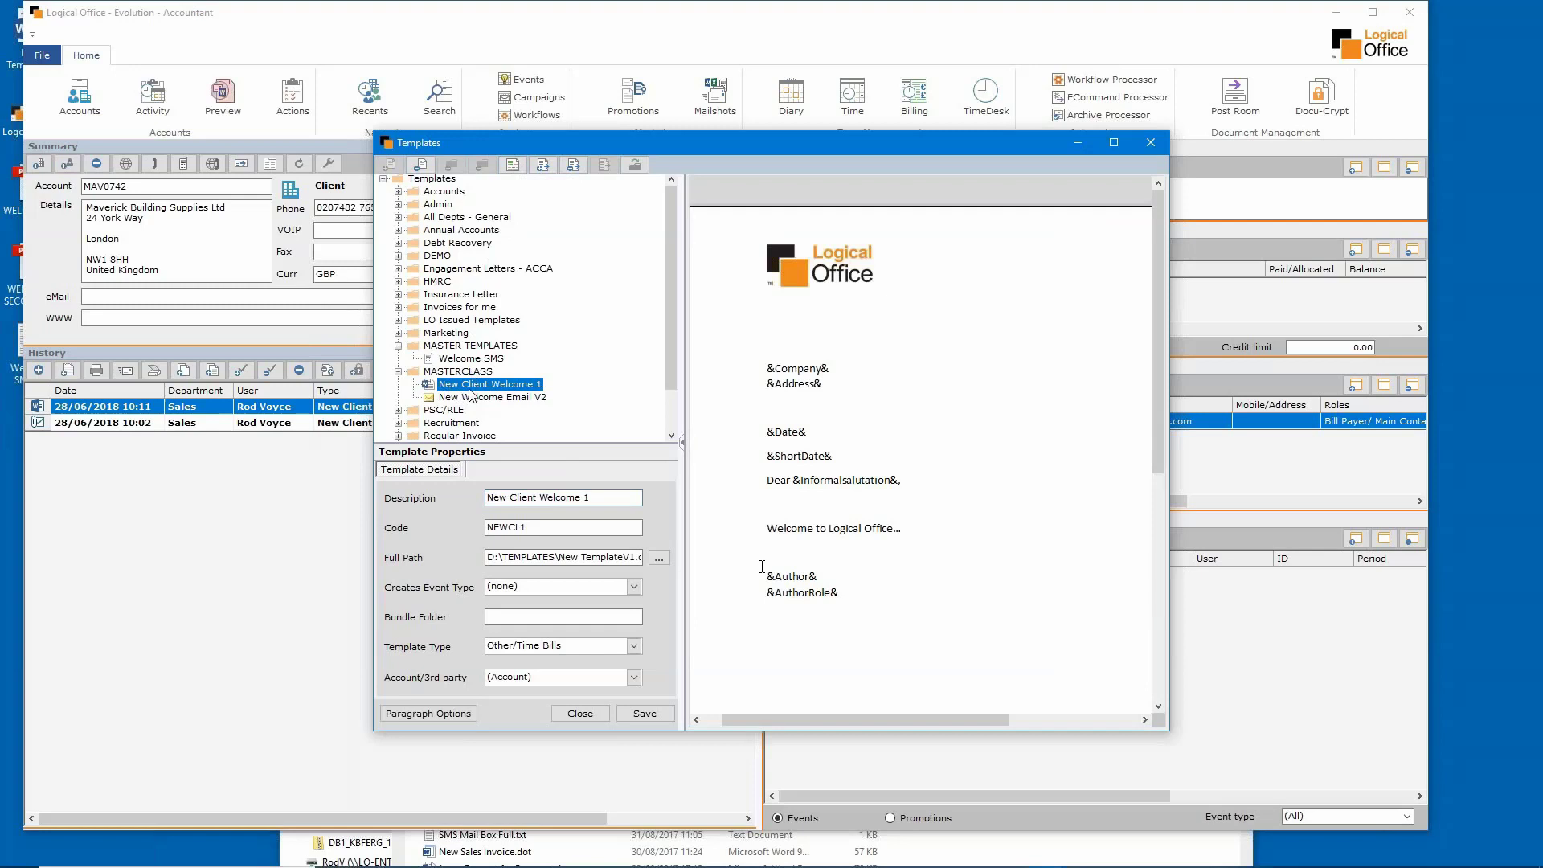
pyautogui.click(541, 167)
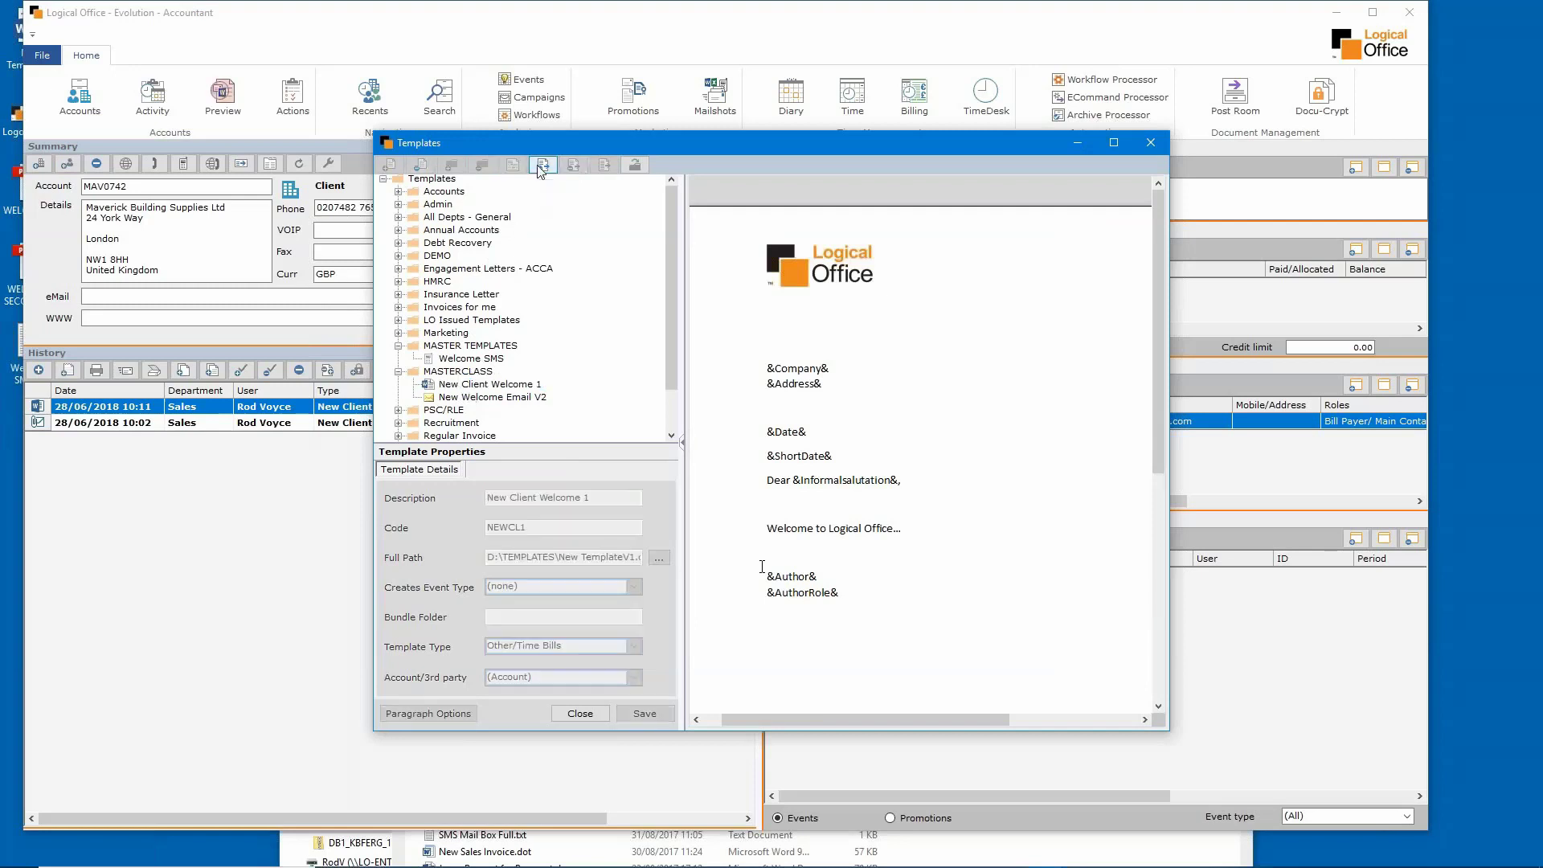
pyautogui.click(418, 371)
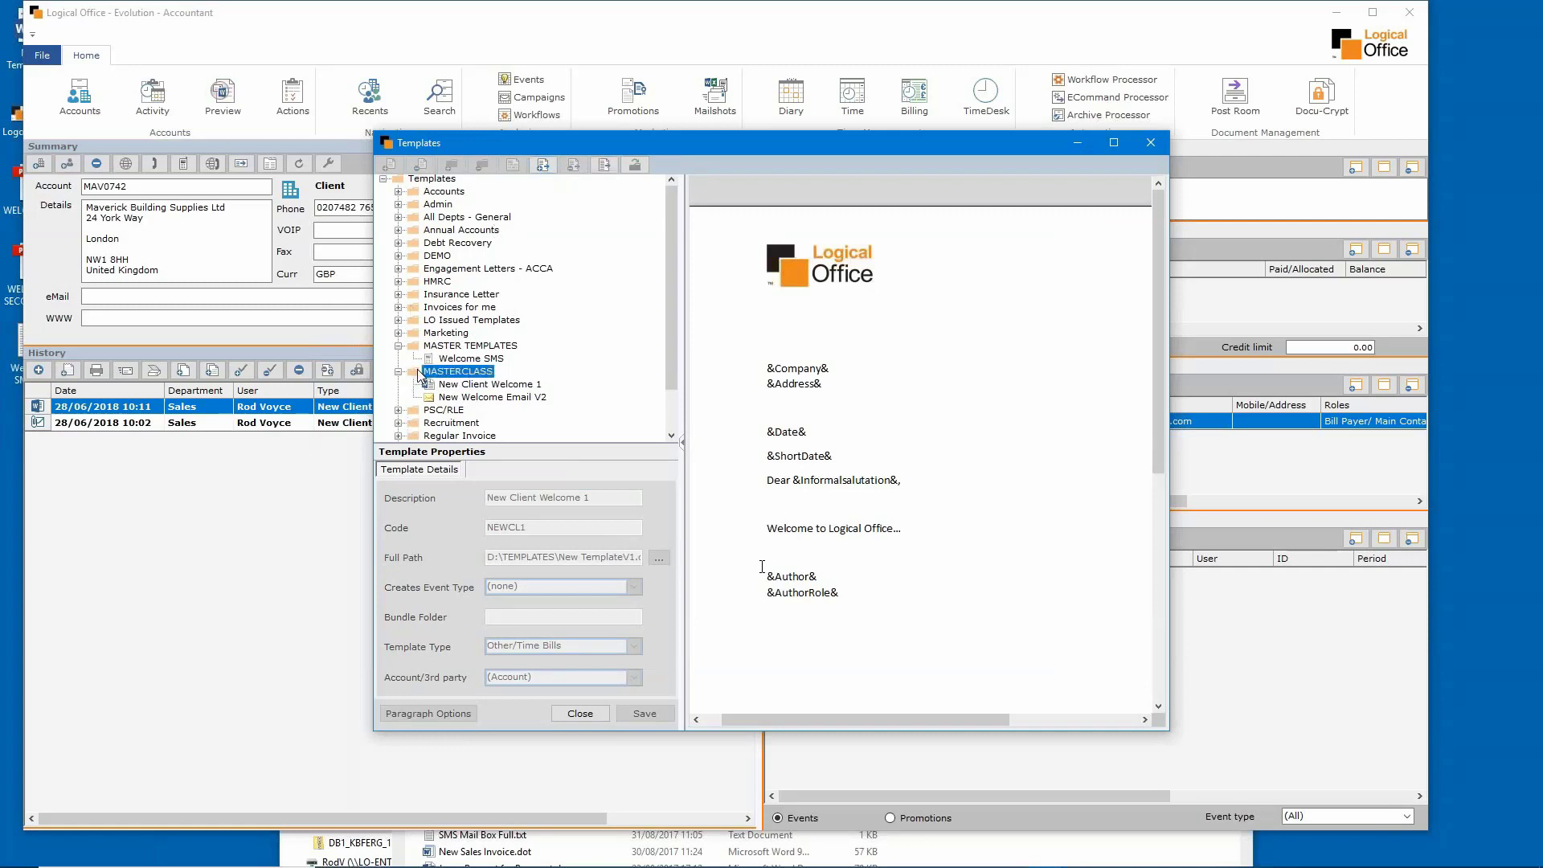
pyautogui.click(604, 166)
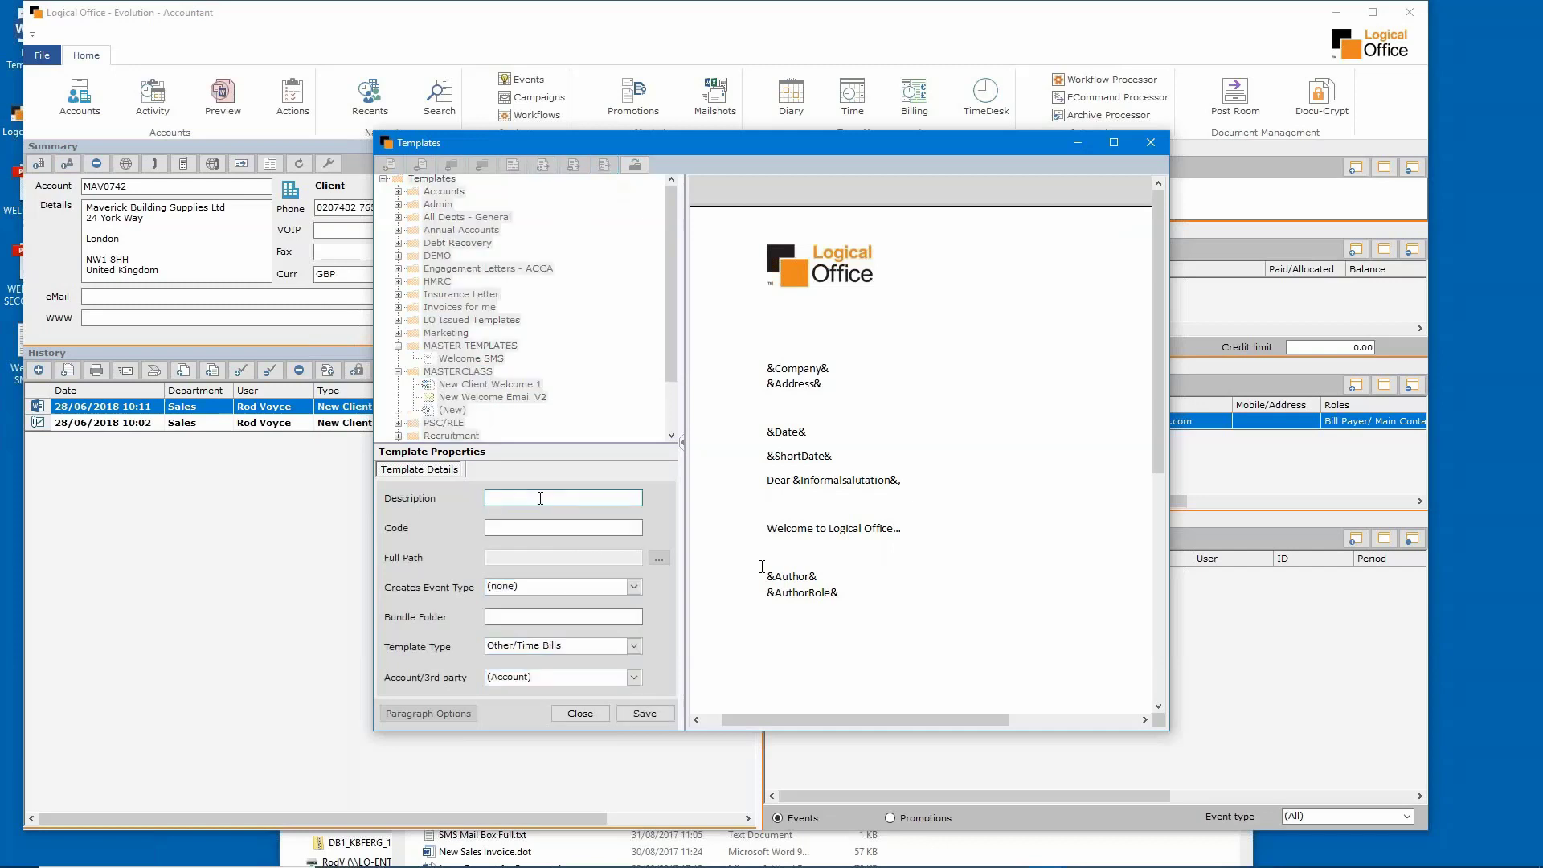
# - Give the pasted template the description "New Client Welcome V3" and the code NEWCL3, and save it
pyautogui.write('New Client Welcon')
pyautogui.write('e V')
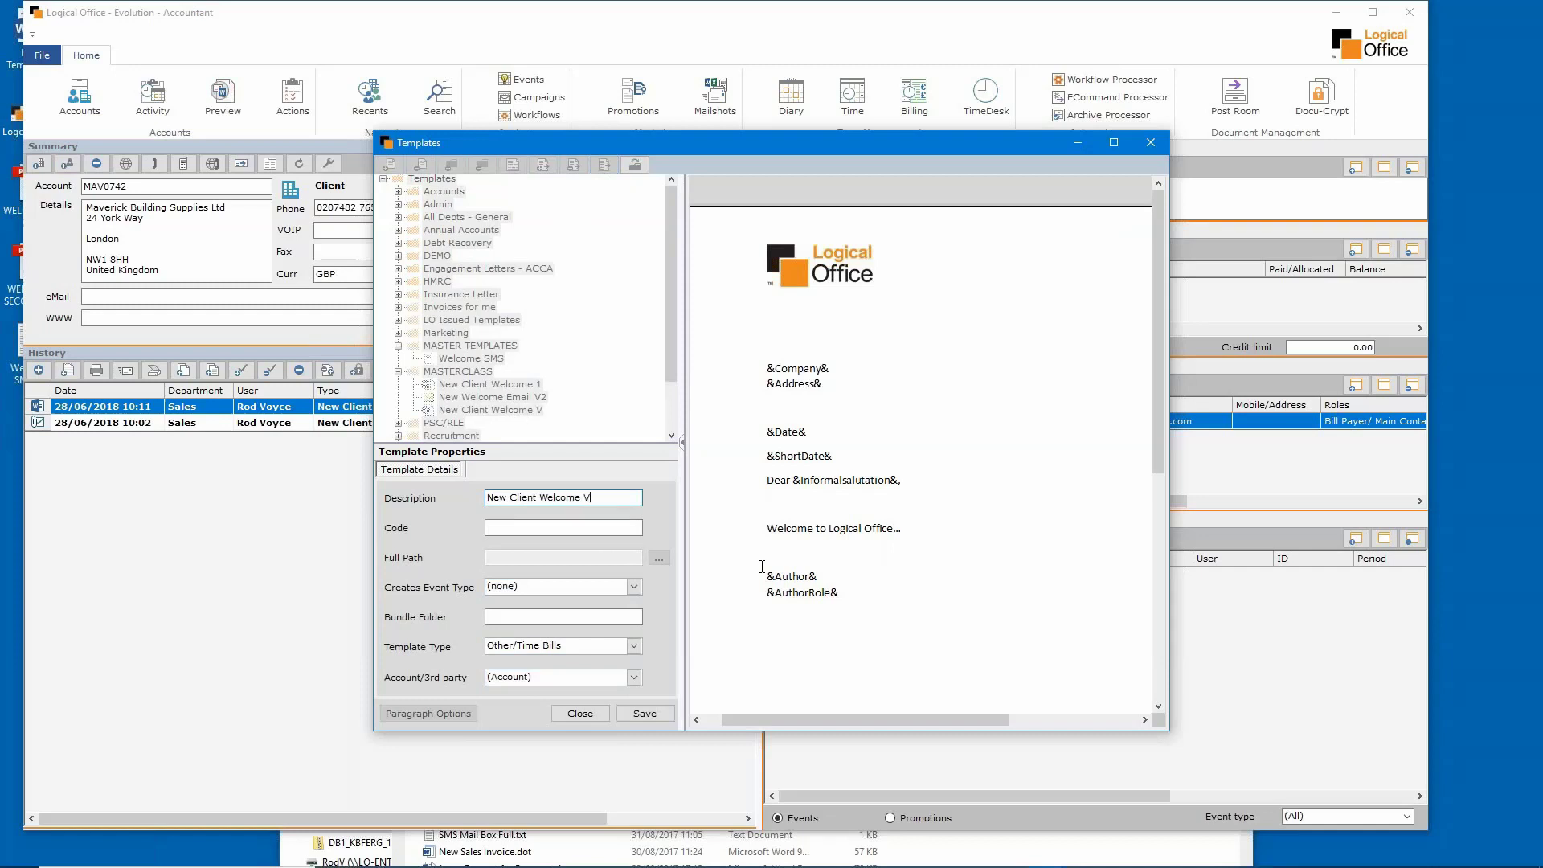
pyautogui.write('3')
pyautogui.click(494, 528)
pyautogui.click(499, 528)
pyautogui.write('NEWCL')
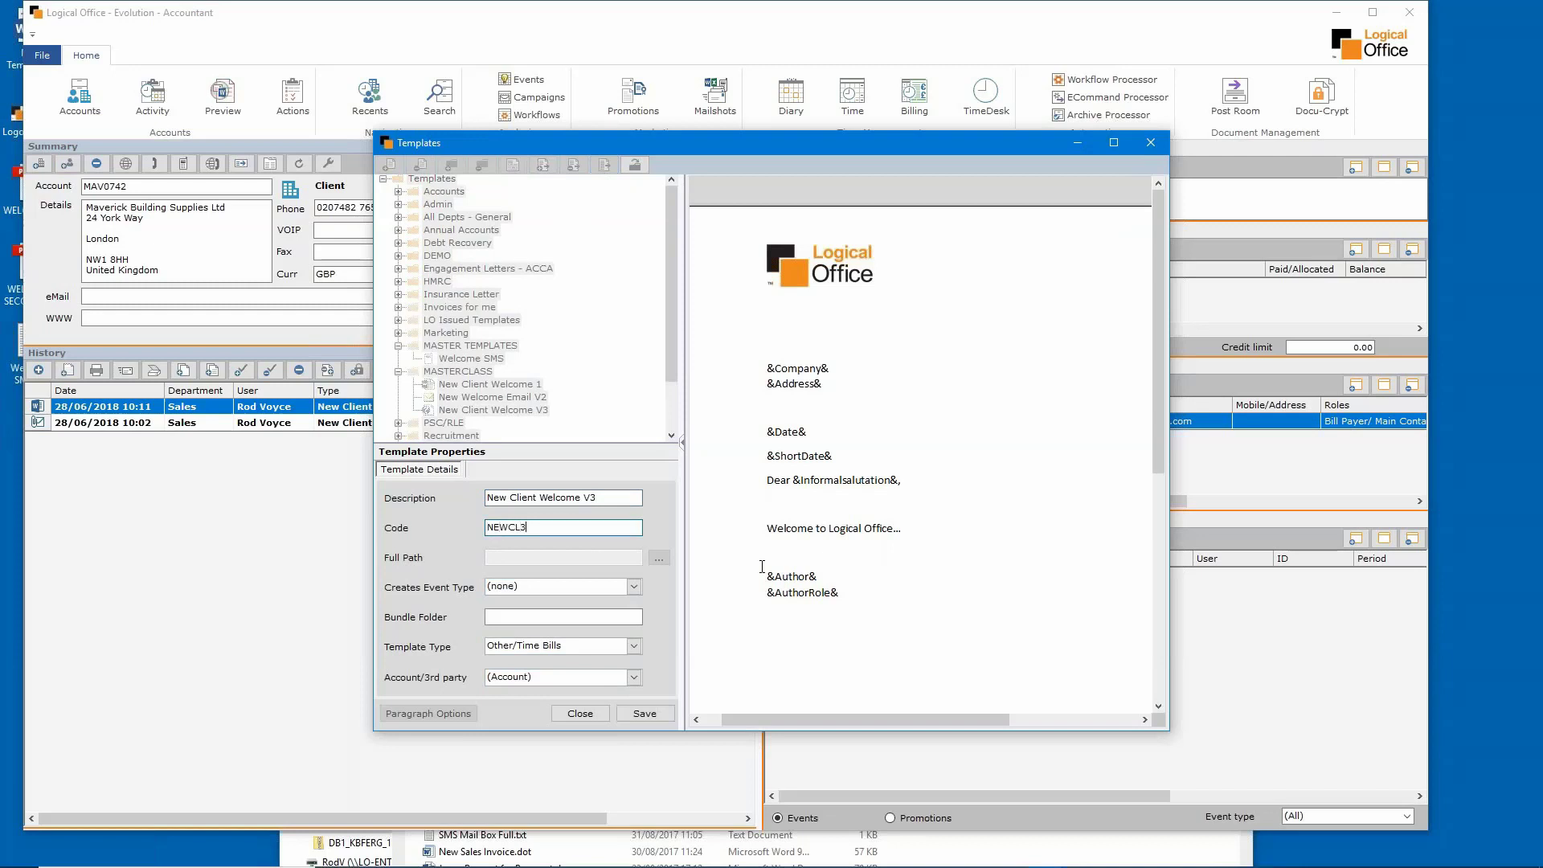
pyautogui.click(646, 715)
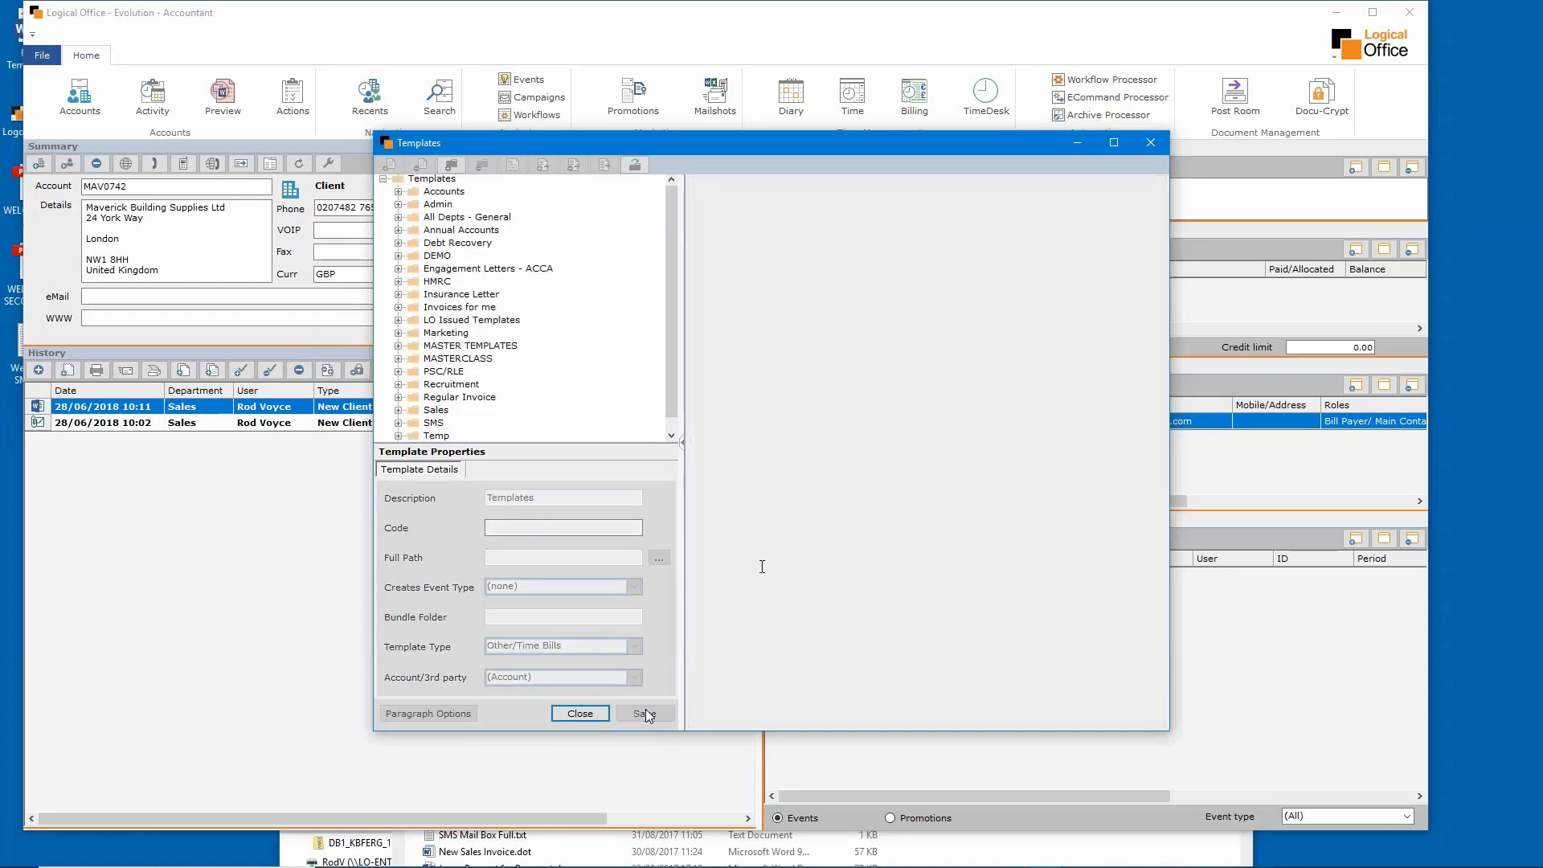
# - Change the New Client Welcome V3 template's description to "New Client Welcome V2" and save it
pyautogui.click(398, 360)
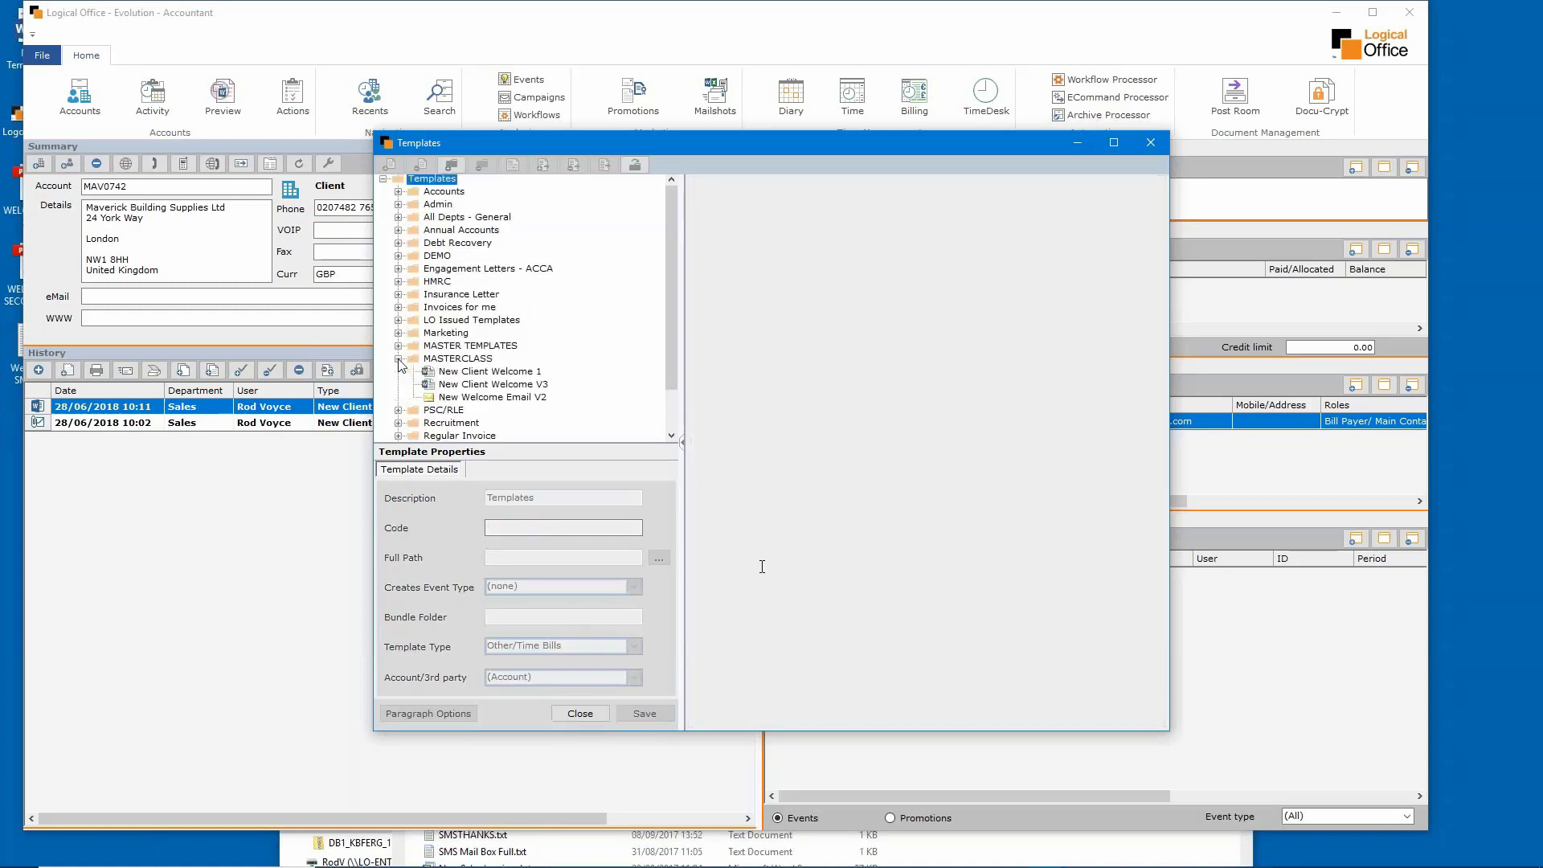
pyautogui.click(453, 385)
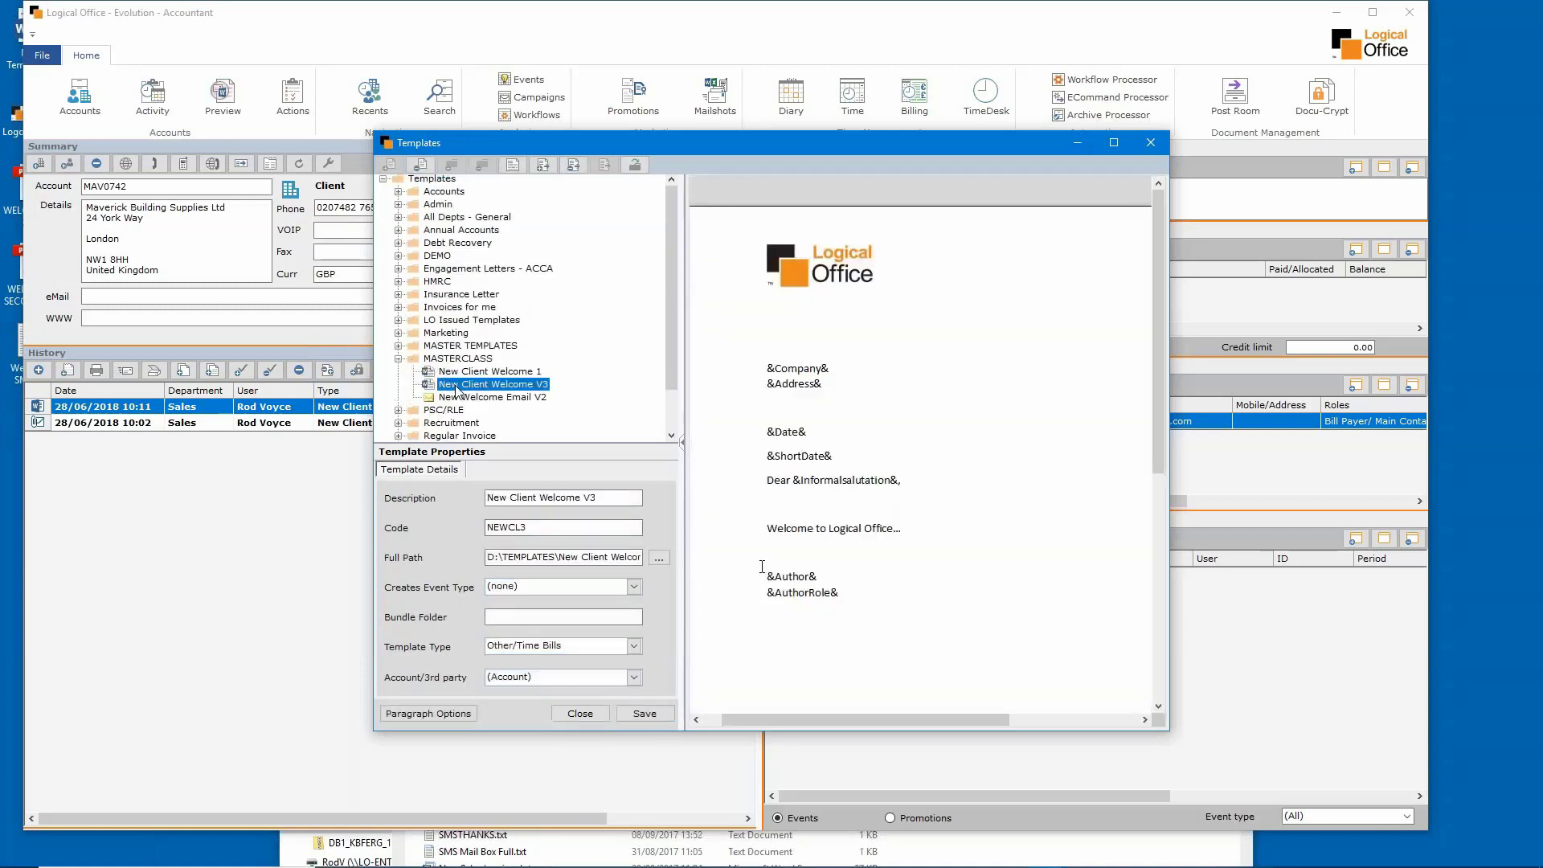
pyautogui.click(599, 497)
pyautogui.press('BackSpace')
pyautogui.write('2')
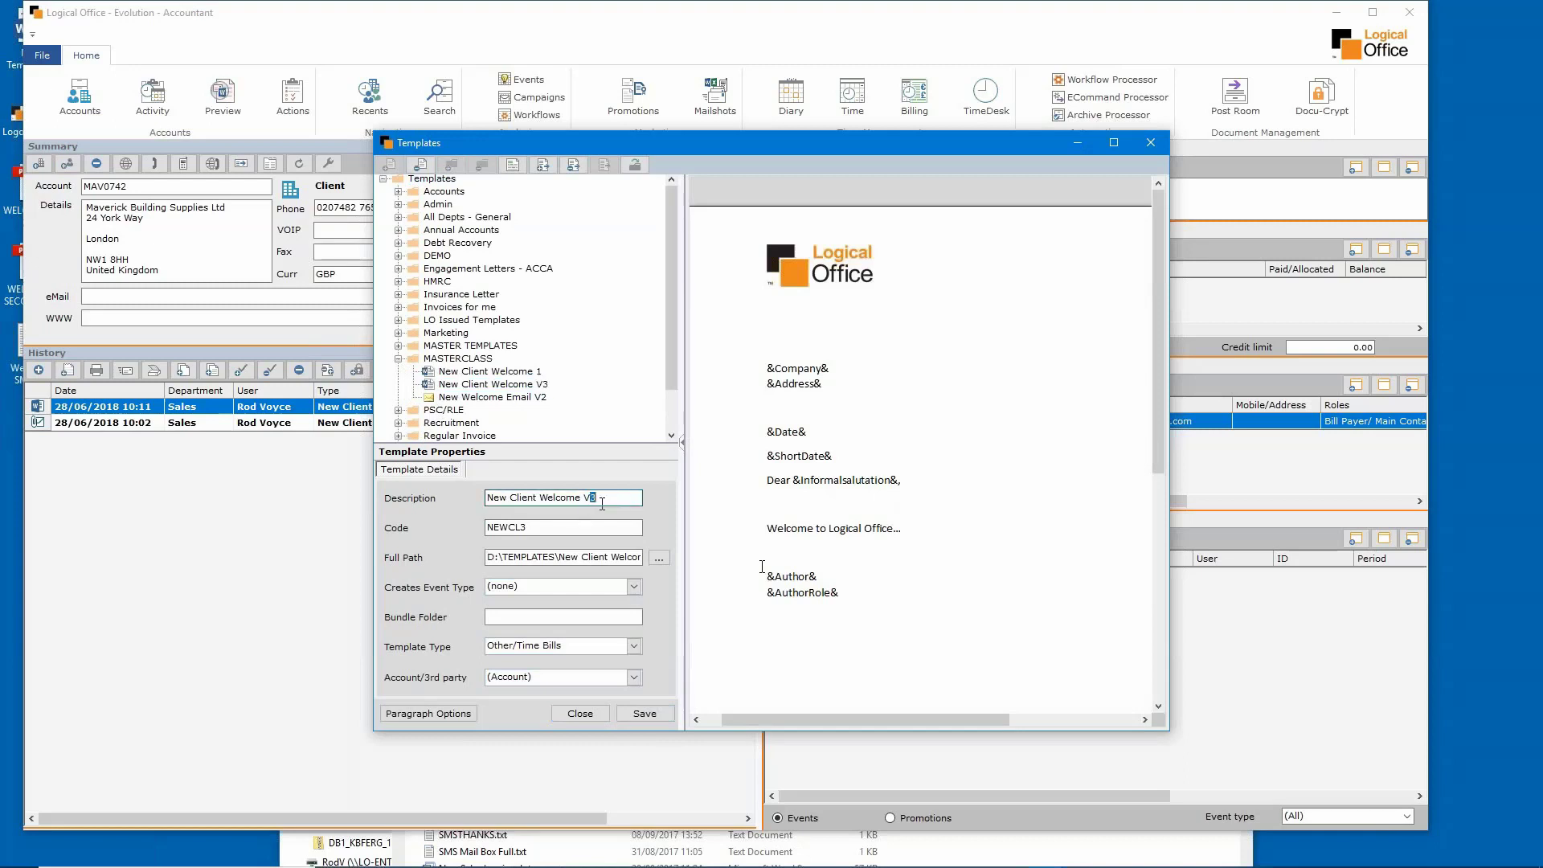
pyautogui.click(643, 715)
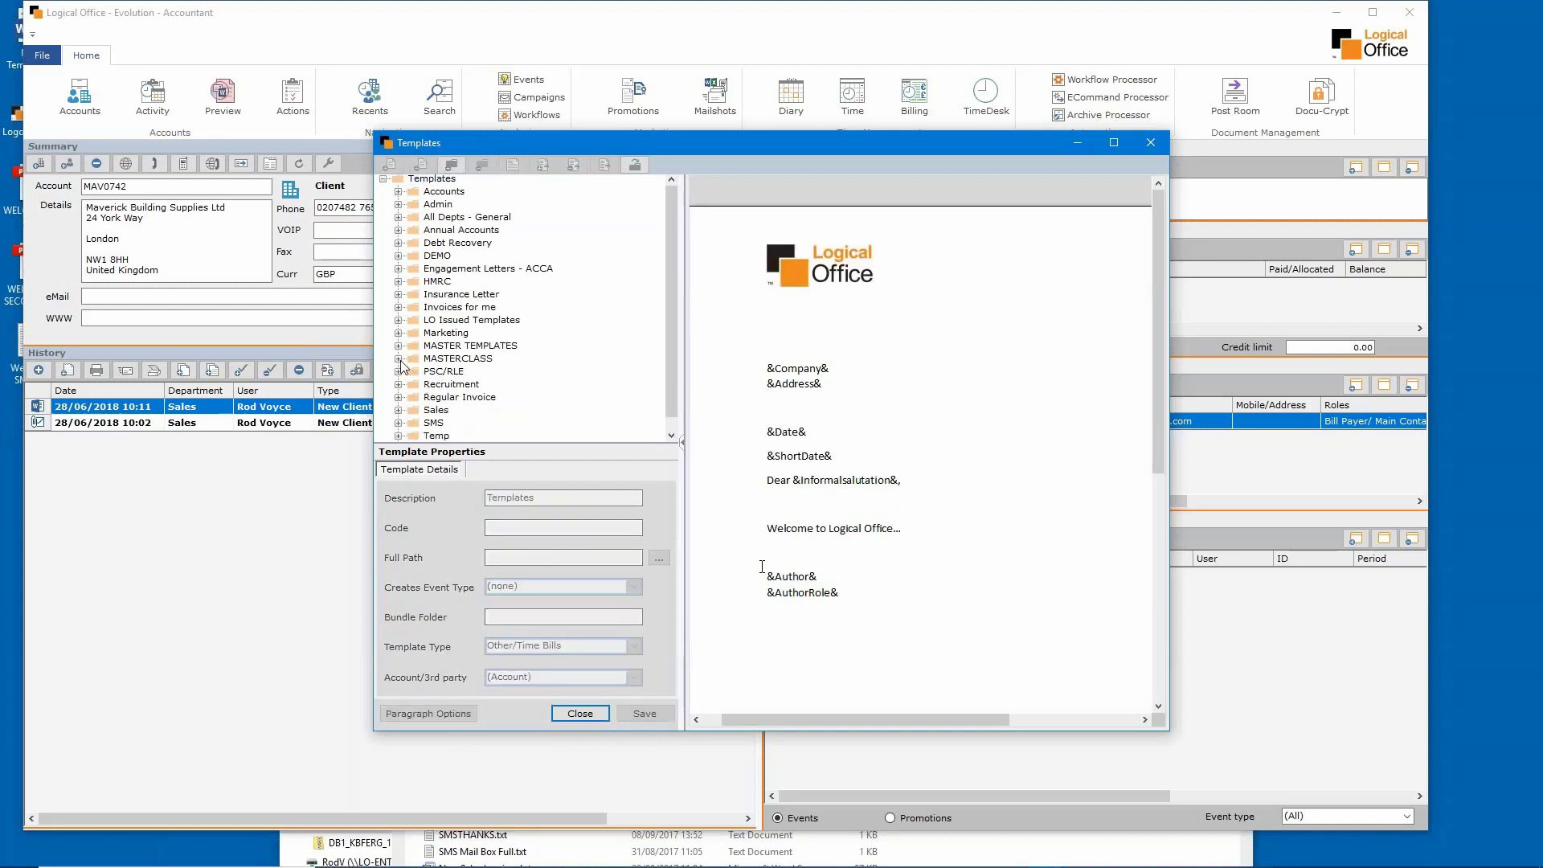
# - Expand the MASTERCLASS folder and review the New Client Welcome V2 and New Client Welcome 1 templates
pyautogui.click(399, 360)
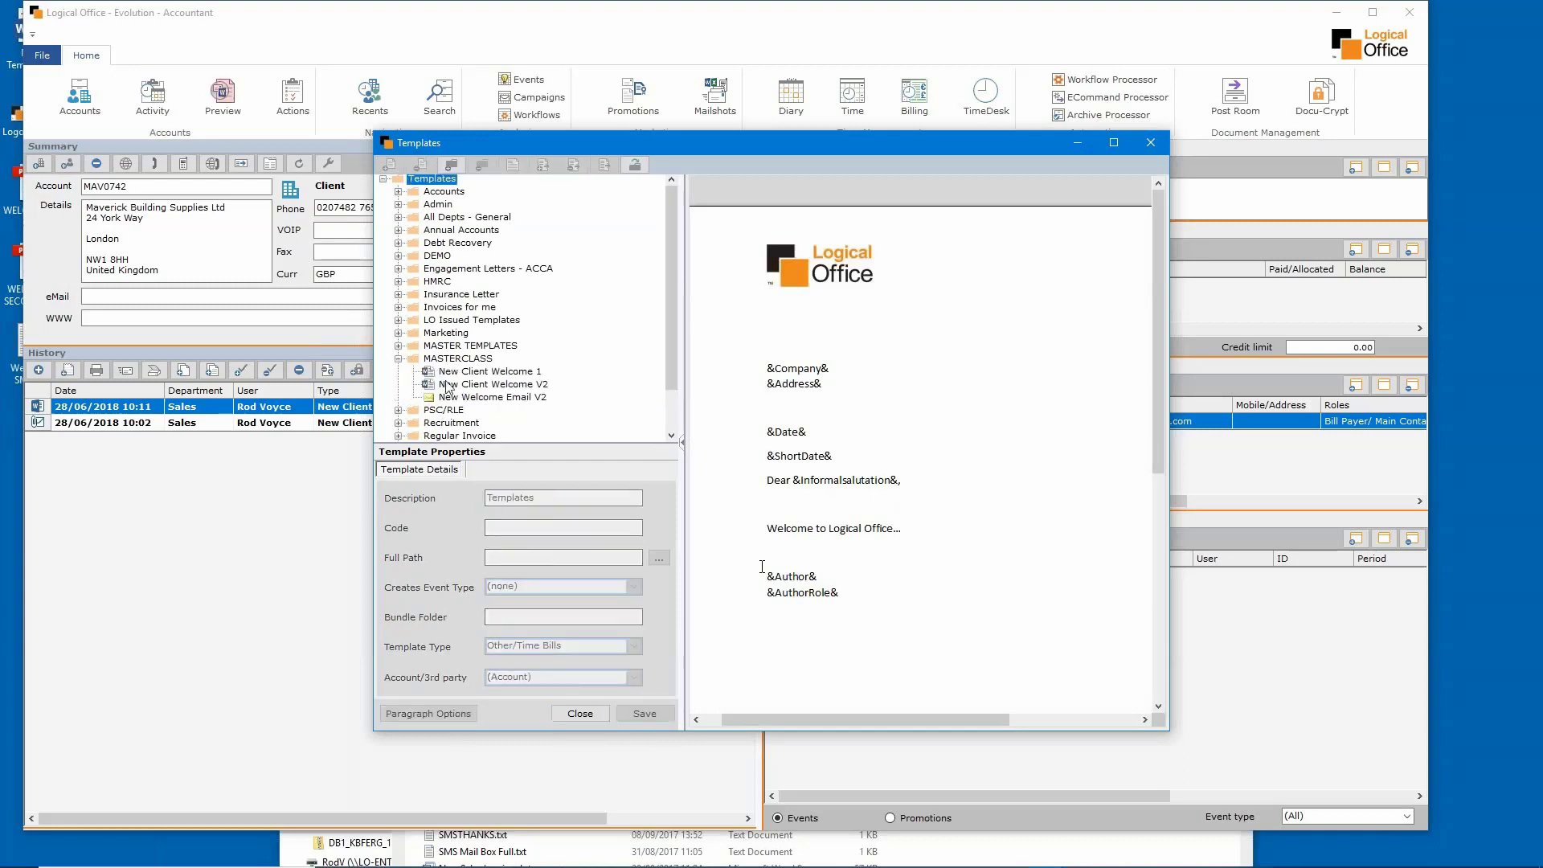
pyautogui.click(494, 385)
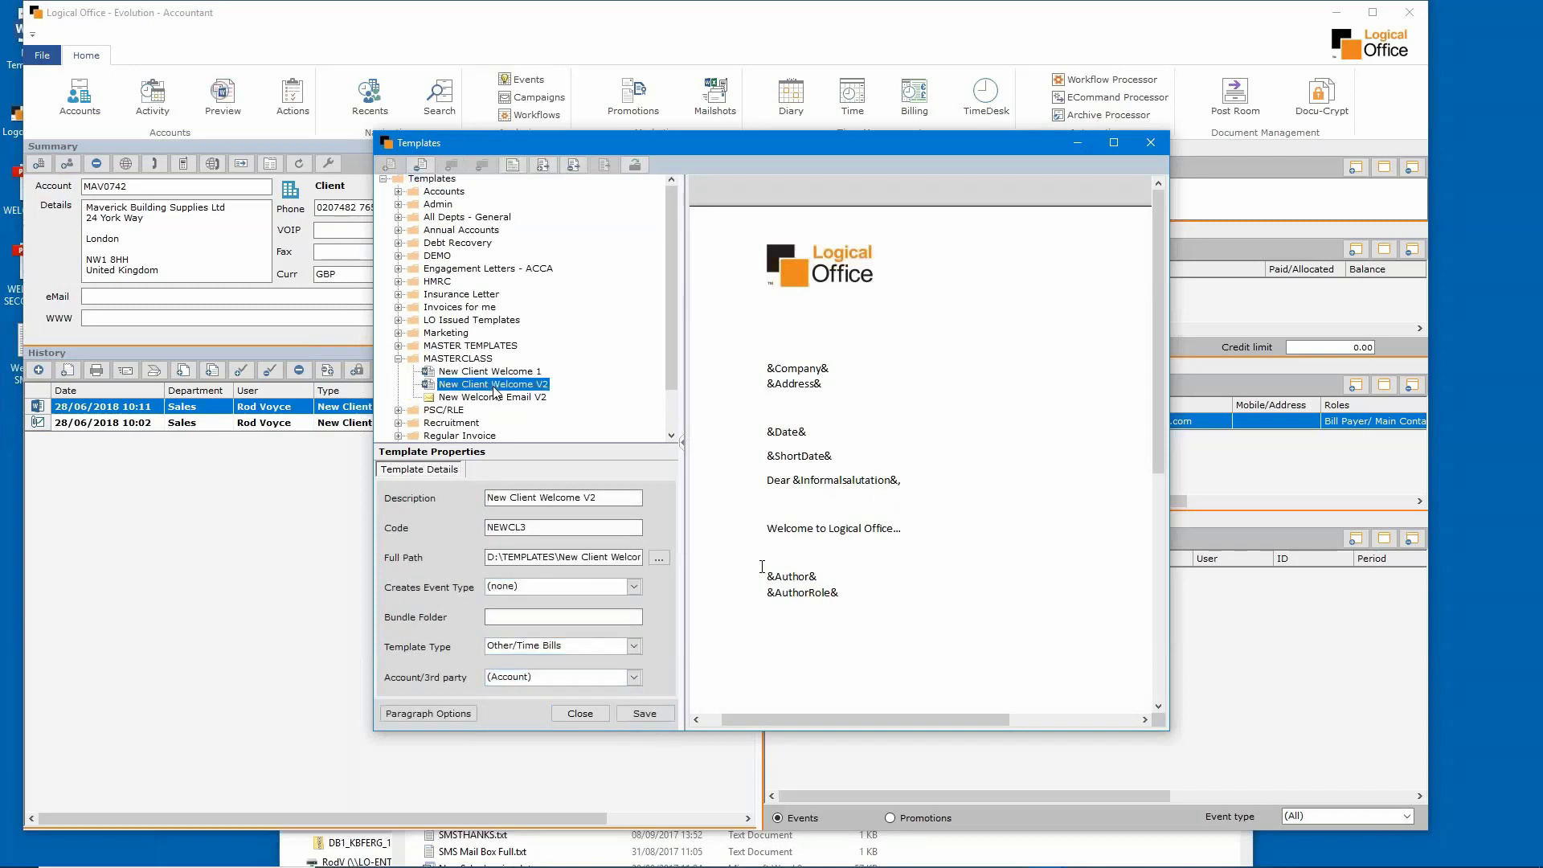
pyautogui.click(472, 371)
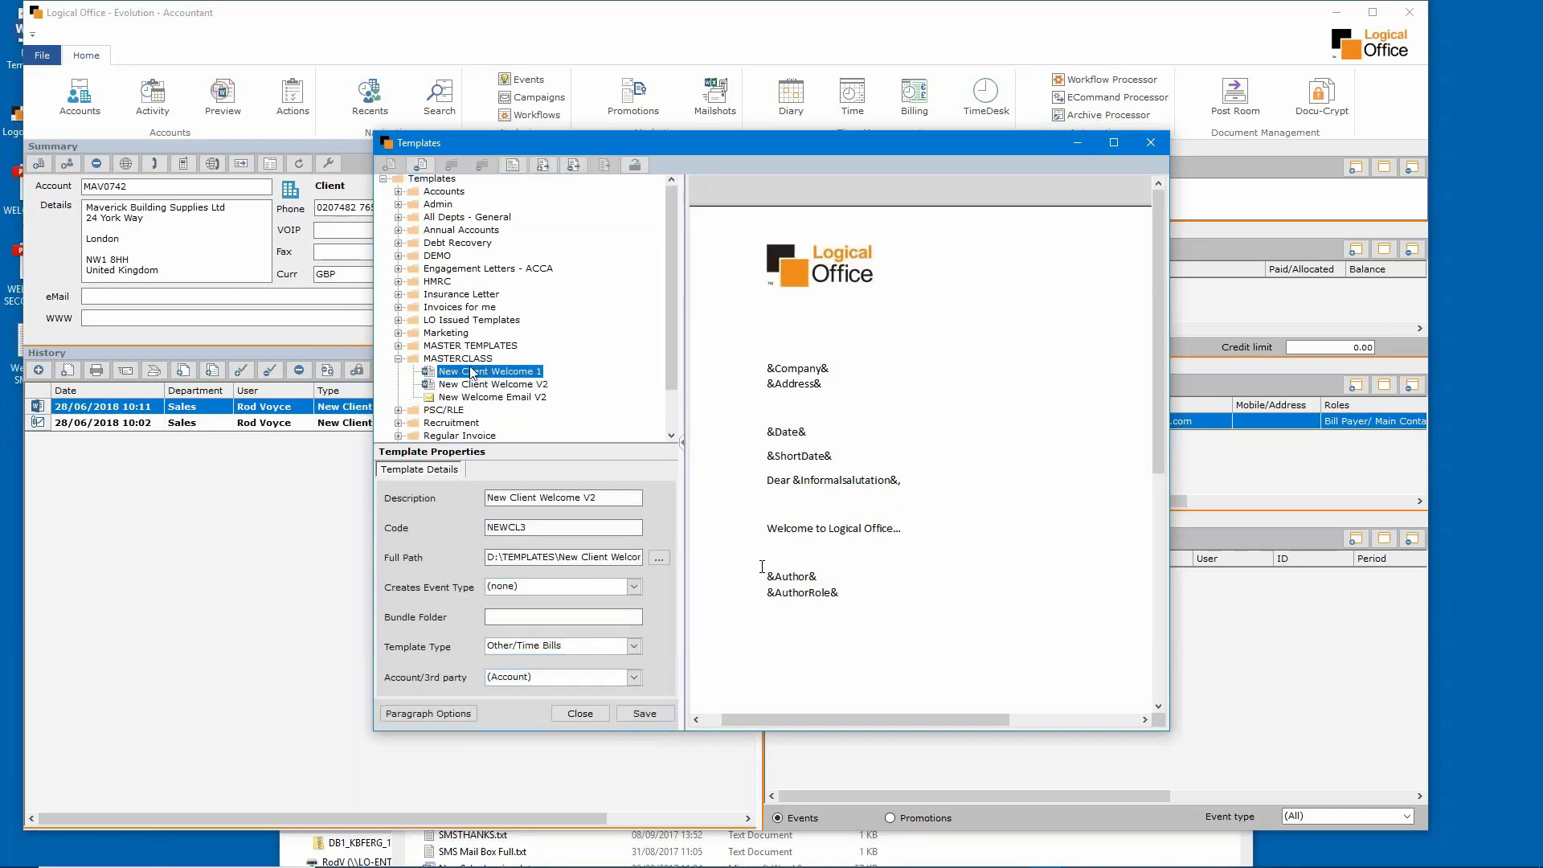
# - Select the New Client Welcome V2 template and check the file name at the end of its full path
pyautogui.click(471, 385)
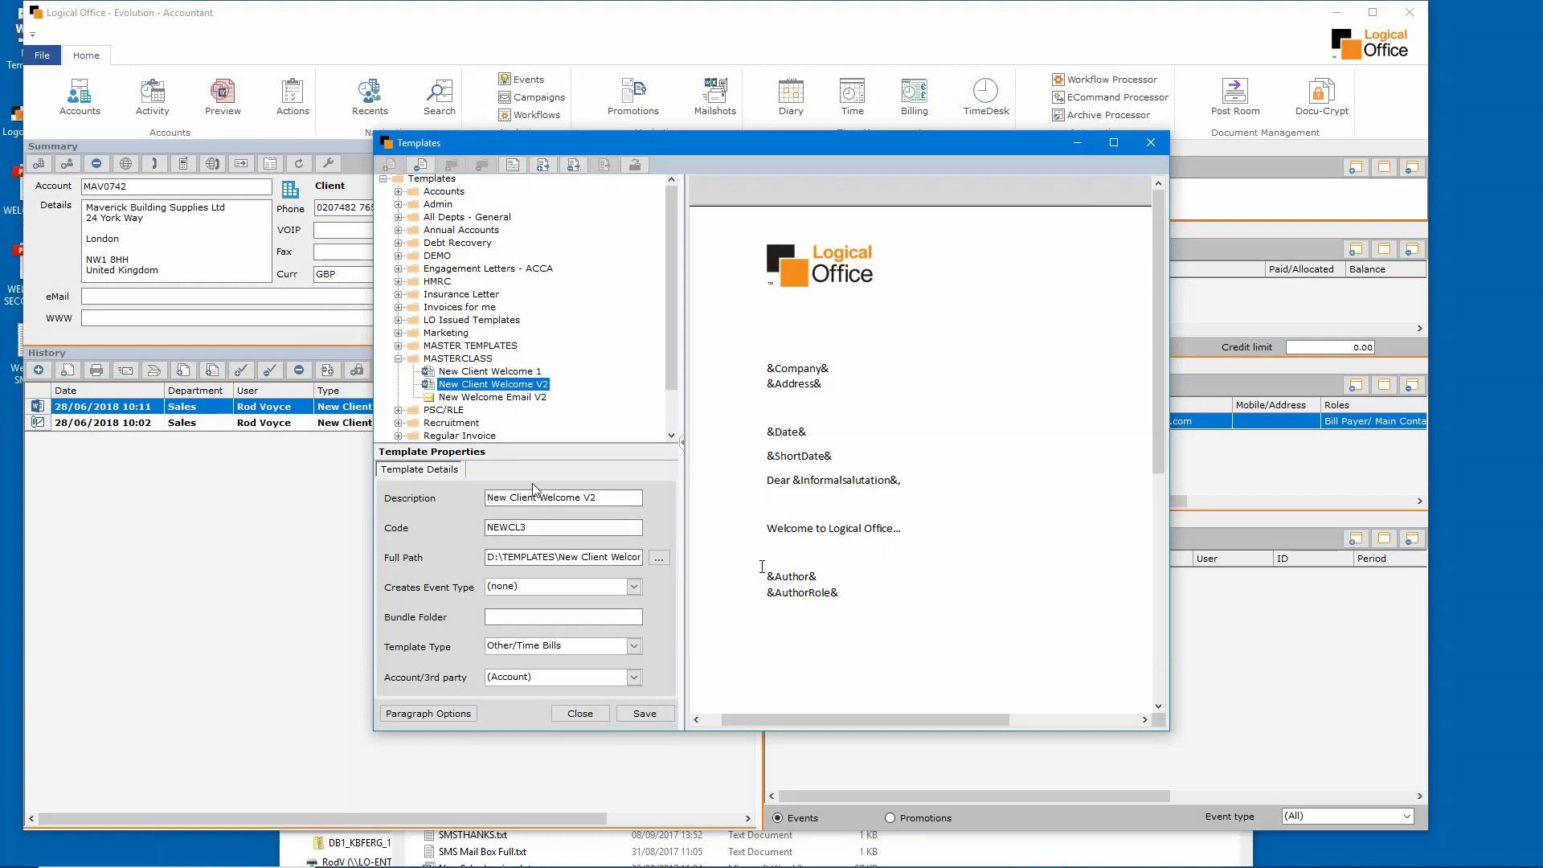
pyautogui.click(584, 557)
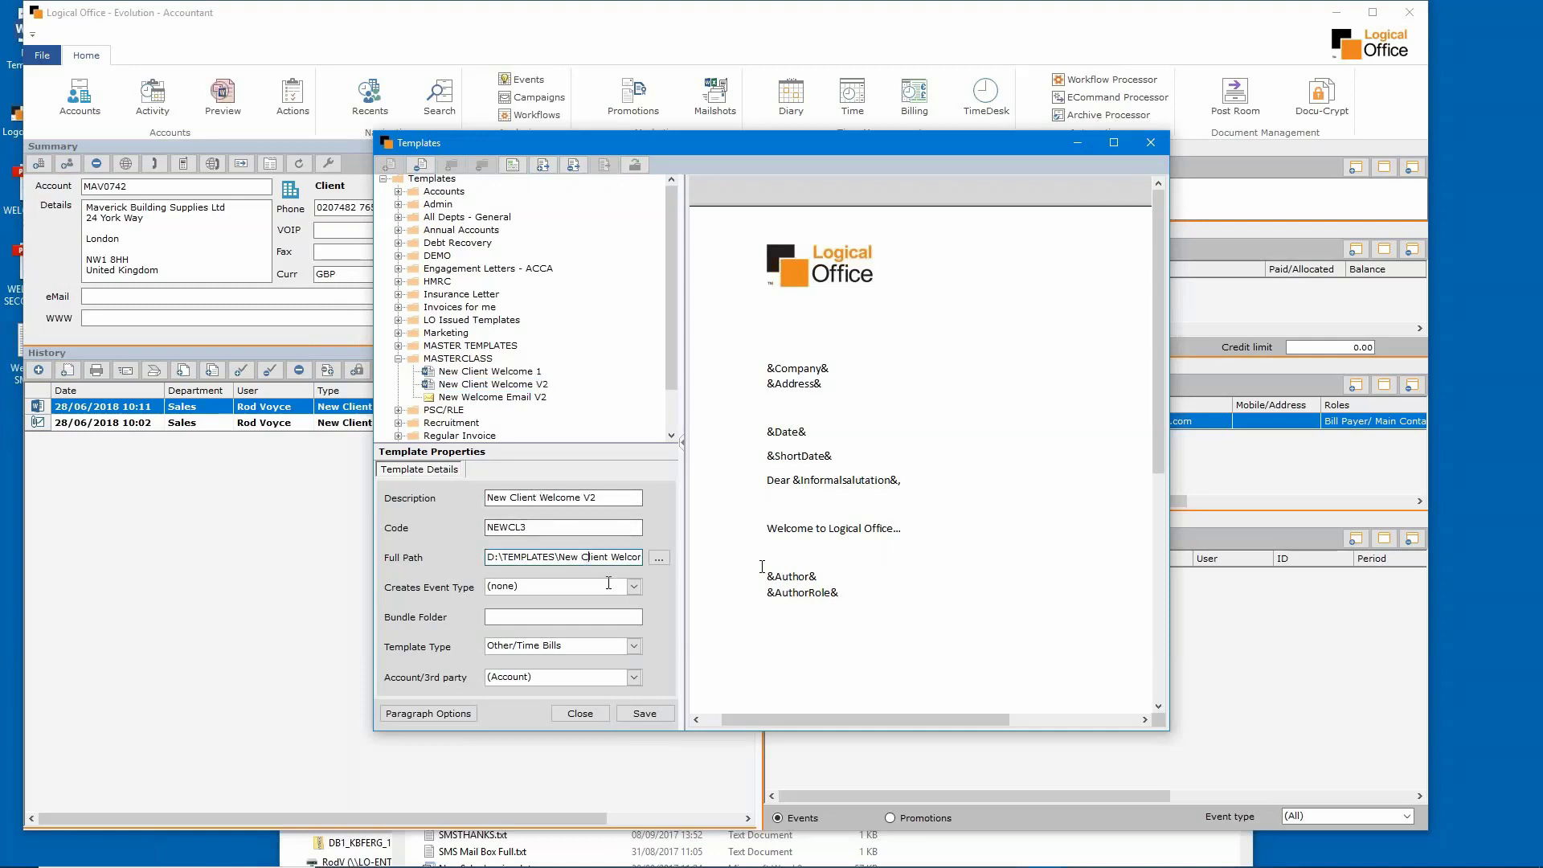
pyautogui.press('Right')
pyautogui.press('Right')
pyautogui.press('Right')
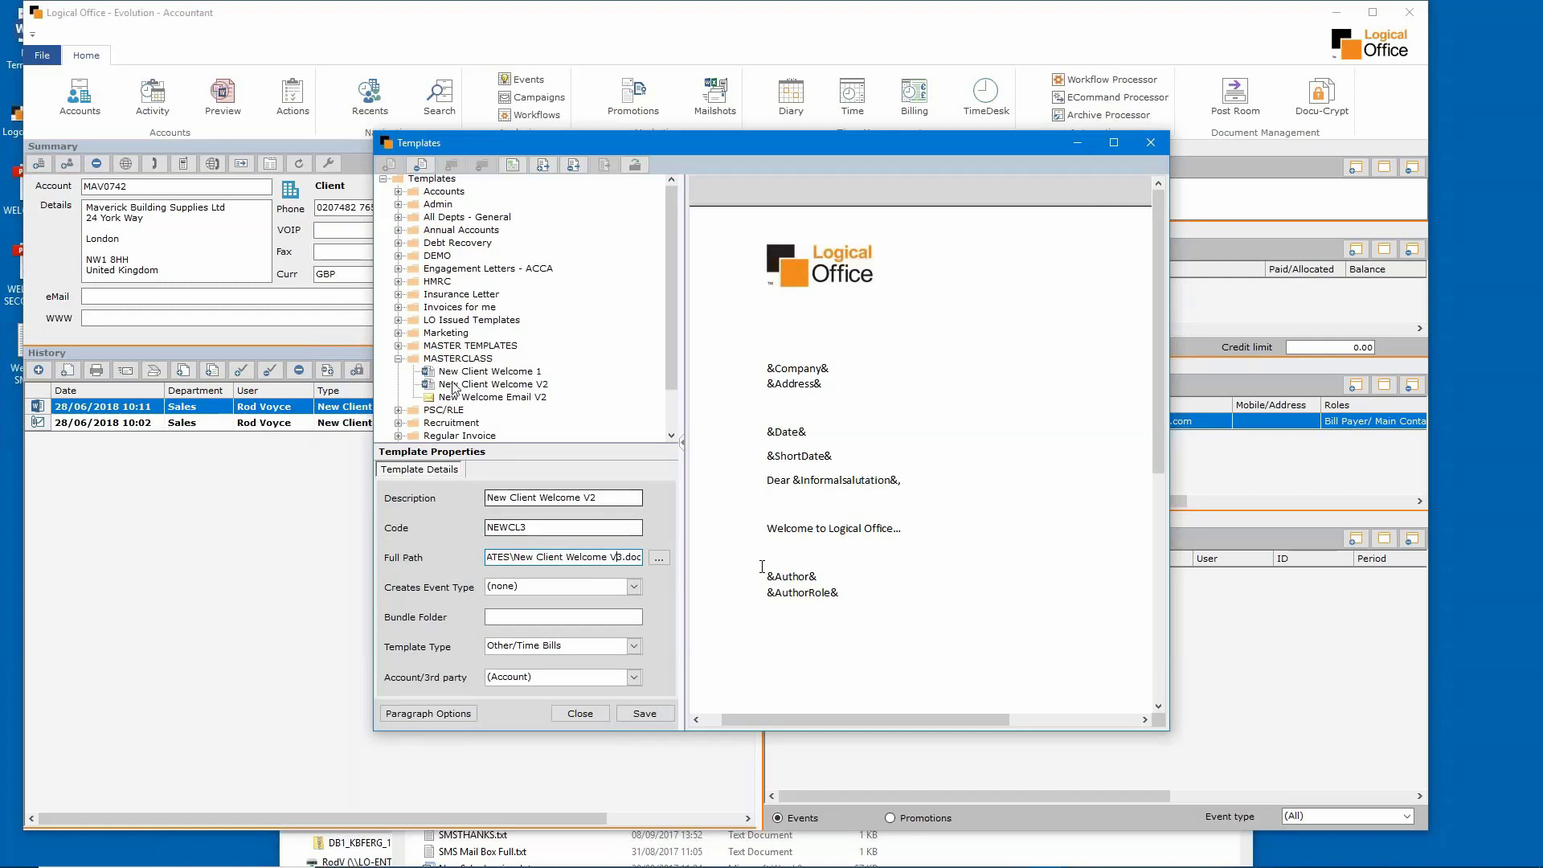
# - Open the New Client Welcome V2 template's document, replace the welcome line with "Shdfsidhaf skdhf sadhf", then save and close it
pyautogui.click(424, 386)
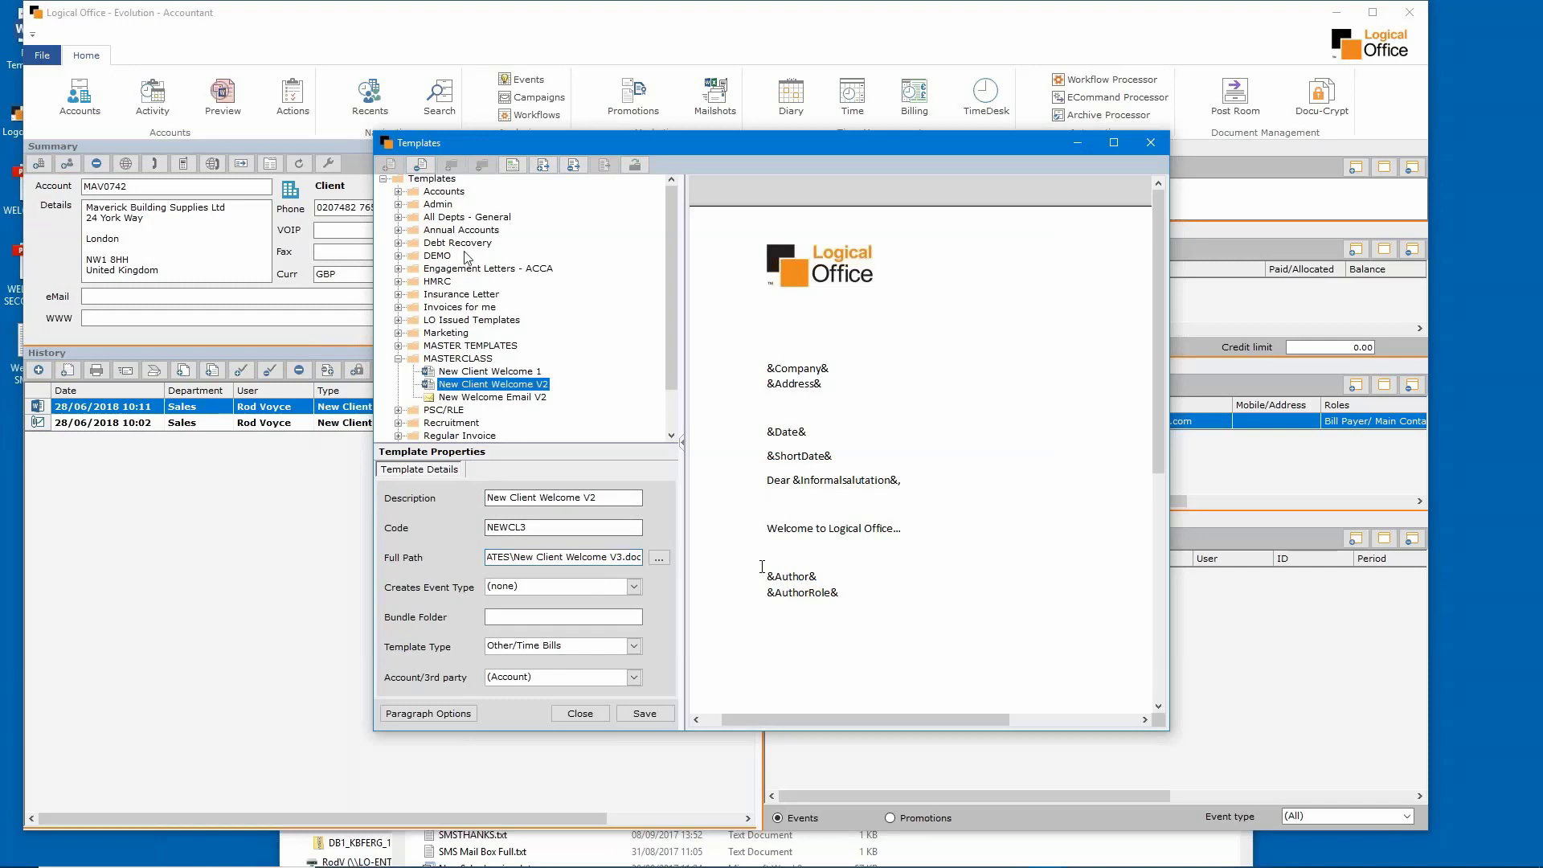
pyautogui.click(513, 167)
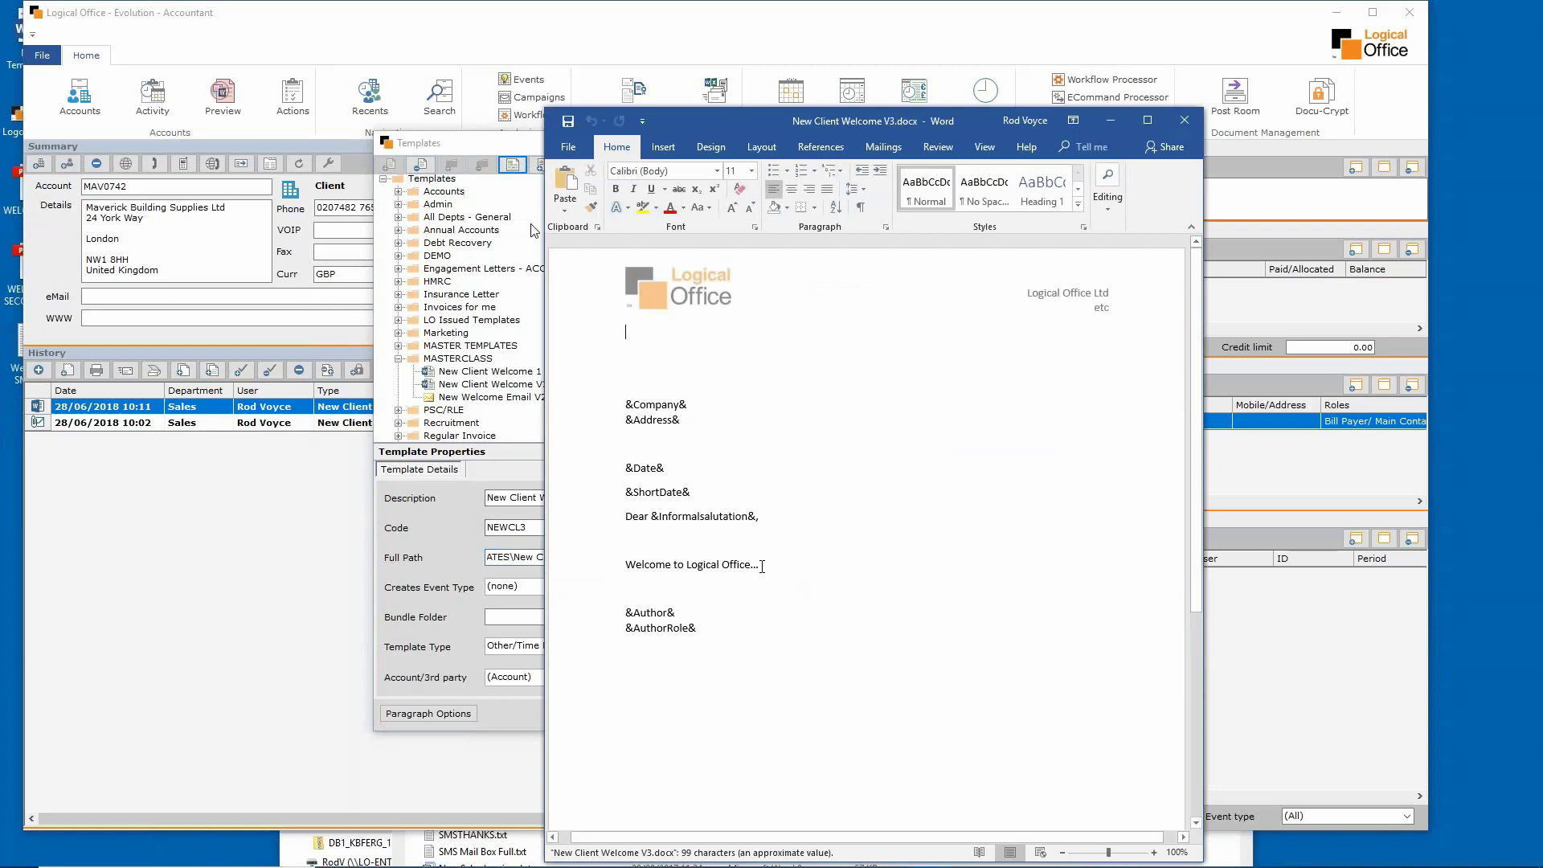
pyautogui.moveTo(763, 567); pyautogui.dragTo(660, 567)
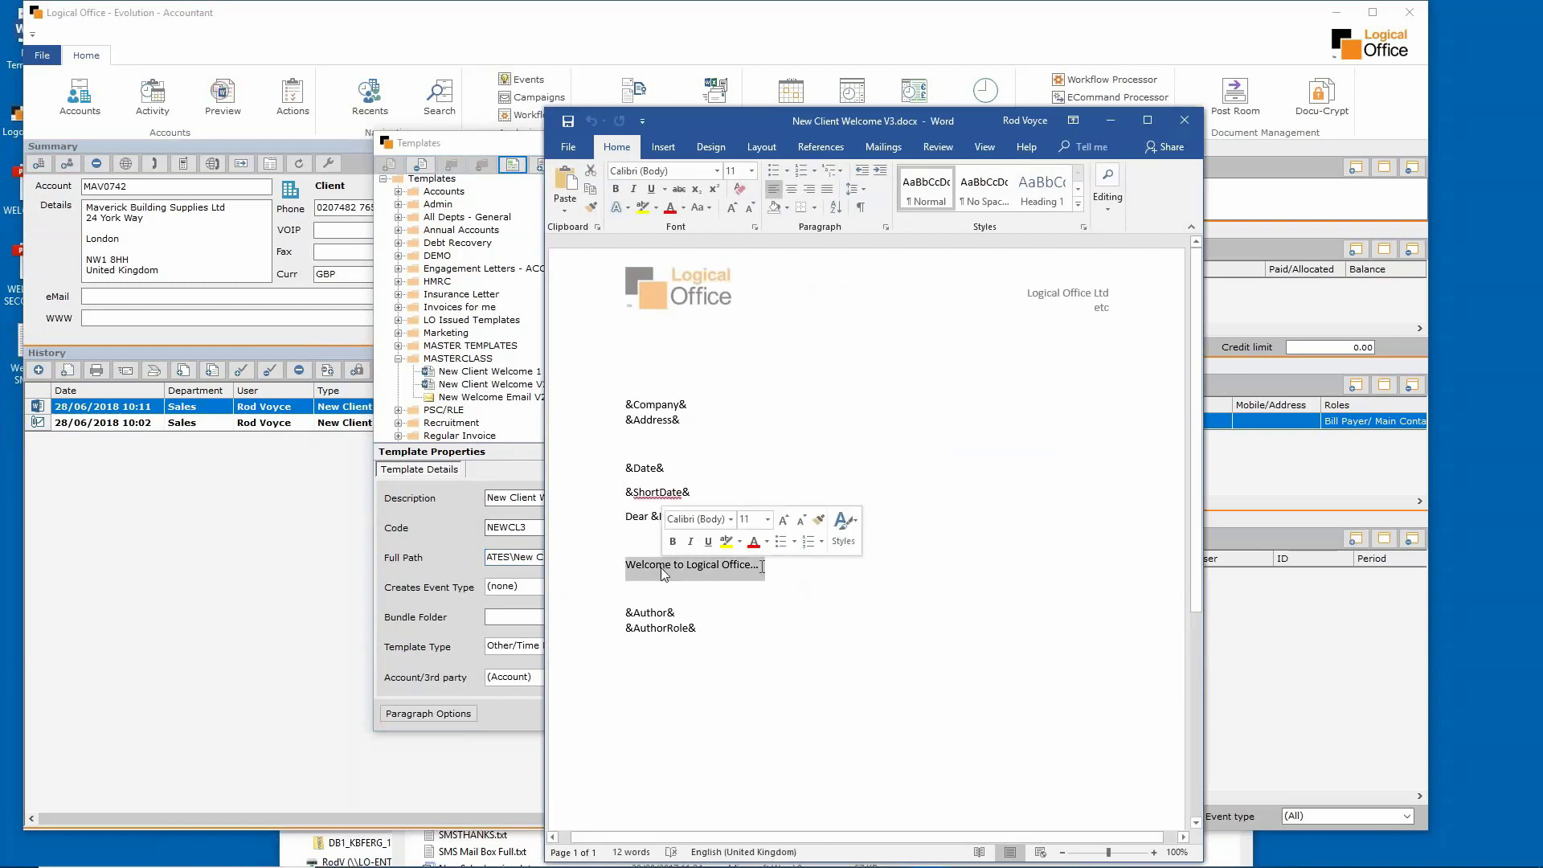
pyautogui.write('Shdfsidhaf skdhf sadhf')
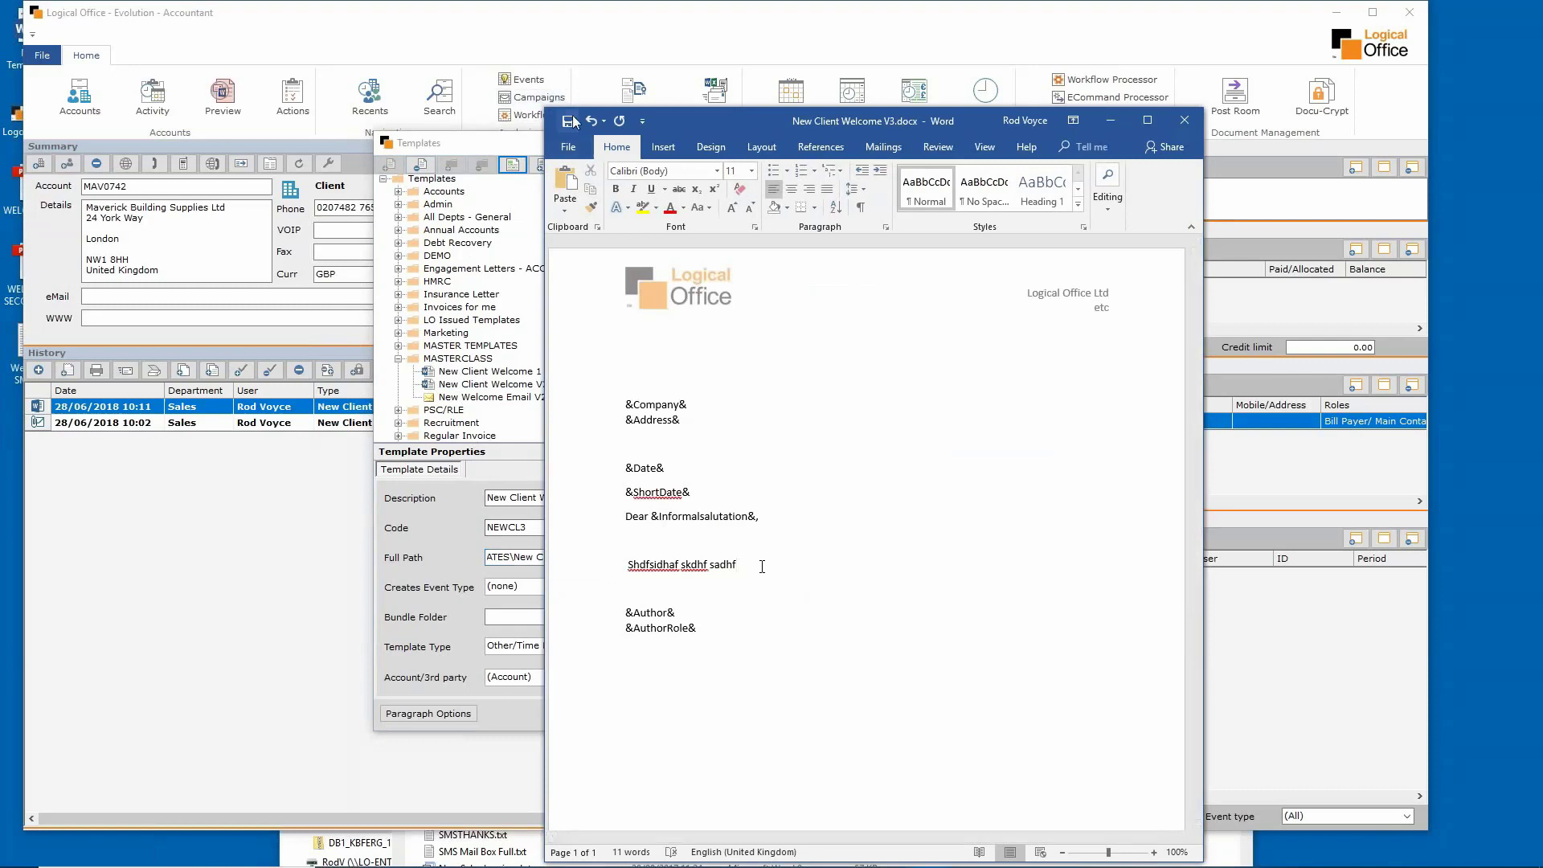
pyautogui.click(1183, 119)
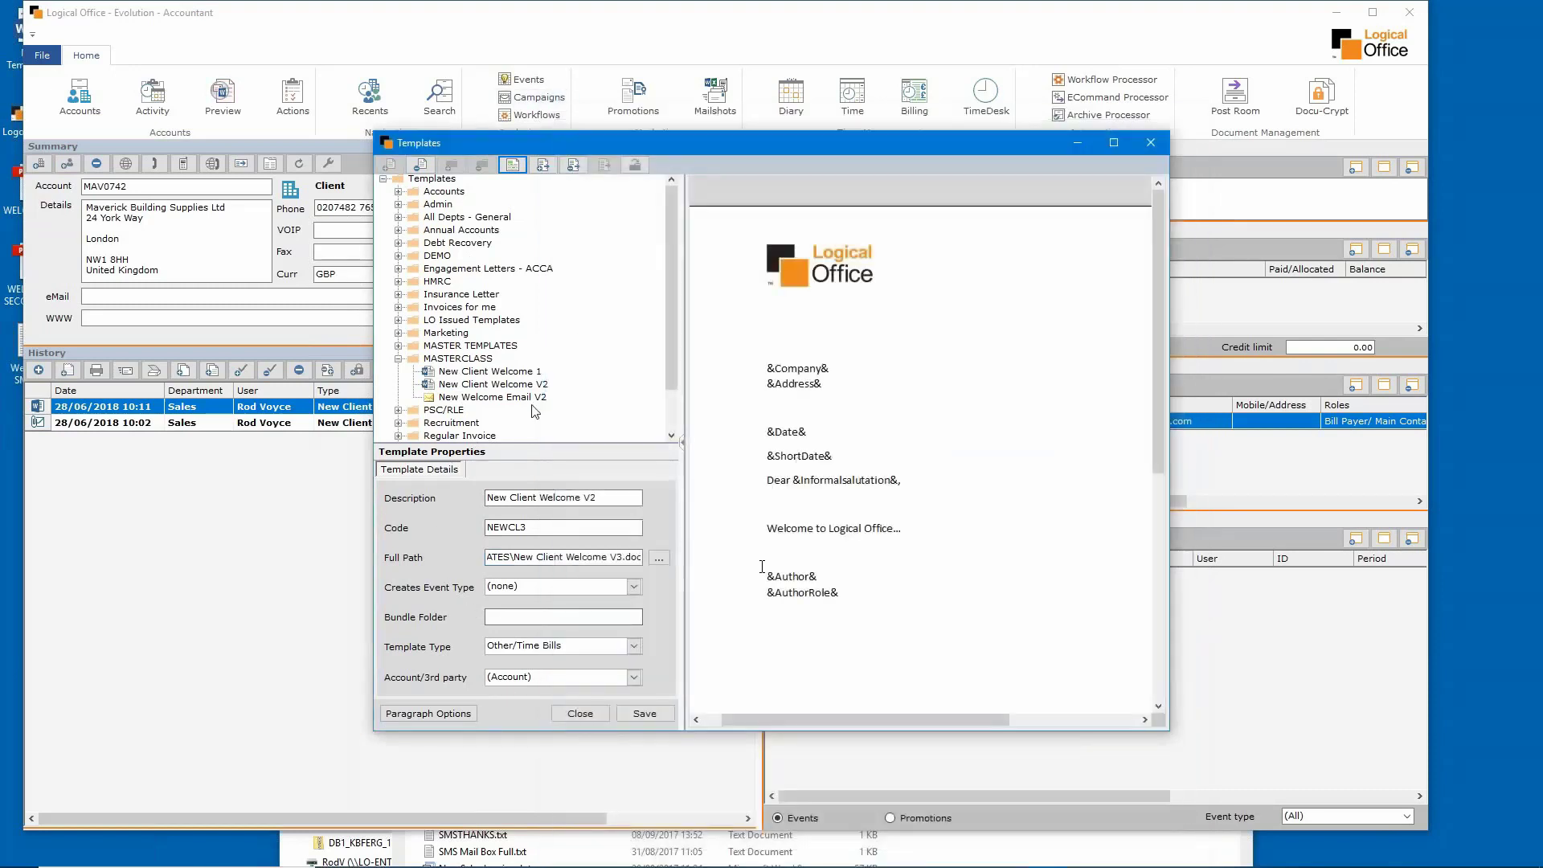
# - Copy the New Welcome Email V2 template and paste the copy into the Marketing folder
pyautogui.click(509, 399)
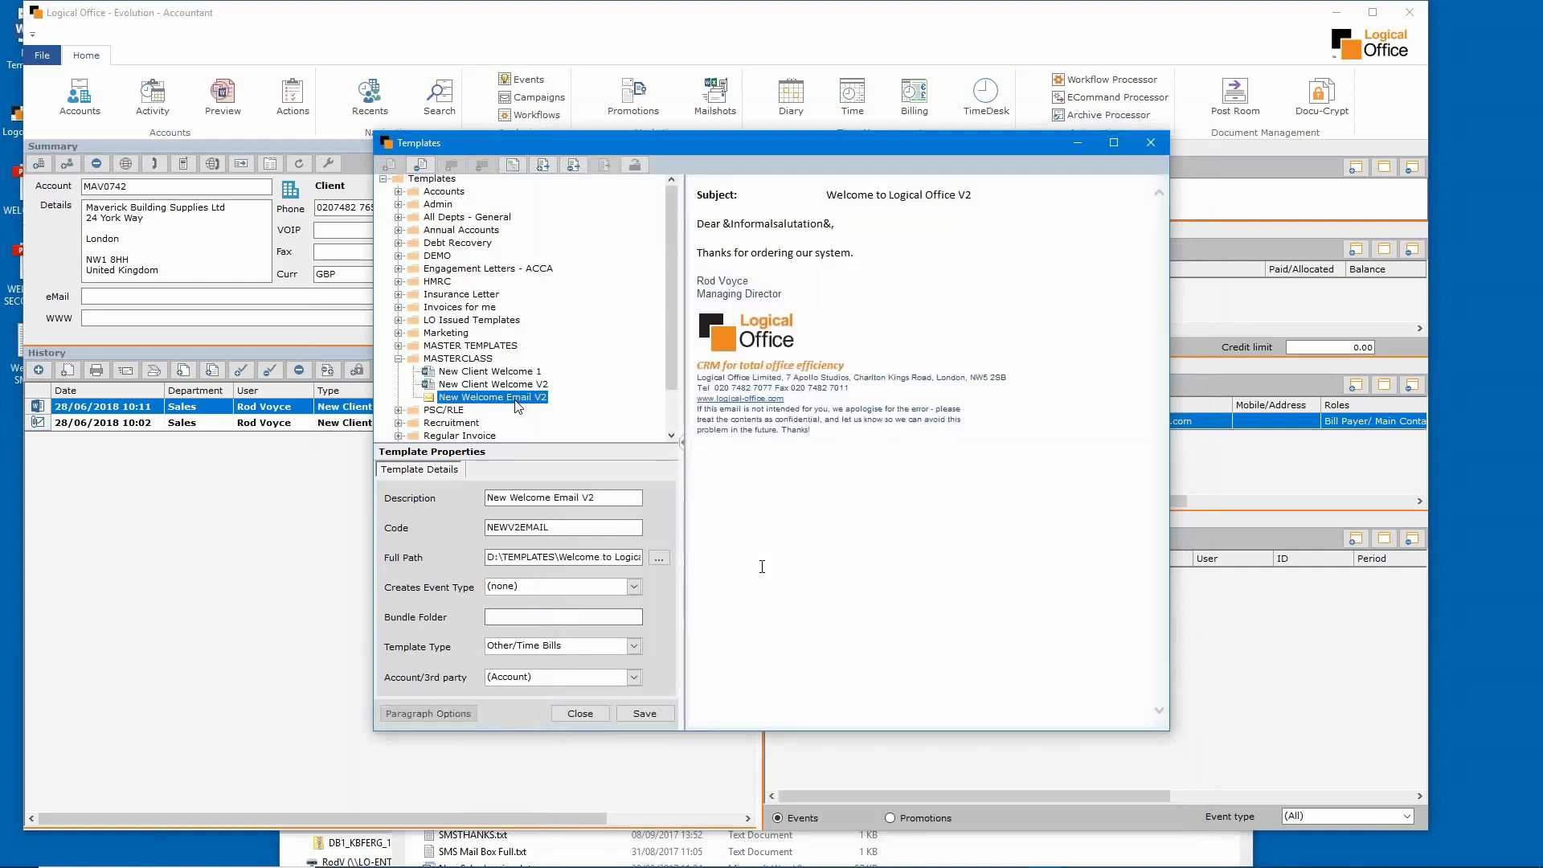
pyautogui.click(540, 167)
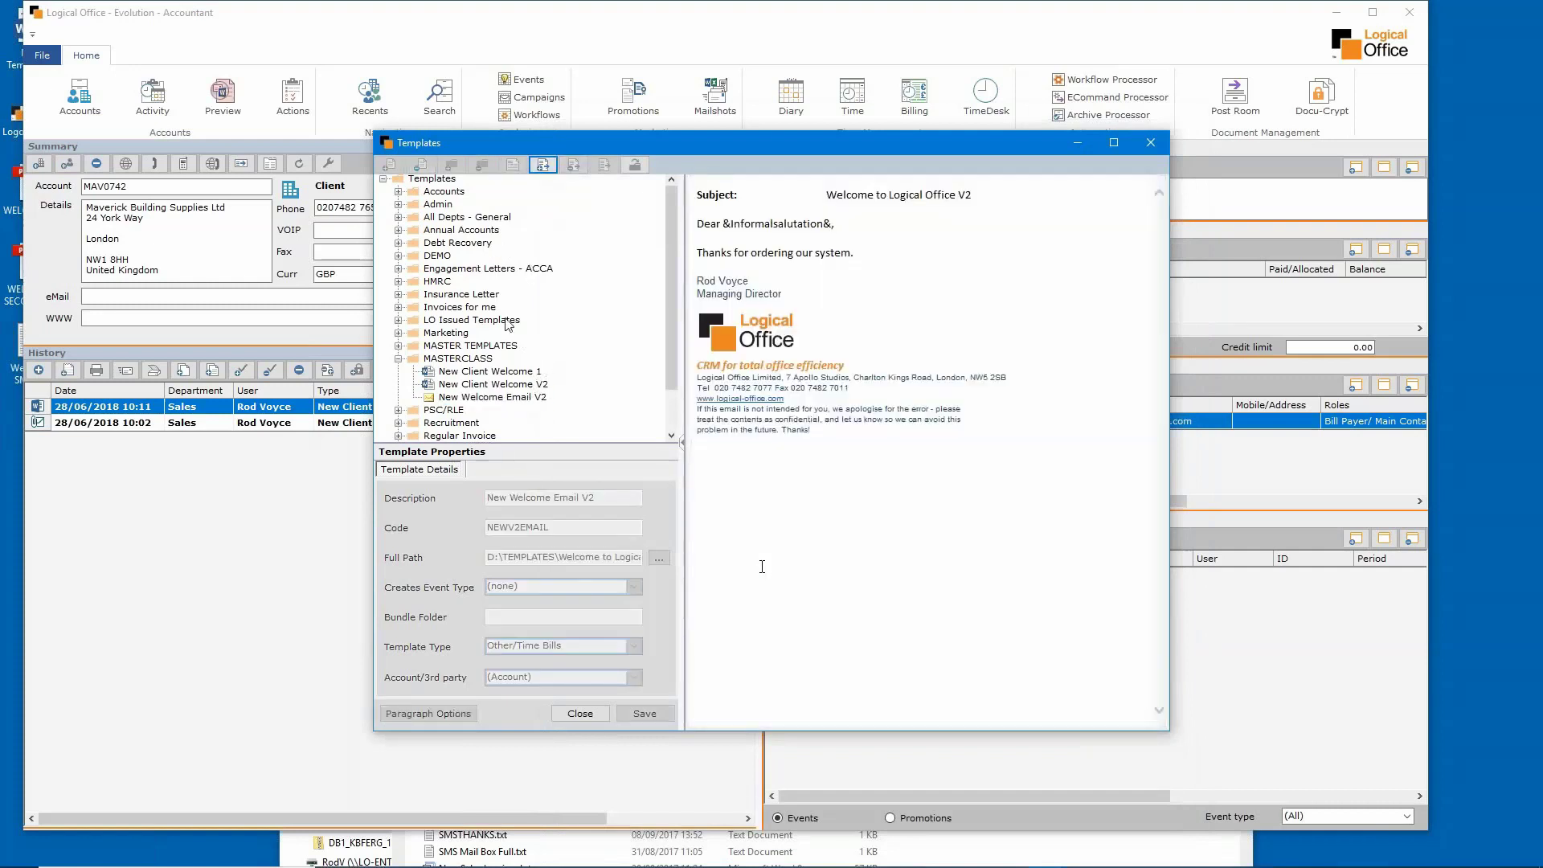
pyautogui.click(397, 332)
pyautogui.click(434, 268)
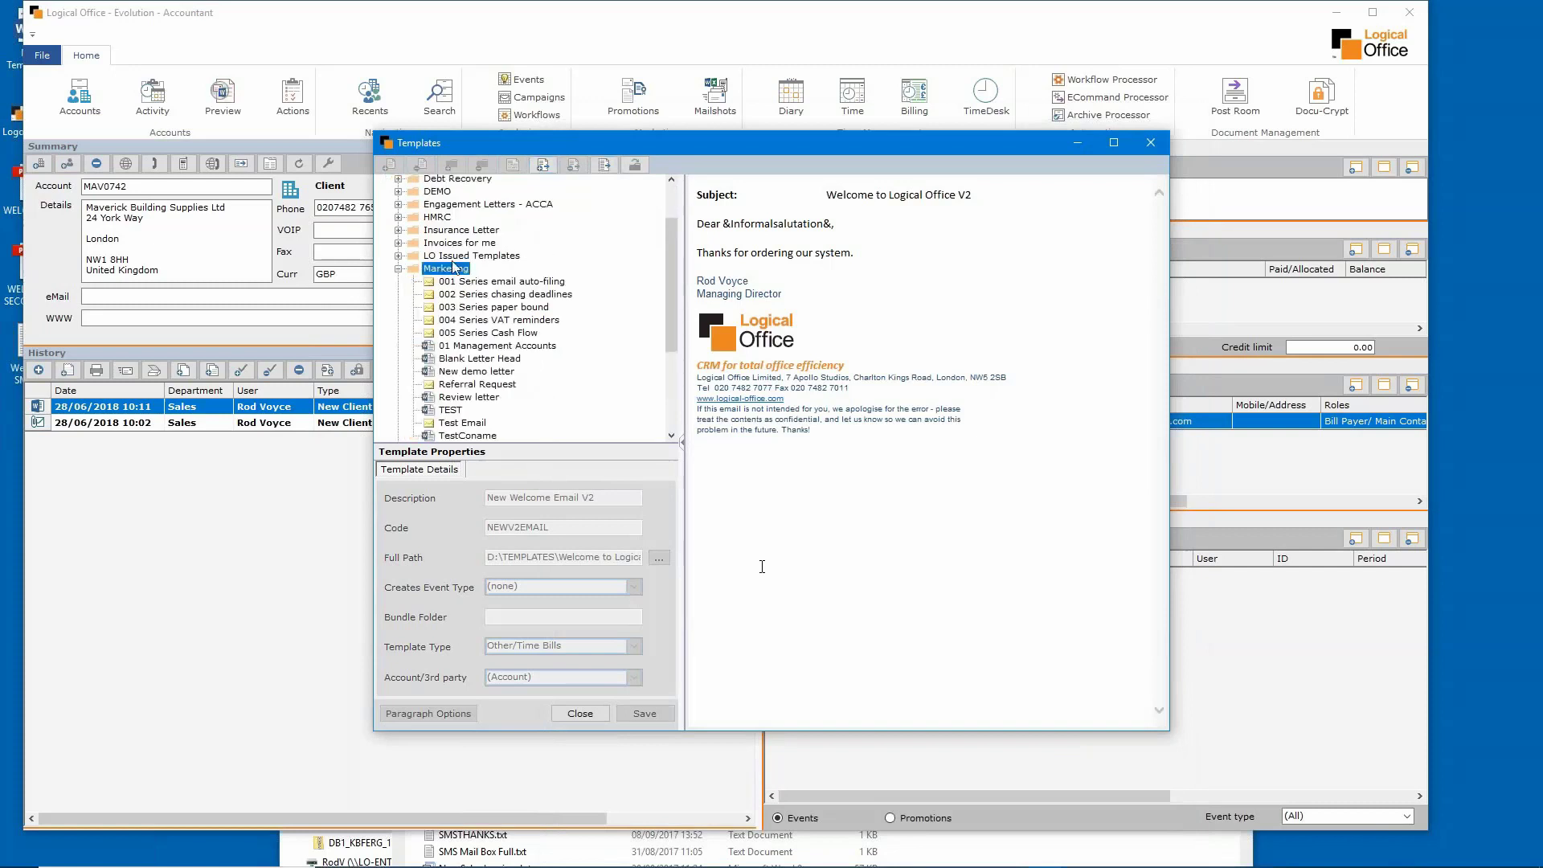
pyautogui.click(604, 165)
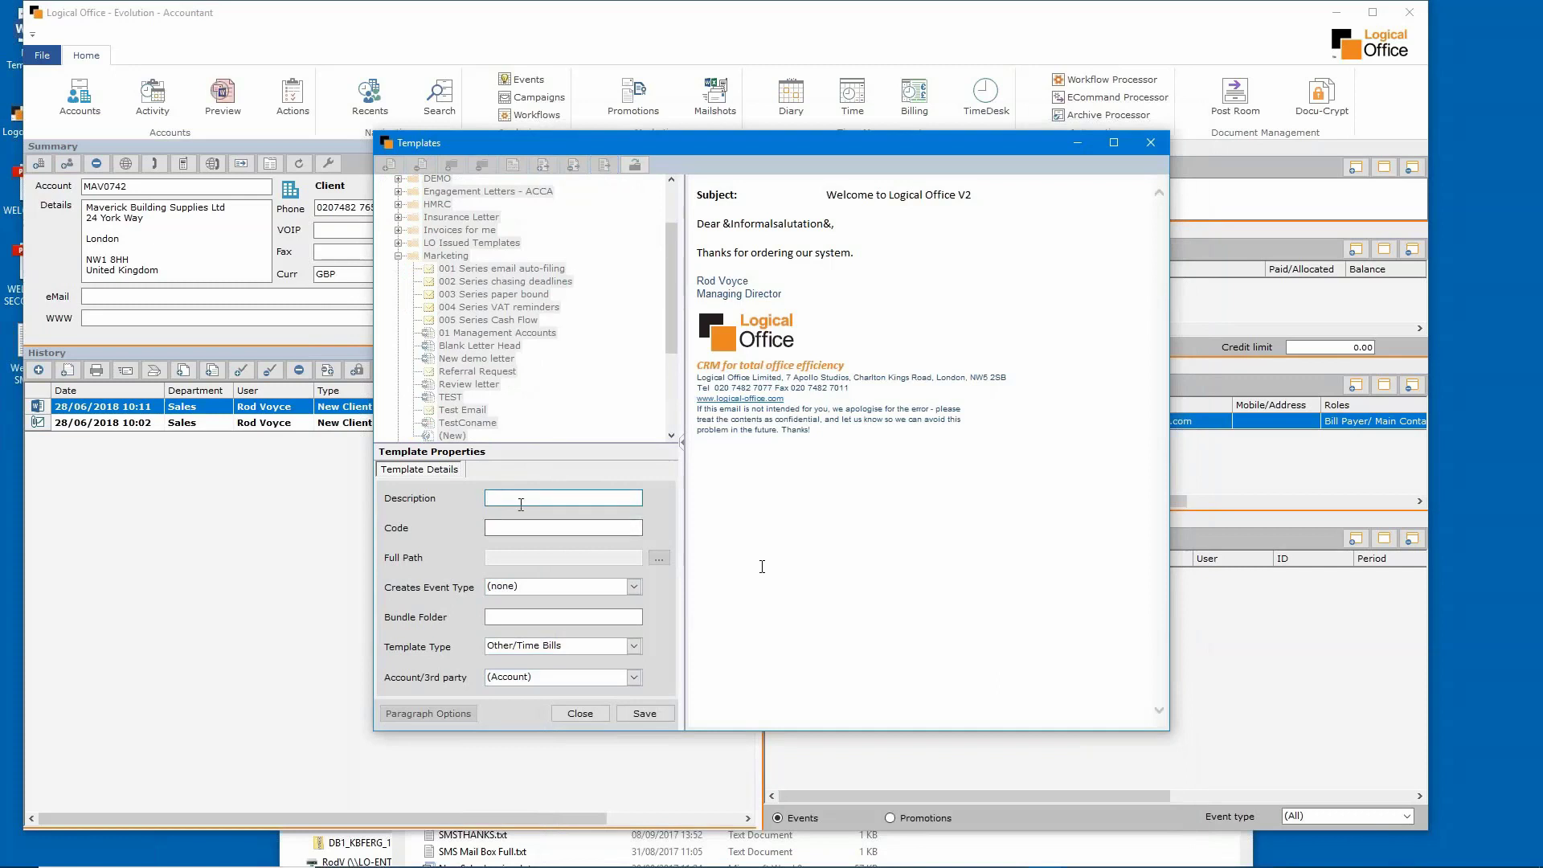
# - Give the pasted template the description "New Marketing Email" and the code NEWMMM, and save it
pyautogui.write('New Marketing Email')
pyautogui.press('Tab')
pyautogui.write('ENW')
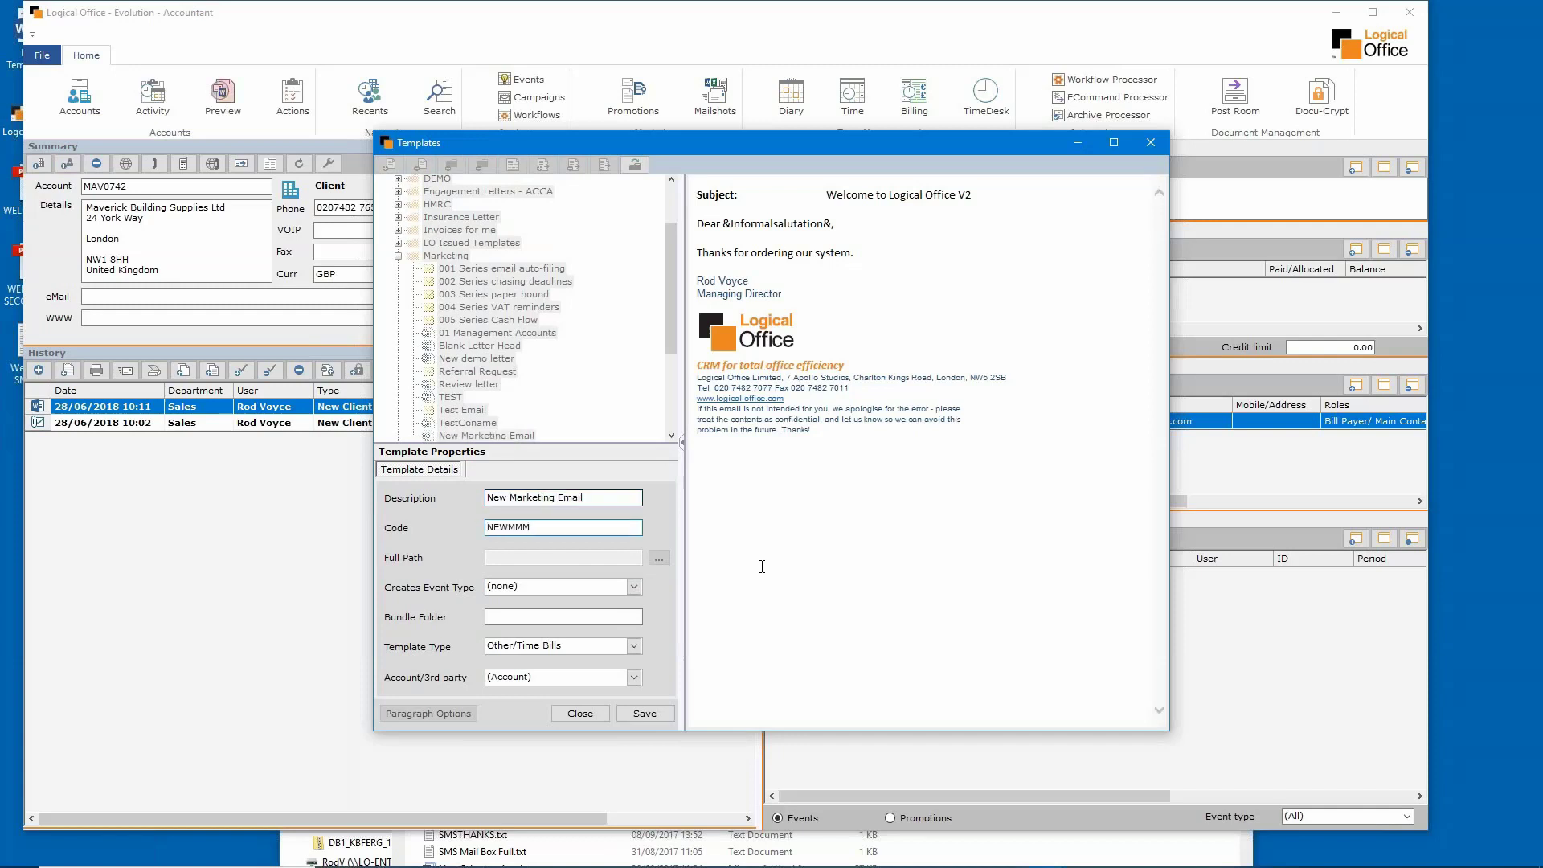
pyautogui.click(640, 712)
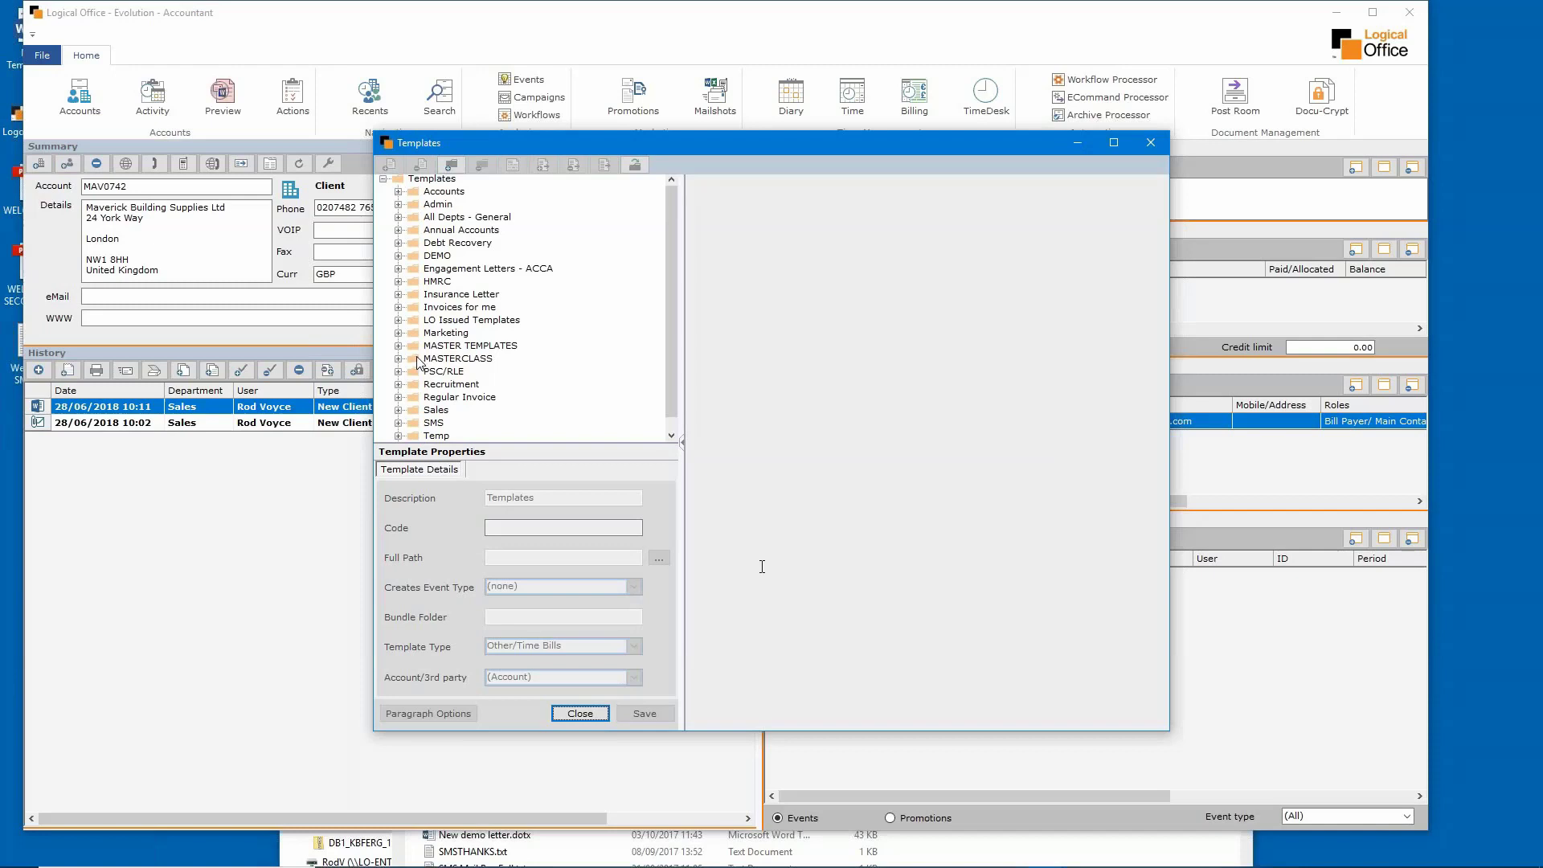
# - Expand the MASTERCLASS and MASTER TEMPLATES folders and view the New Welcome Email V2 template
pyautogui.click(399, 359)
pyautogui.click(397, 346)
pyautogui.click(466, 411)
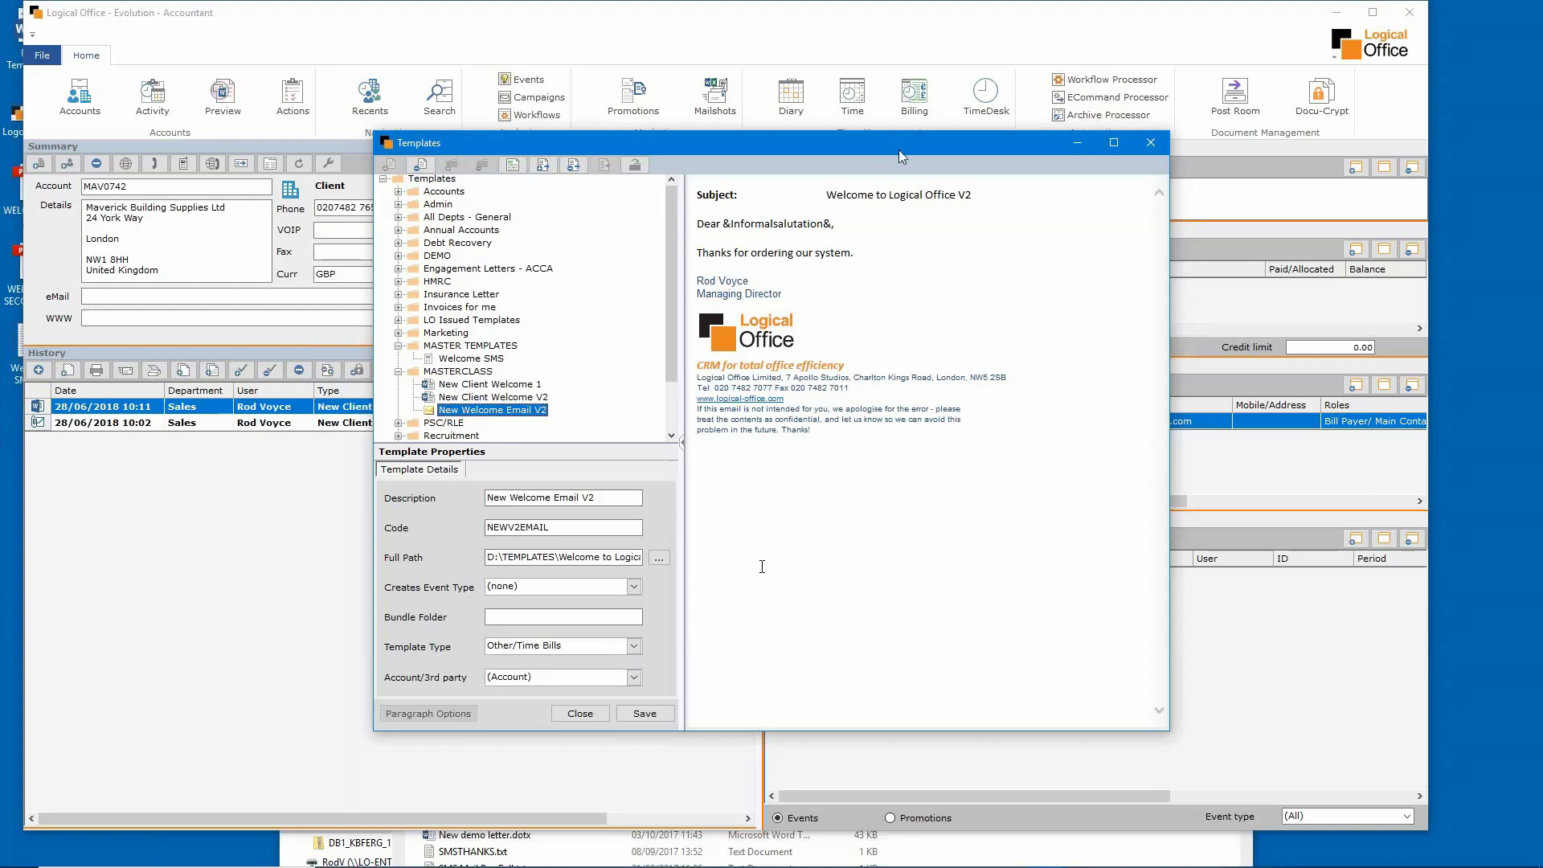
pyautogui.moveTo(887, 144); pyautogui.dragTo(799, 142)
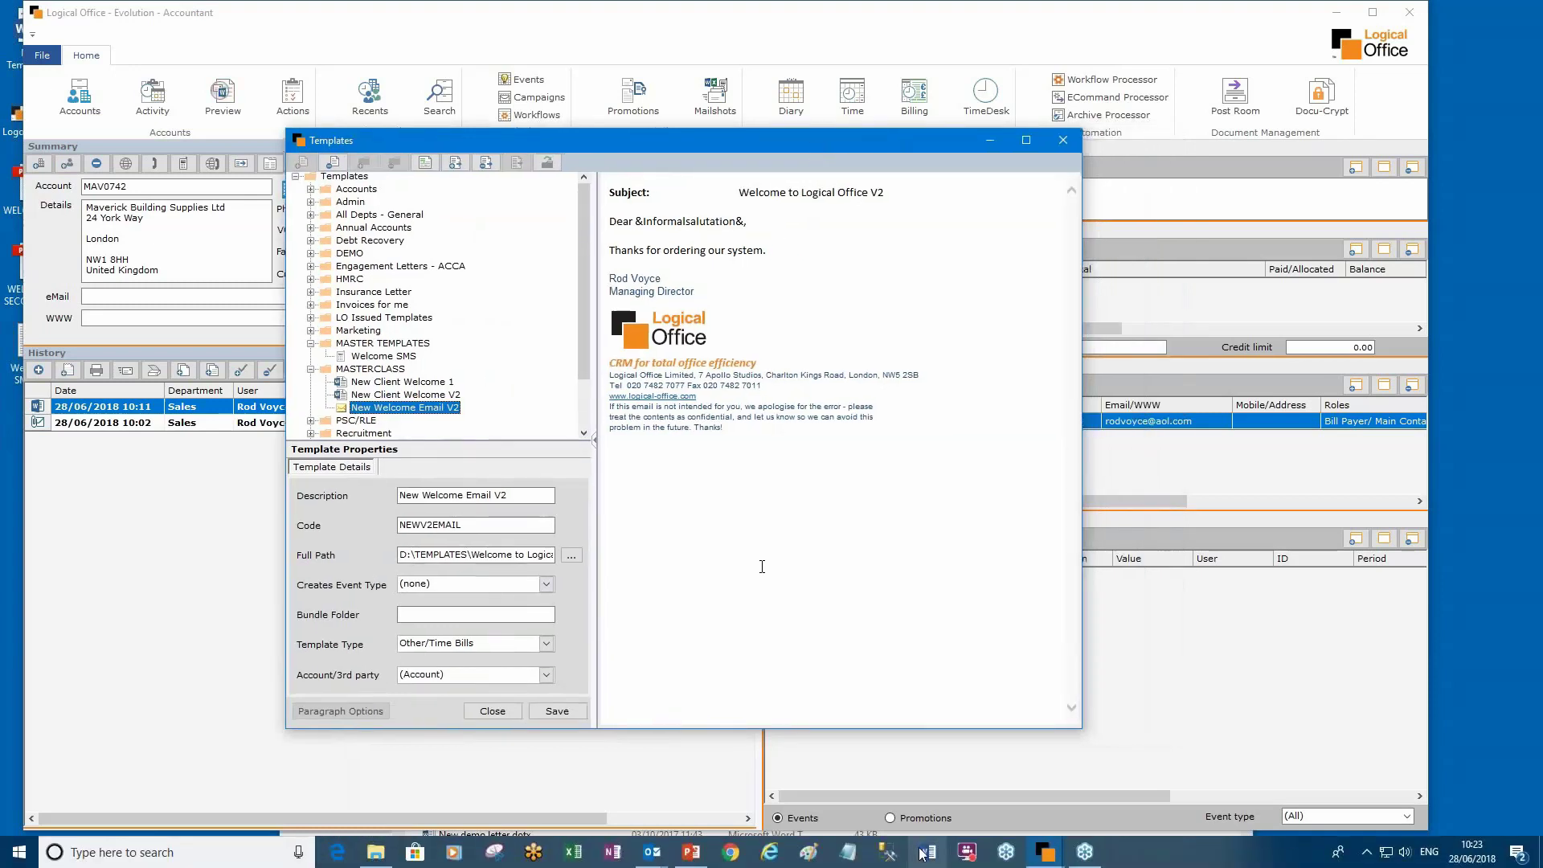
# - Switch to Outlook and start a new email with the subject "Brochure Attached" and the body text "Dear"
pyautogui.moveTo(645, 859)
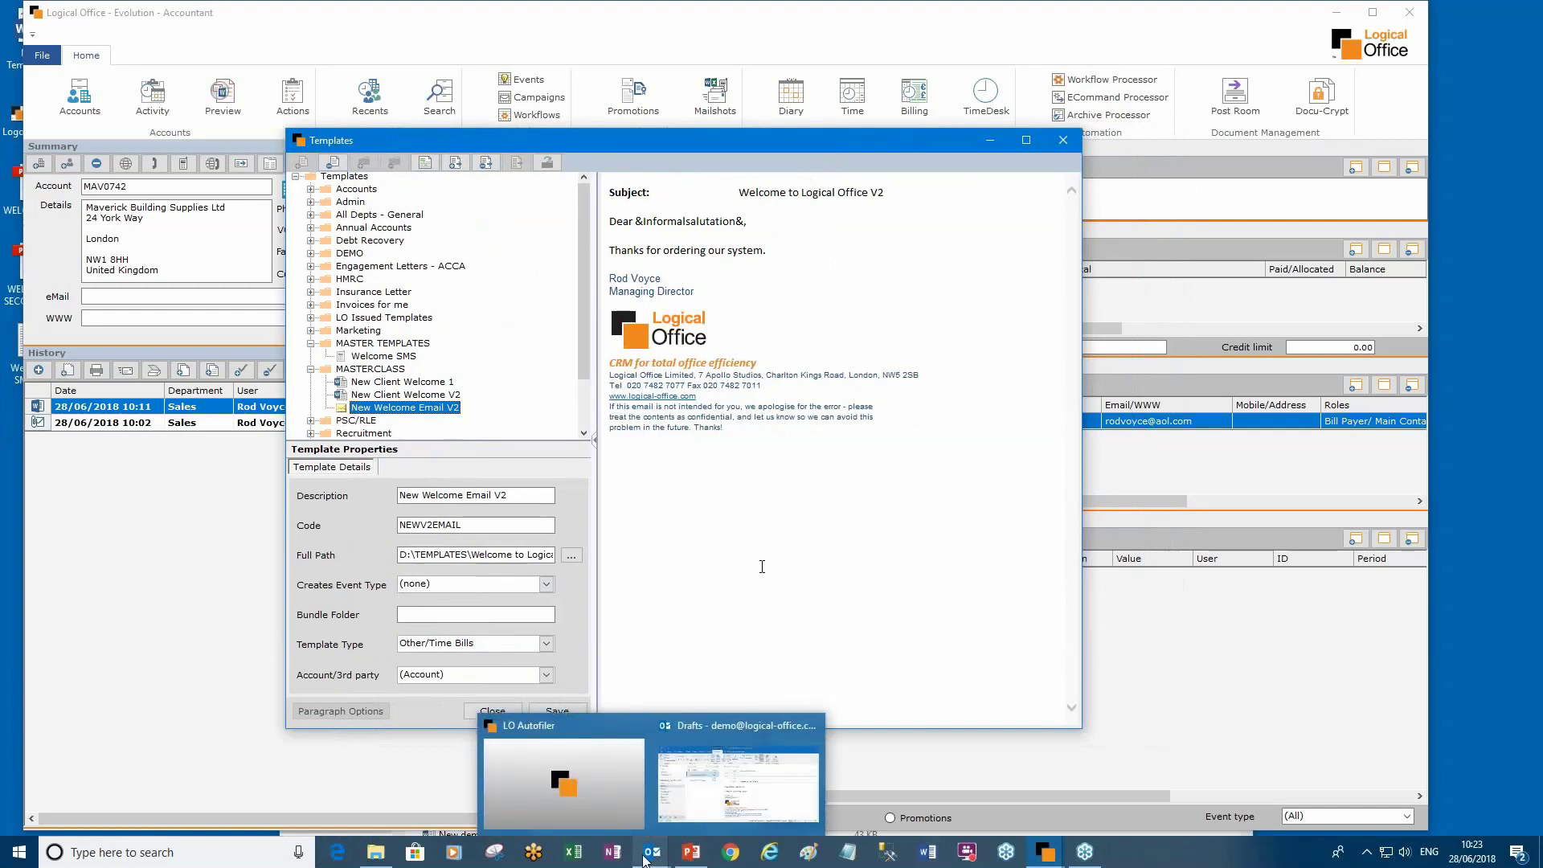
pyautogui.click(758, 779)
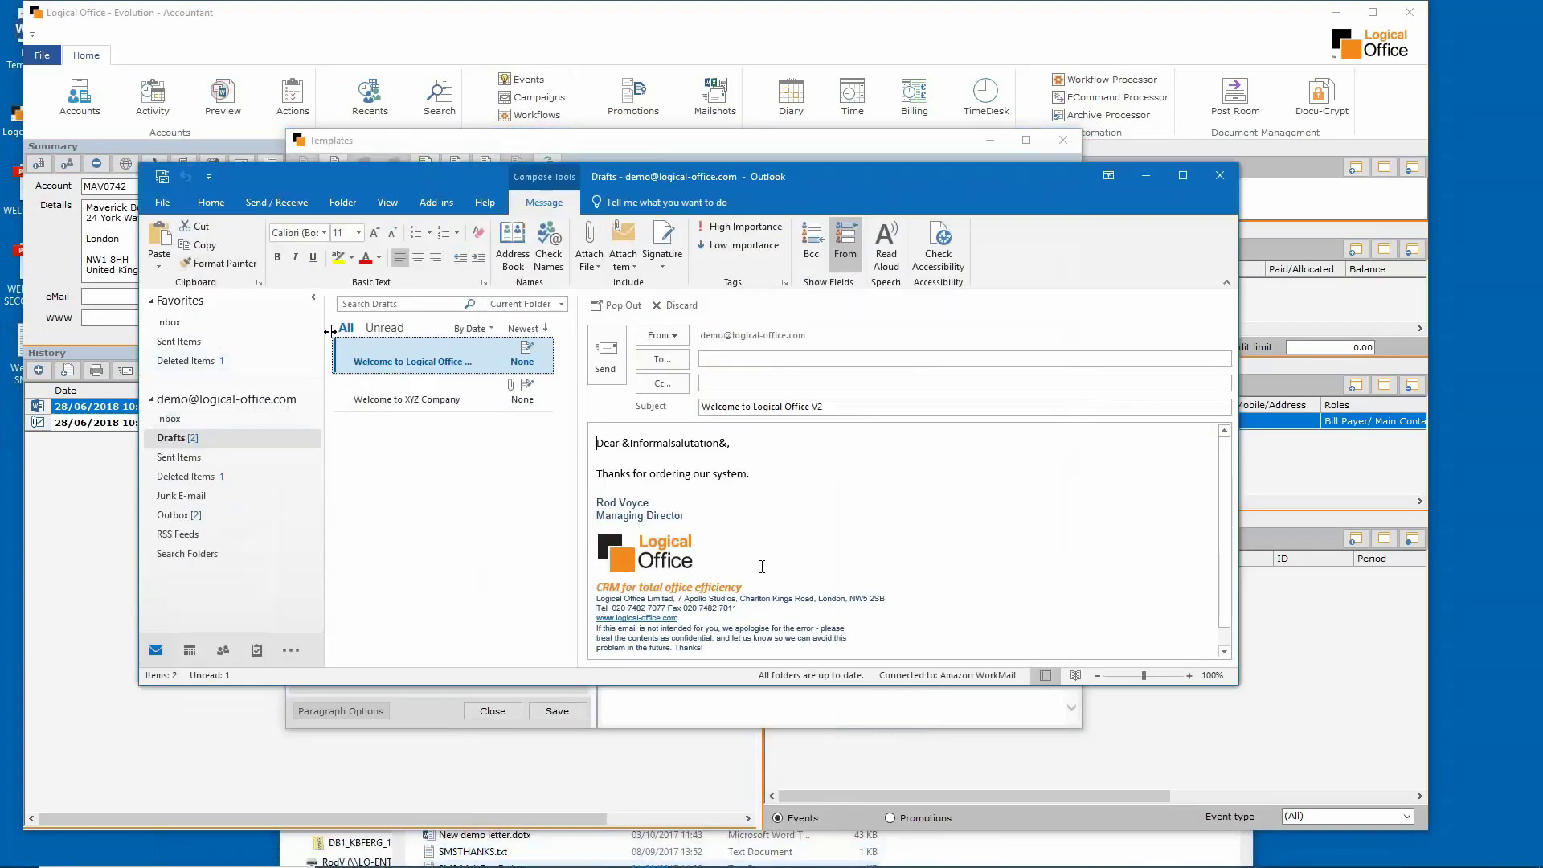
pyautogui.click(212, 202)
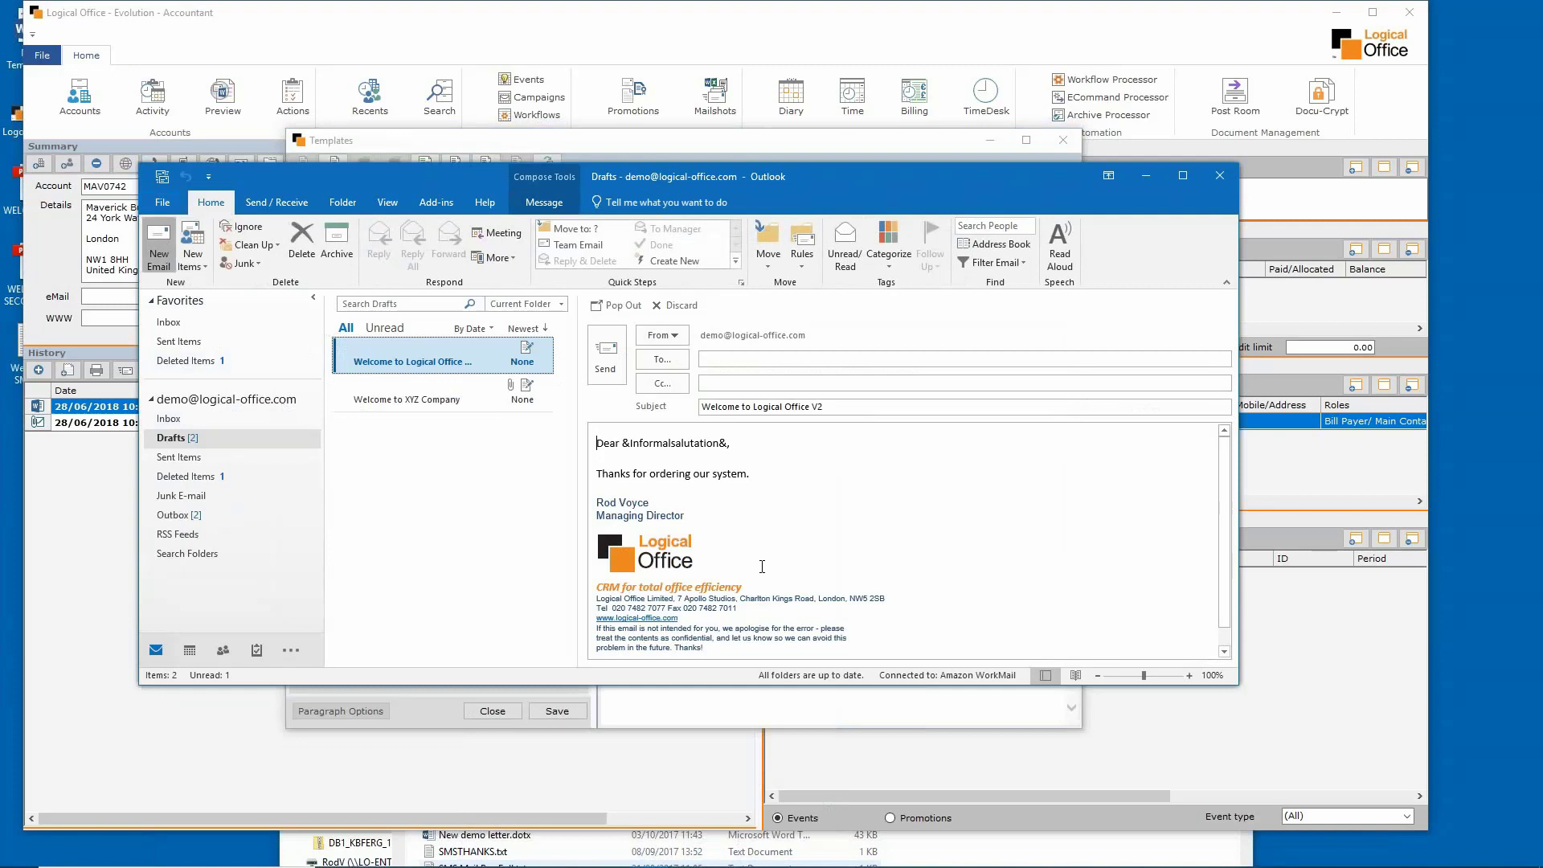
pyautogui.click(159, 245)
pyautogui.click(585, 271)
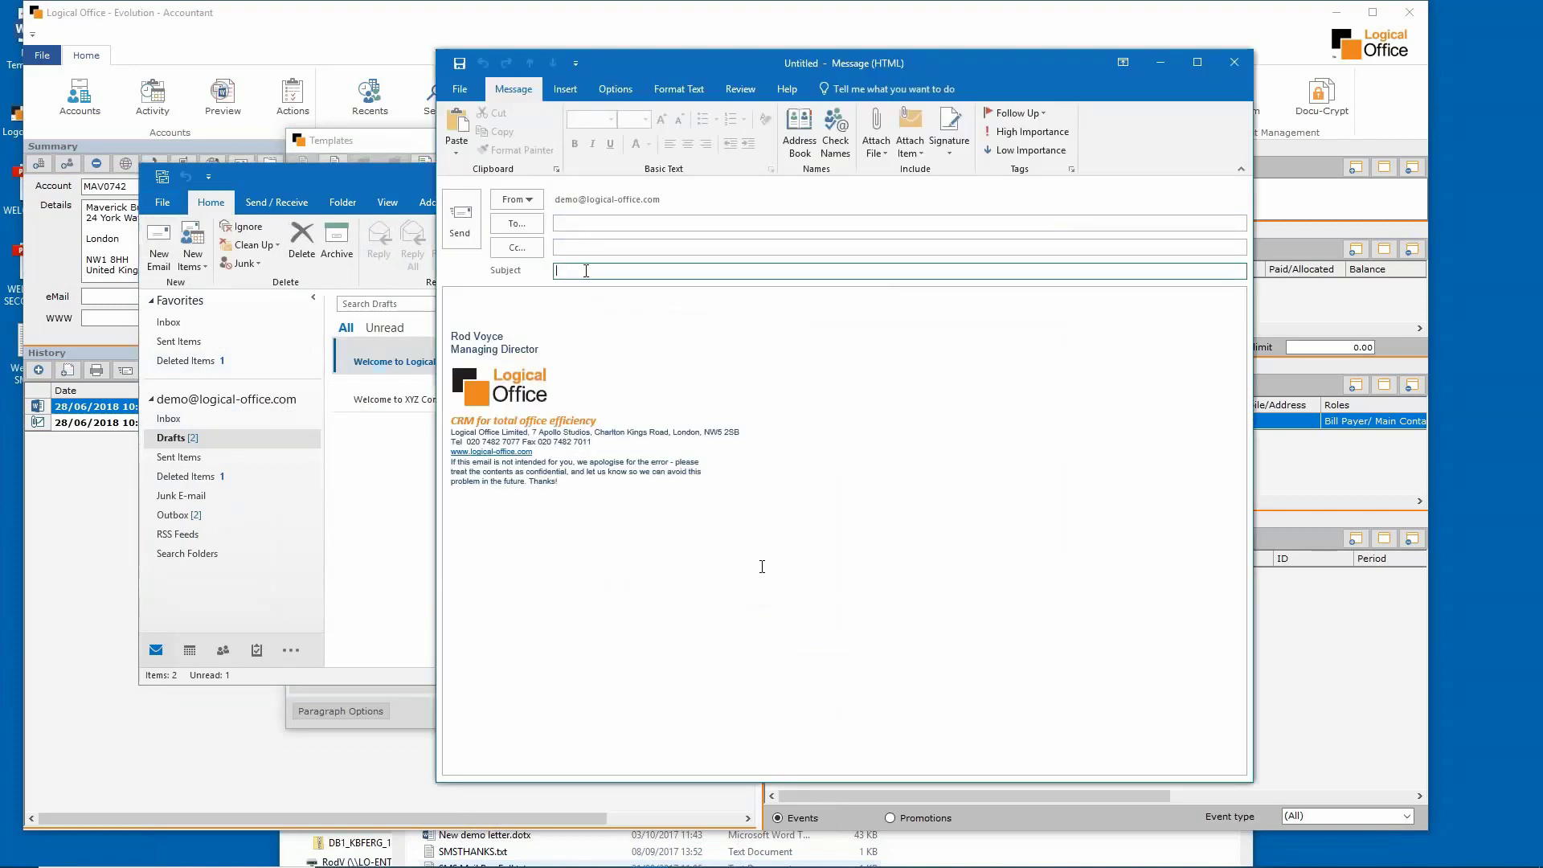
pyautogui.write('Brochure Attached')
pyautogui.press('Tab')
pyautogui.write('D')
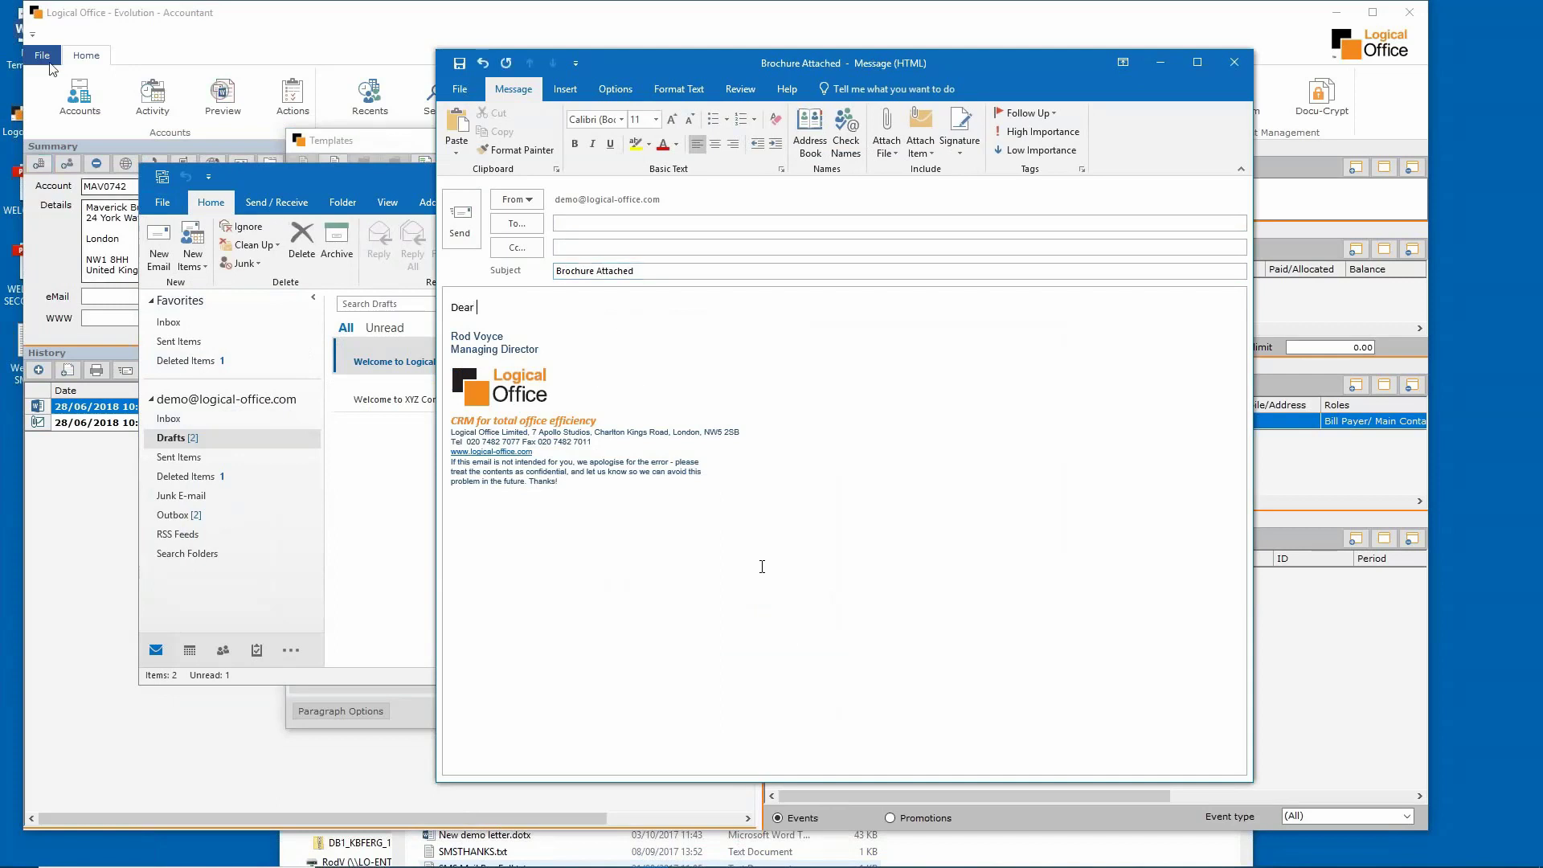
# - Attach WELCOME.pdf to the Brochure Attached email, save it as a draft and close it
pyautogui.moveTo(20, 197); pyautogui.dragTo(585, 319)
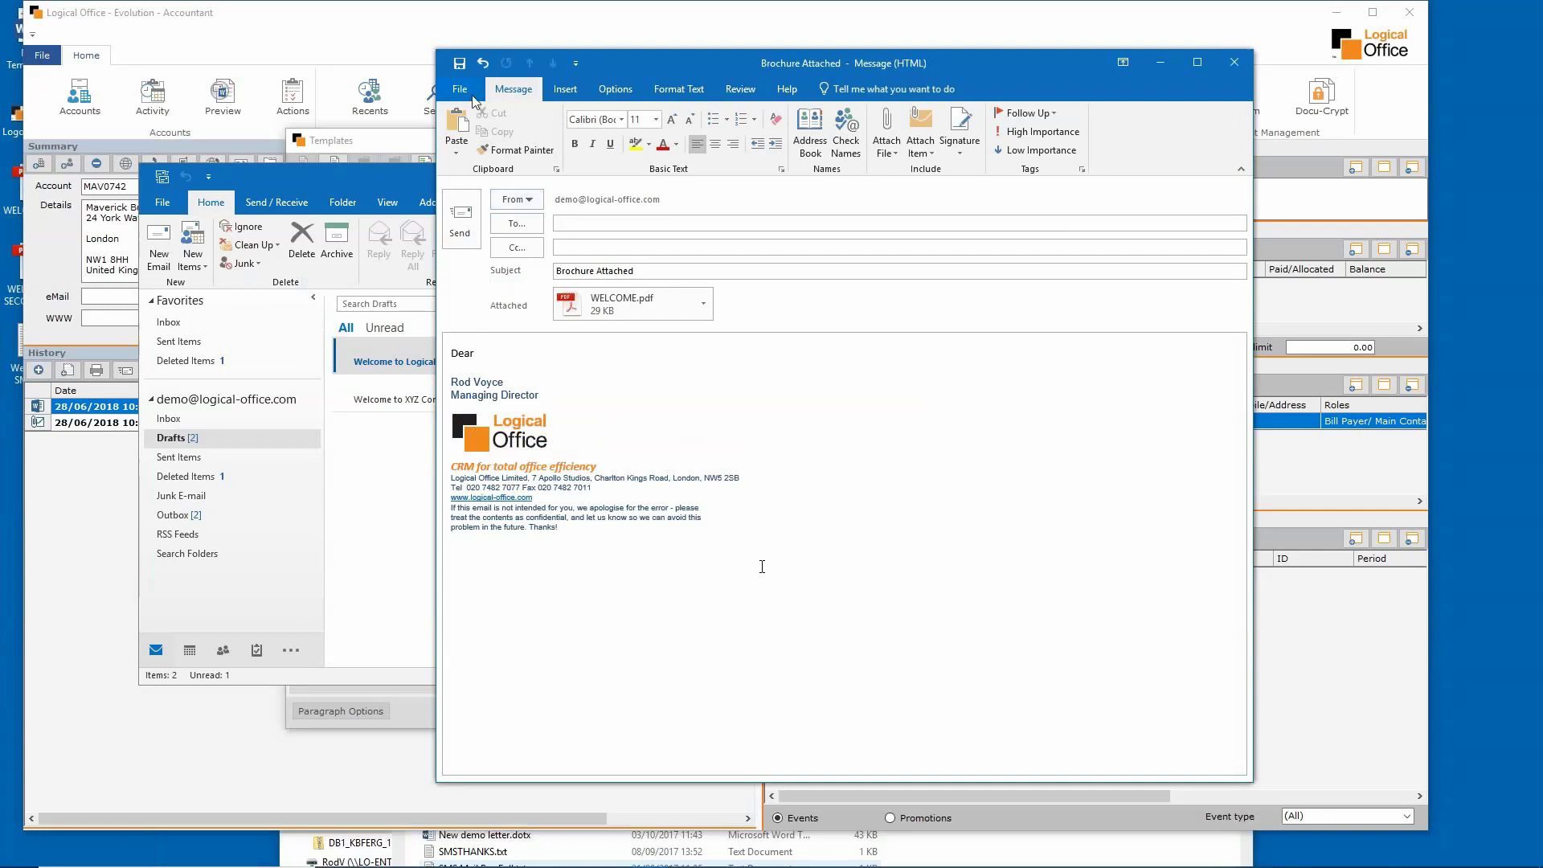
pyautogui.click(460, 62)
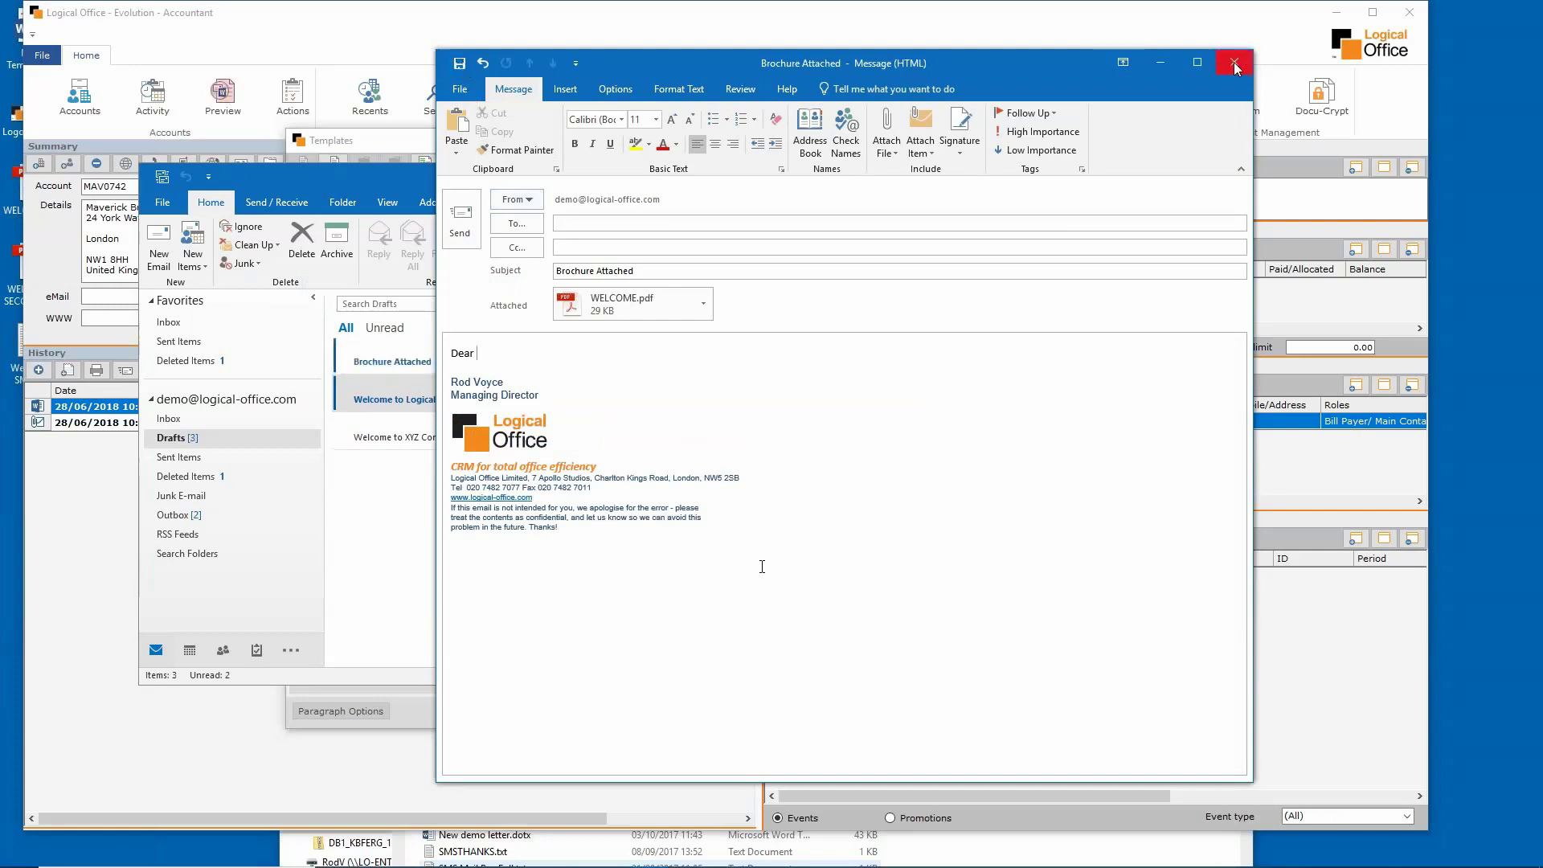
pyautogui.click(1234, 65)
# - Copy the Brochure Attached draft from Outlook into the D:\TEMPLATES folder and sort the files by date modified, newest first
pyautogui.moveTo(726, 169); pyautogui.dragTo(1144, 193)
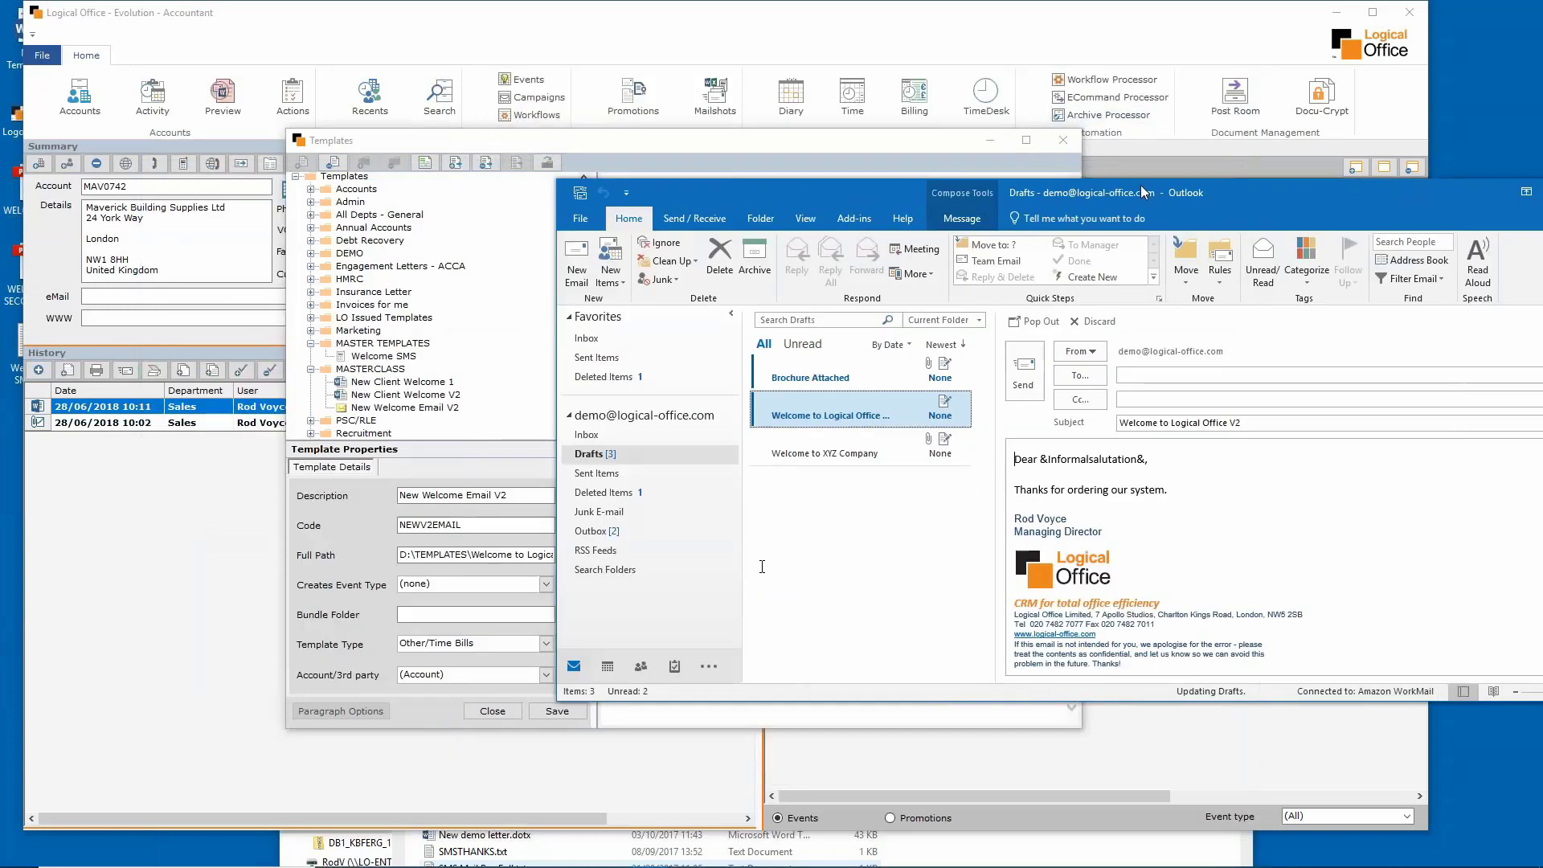
pyautogui.moveTo(517, 863)
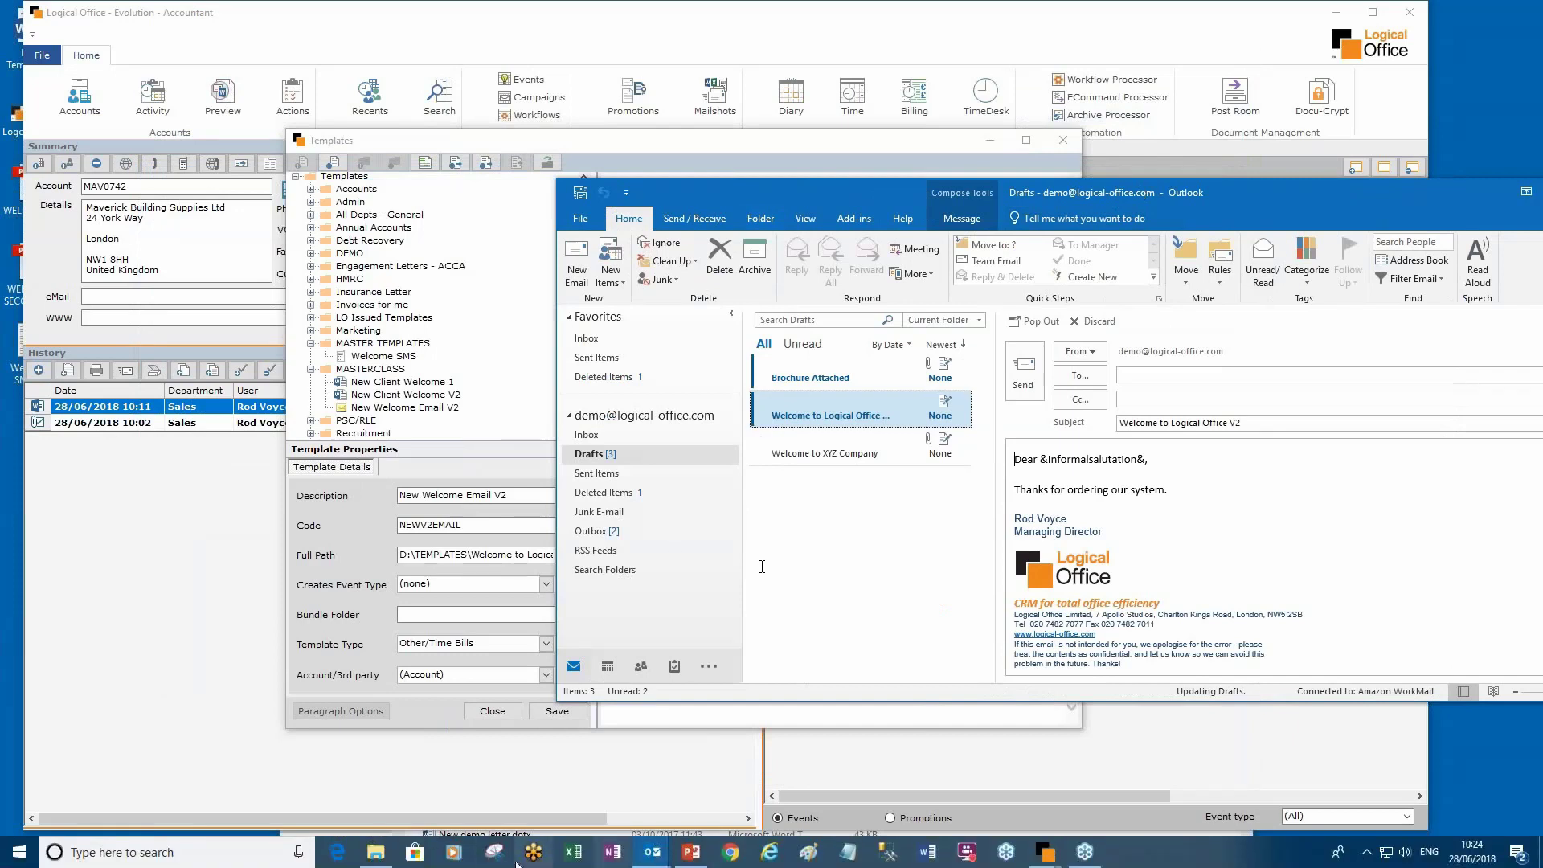
pyautogui.click(342, 408)
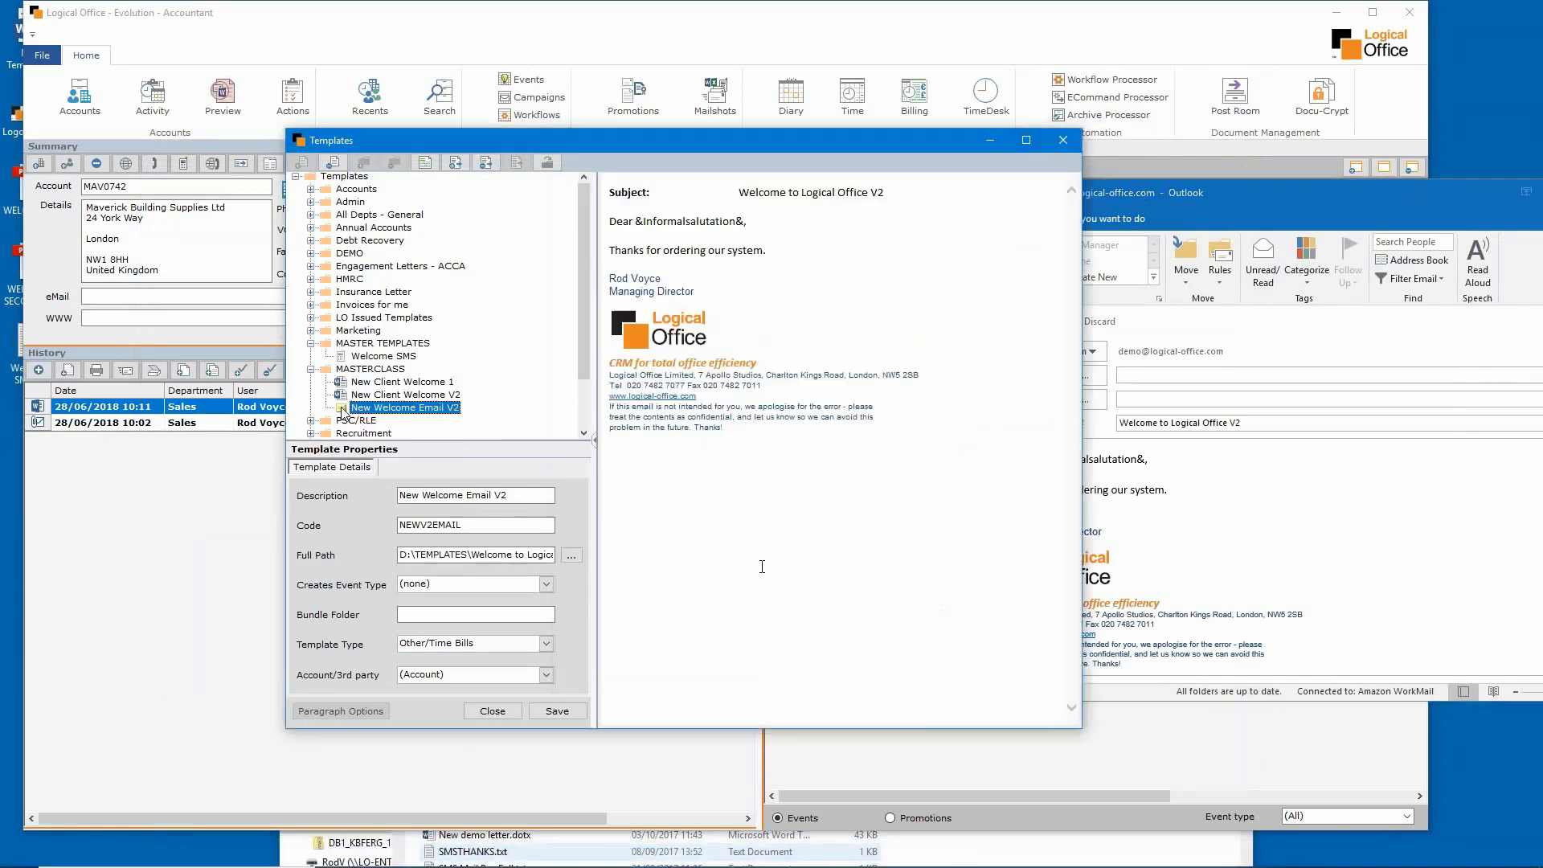
pyautogui.click(547, 163)
pyautogui.moveTo(595, 137); pyautogui.dragTo(366, 47)
pyautogui.click(1112, 199)
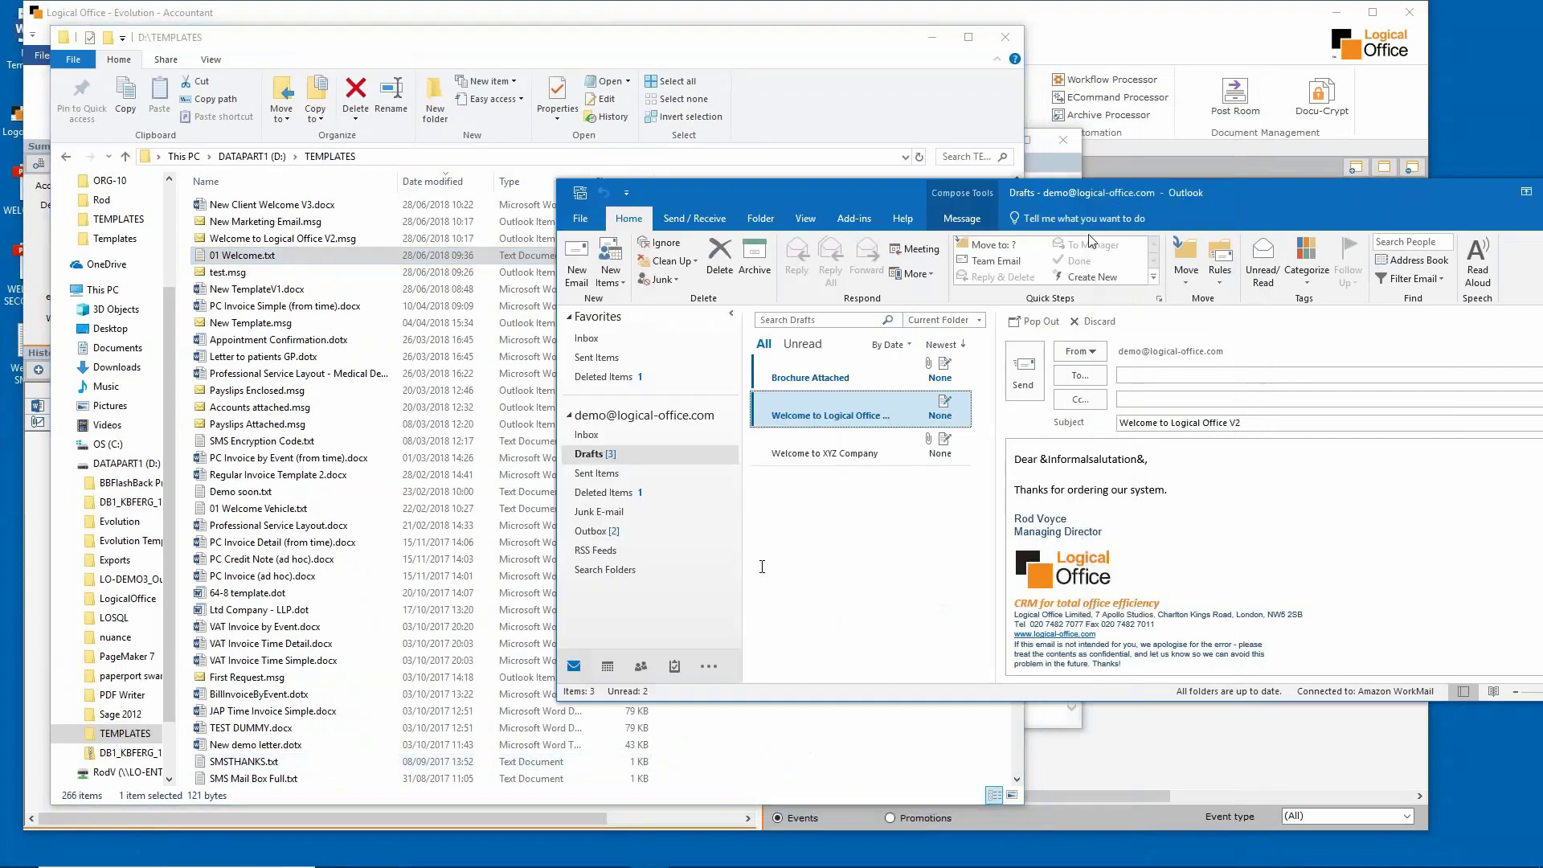
pyautogui.click(799, 379)
pyautogui.moveTo(799, 380); pyautogui.dragTo(345, 407)
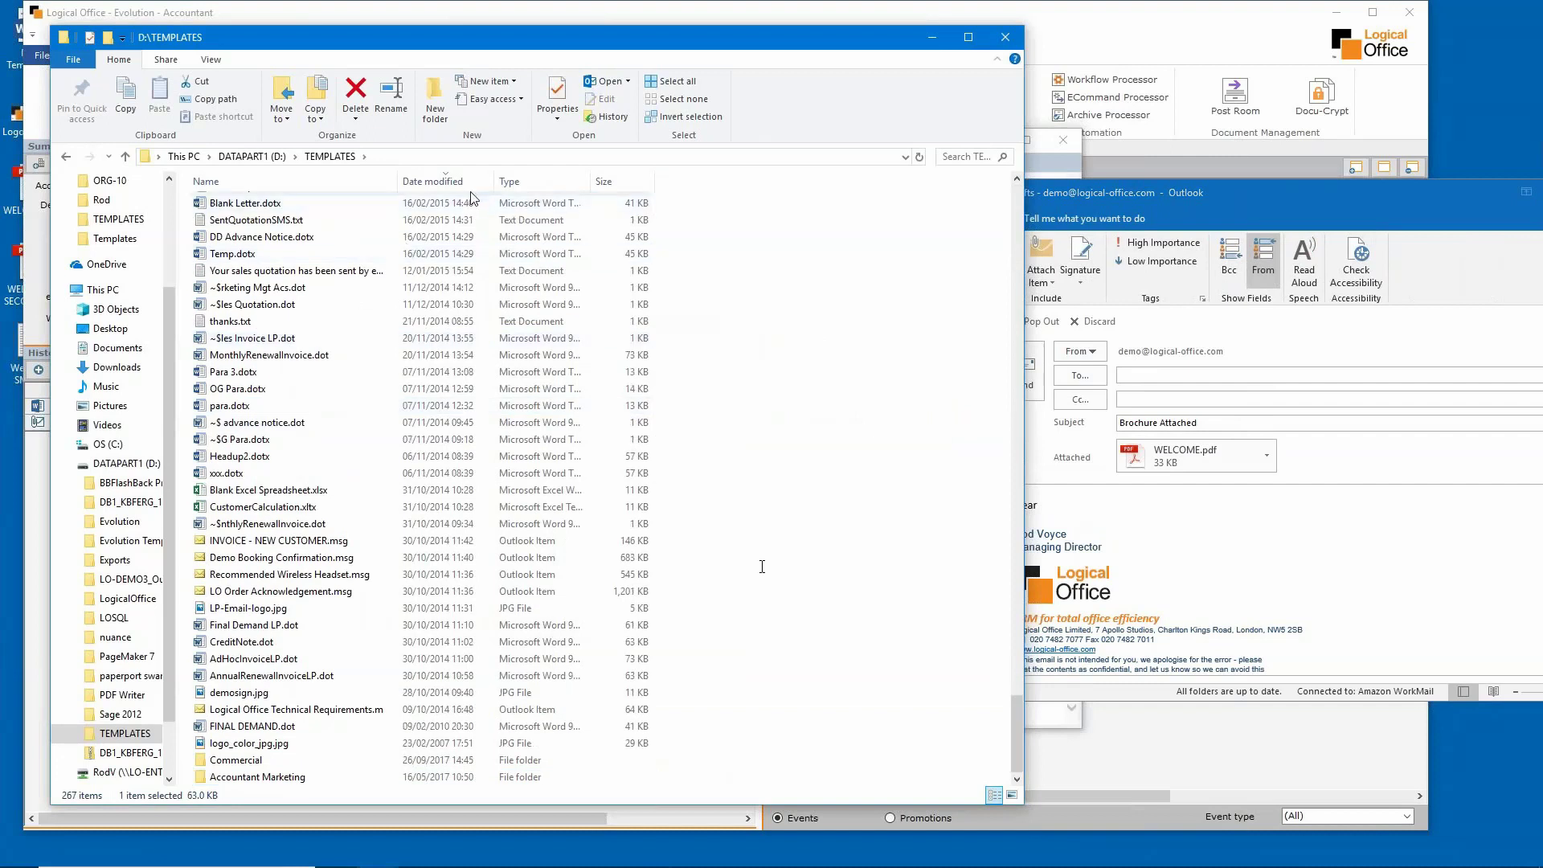
pyautogui.click(438, 180)
pyautogui.click(438, 180)
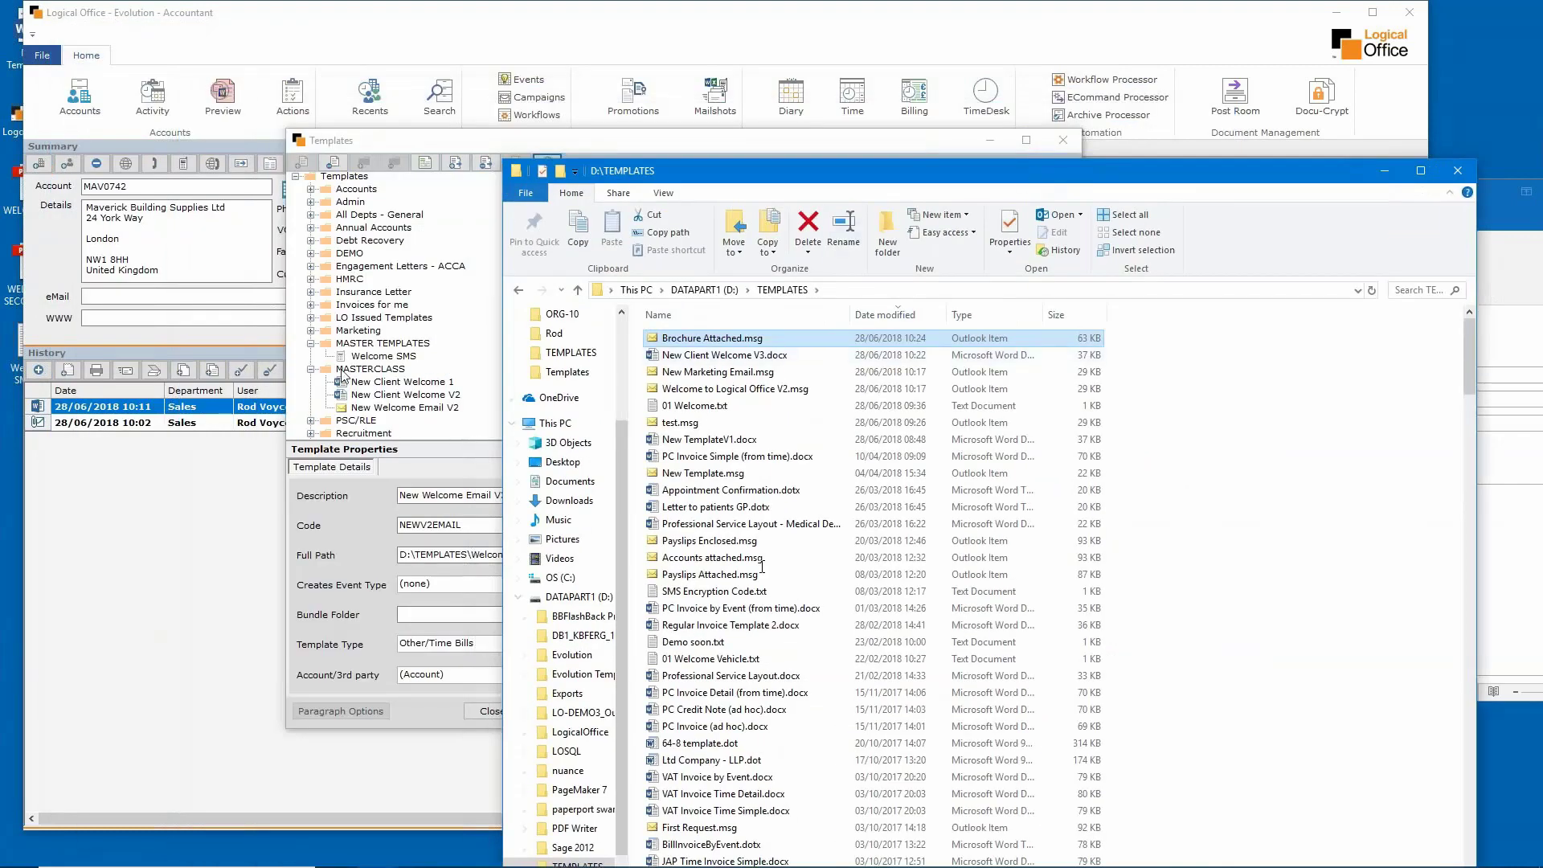
# - Add a new template to the MASTERCLASS folder with the description "Brochure Attached" and the code BATT
pyautogui.click(343, 375)
pyautogui.click(303, 165)
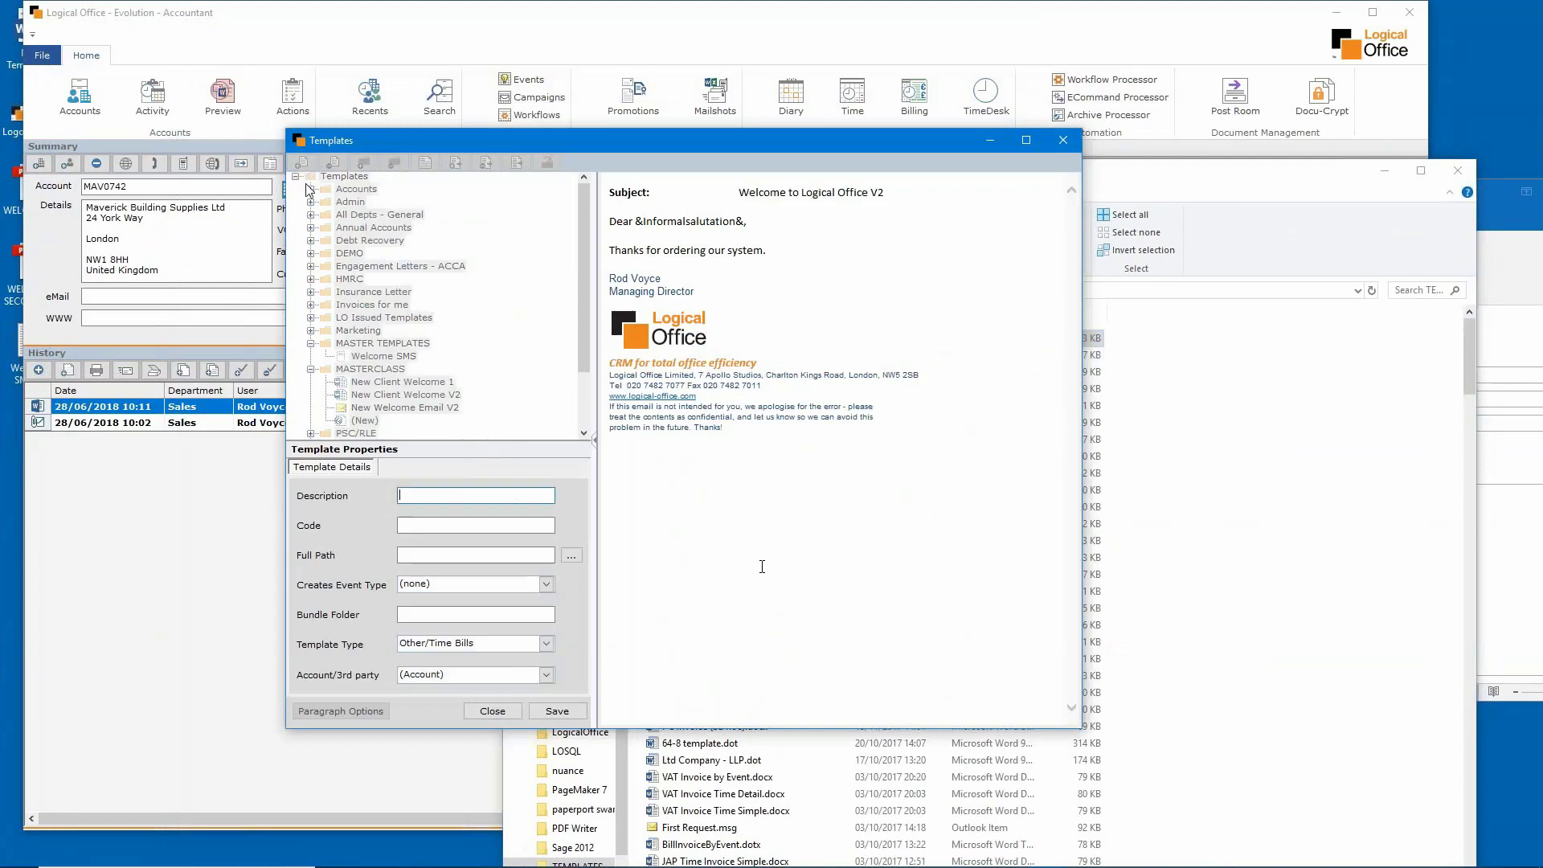
pyautogui.write('Brochure A')
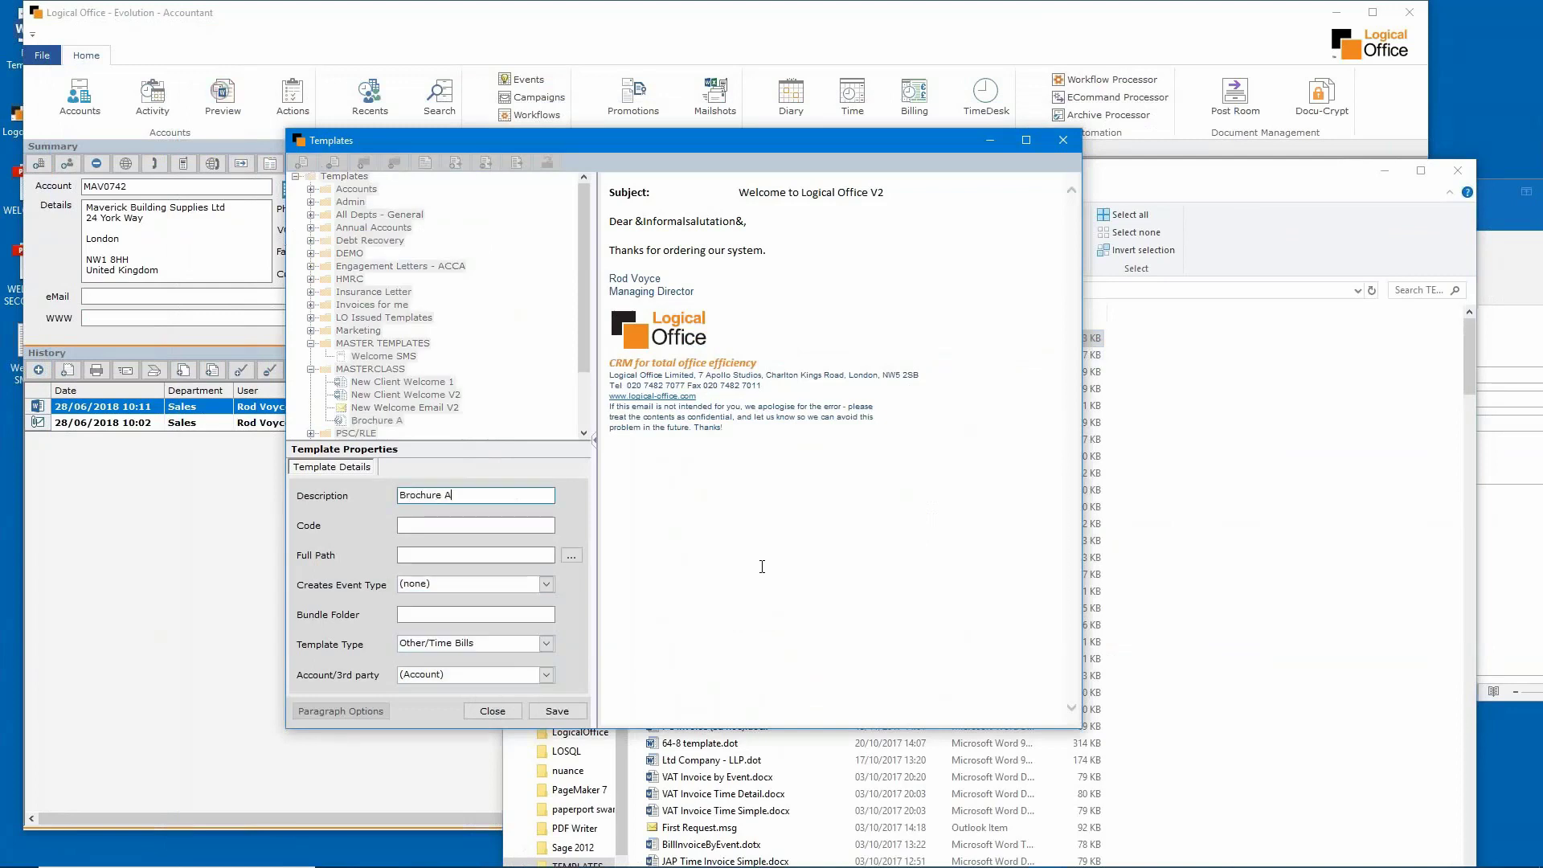
pyautogui.write('ttached')
pyautogui.press('Tab')
pyautogui.write('BA')
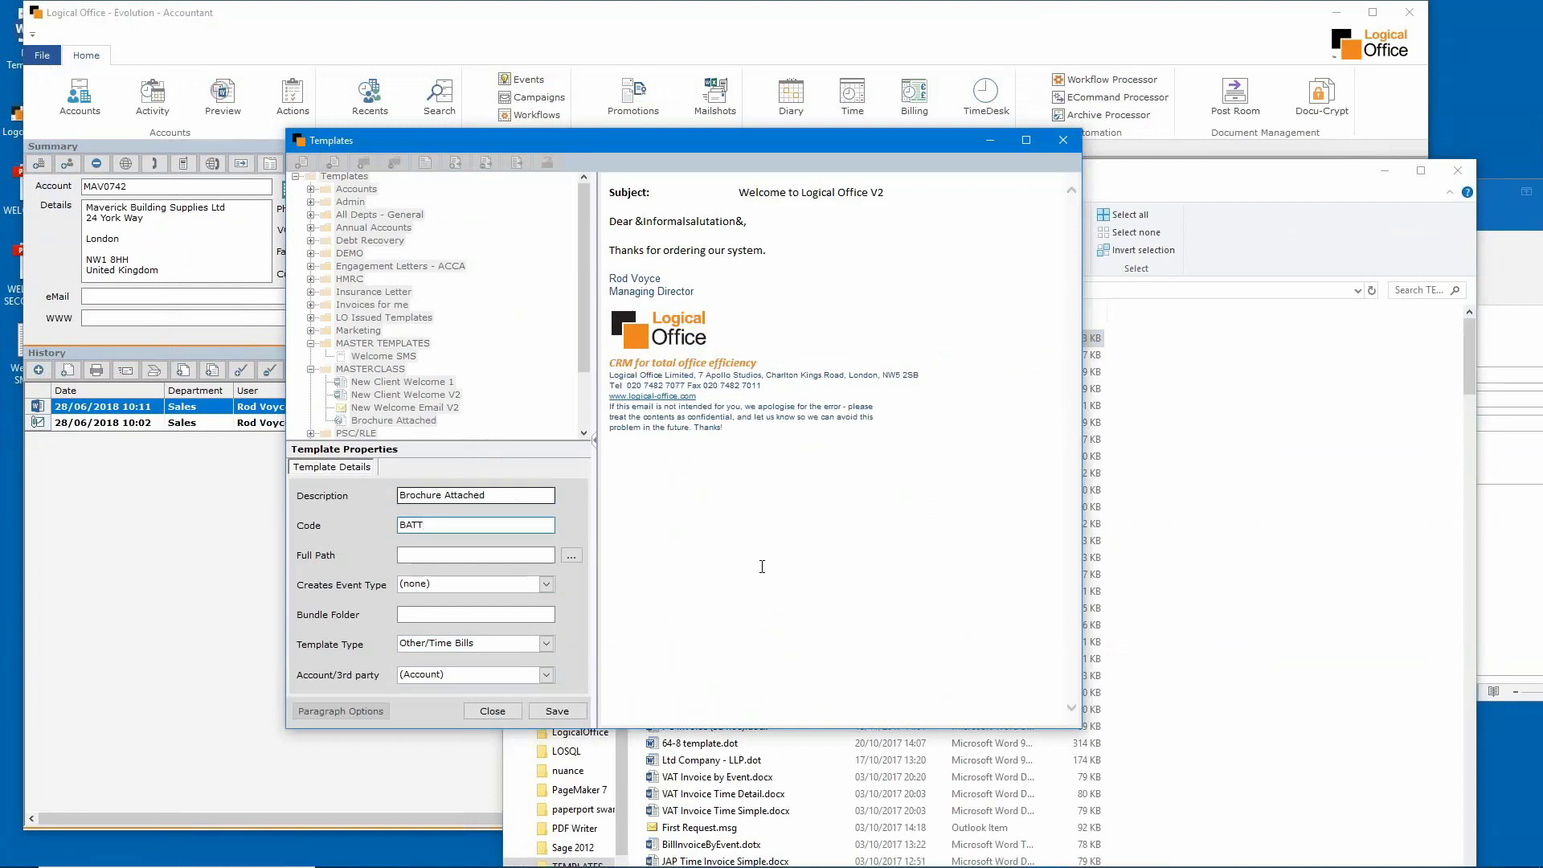
# - Link Brochure Attached.msg from D:\TEMPLATES as the new template's file, save the template and close the Templates window
pyautogui.click(1178, 207)
pyautogui.moveTo(763, 337); pyautogui.dragTo(469, 556)
pyautogui.moveTo(486, 145); pyautogui.dragTo(324, 95)
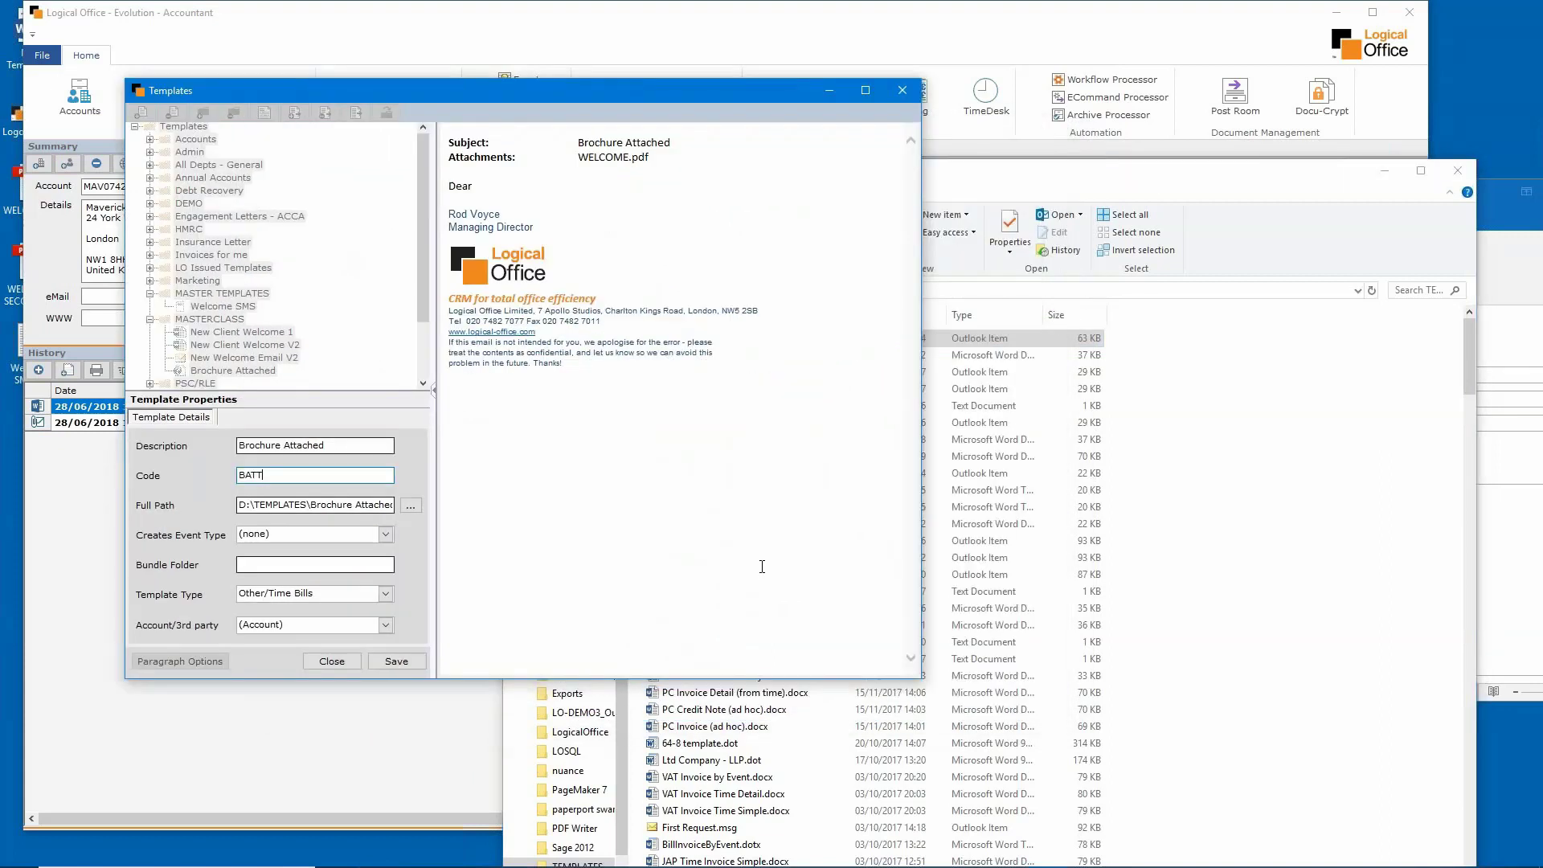
pyautogui.click(402, 660)
pyautogui.click(338, 662)
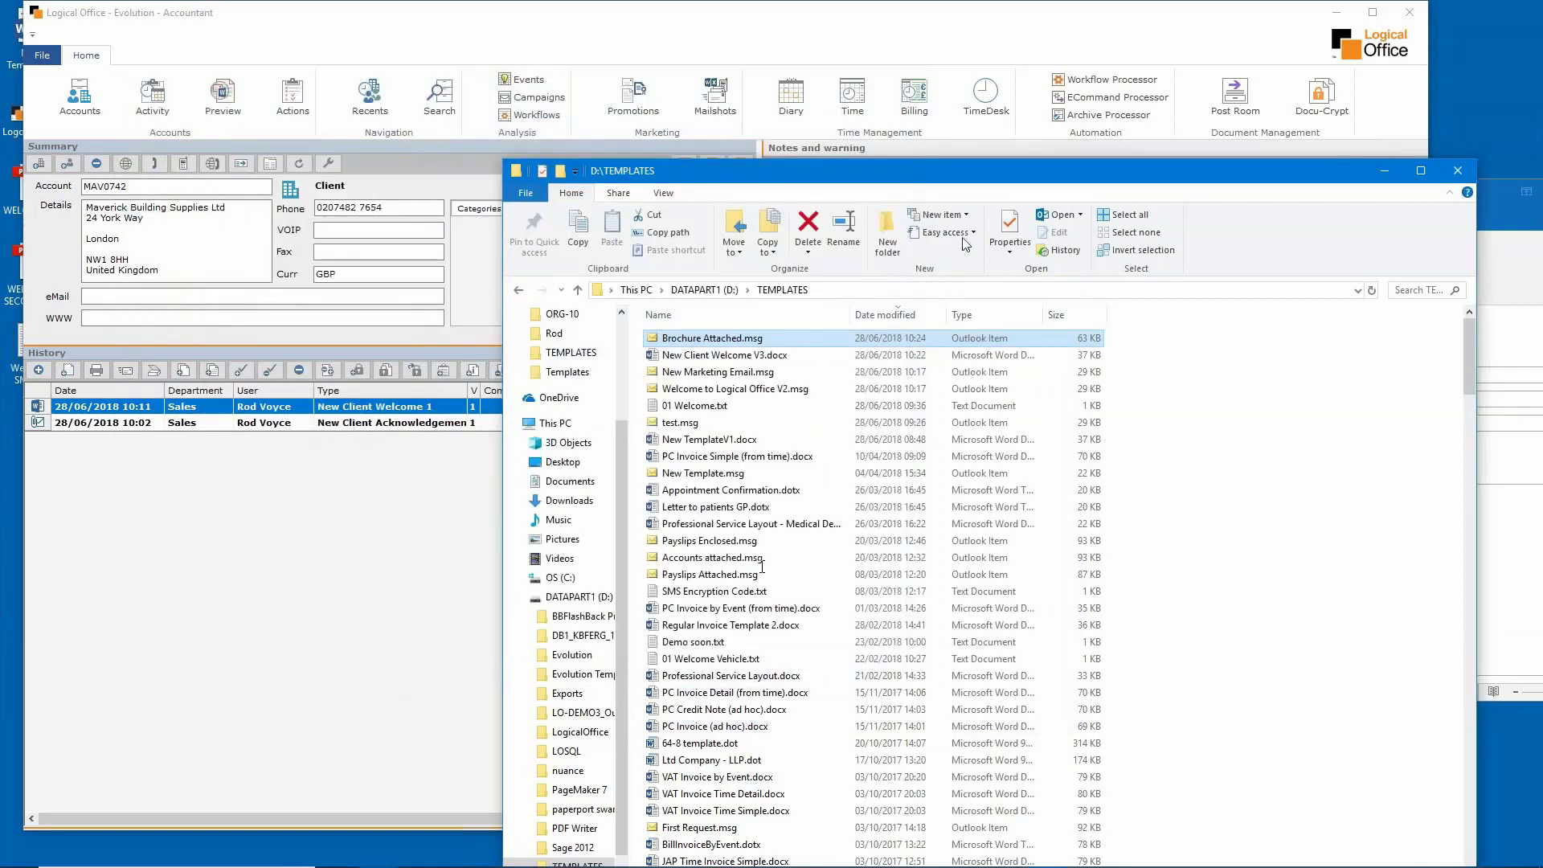
pyautogui.moveTo(1014, 175); pyautogui.dragTo(725, 225)
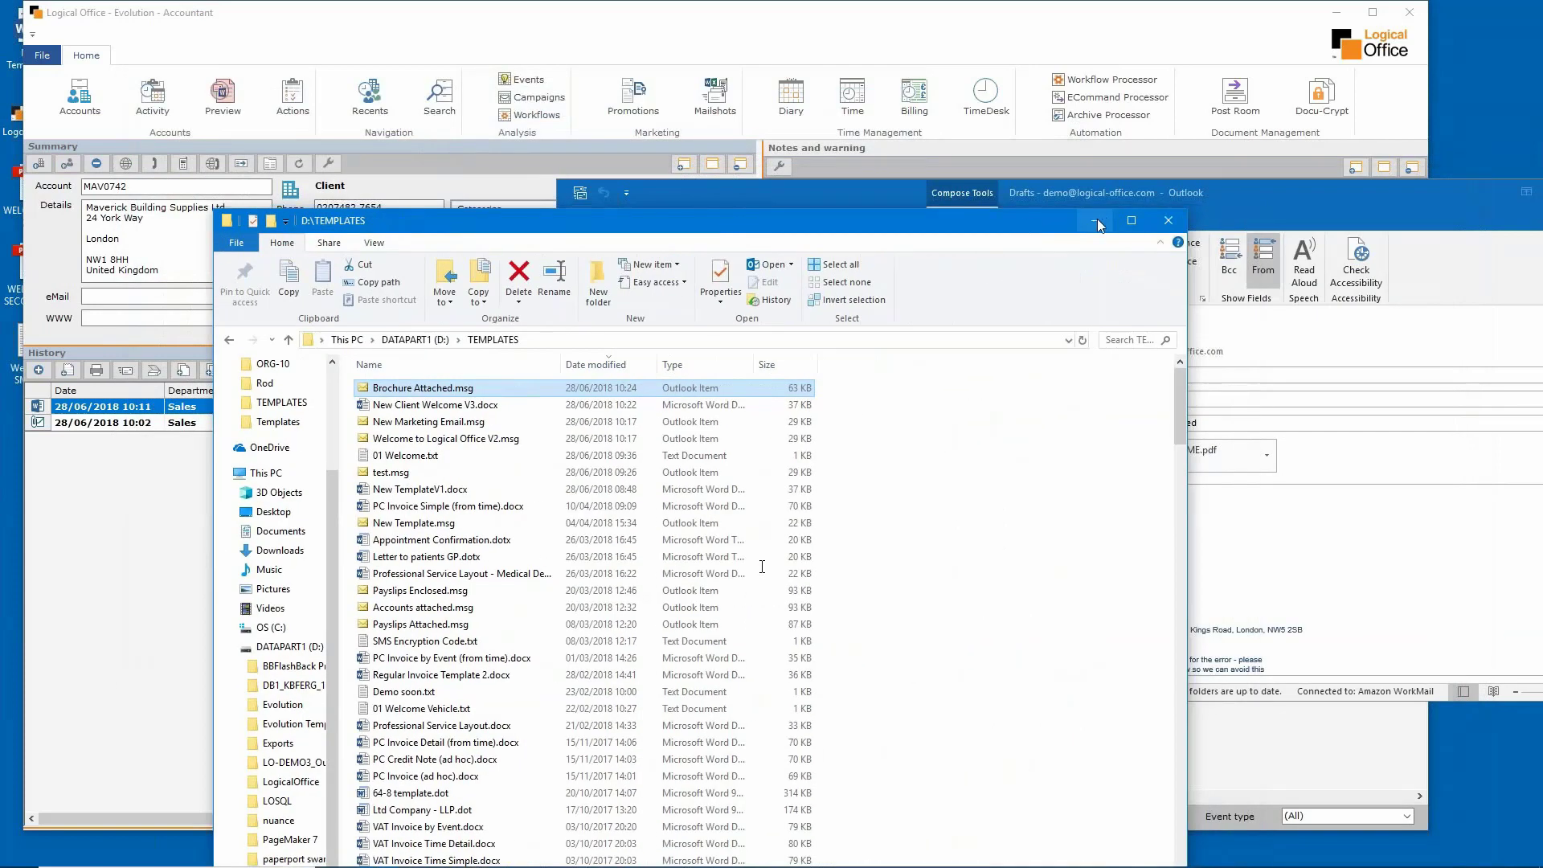
# - Clear the file and mail windows out of the way and open the MASTERCLASS folder in the Templates manager
pyautogui.click(1096, 220)
pyautogui.moveTo(1141, 194); pyautogui.dragTo(1003, 199)
pyautogui.moveTo(882, 227); pyautogui.dragTo(706, 228)
pyautogui.click(1130, 225)
pyautogui.click(43, 57)
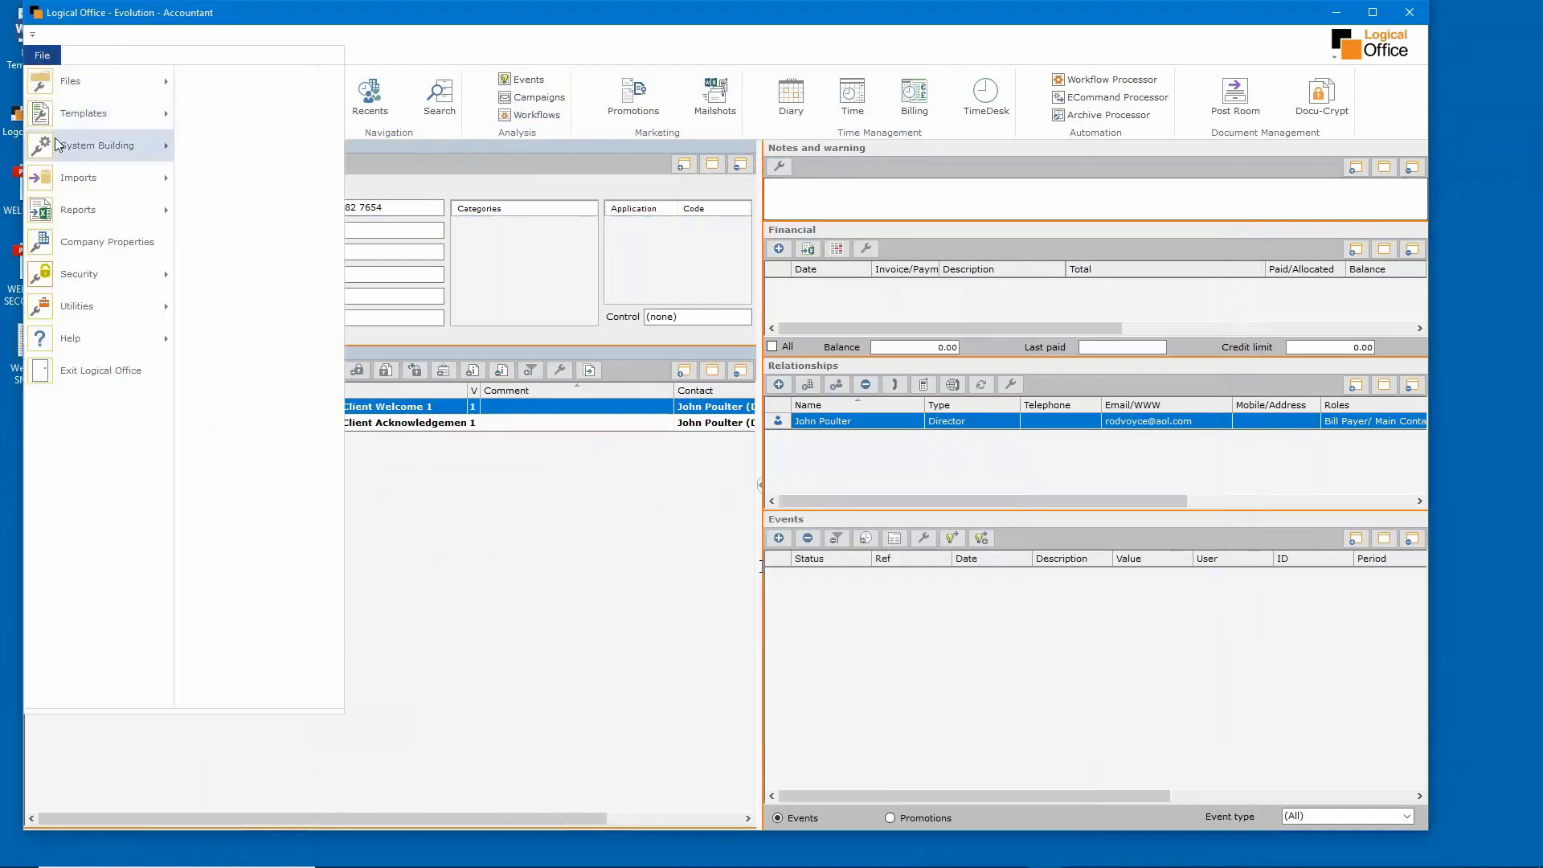
pyautogui.moveTo(81, 113)
pyautogui.click(233, 82)
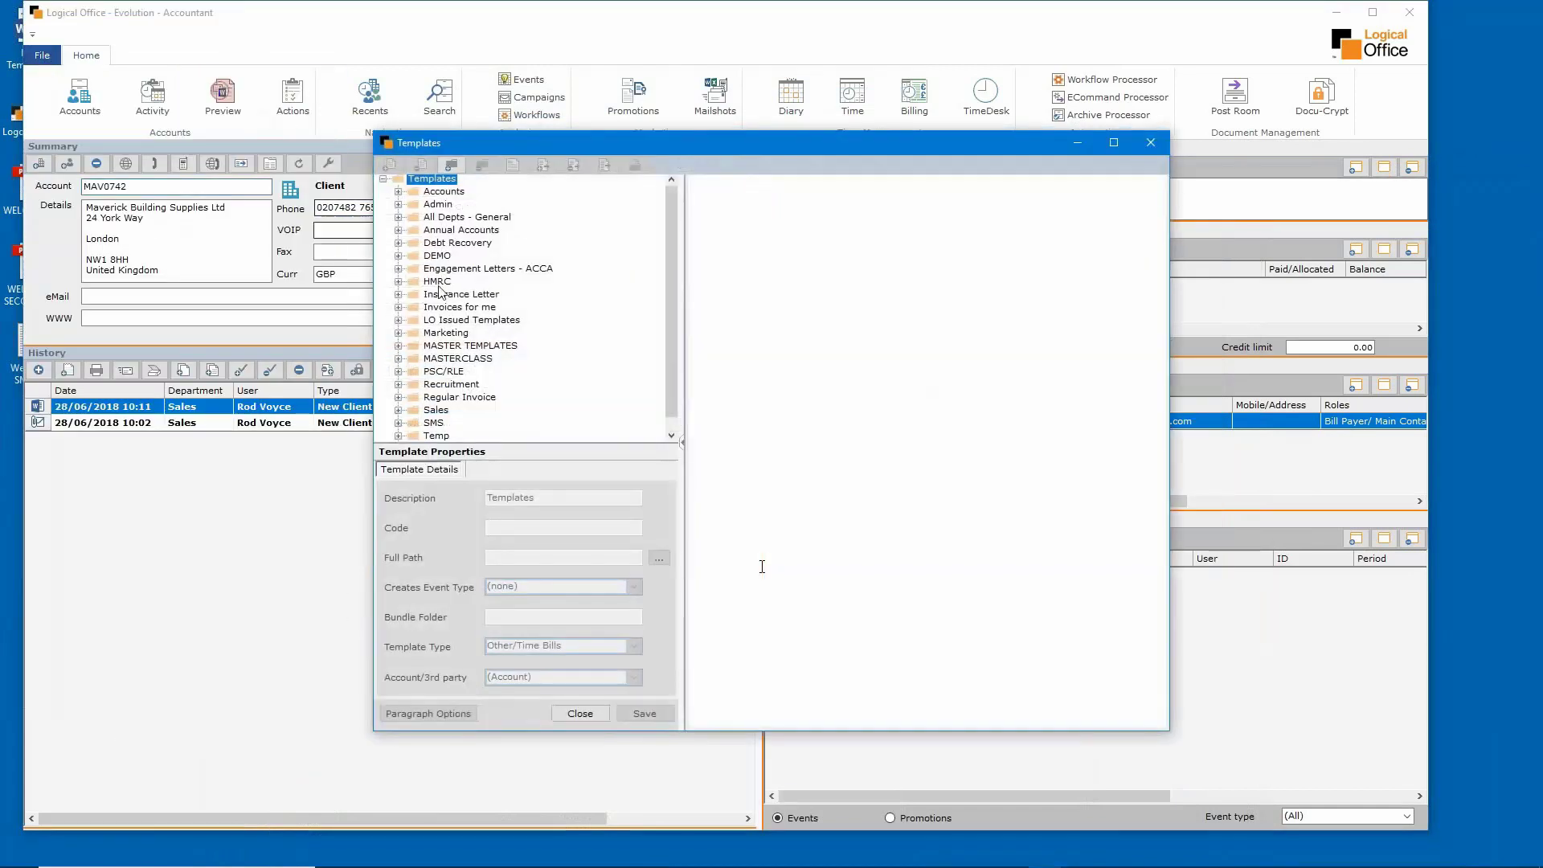
pyautogui.click(398, 359)
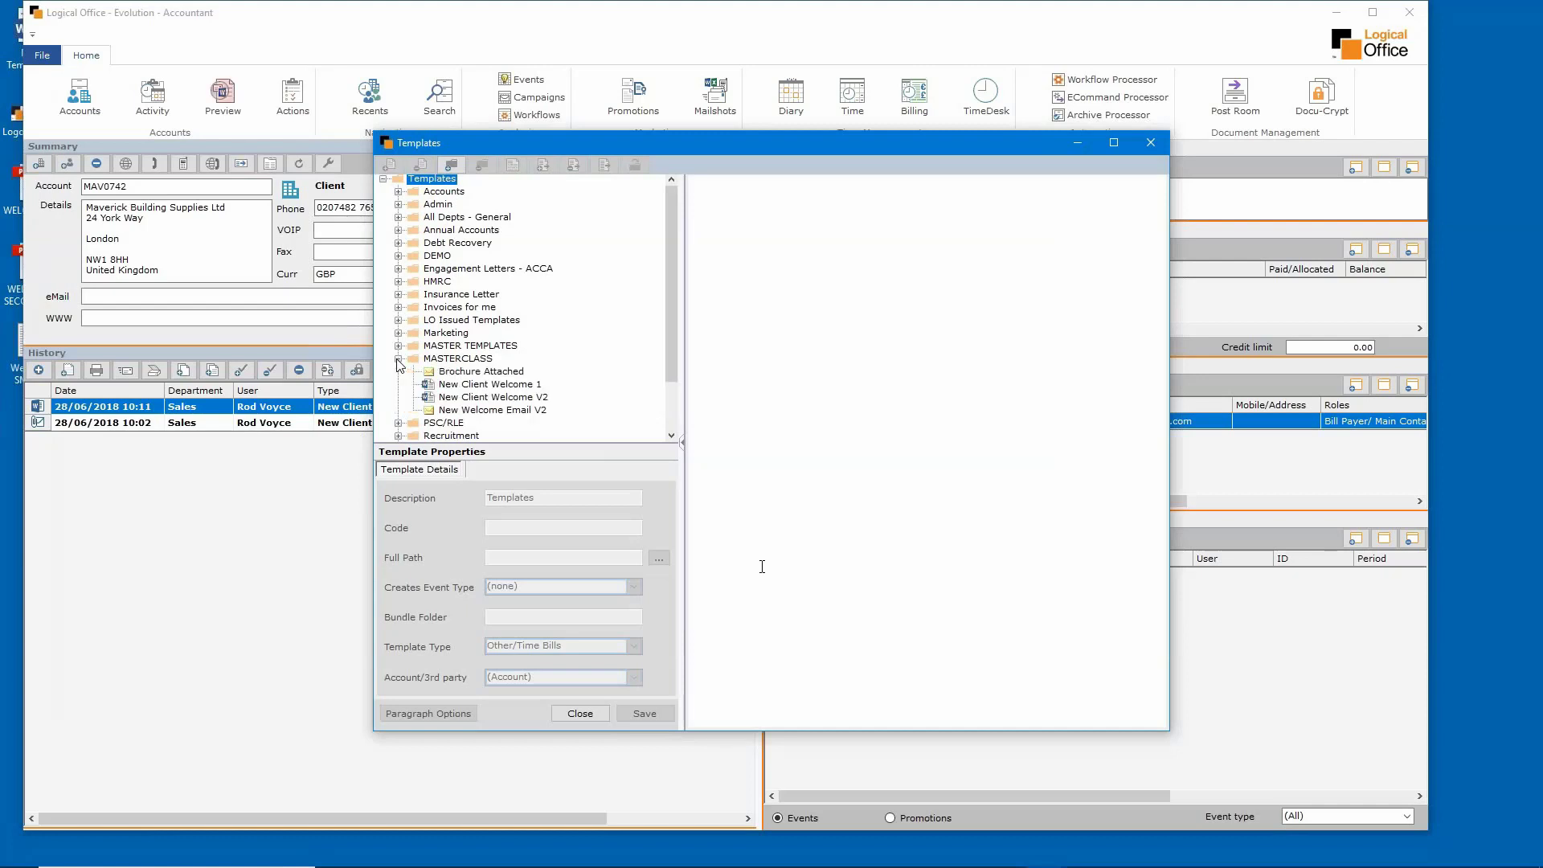
# - Try to replace WELCOME.pdf with WELCOME SECOND VERSION.pdf directly in the Brochure Attached template, then reopen the template to check its attachment
pyautogui.click(475, 412)
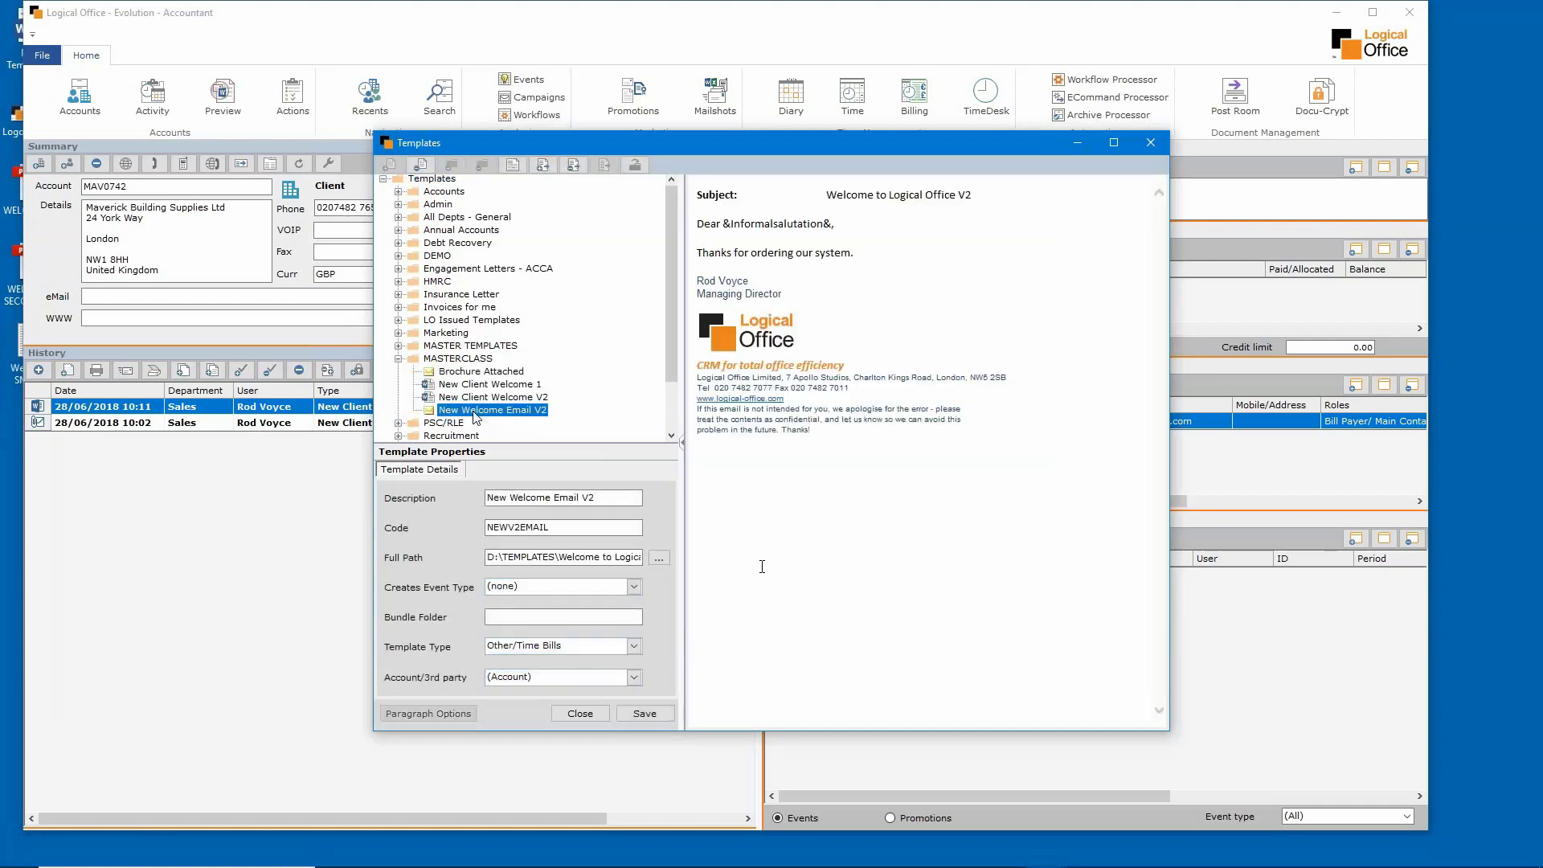
pyautogui.click(469, 374)
pyautogui.doubleClick(469, 374)
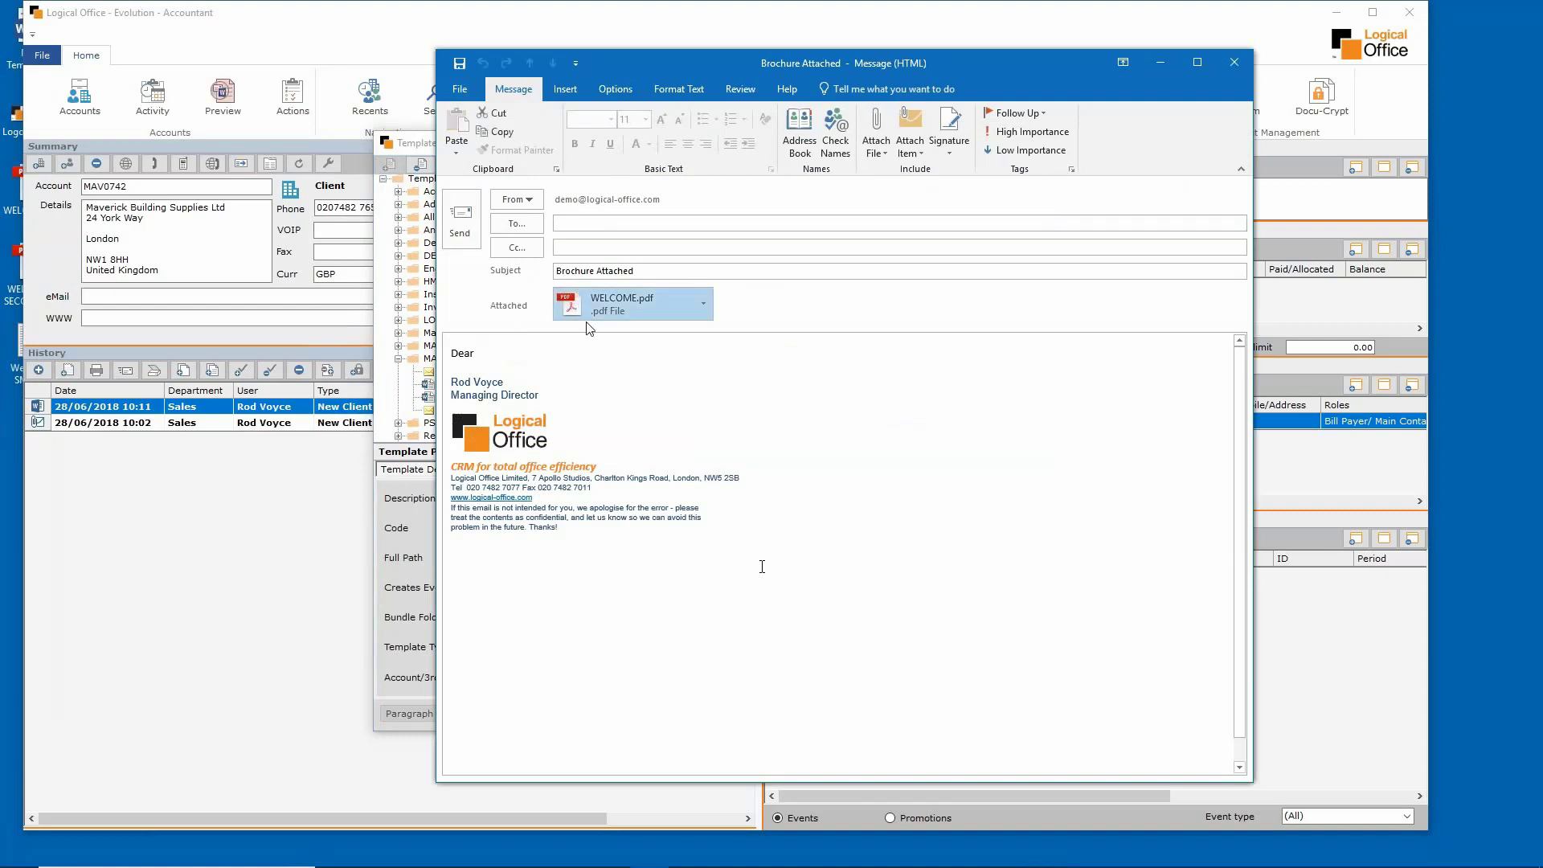
pyautogui.press('Delete')
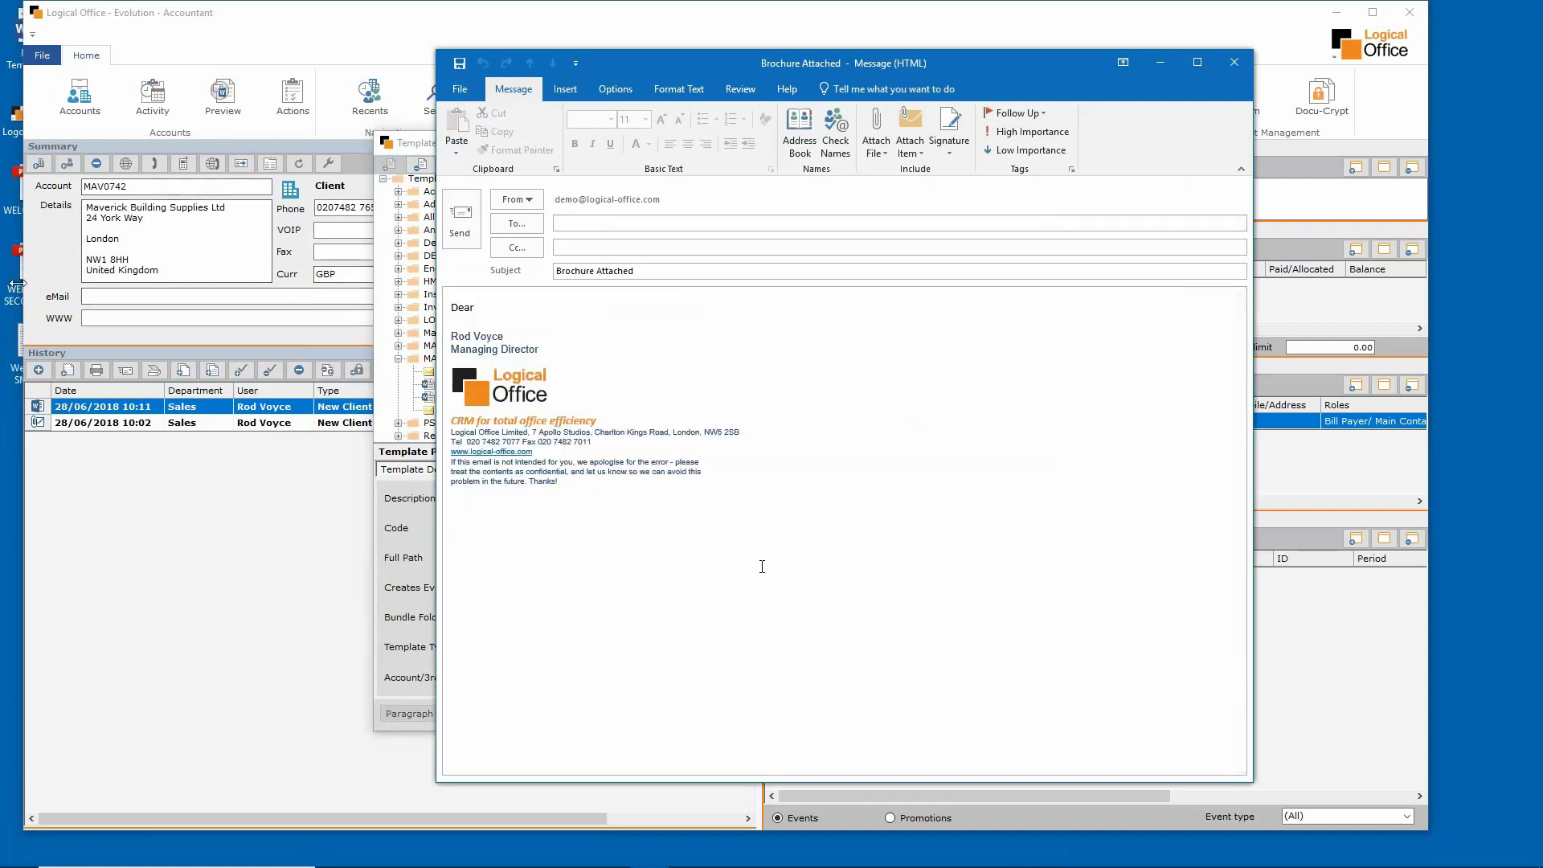
pyautogui.moveTo(18, 256); pyautogui.dragTo(627, 301)
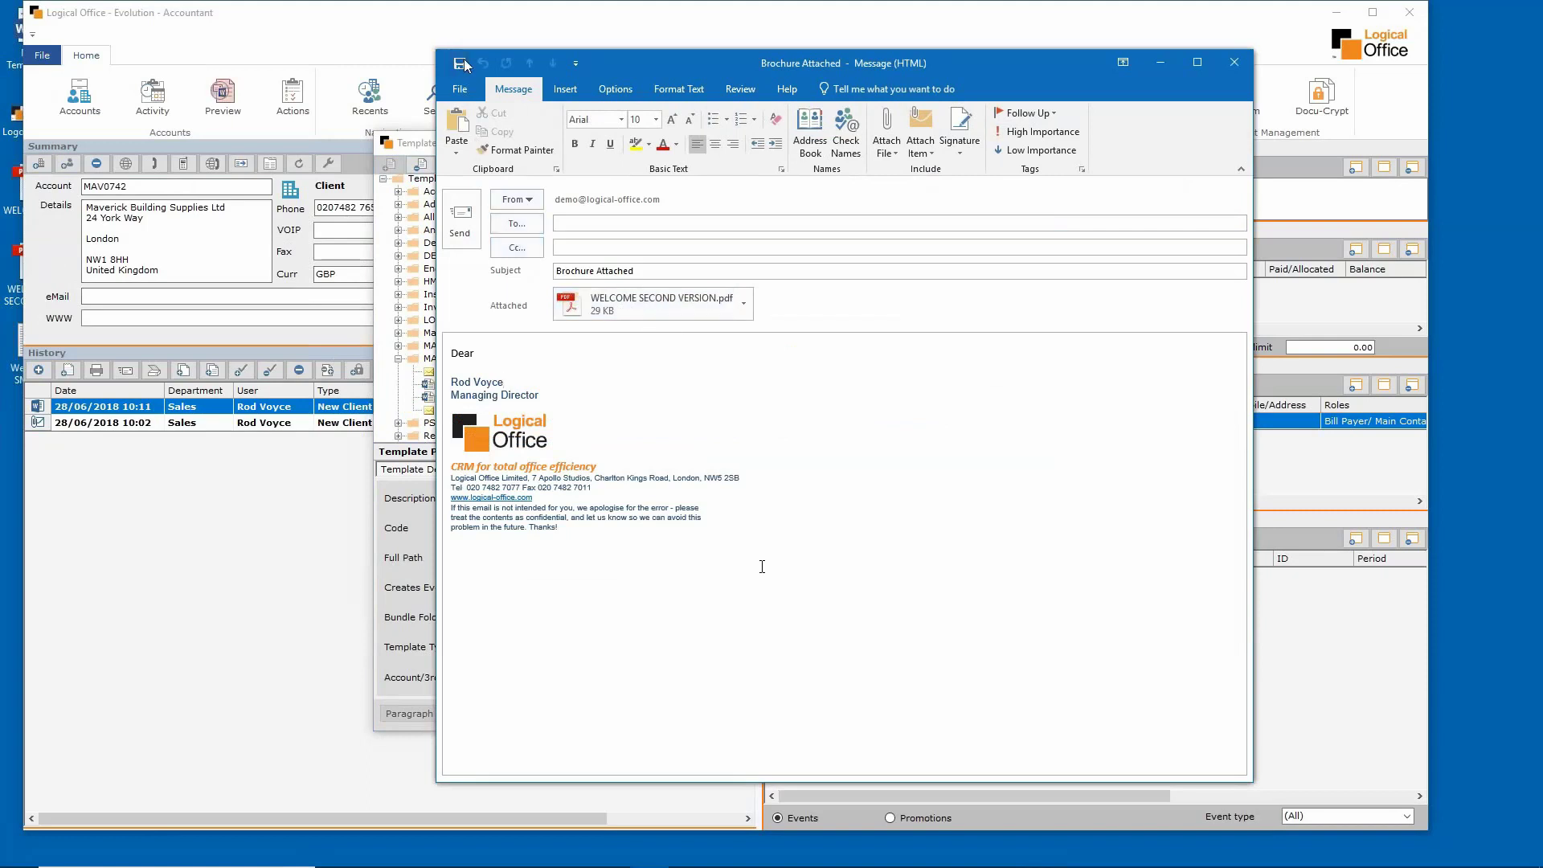
pyautogui.click(1235, 62)
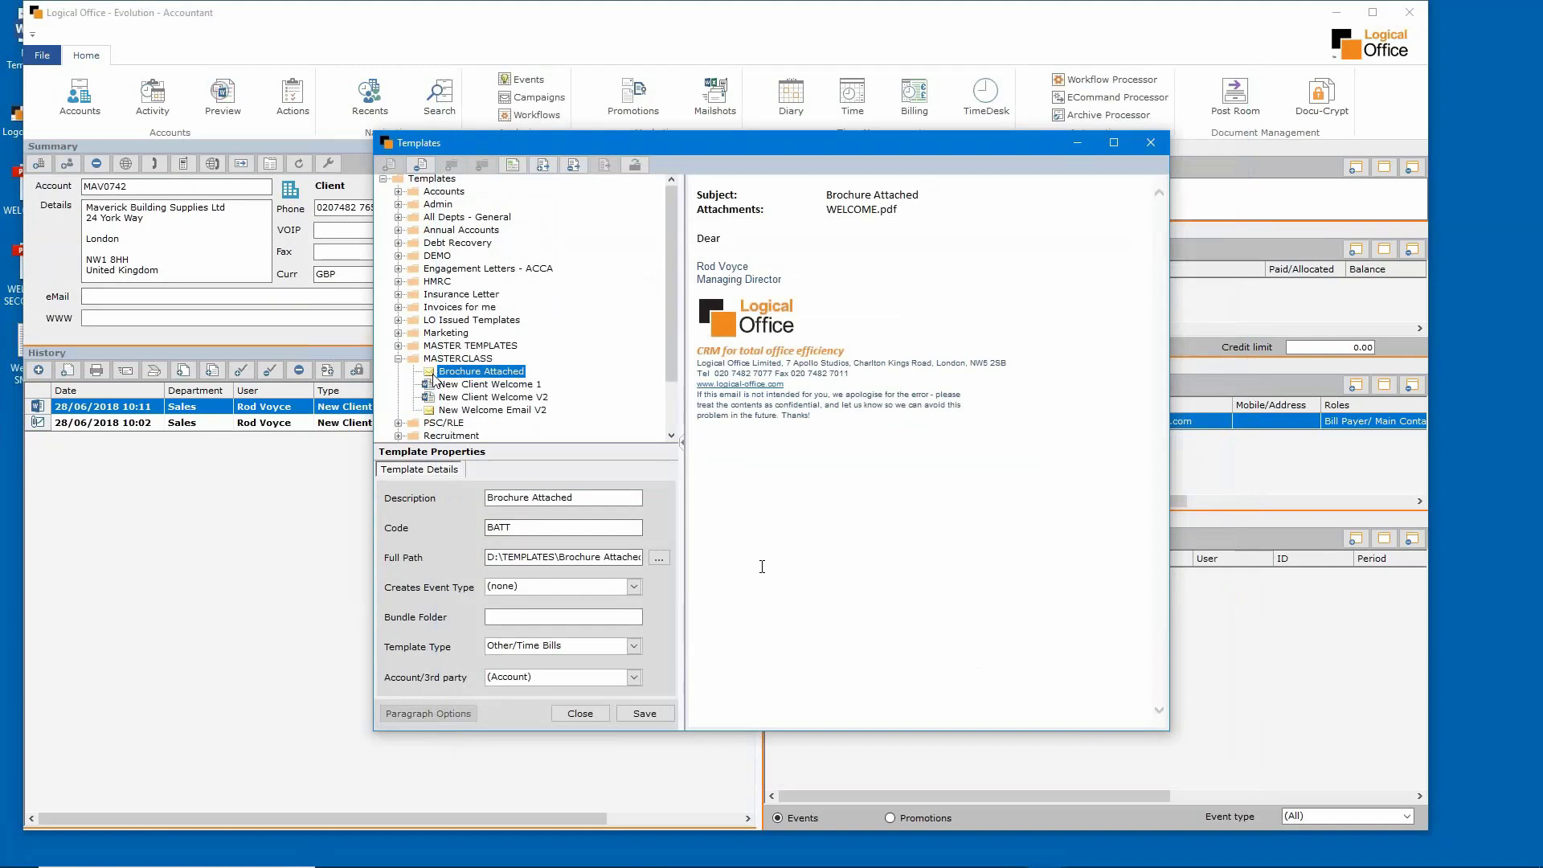
pyautogui.click(511, 164)
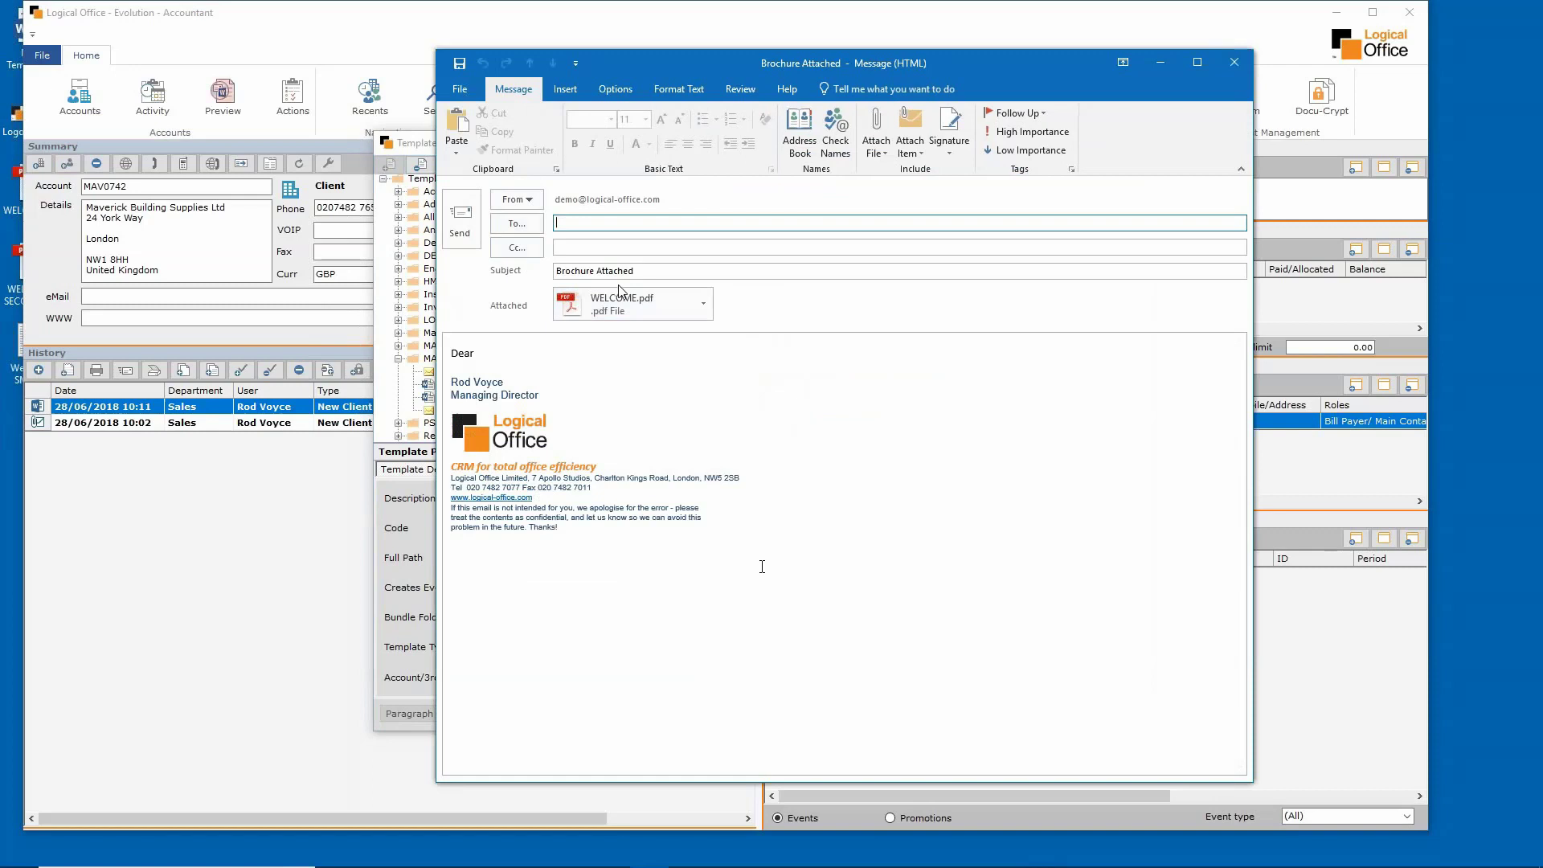
pyautogui.click(1232, 64)
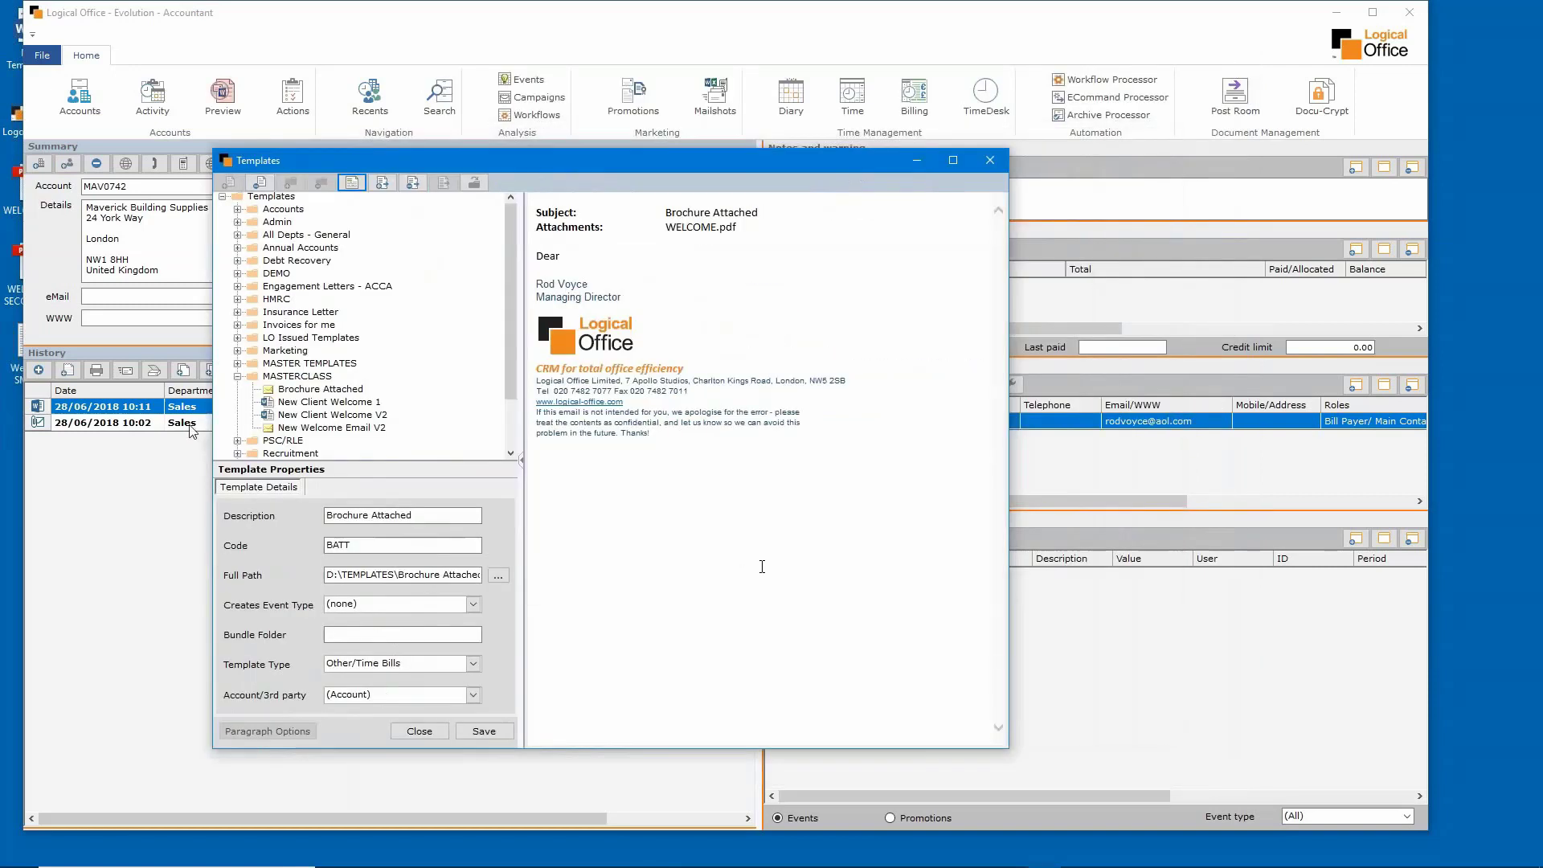
# - Locate the Brochure Attached template's file in D:\TEMPLATES and copy Brochure Attached.msg into Outlook's Drafts folder
pyautogui.click(288, 430)
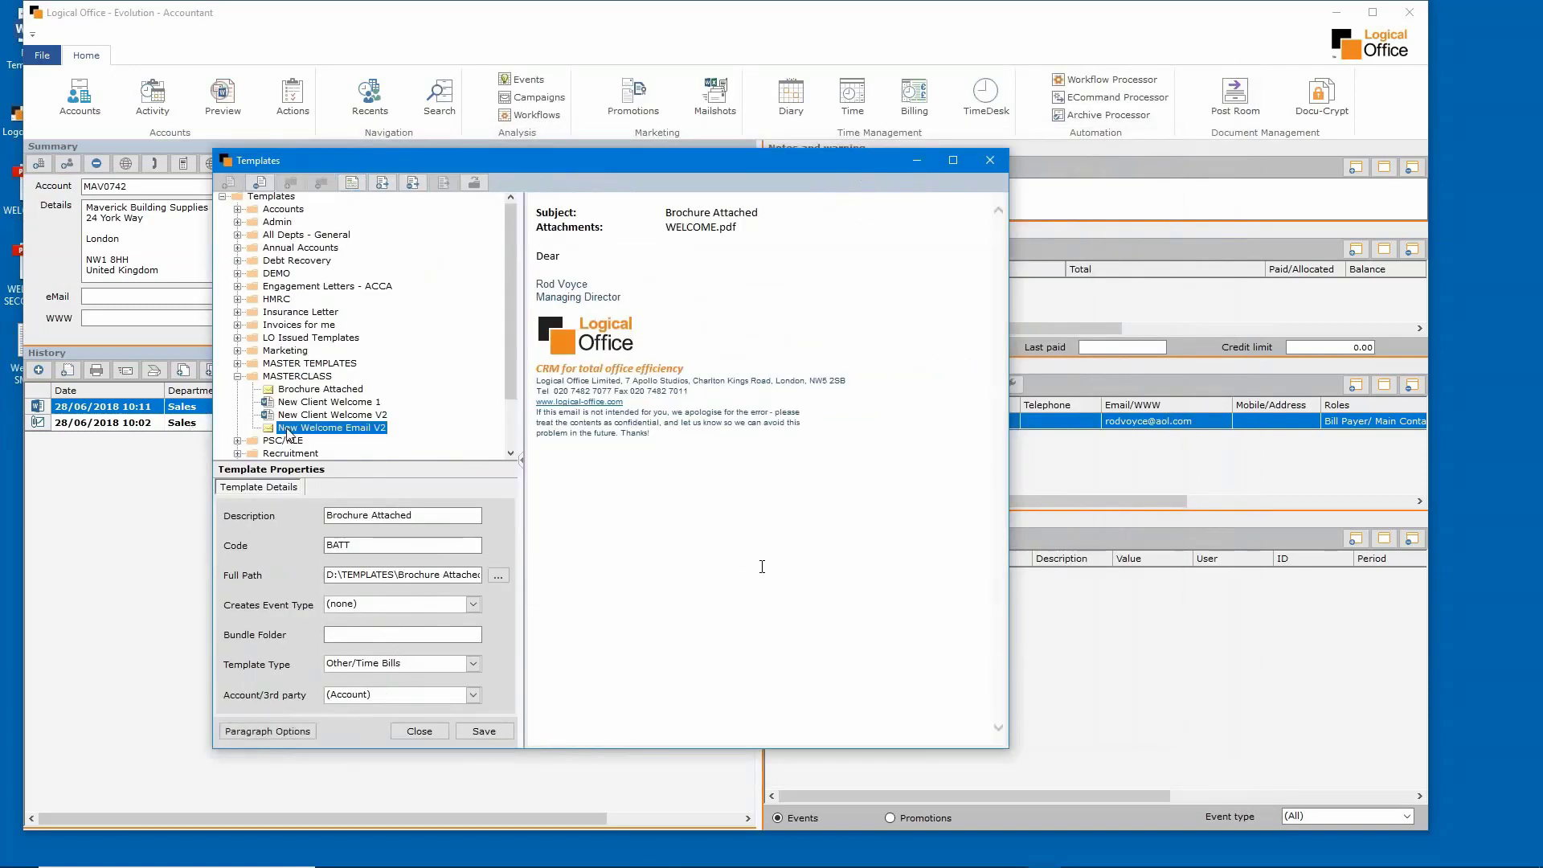
pyautogui.click(313, 390)
pyautogui.click(474, 183)
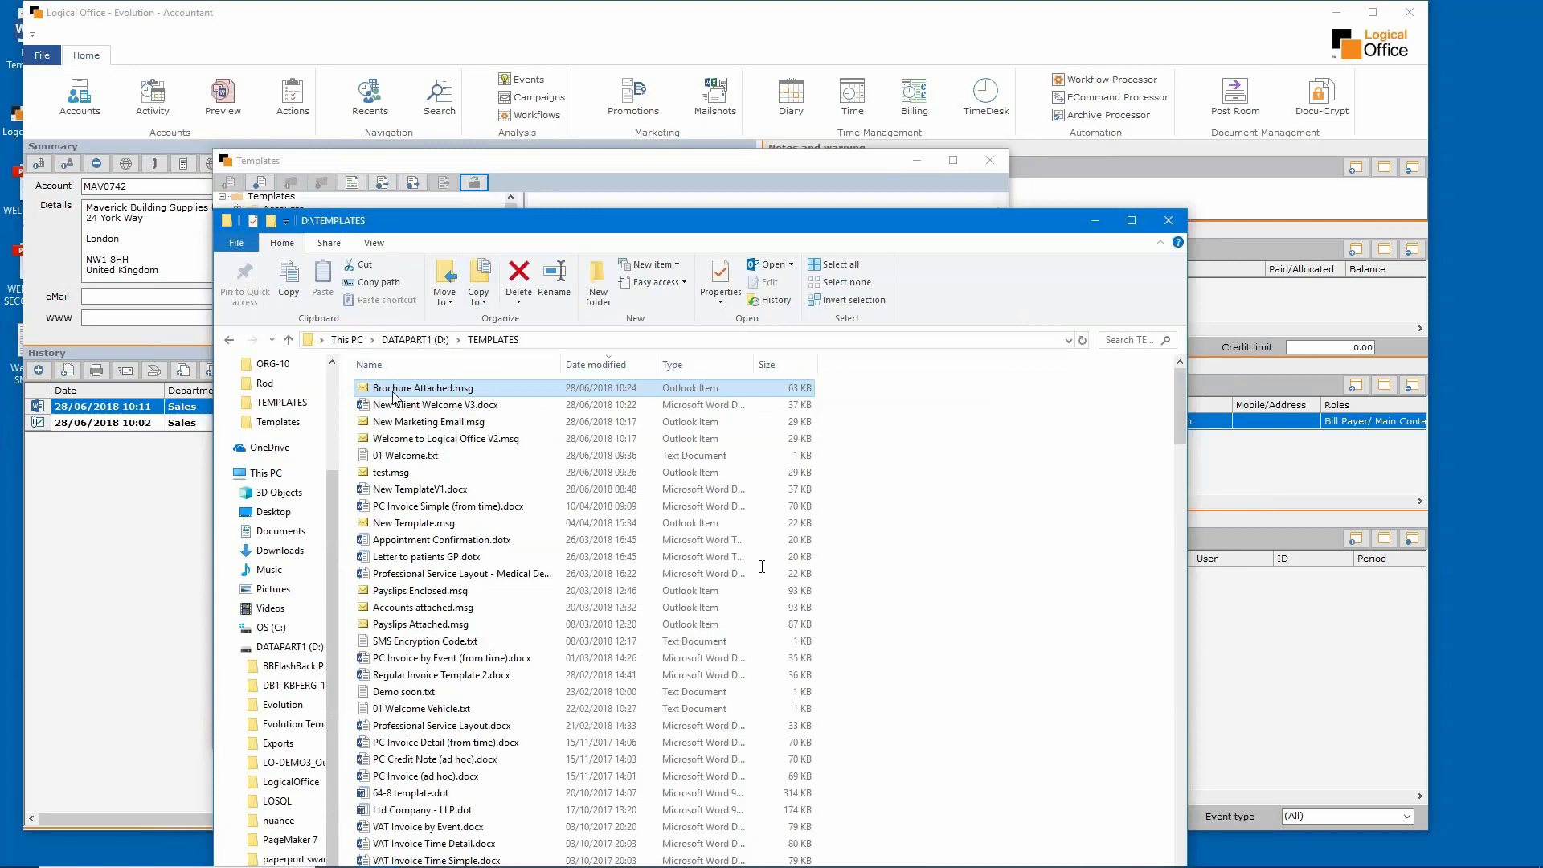
pyautogui.moveTo(639, 857)
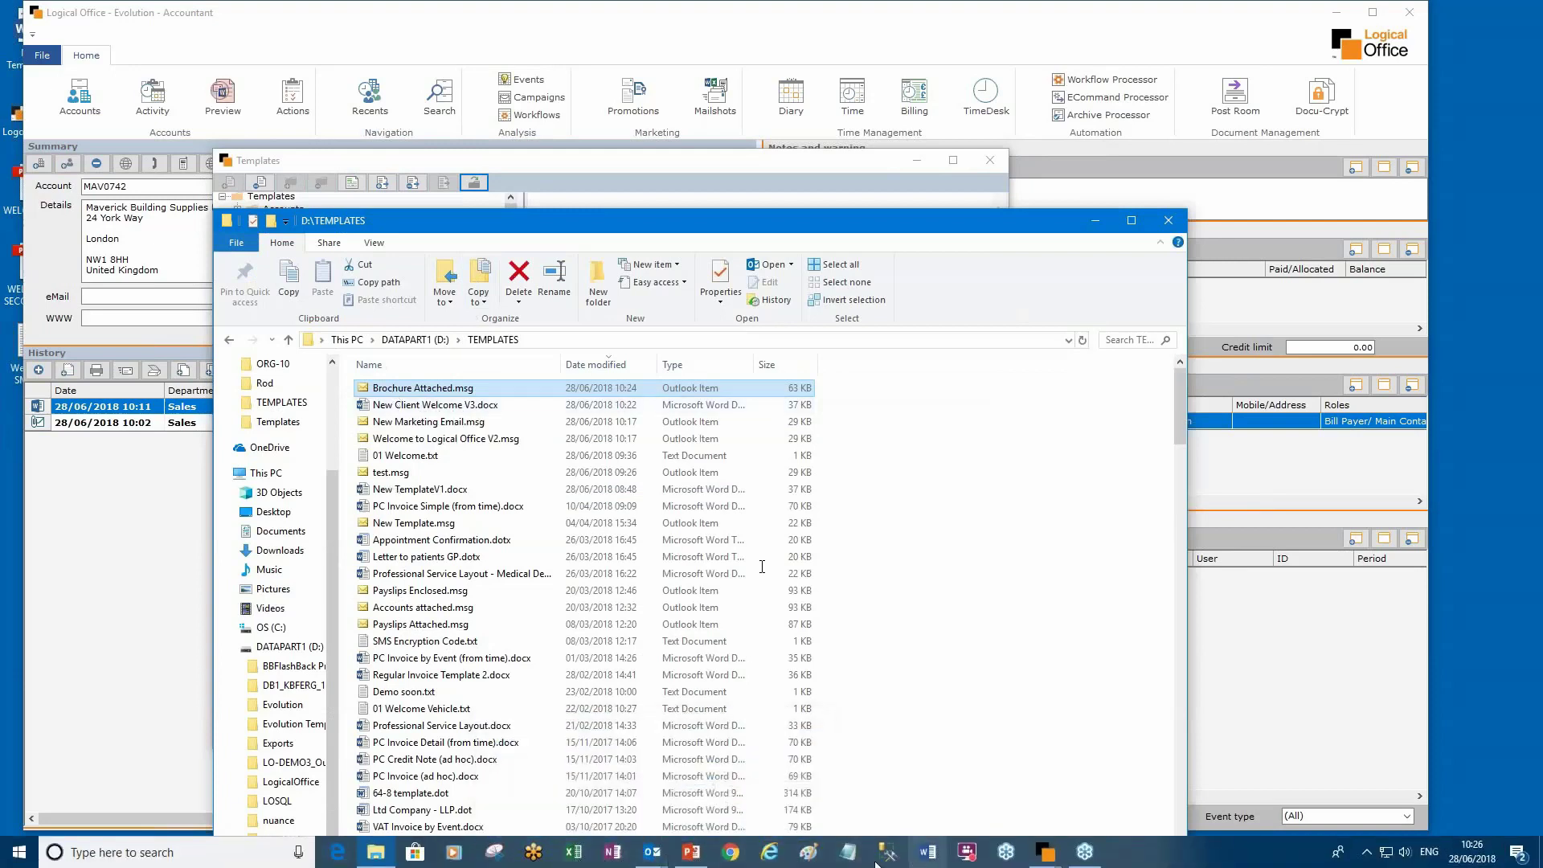
pyautogui.click(652, 853)
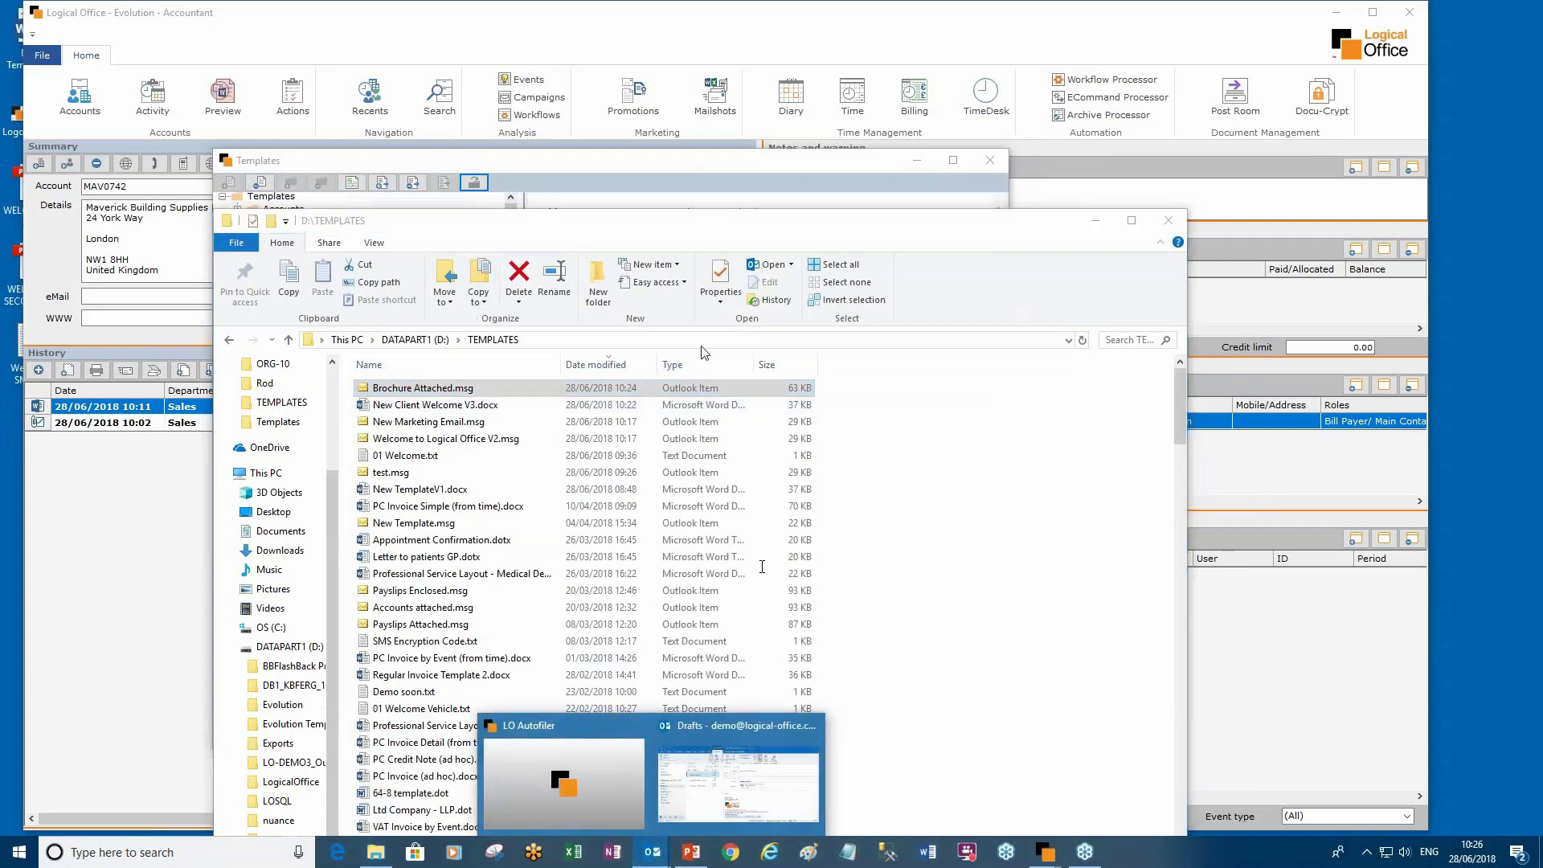
pyautogui.click(736, 783)
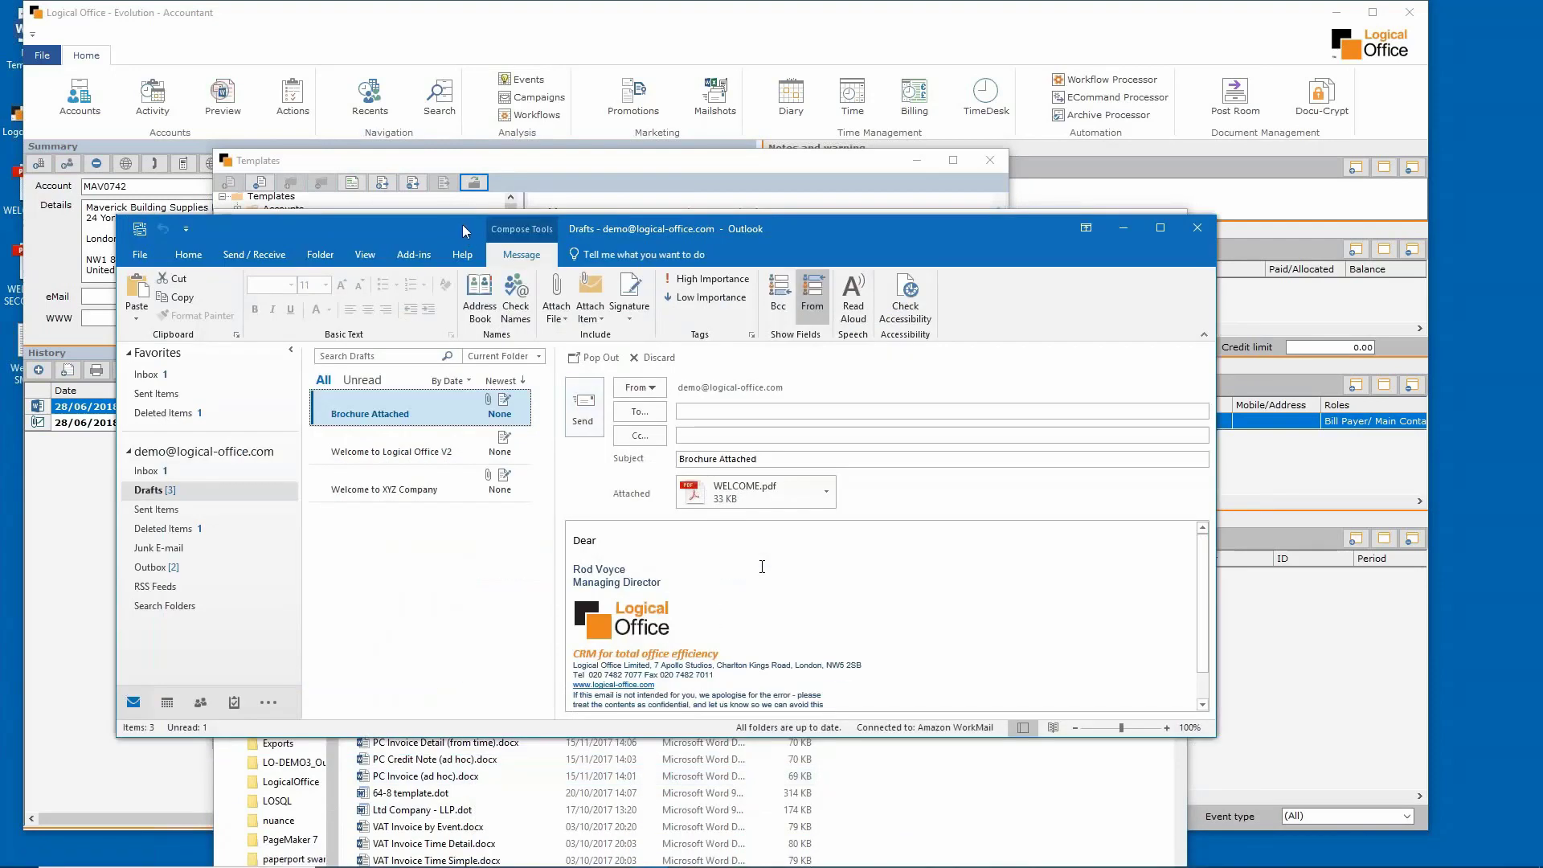
pyautogui.moveTo(463, 232); pyautogui.dragTo(974, 205)
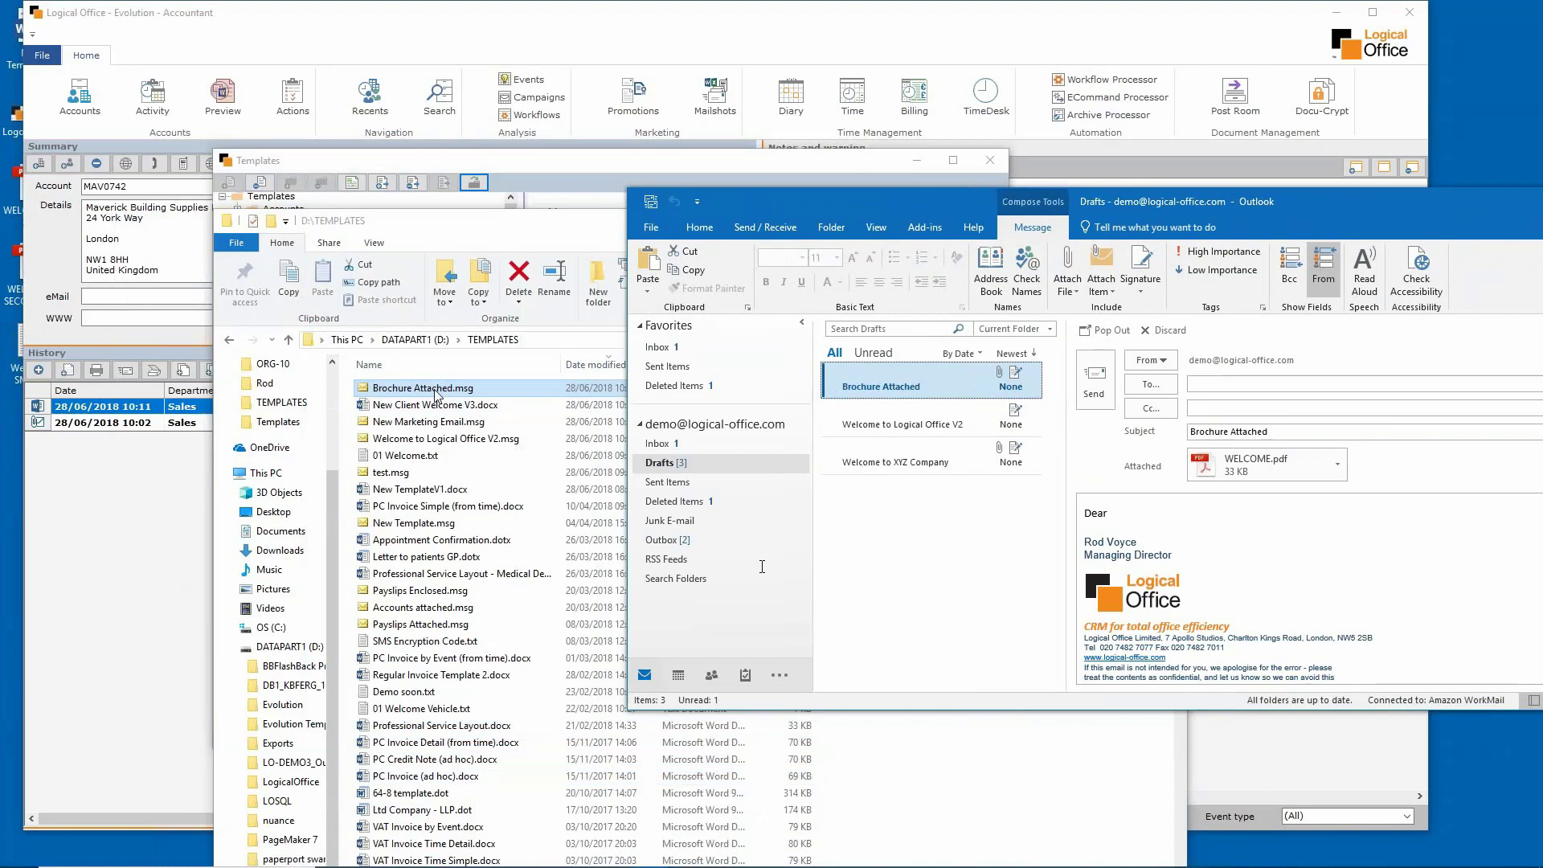
pyautogui.moveTo(436, 394); pyautogui.dragTo(723, 463)
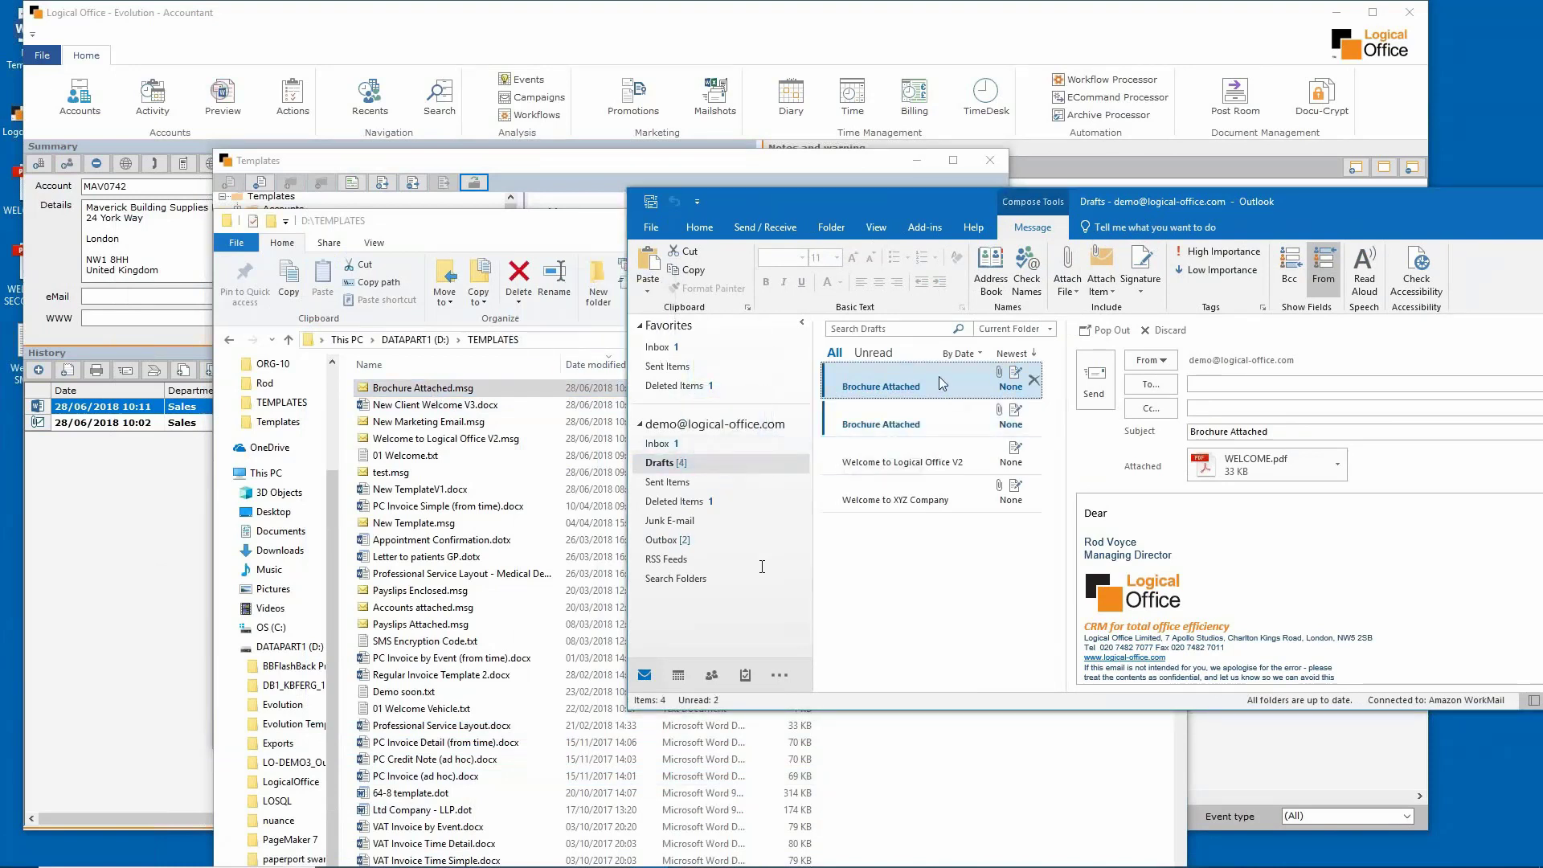
# - Remove the duplicate Brochure Attached draft and replace WELCOME.pdf with WELCOME SECOND VERSION.pdf in the remaining one
pyautogui.moveTo(871, 205); pyautogui.dragTo(539, 196)
pyautogui.click(842, 483)
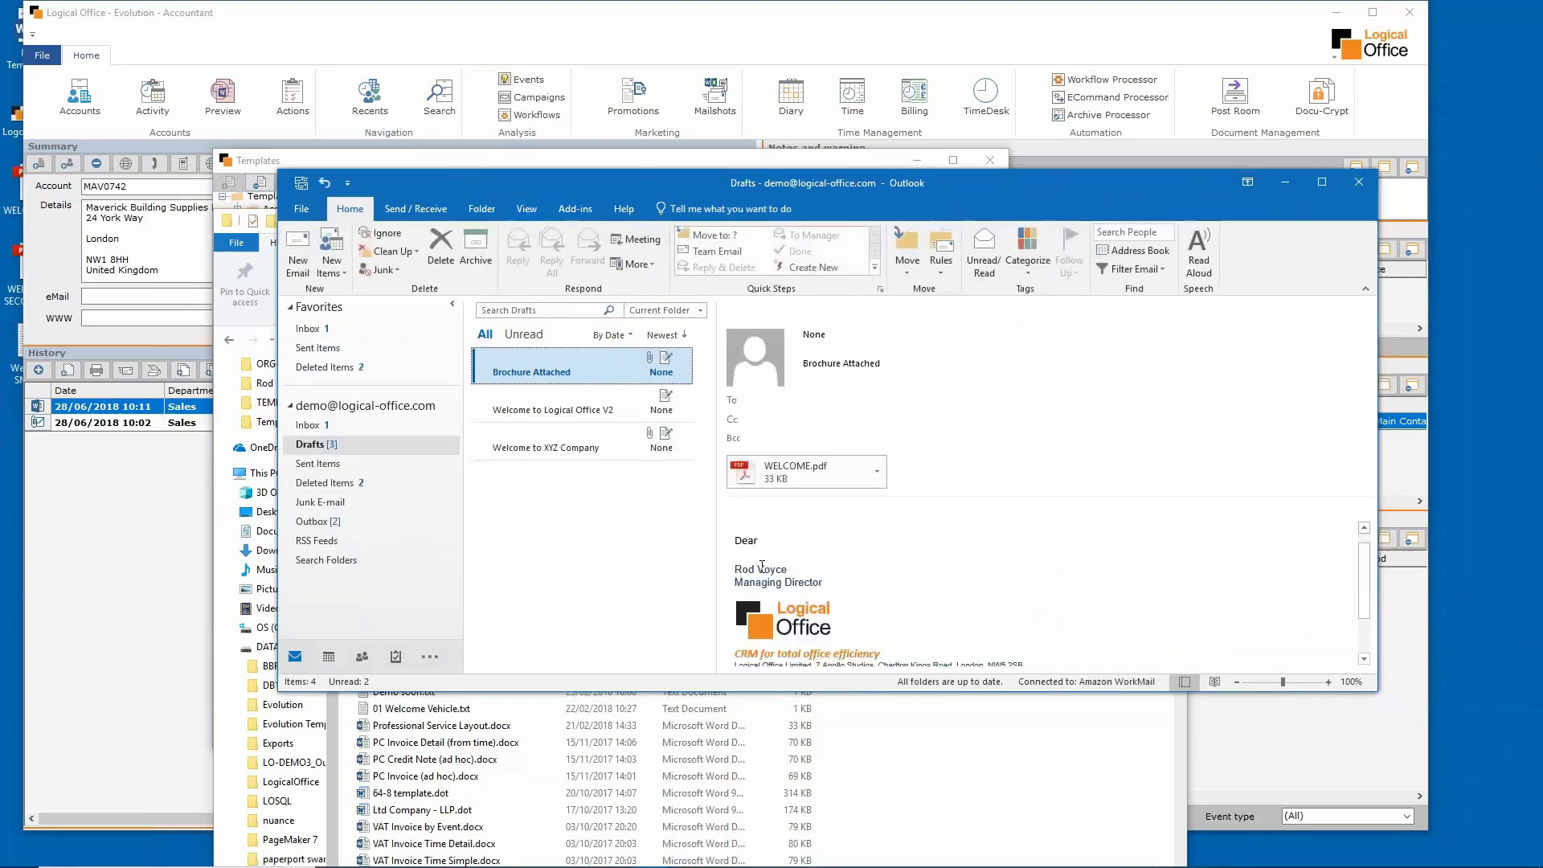
pyautogui.click(861, 456)
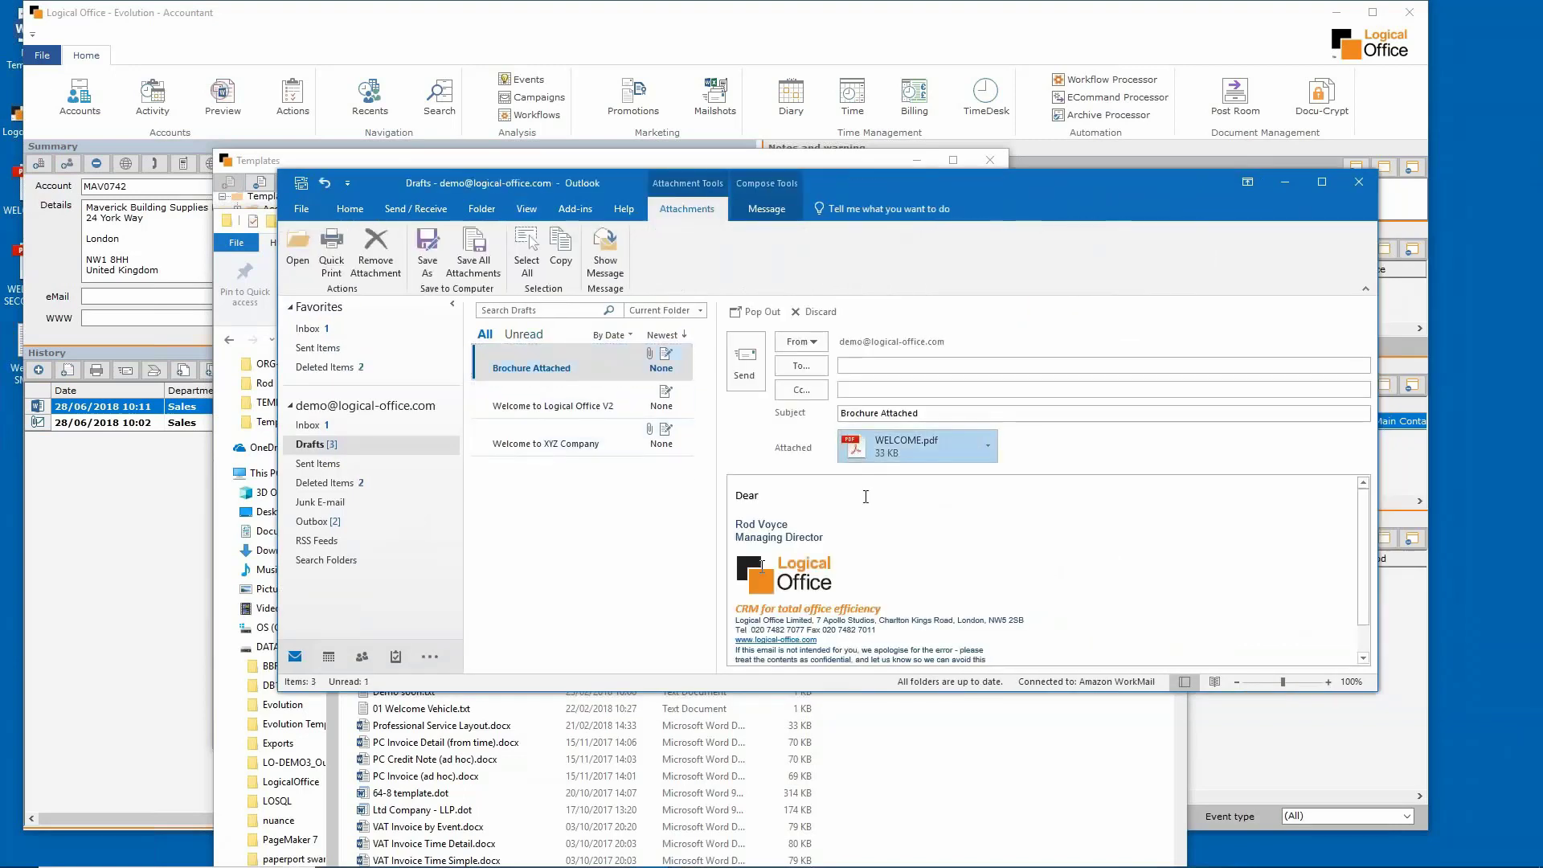
pyautogui.press('Delete')
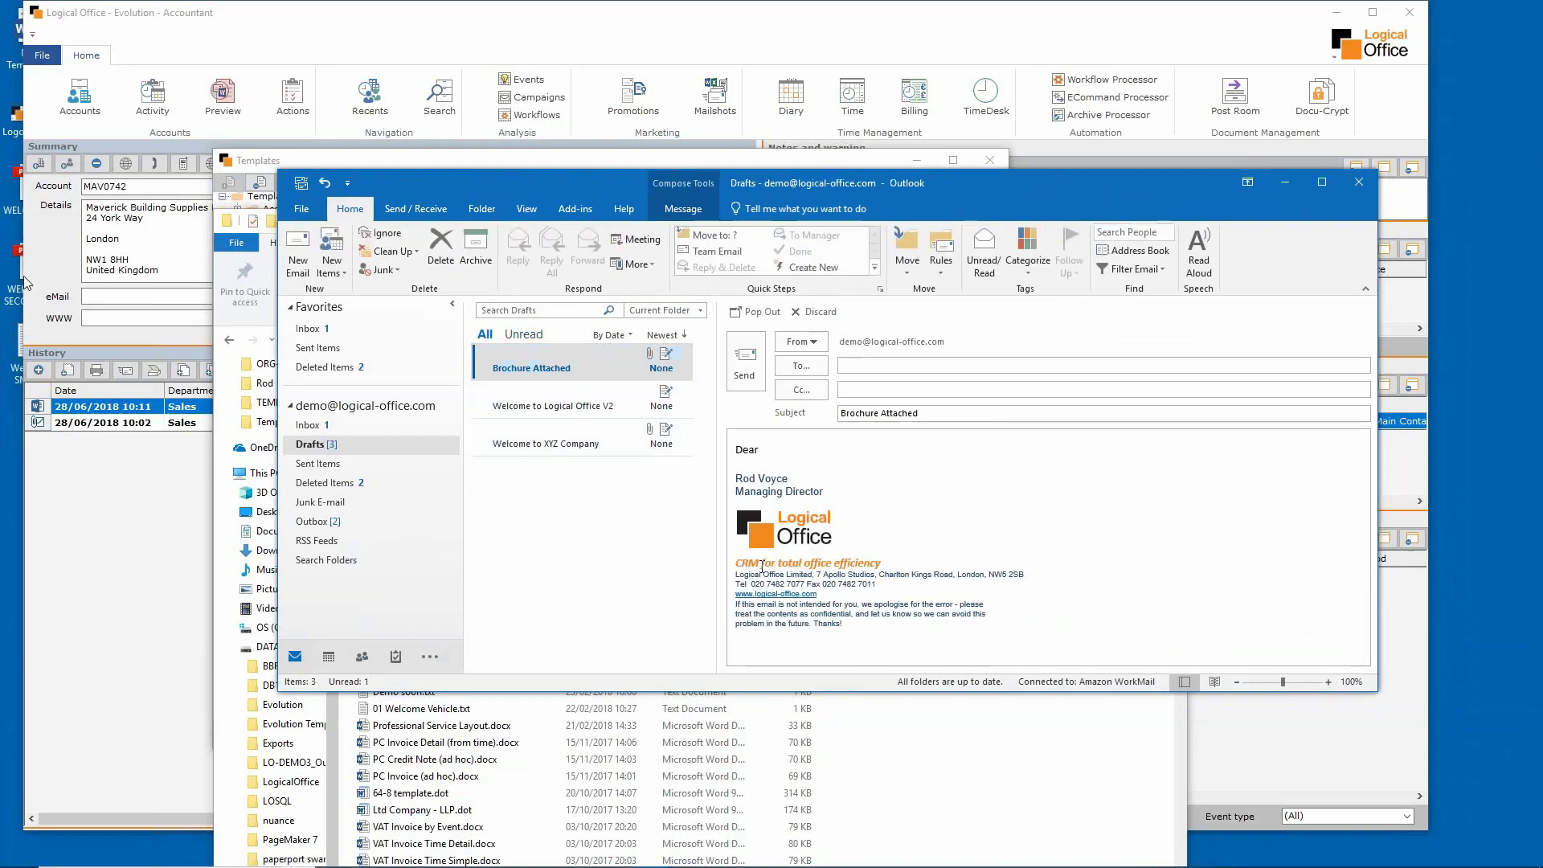
pyautogui.moveTo(17, 284); pyautogui.dragTo(897, 501)
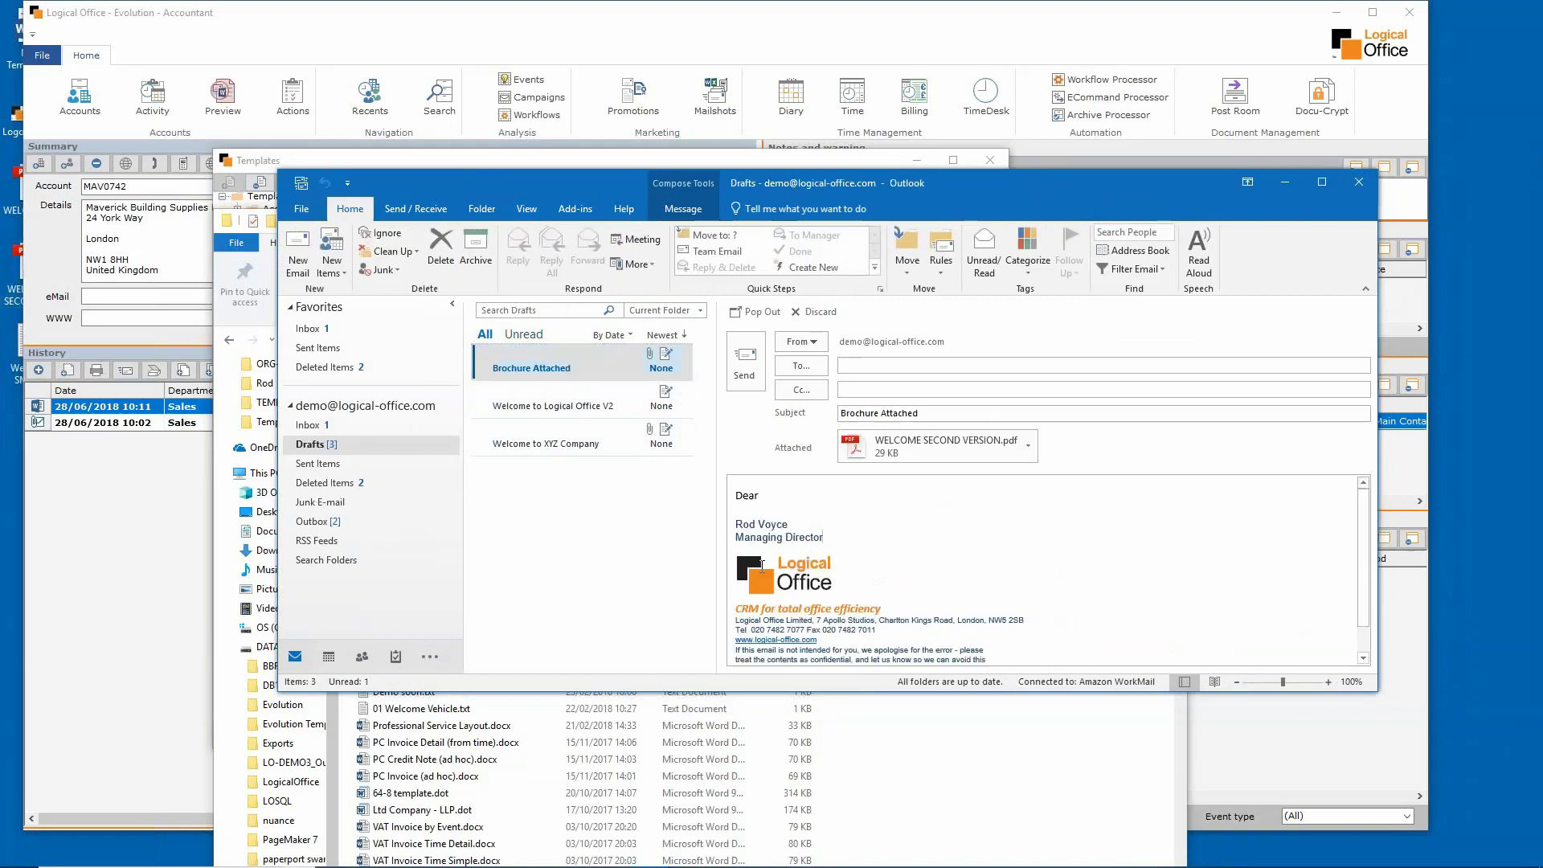
pyautogui.click(563, 366)
# - Copy the updated Brochure Attached draft from Outlook into D:\TEMPLATES, replacing the existing Brochure Attached.msg
pyautogui.moveTo(1168, 181); pyautogui.dragTo(1121, 209)
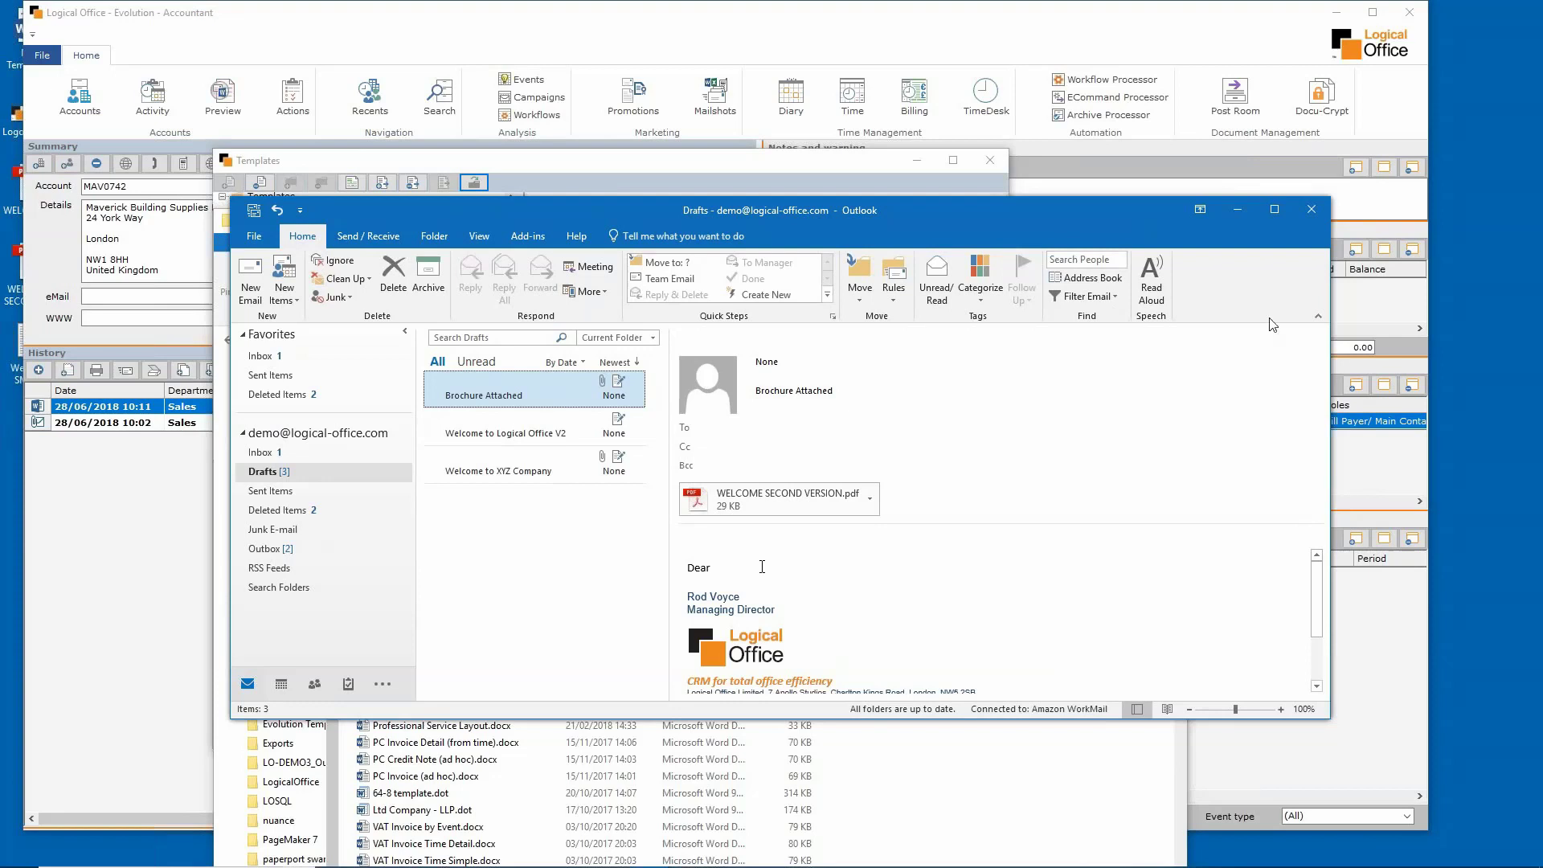
pyautogui.moveTo(888, 206); pyautogui.dragTo(1270, 195)
pyautogui.click(773, 164)
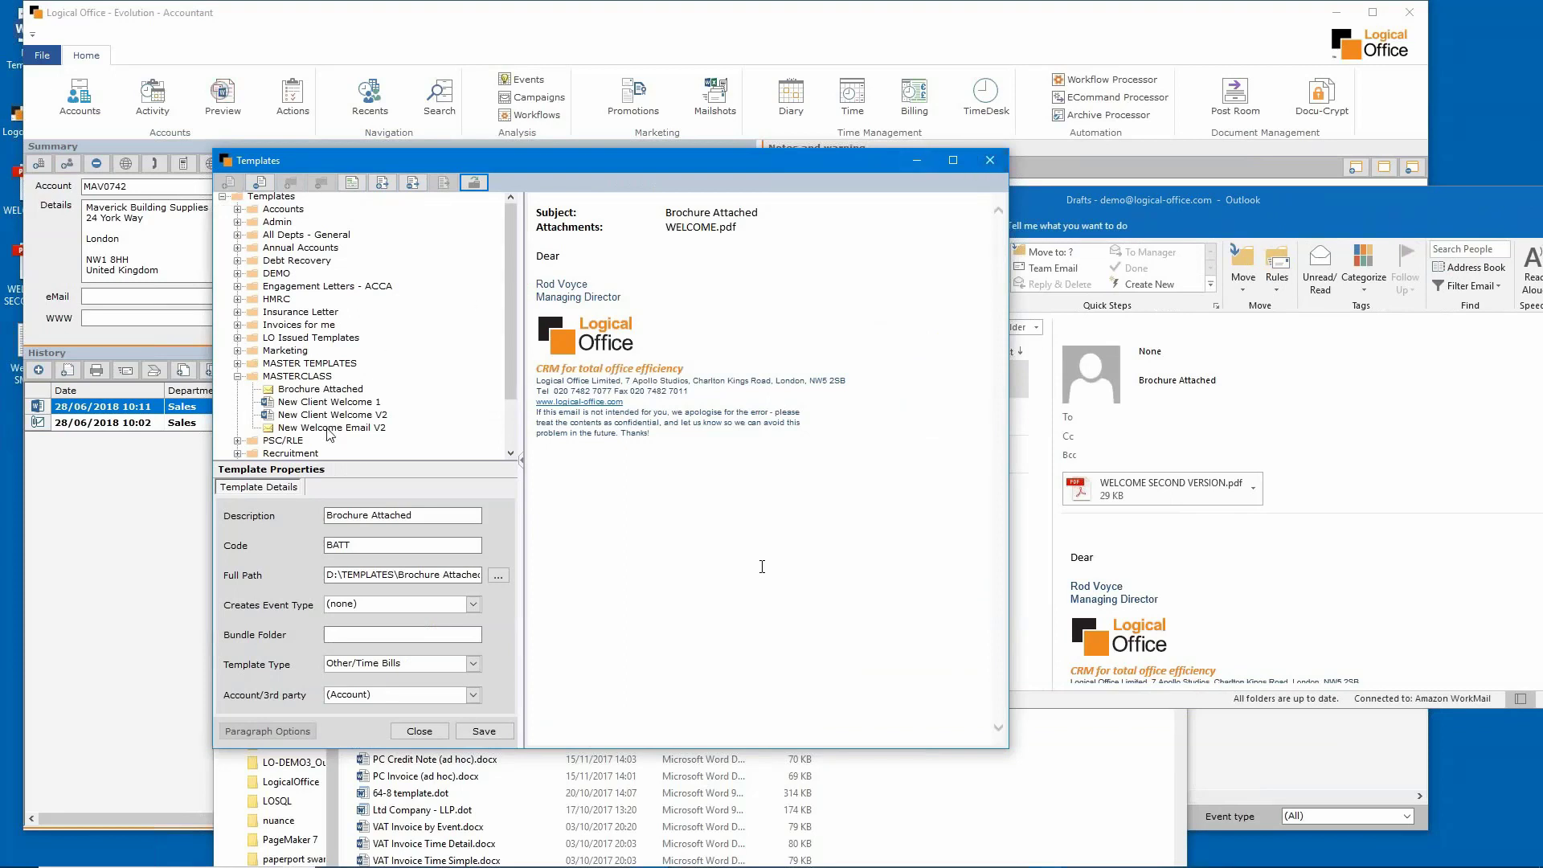
pyautogui.click(317, 390)
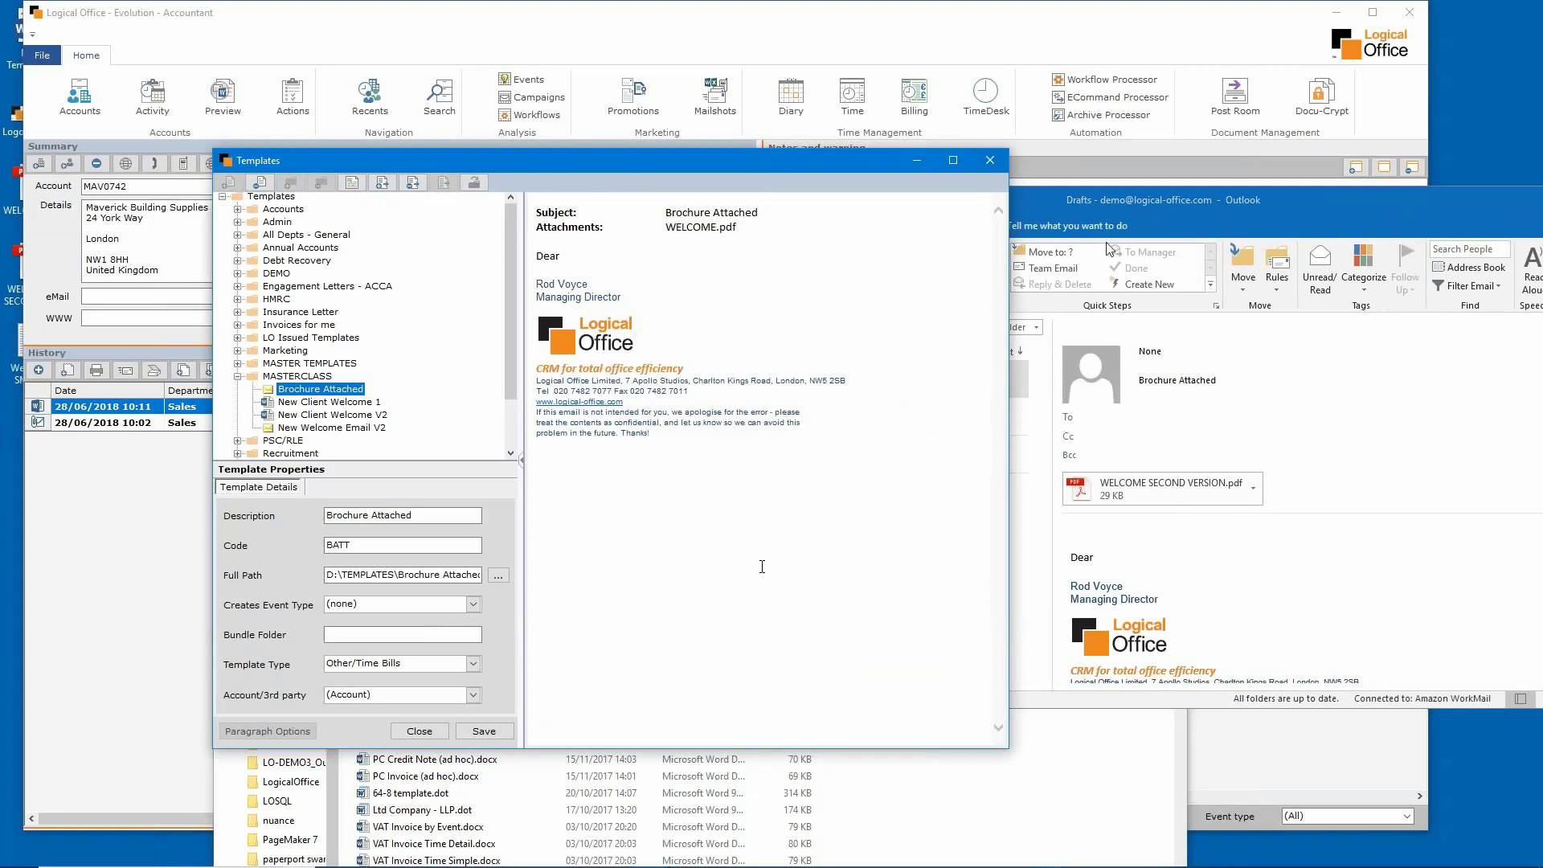
pyautogui.click(1101, 204)
pyautogui.click(854, 389)
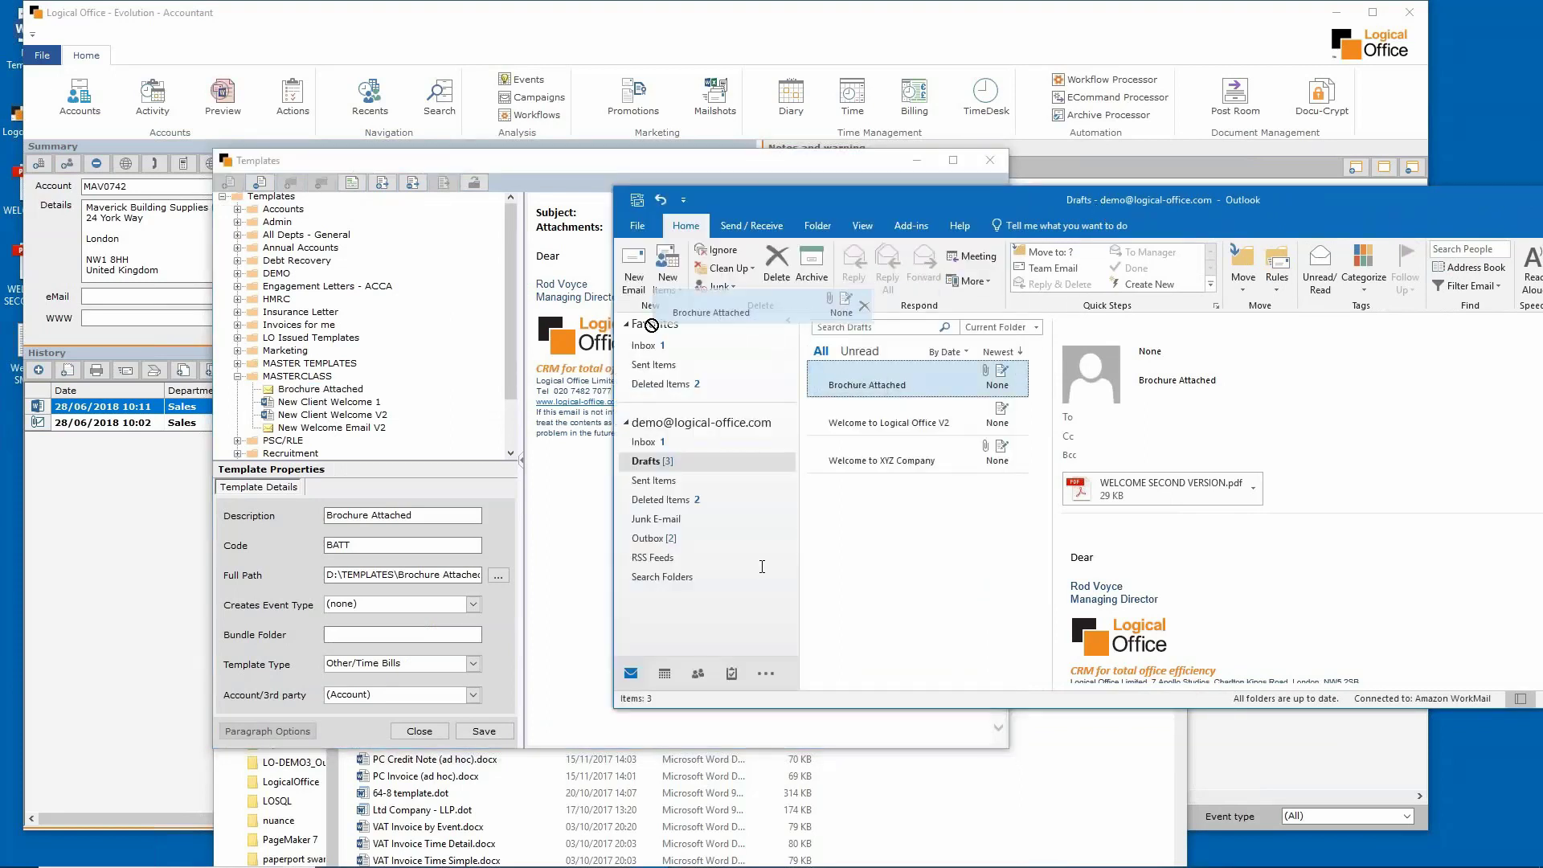
pyautogui.moveTo(916, 368); pyautogui.dragTo(900, 775)
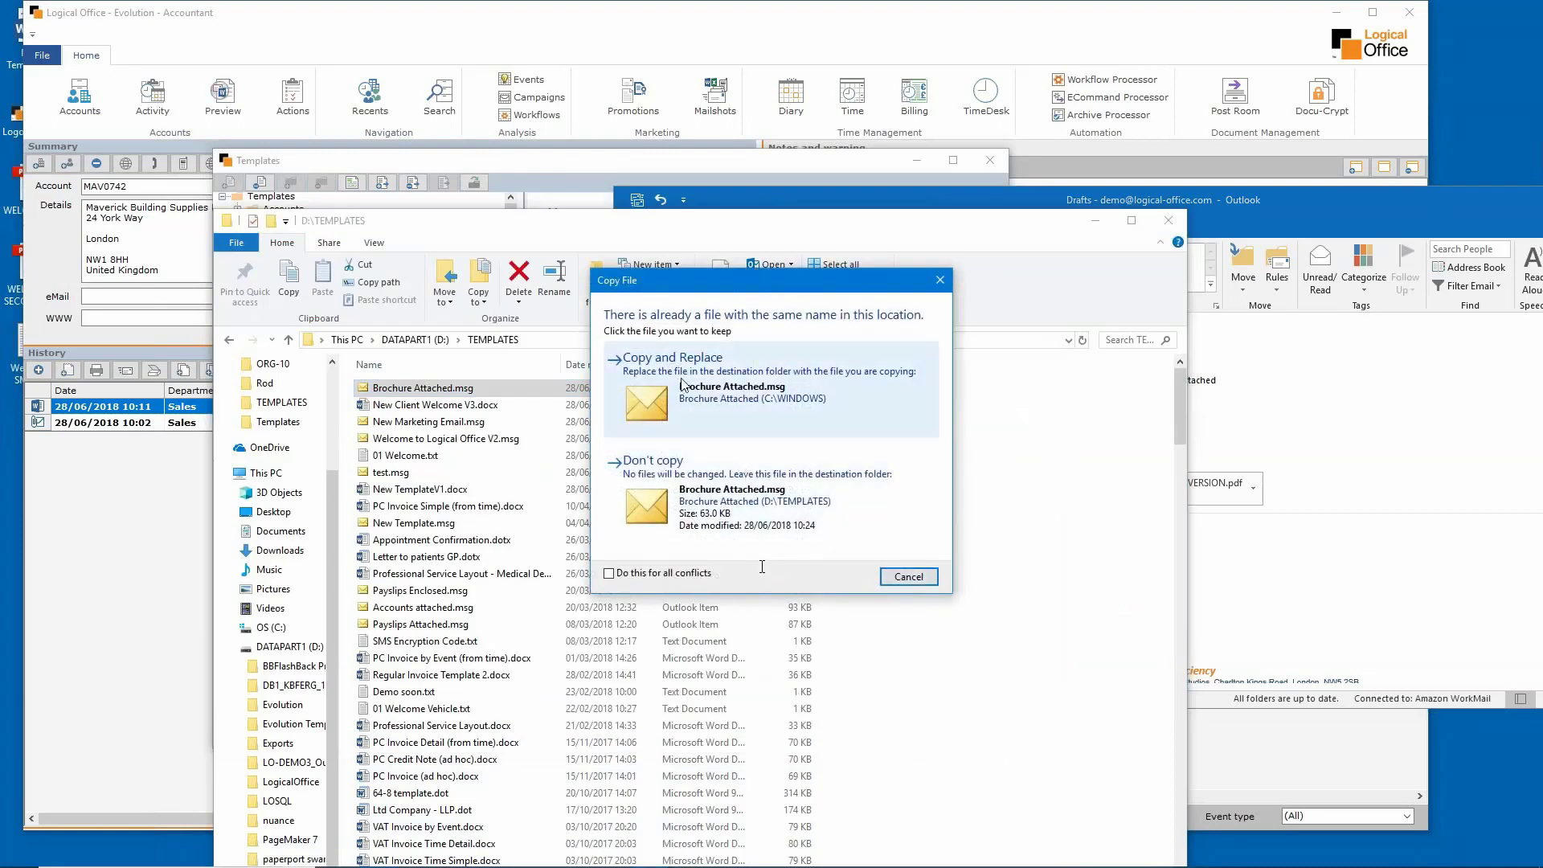
pyautogui.click(667, 401)
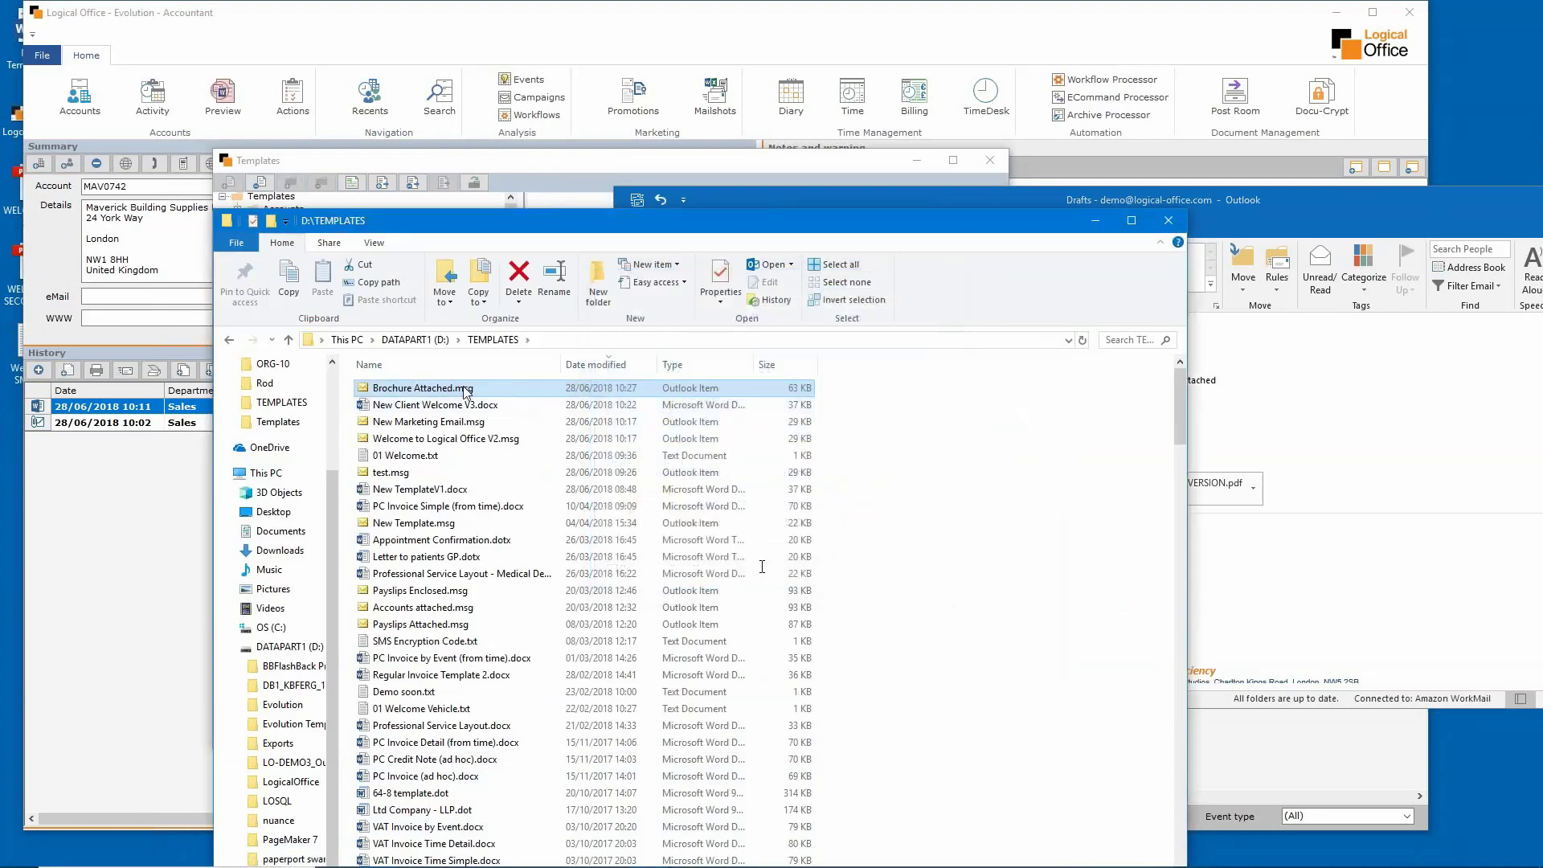
# - Link the updated Brochure Attached.msg as the Brochure Attached template's file and save the template
pyautogui.moveTo(518, 226); pyautogui.dragTo(1064, 238)
pyautogui.moveTo(1014, 402); pyautogui.dragTo(404, 591)
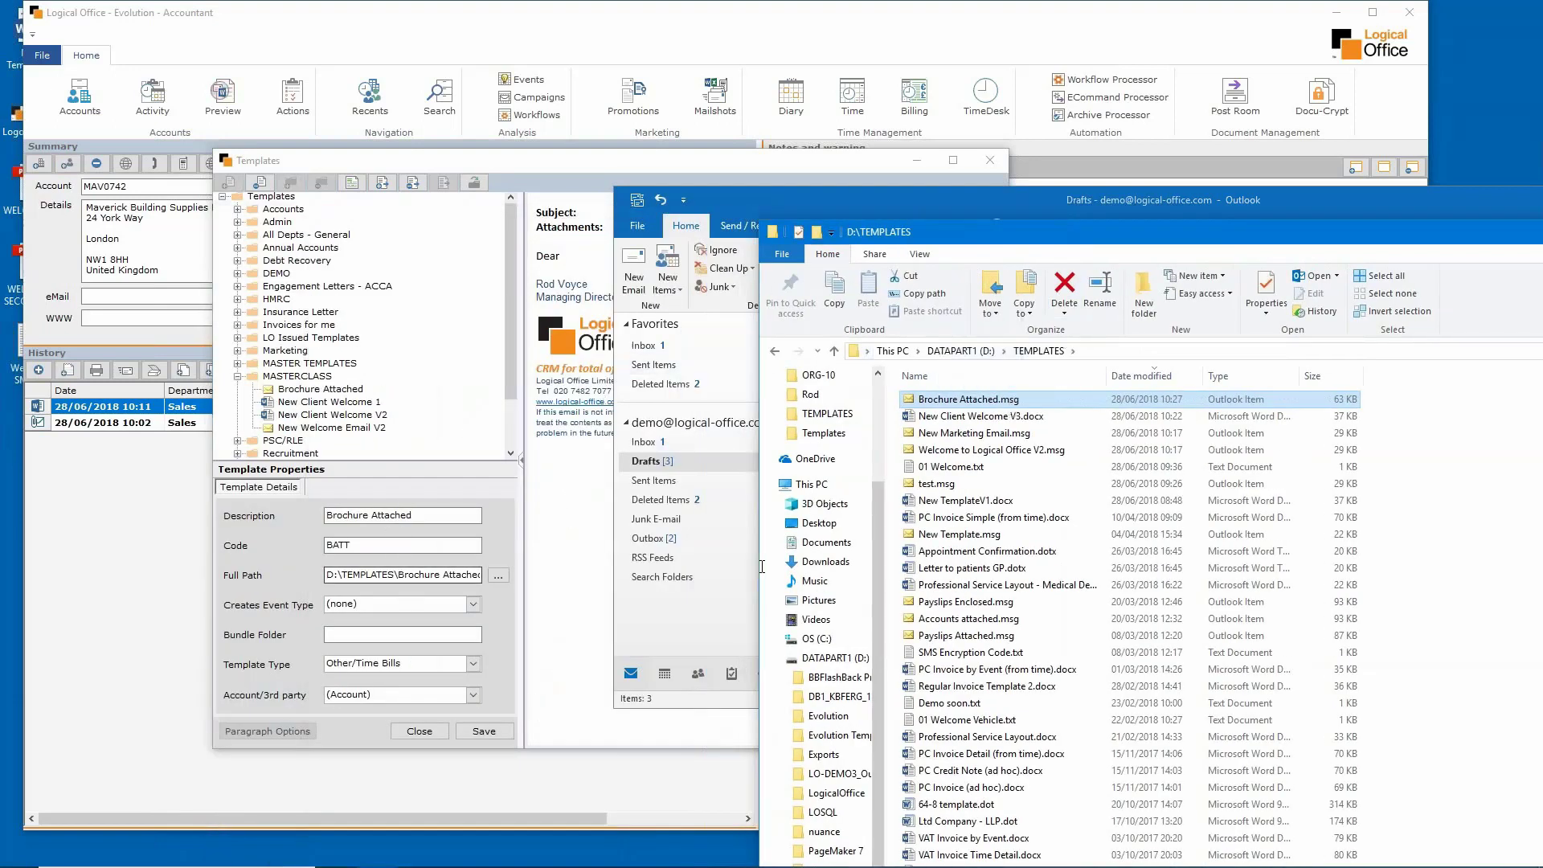
pyautogui.click(482, 731)
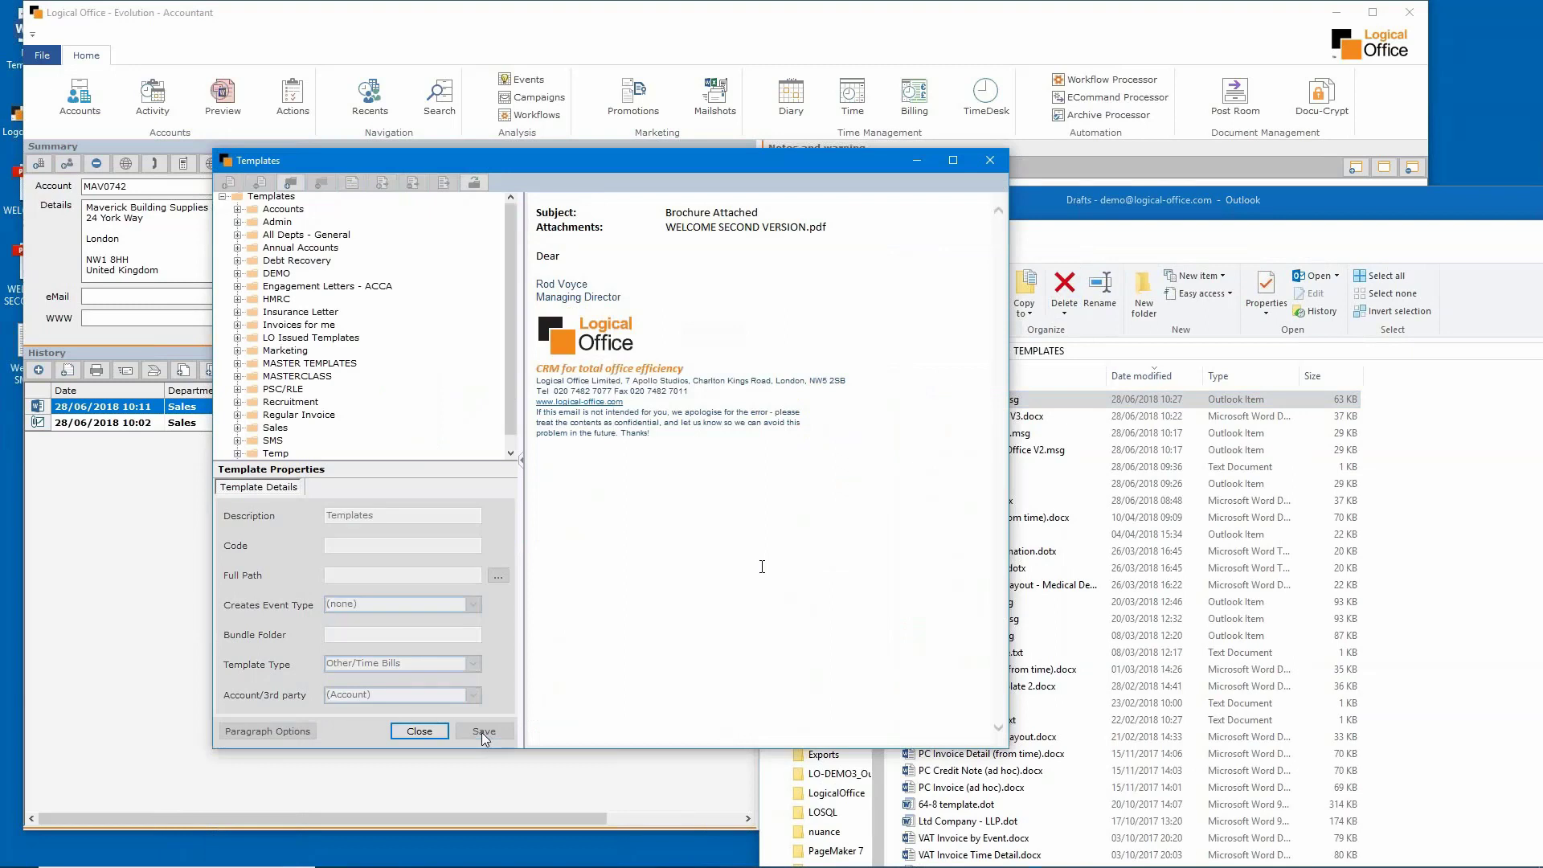
# - Expand the MASTERCLASS folder and open the New Welcome Email V2 and Brochure Attached templates to check their contents and attachments
pyautogui.click(510, 453)
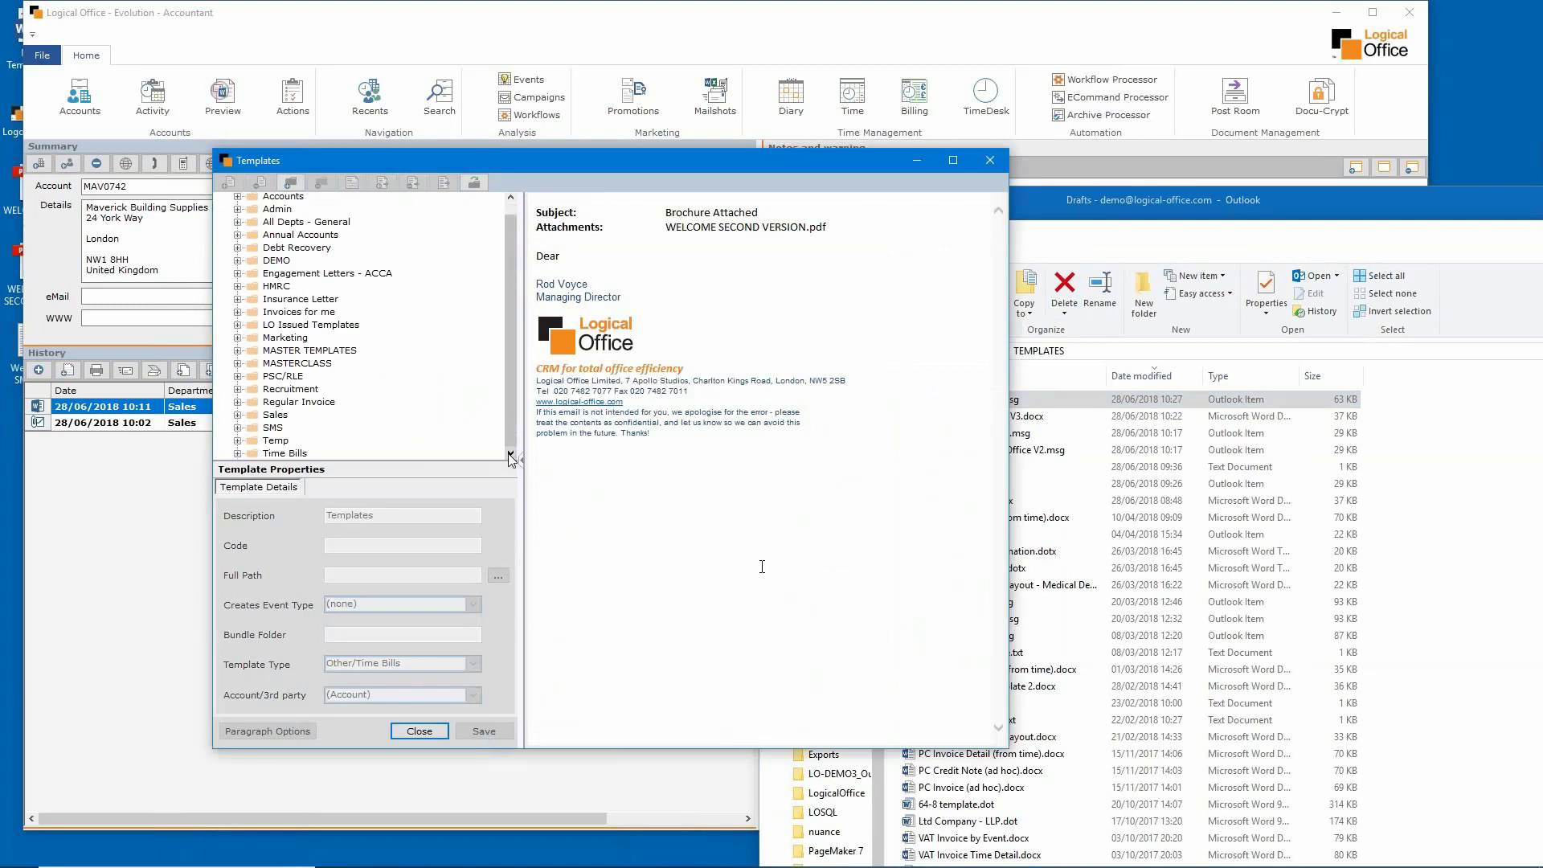
pyautogui.click(238, 364)
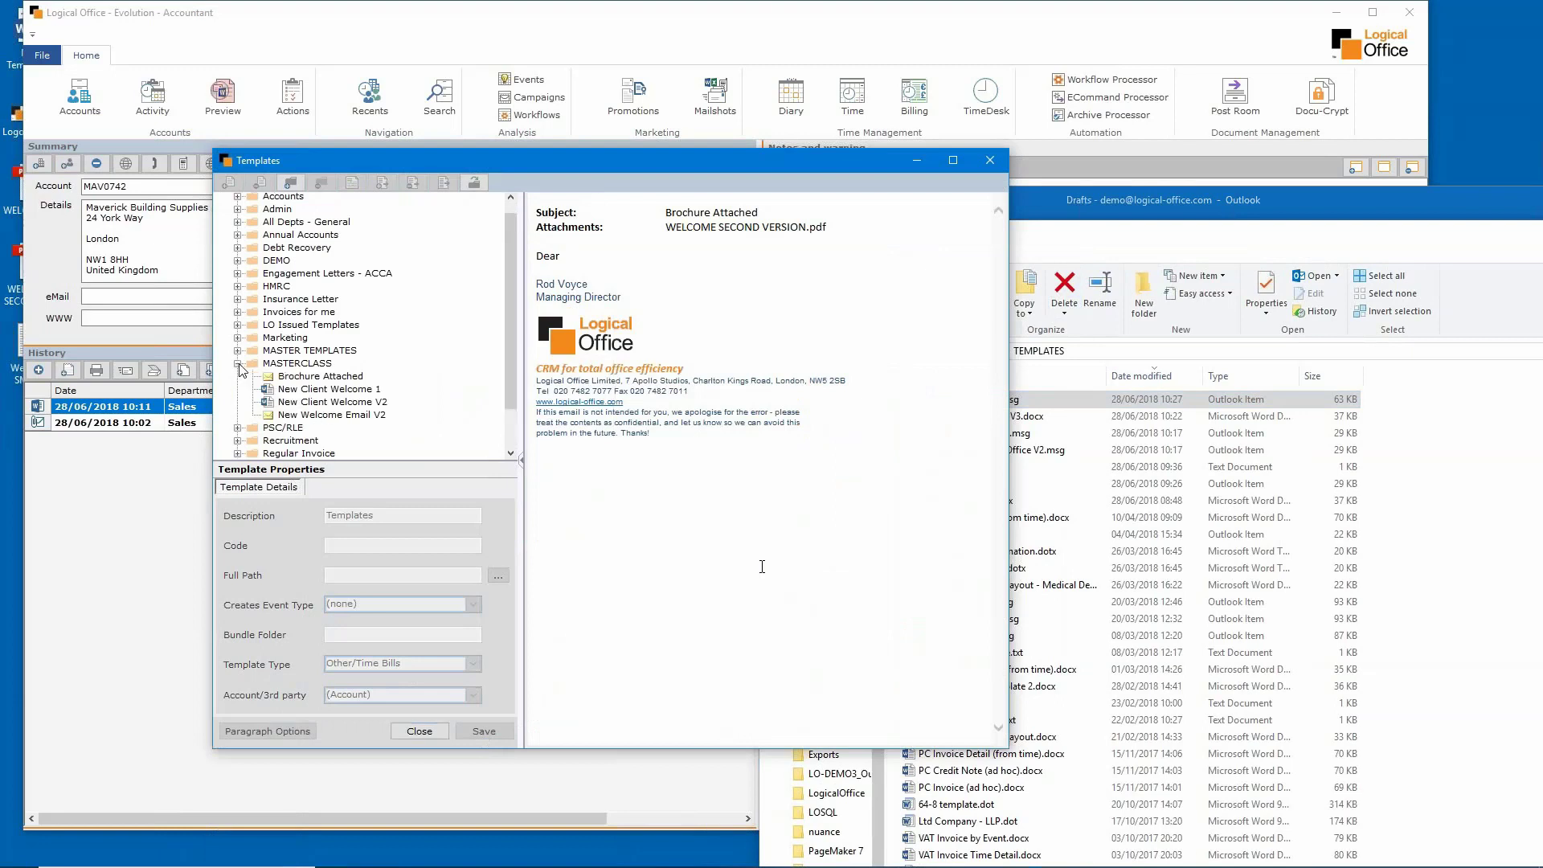
pyautogui.click(304, 415)
pyautogui.doubleClick(303, 414)
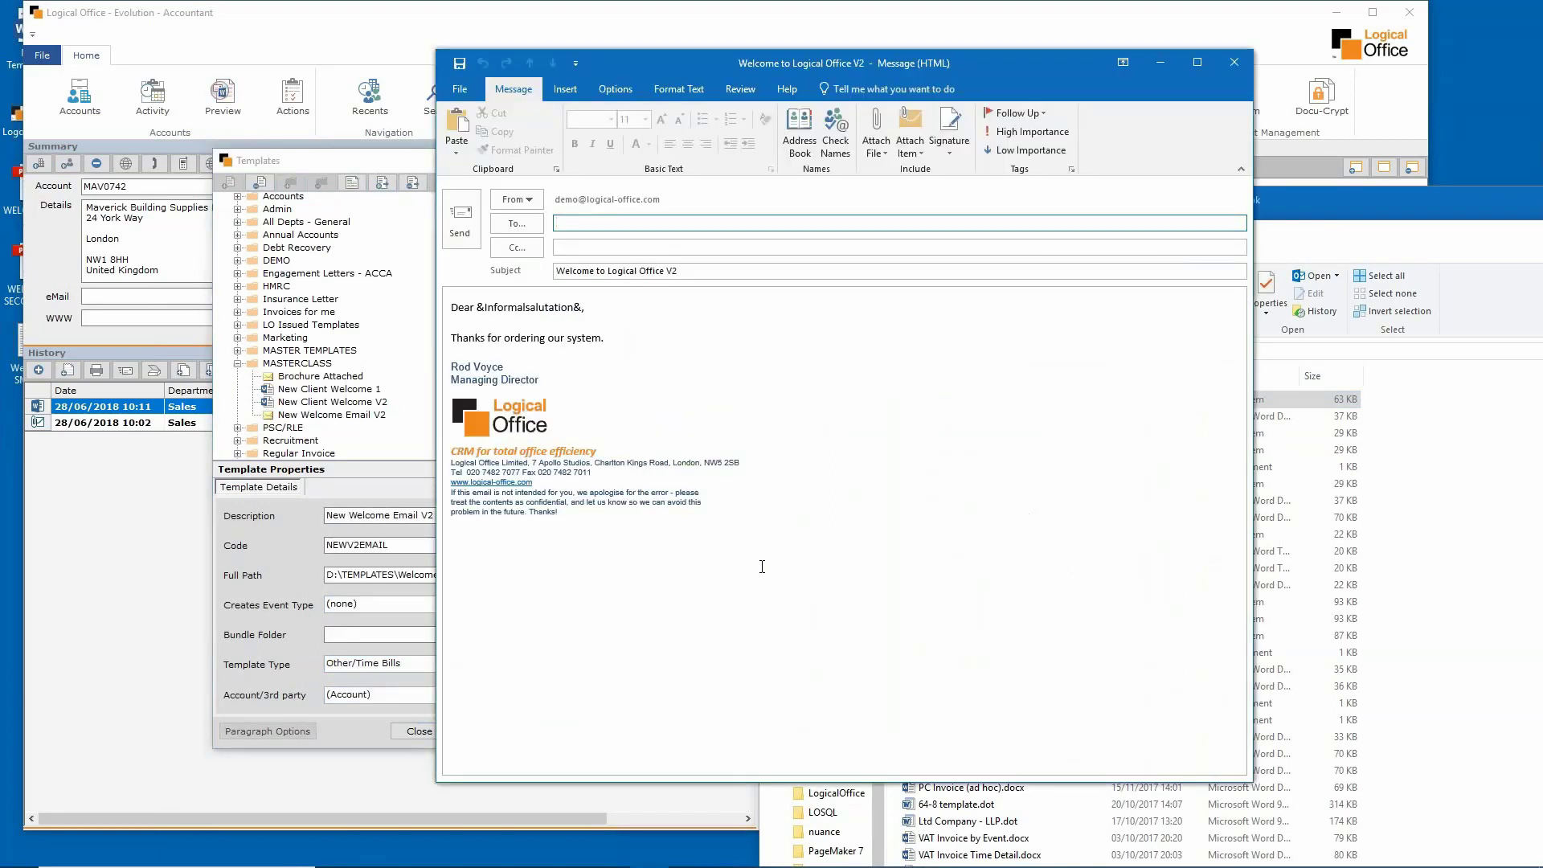
pyautogui.click(1232, 62)
pyautogui.doubleClick(321, 378)
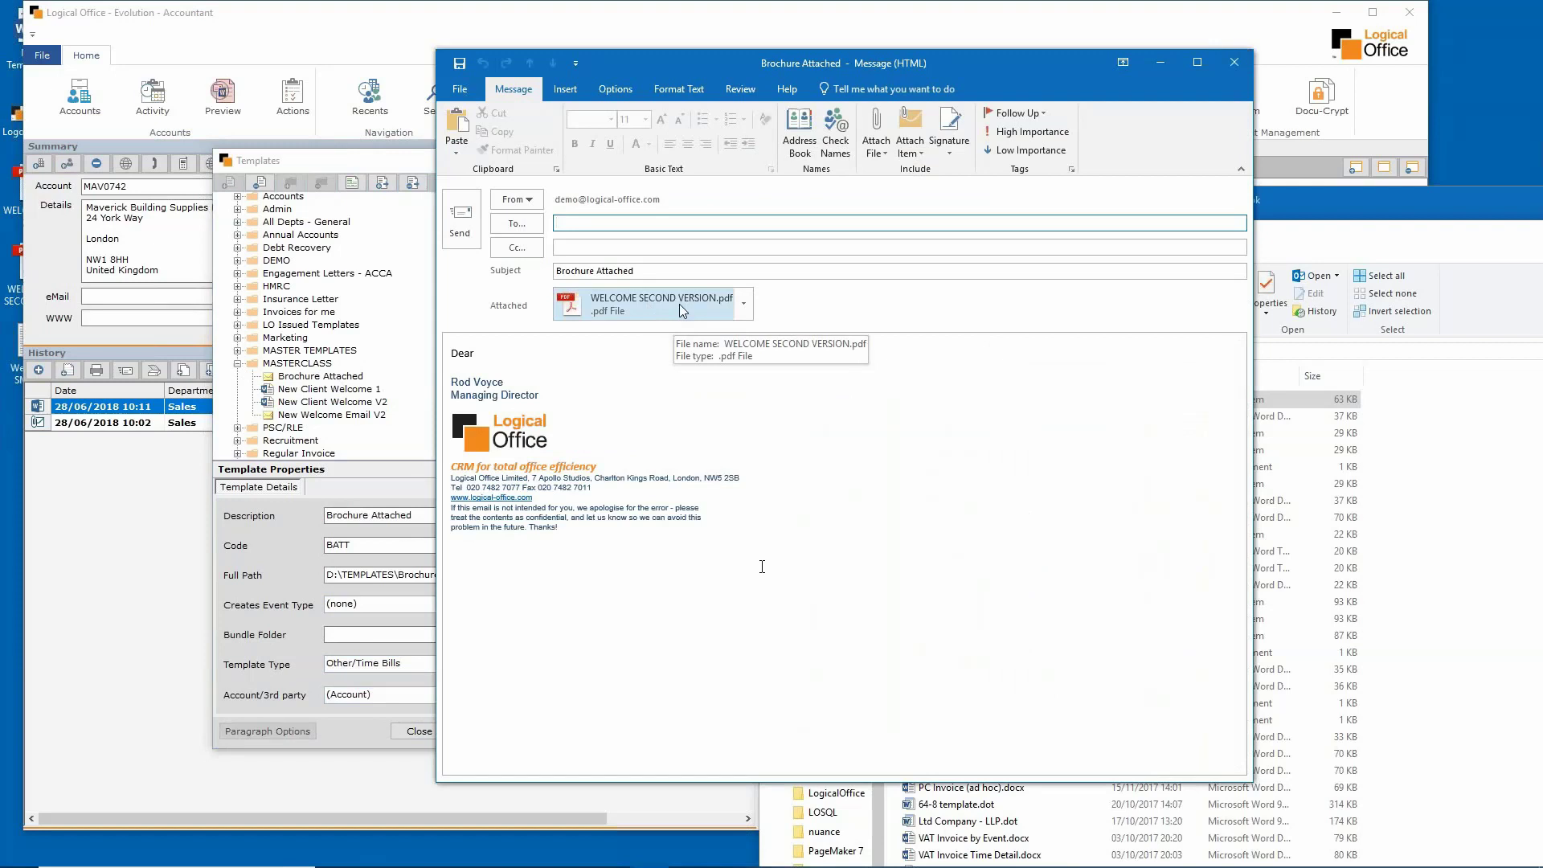
pyautogui.click(1234, 61)
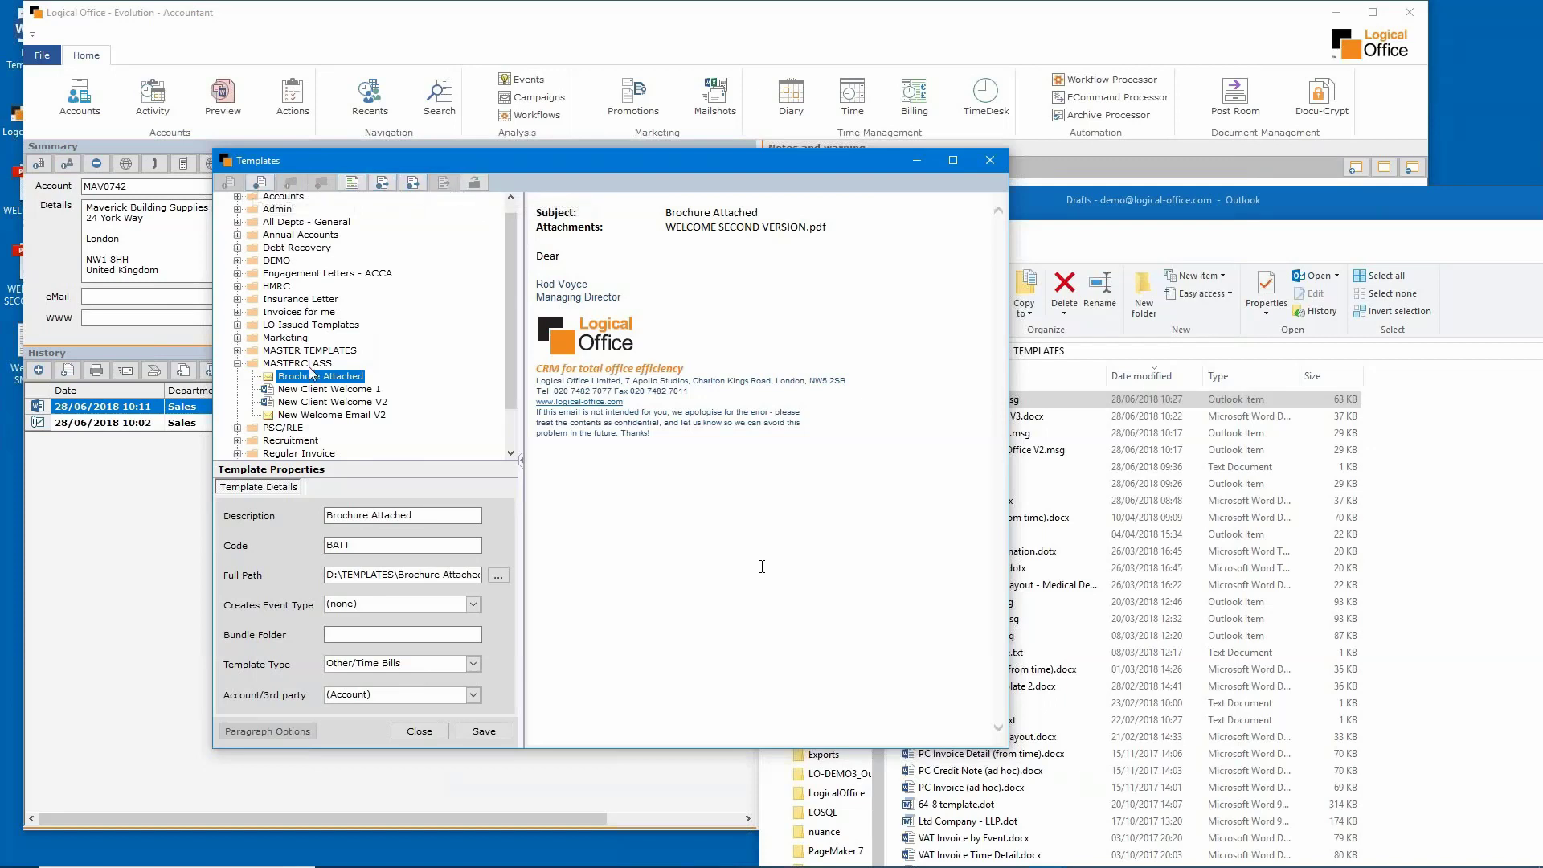
# - Move the New Welcome Email V2 template from the MASTERCLASS folder to MASTER TEMPLATES and open it there to check its contents
pyautogui.click(273, 416)
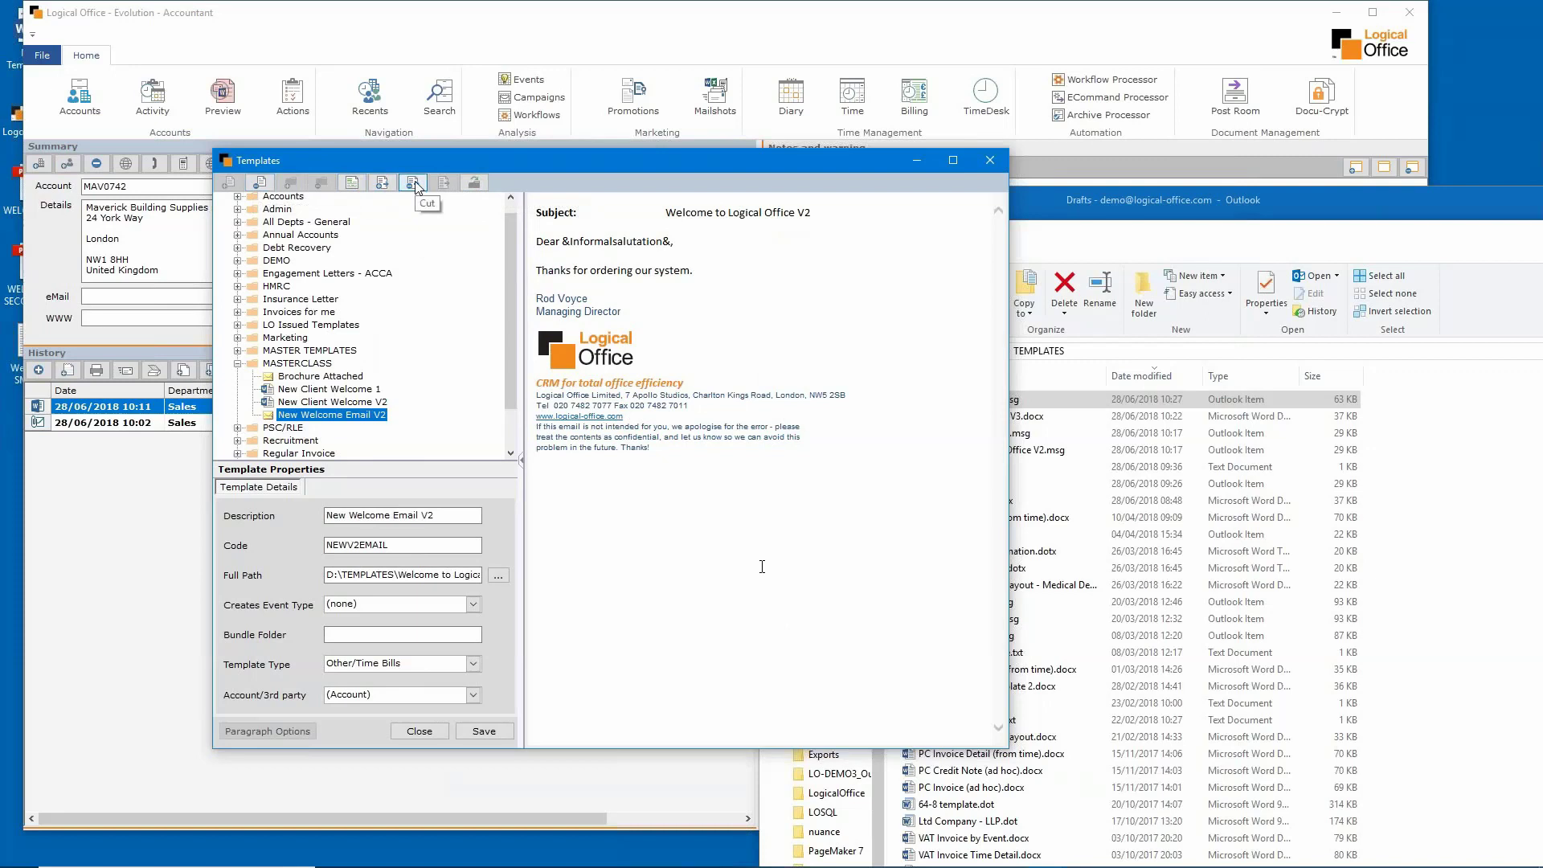
pyautogui.click(413, 184)
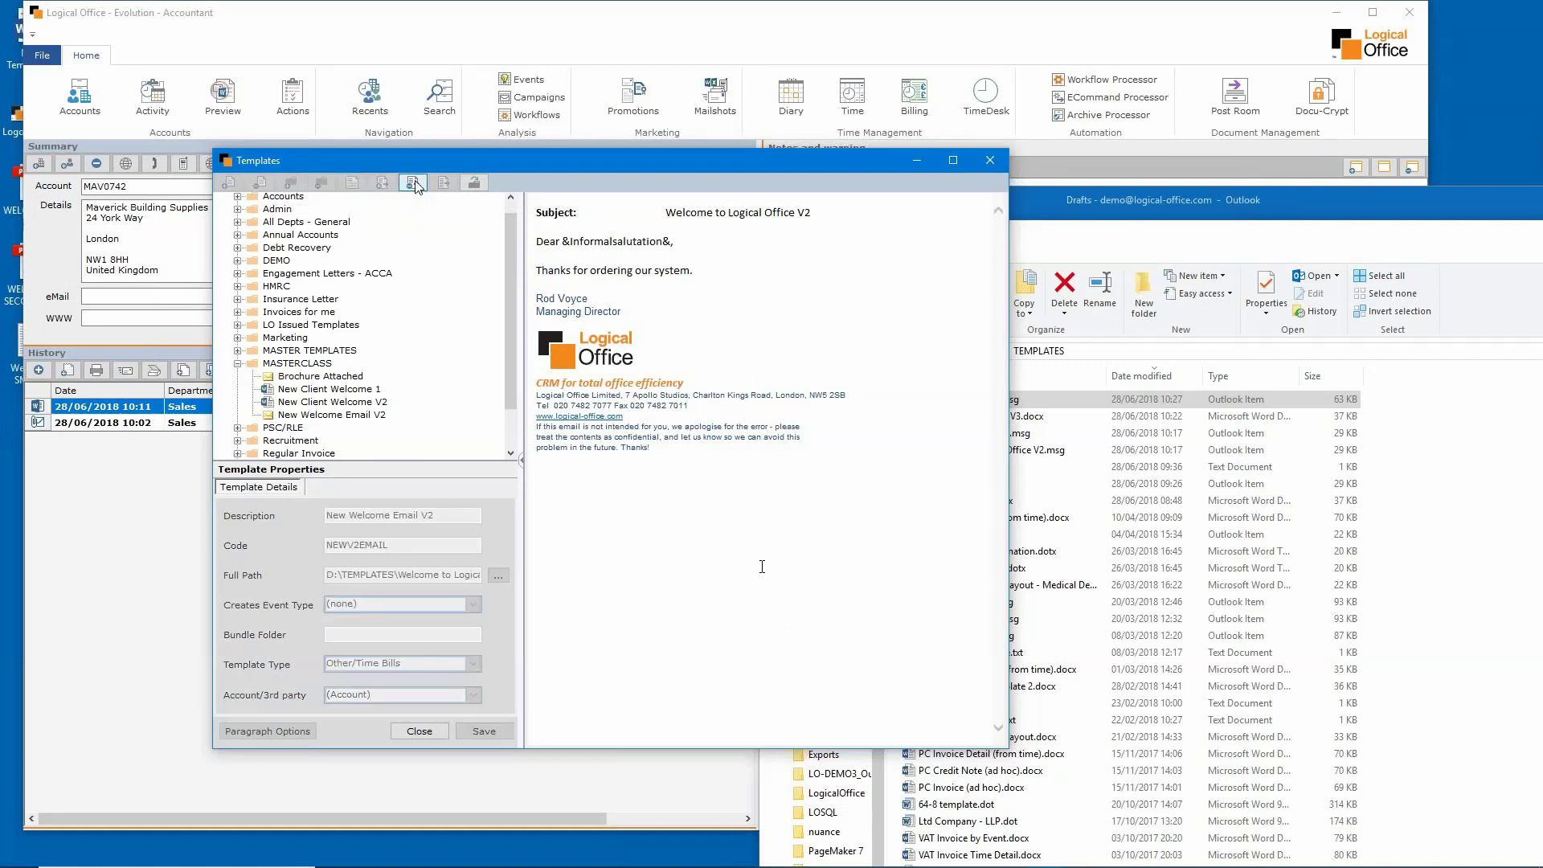
pyautogui.click(239, 351)
pyautogui.click(256, 353)
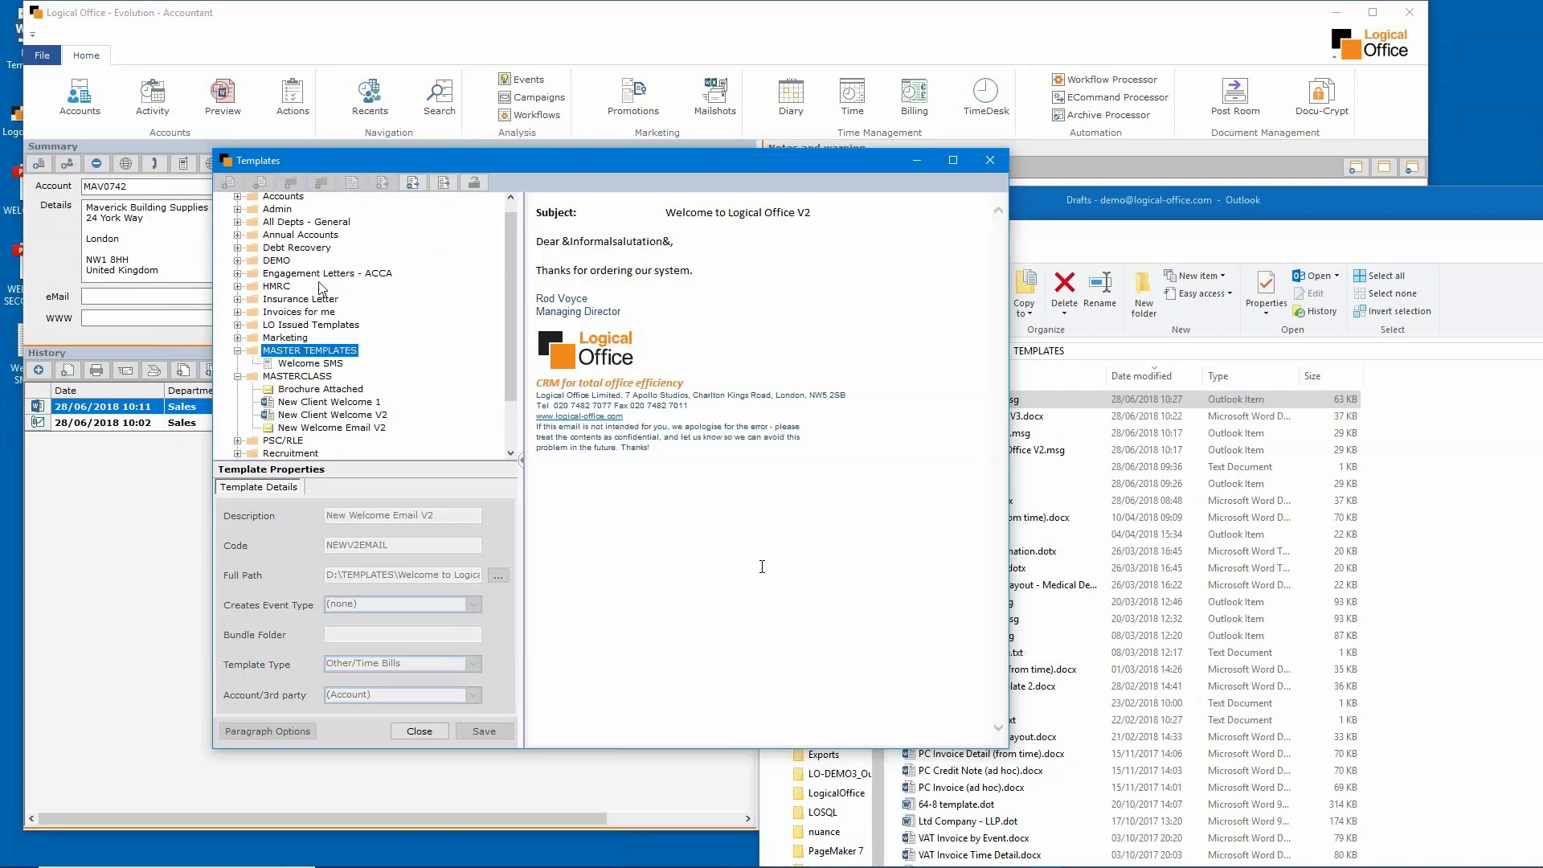
pyautogui.click(441, 185)
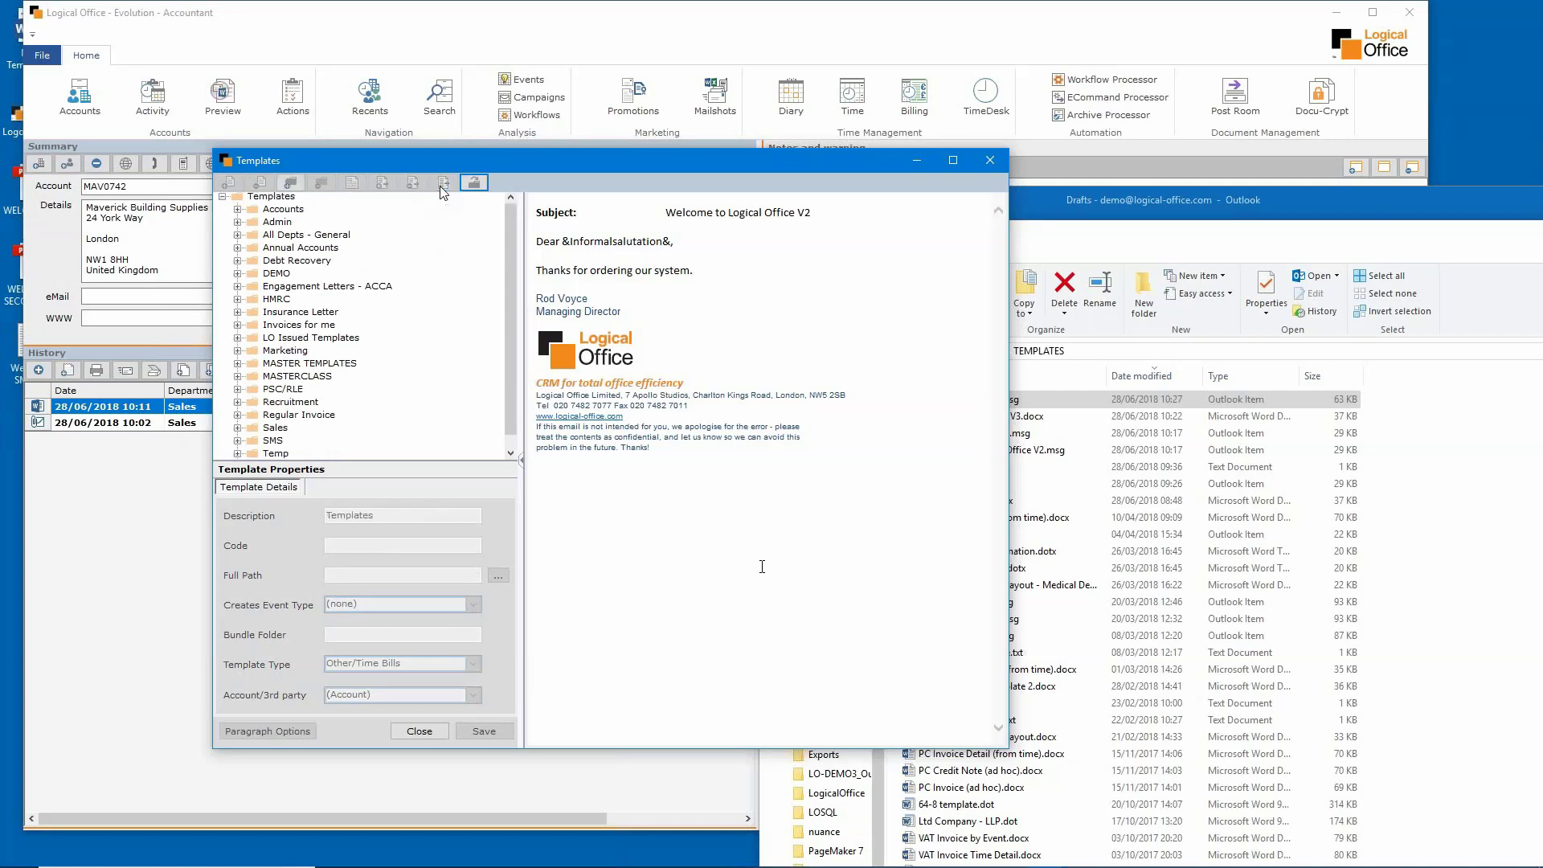
pyautogui.click(239, 376)
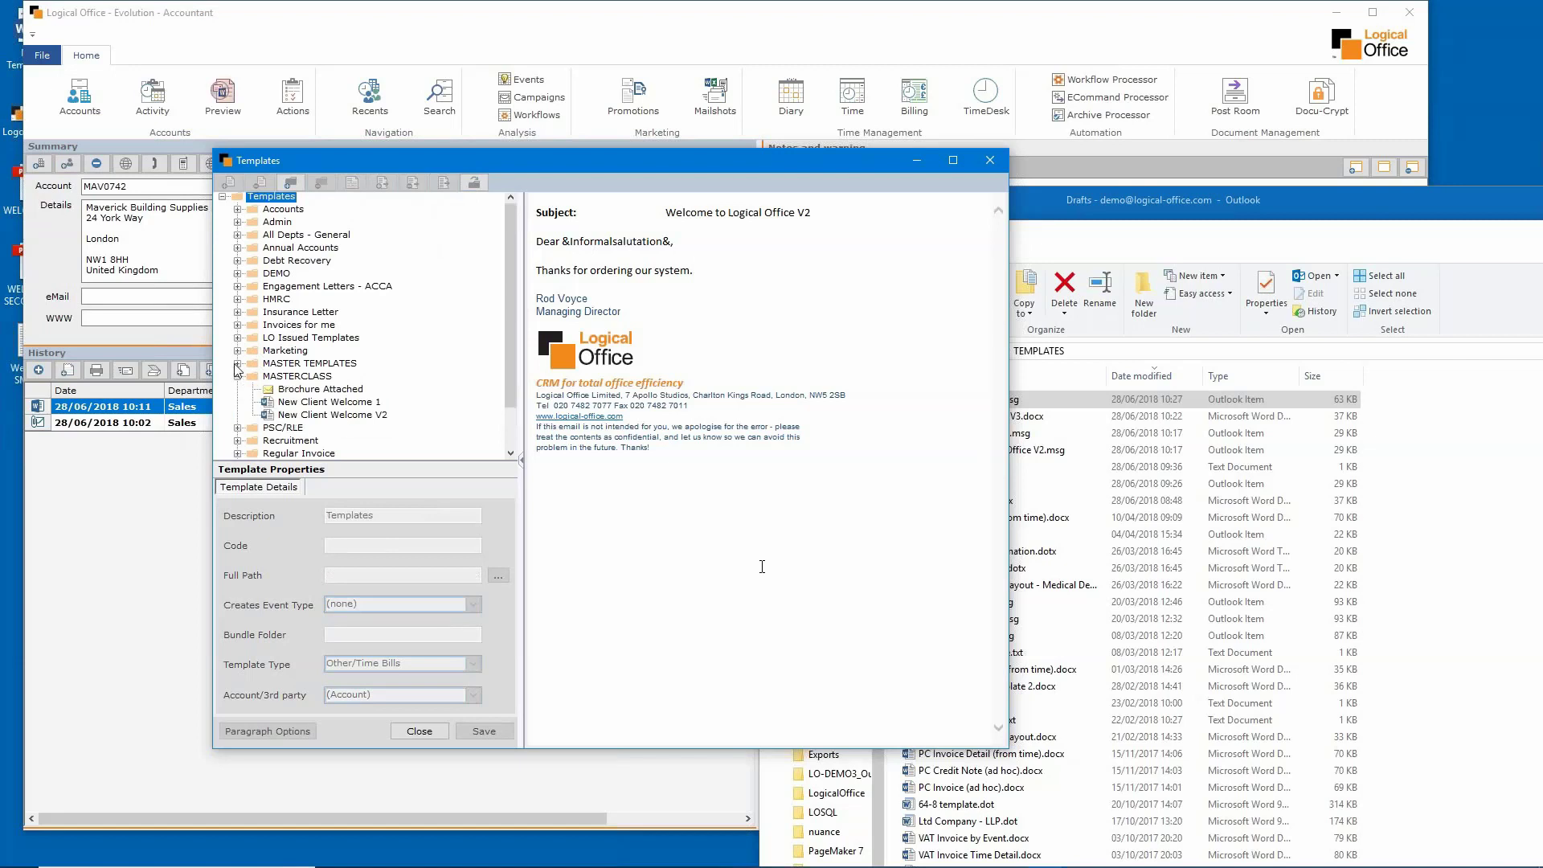
pyautogui.click(237, 364)
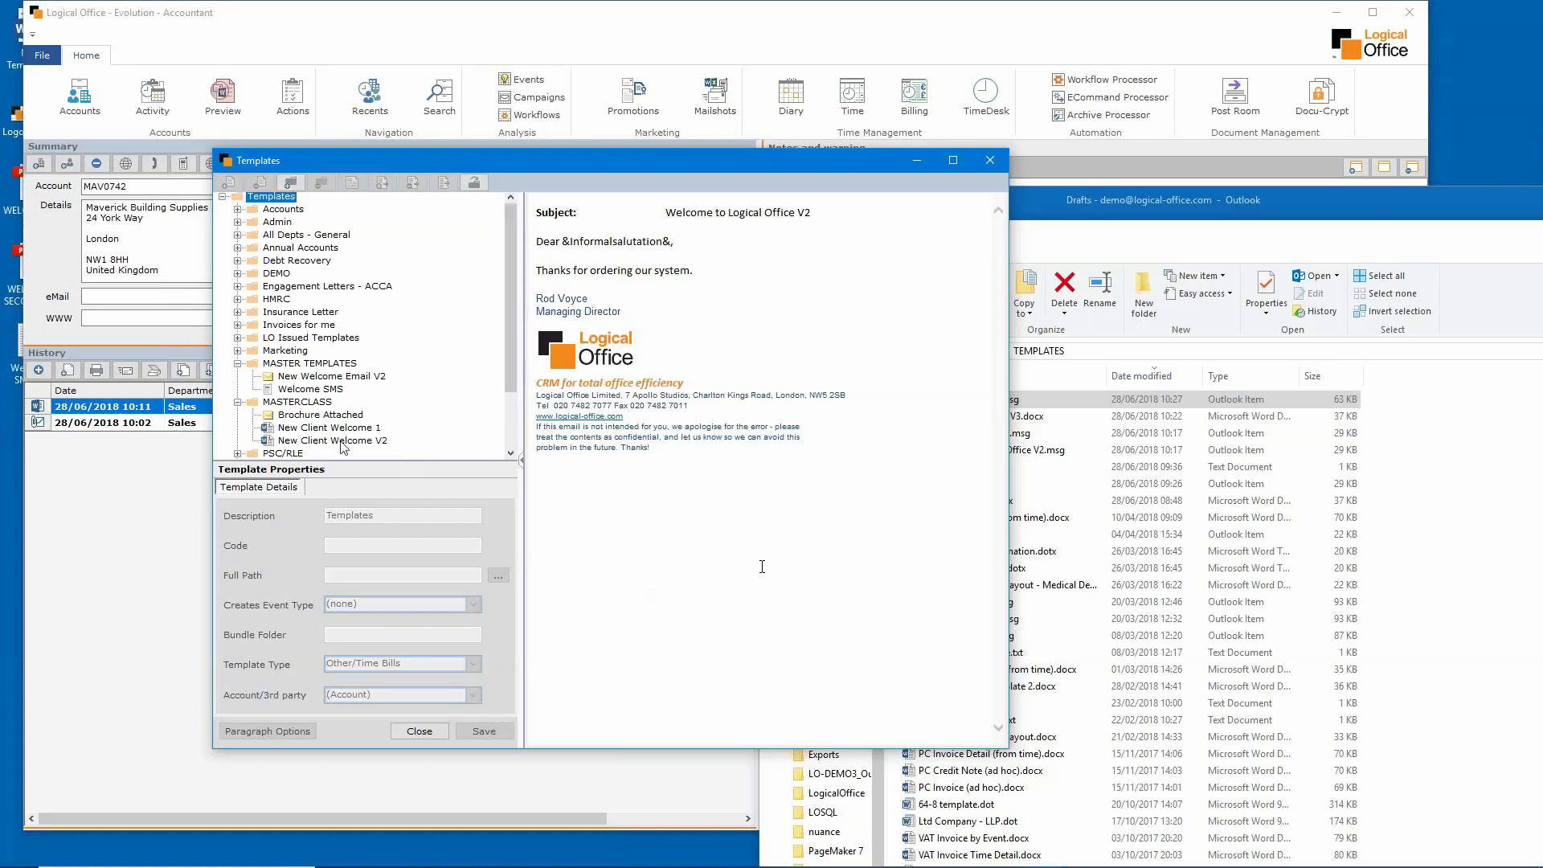
pyautogui.doubleClick(318, 380)
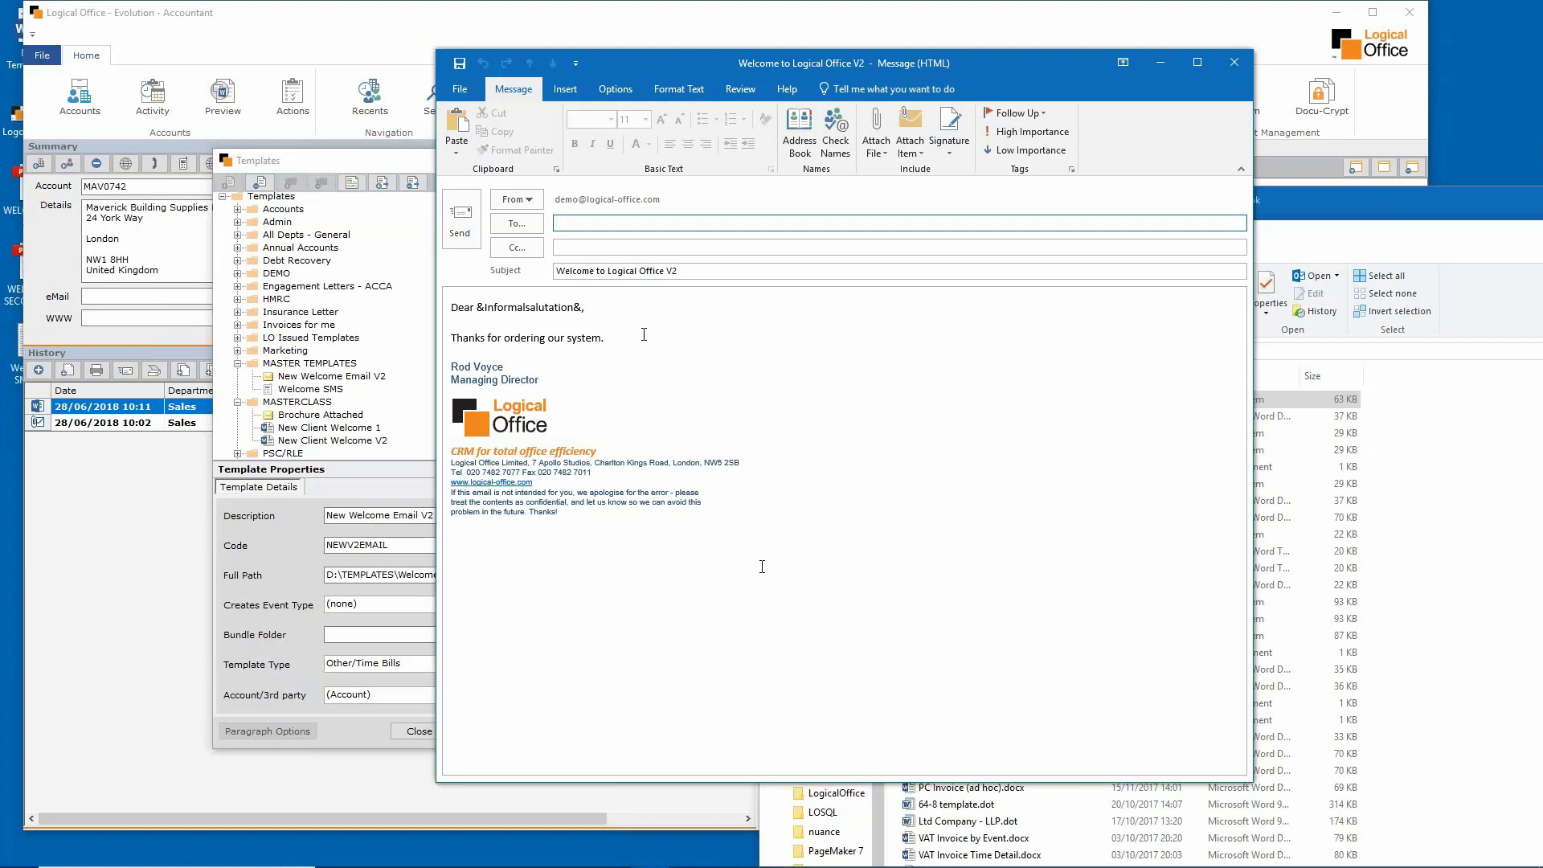
pyautogui.click(1235, 62)
# - Open the 001 Series email auto-filing template from the Marketing folder and look through its designed layout
pyautogui.click(237, 351)
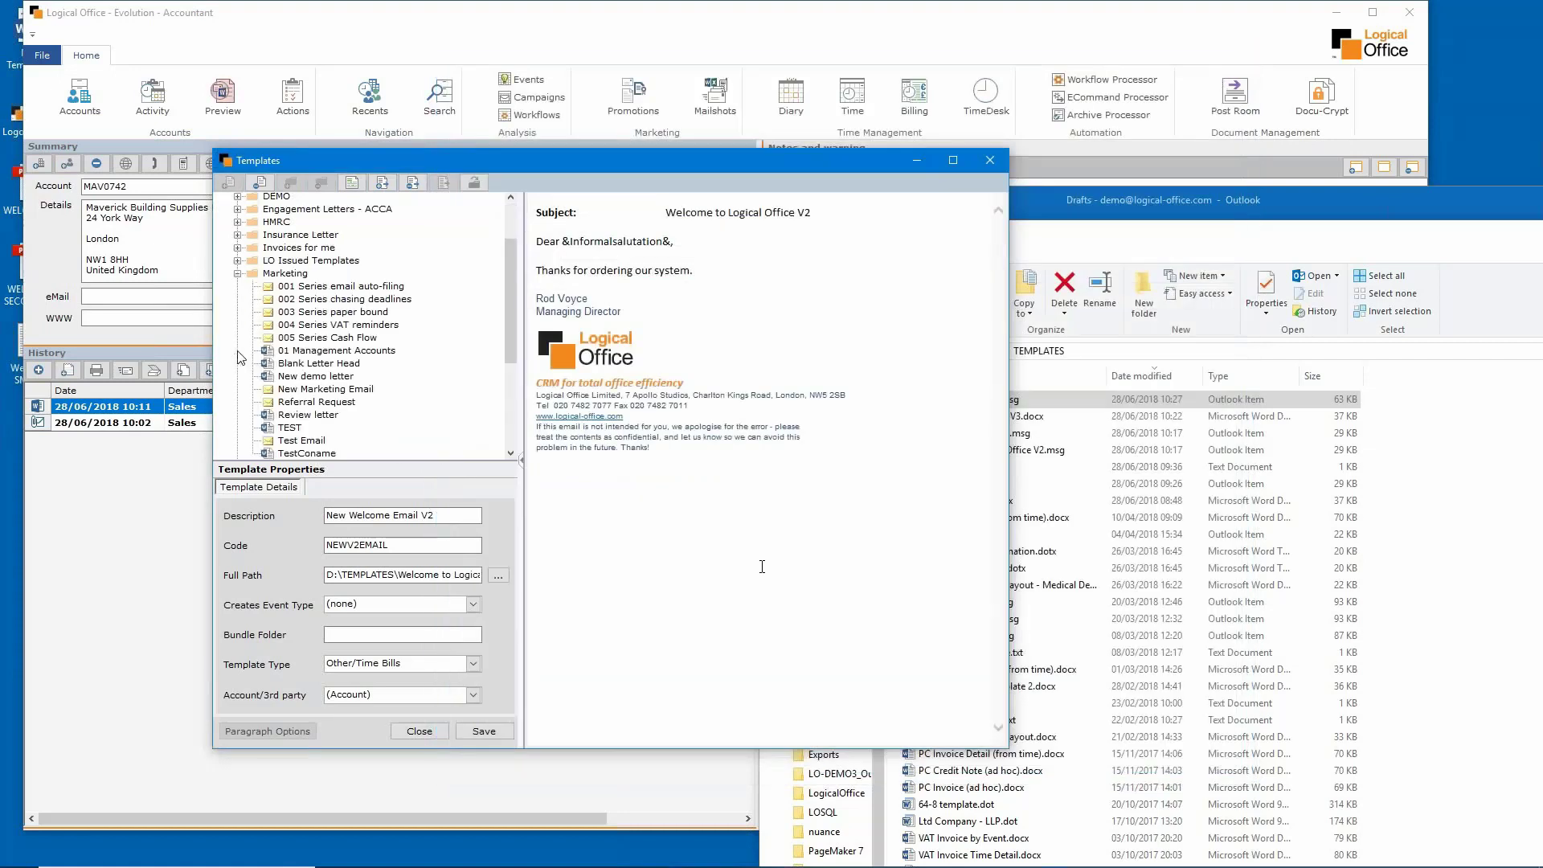
pyautogui.click(319, 288)
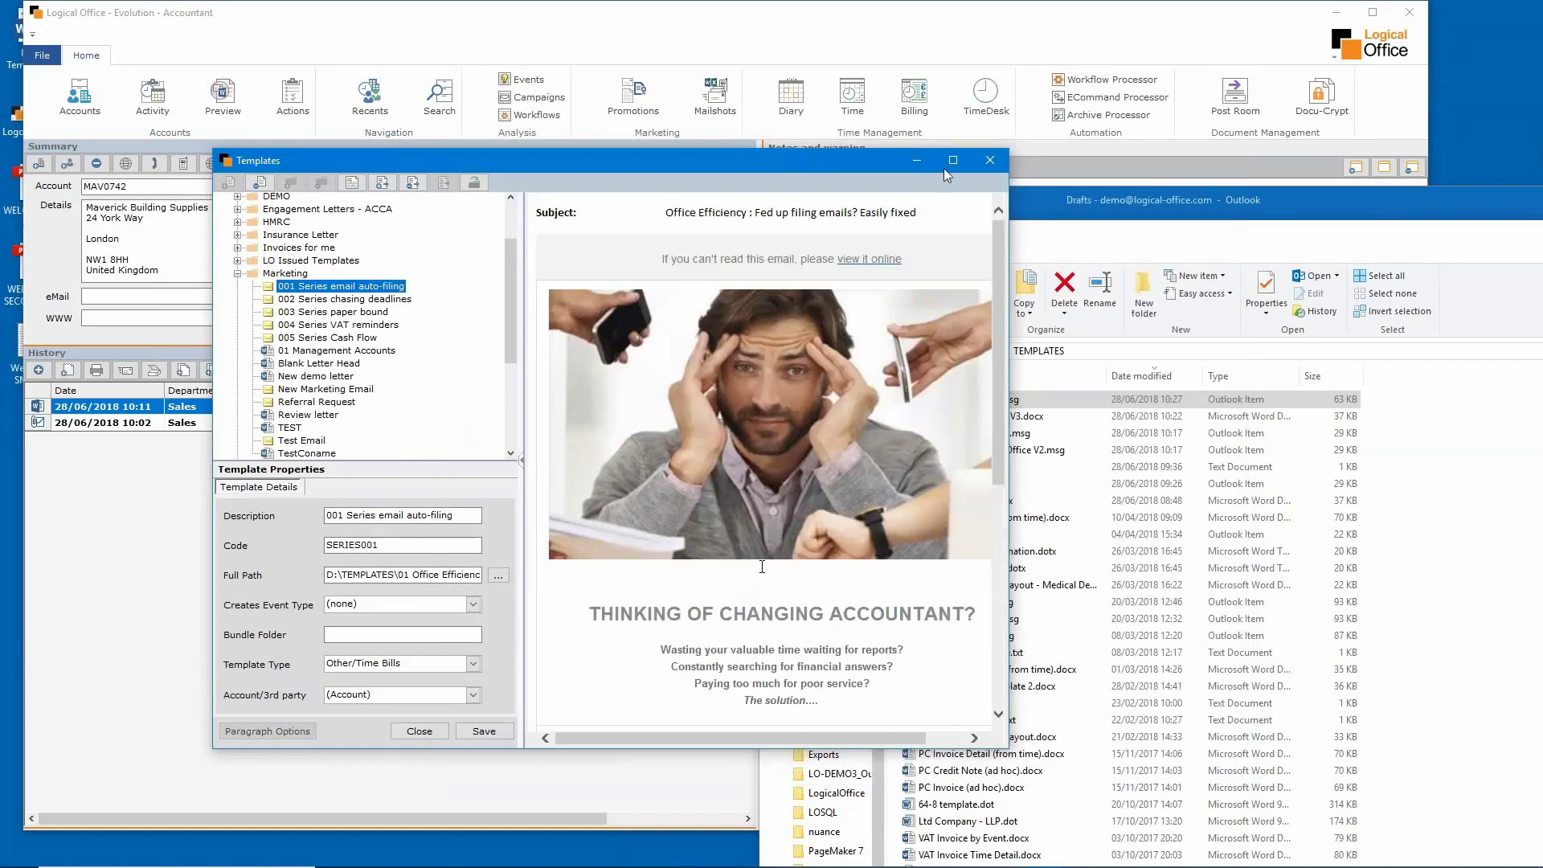
pyautogui.doubleClick(332, 290)
pyautogui.click(781, 455)
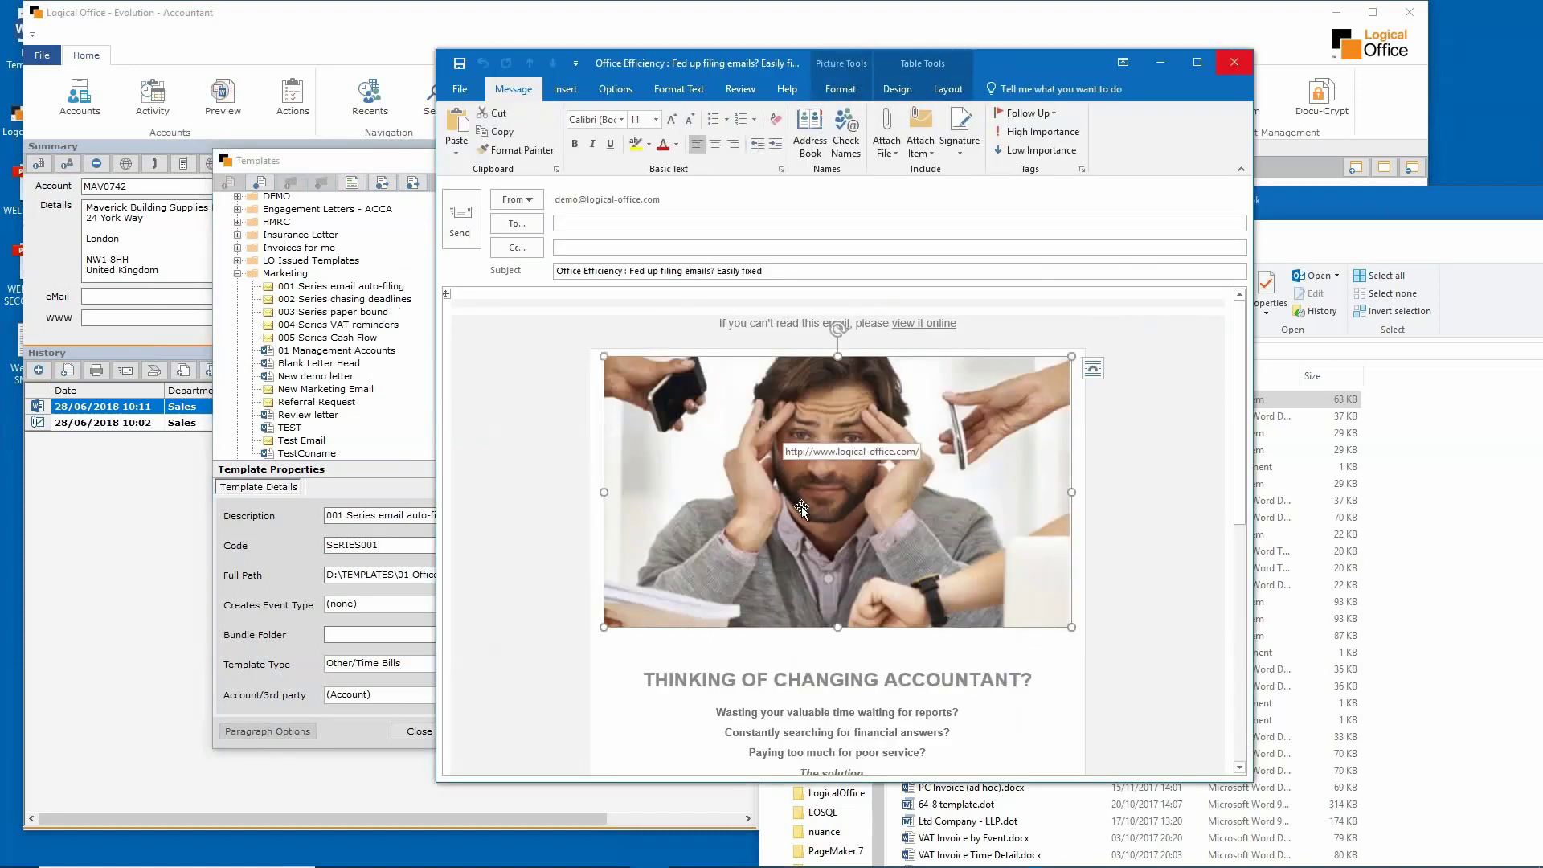
pyautogui.scroll(-10, 802, 506)
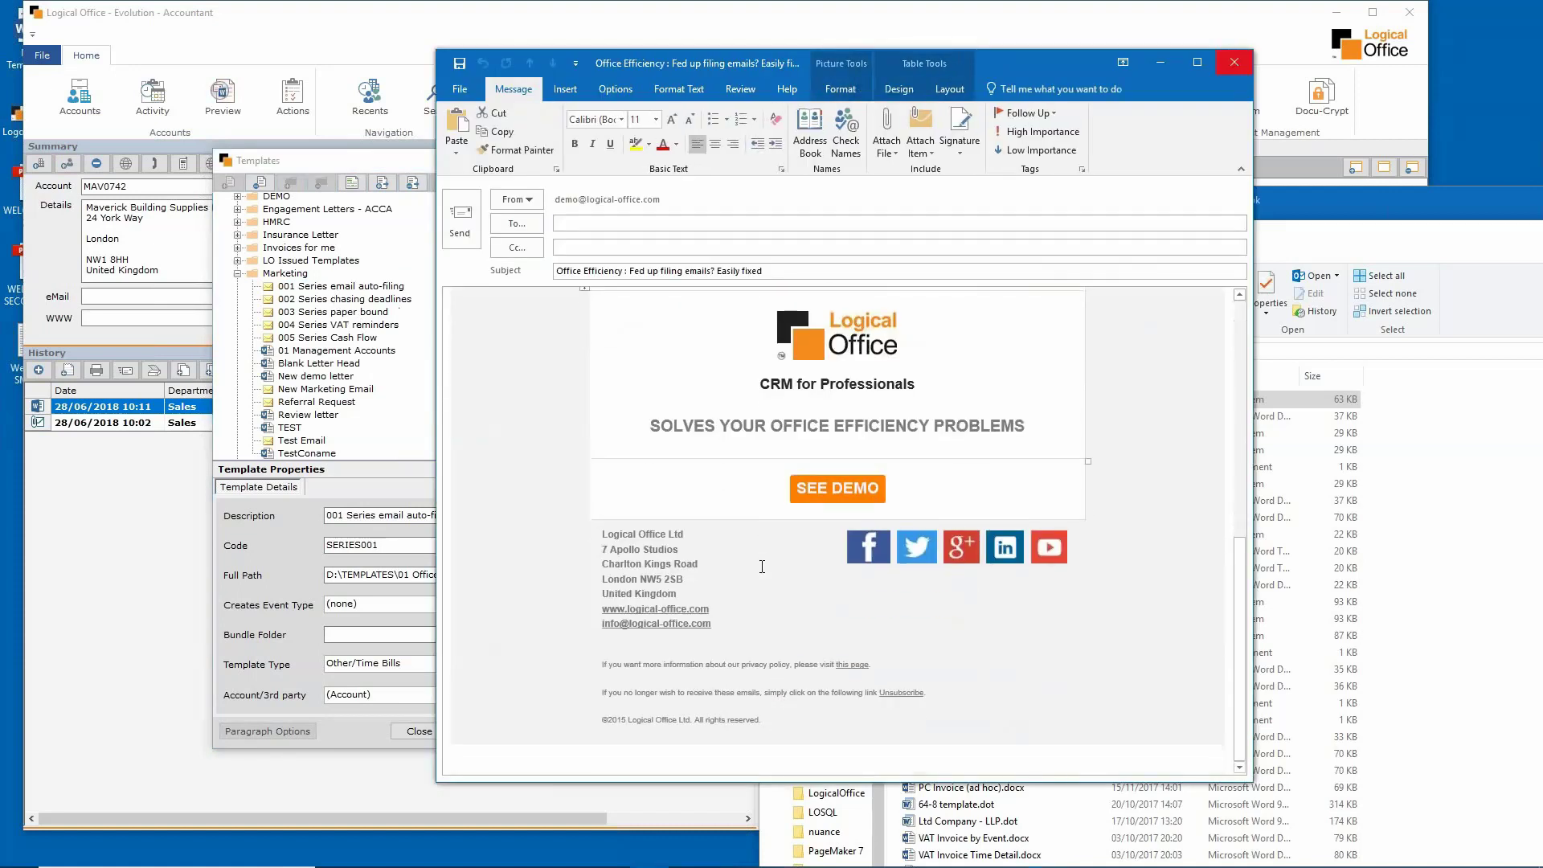
pyautogui.scroll(5, 762, 566)
pyautogui.scroll(3, 762, 567)
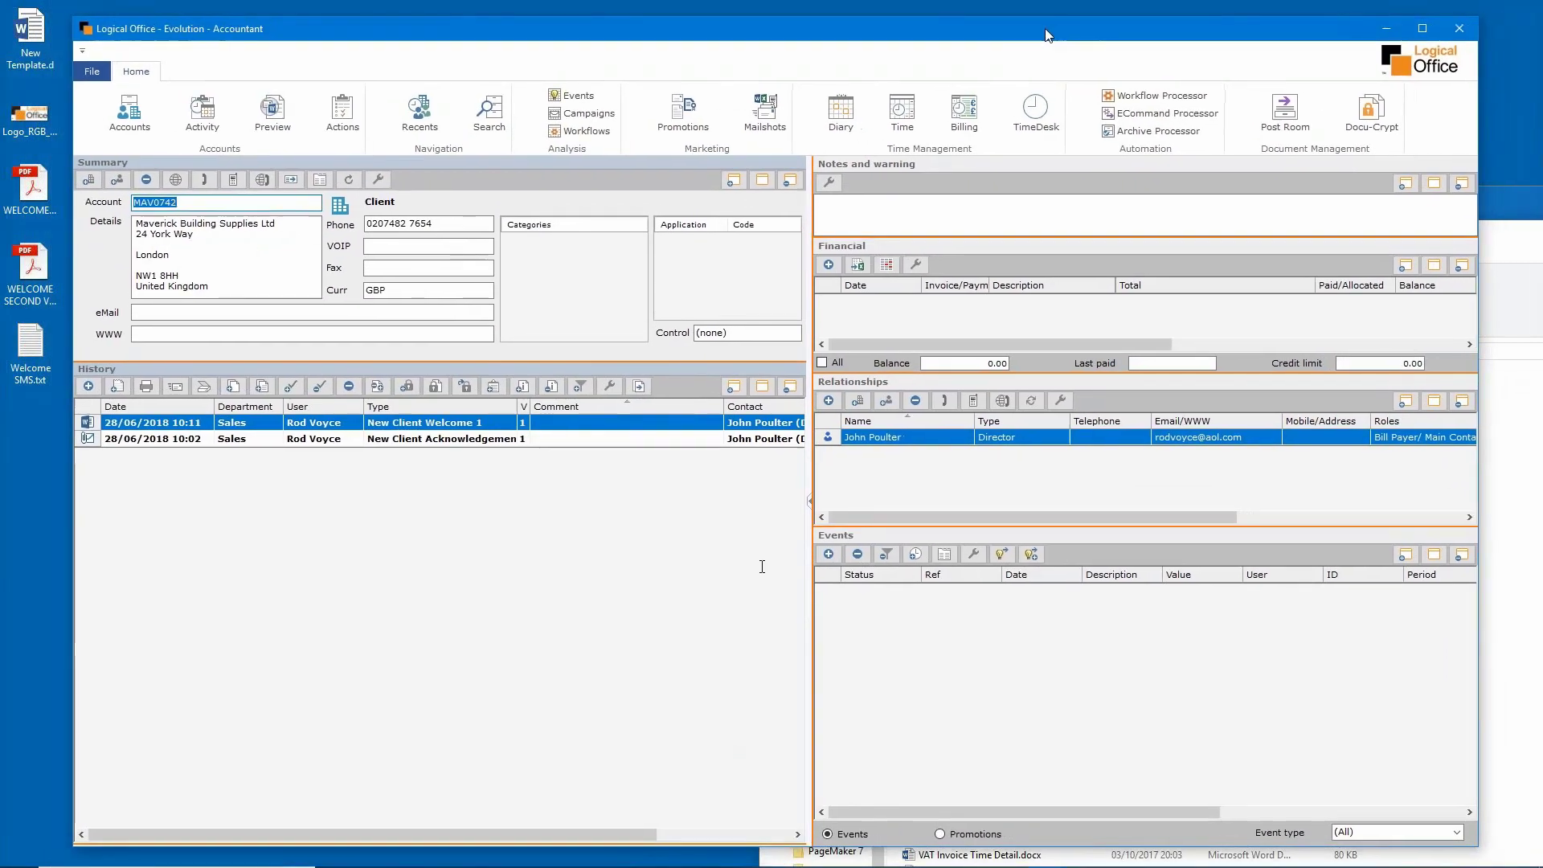
# - Bring the open marketing email back to the front, review it from start to end, and close it
pyautogui.moveTo(836, 863)
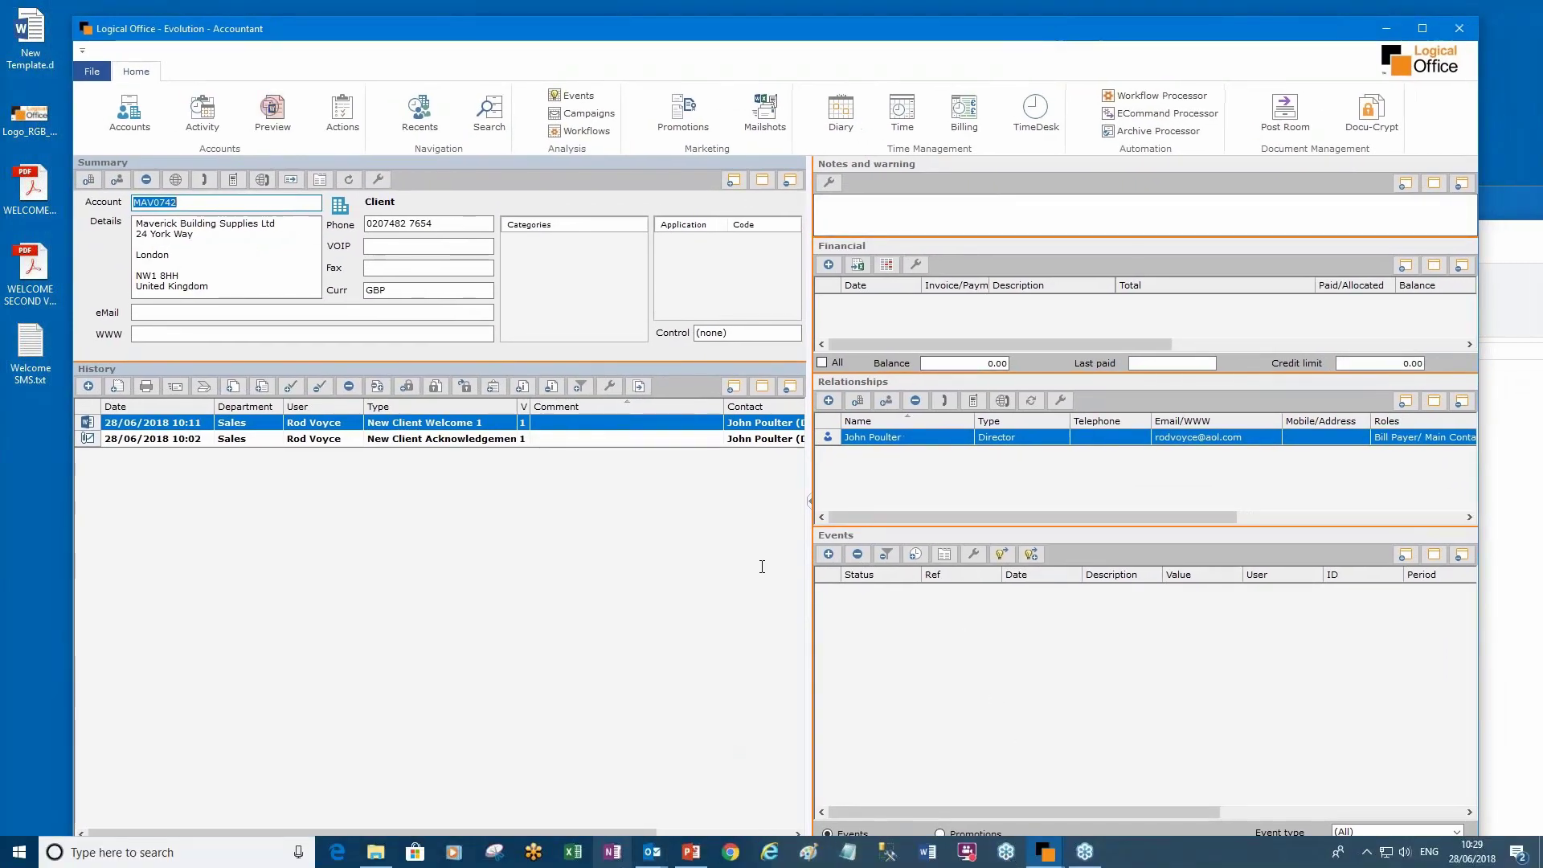
pyautogui.moveTo(662, 865)
pyautogui.click(826, 775)
pyautogui.moveTo(1029, 64); pyautogui.dragTo(924, 65)
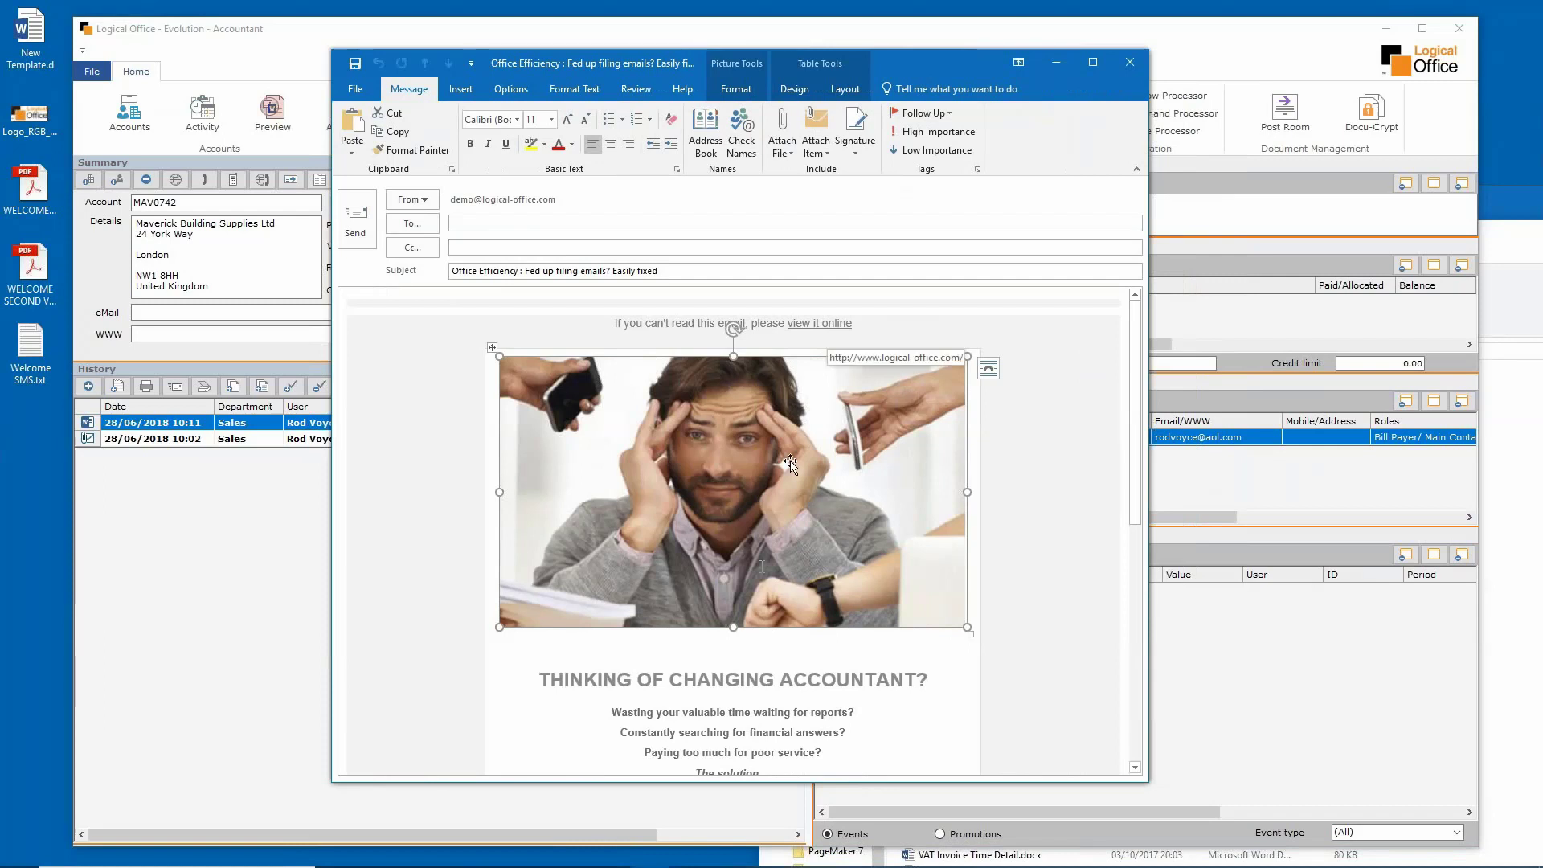
pyautogui.scroll(-10, 790, 464)
pyautogui.scroll(-1, 763, 566)
pyautogui.scroll(10, 762, 567)
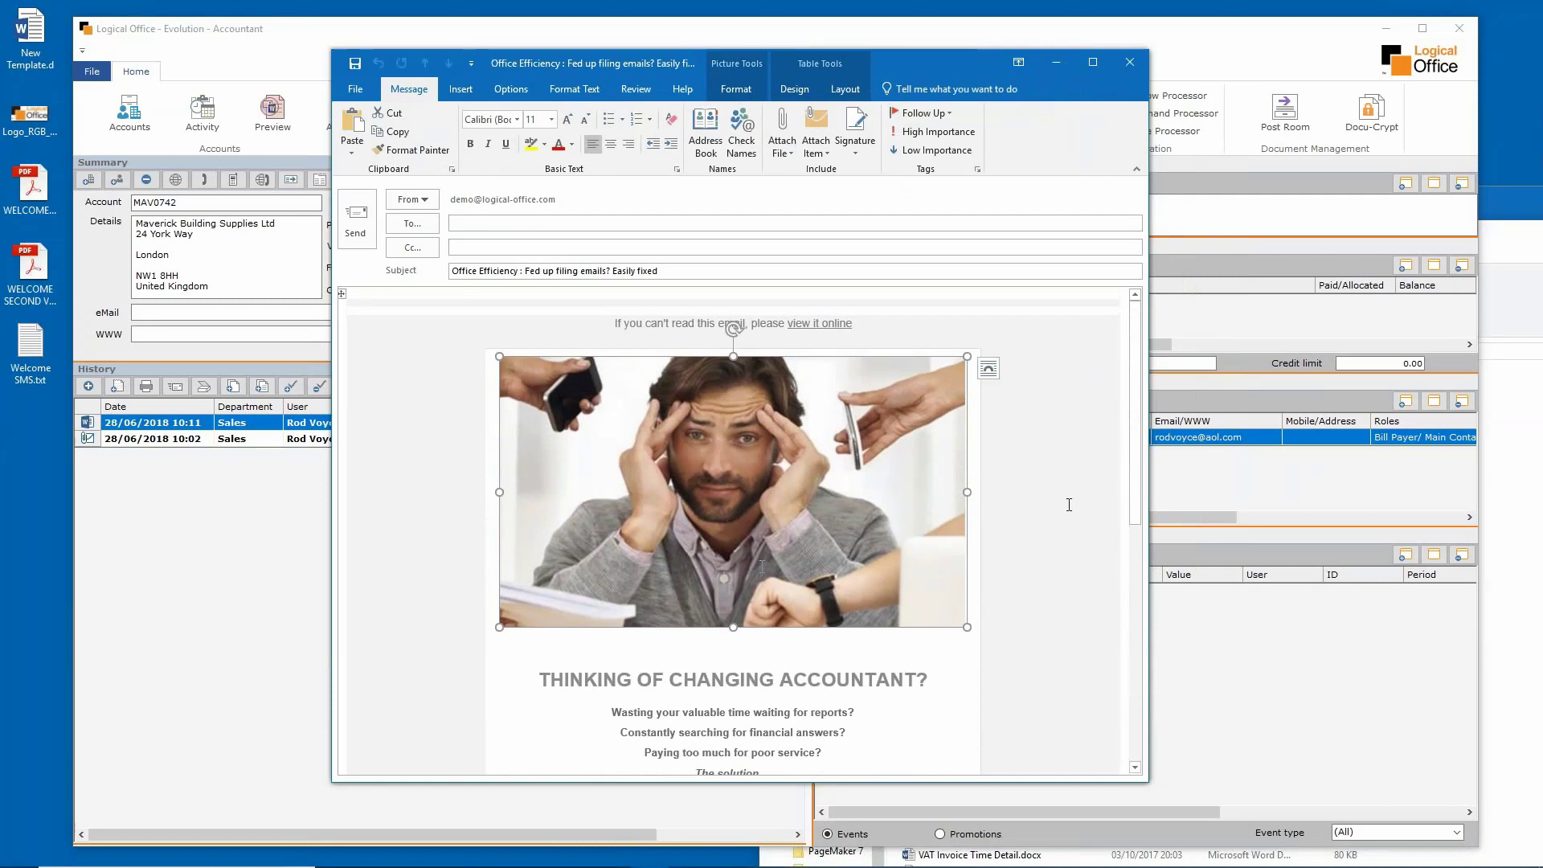
pyautogui.click(1013, 549)
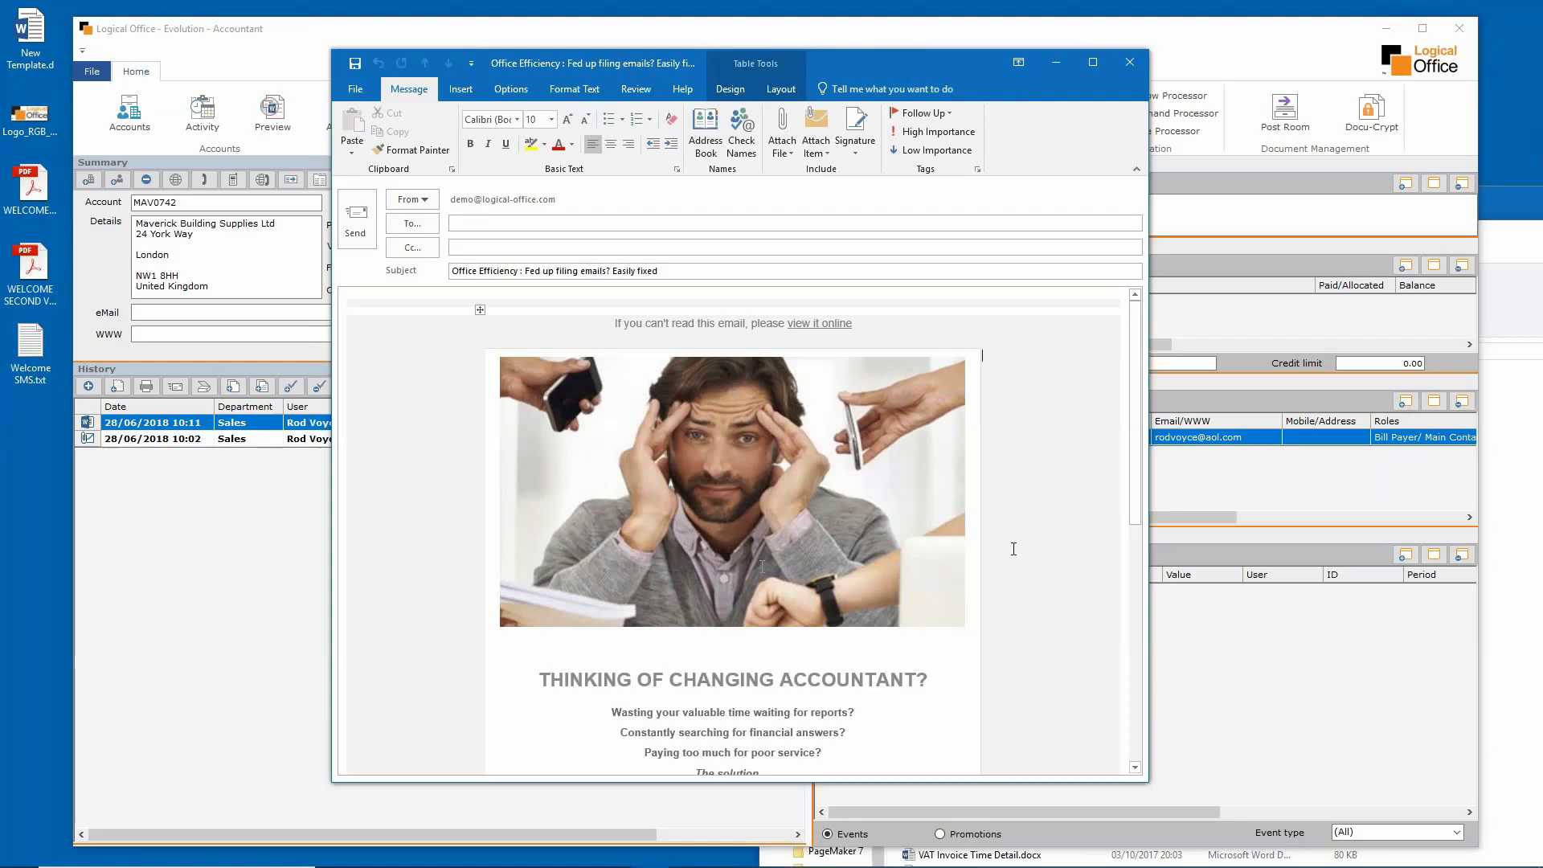
pyautogui.click(1130, 64)
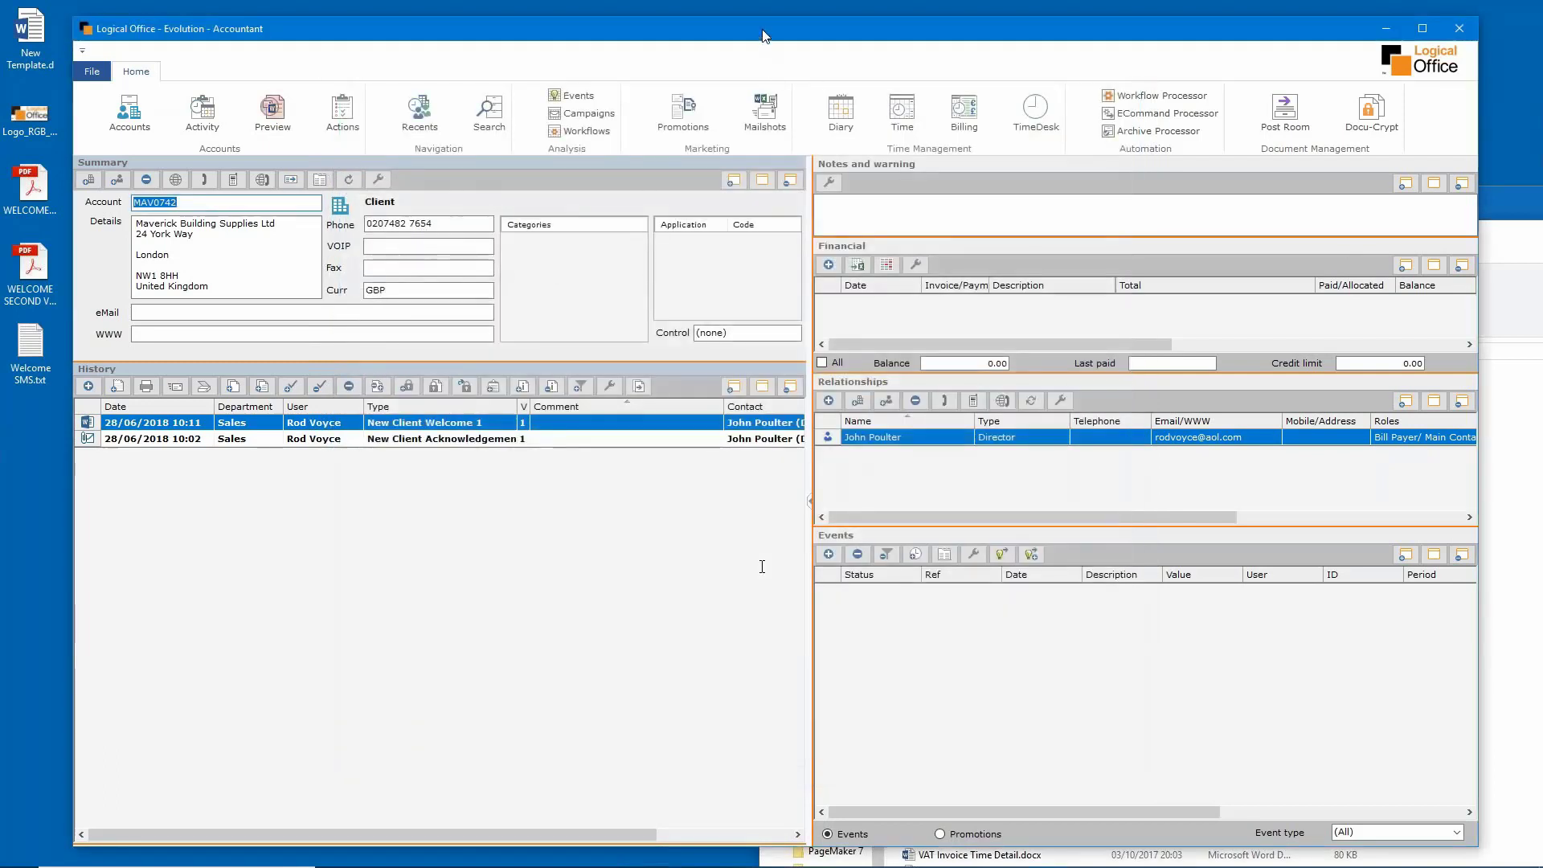
# - Reopen the template library from the account window and check which templates the Admin folder holds
pyautogui.moveTo(763, 32); pyautogui.dragTo(751, 23)
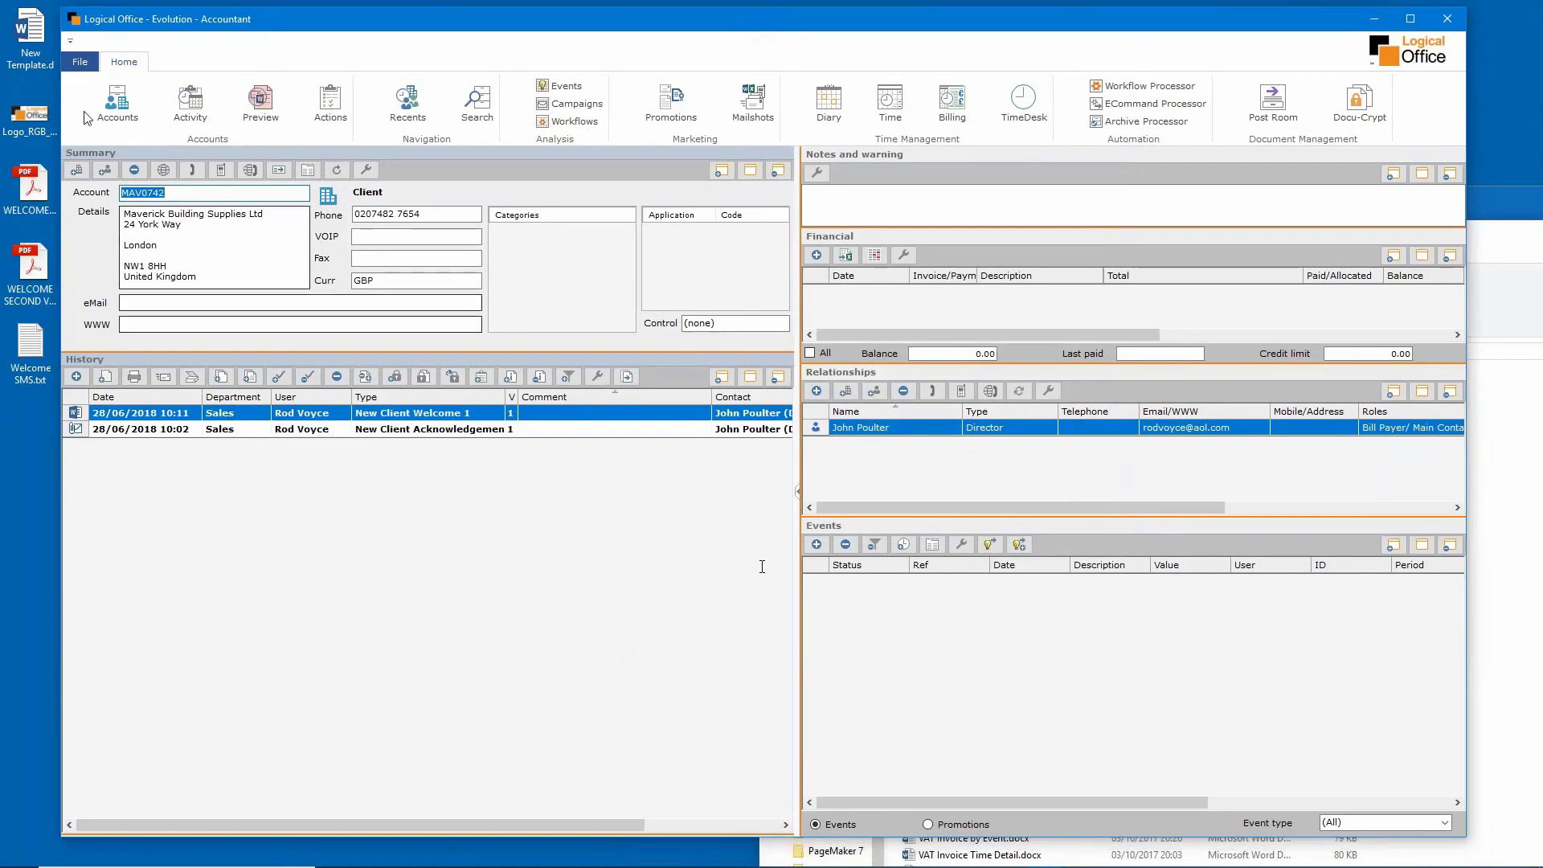
pyautogui.click(84, 62)
pyautogui.moveTo(112, 118)
pyautogui.click(265, 120)
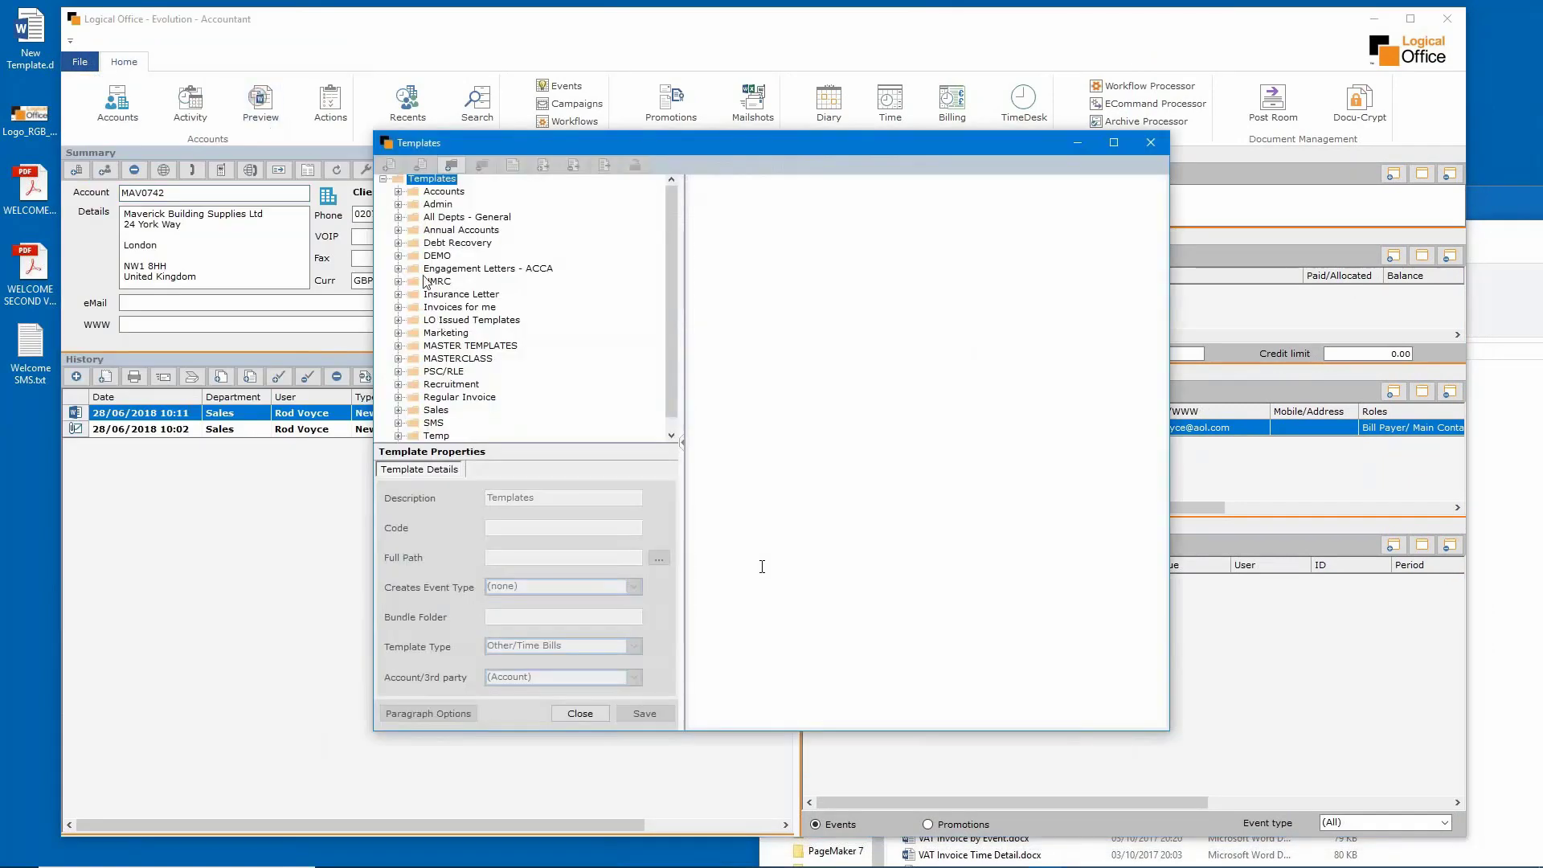
pyautogui.click(397, 204)
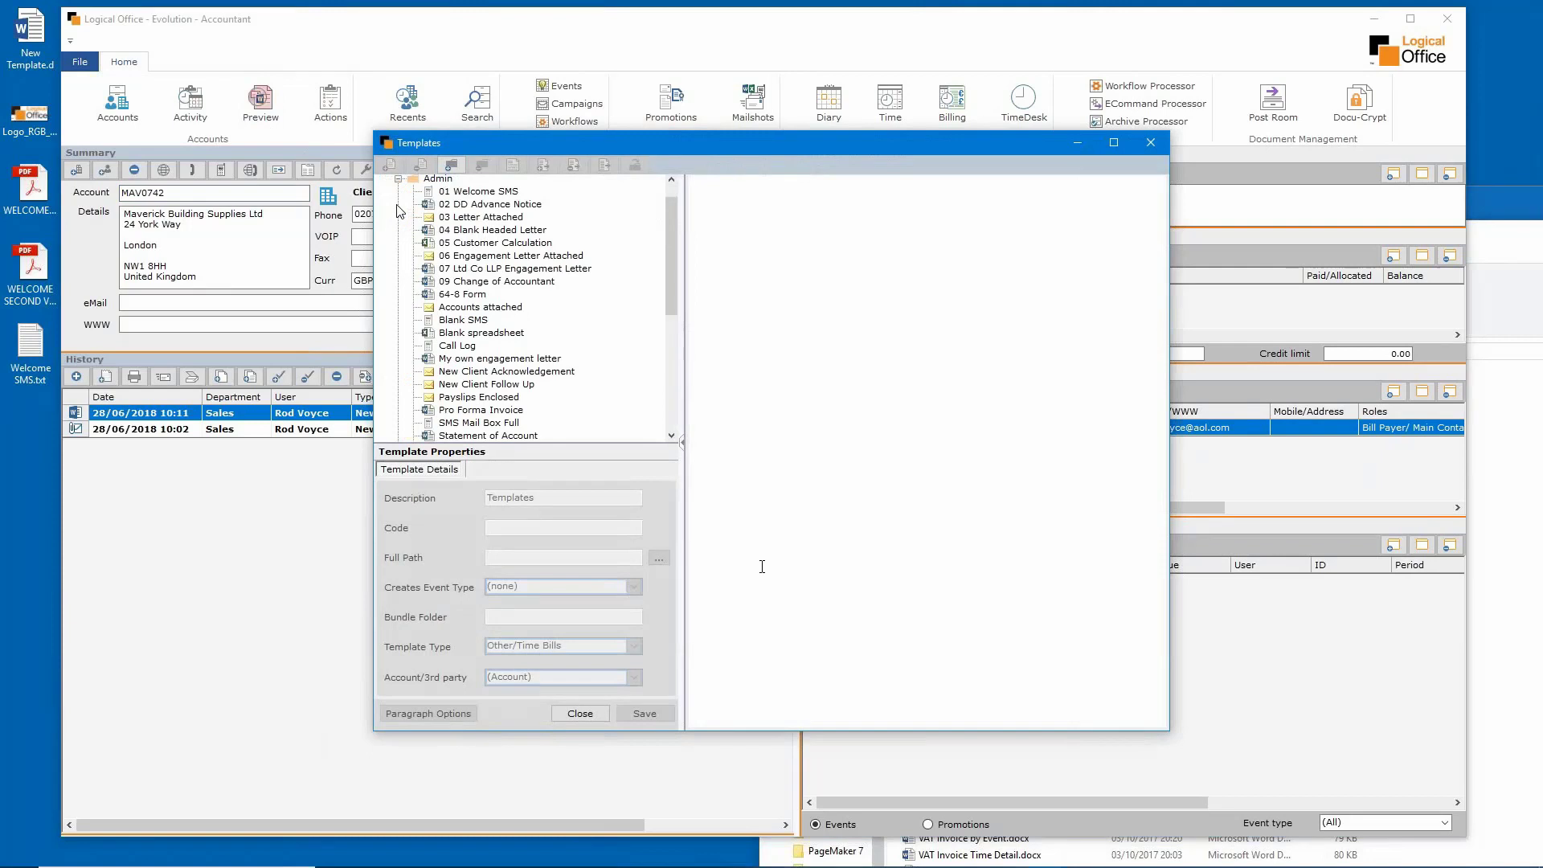
pyautogui.click(398, 179)
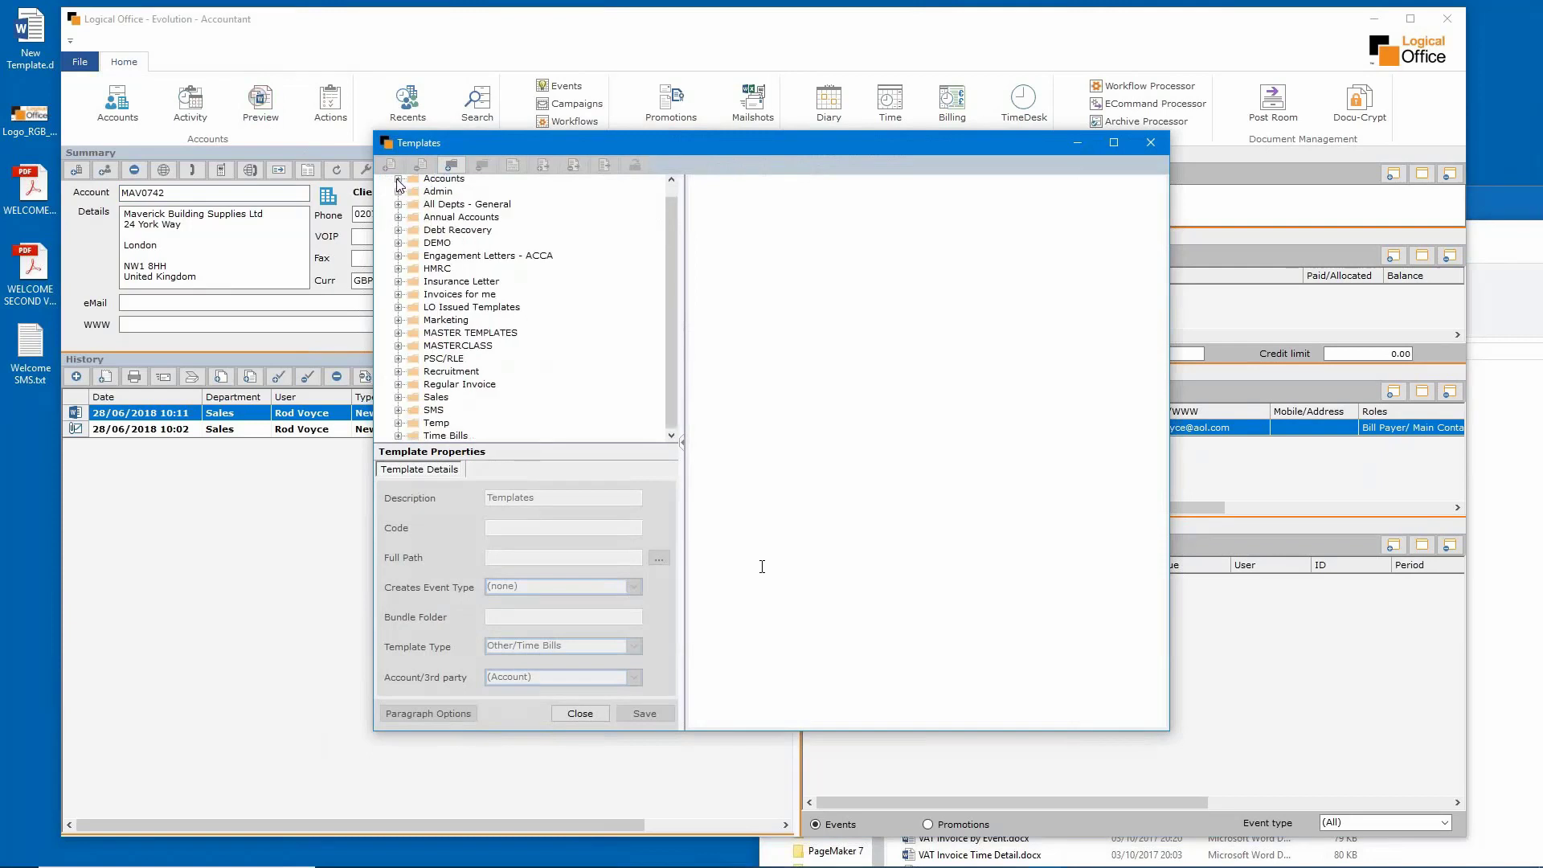
pyautogui.moveTo(672, 249); pyautogui.dragTo(667, 225)
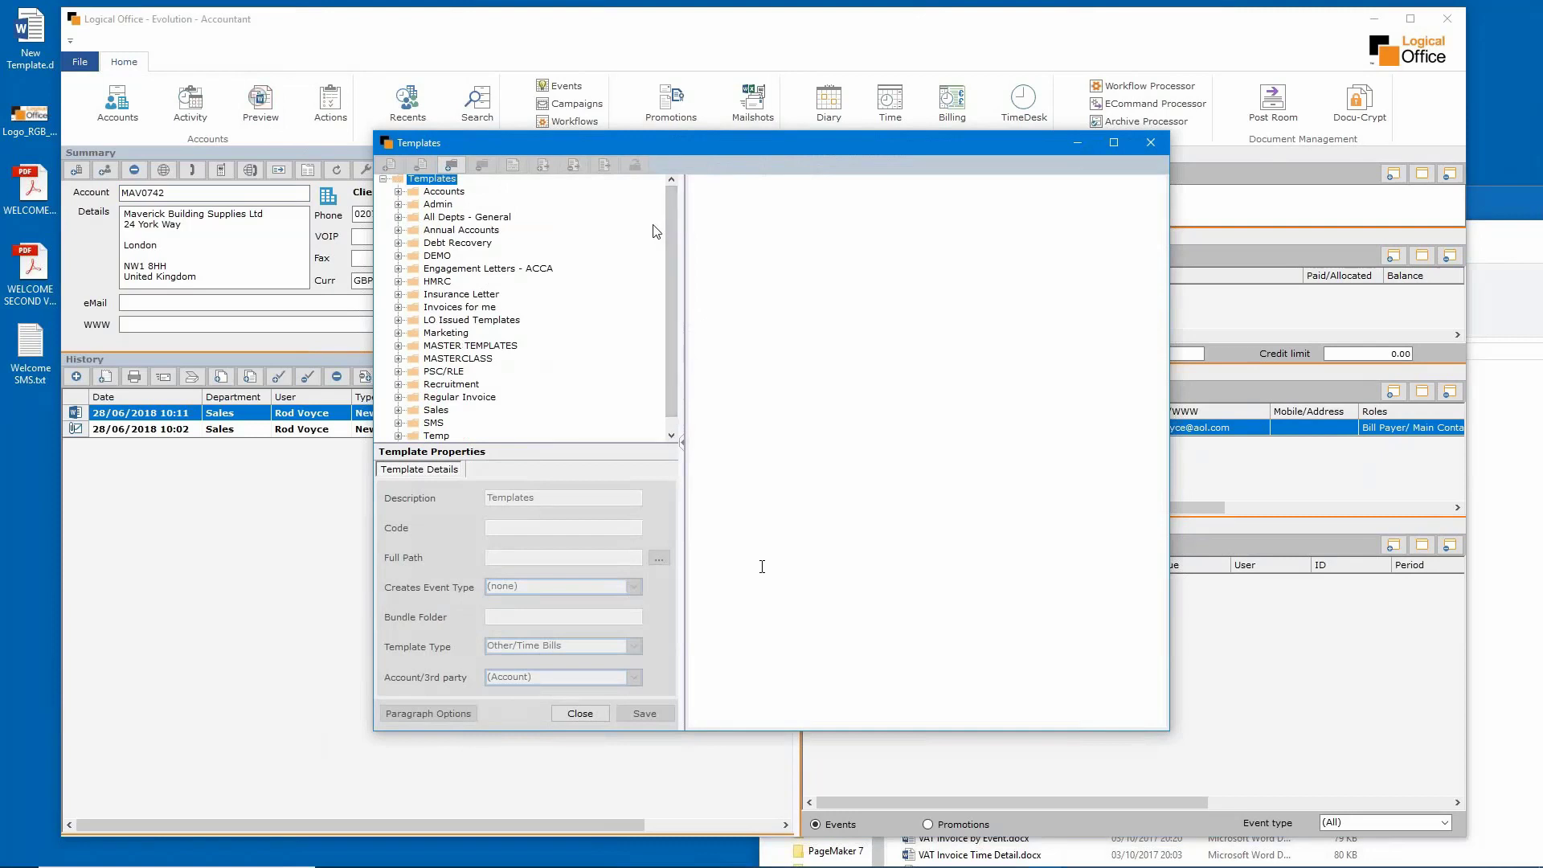
# - Select Quotation as the template type for 01 Sales Quotation in the Sales folder, save it and close the library
pyautogui.click(398, 411)
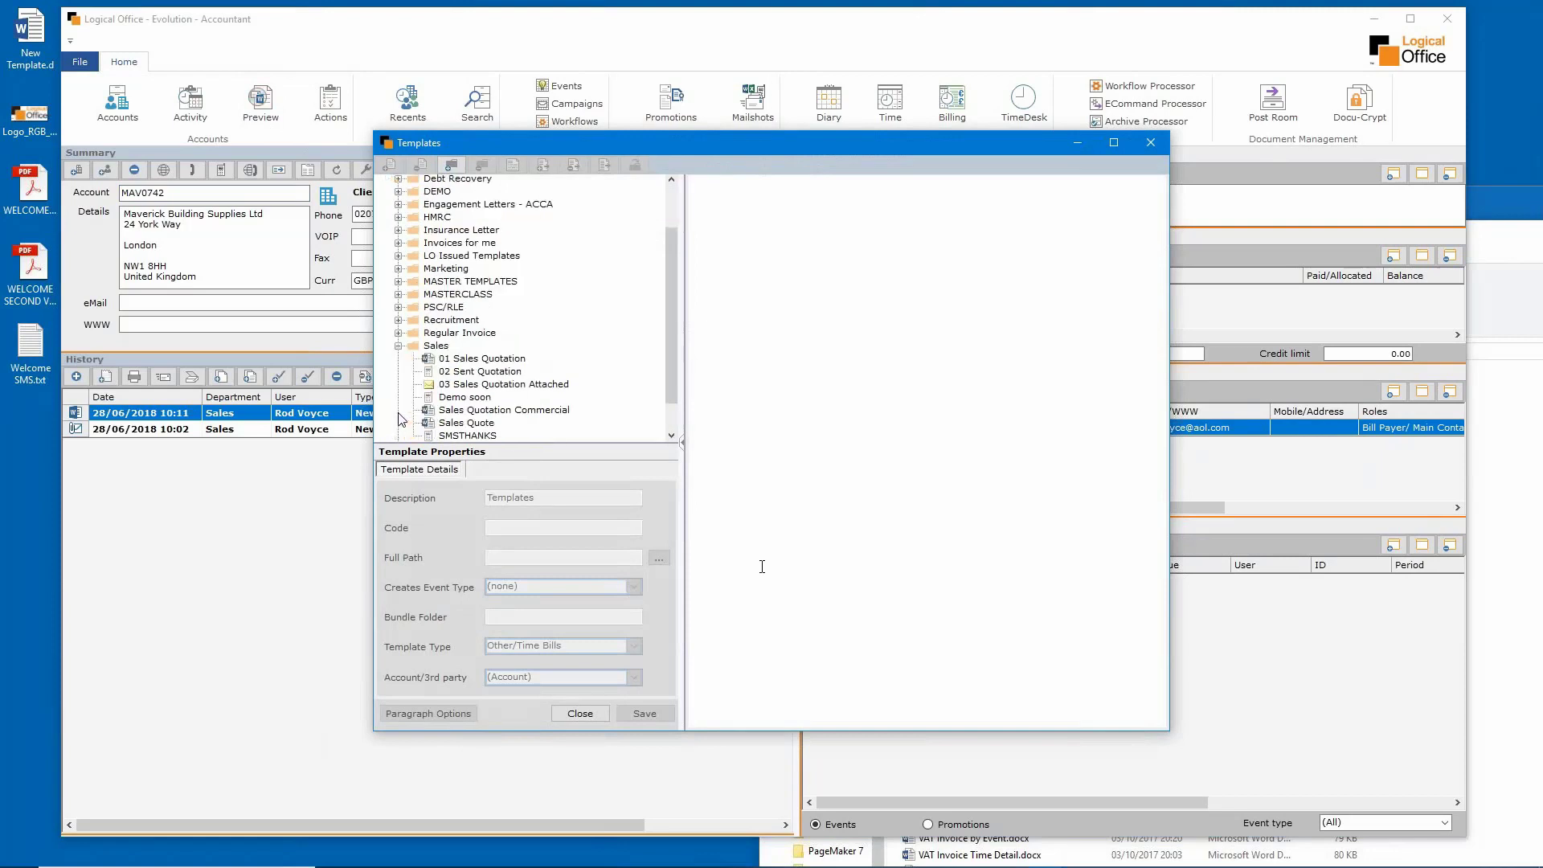
pyautogui.click(458, 359)
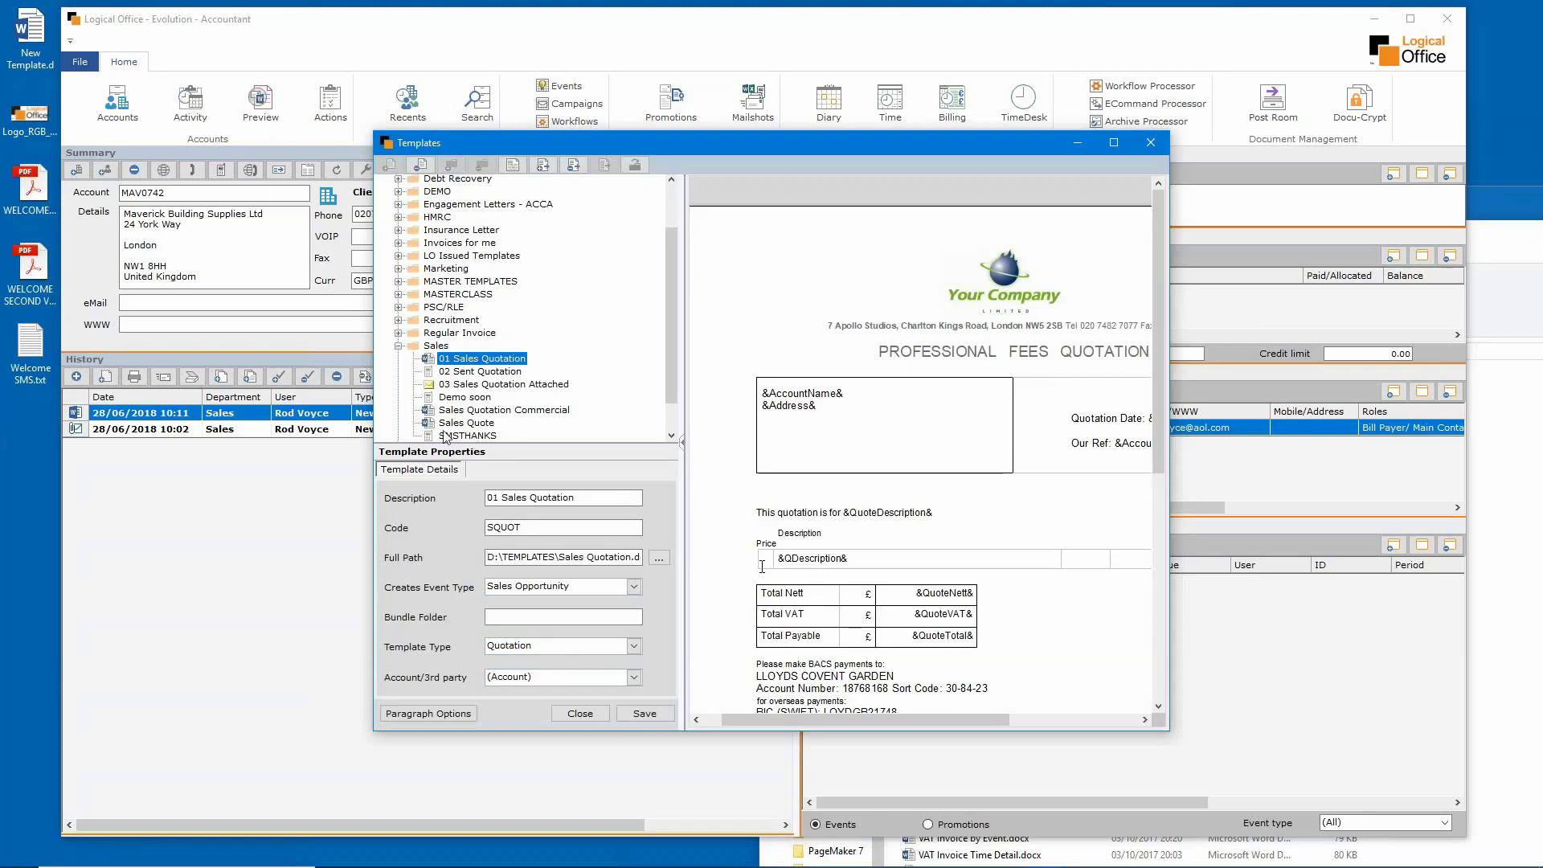
pyautogui.click(634, 647)
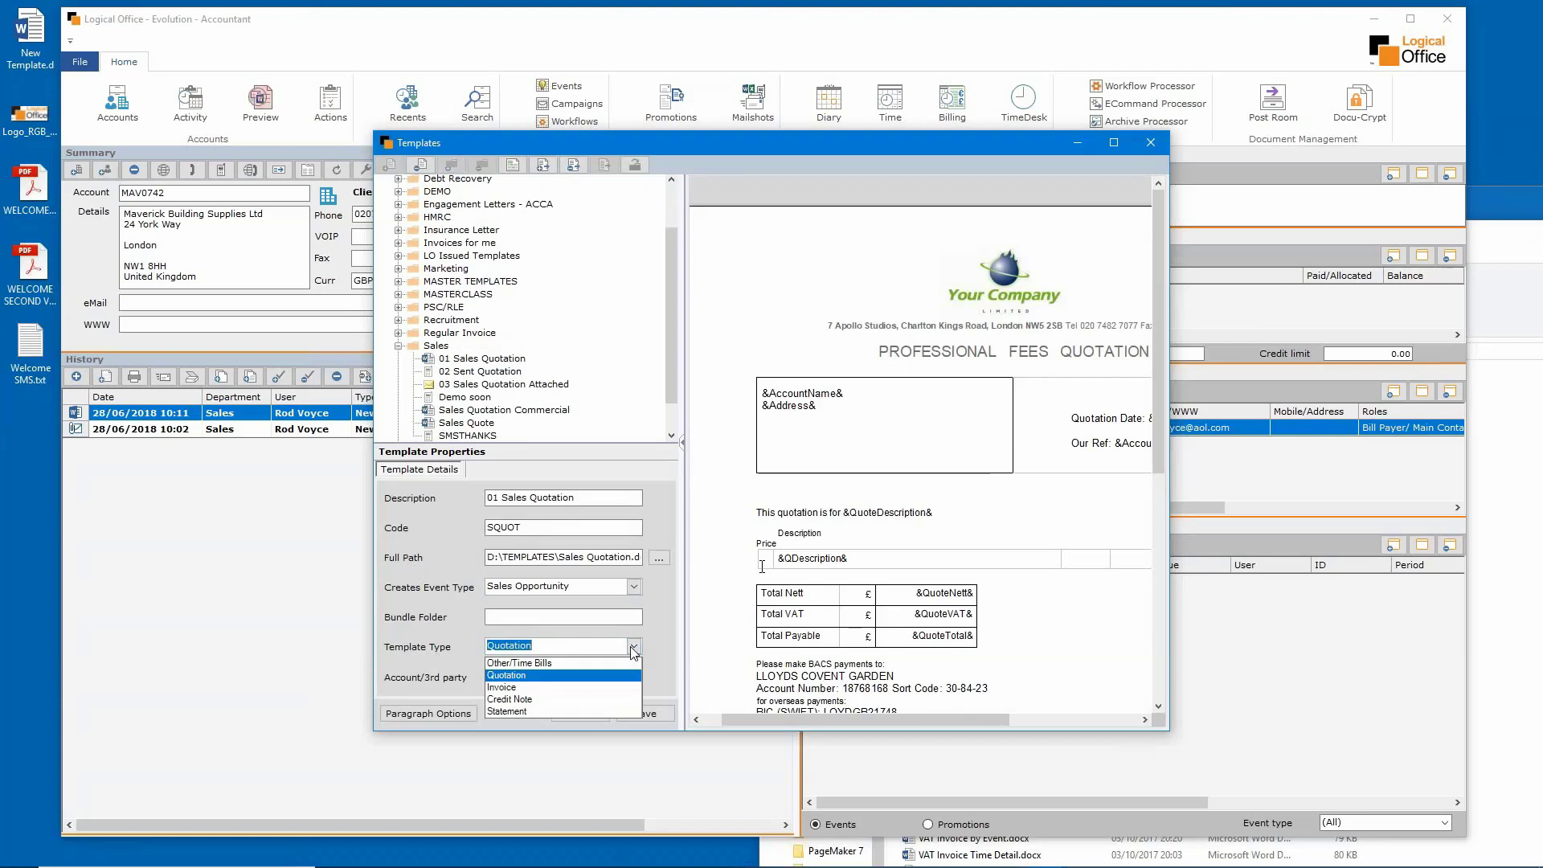
pyautogui.click(526, 679)
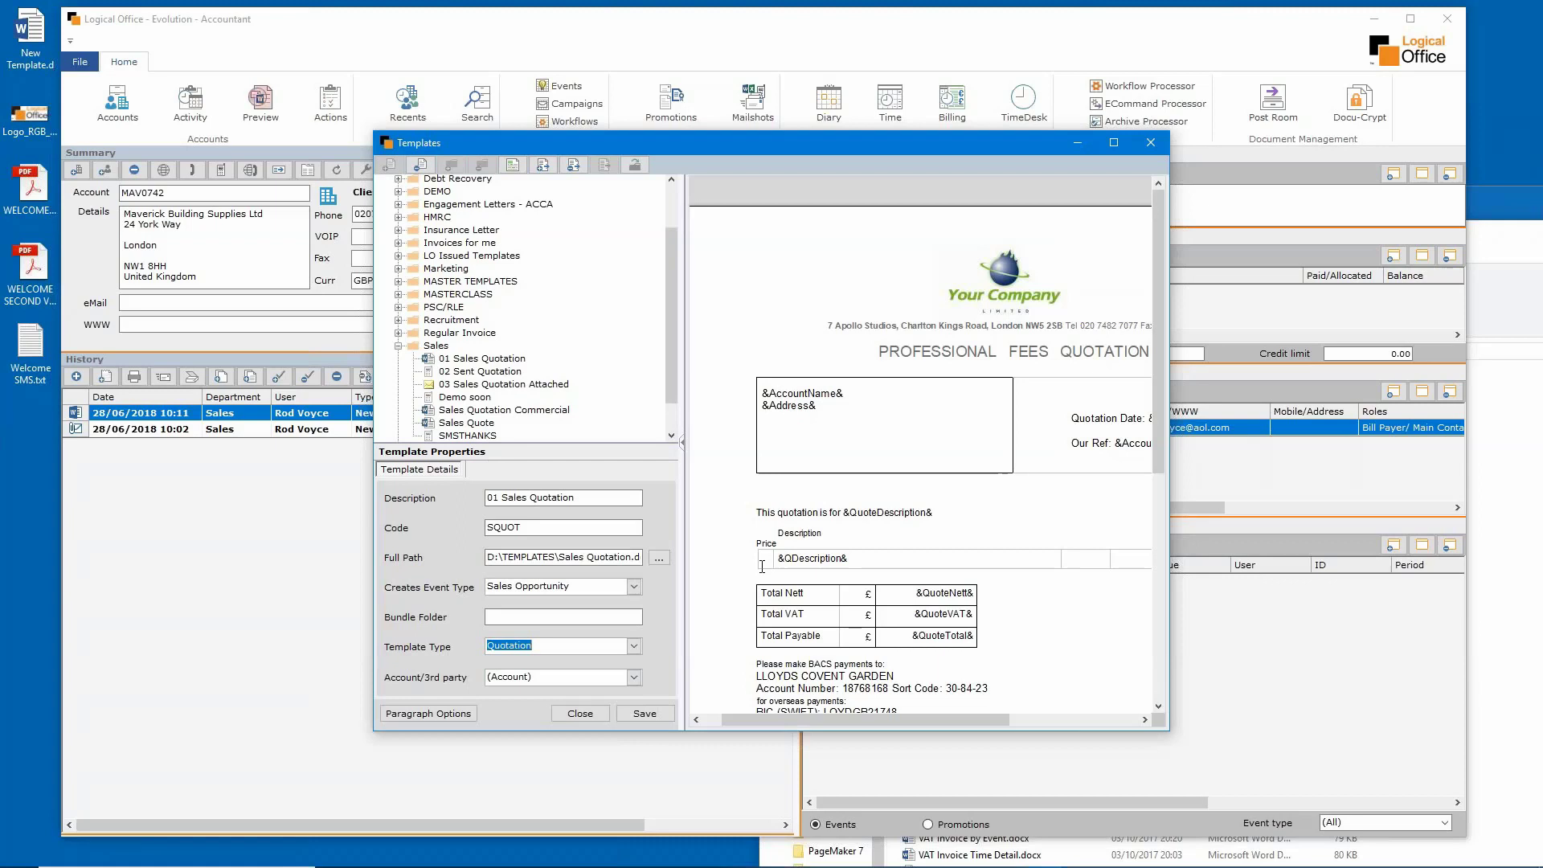
pyautogui.click(641, 716)
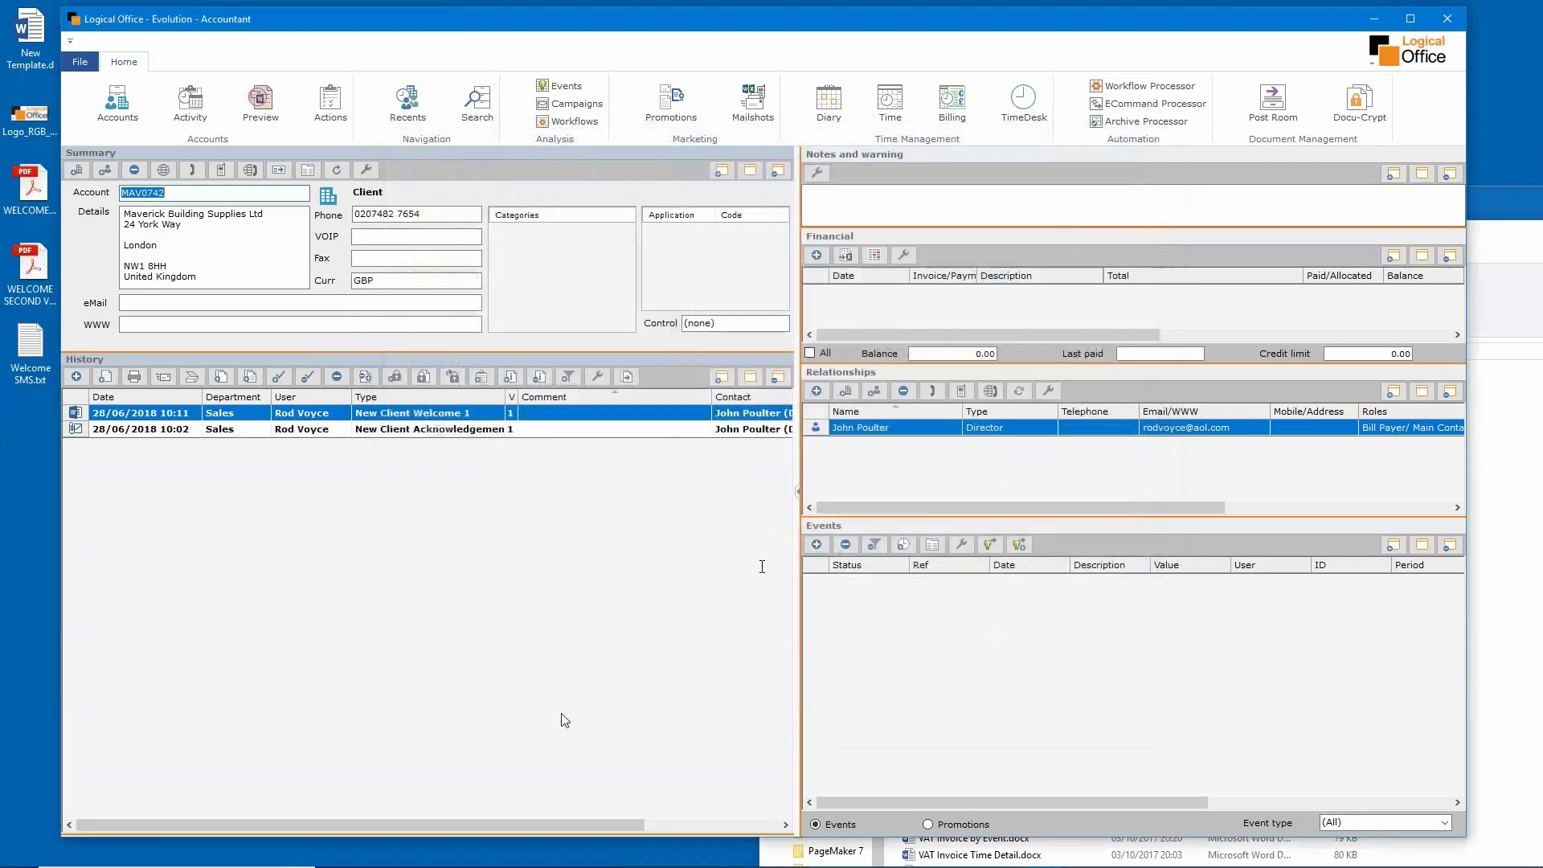
# - Start a new communication for the client account and preview the quotation templates in the Sales folder
pyautogui.click(78, 377)
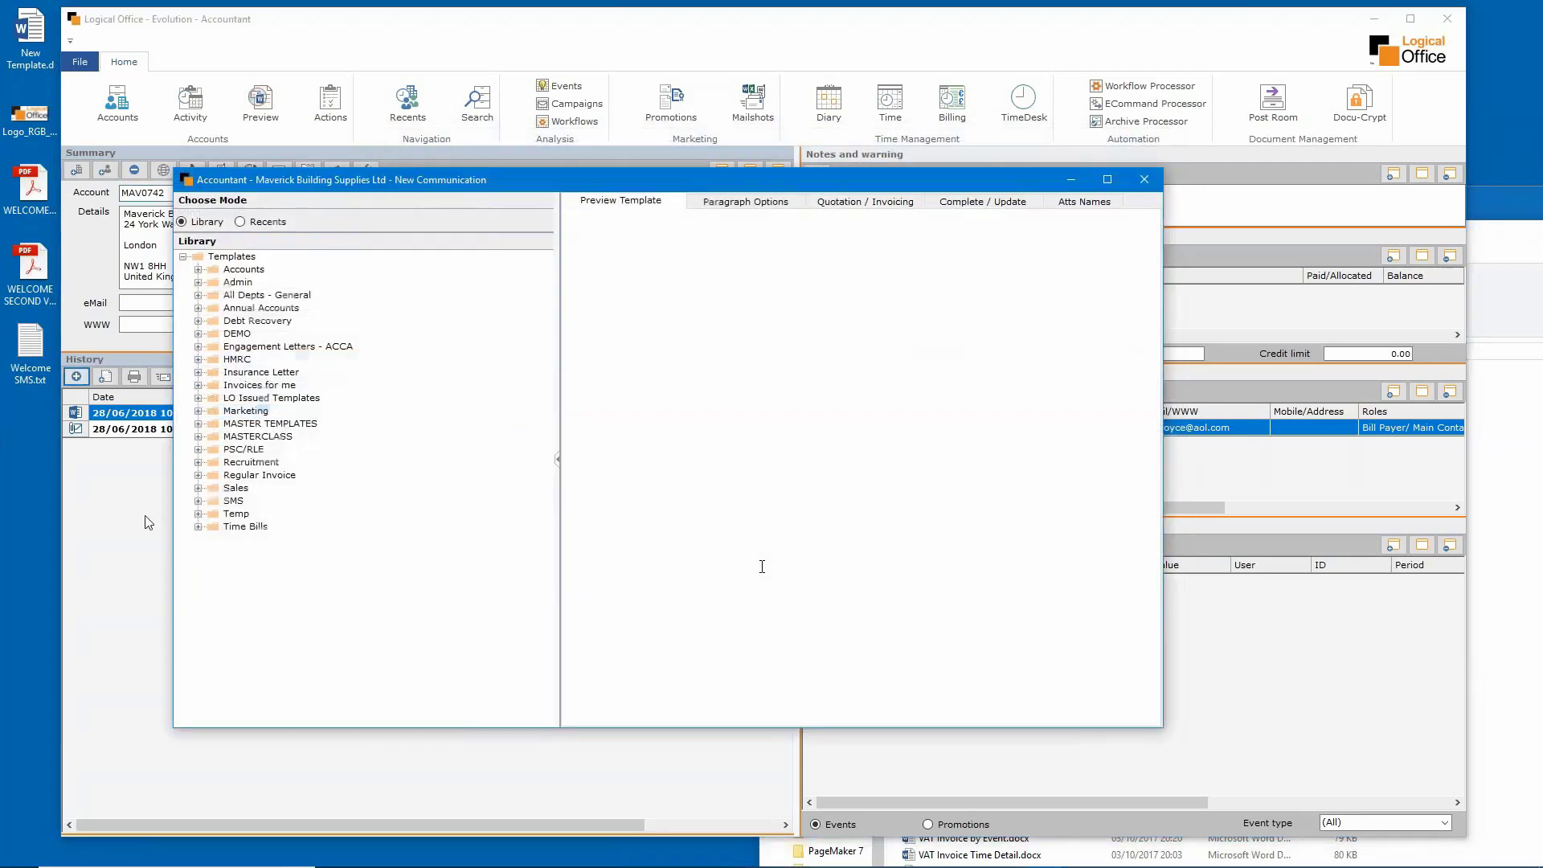
pyautogui.click(197, 423)
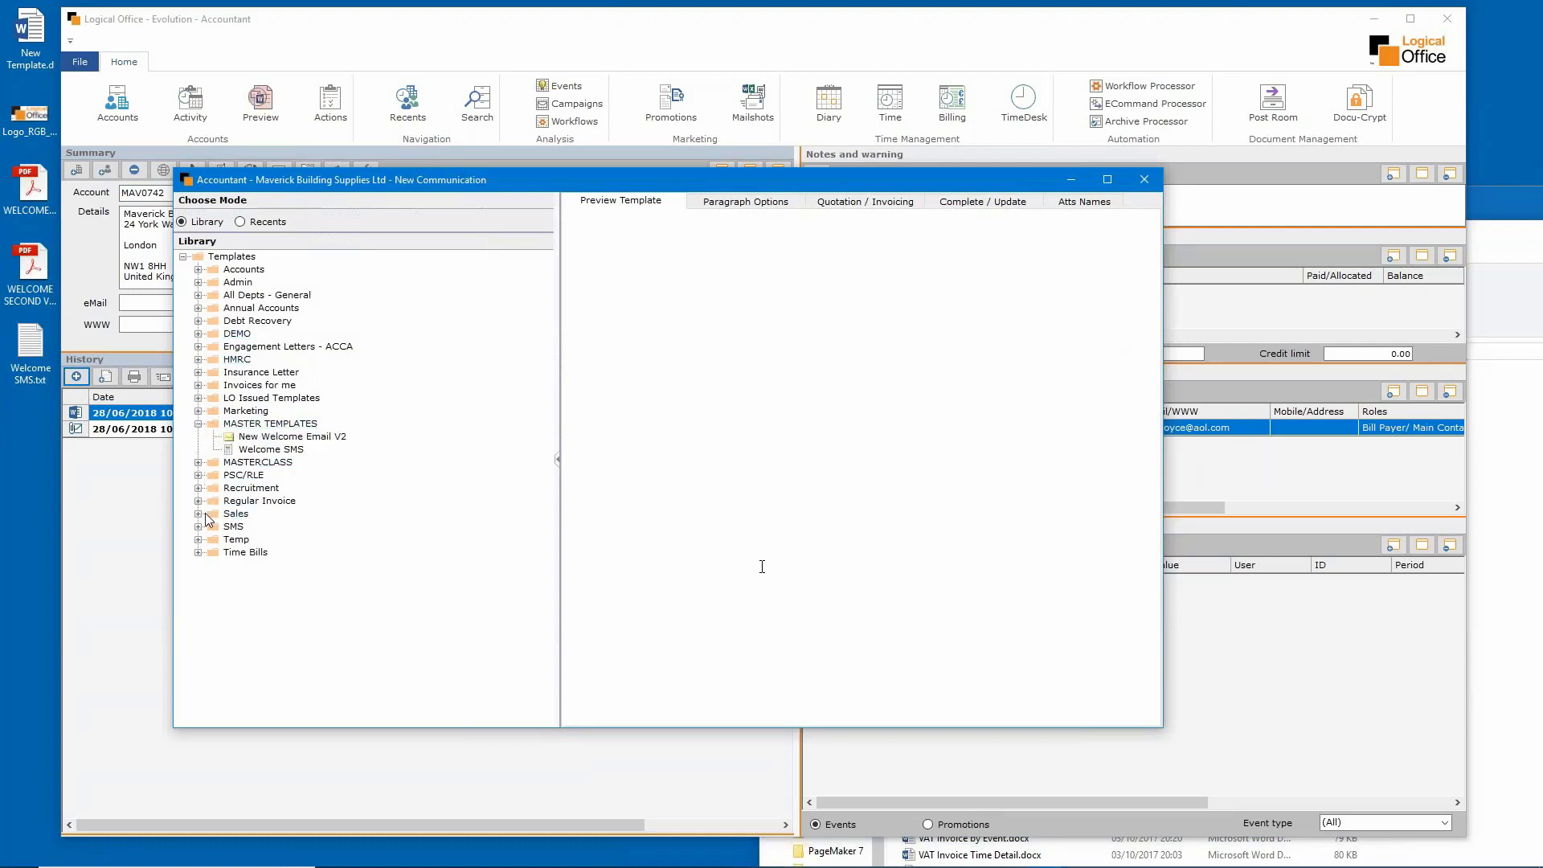
pyautogui.click(197, 513)
pyautogui.click(257, 528)
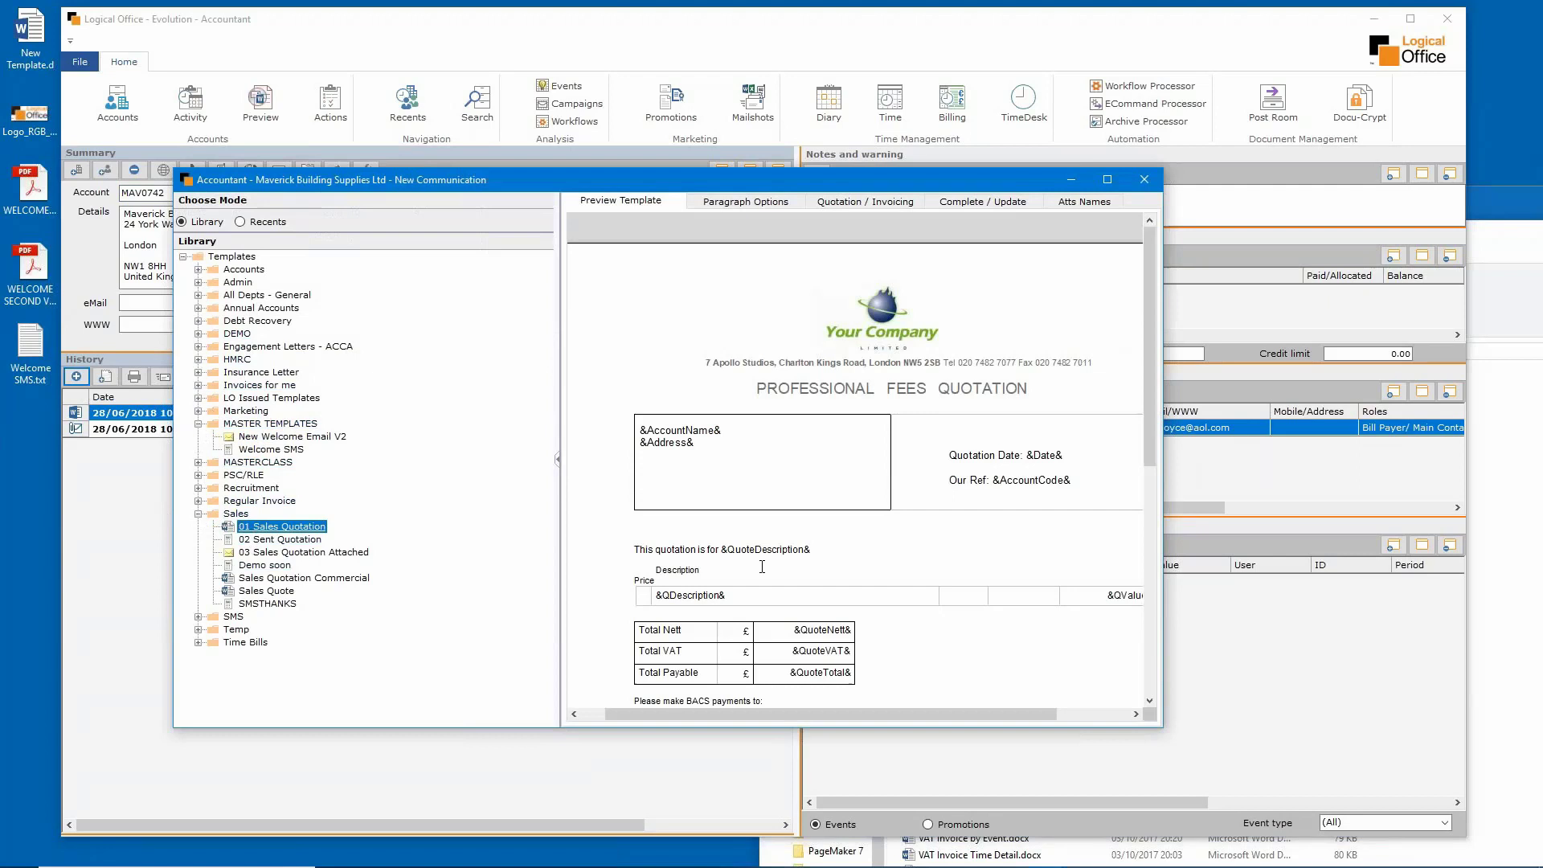
pyautogui.press('Down')
pyautogui.press('Down')
pyautogui.press('Down')
pyautogui.press('Down')
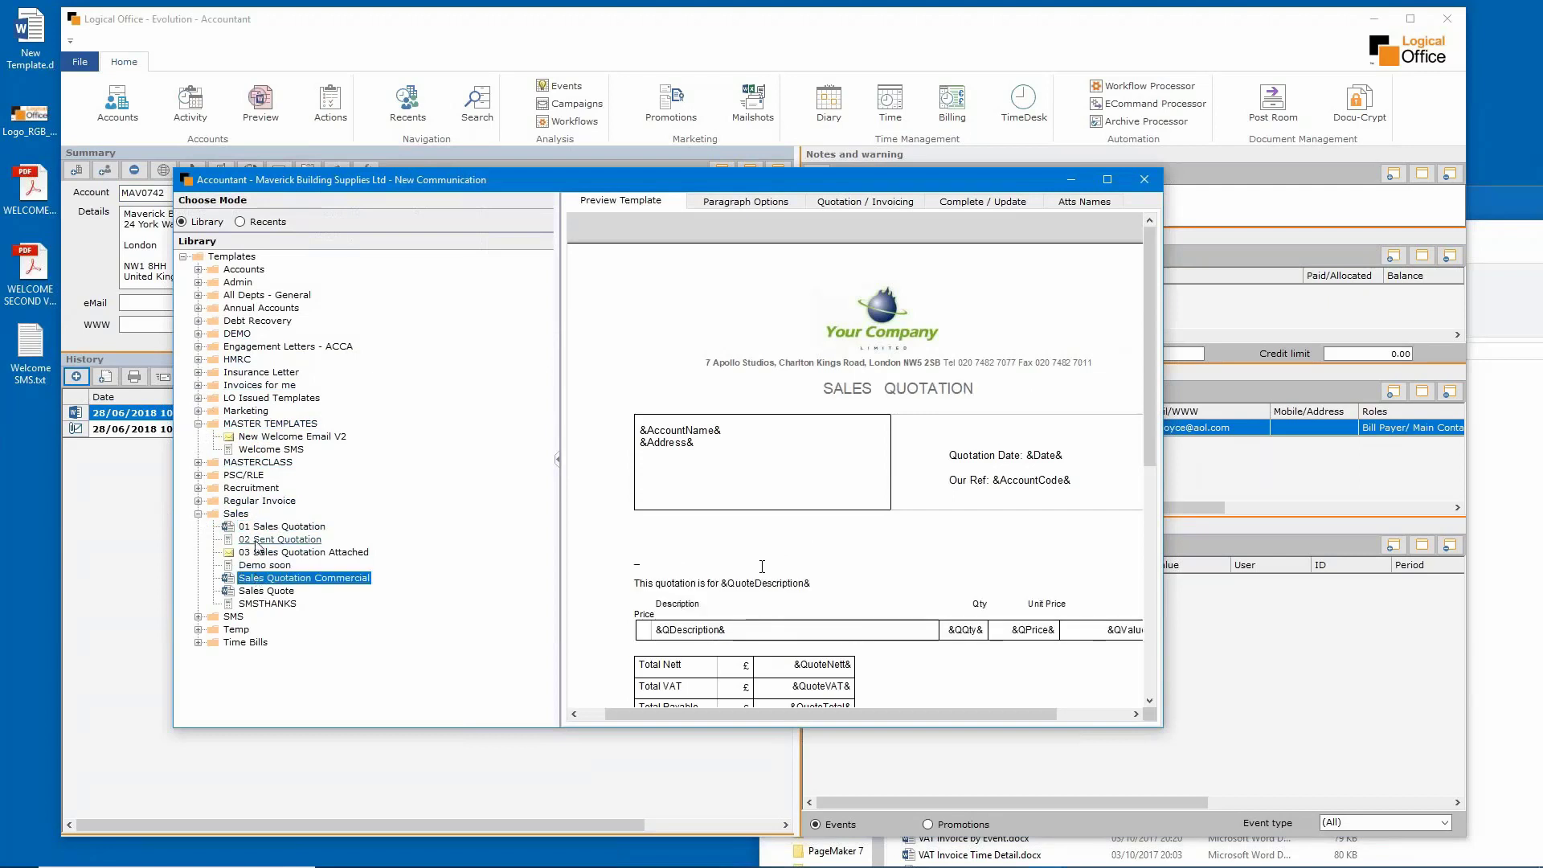
pyautogui.click(258, 528)
pyautogui.click(262, 576)
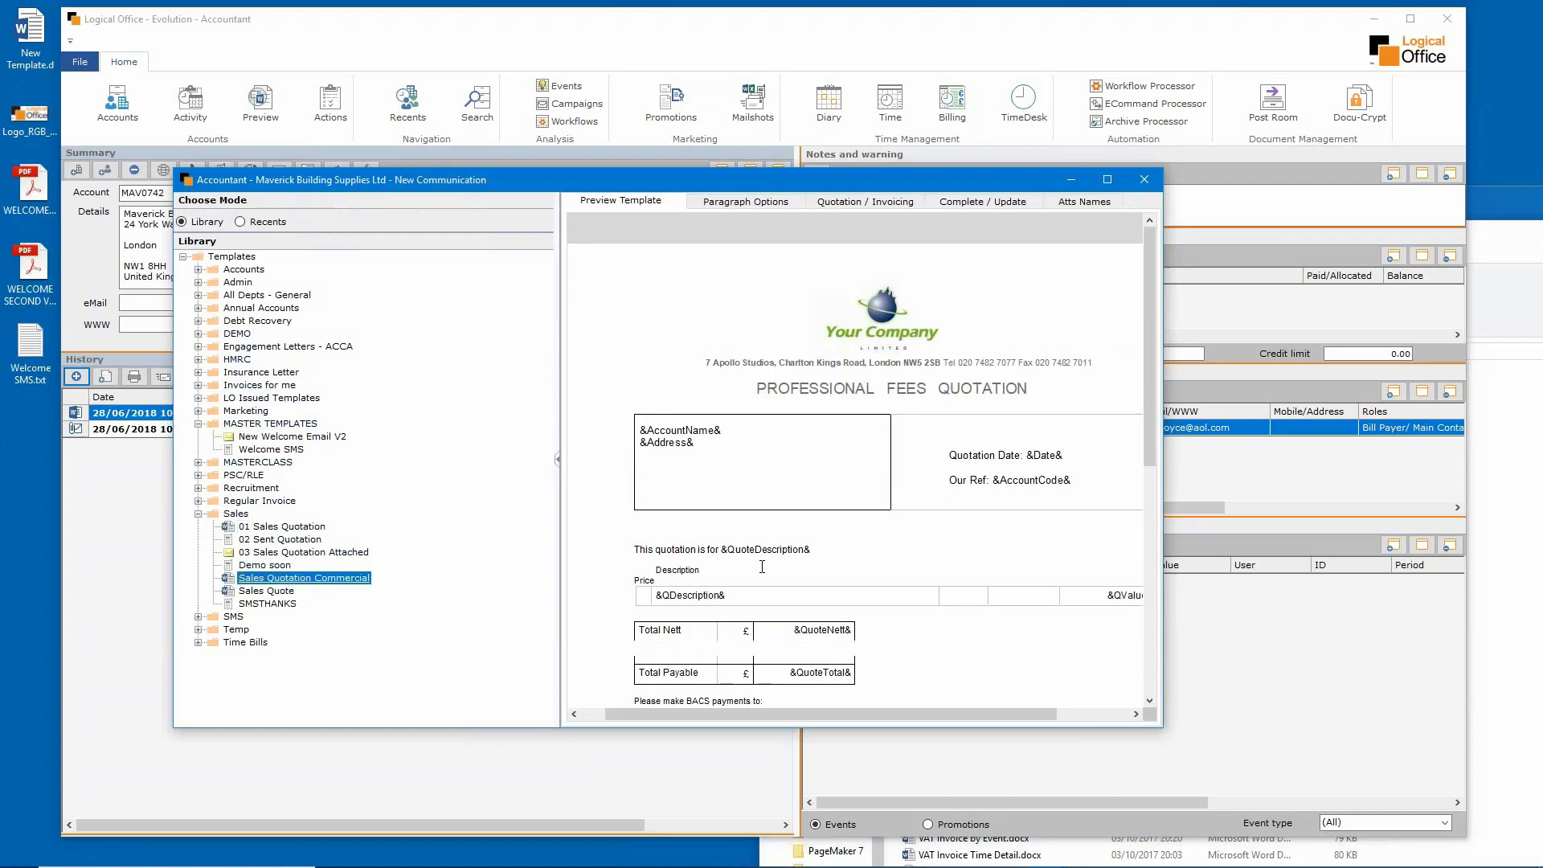
# - Start a quotation from the Sales Quotation Commercial template and add the monthly payroll preparation service as a line
pyautogui.doubleClick(761, 567)
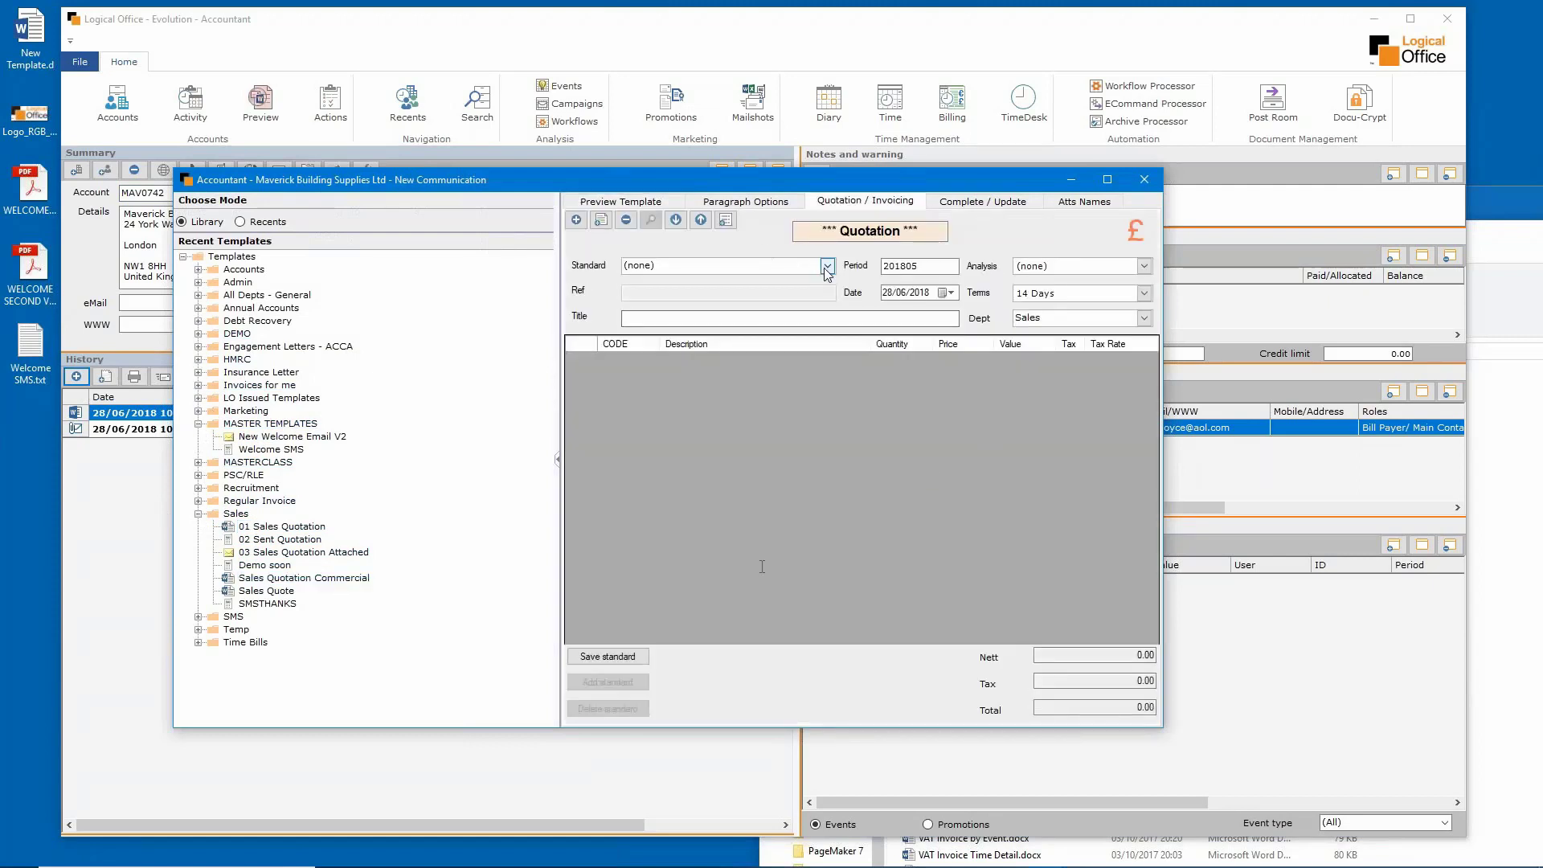
pyautogui.click(576, 220)
pyautogui.click(737, 341)
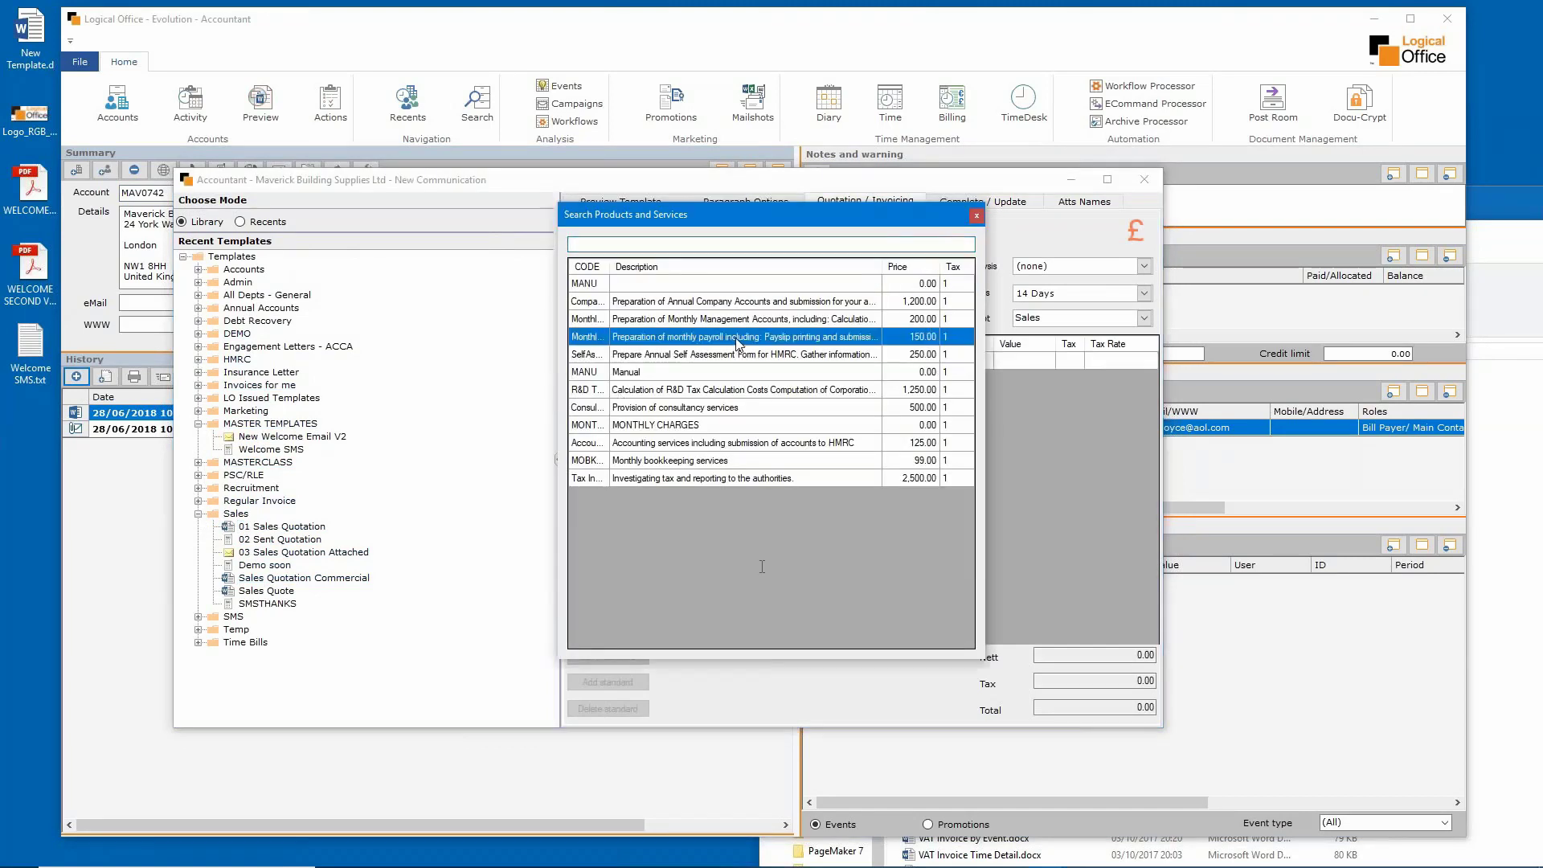
pyautogui.doubleClick(769, 340)
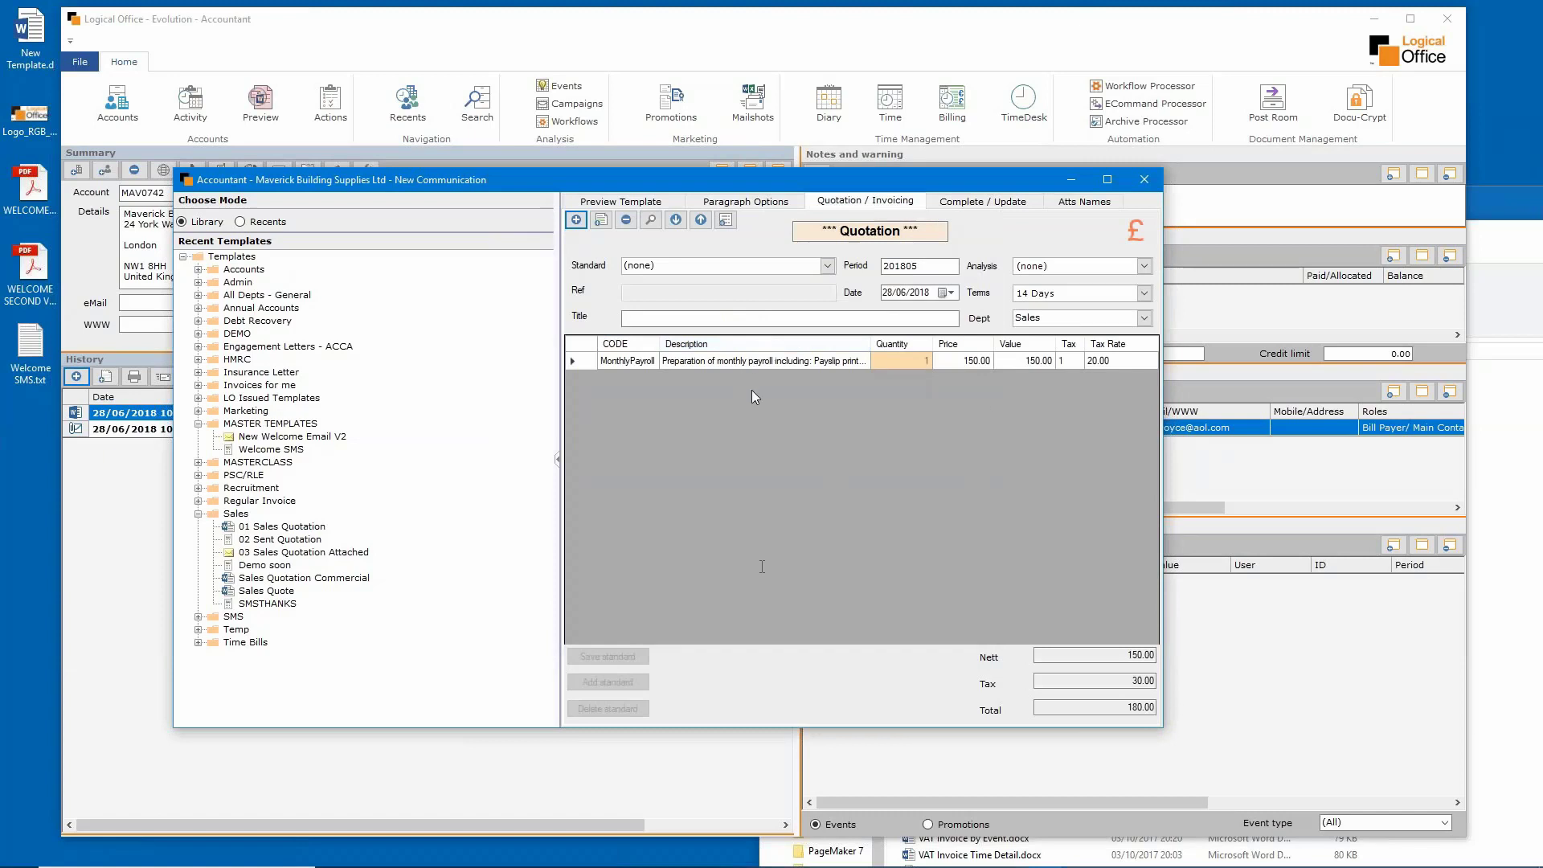
# - Generate the quotation using the Preparation of Self-Assessment standard, then check the resulting Word document and close it
pyautogui.click(658, 321)
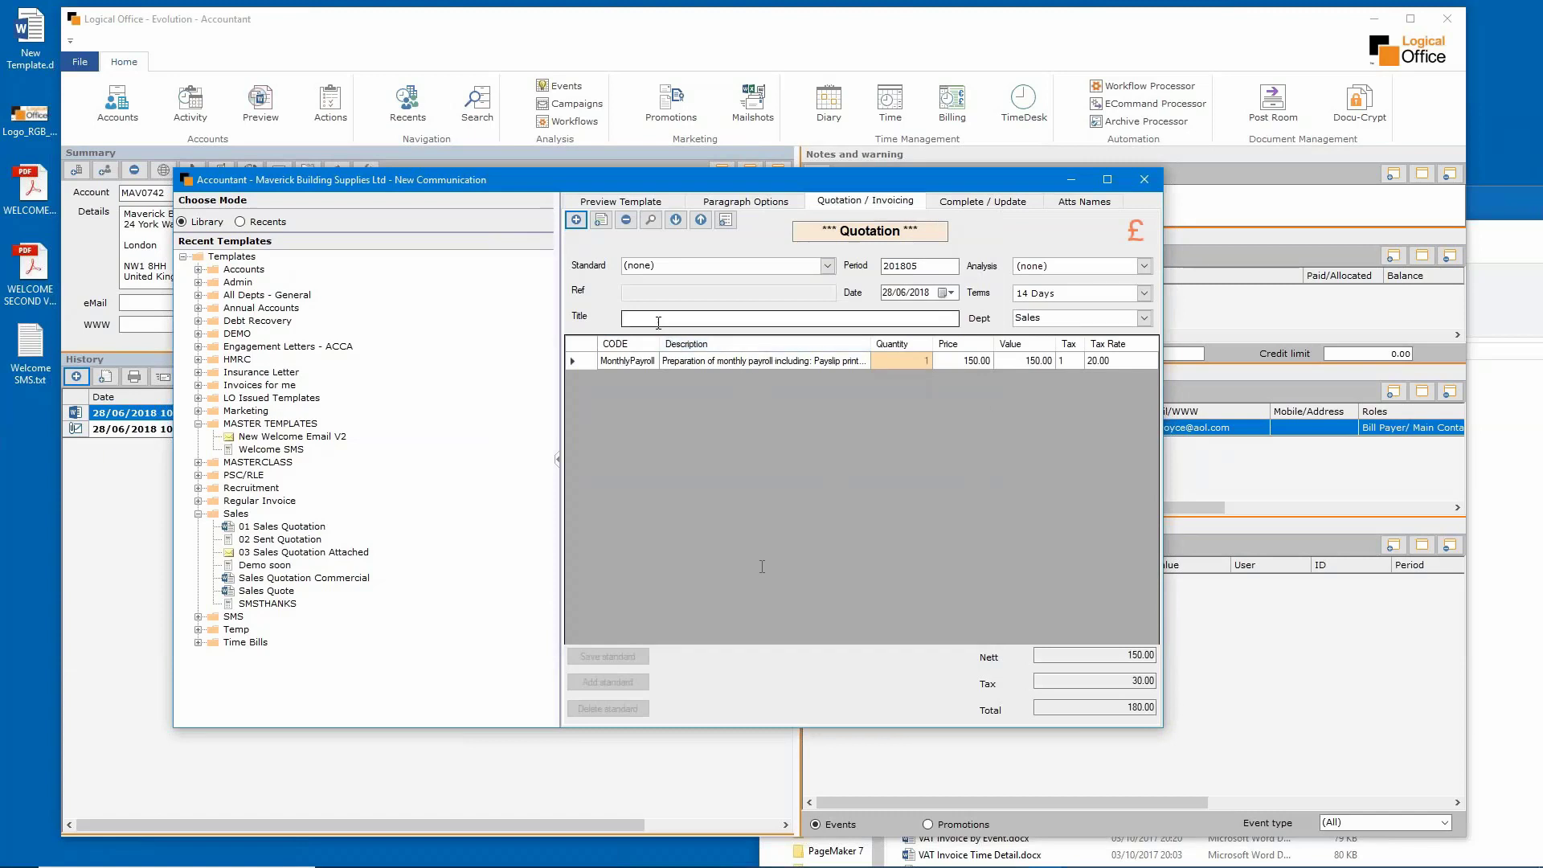
pyautogui.click(827, 265)
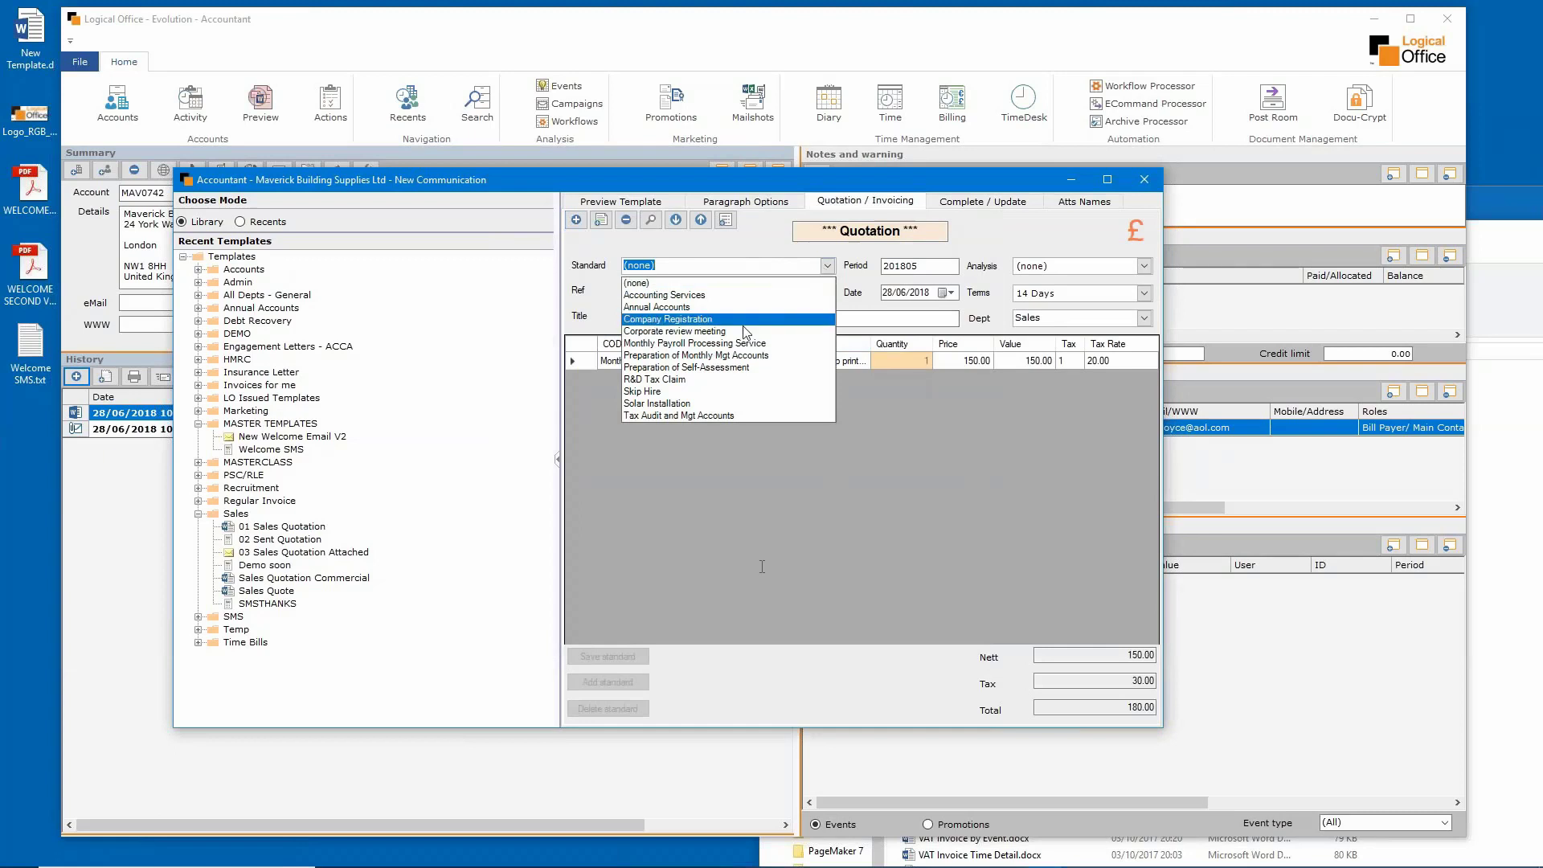
pyautogui.click(726, 368)
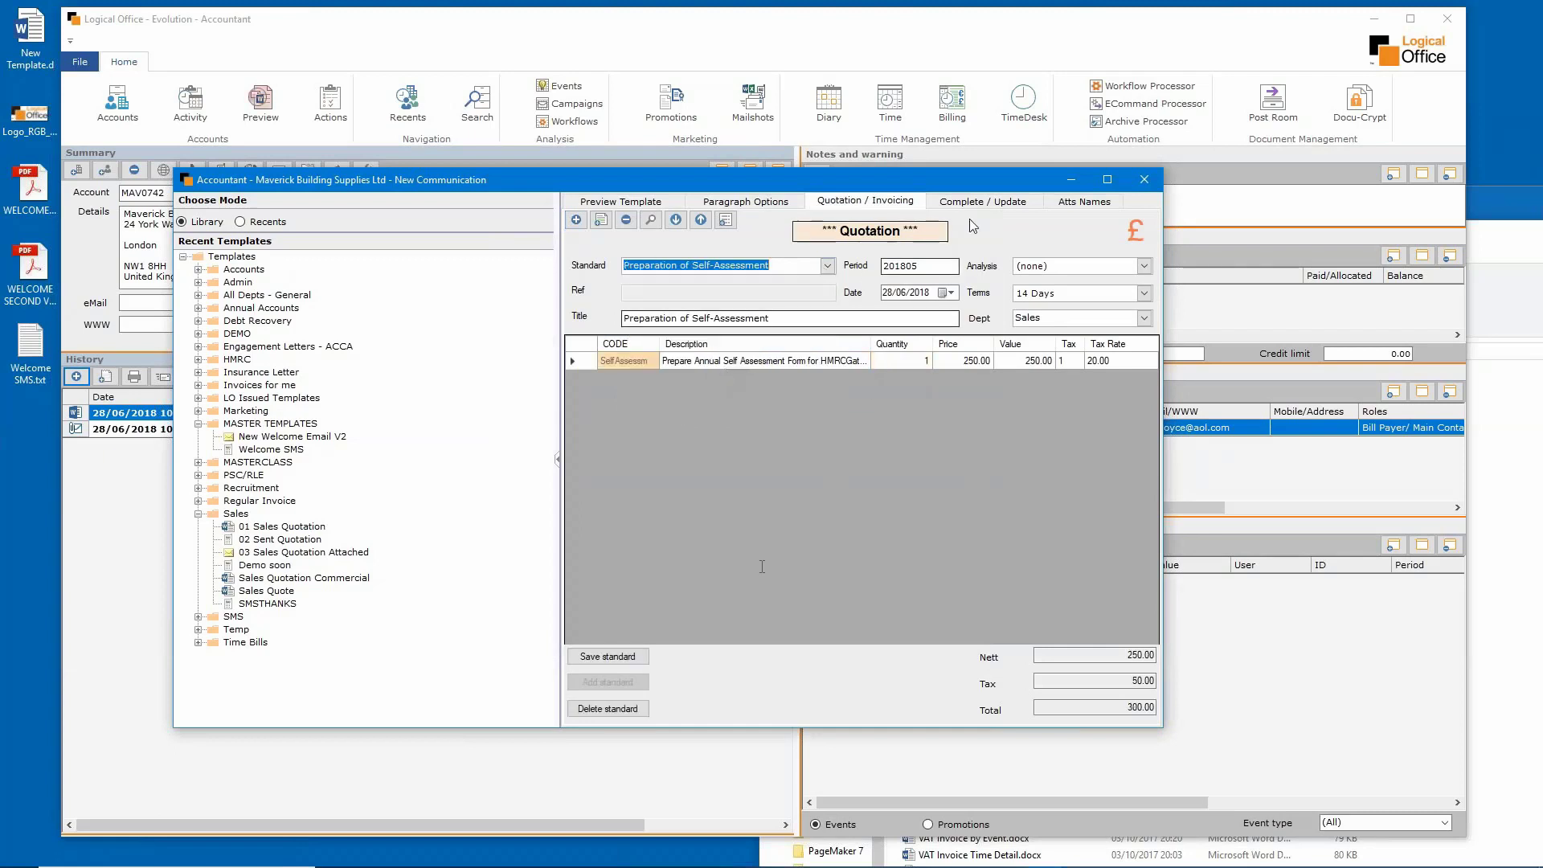
pyautogui.click(994, 203)
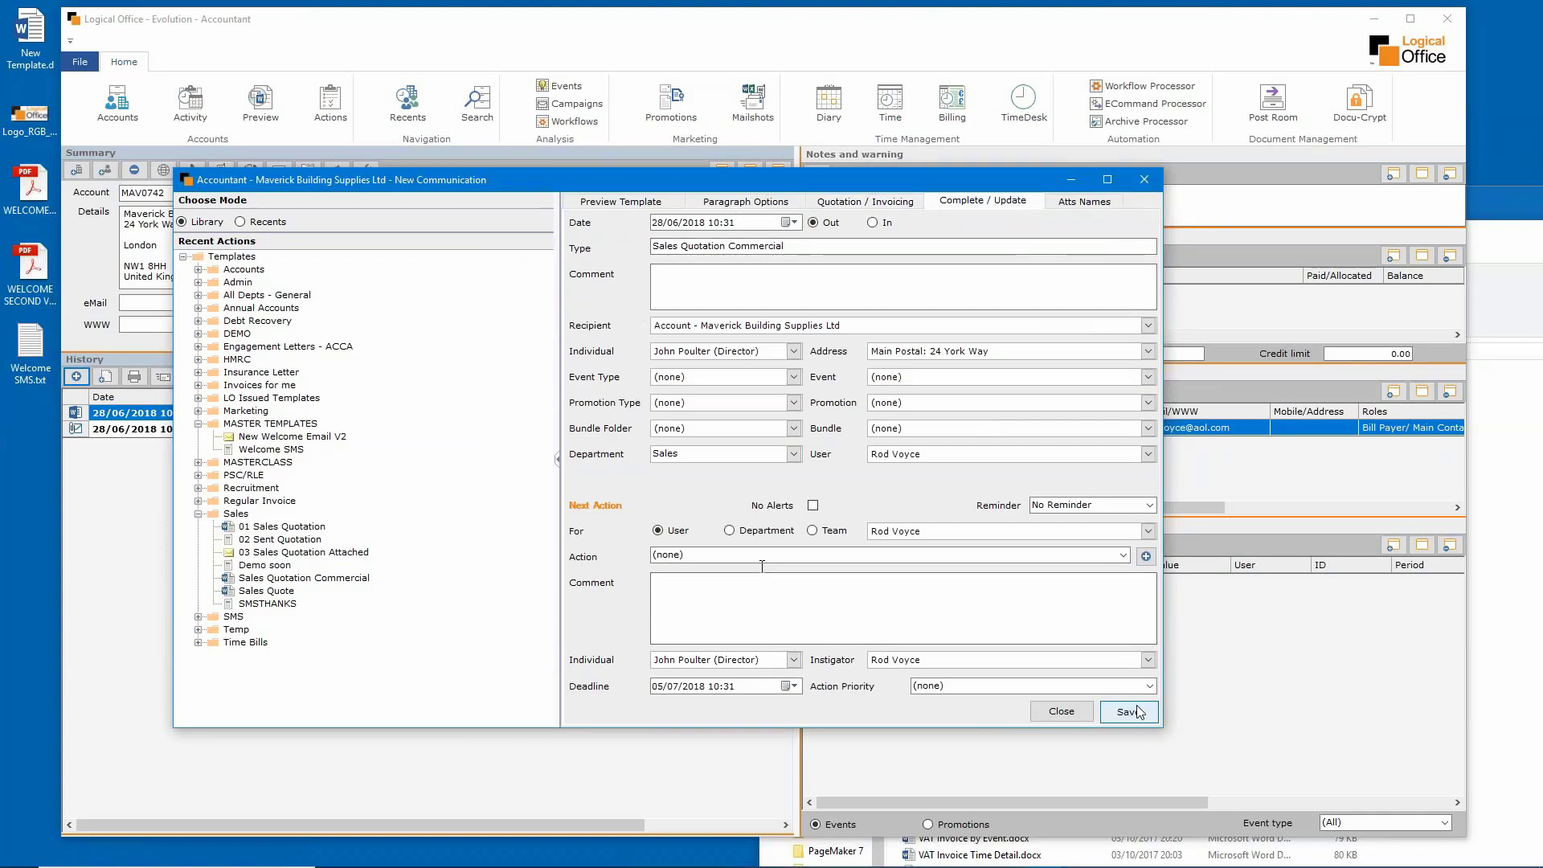
pyautogui.click(1127, 712)
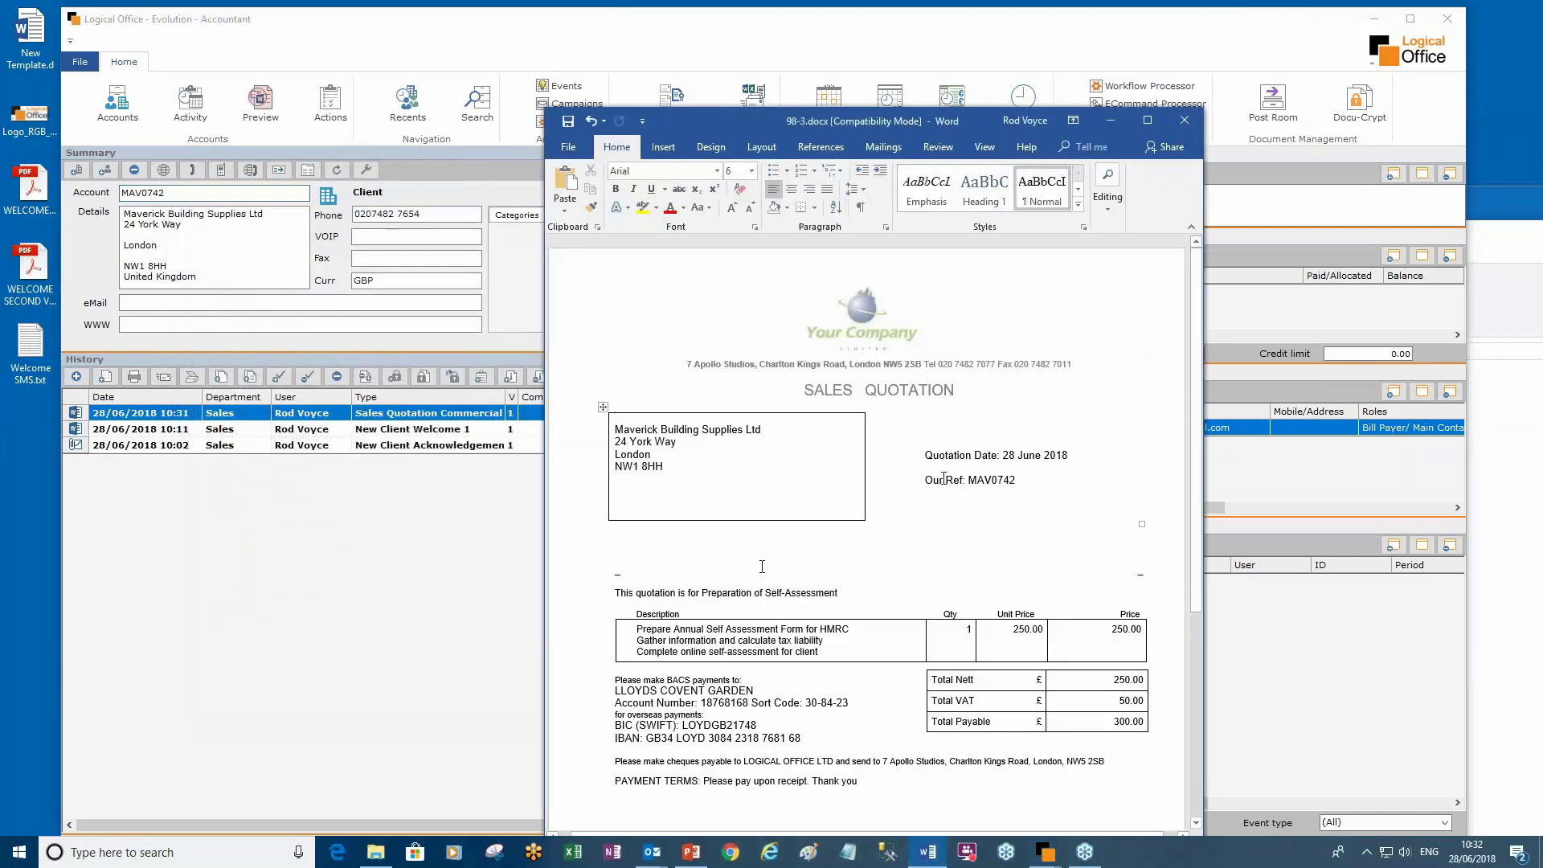
pyautogui.scroll(-2, 762, 567)
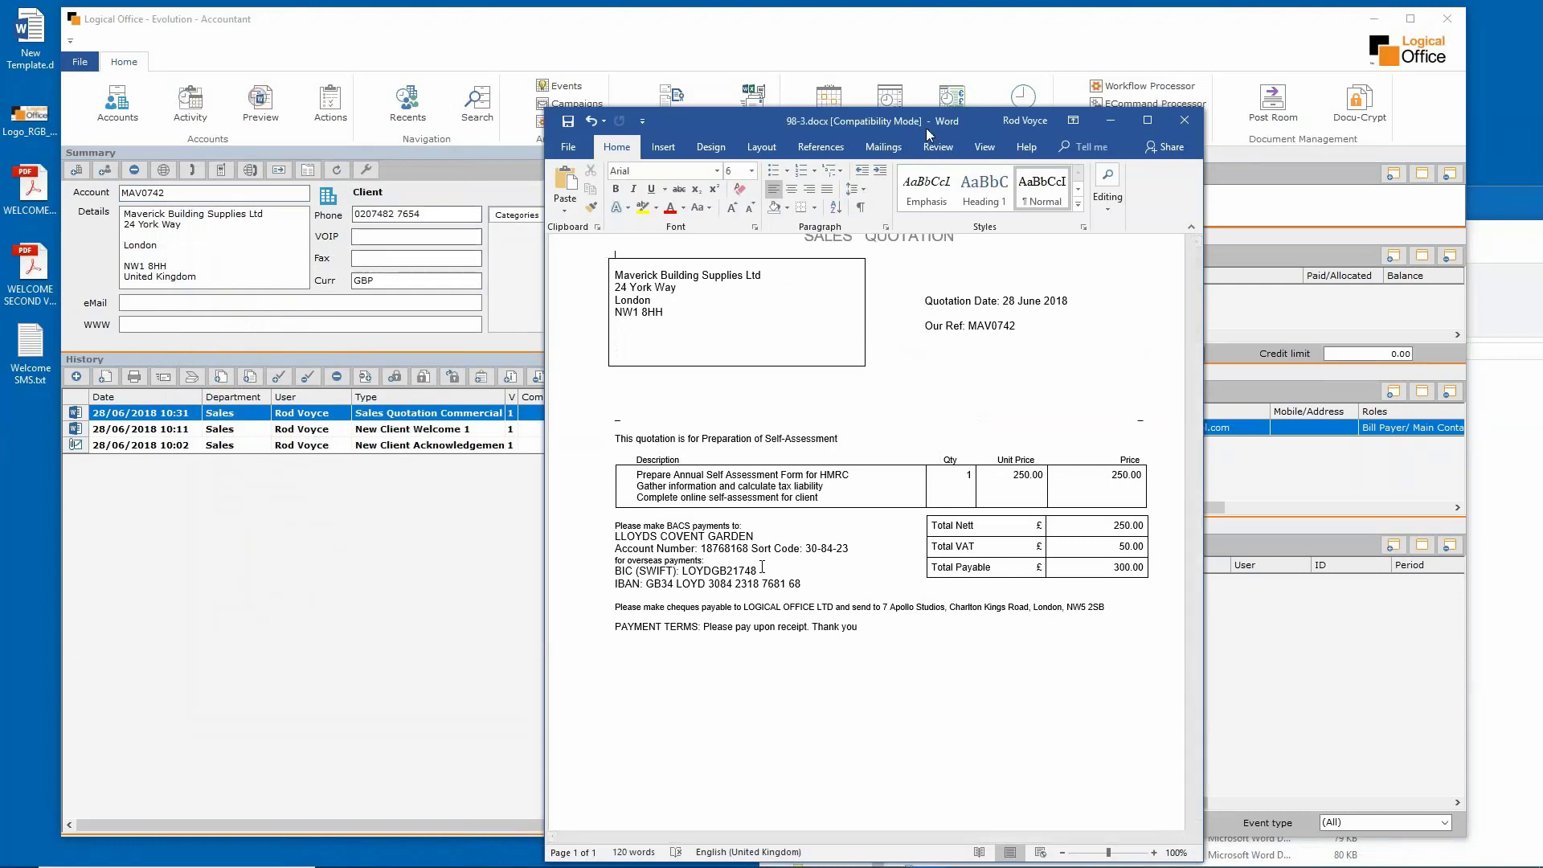
pyautogui.click(1194, 125)
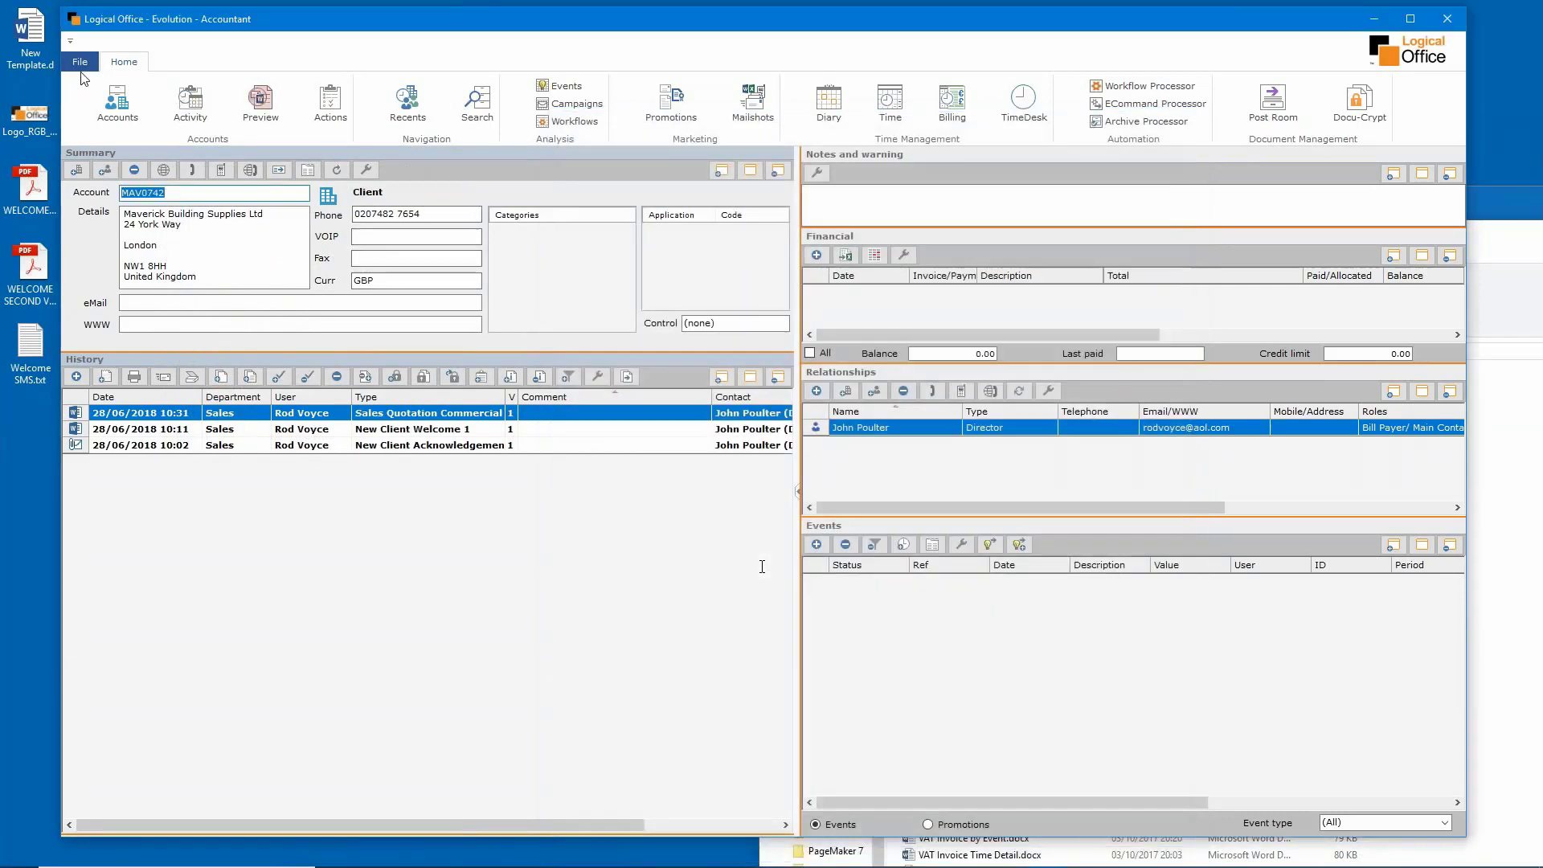
# - Reopen the template library and review the event type and account/third party choices for Sales Quotation Commercial in the Sales folder
pyautogui.click(81, 63)
pyautogui.moveTo(107, 121)
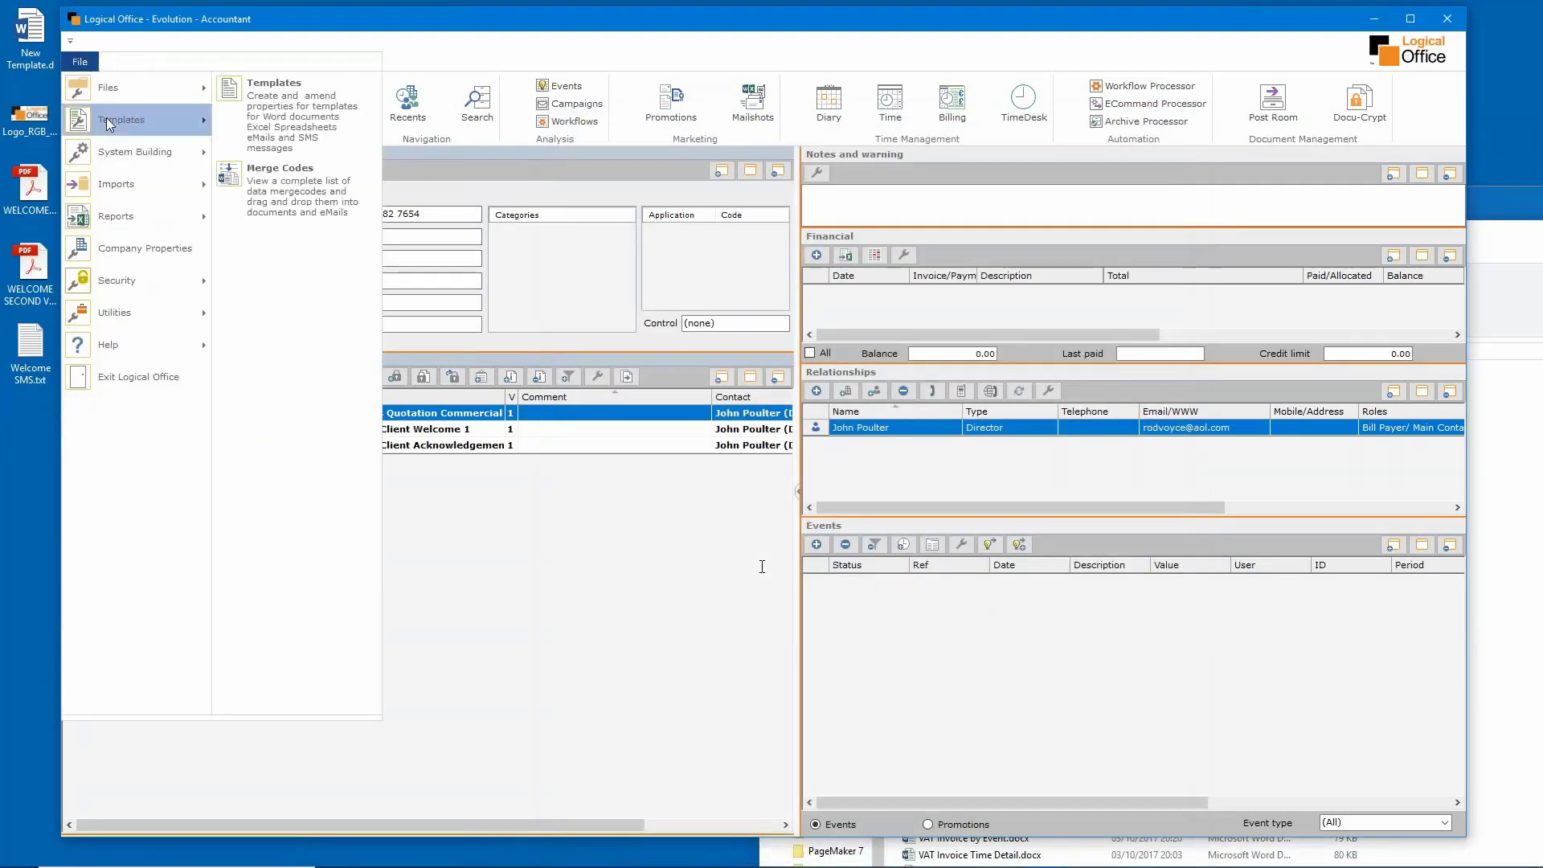
pyautogui.click(281, 117)
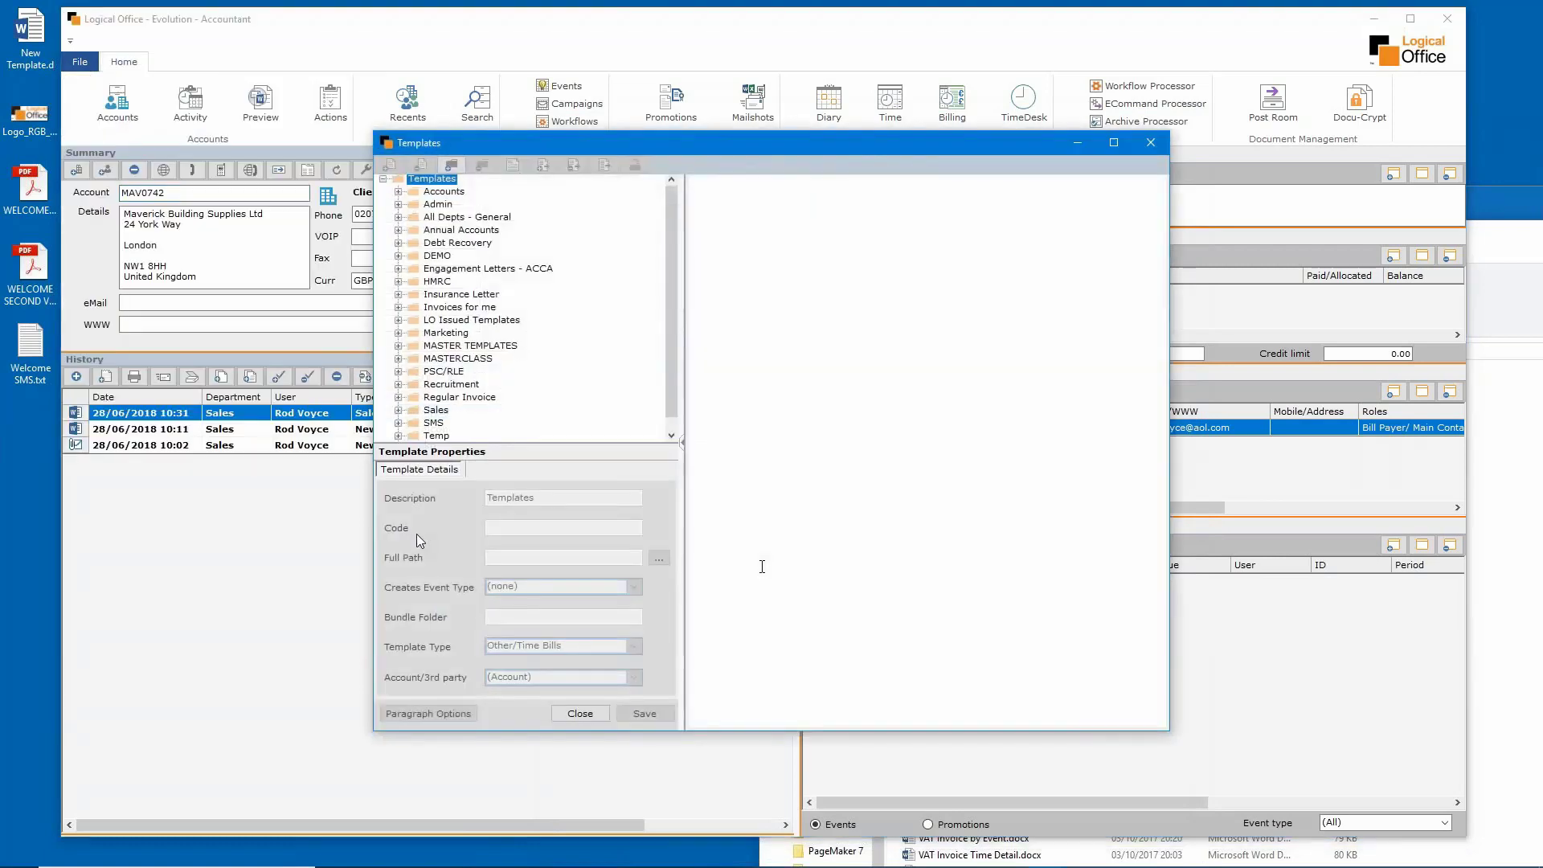
pyautogui.click(403, 414)
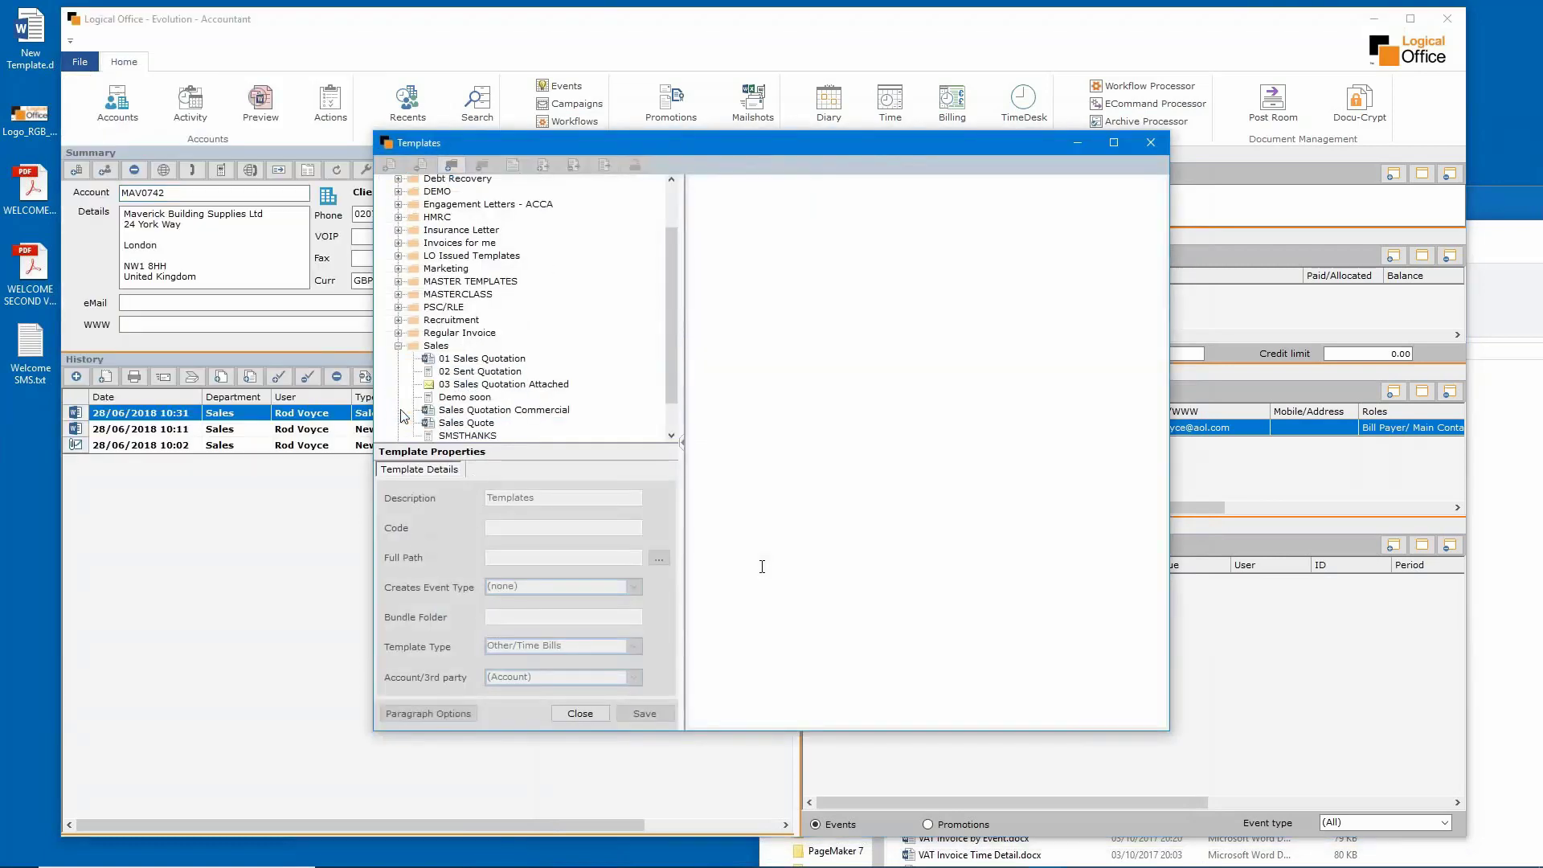
pyautogui.click(472, 410)
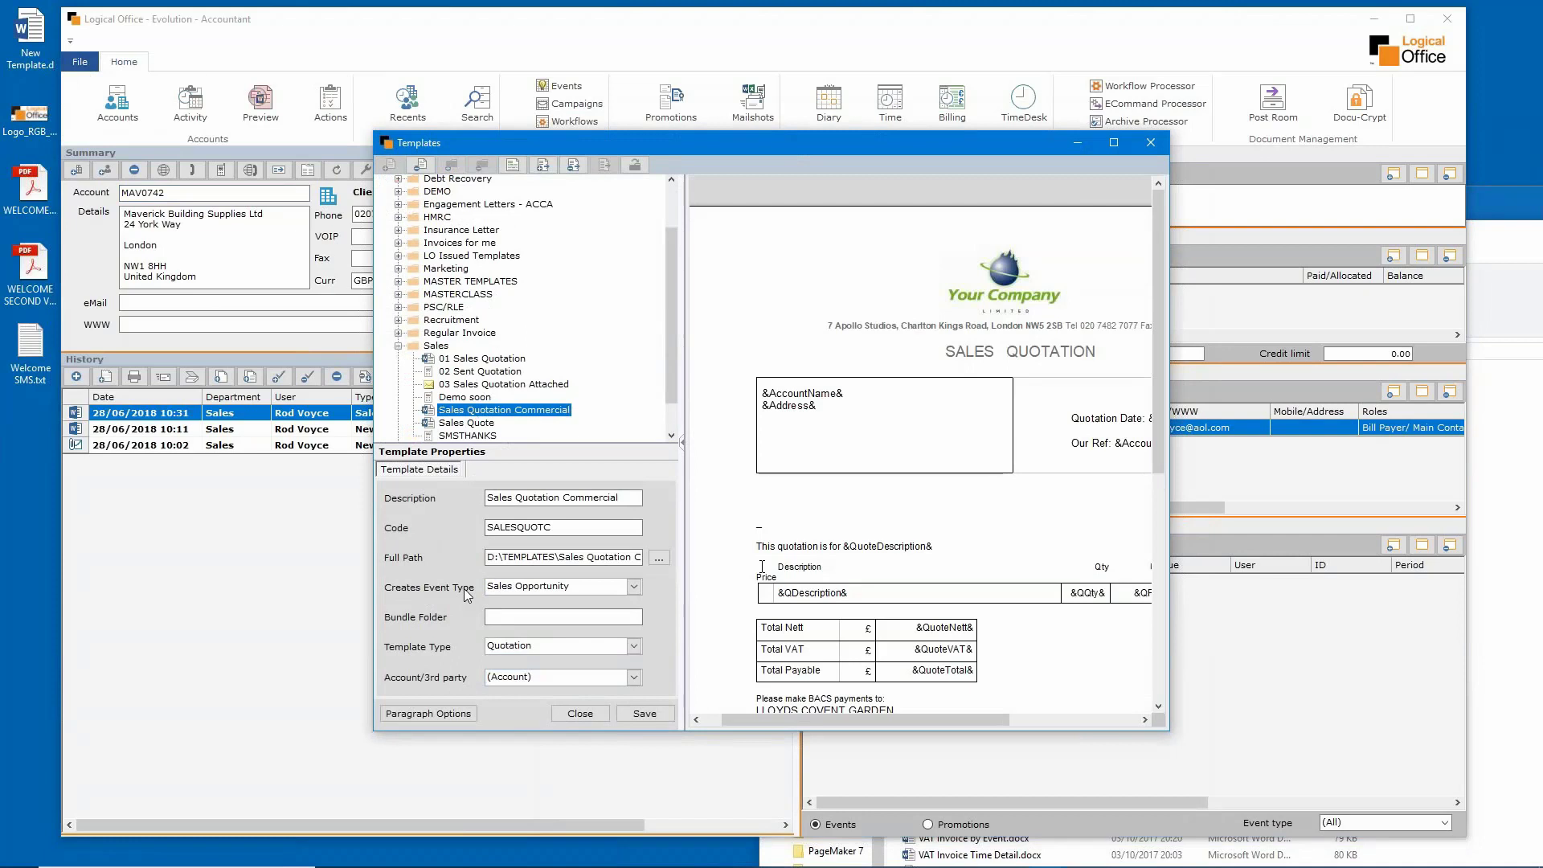
pyautogui.click(634, 586)
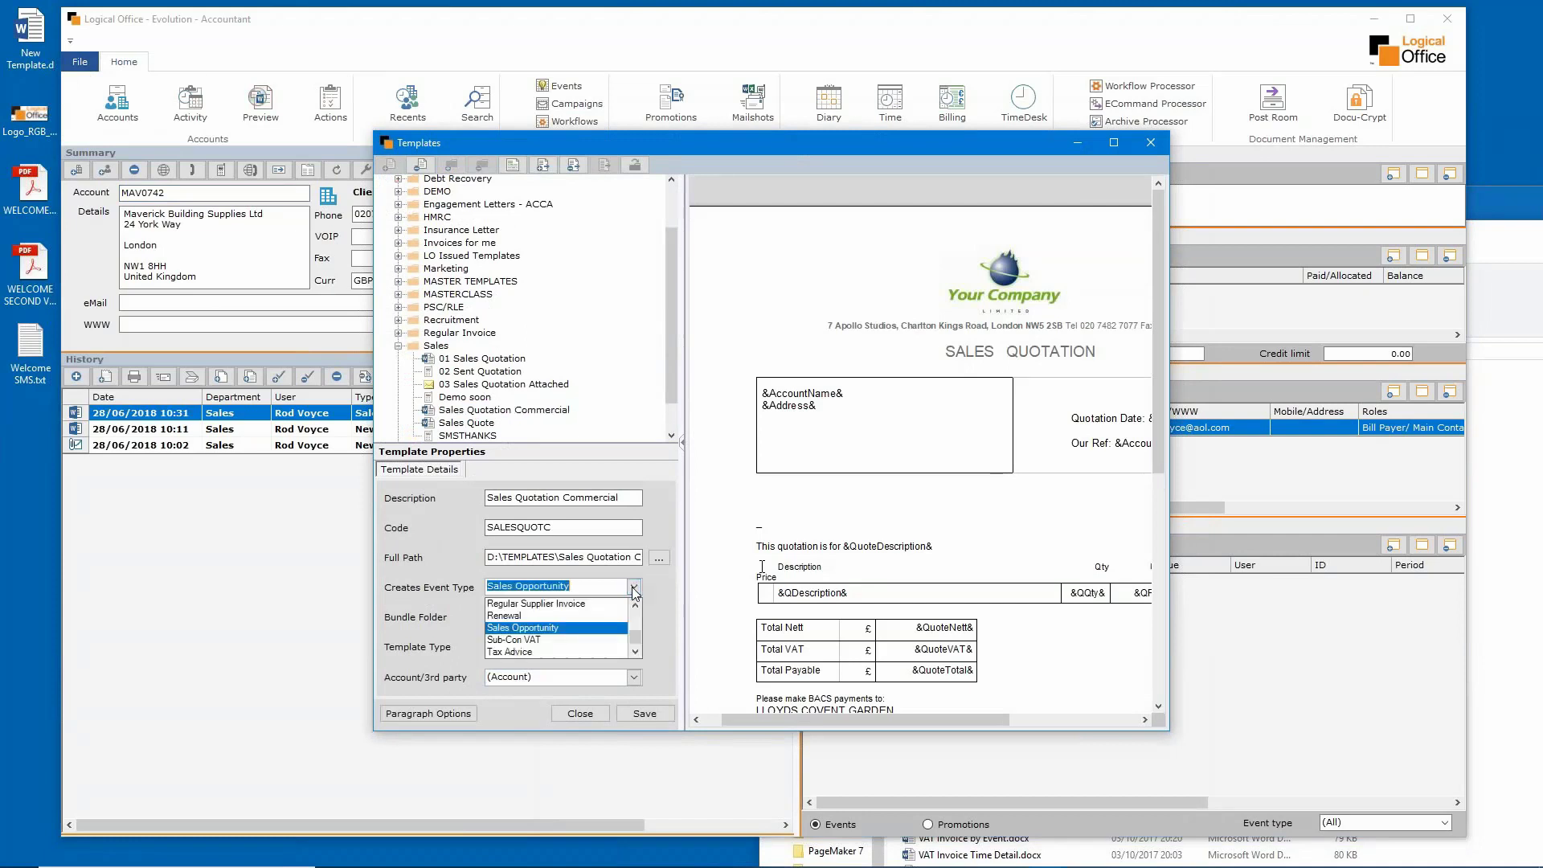
pyautogui.click(603, 625)
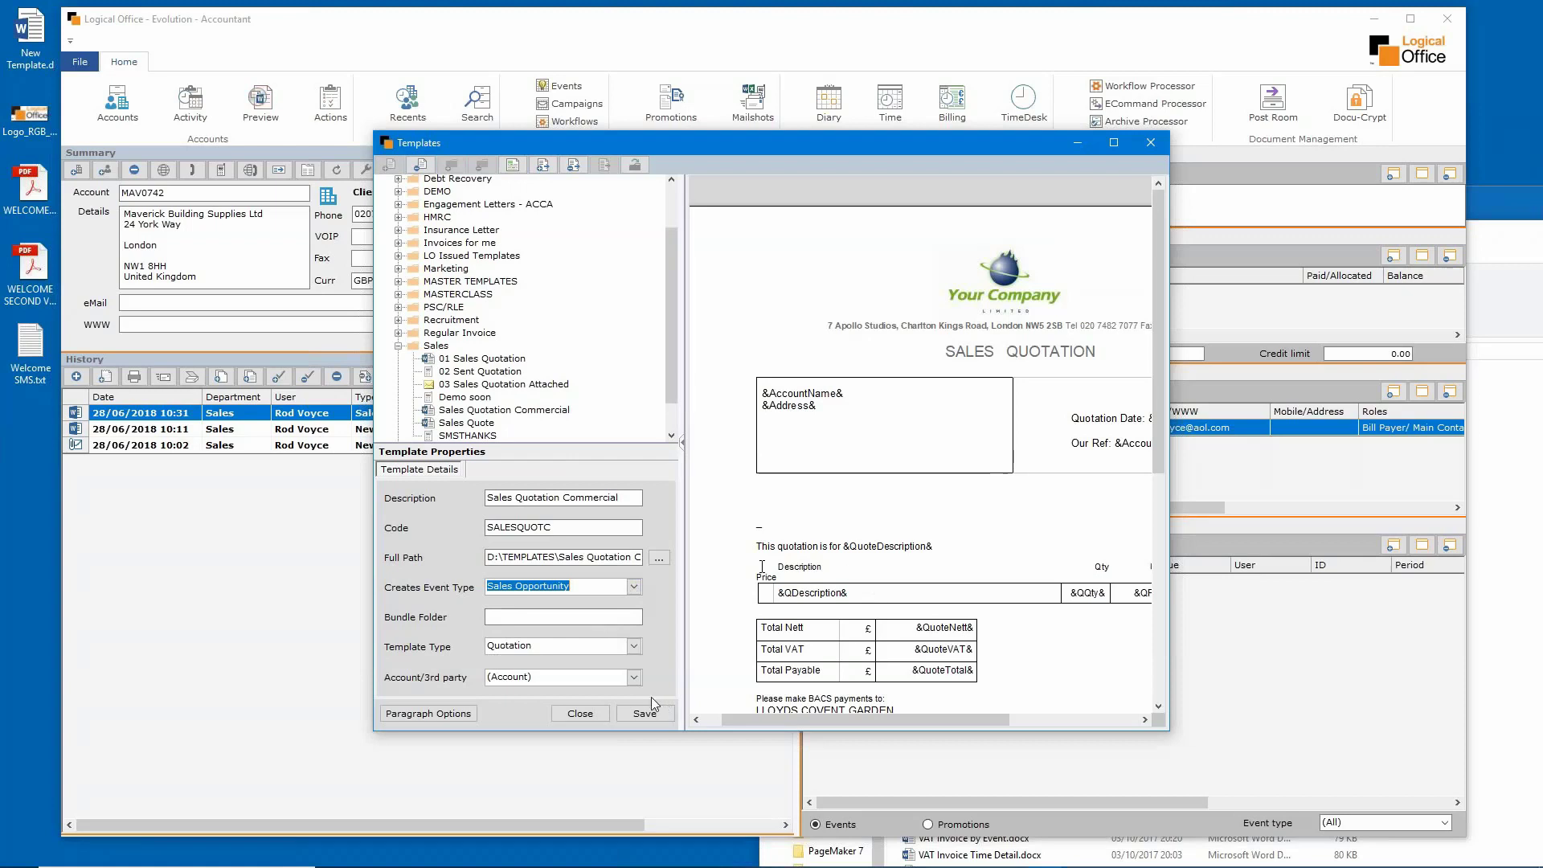
pyautogui.click(633, 678)
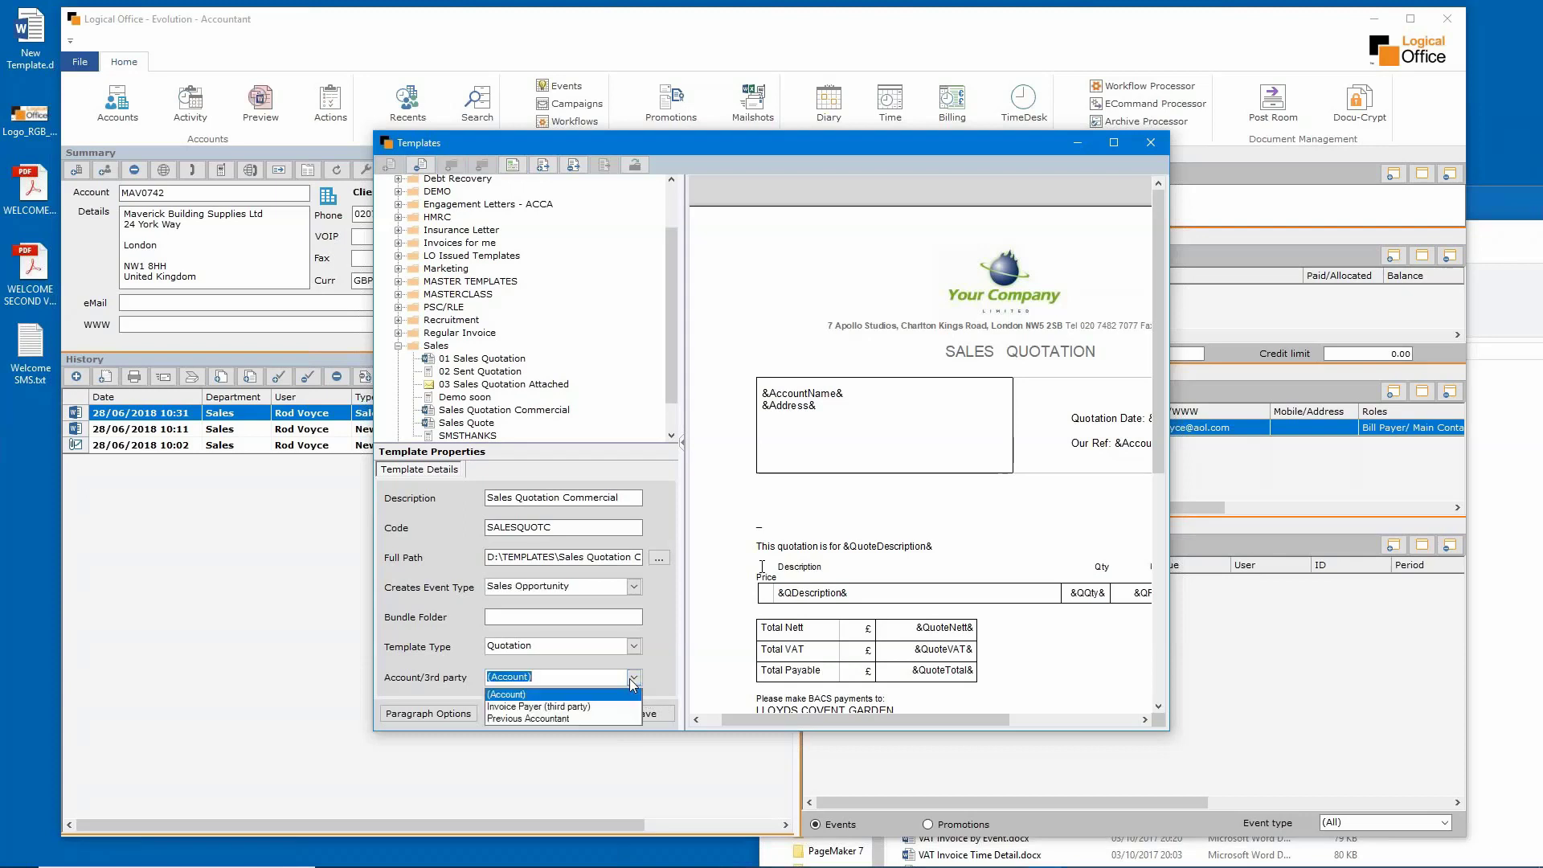
pyautogui.click(538, 696)
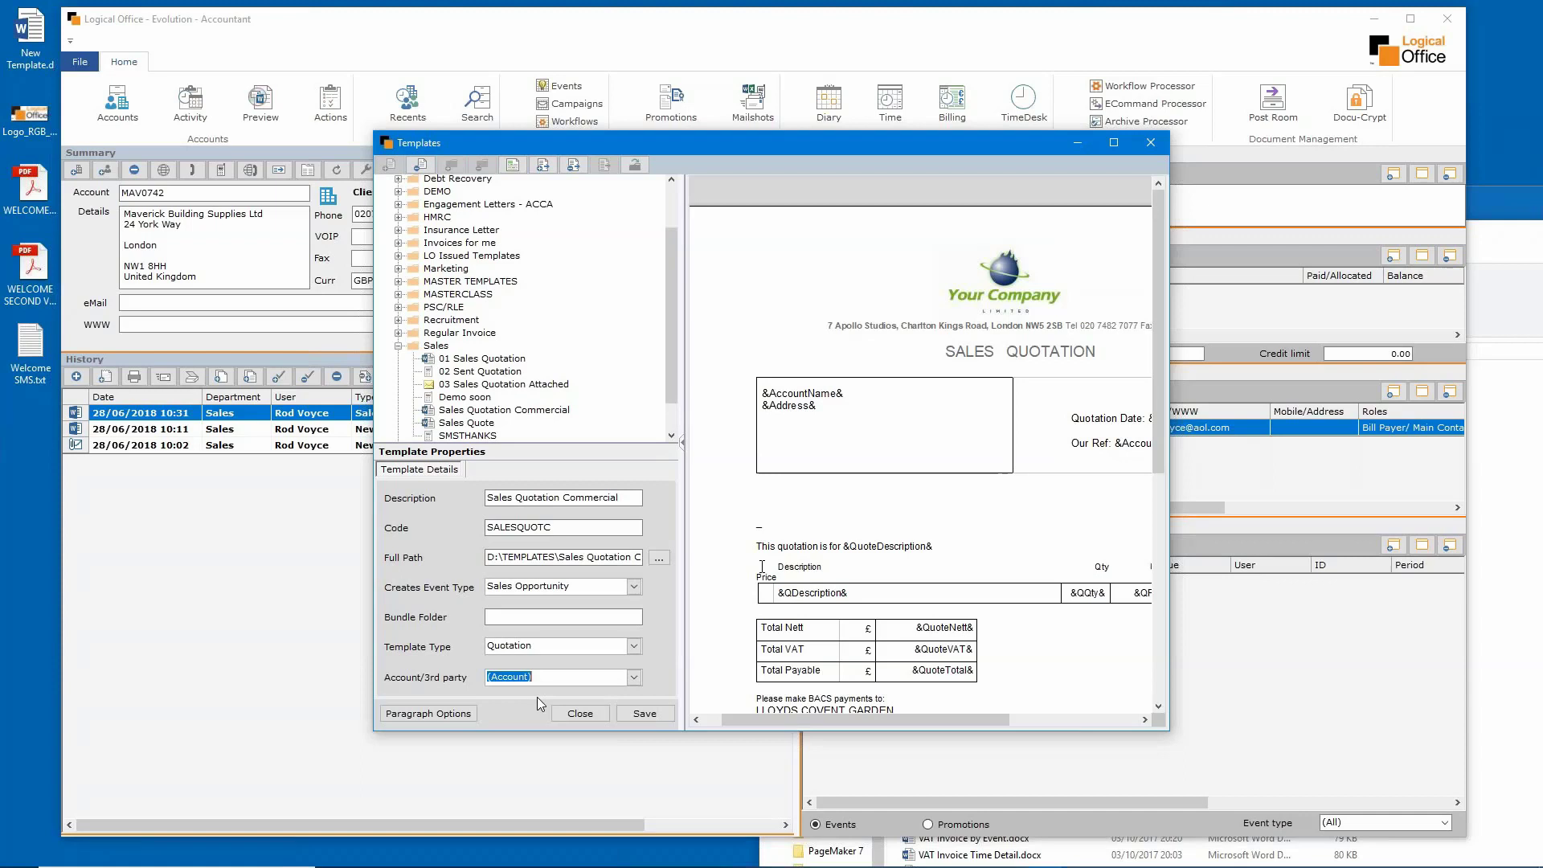
# - Open the paragraph options of the 07 Ltd Co LLP Engagement Letter template in the Admin folder
pyautogui.click(672, 196)
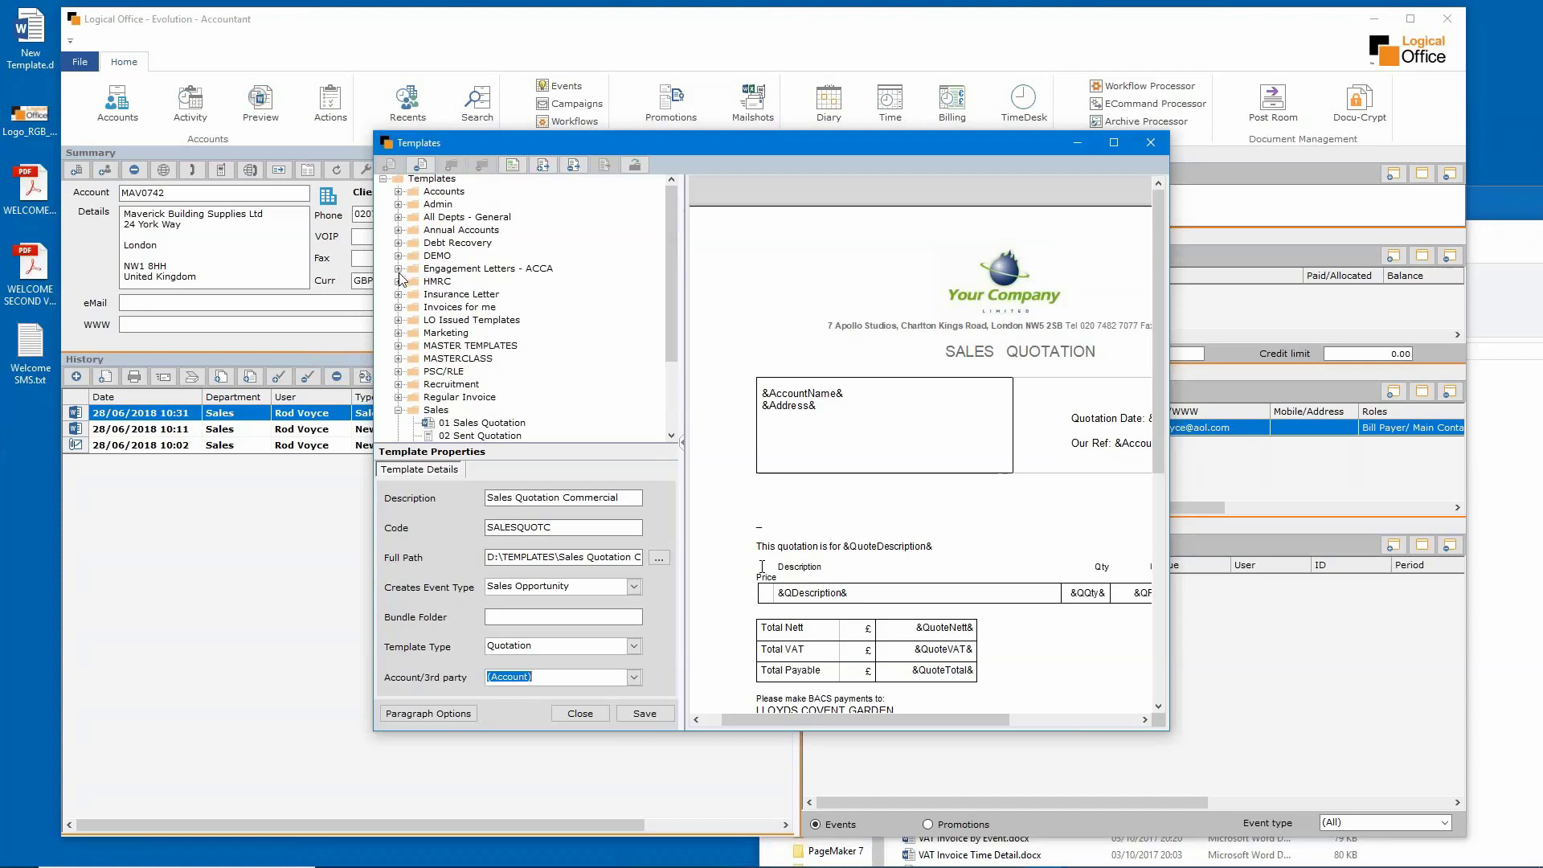
pyautogui.click(398, 206)
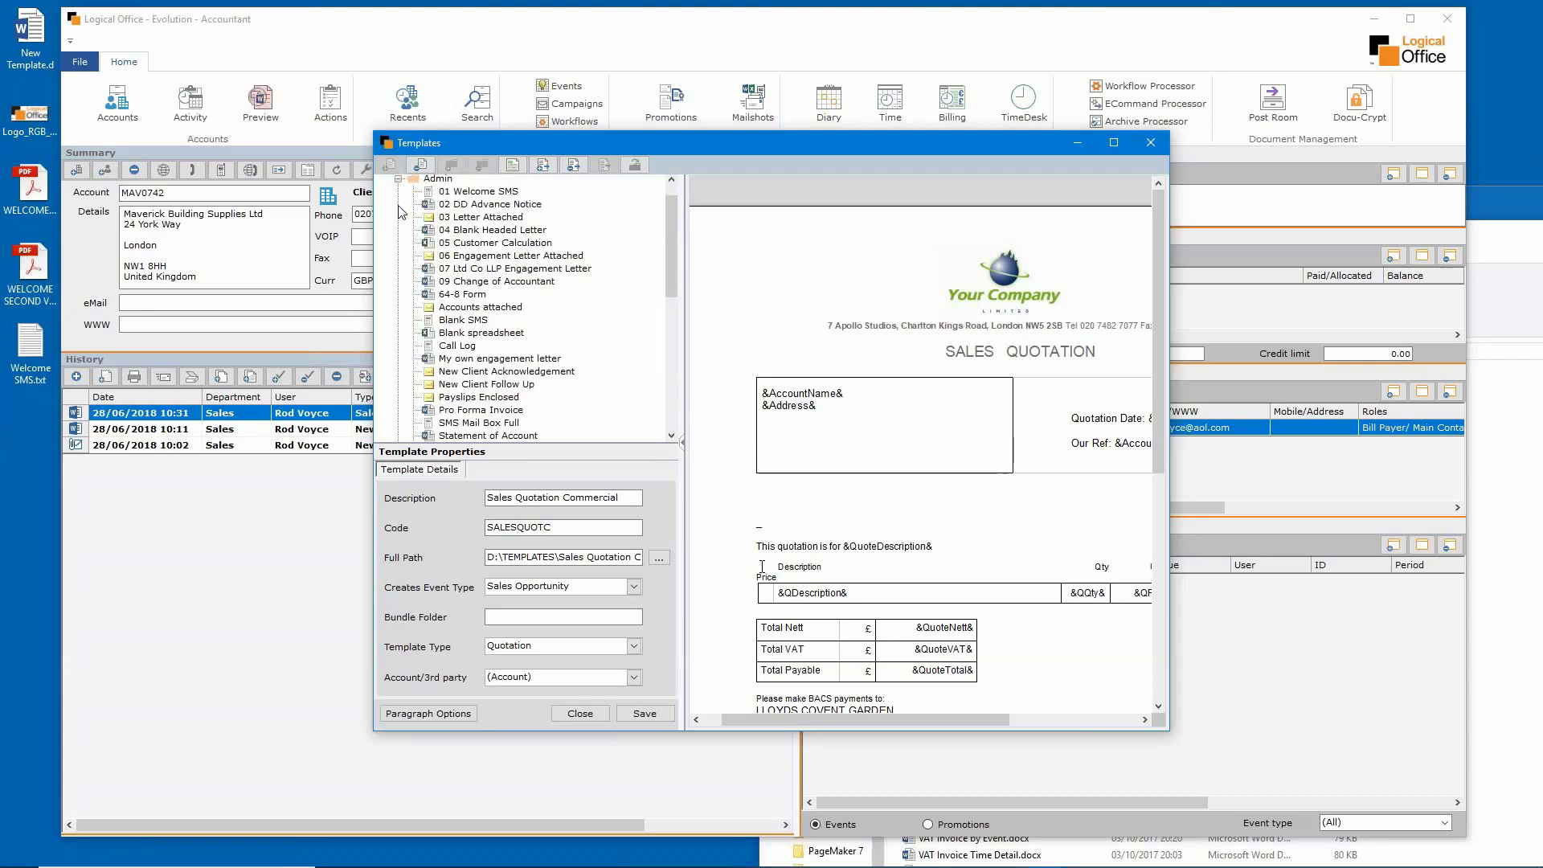
pyautogui.click(477, 270)
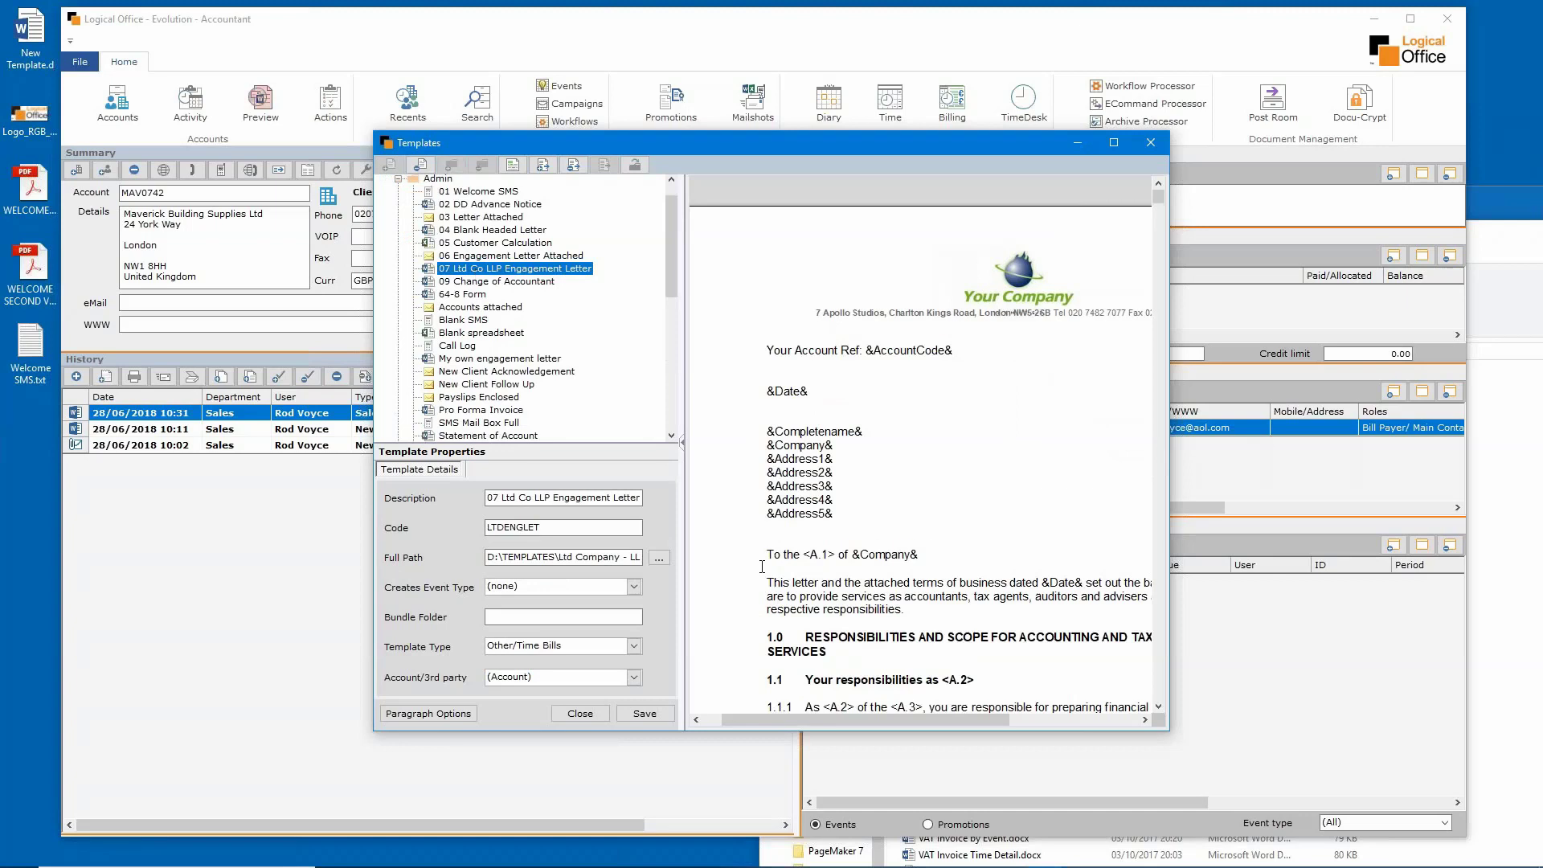
pyautogui.click(429, 714)
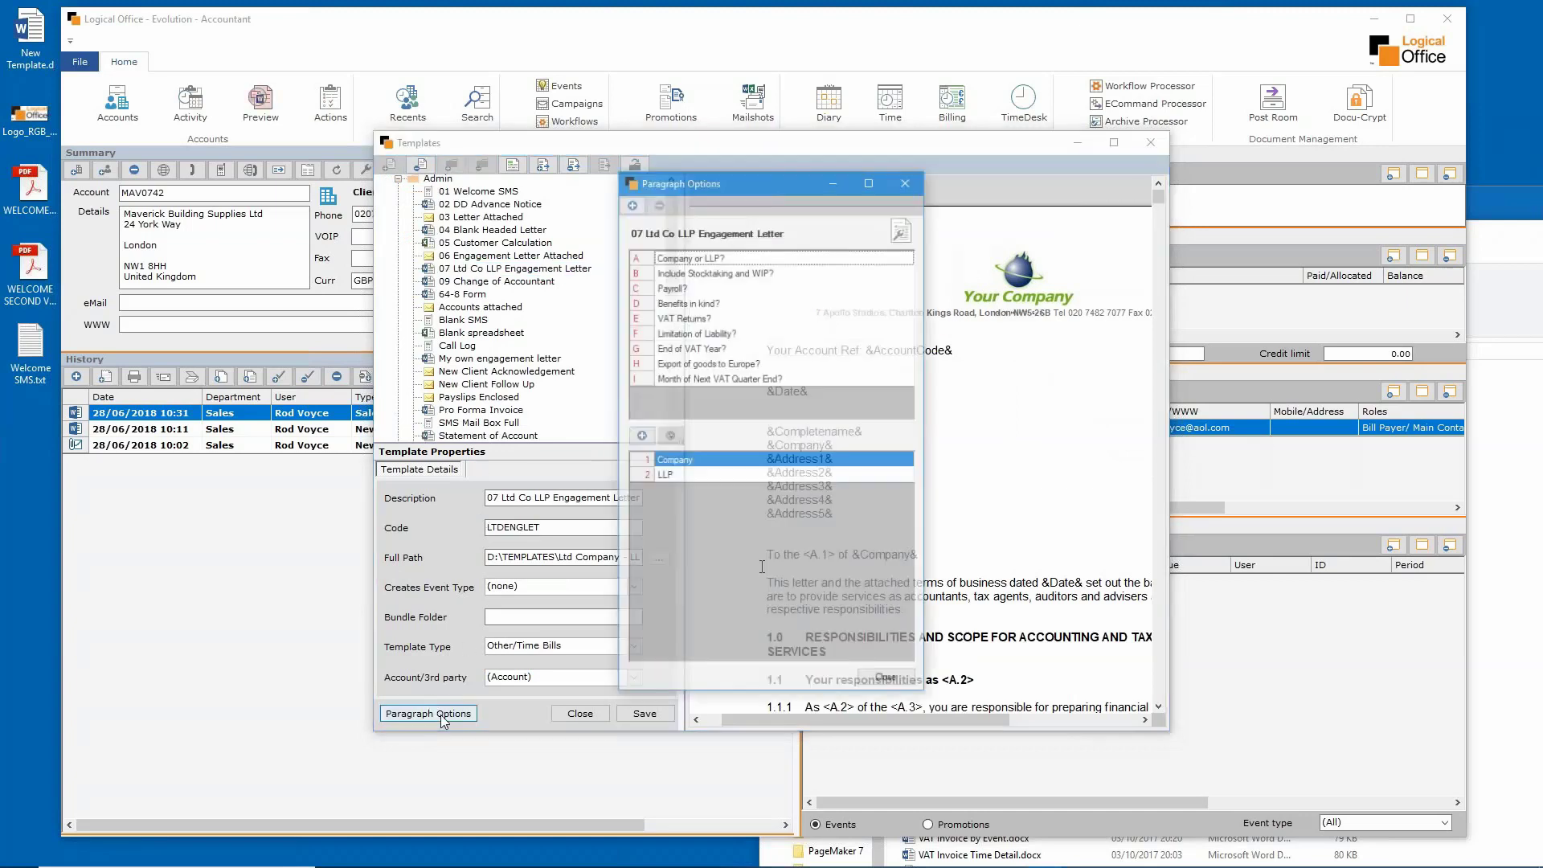
# - Review the answer choices for the engagement letter's questions from stocktaking to export of goods to Europe, then close the options and the library
pyautogui.click(773, 271)
pyautogui.click(694, 287)
pyautogui.click(687, 304)
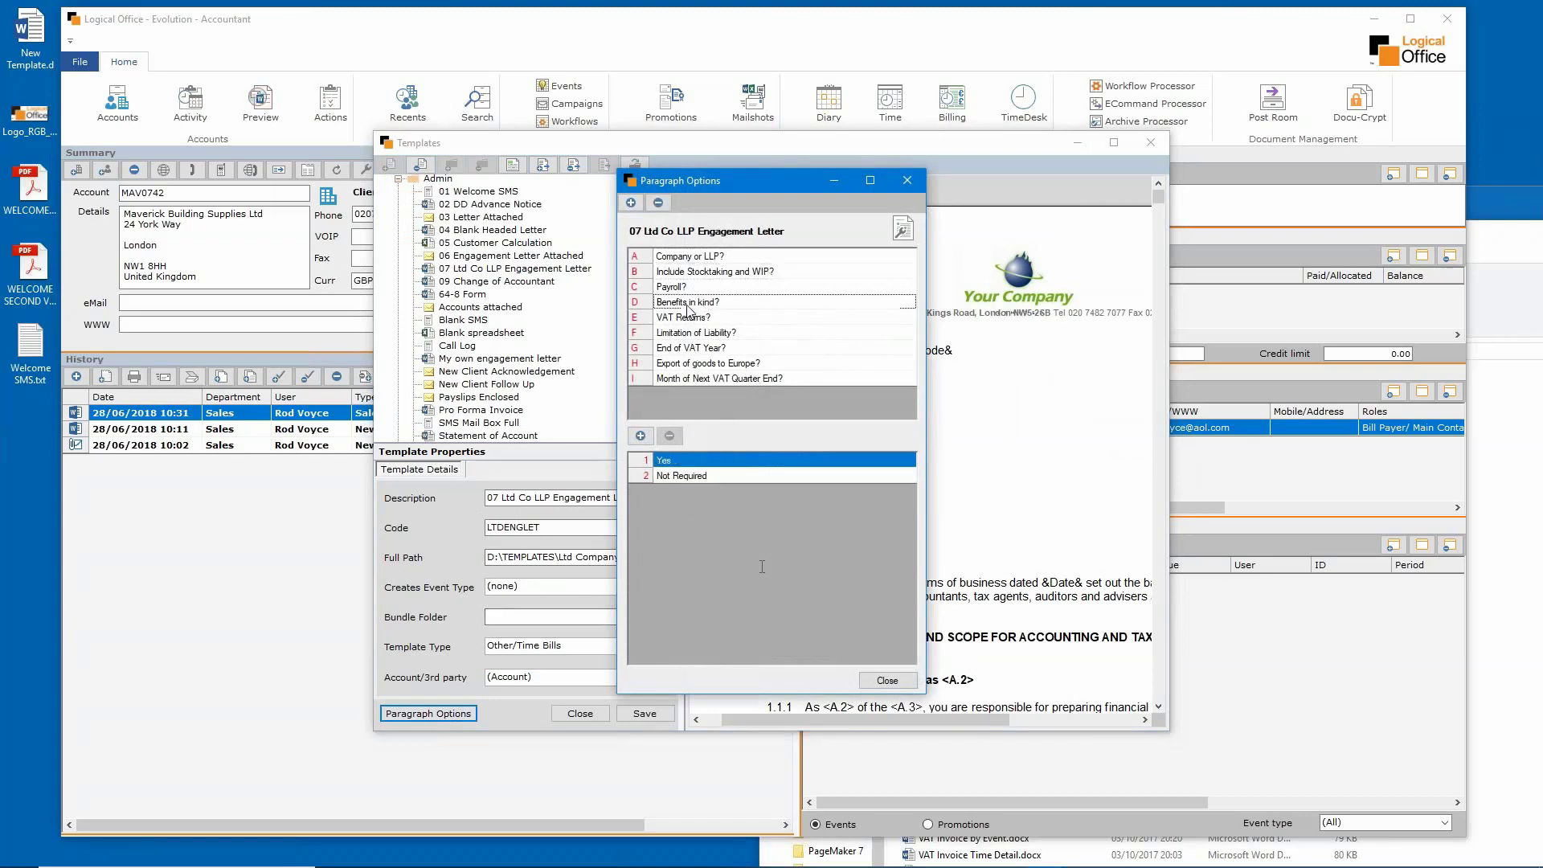
pyautogui.click(692, 319)
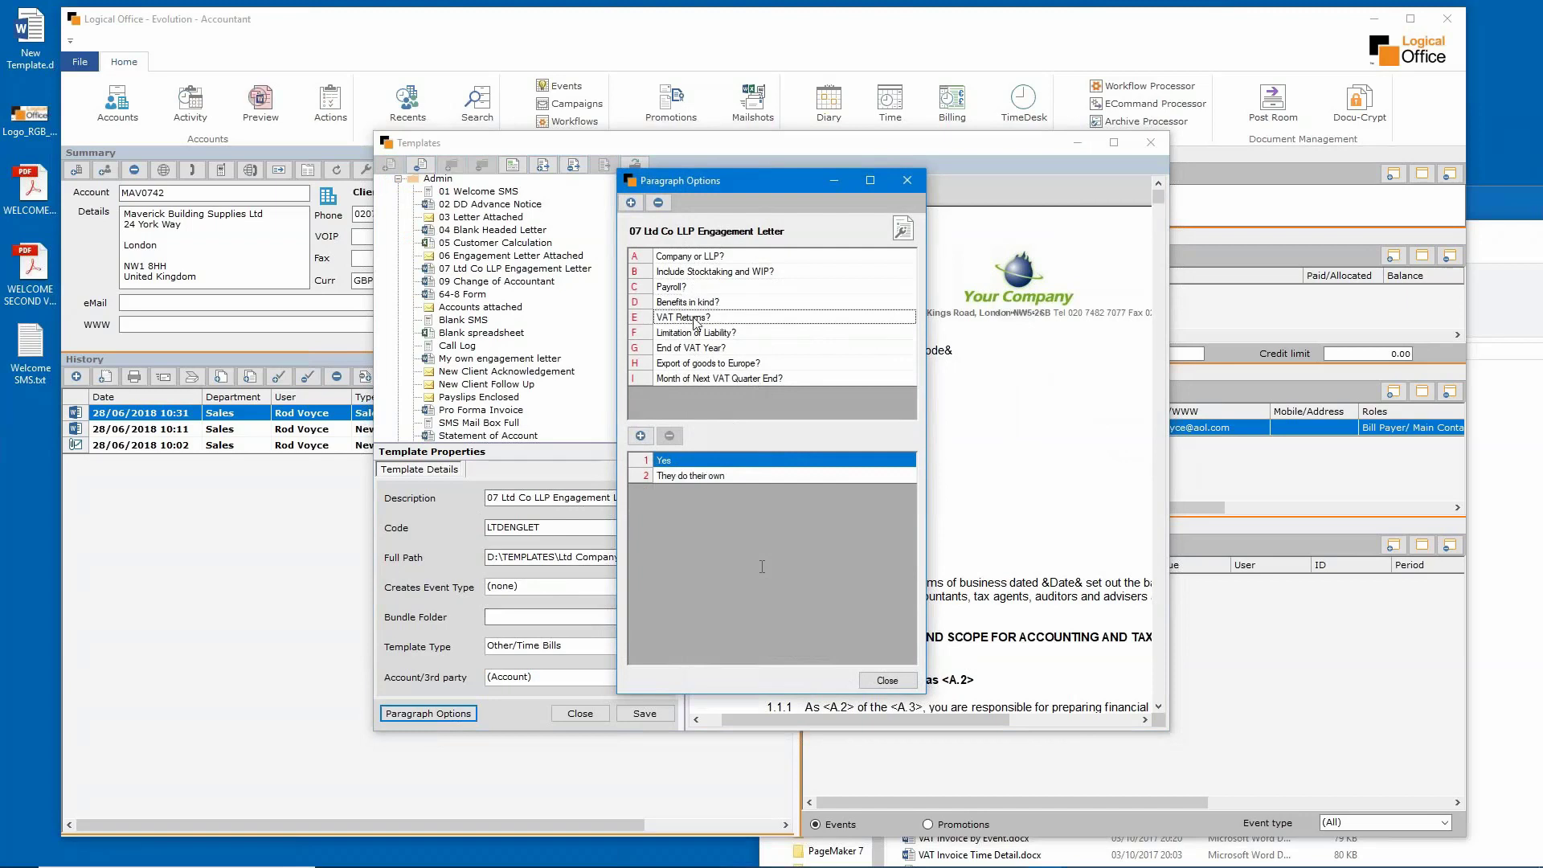
pyautogui.click(693, 334)
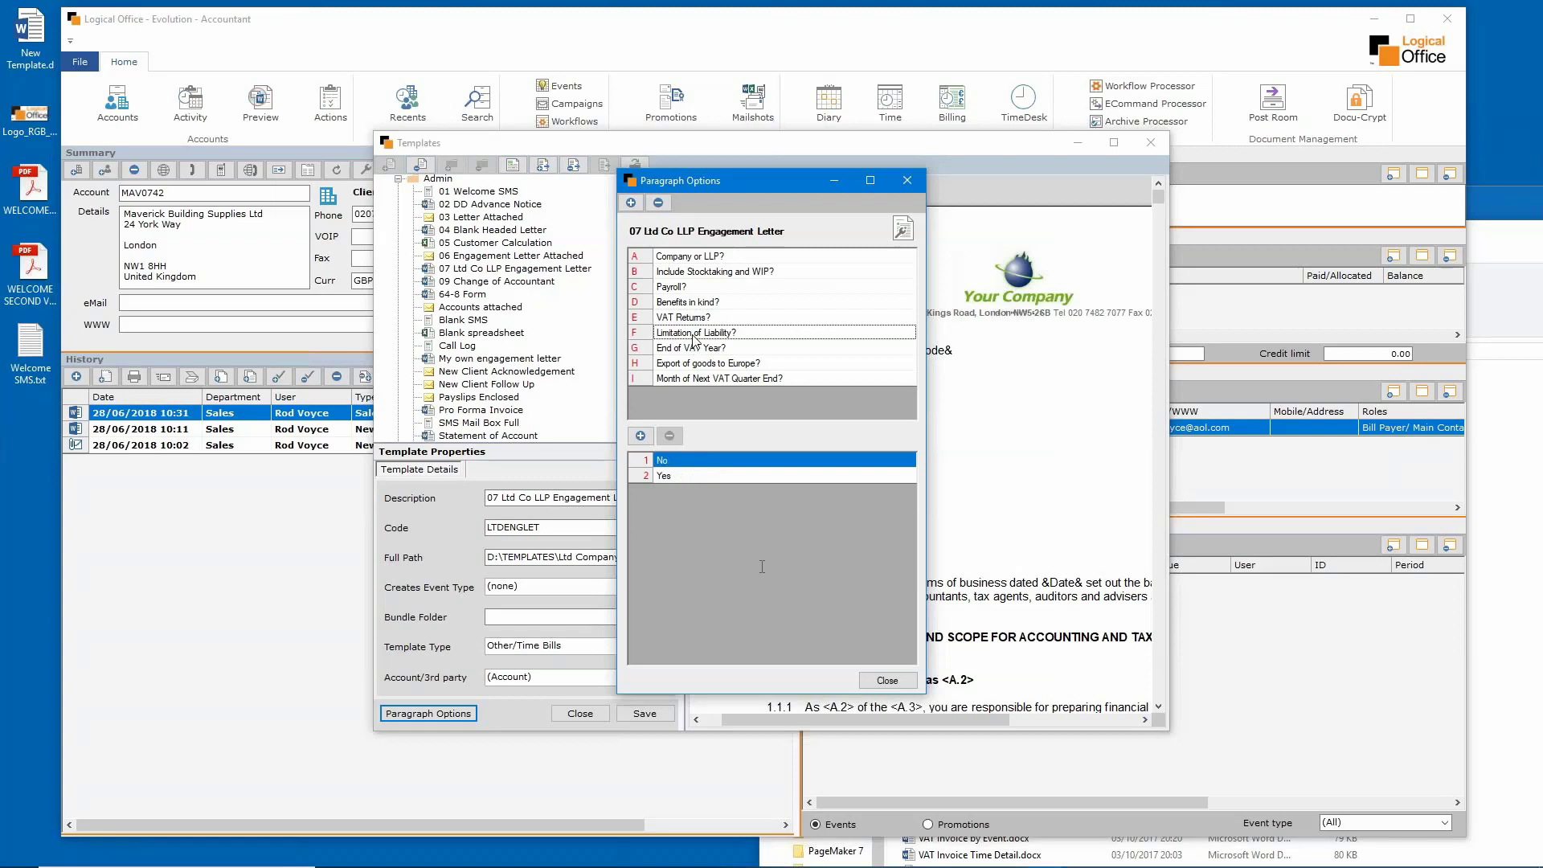
pyautogui.click(693, 348)
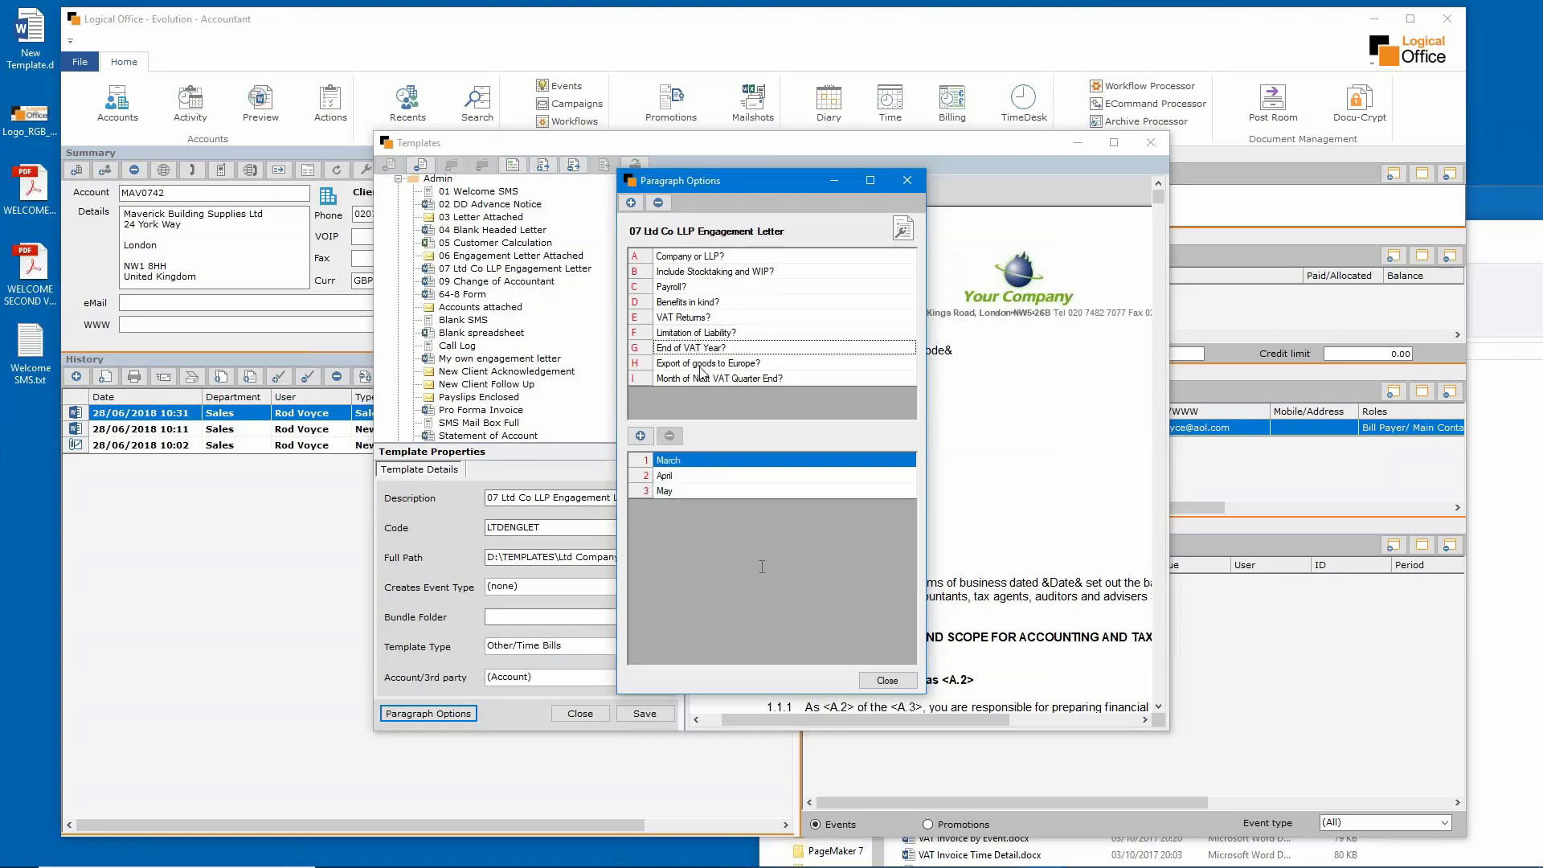
pyautogui.click(702, 366)
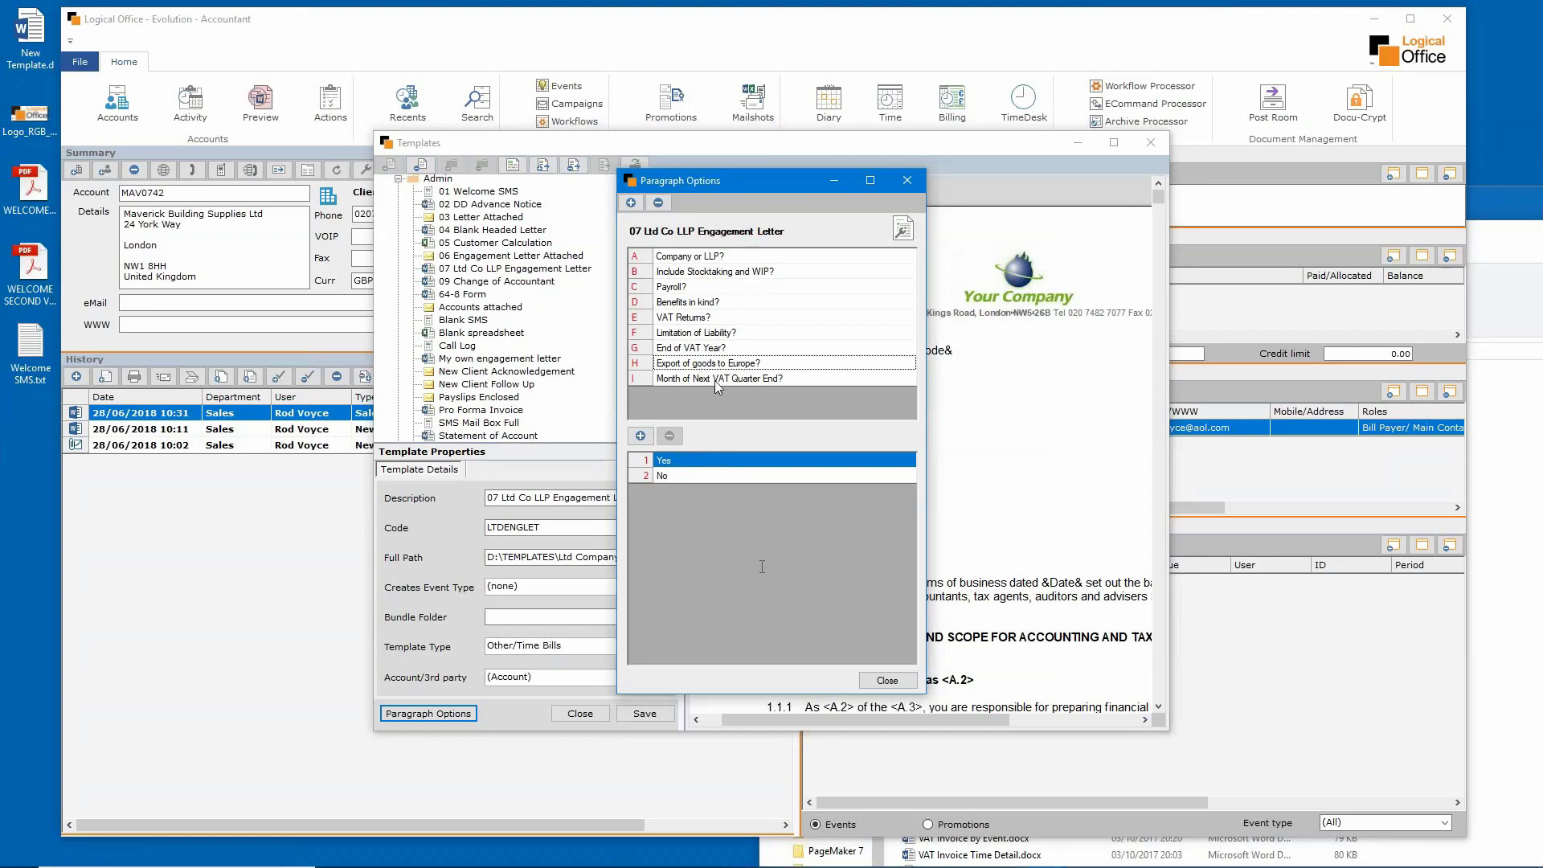
pyautogui.click(906, 188)
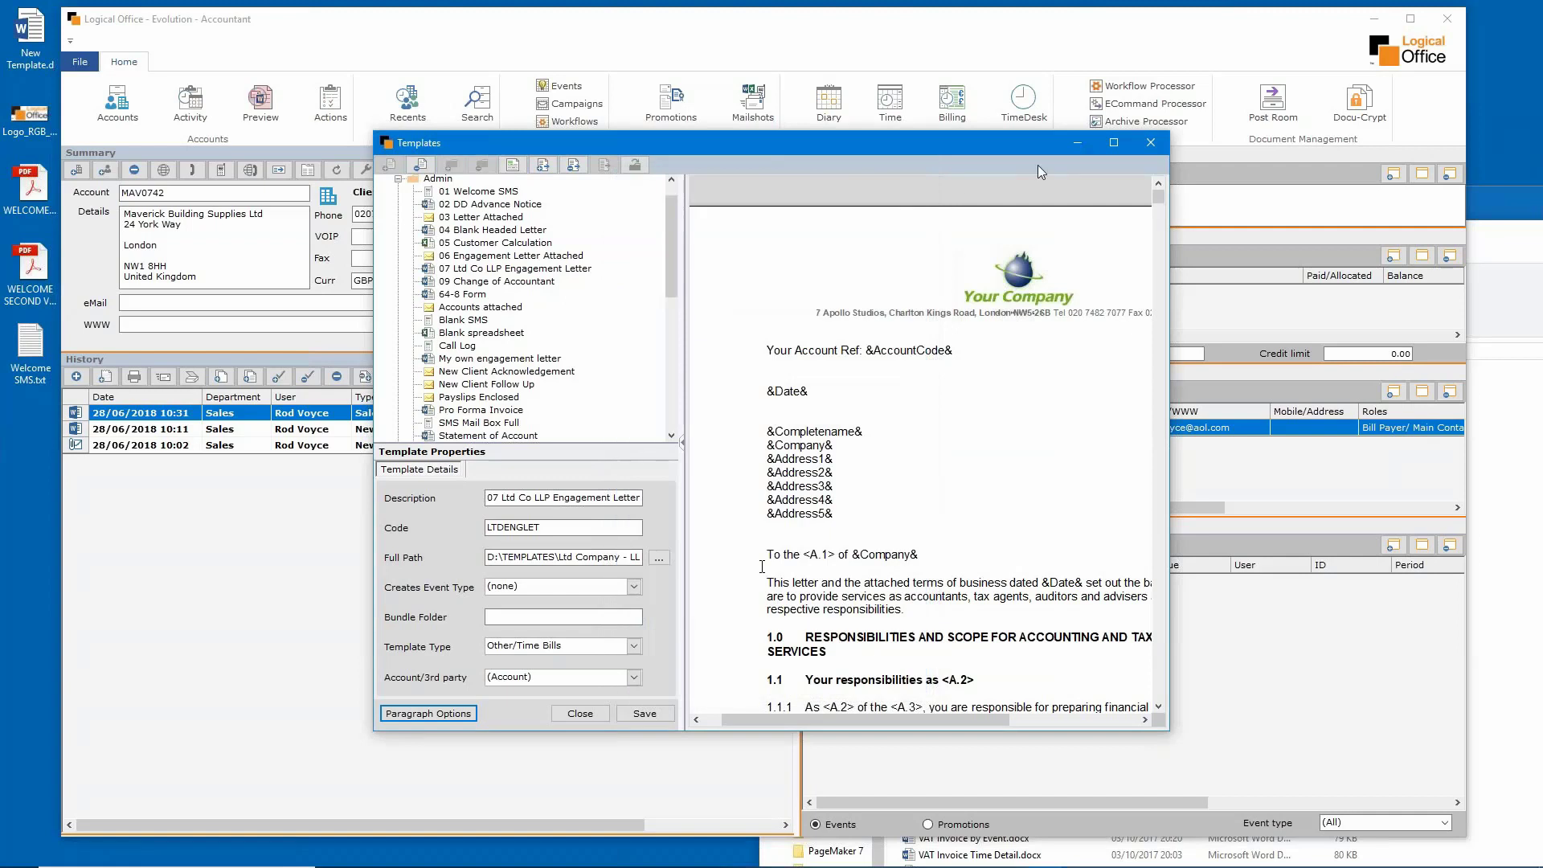
pyautogui.click(1150, 144)
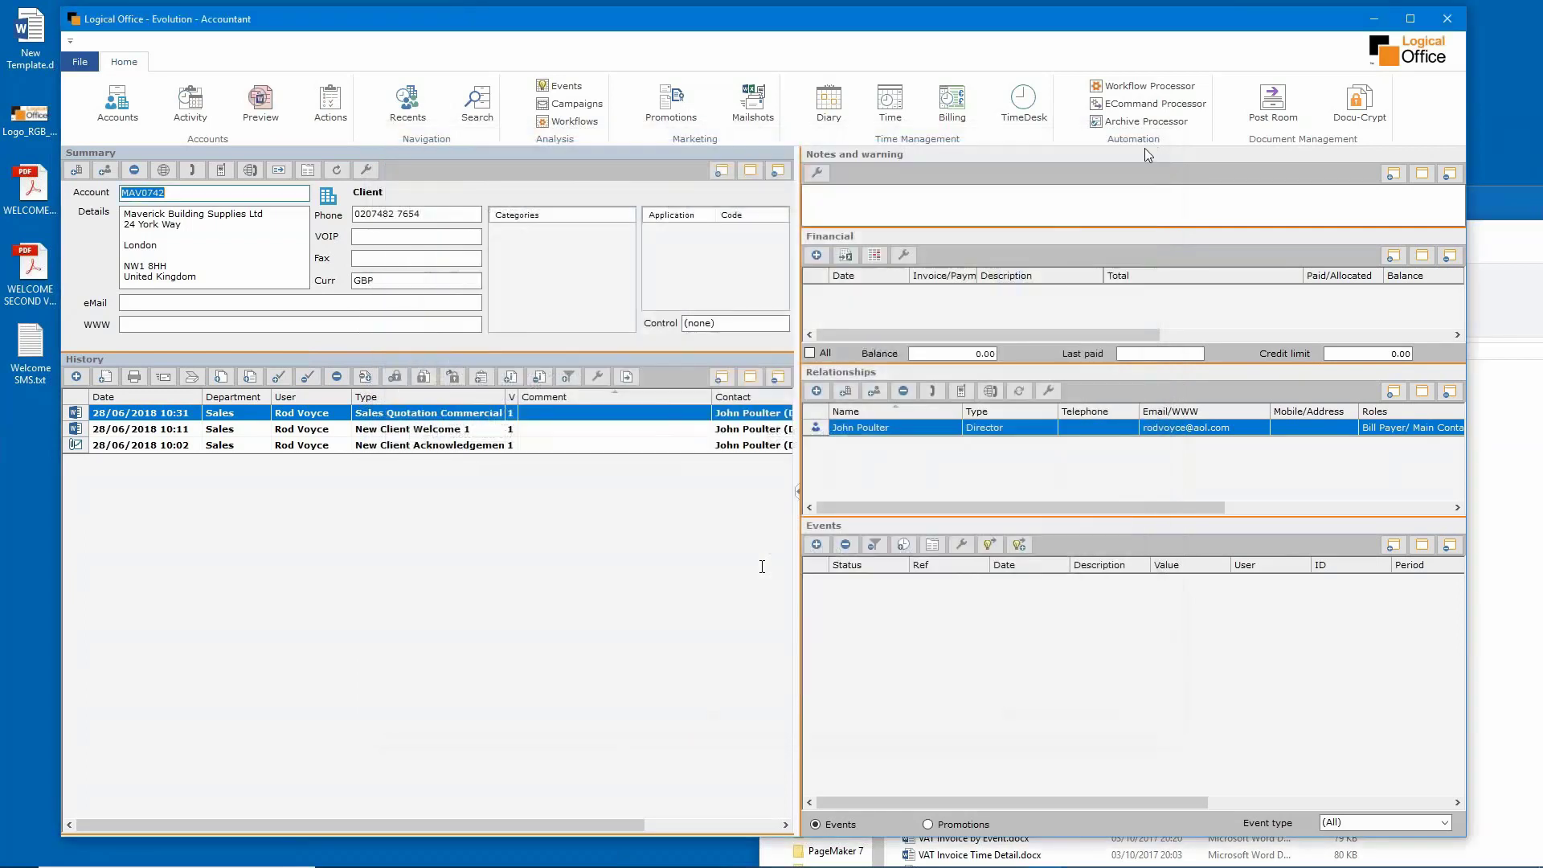